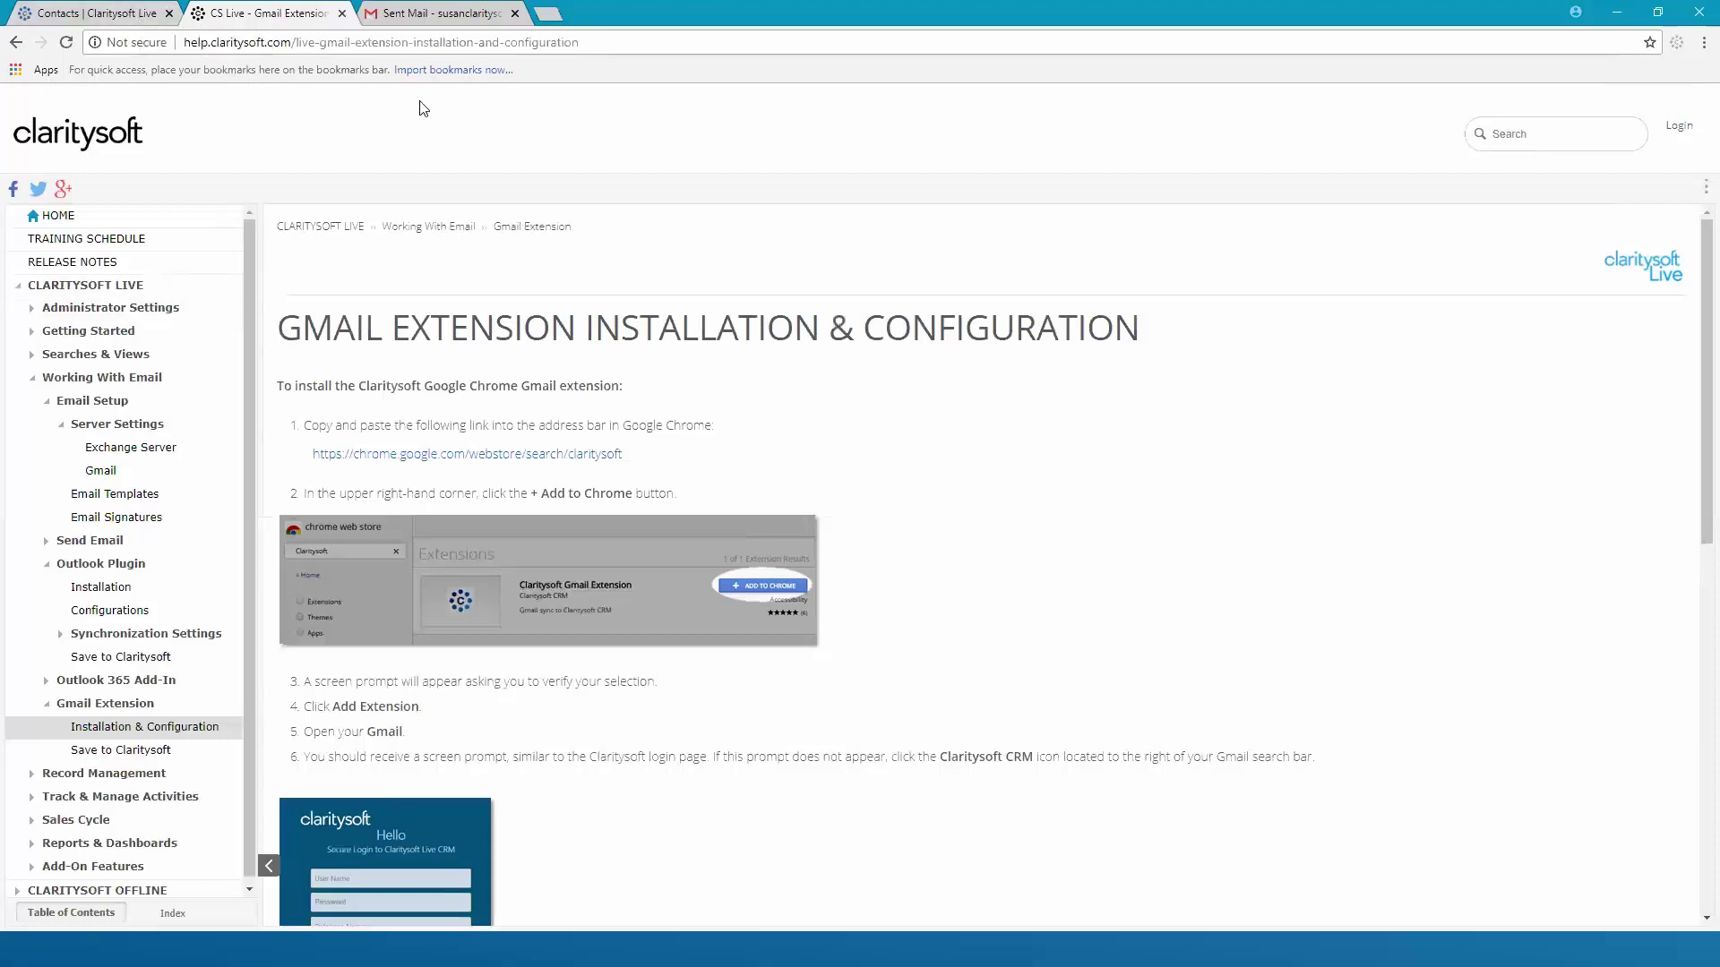
# Glance at the contacts list, search the web store for Claritysoft, then return to the article
pyautogui.click(134, 19)
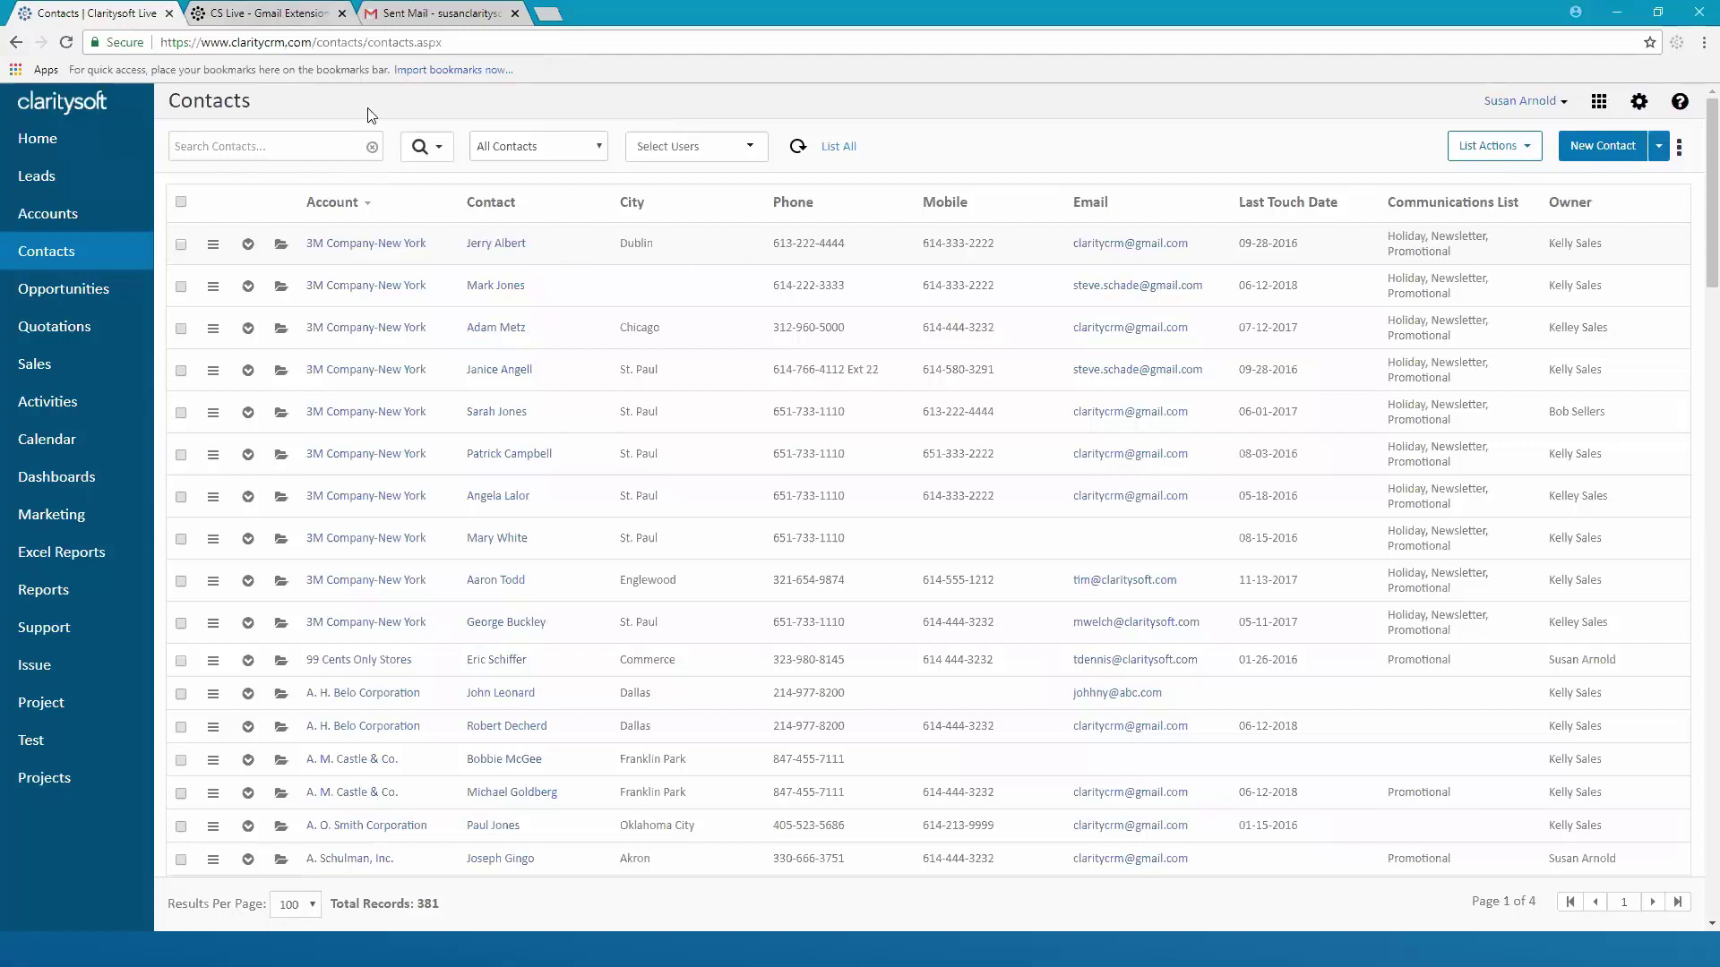
pyautogui.click(293, 19)
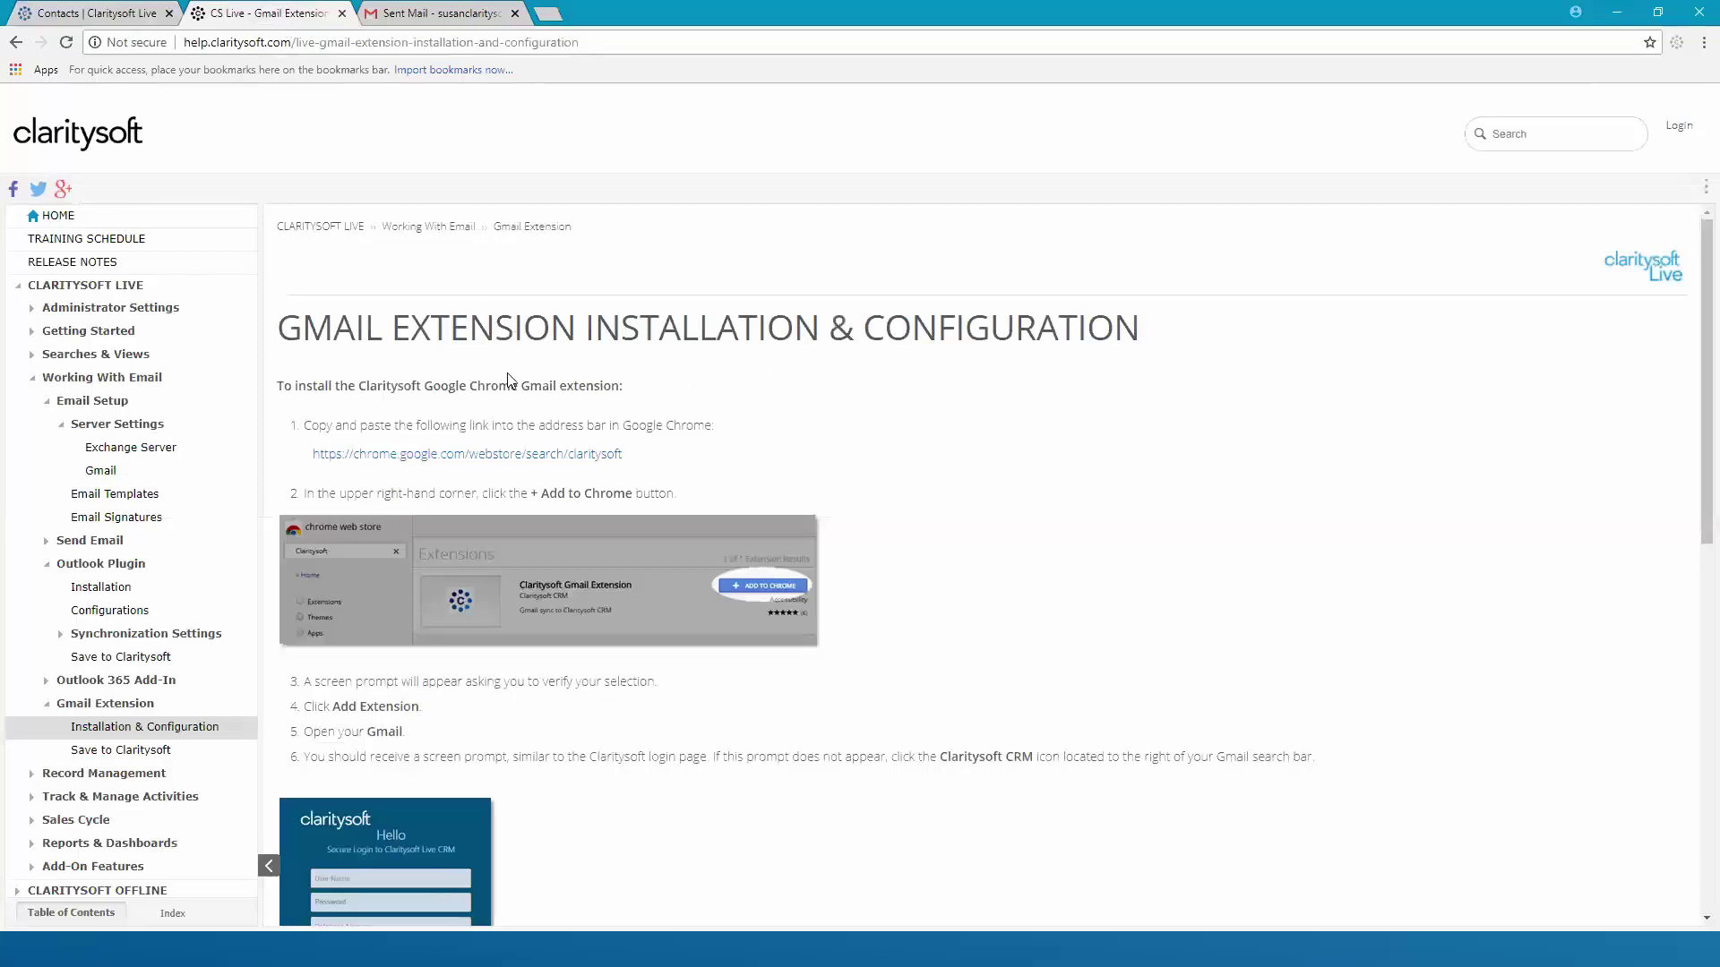
pyautogui.scroll(-3, 1039, 468)
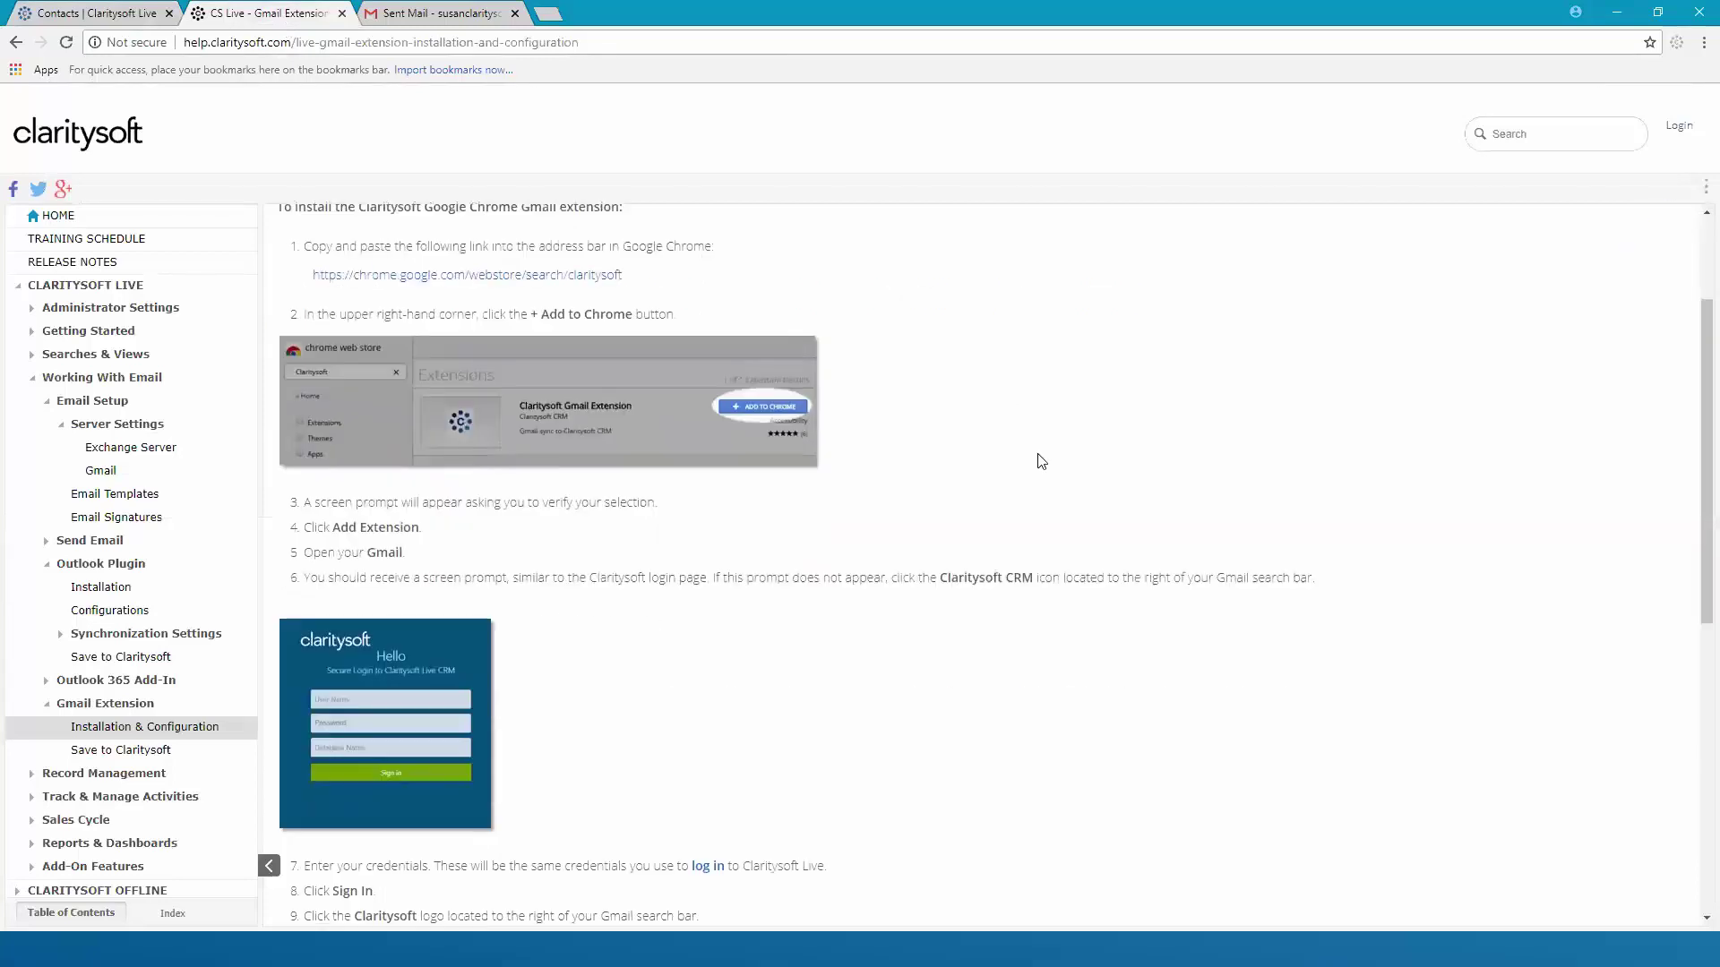
pyautogui.scroll(2, 991, 434)
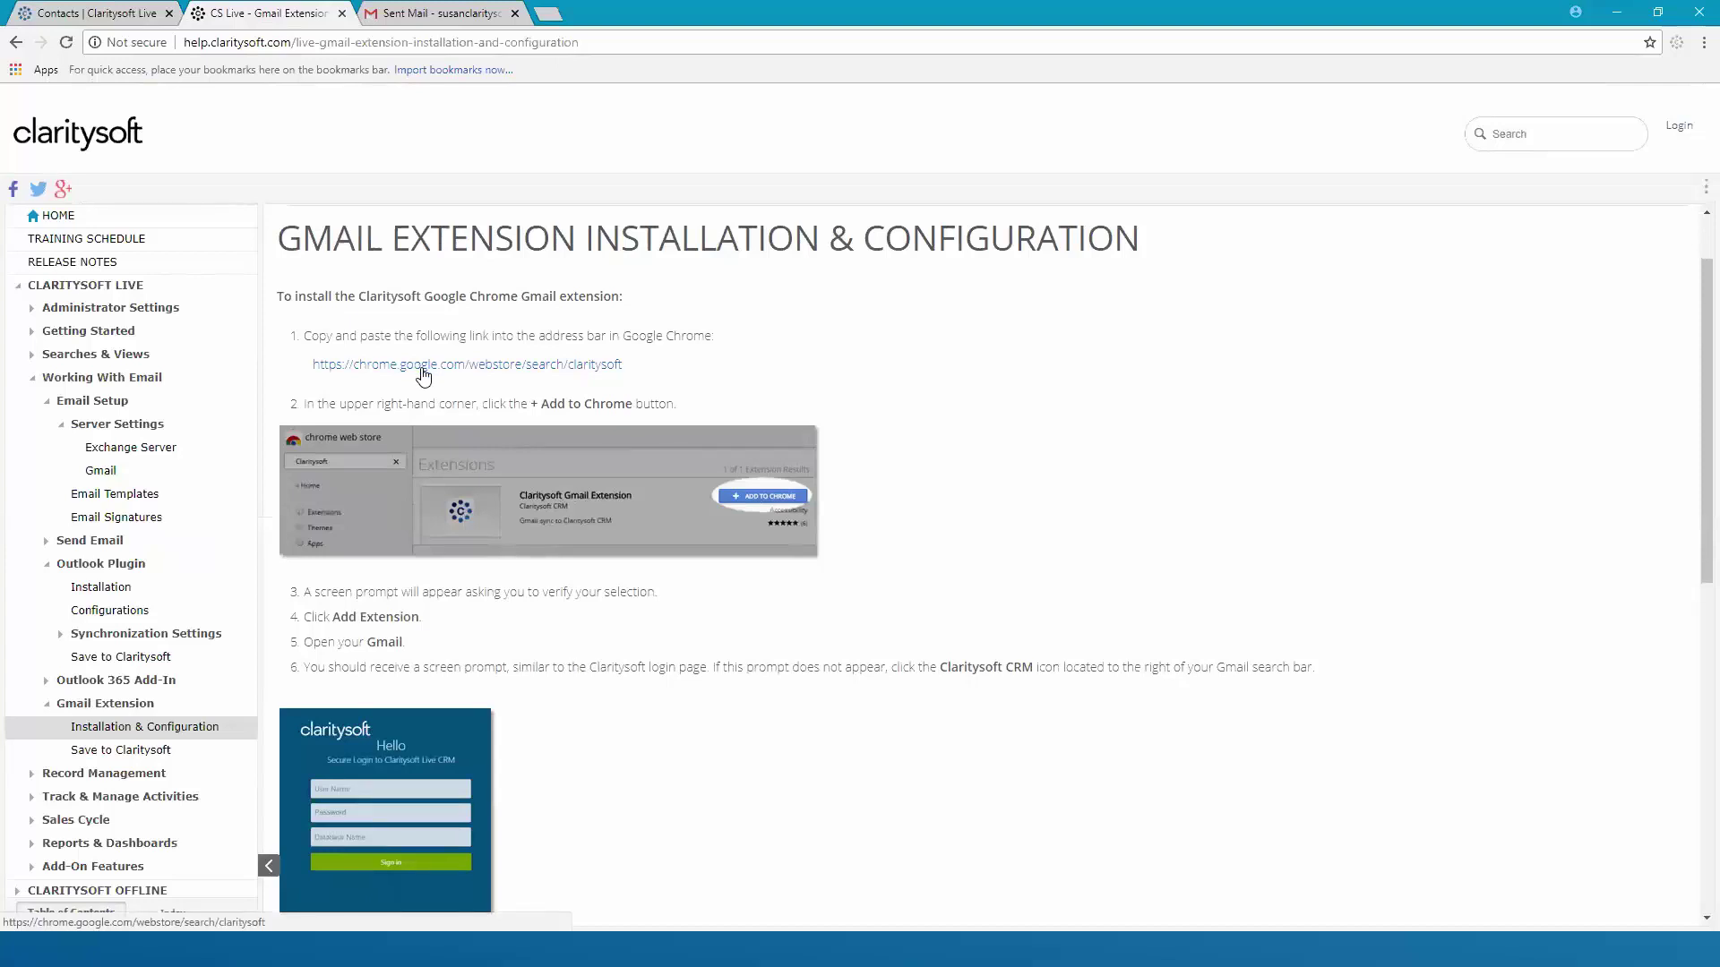
pyautogui.click(424, 375)
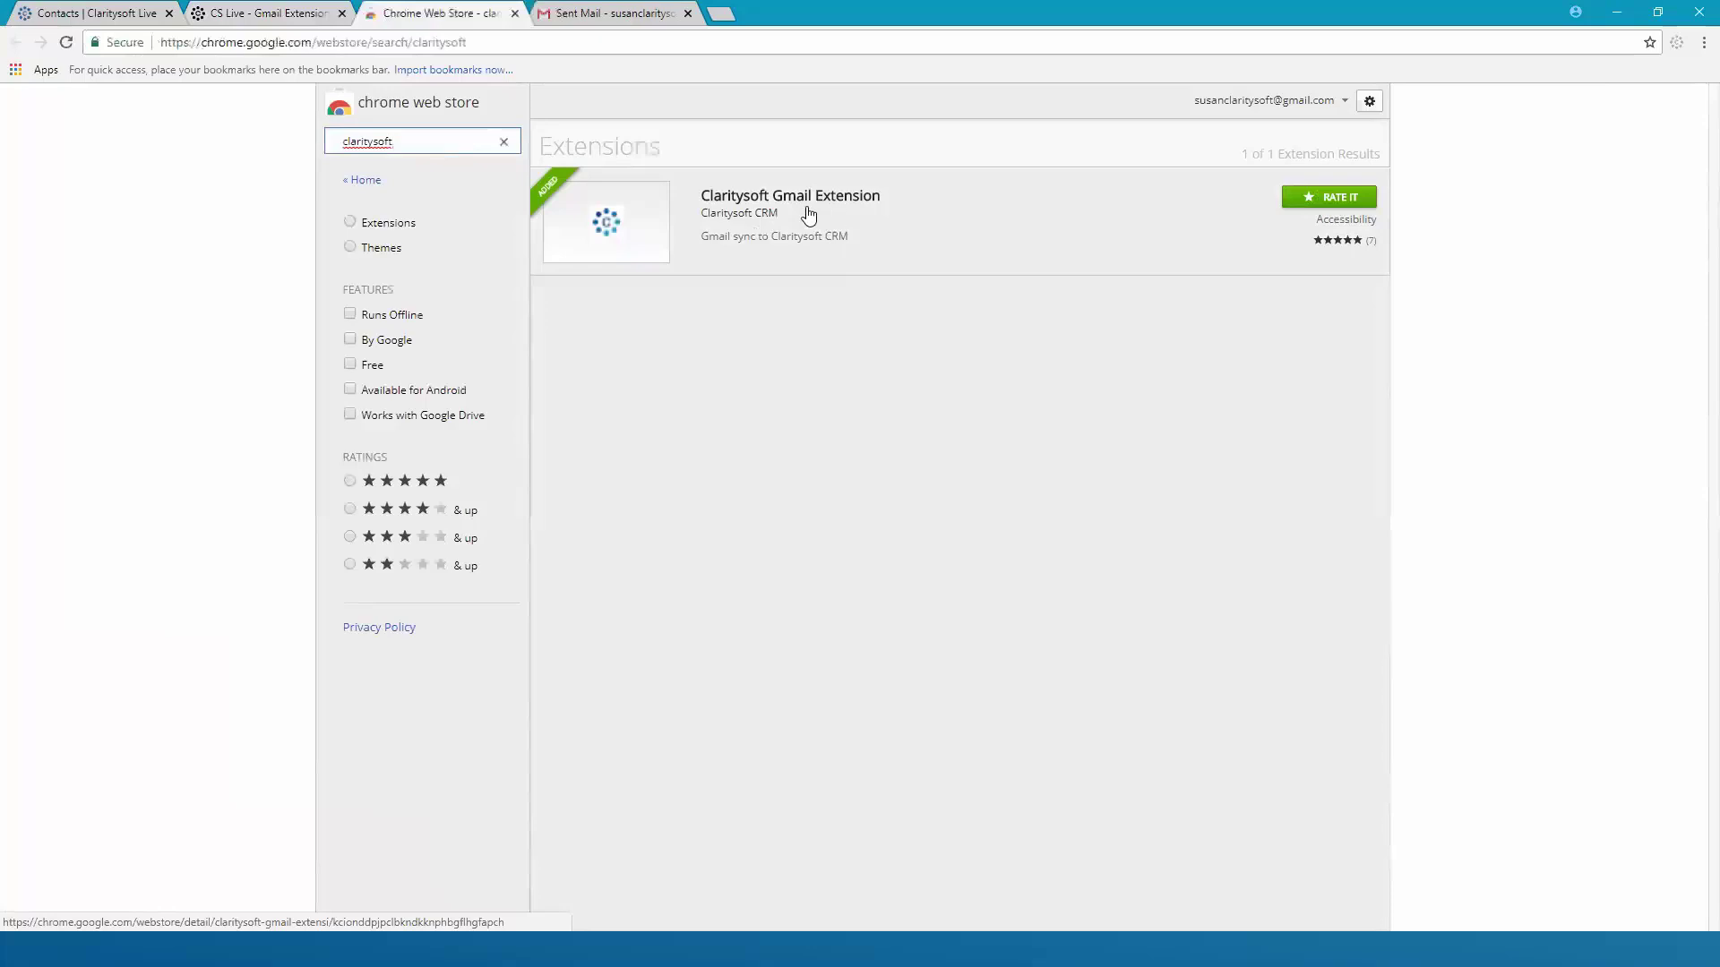
pyautogui.click(515, 13)
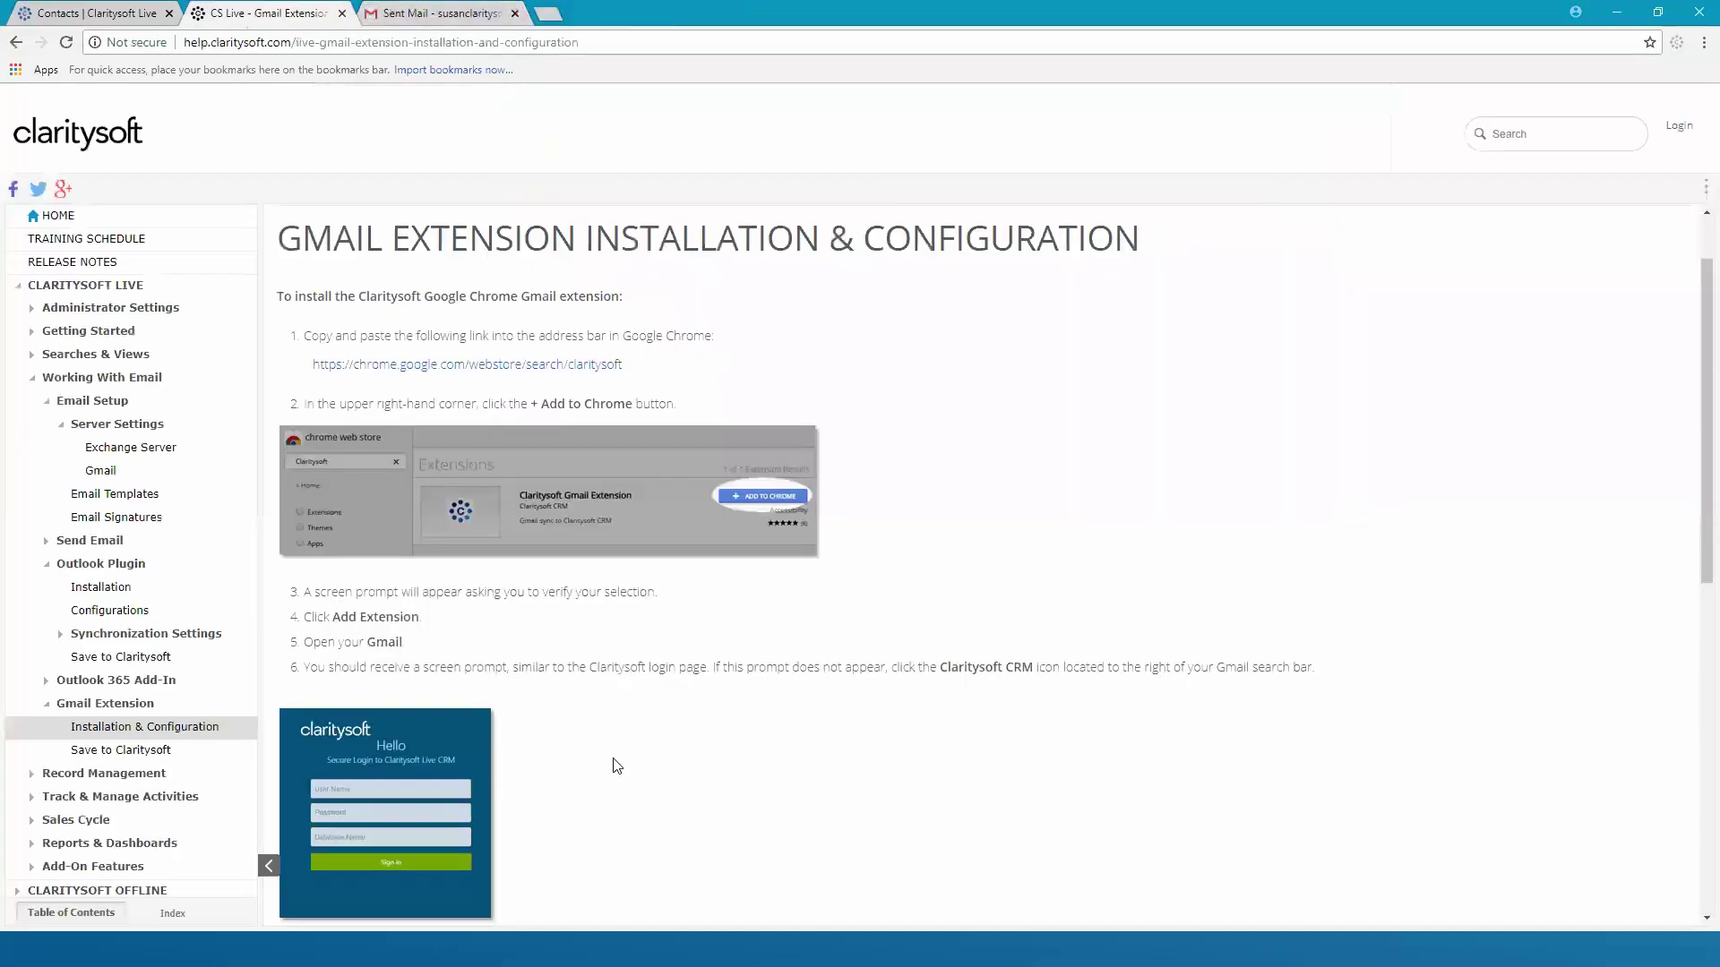
# Read through steps 7–12 of the Gmail extension article, then bring up Gmail's Sent Mail
pyautogui.scroll(-3, 573, 715)
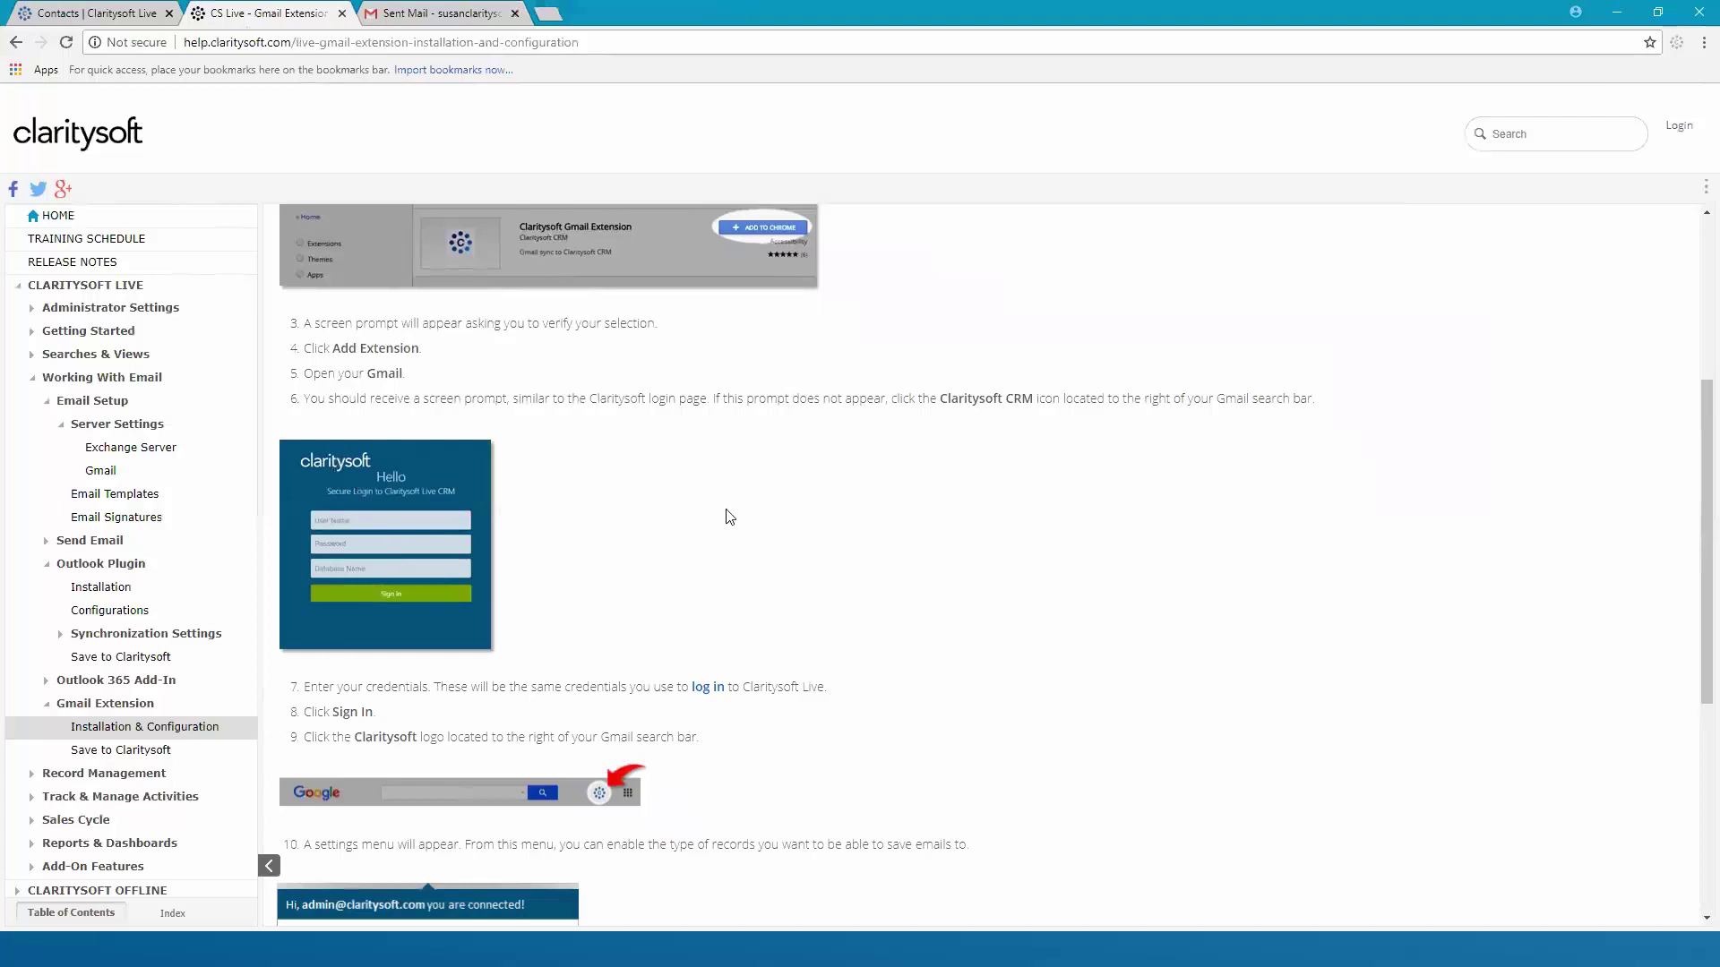
pyautogui.scroll(-4, 725, 511)
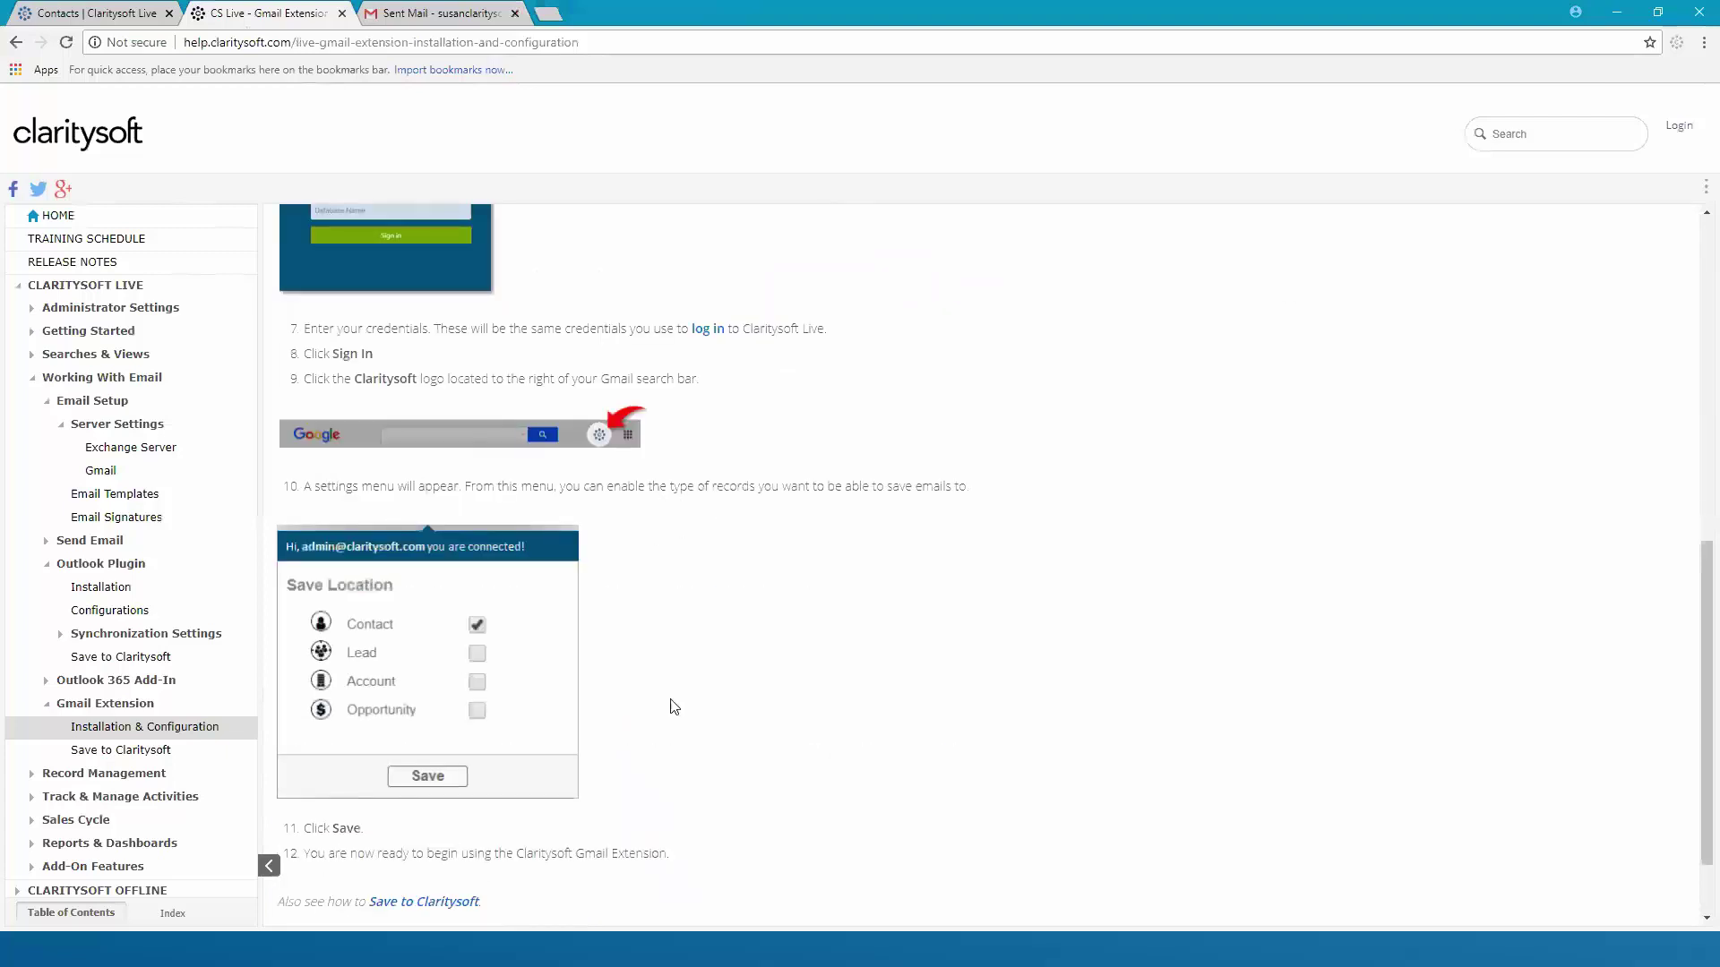
pyautogui.scroll(-1, 749, 583)
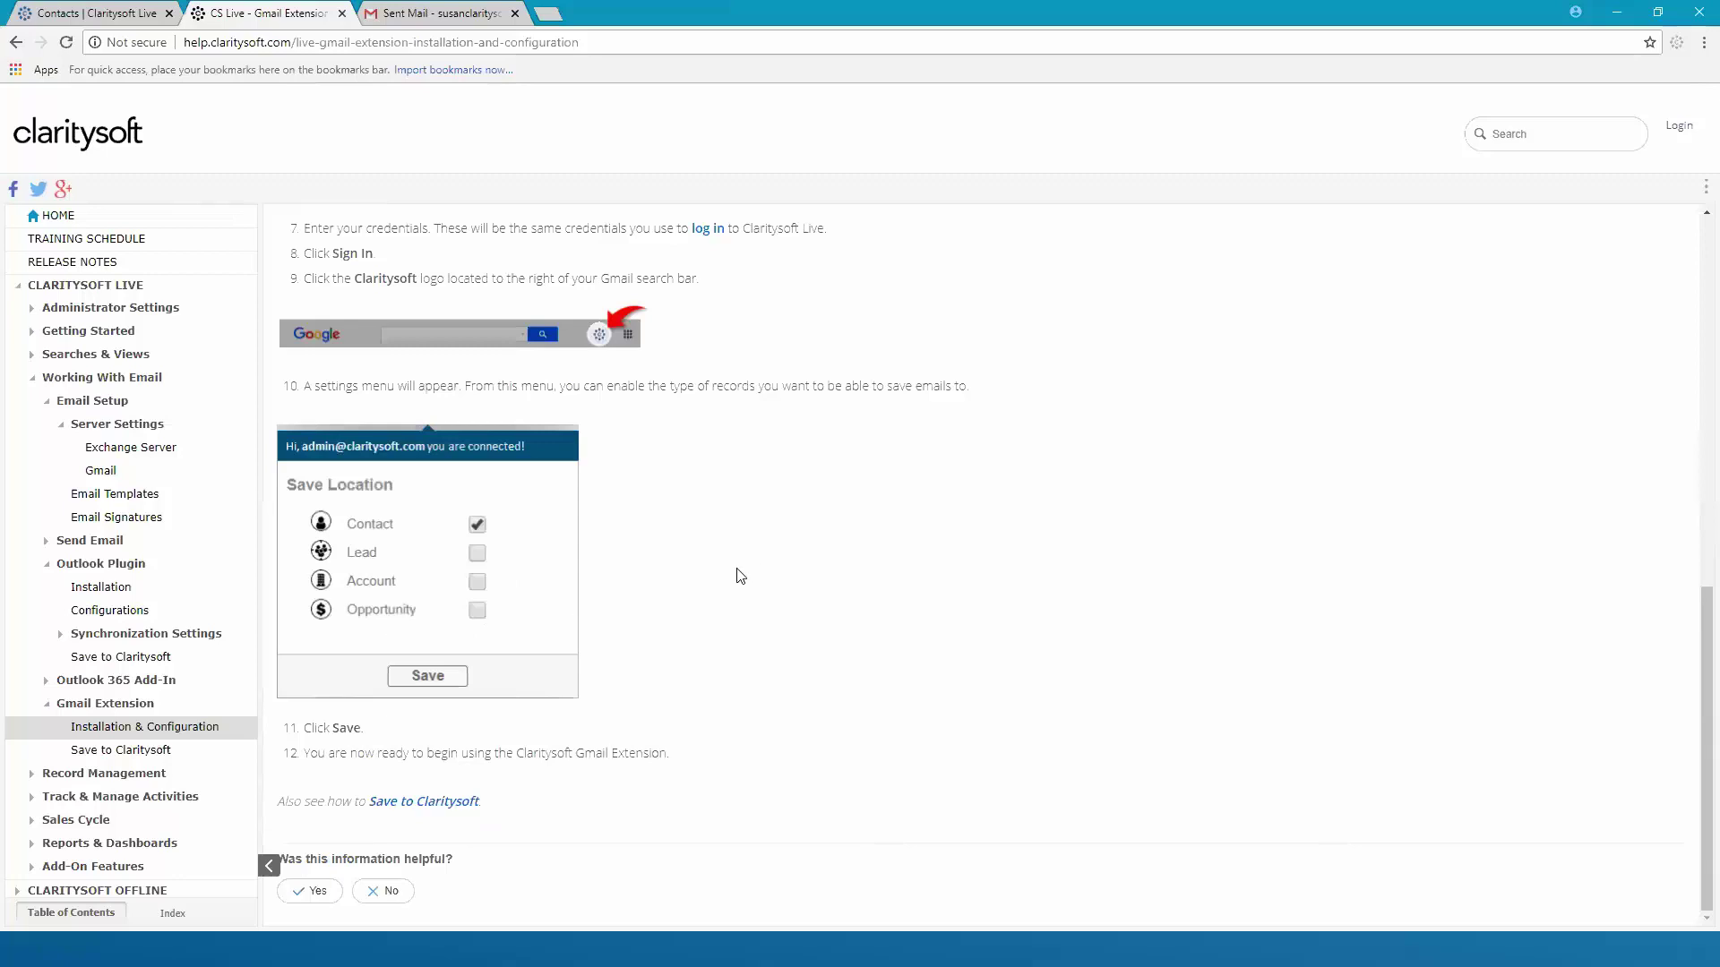
pyautogui.scroll(10, 690, 403)
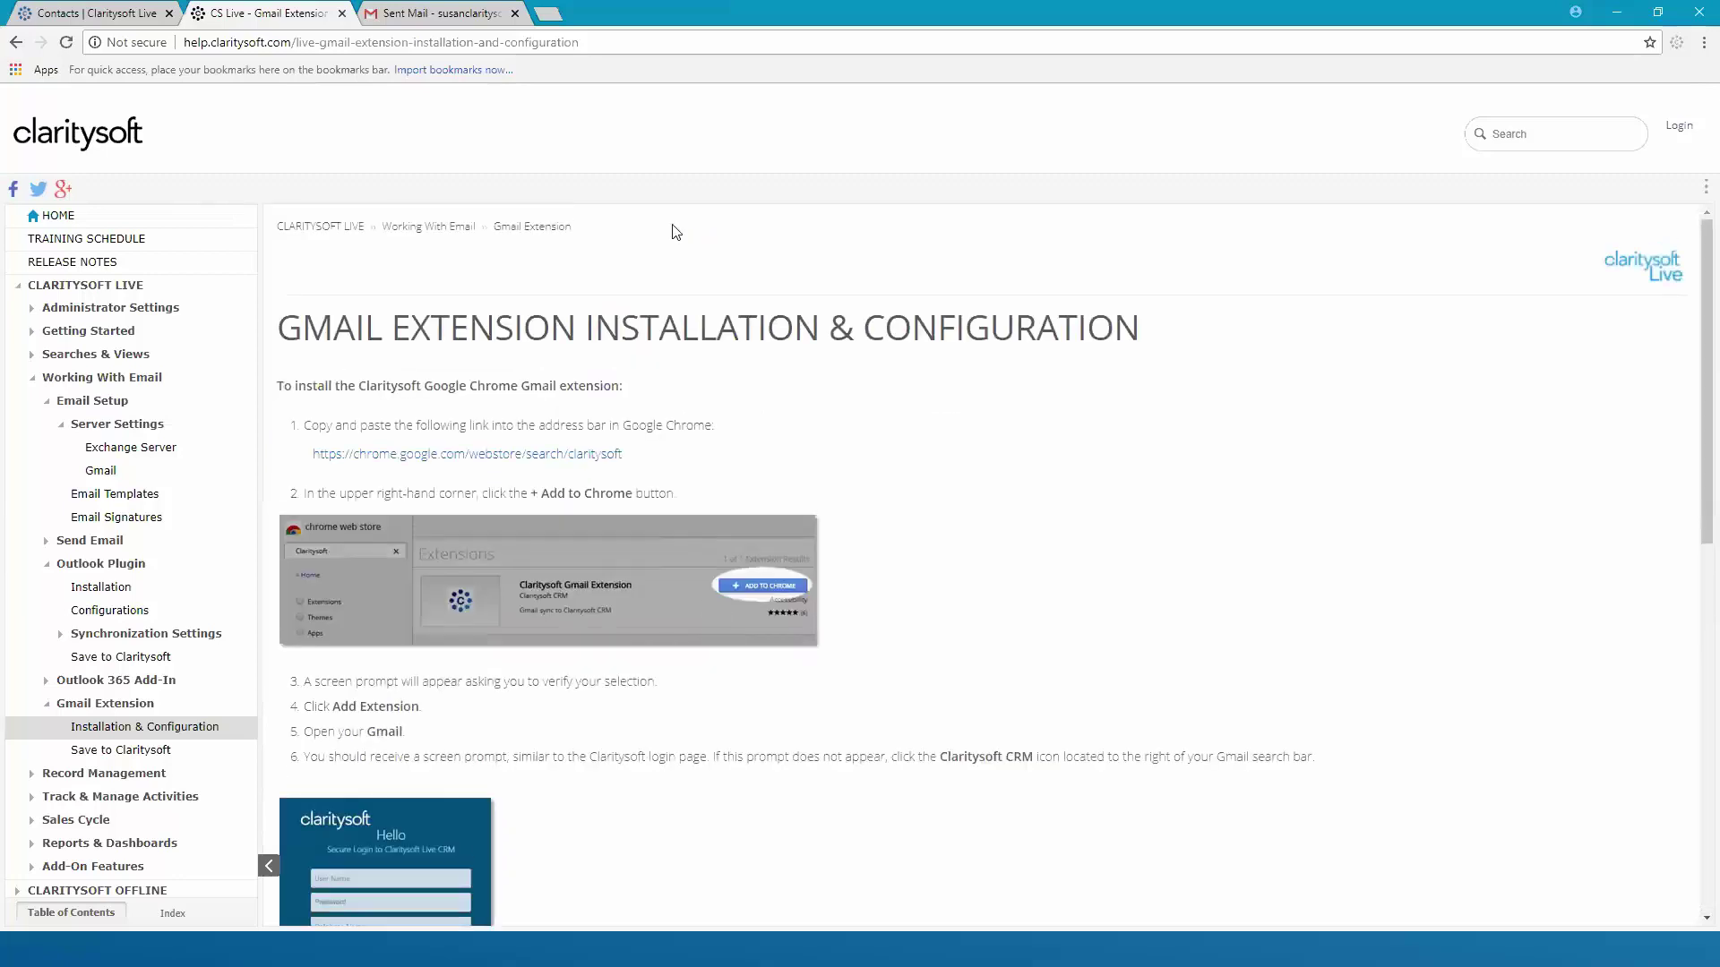
pyautogui.click(447, 16)
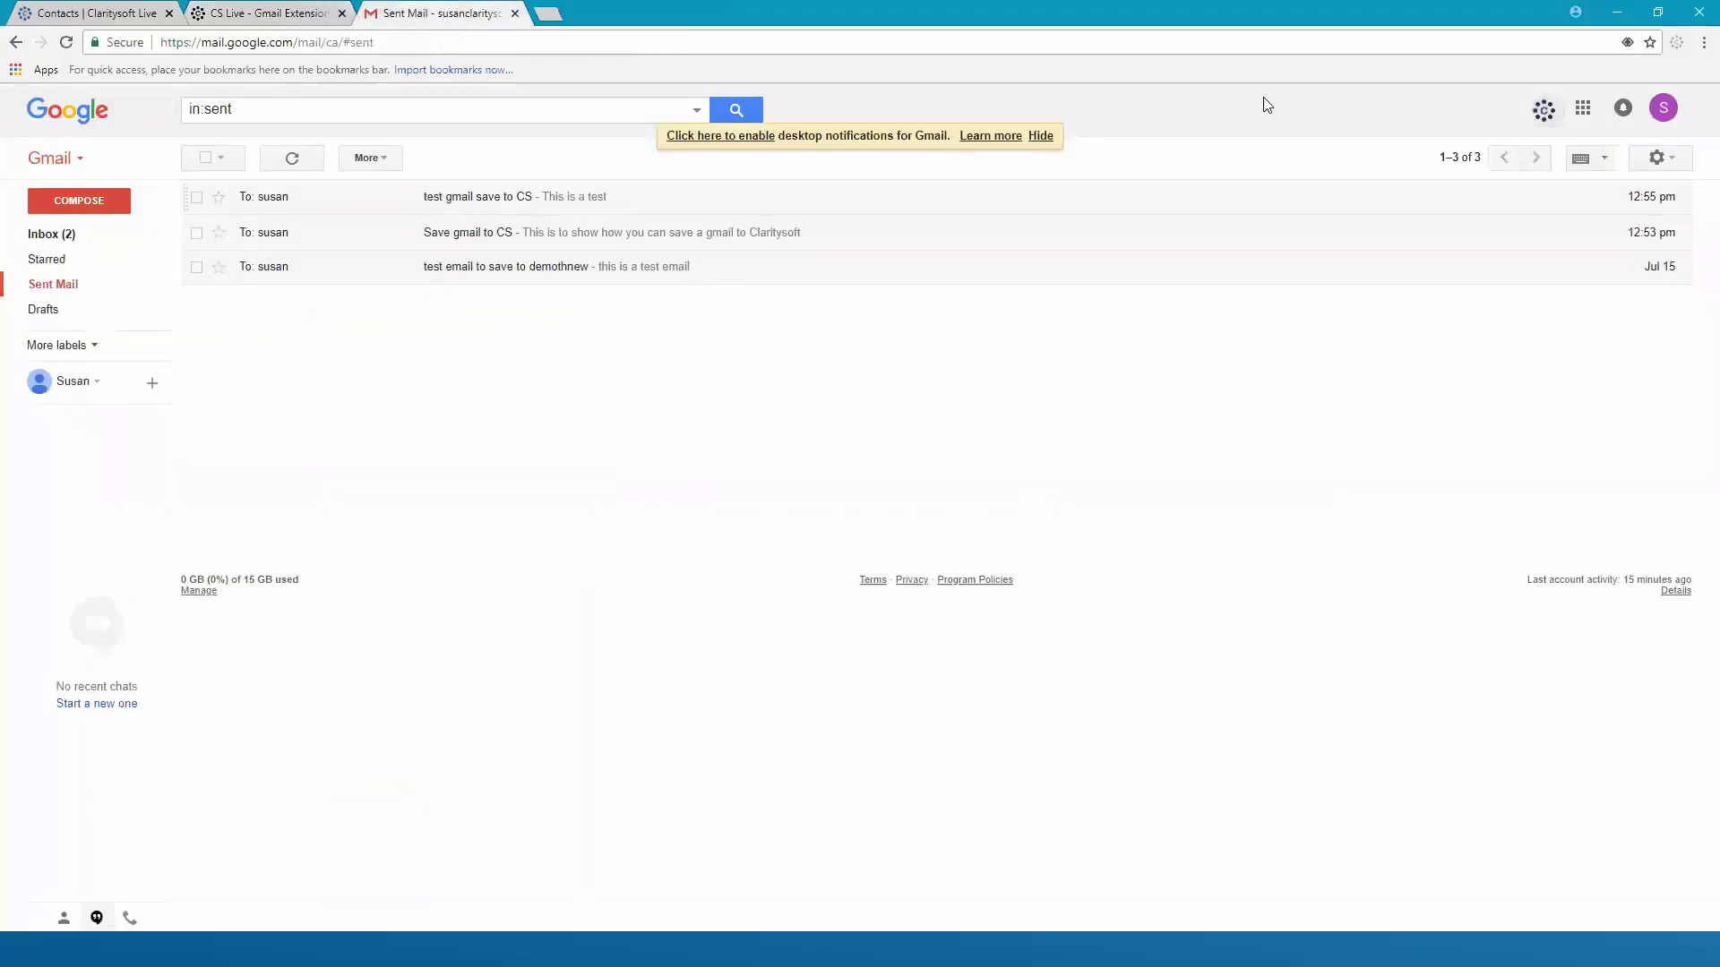
# Add Opportunity and Lead as Claritysoft save locations in Gmail and save the settings
pyautogui.click(1545, 118)
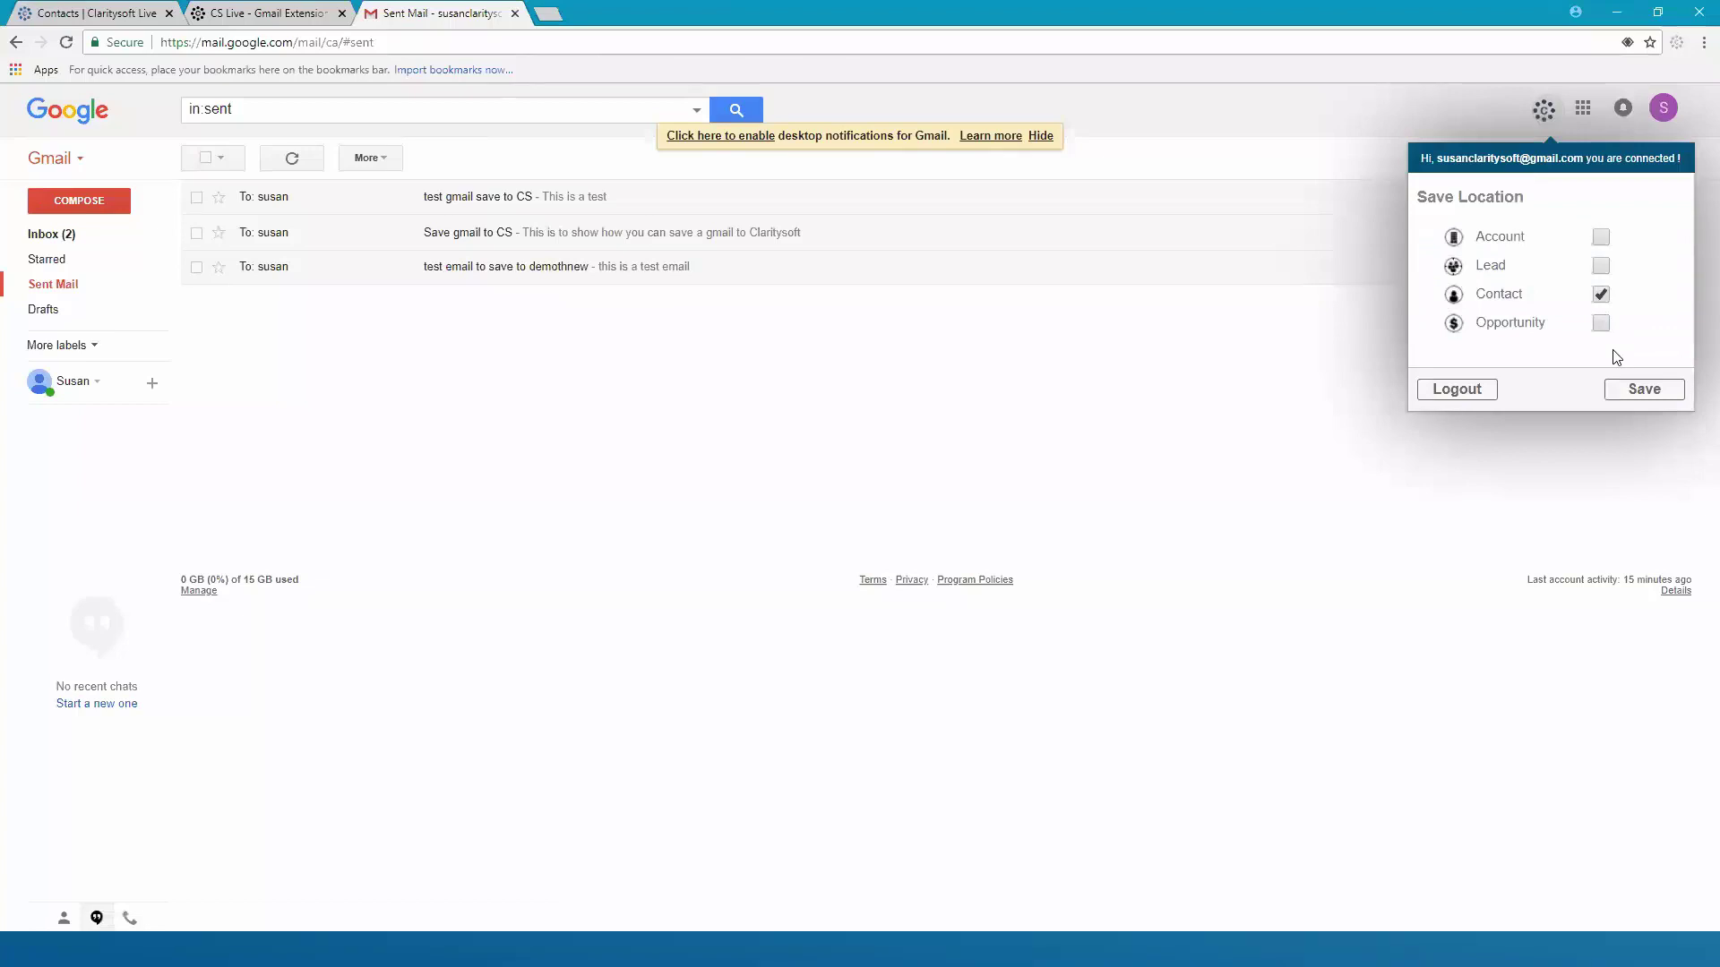
pyautogui.click(1602, 325)
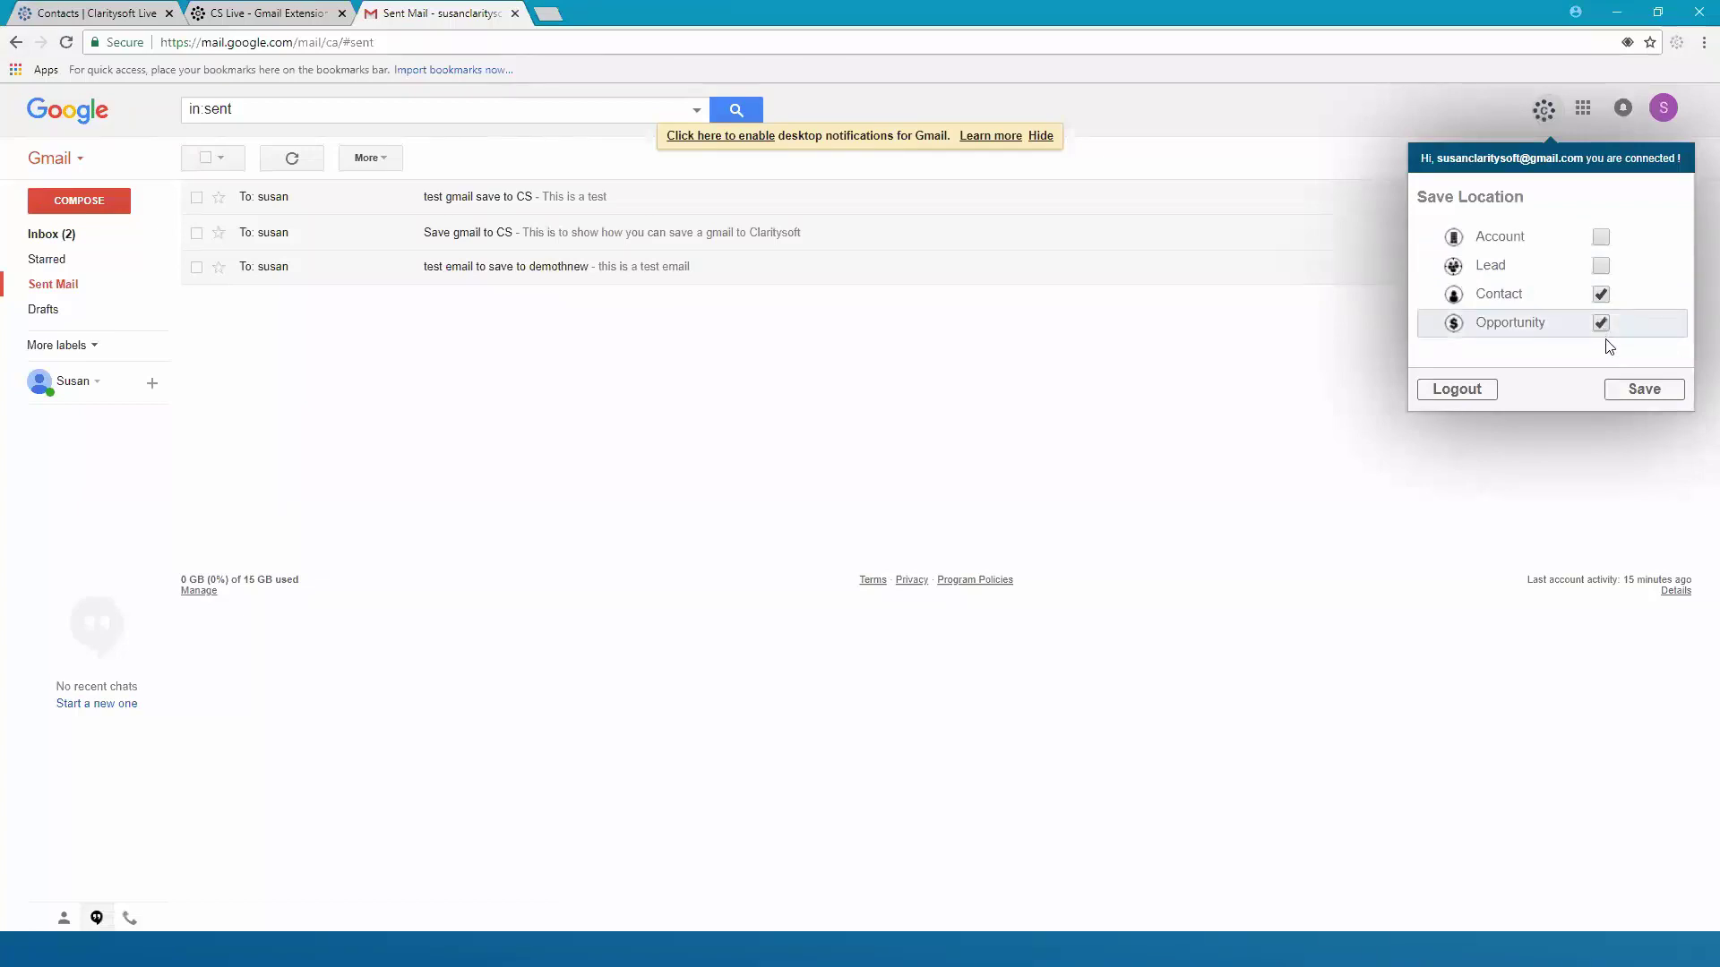
pyautogui.click(1600, 267)
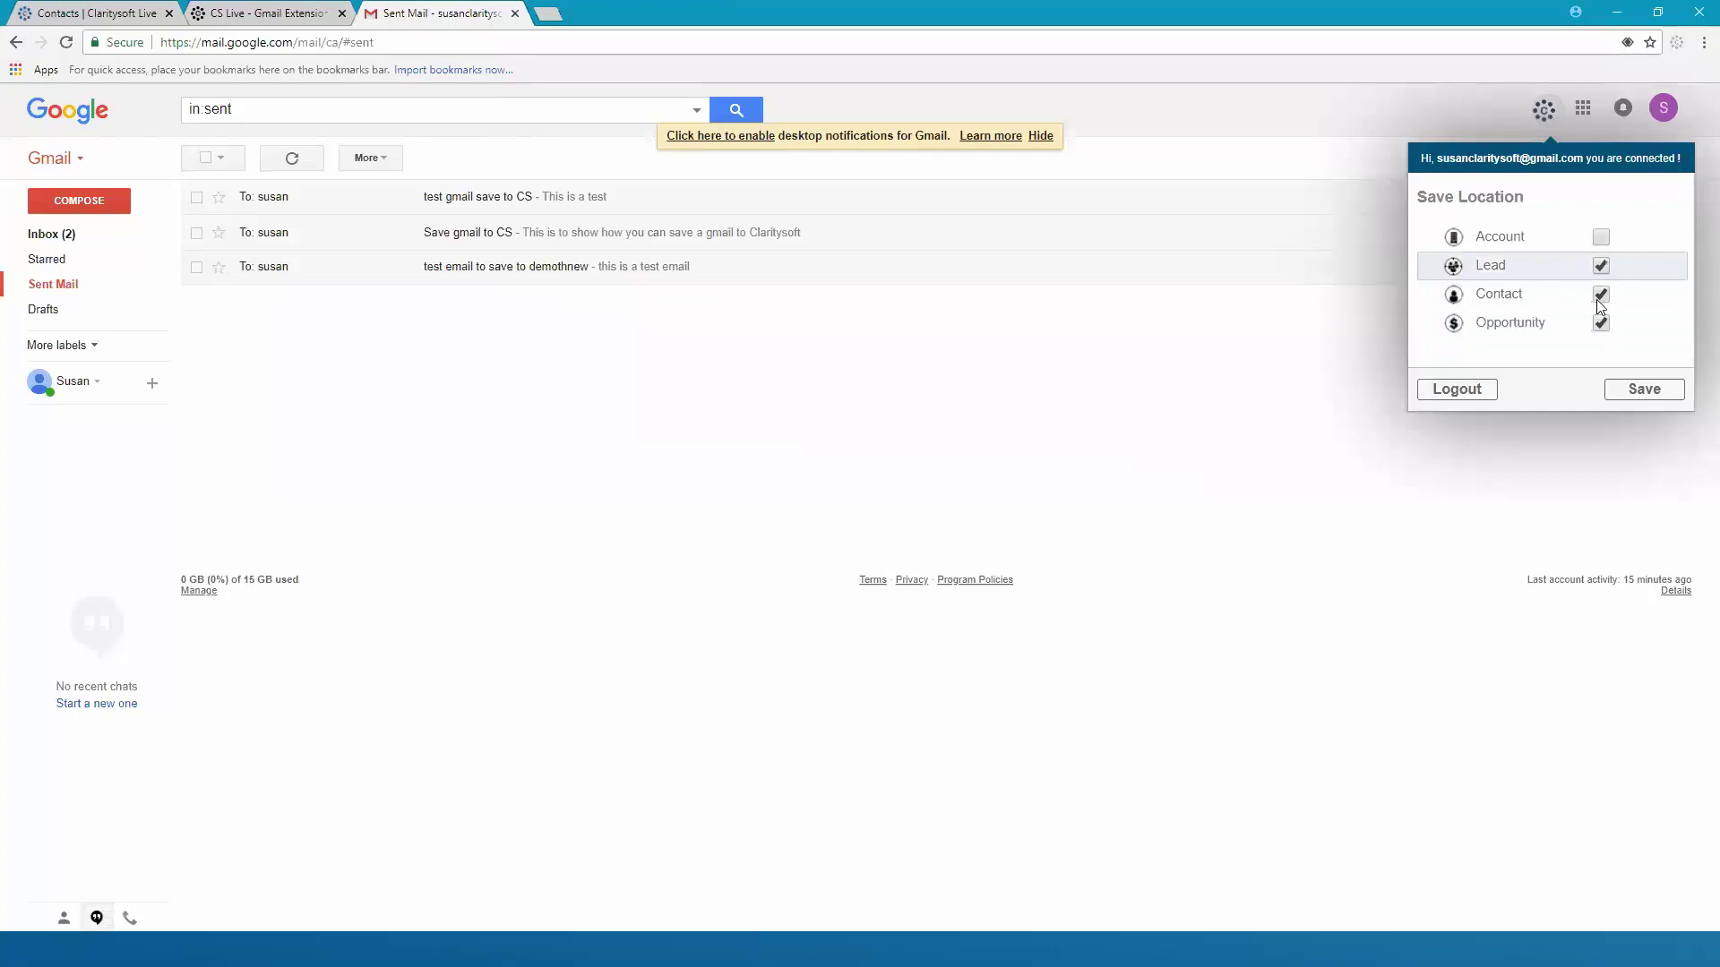
pyautogui.click(1645, 391)
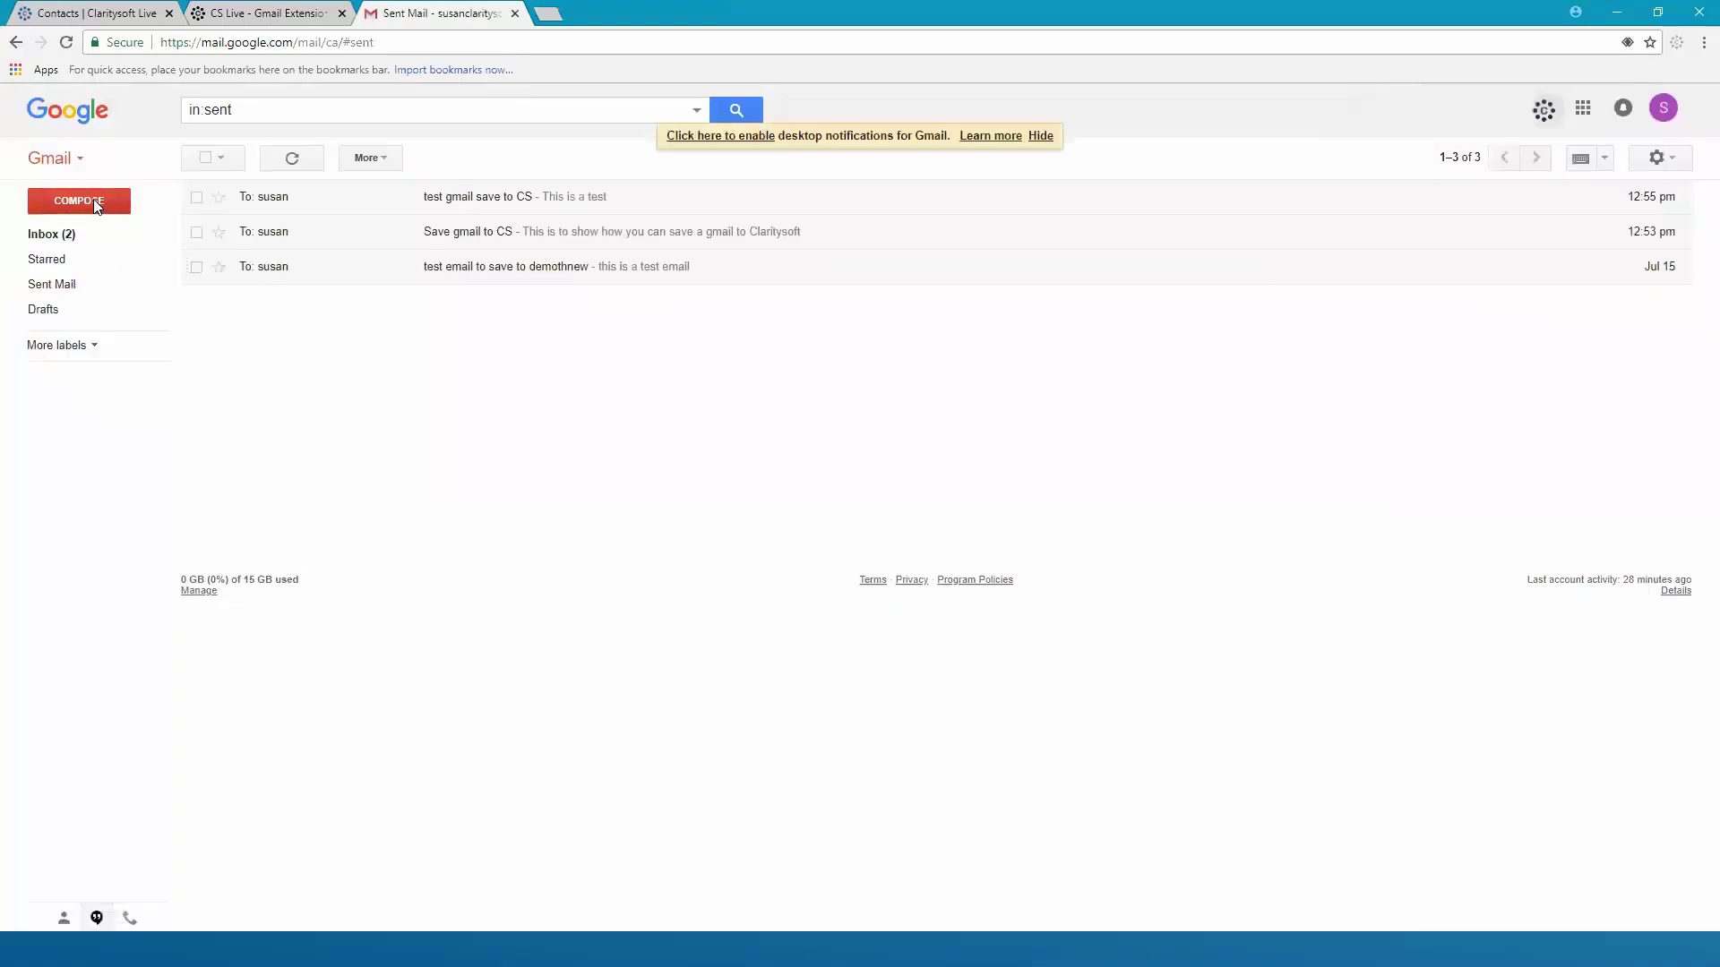
# Email the suggested recipient with subject 'TEst gmail to CS' and body 'Test email to CS' using Send & Save
pyautogui.click(96, 204)
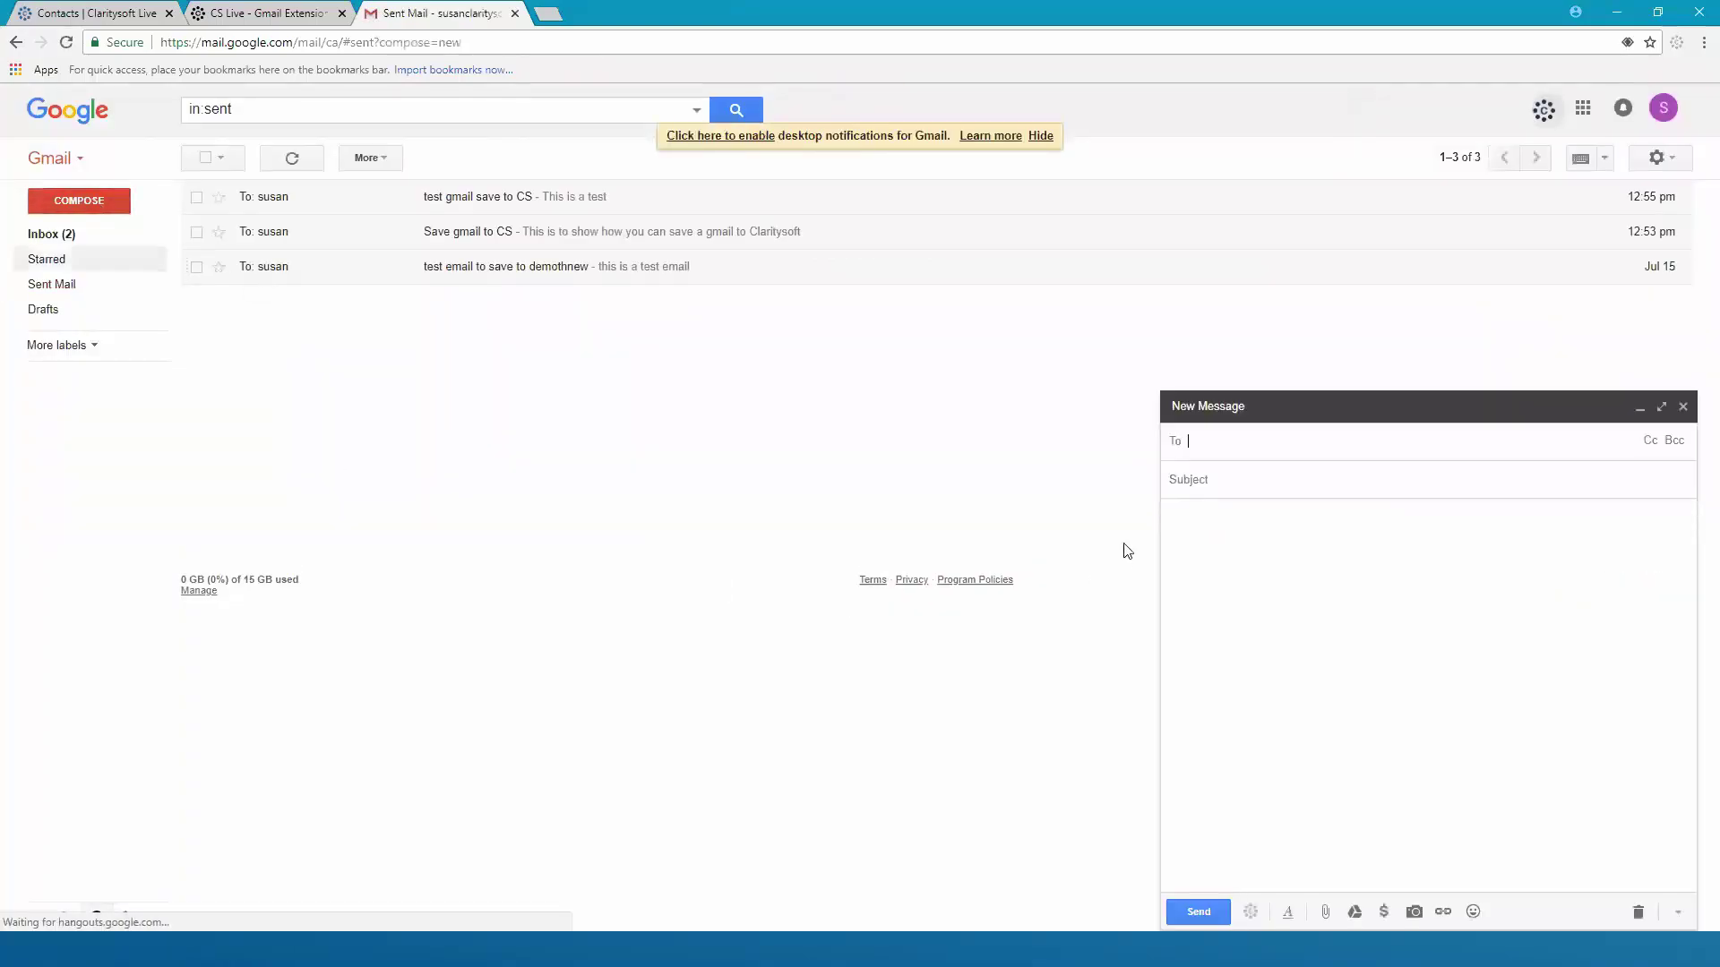
pyautogui.write('susan')
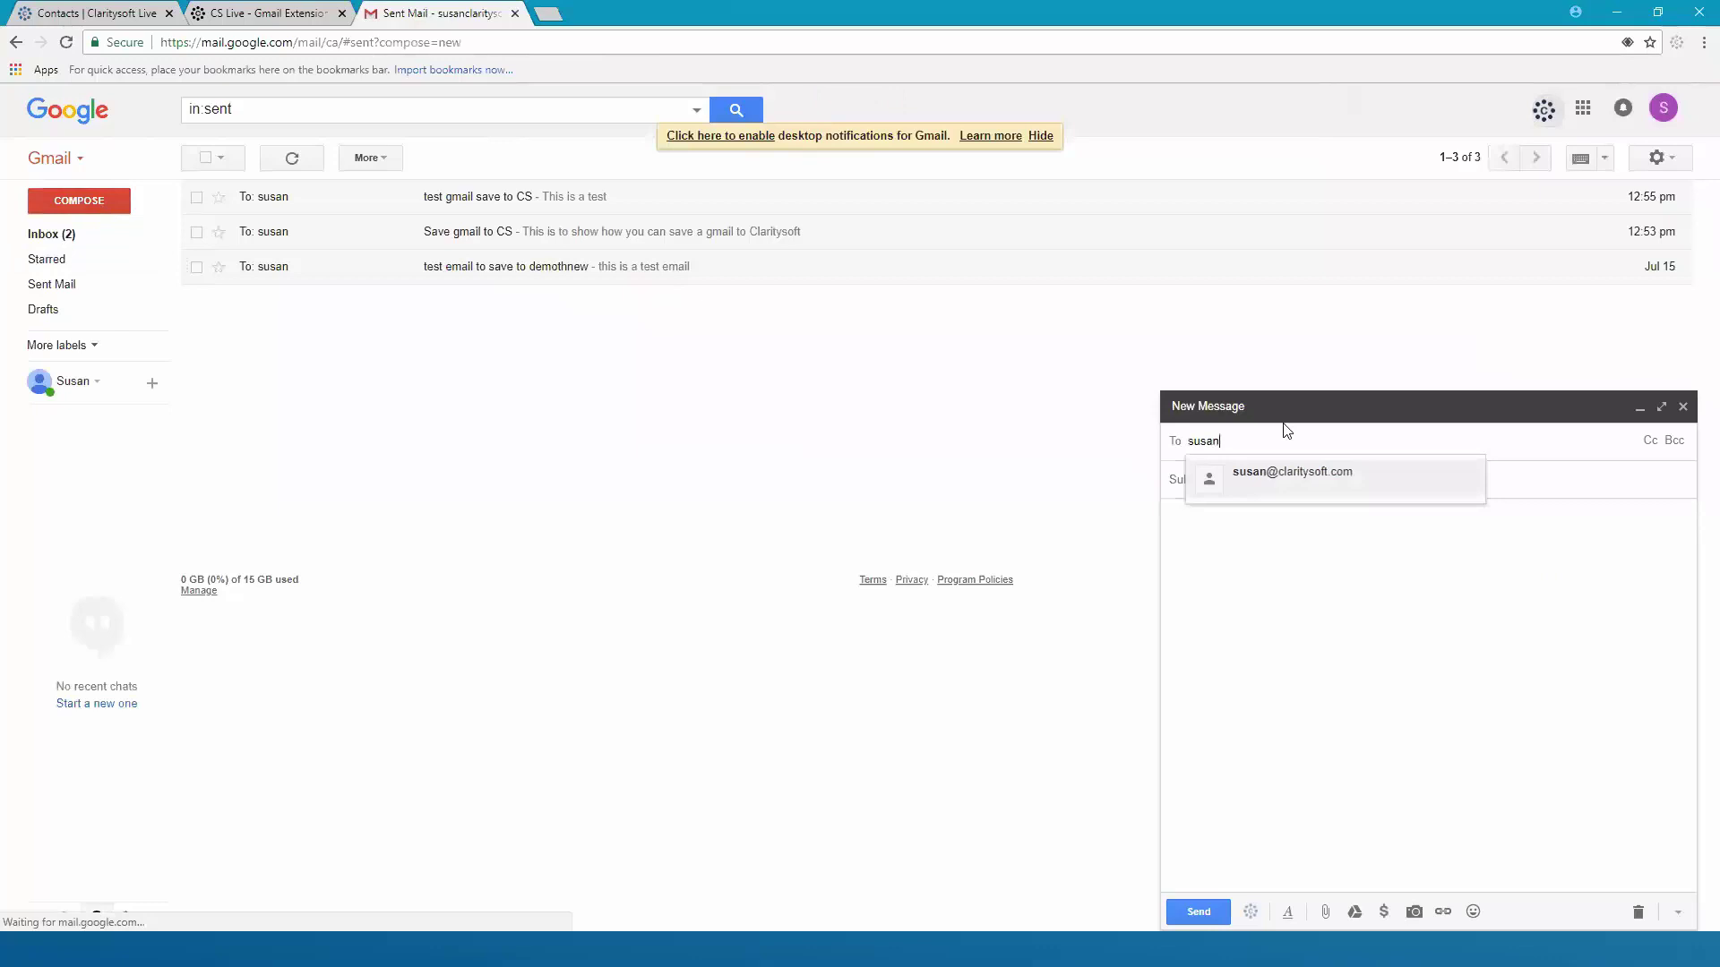
pyautogui.click(1271, 475)
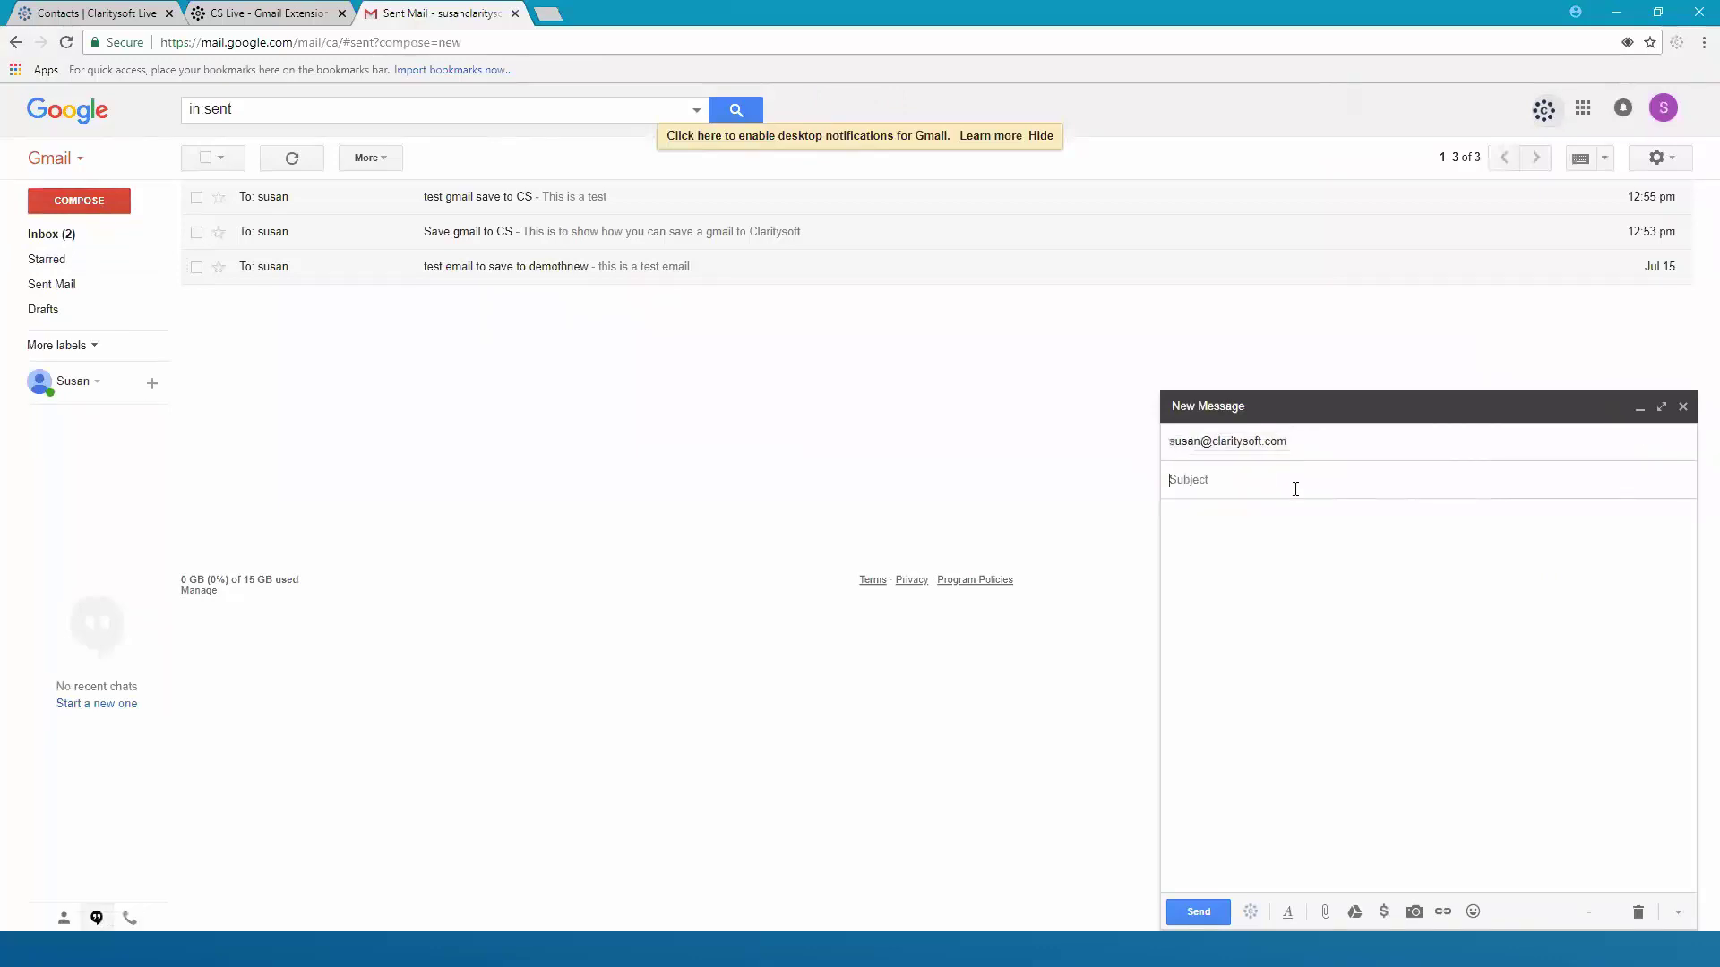
pyautogui.write('TEst ')
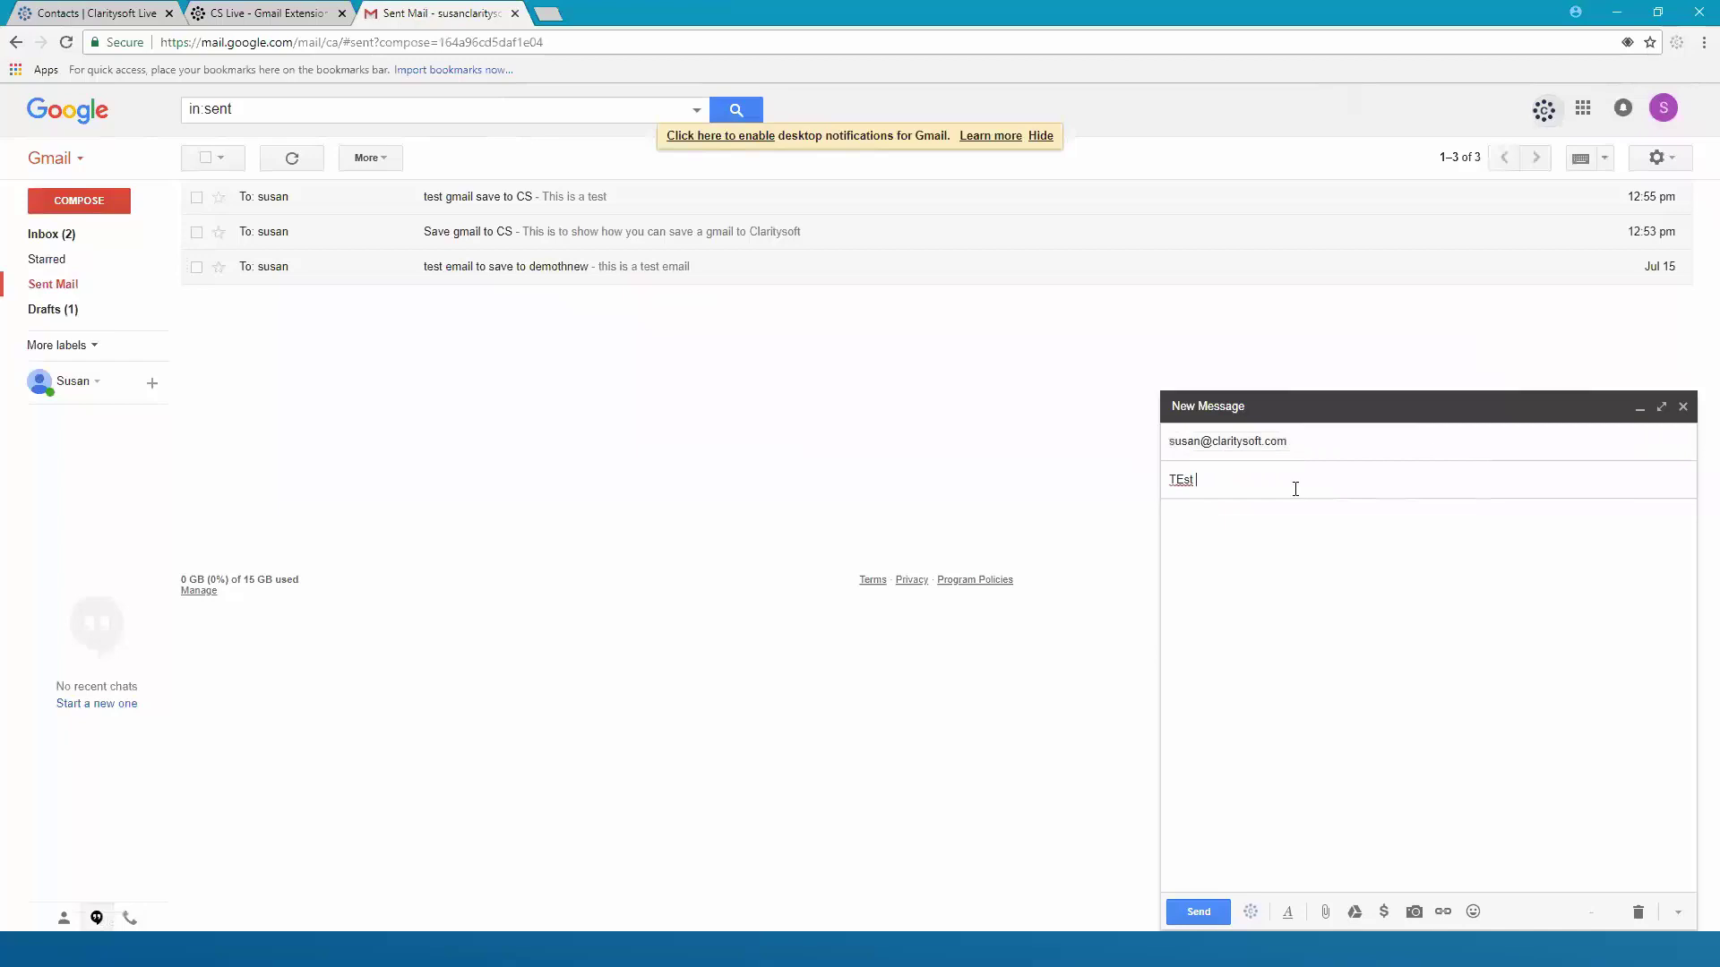
pyautogui.write('gmail')
pyautogui.press('Tab')
pyautogui.write('Test email to CS')
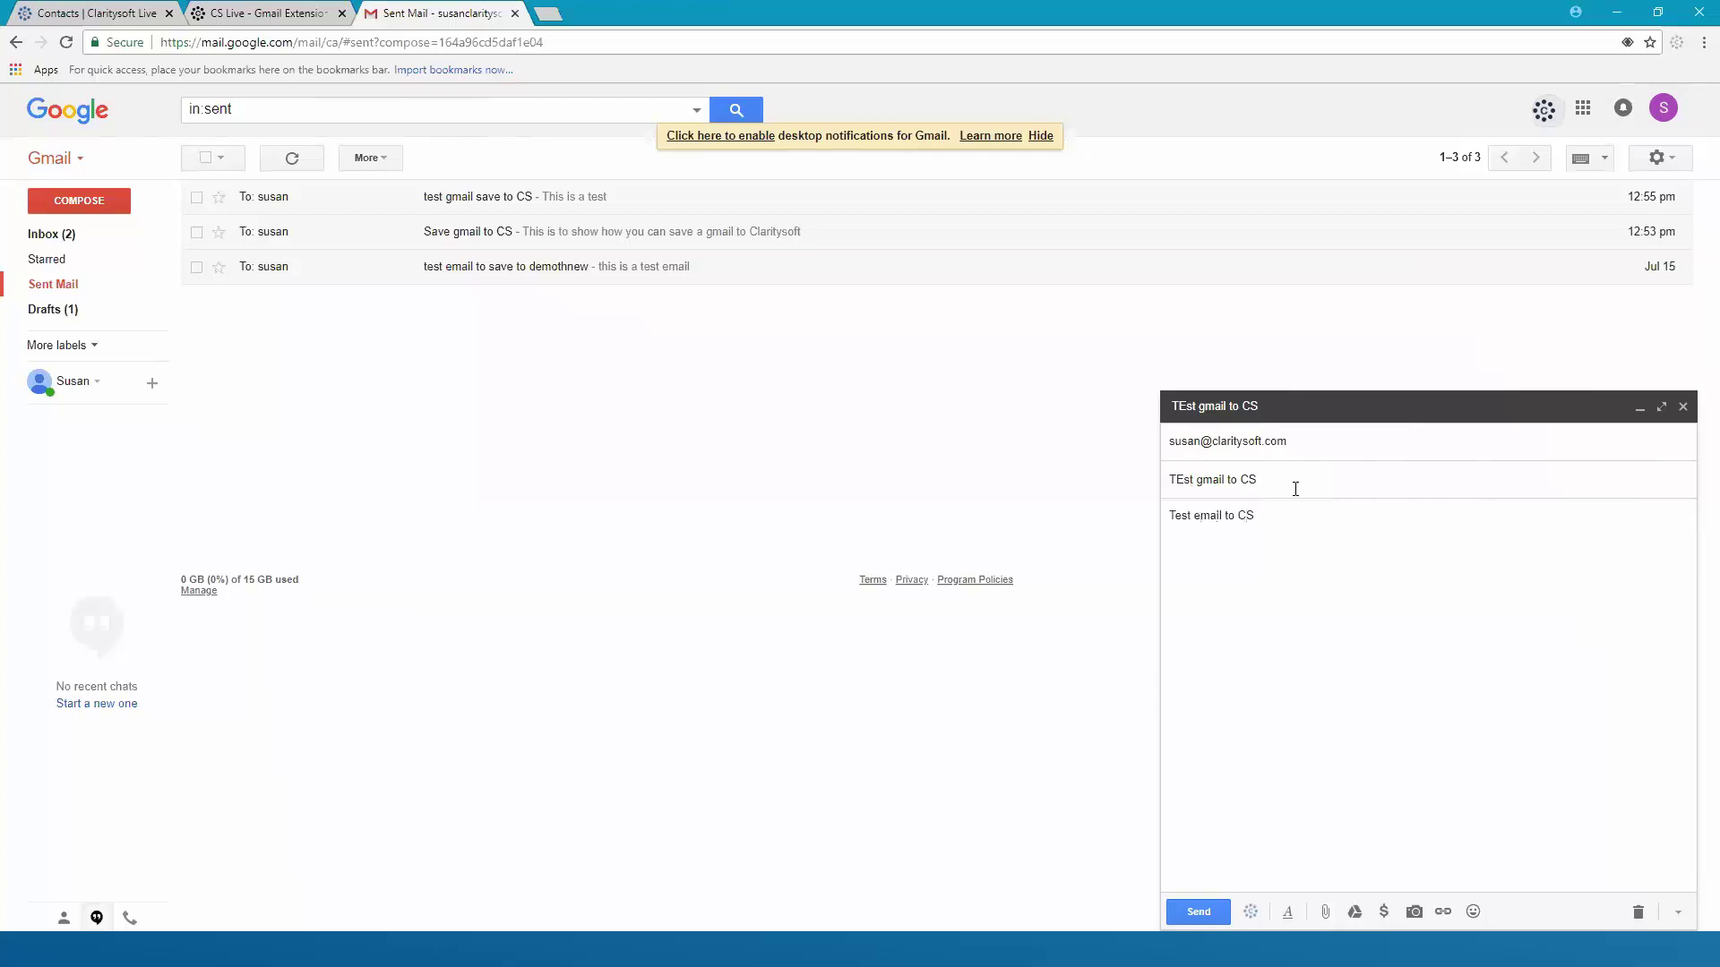
pyautogui.click(1252, 912)
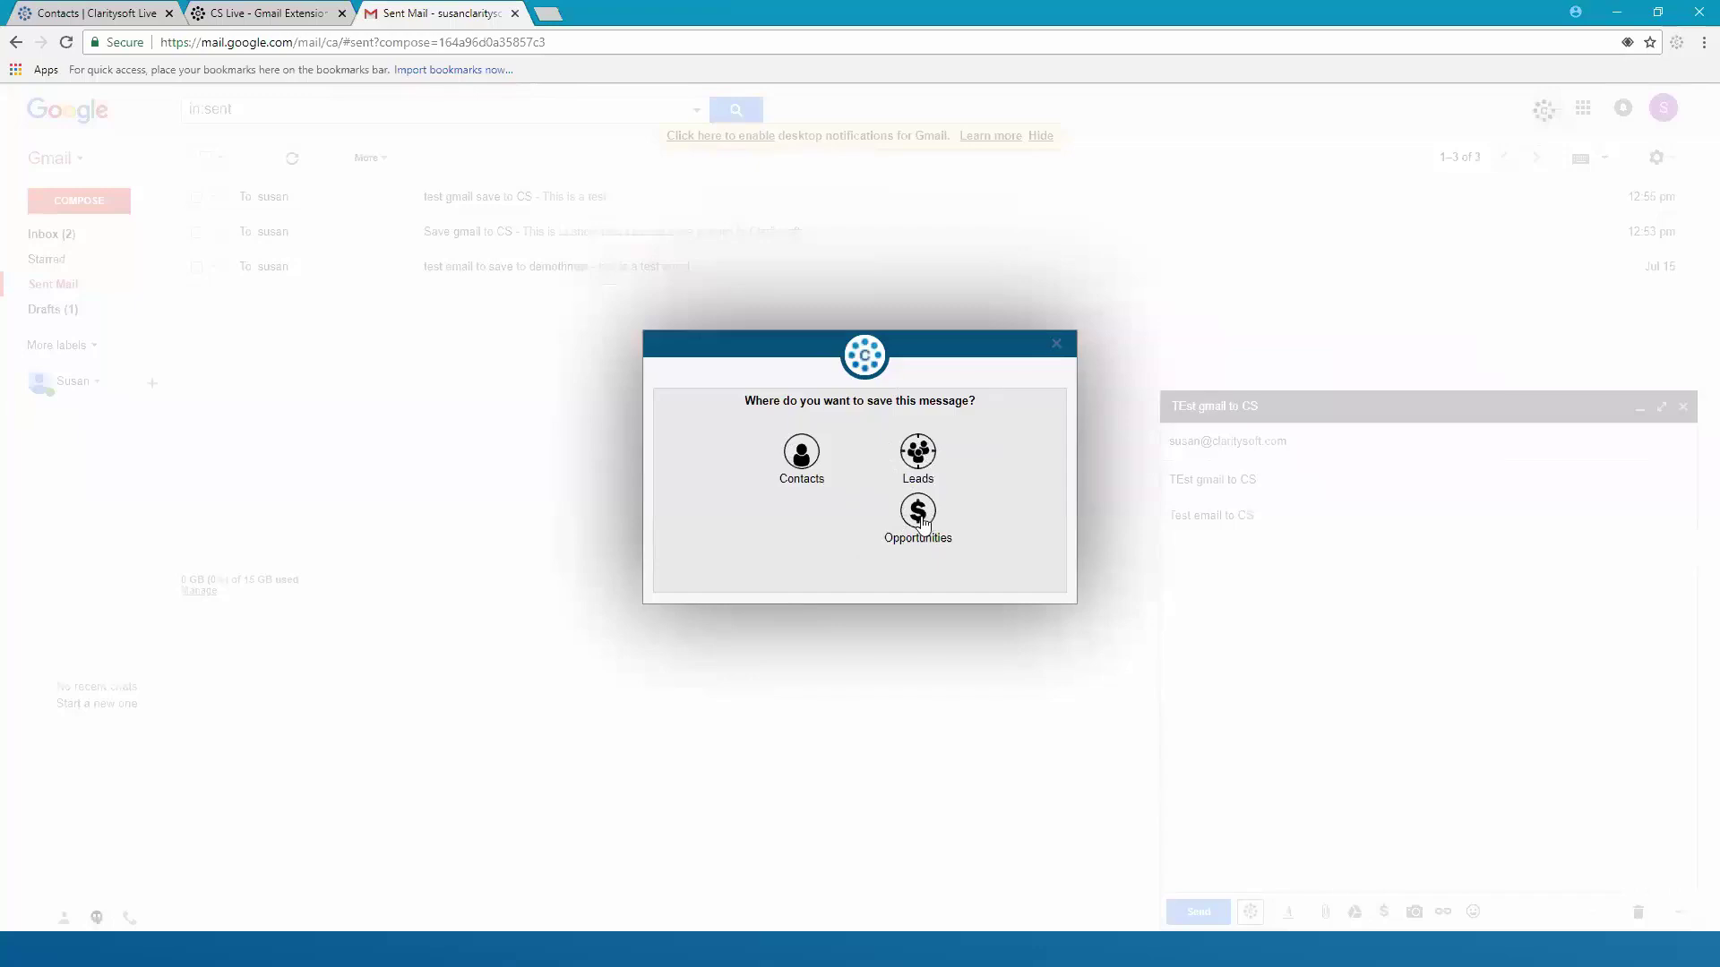
# Save the sent email to Claritysoft under Contacts, against the auto-detected contact
pyautogui.click(799, 457)
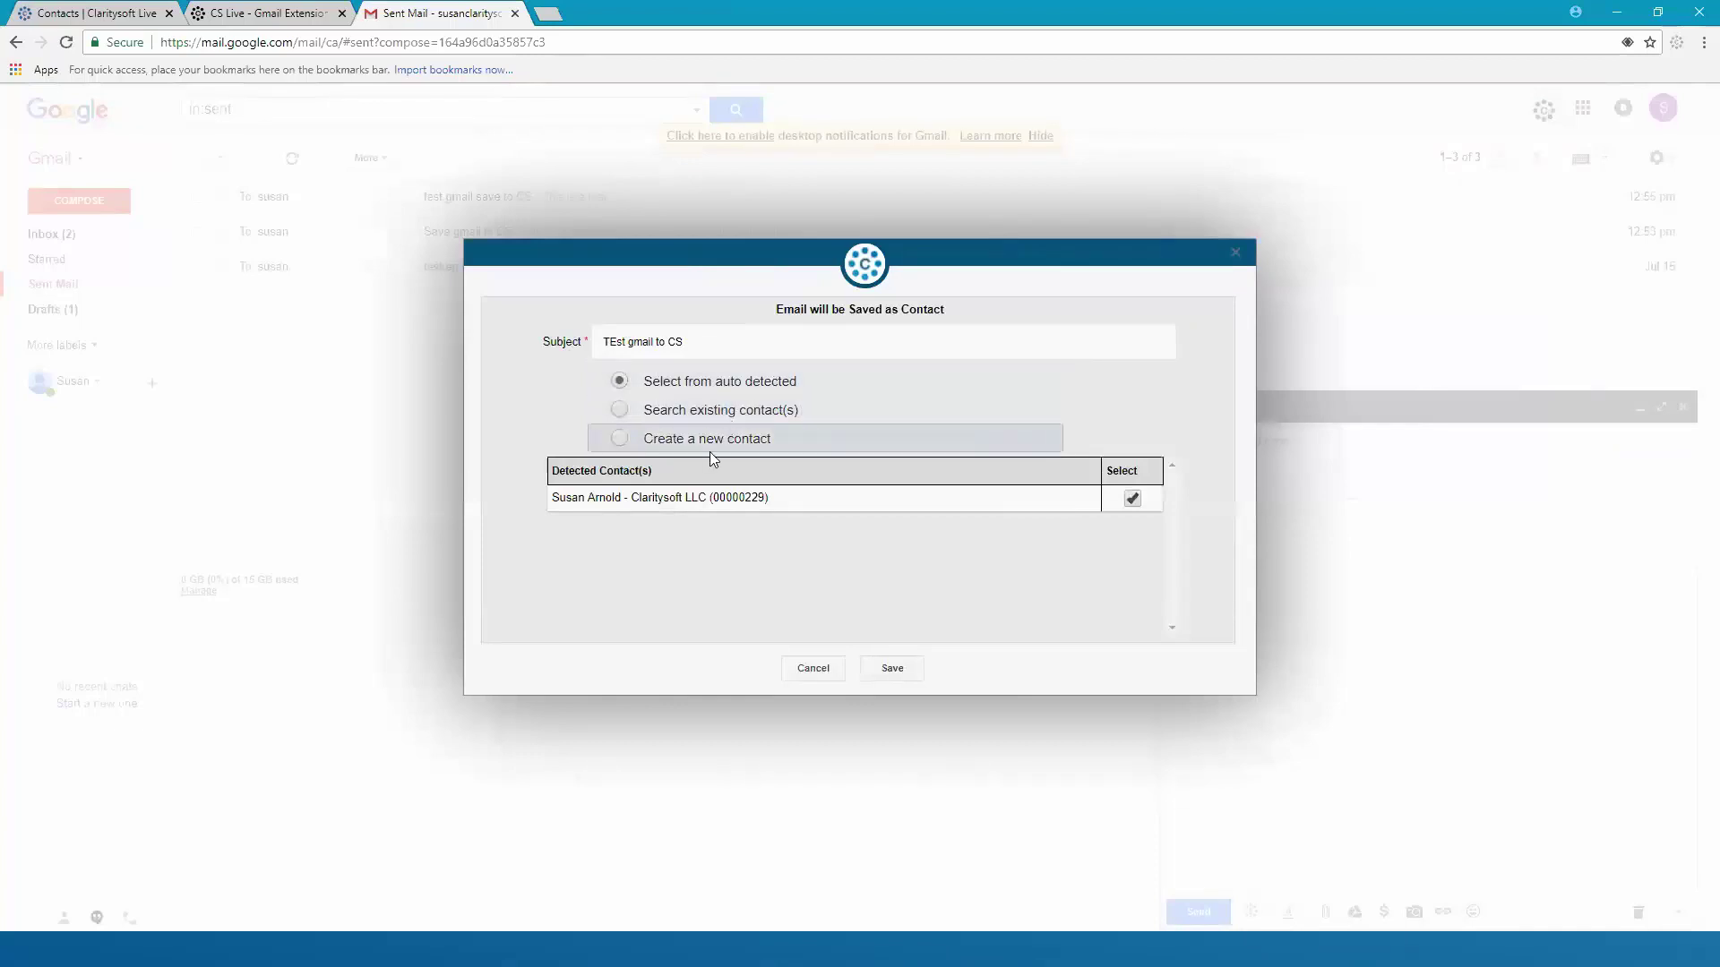
pyautogui.click(579, 502)
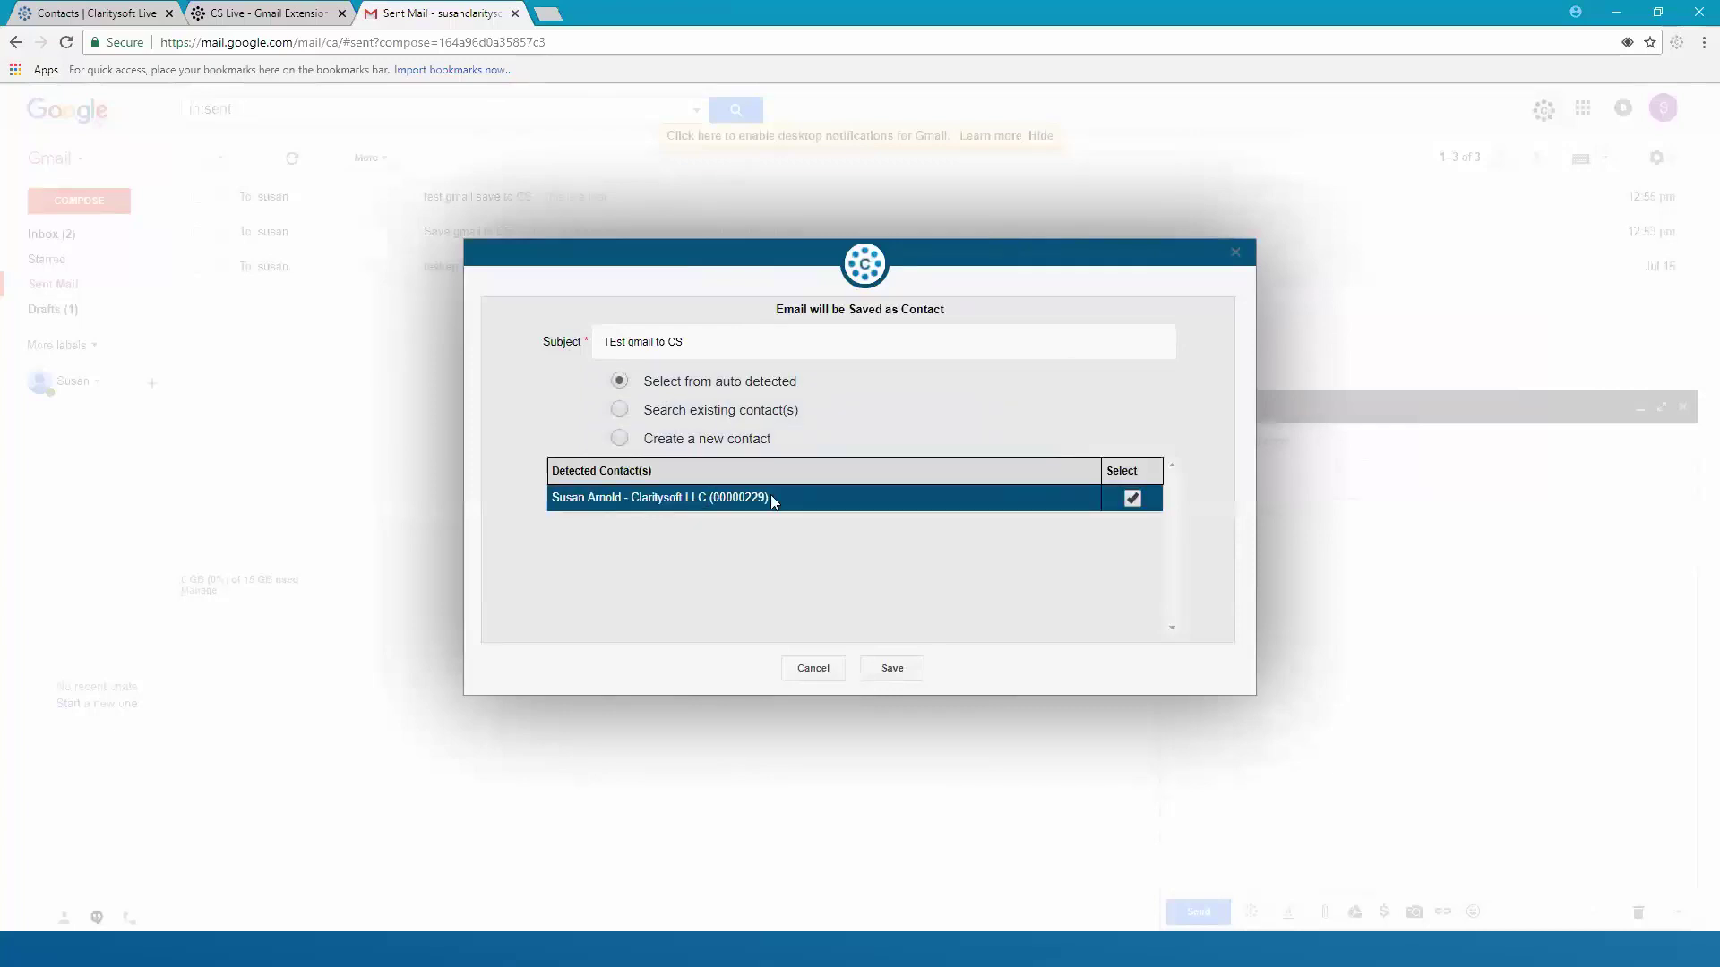
pyautogui.click(896, 672)
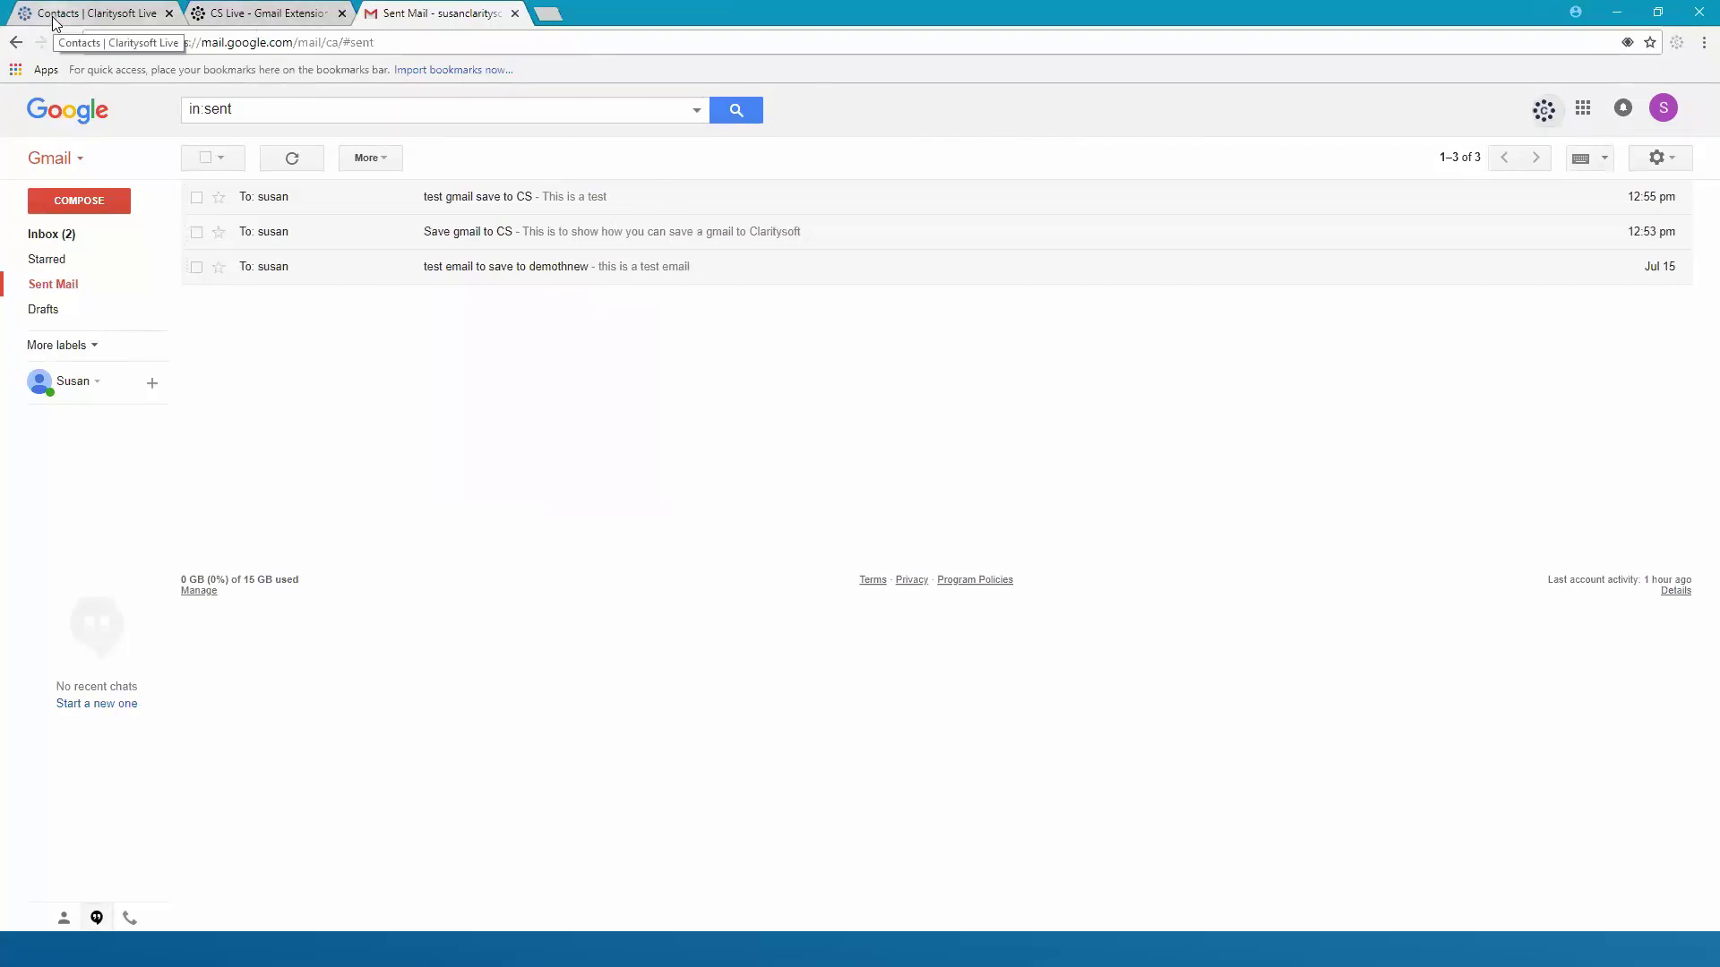
# Search Claritysoft contacts for the recipient and show its Closed Activities with the logged email
pyautogui.click(116, 14)
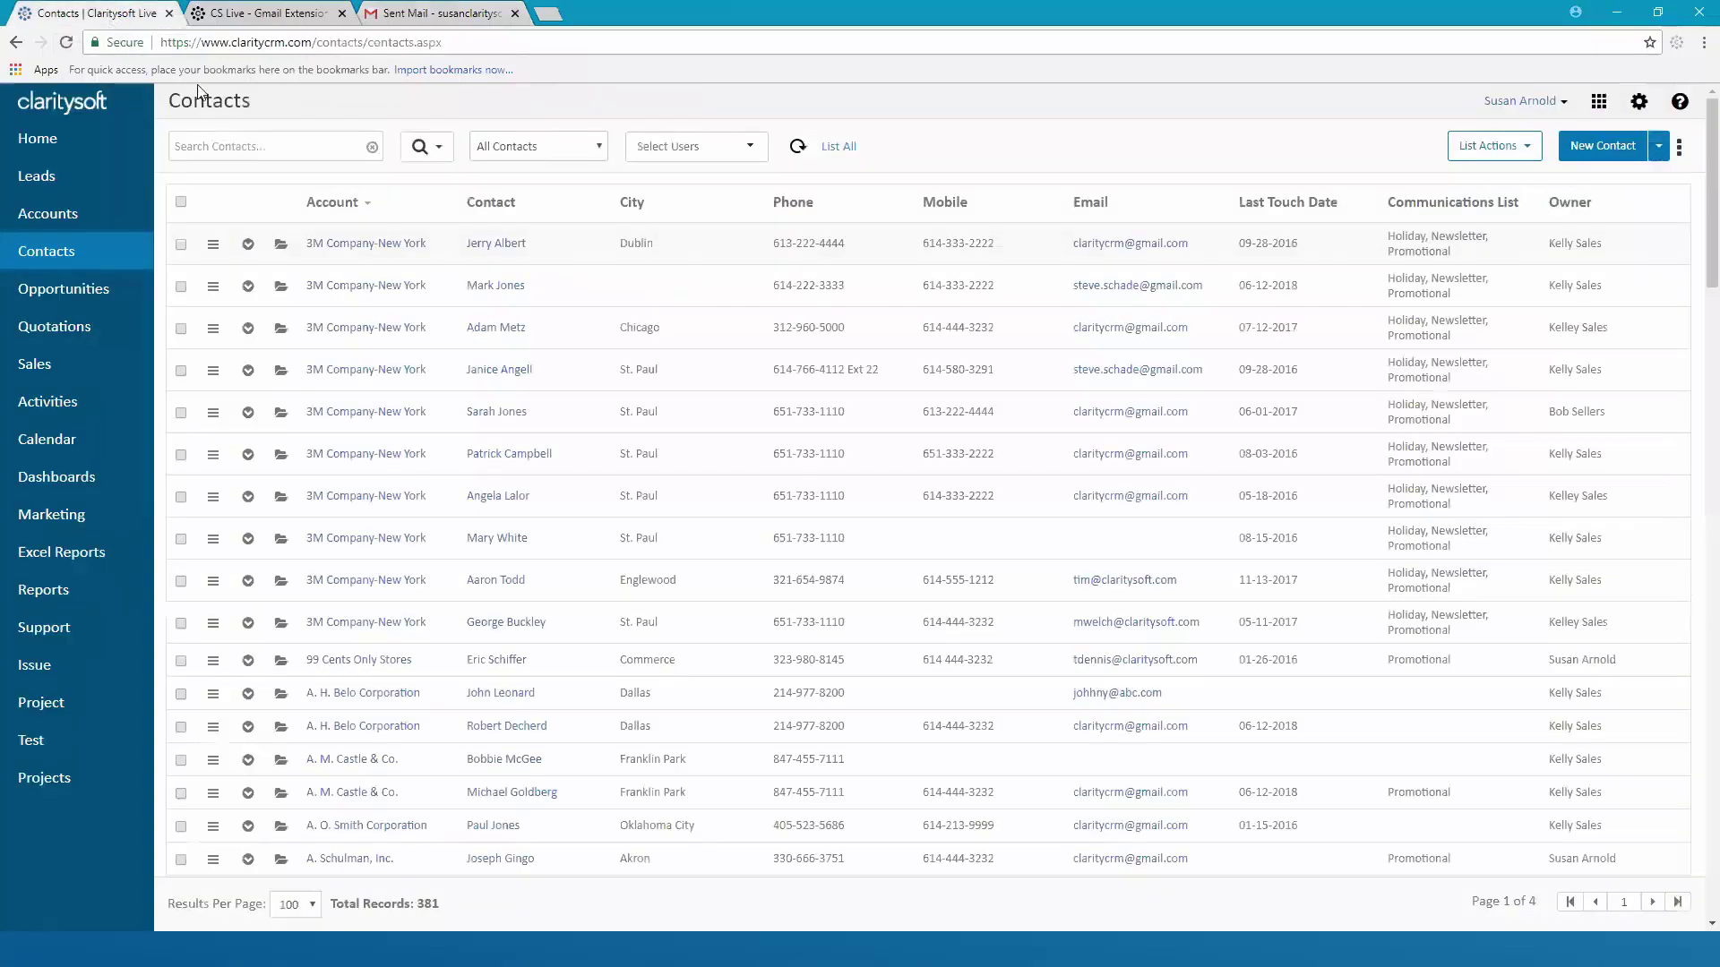
pyautogui.click(268, 149)
pyautogui.write('susan')
pyautogui.press('Return')
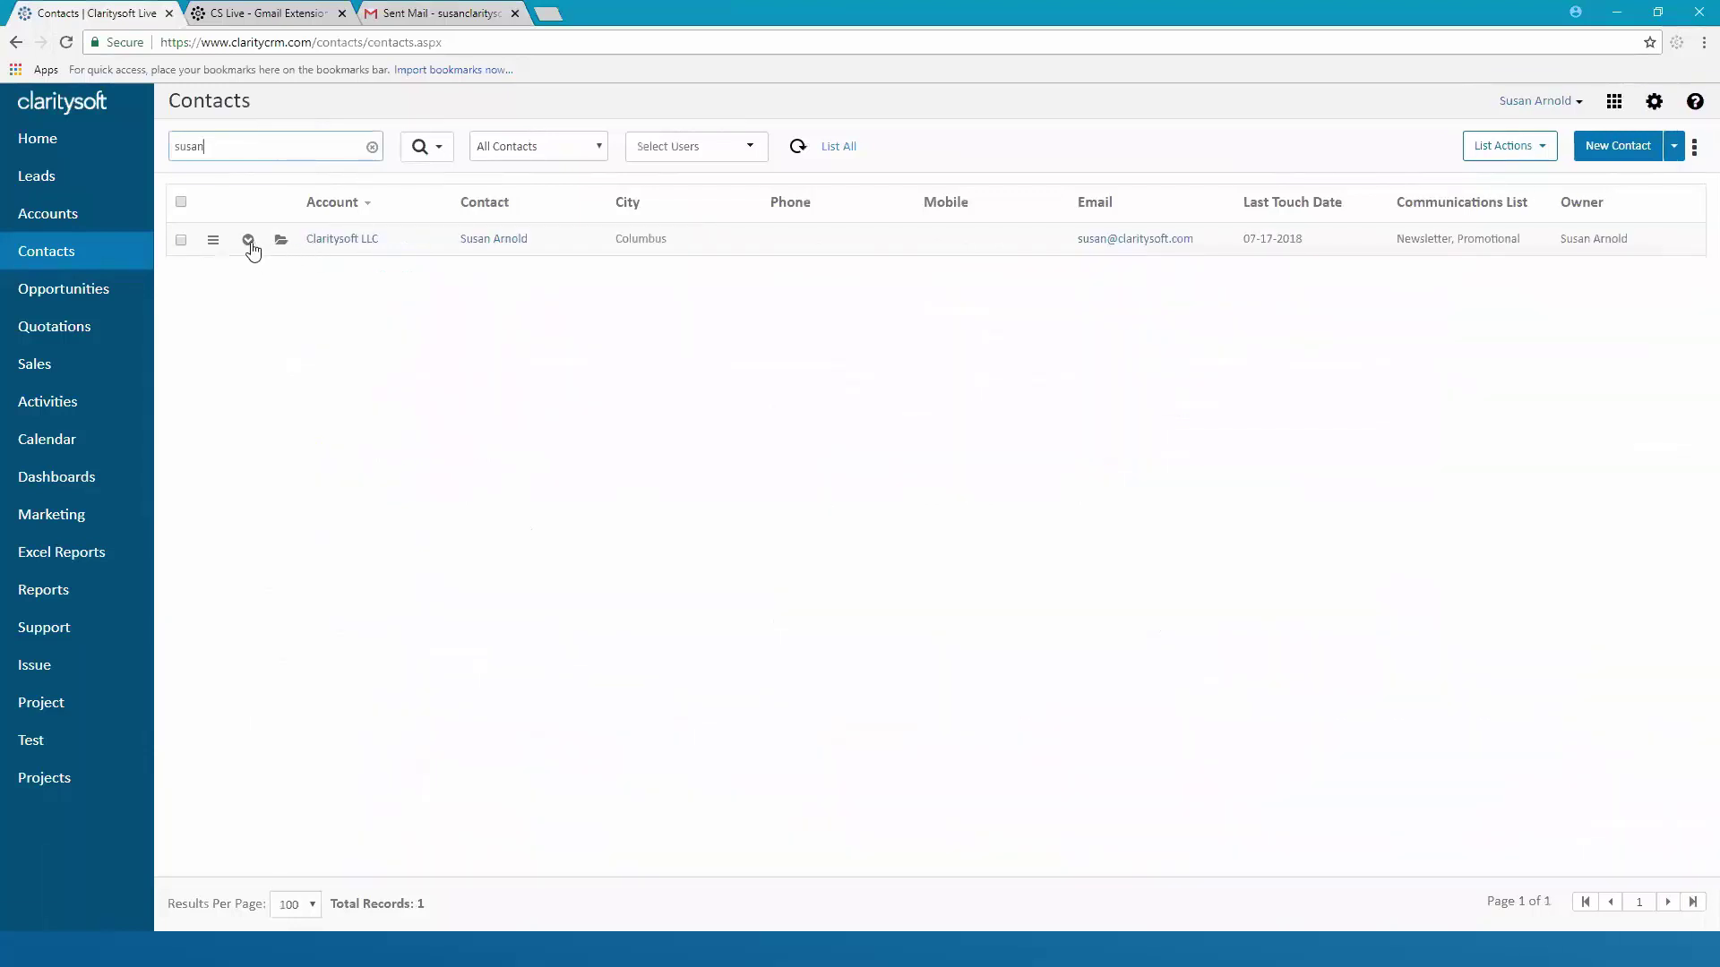
pyautogui.click(248, 240)
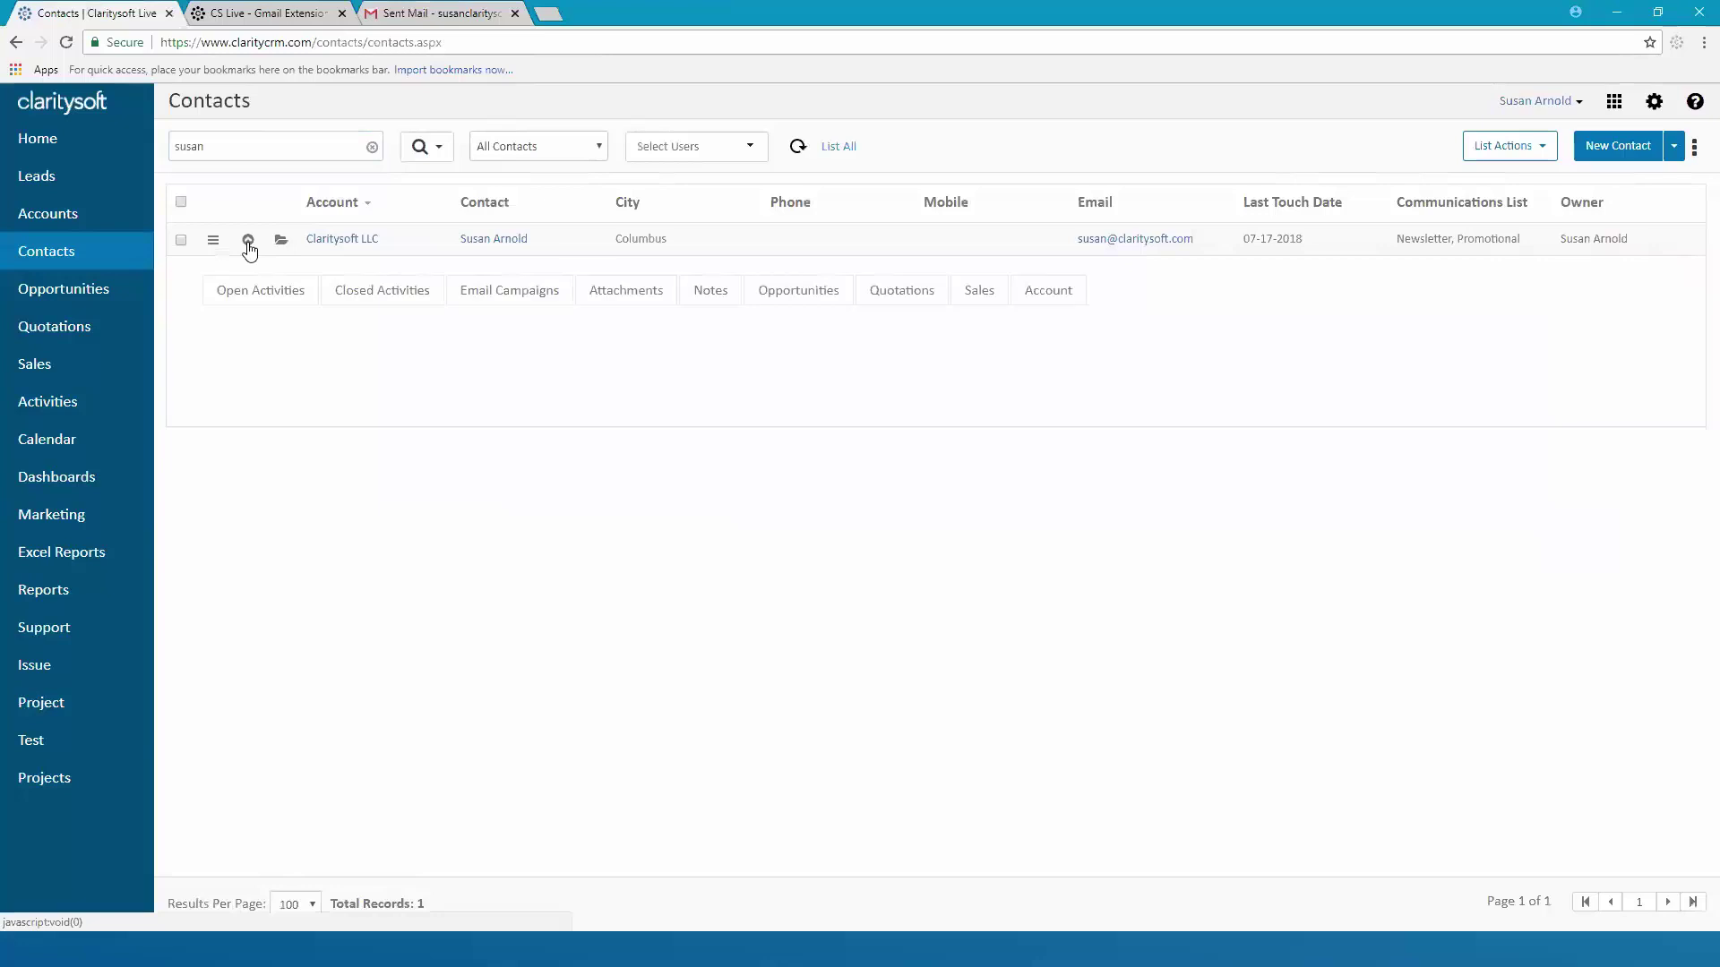
pyautogui.click(384, 296)
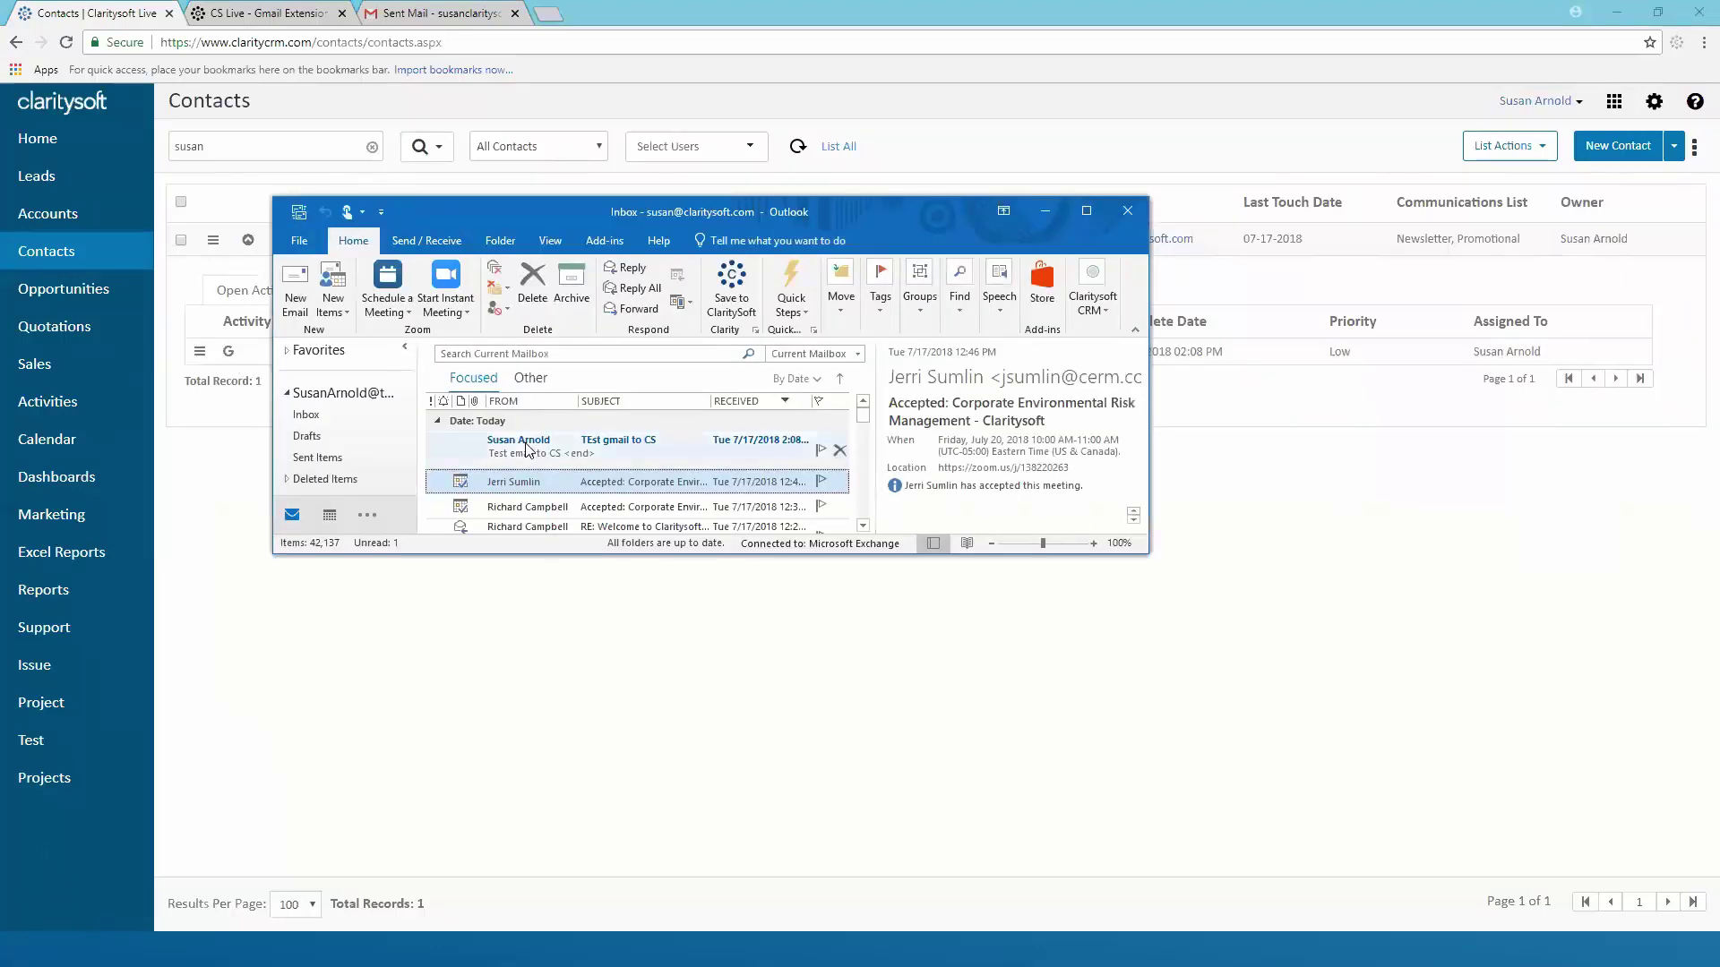
# Open the received test email in Outlook, cancel its Claritysoft upload, and minimize Outlook
pyautogui.click(526, 449)
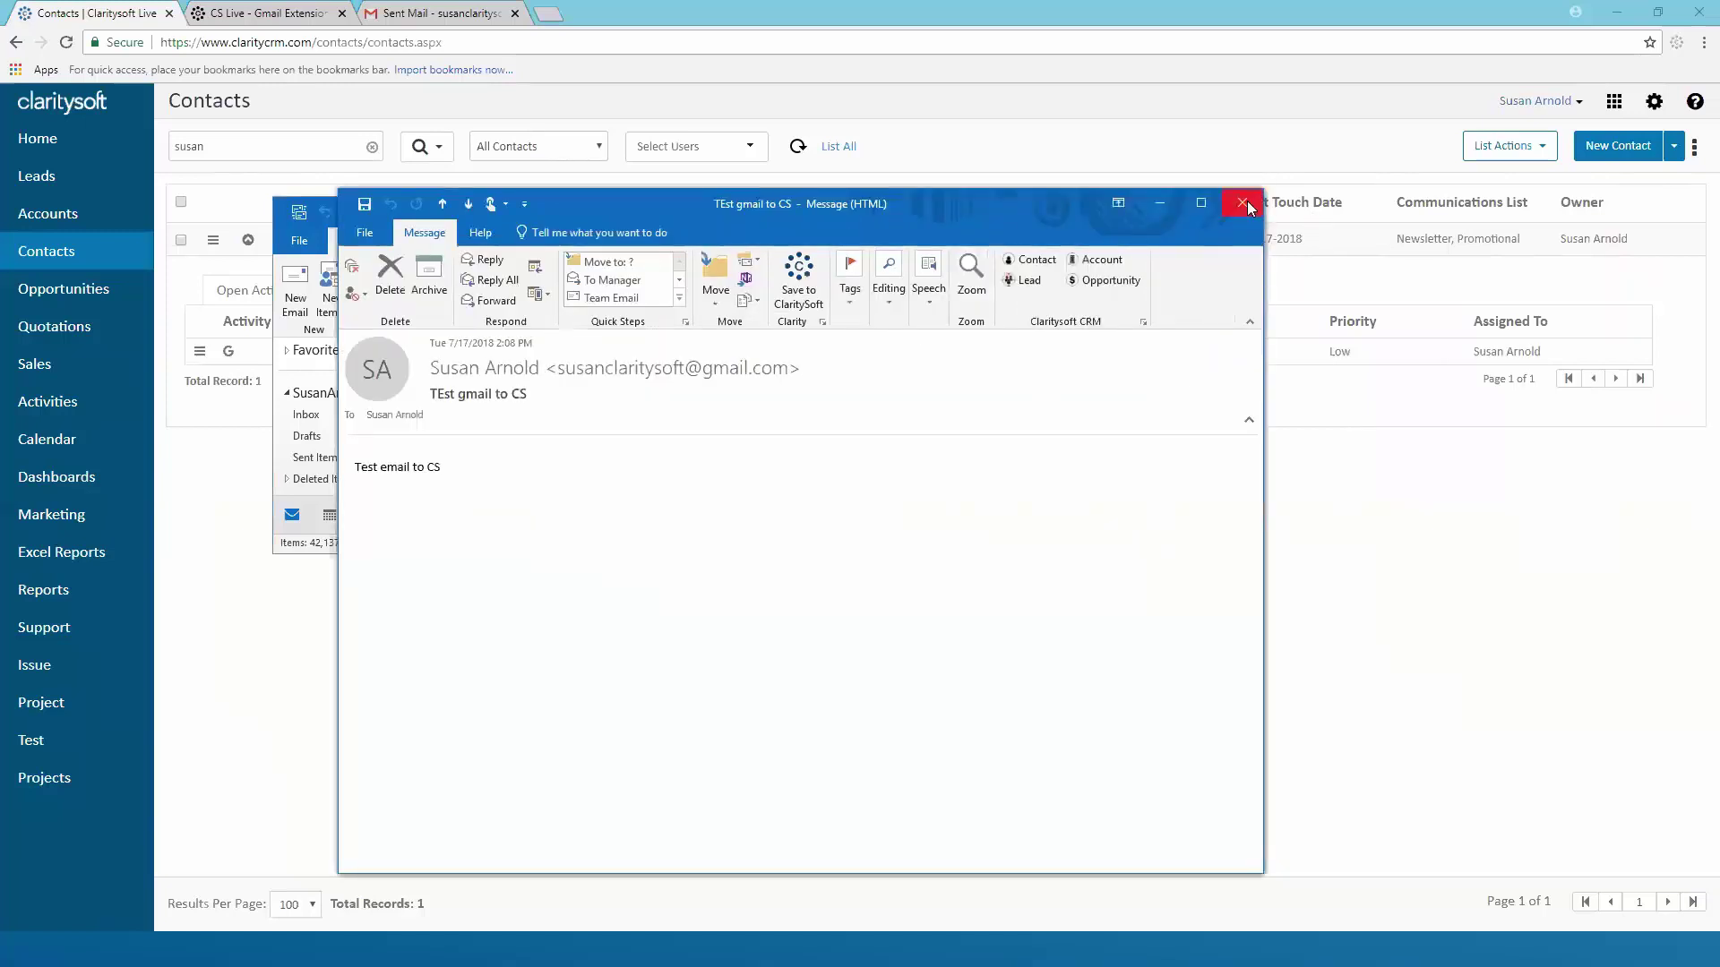
pyautogui.click(1244, 204)
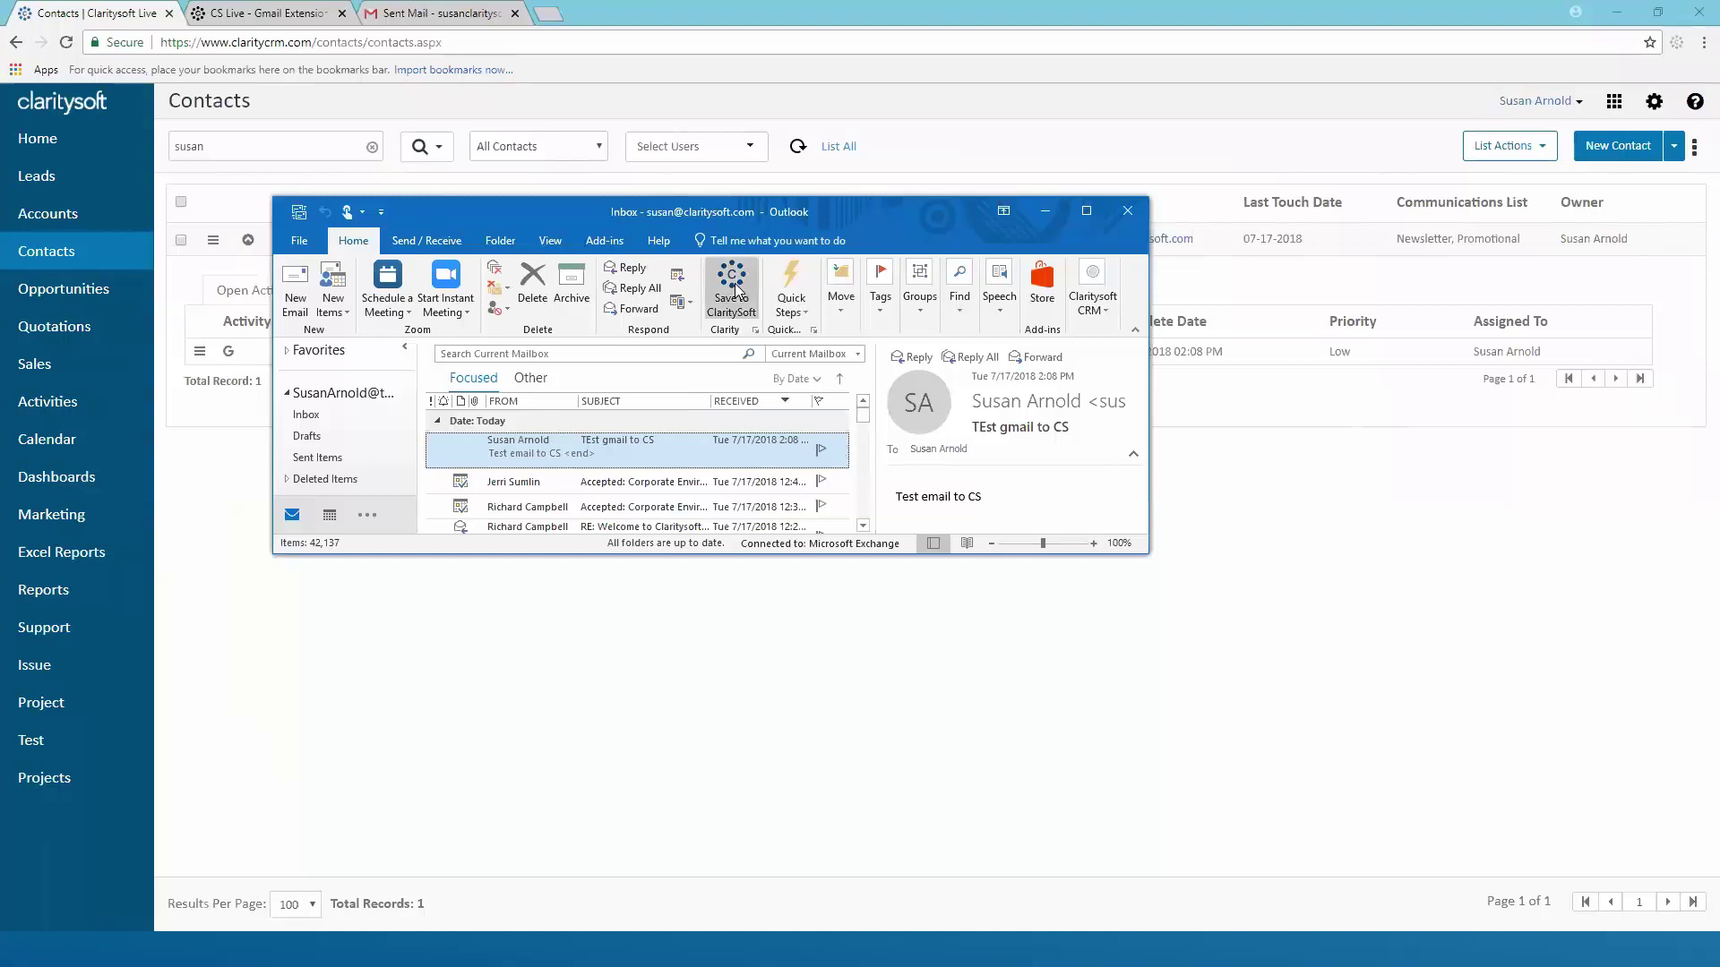
pyautogui.click(733, 288)
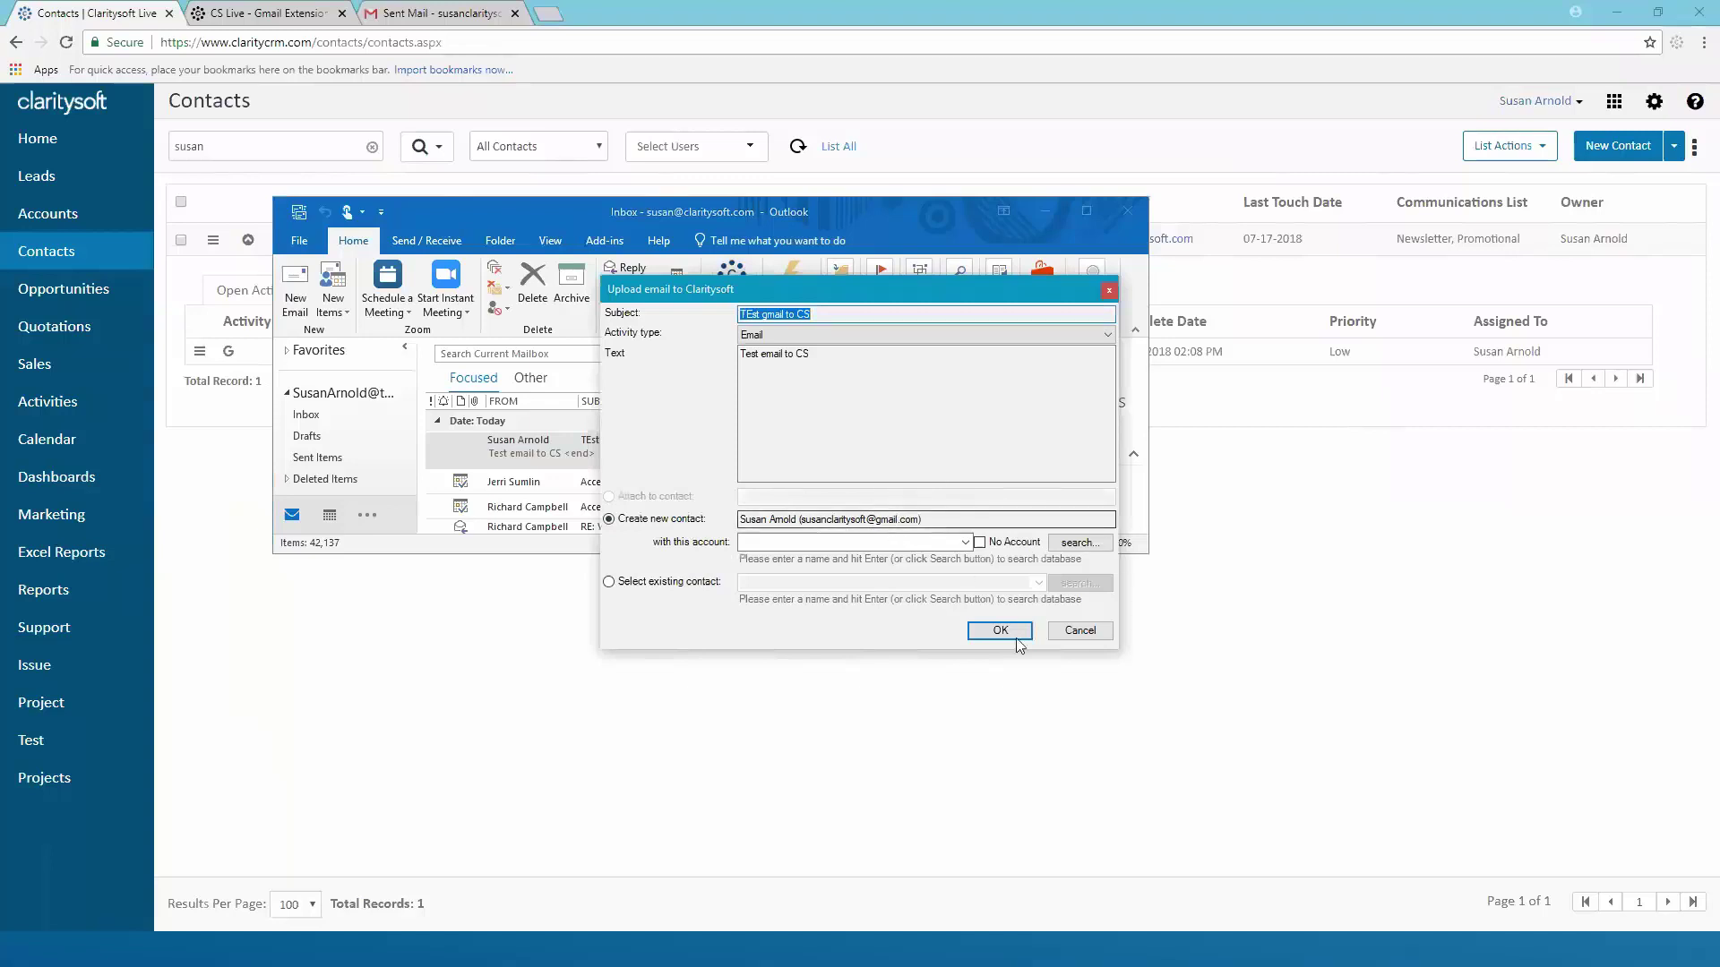
pyautogui.click(1068, 633)
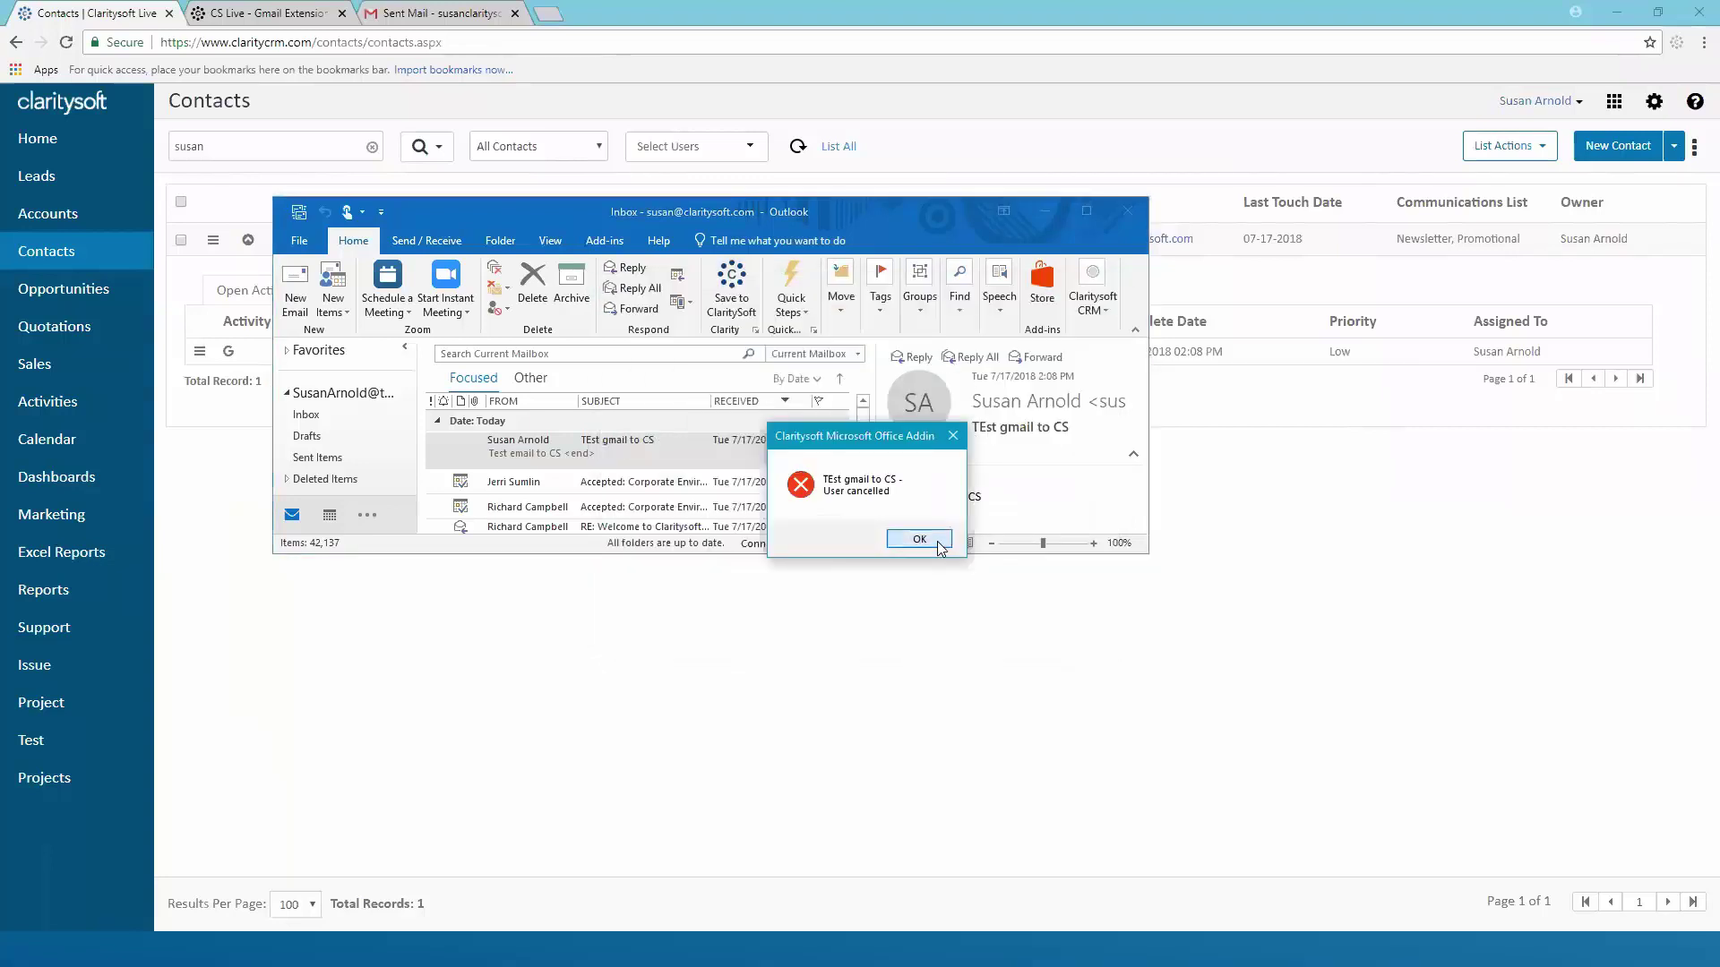
pyautogui.click(932, 545)
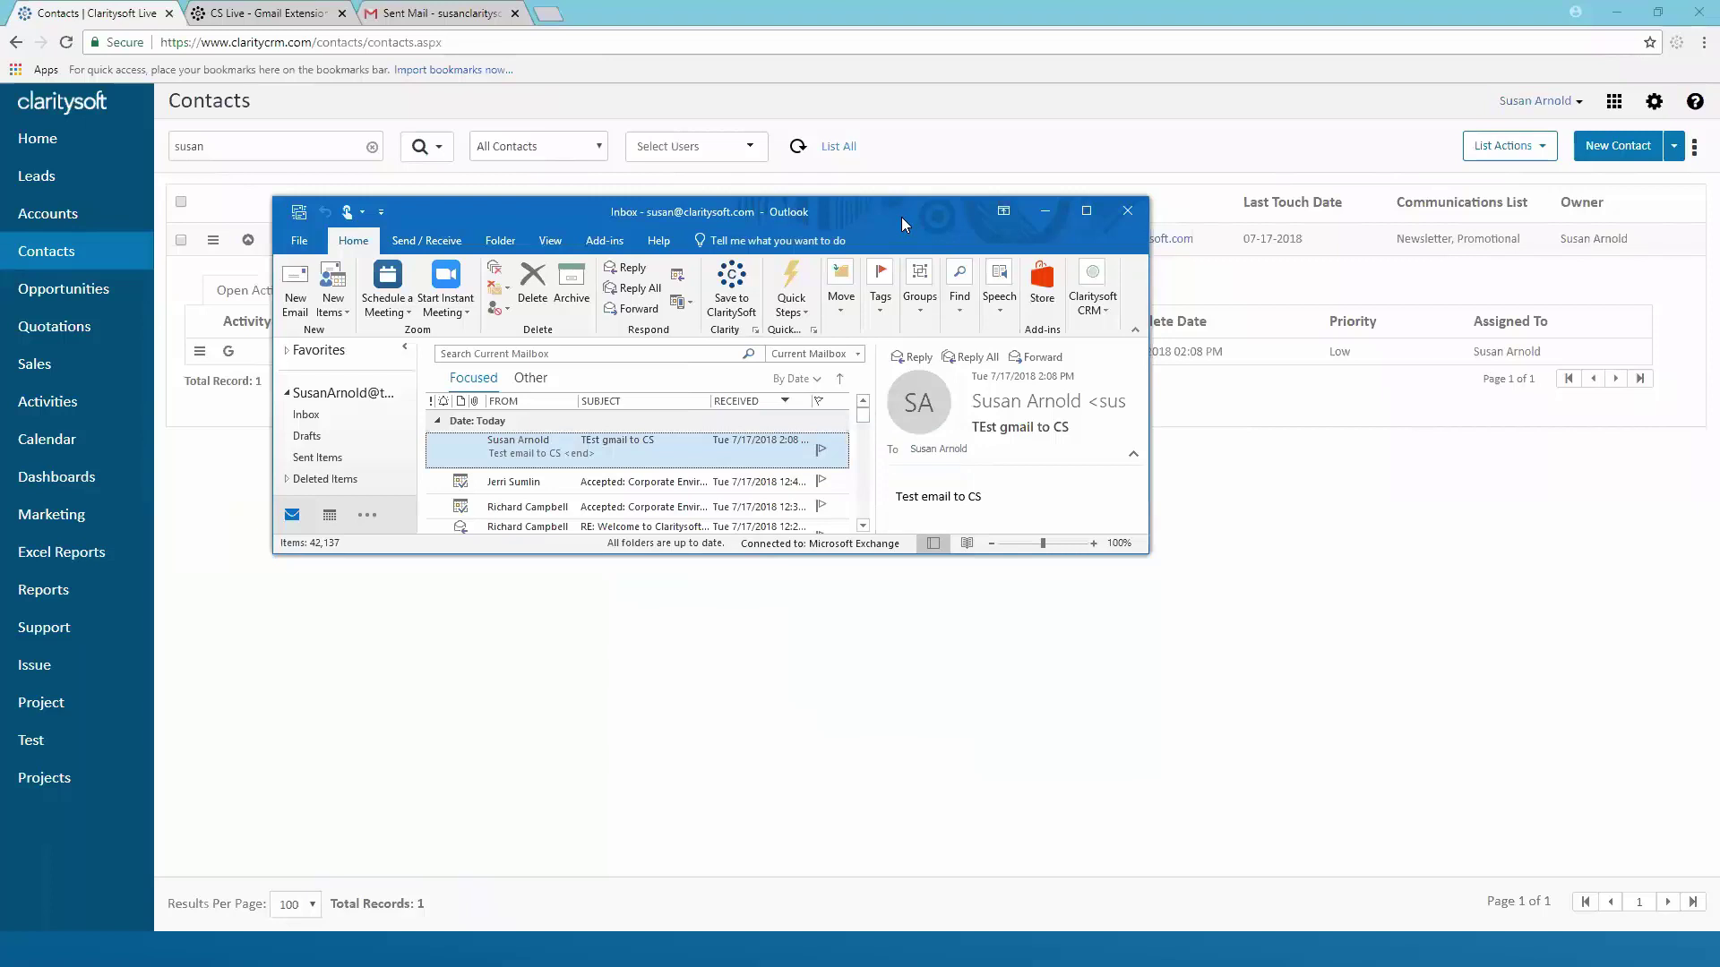
pyautogui.click(1045, 212)
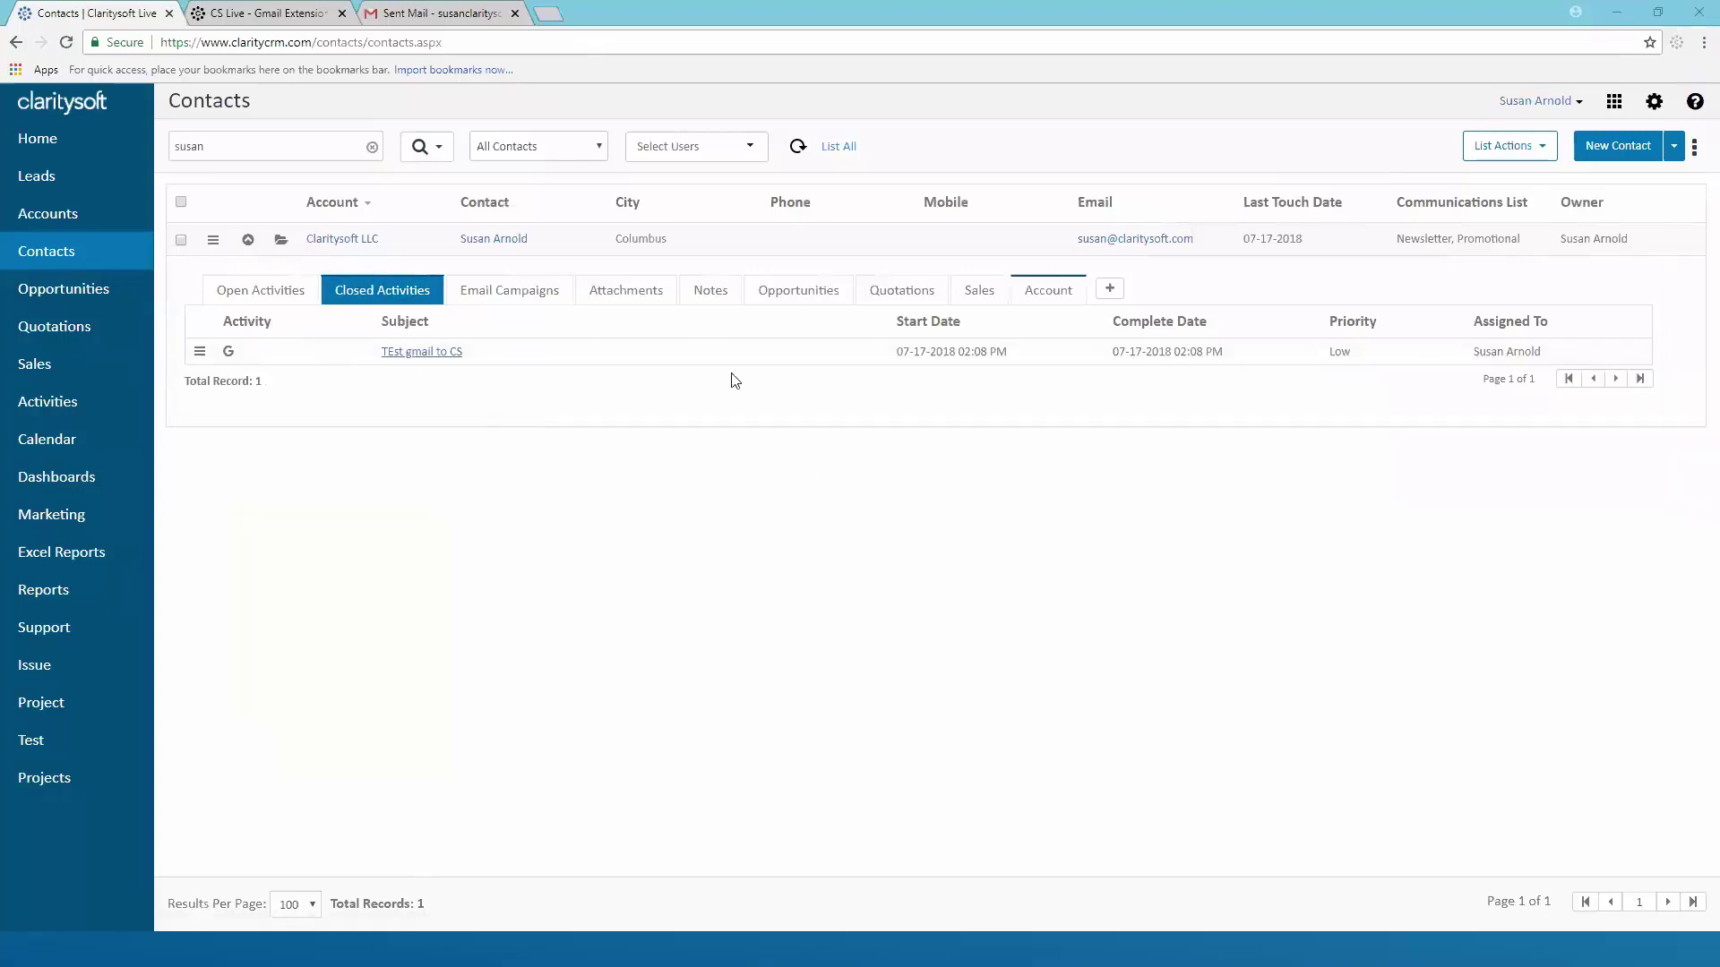
# Scroll through the install and sign-in steps of the Gmail Extension Installation & Configuration article
pyautogui.click(274, 24)
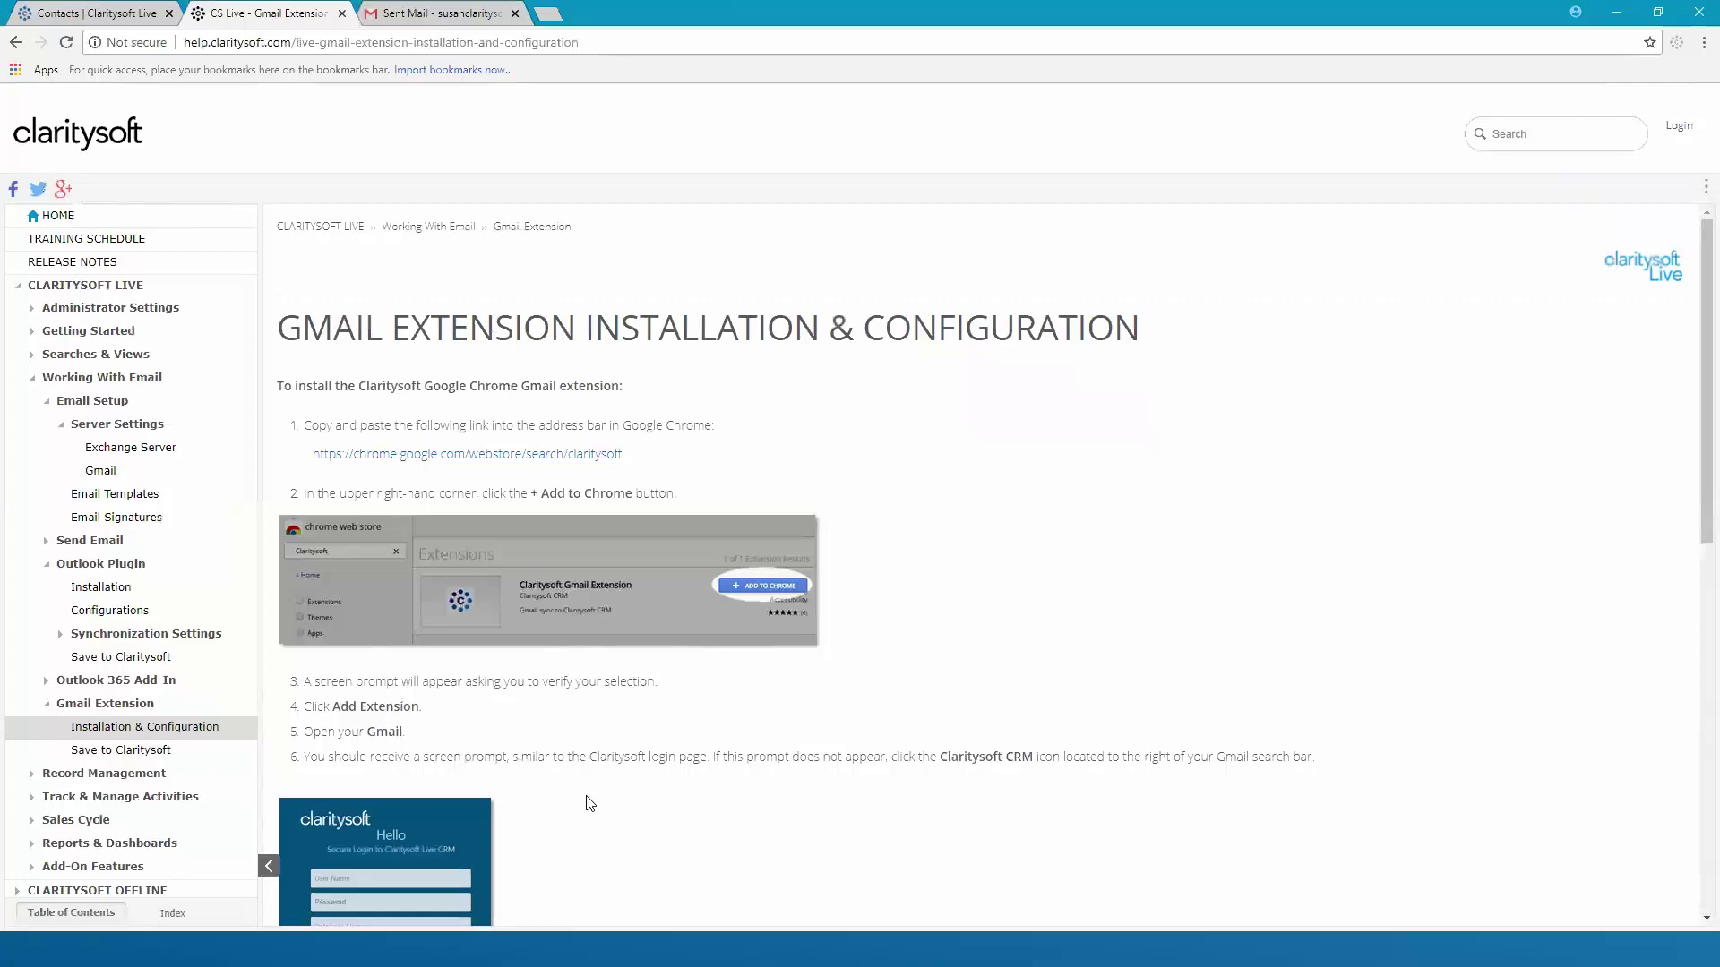
pyautogui.scroll(-9, 591, 795)
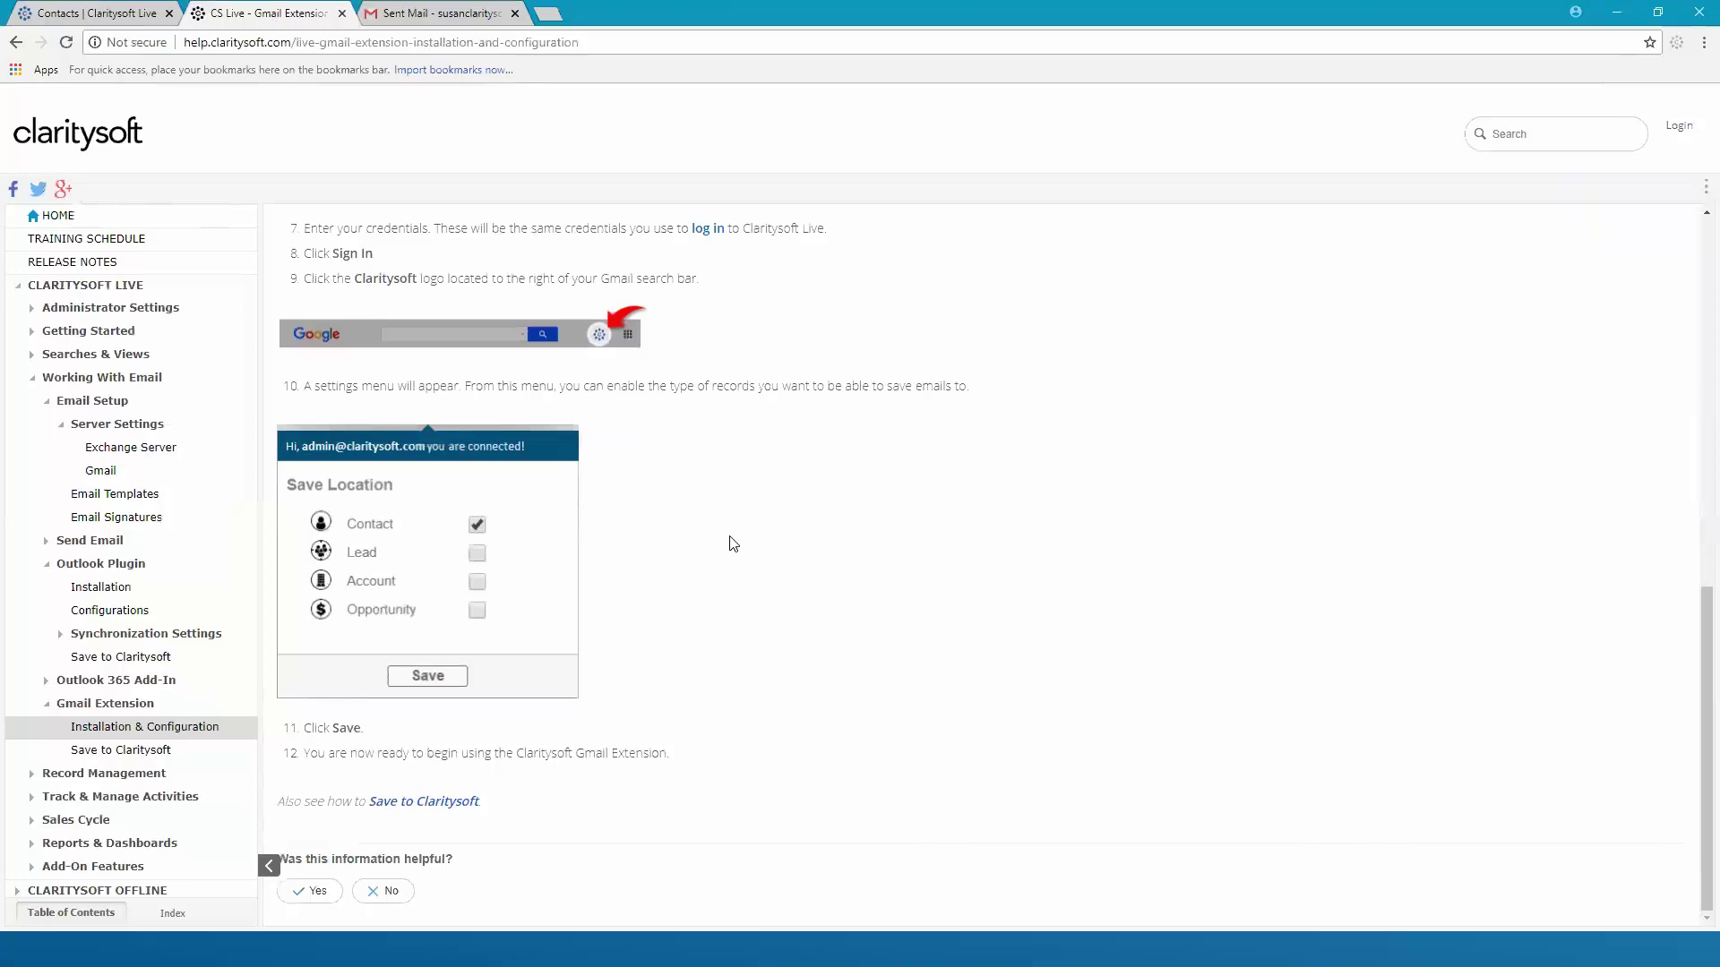
pyautogui.scroll(1, 1052, 403)
pyautogui.scroll(10, 1056, 404)
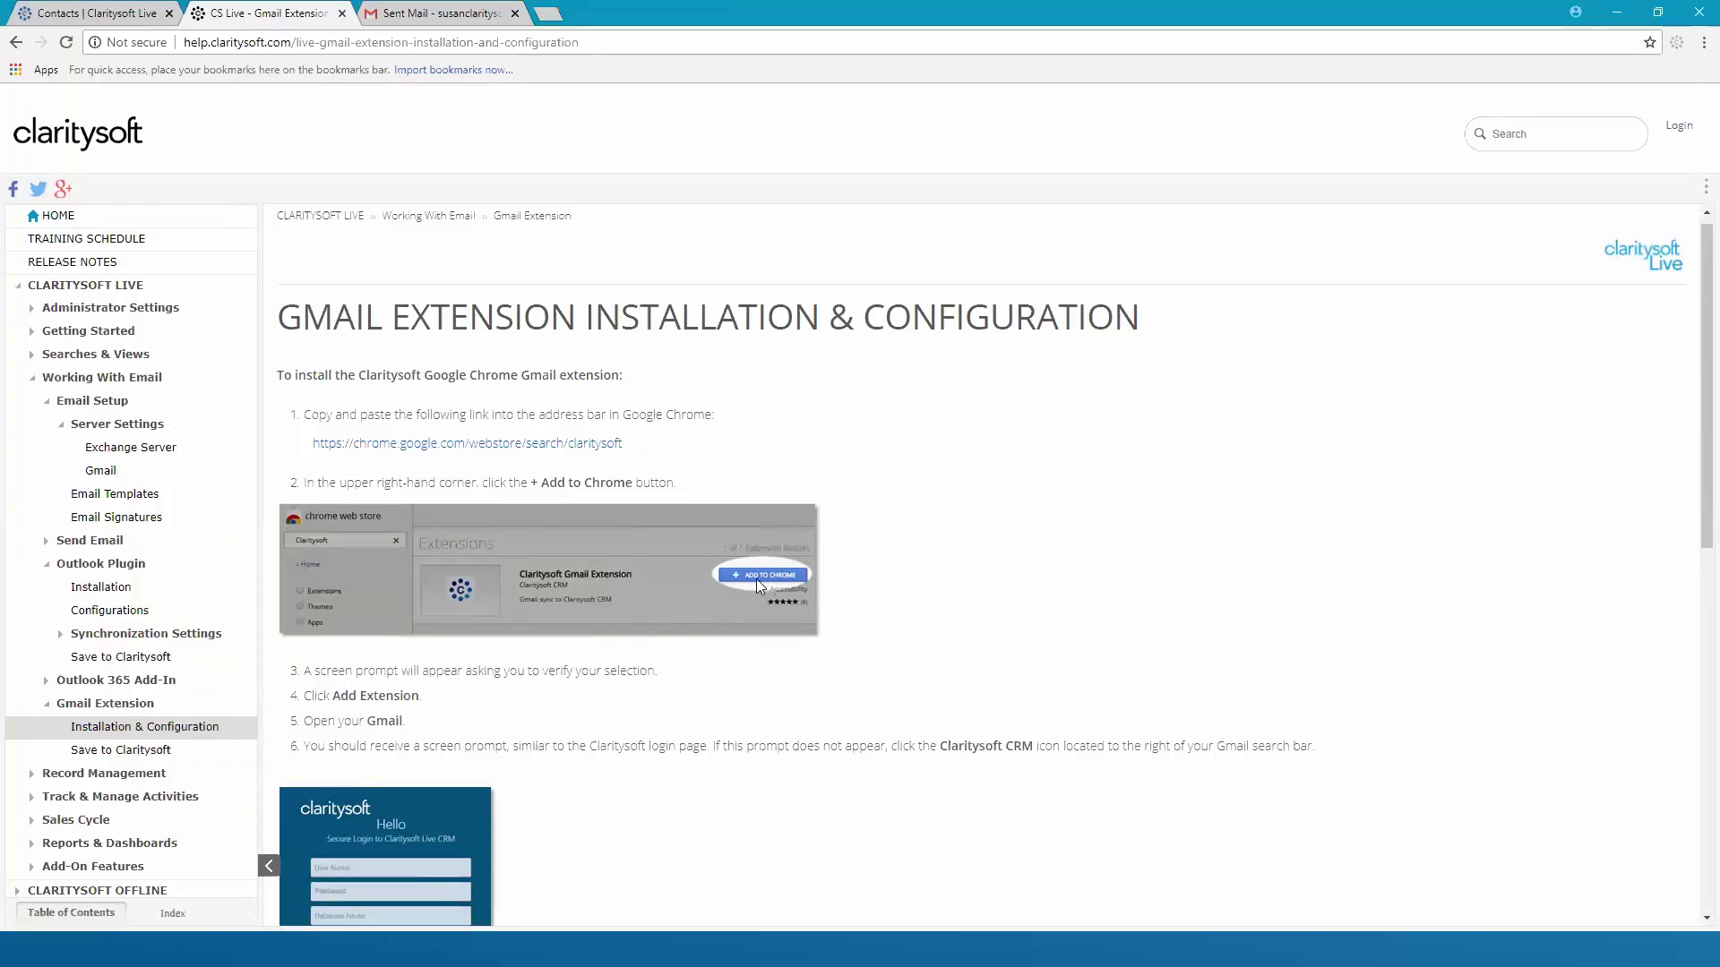
pyautogui.scroll(-4, 991, 549)
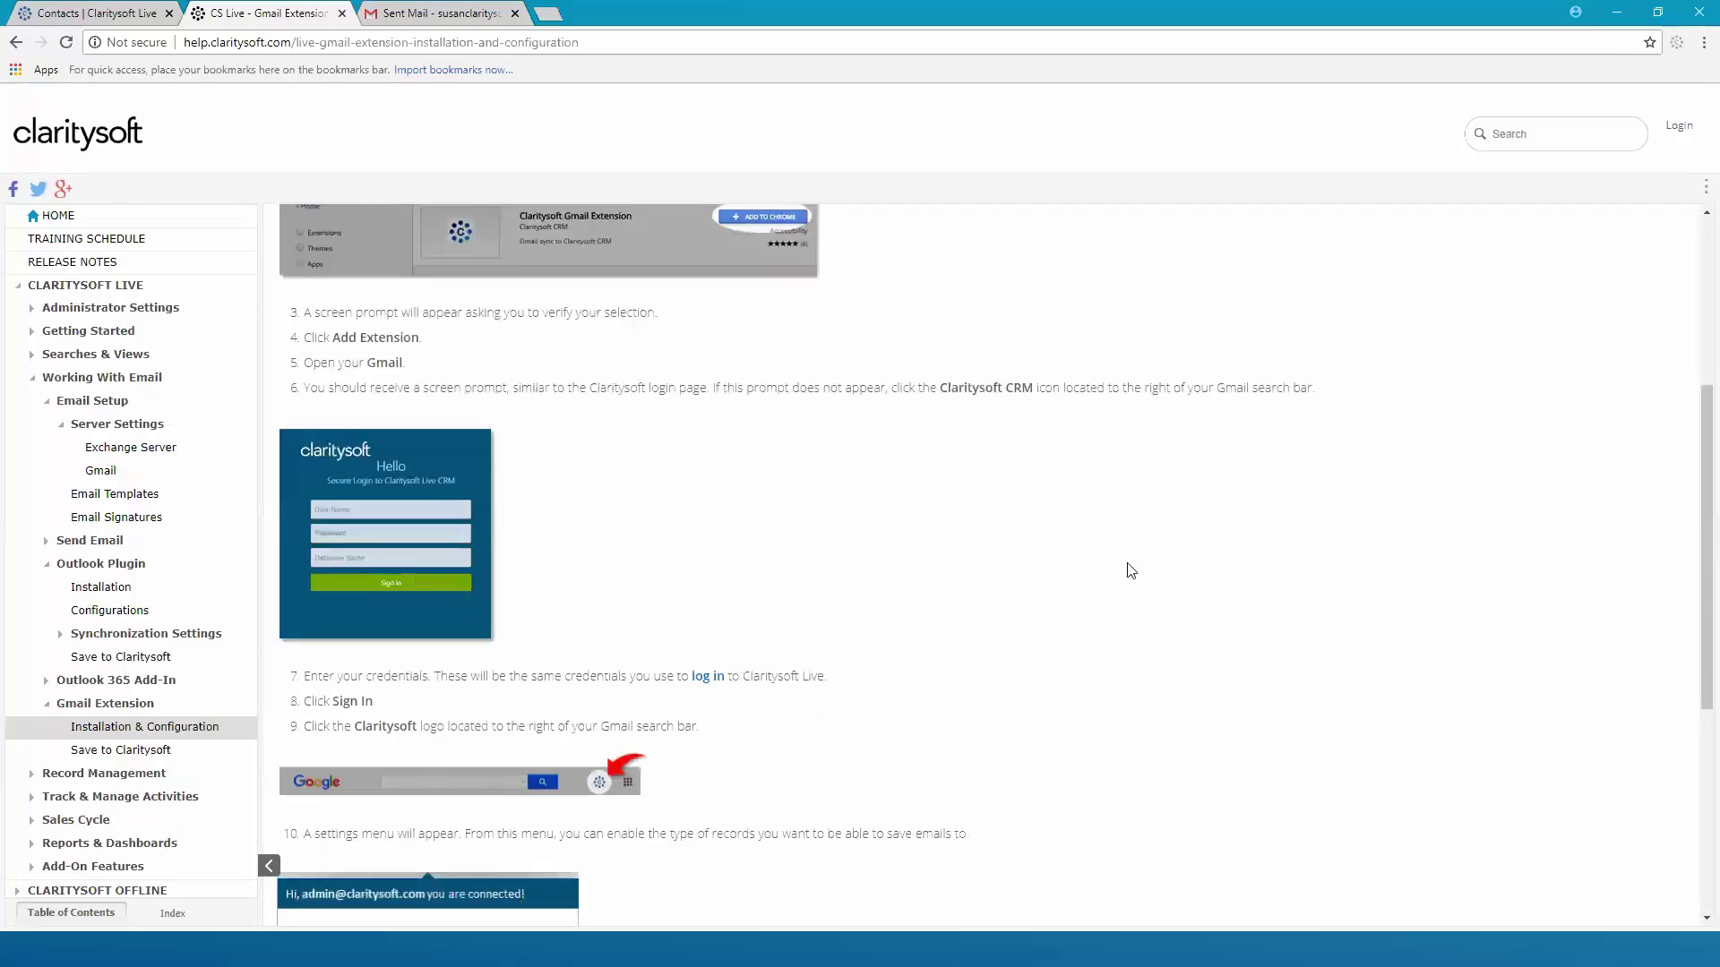
# Review and close the Claritysoft Save Location settings in Gmail, then return to the help article
pyautogui.click(438, 19)
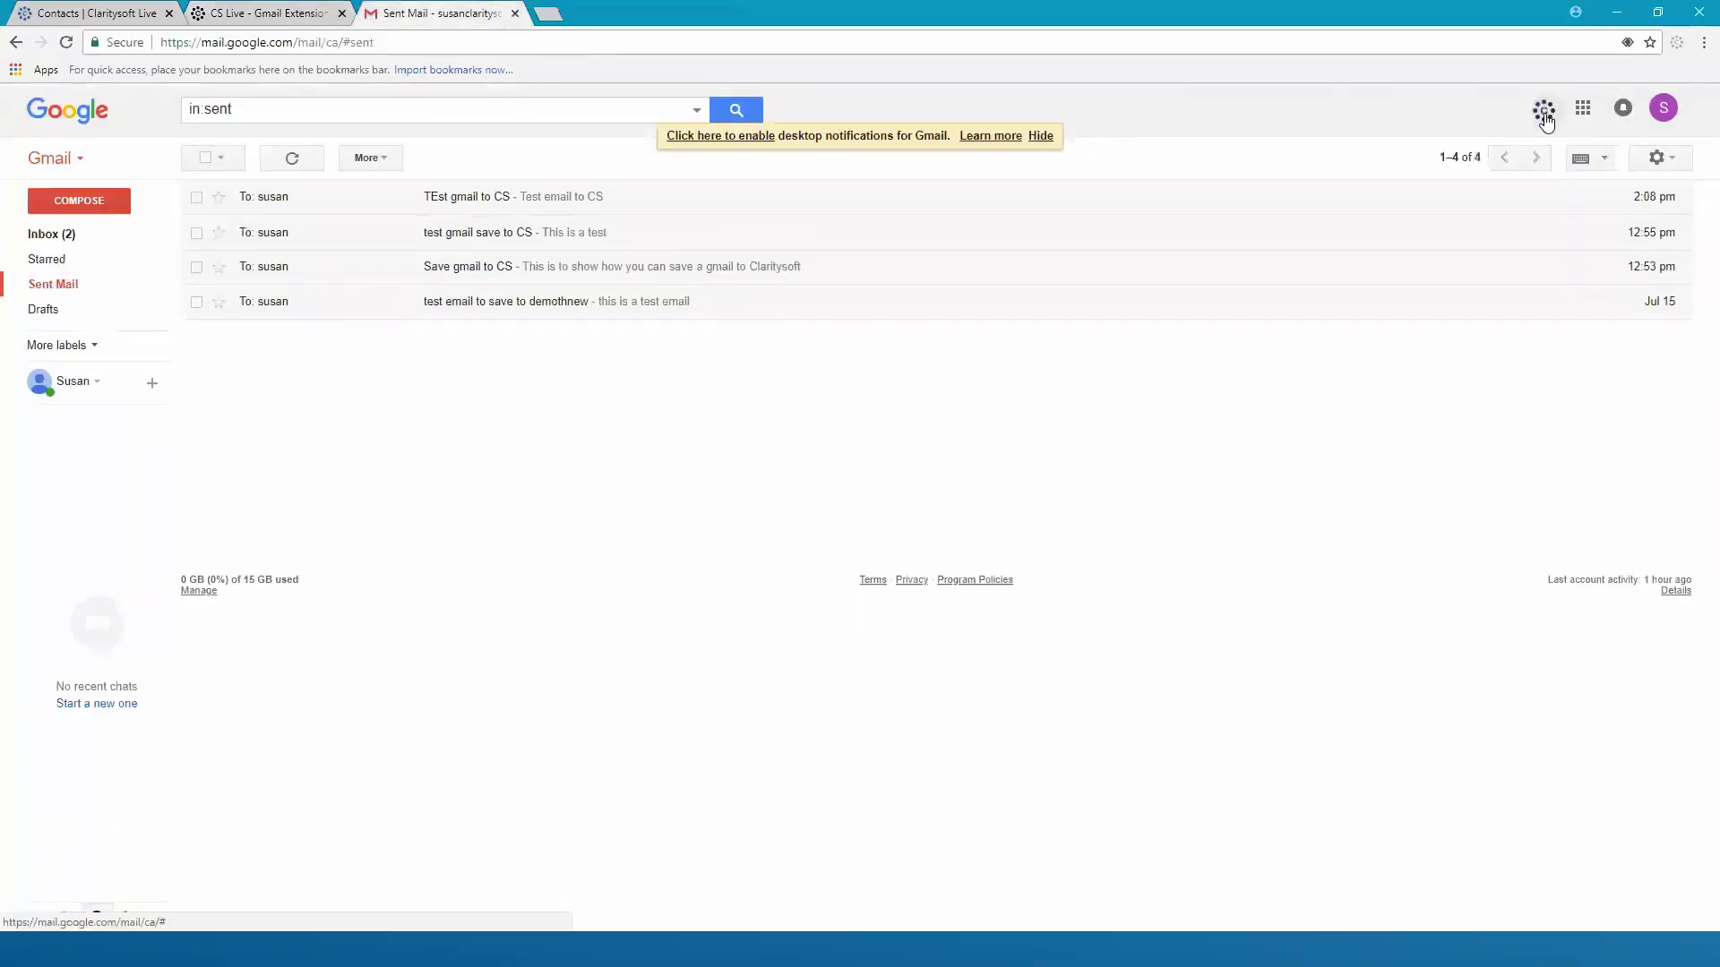
pyautogui.click(1545, 121)
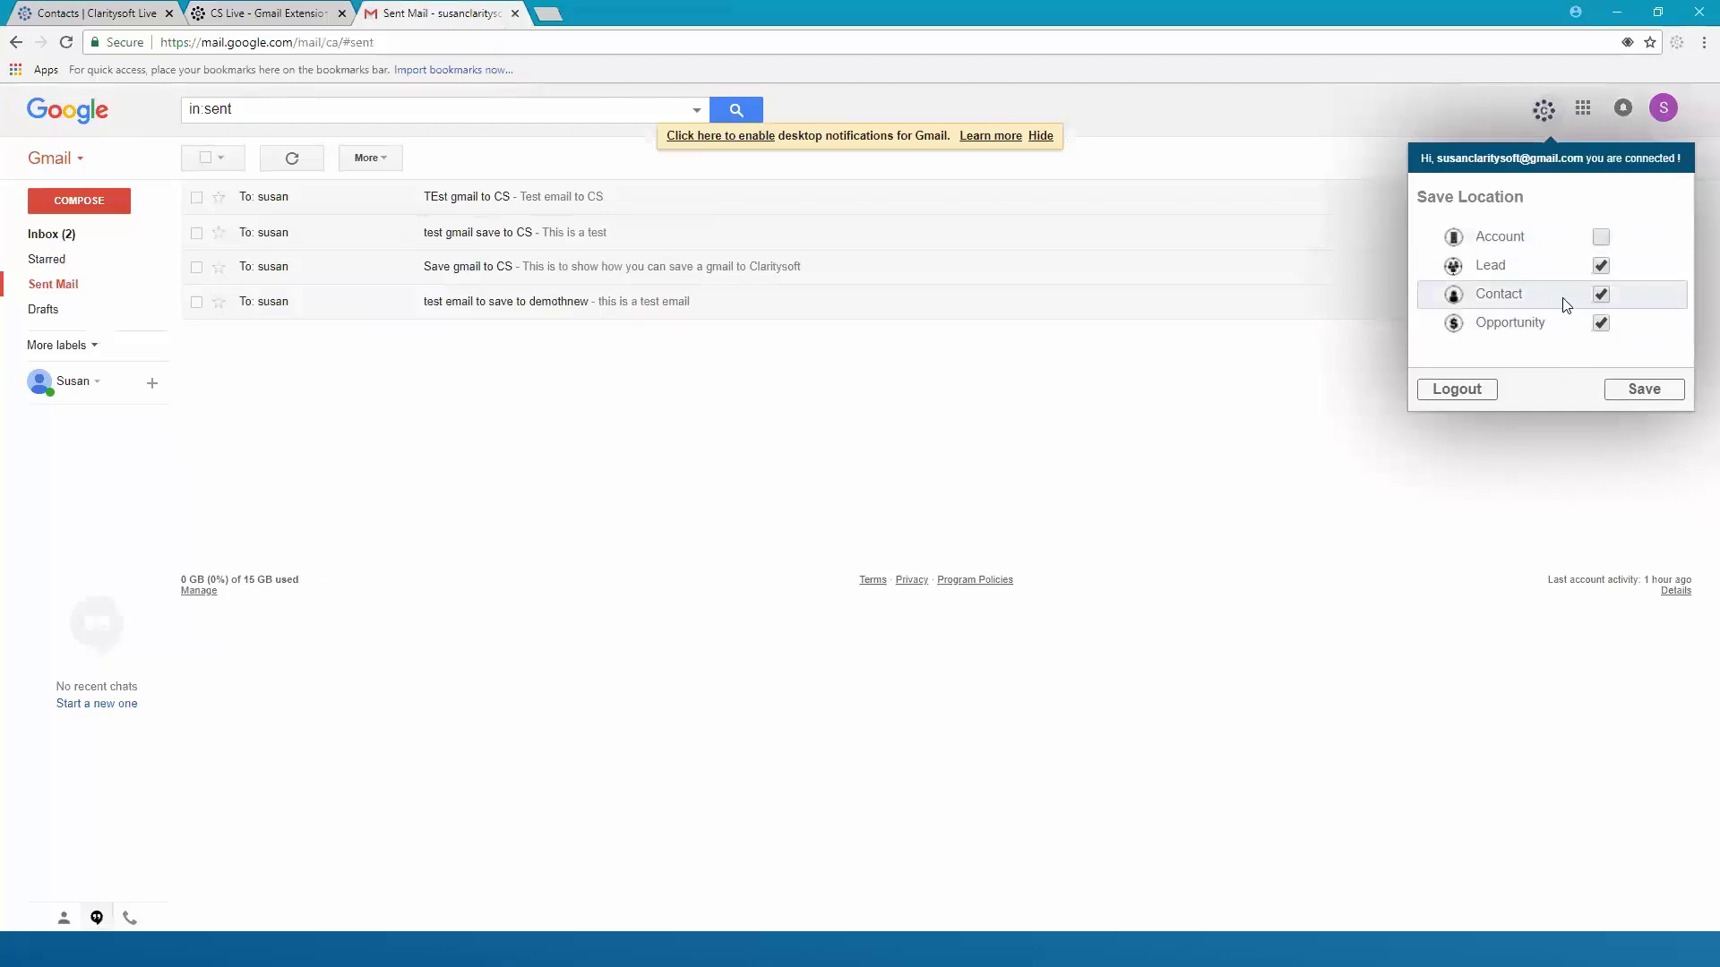
pyautogui.click(1624, 402)
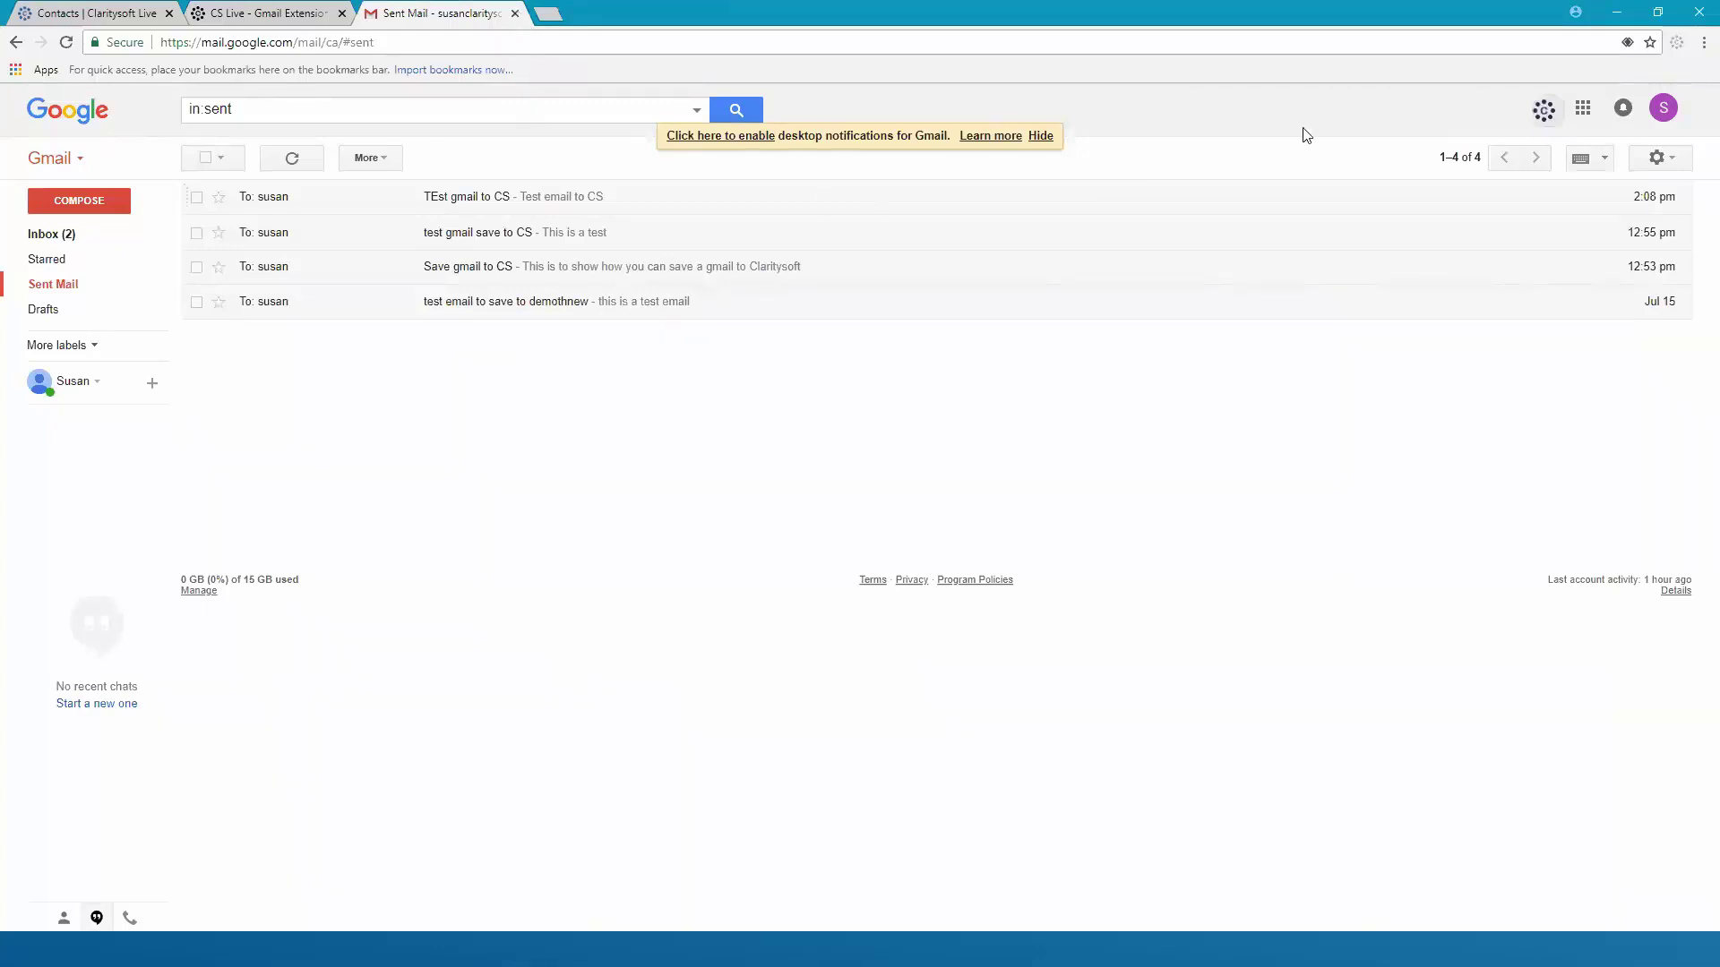
pyautogui.click(276, 18)
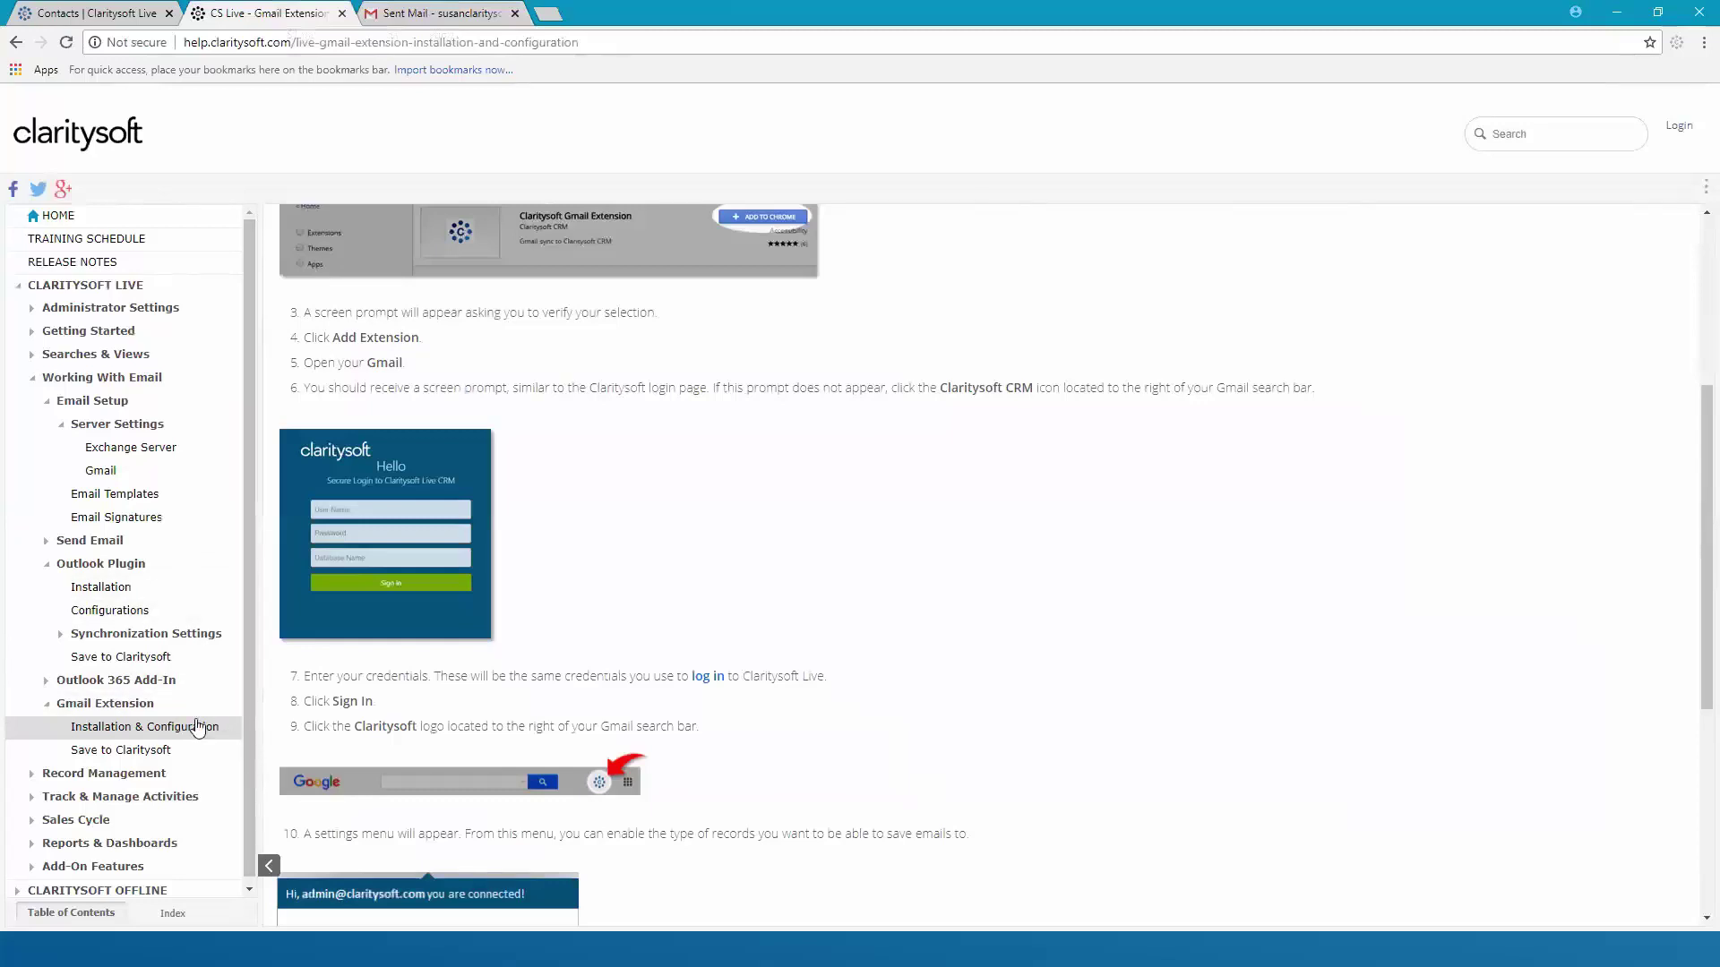
# Read the Outlook Plugin Installation article, then move on to the Outlook Plugin Configurations article
pyautogui.click(126, 589)
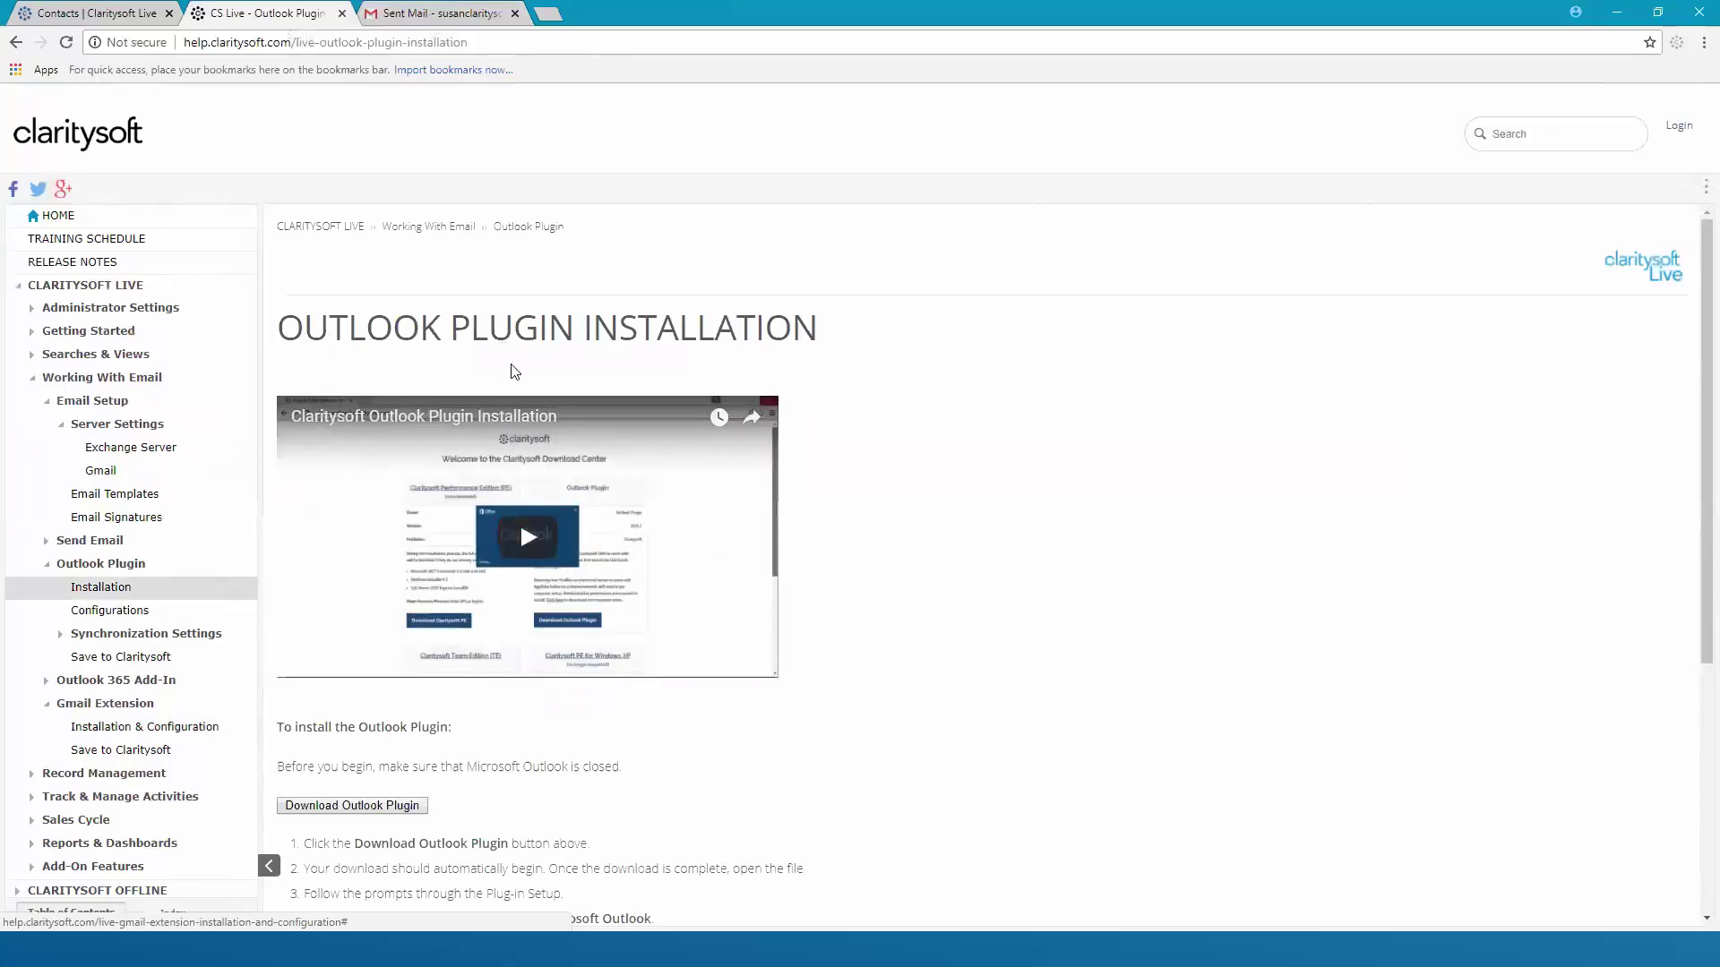
pyautogui.scroll(-1, 891, 562)
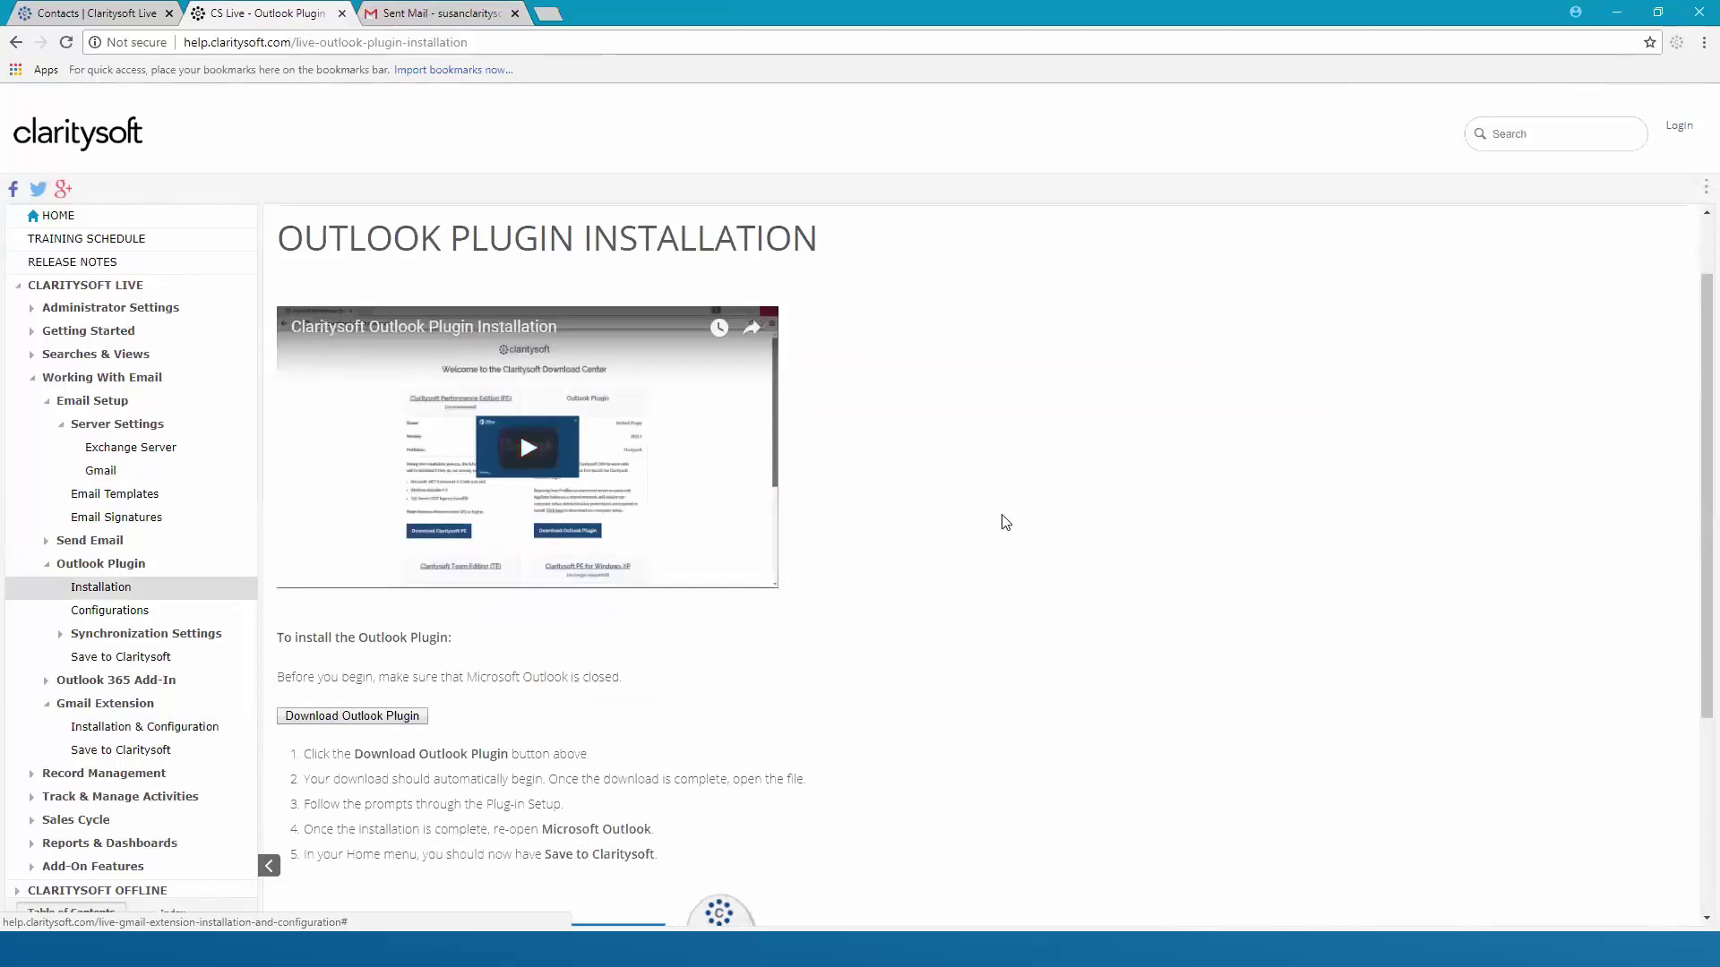
pyautogui.scroll(-4, 1004, 520)
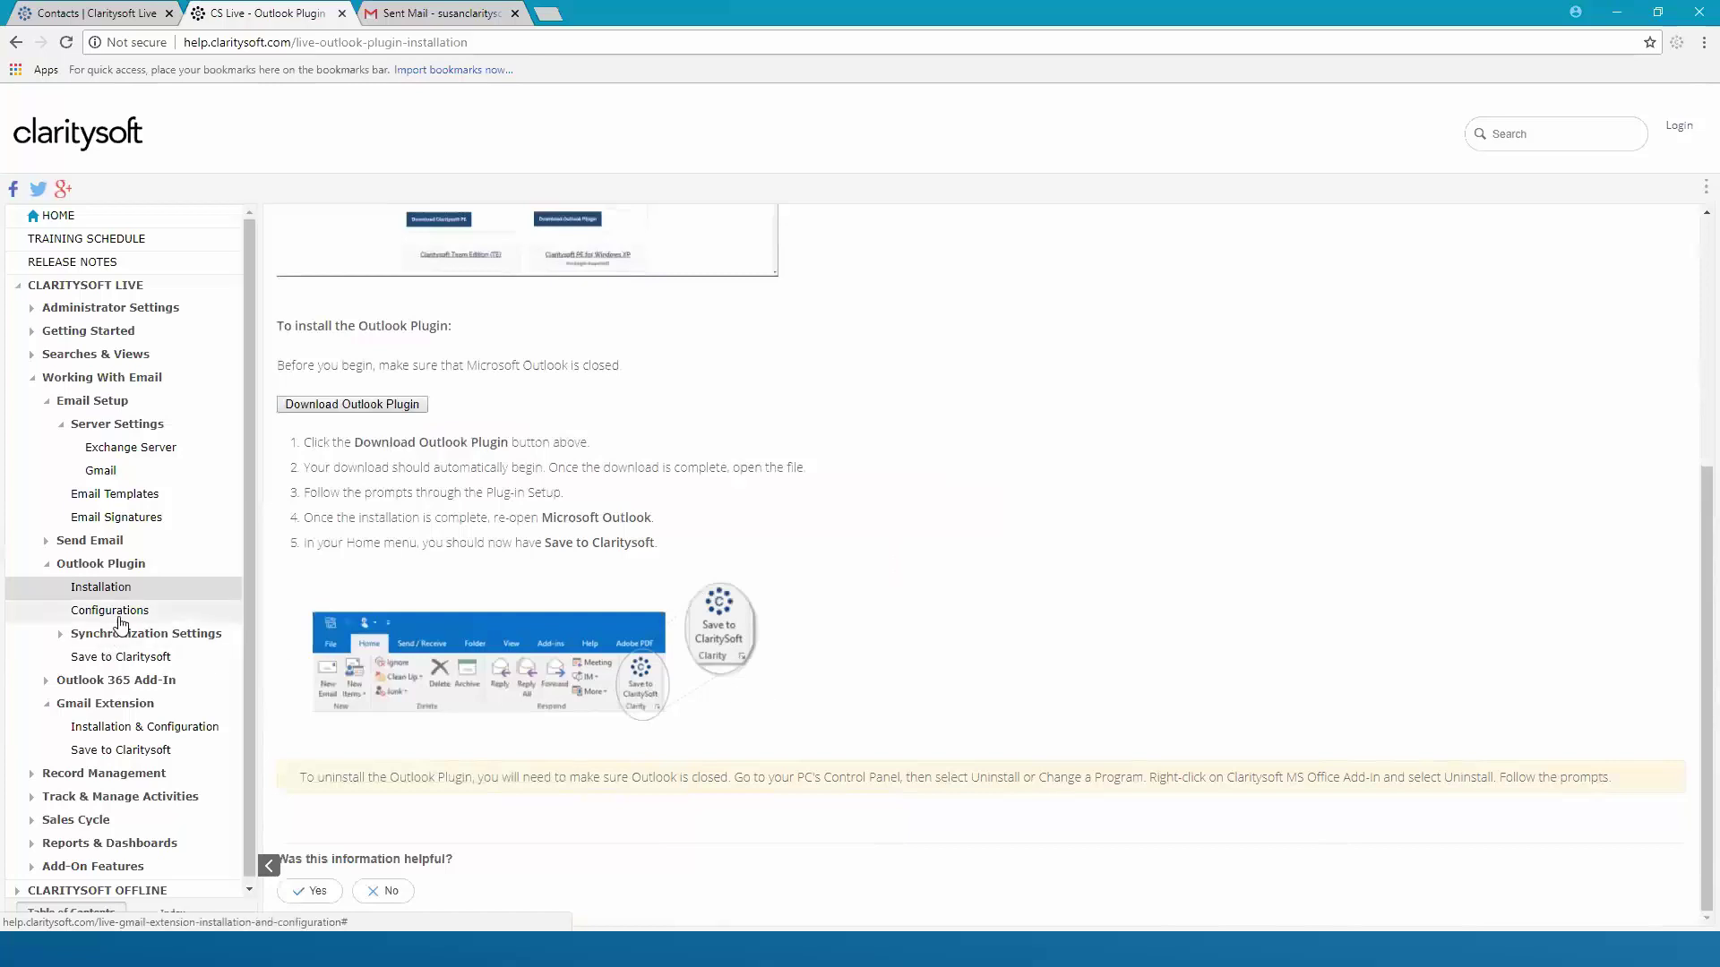
pyautogui.click(125, 614)
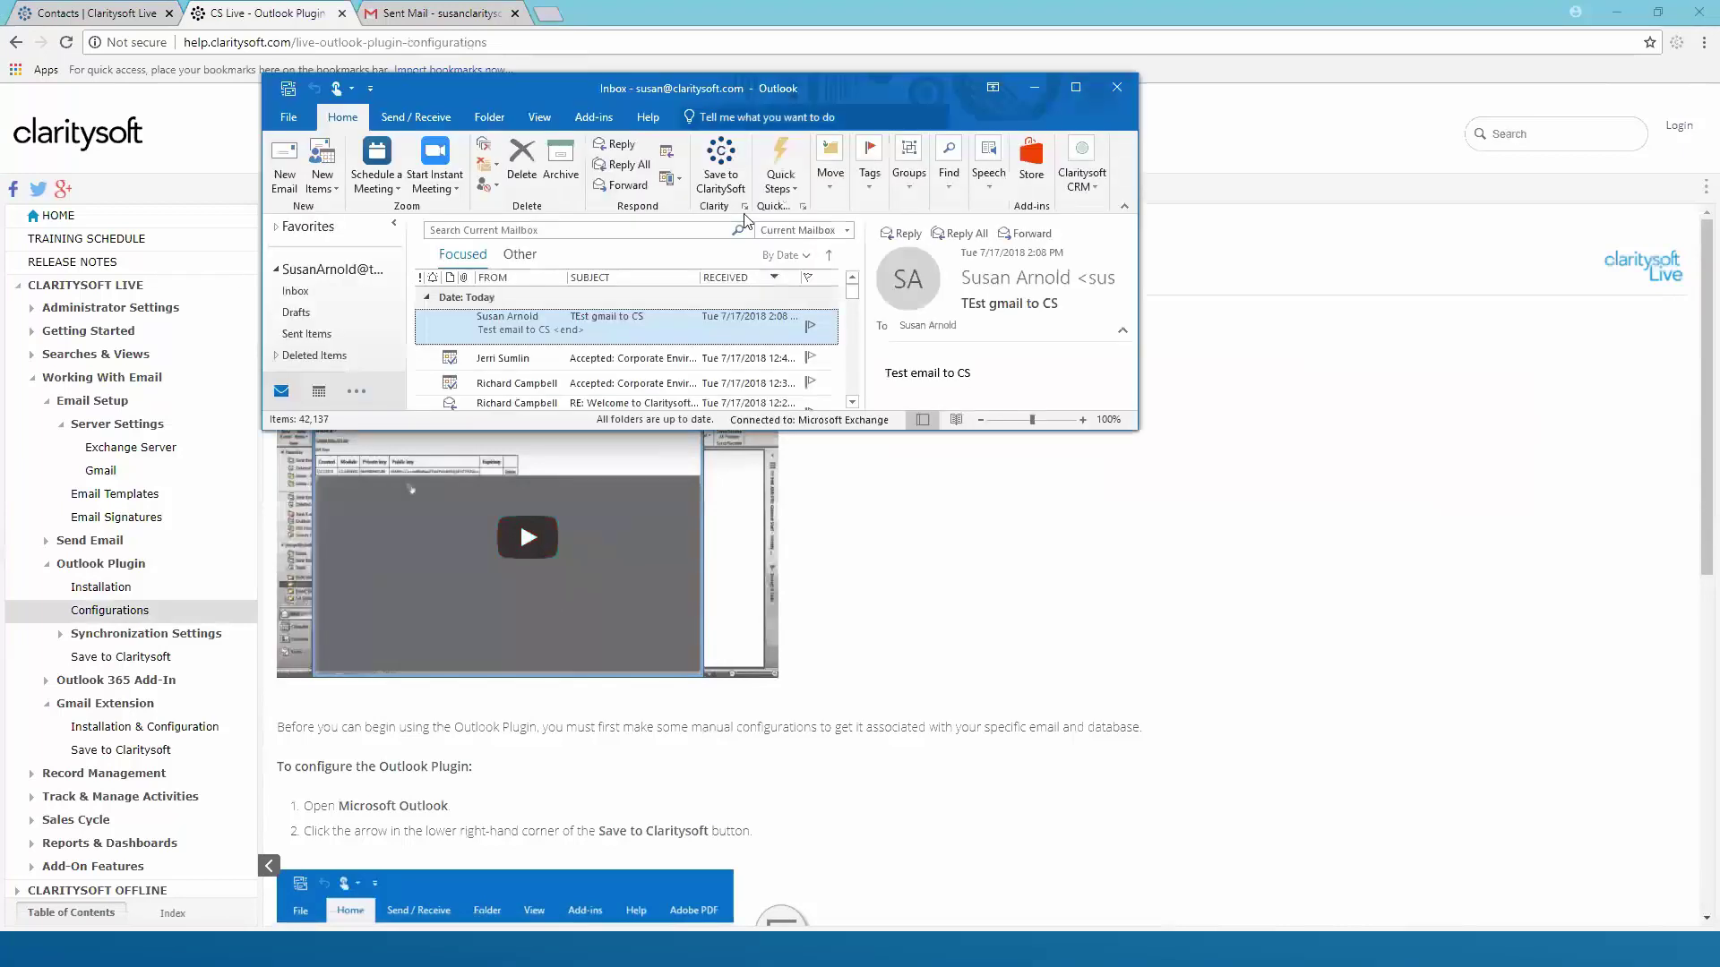
# Open Outlook's Claritysoft connection settings, check database clarity2015, and follow the API key Create link
pyautogui.click(745, 207)
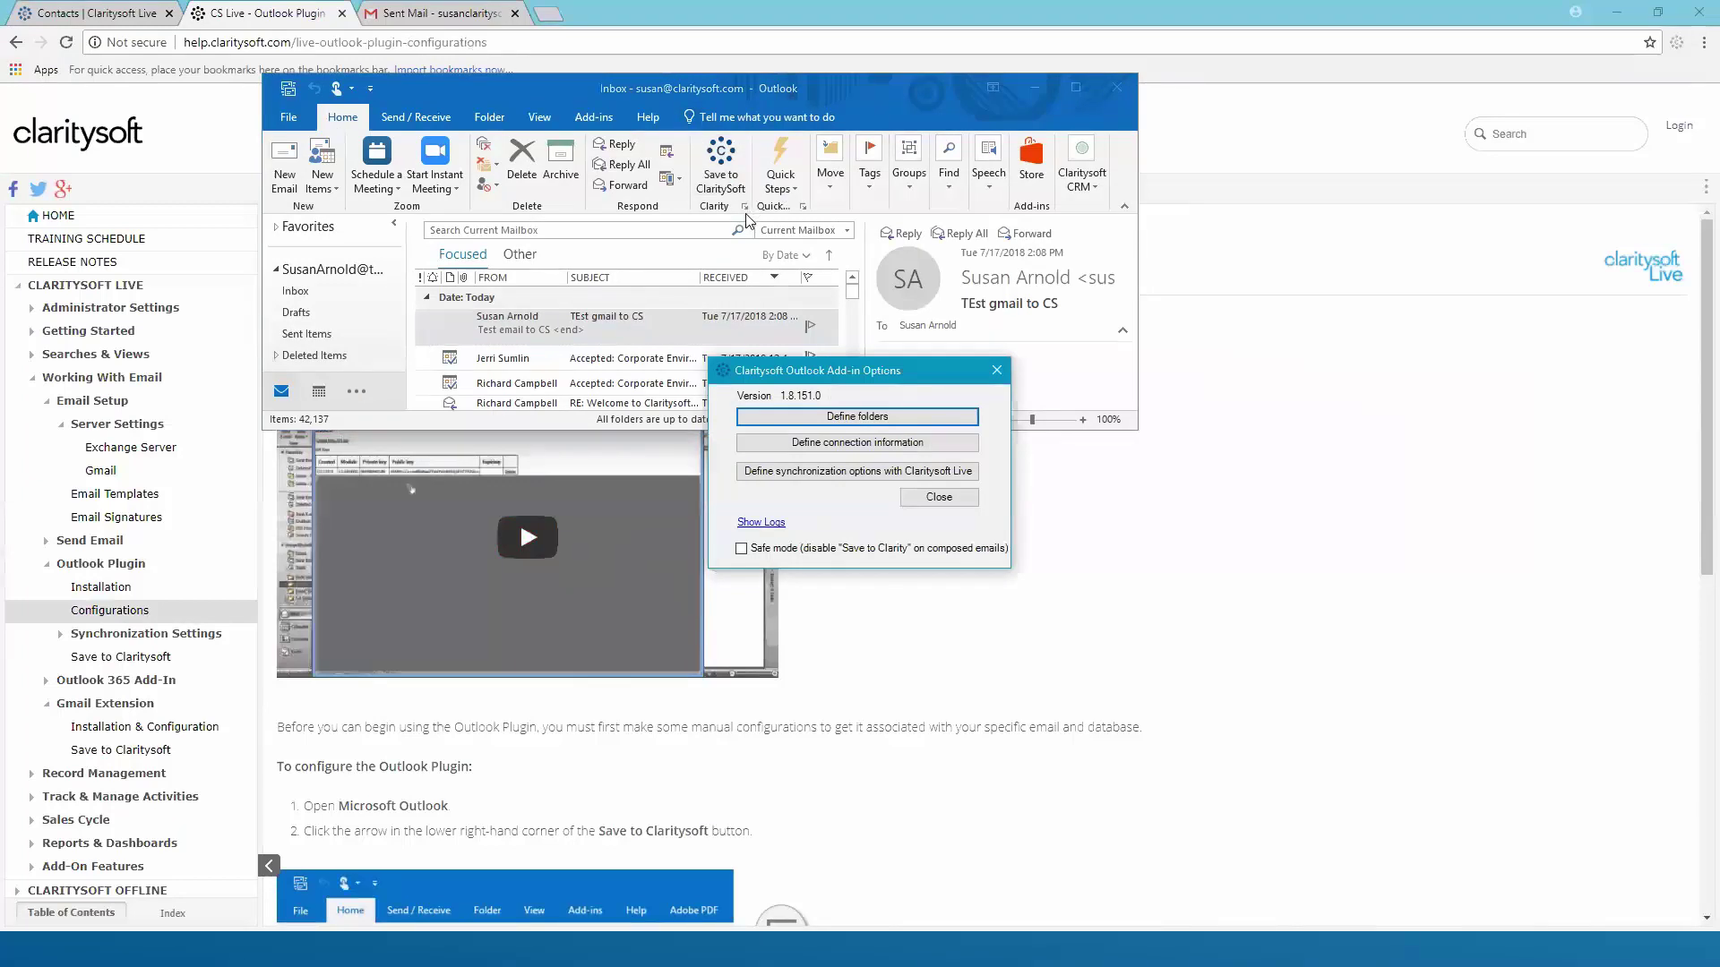
pyautogui.click(856, 445)
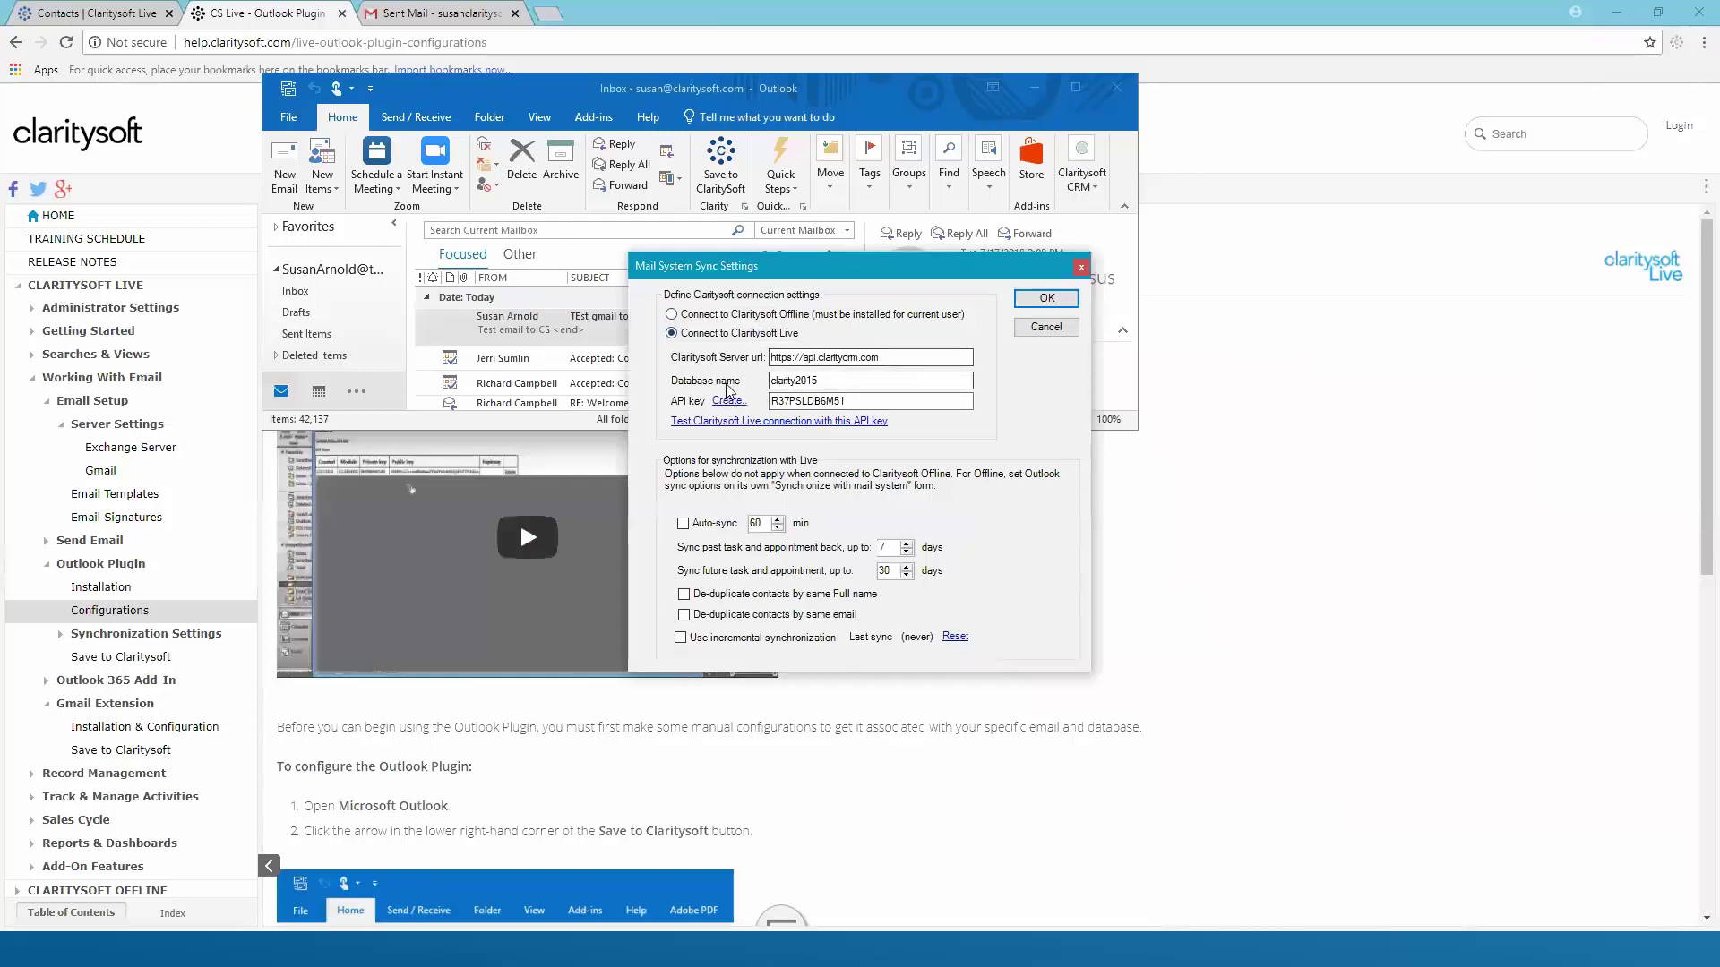
pyautogui.click(844, 380)
pyautogui.click(726, 402)
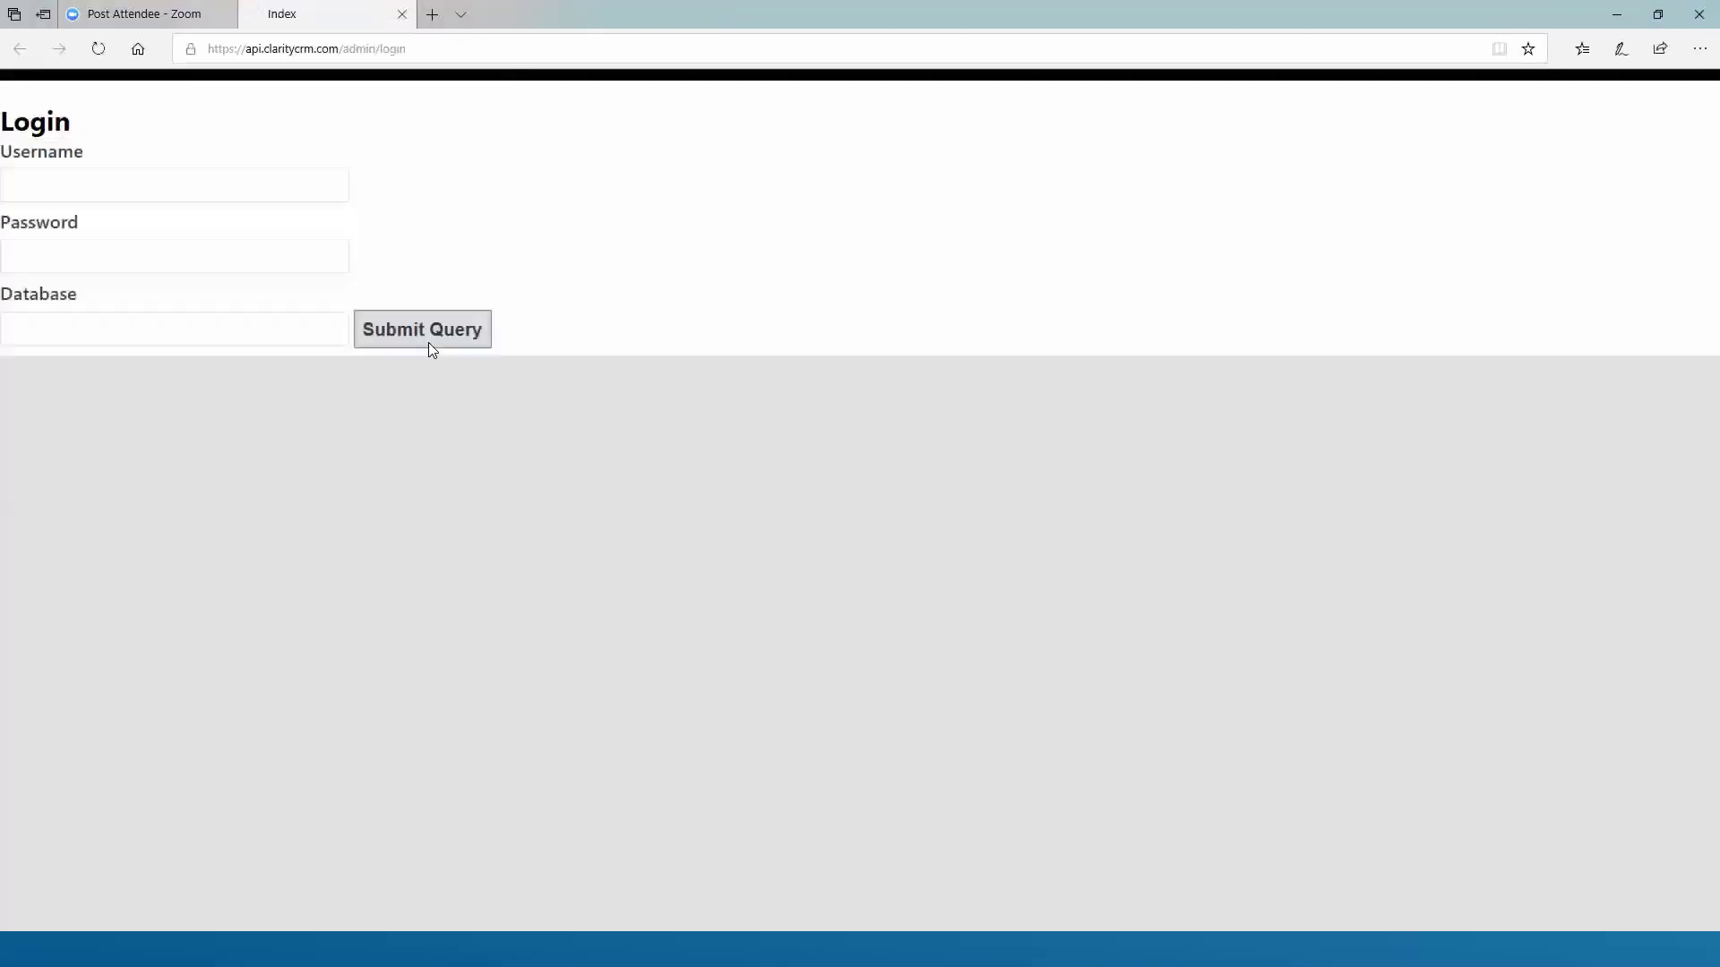
# Log in to Claritysoft API admin with the account username, password and database clarity2015
pyautogui.click(428, 343)
pyautogui.click(156, 189)
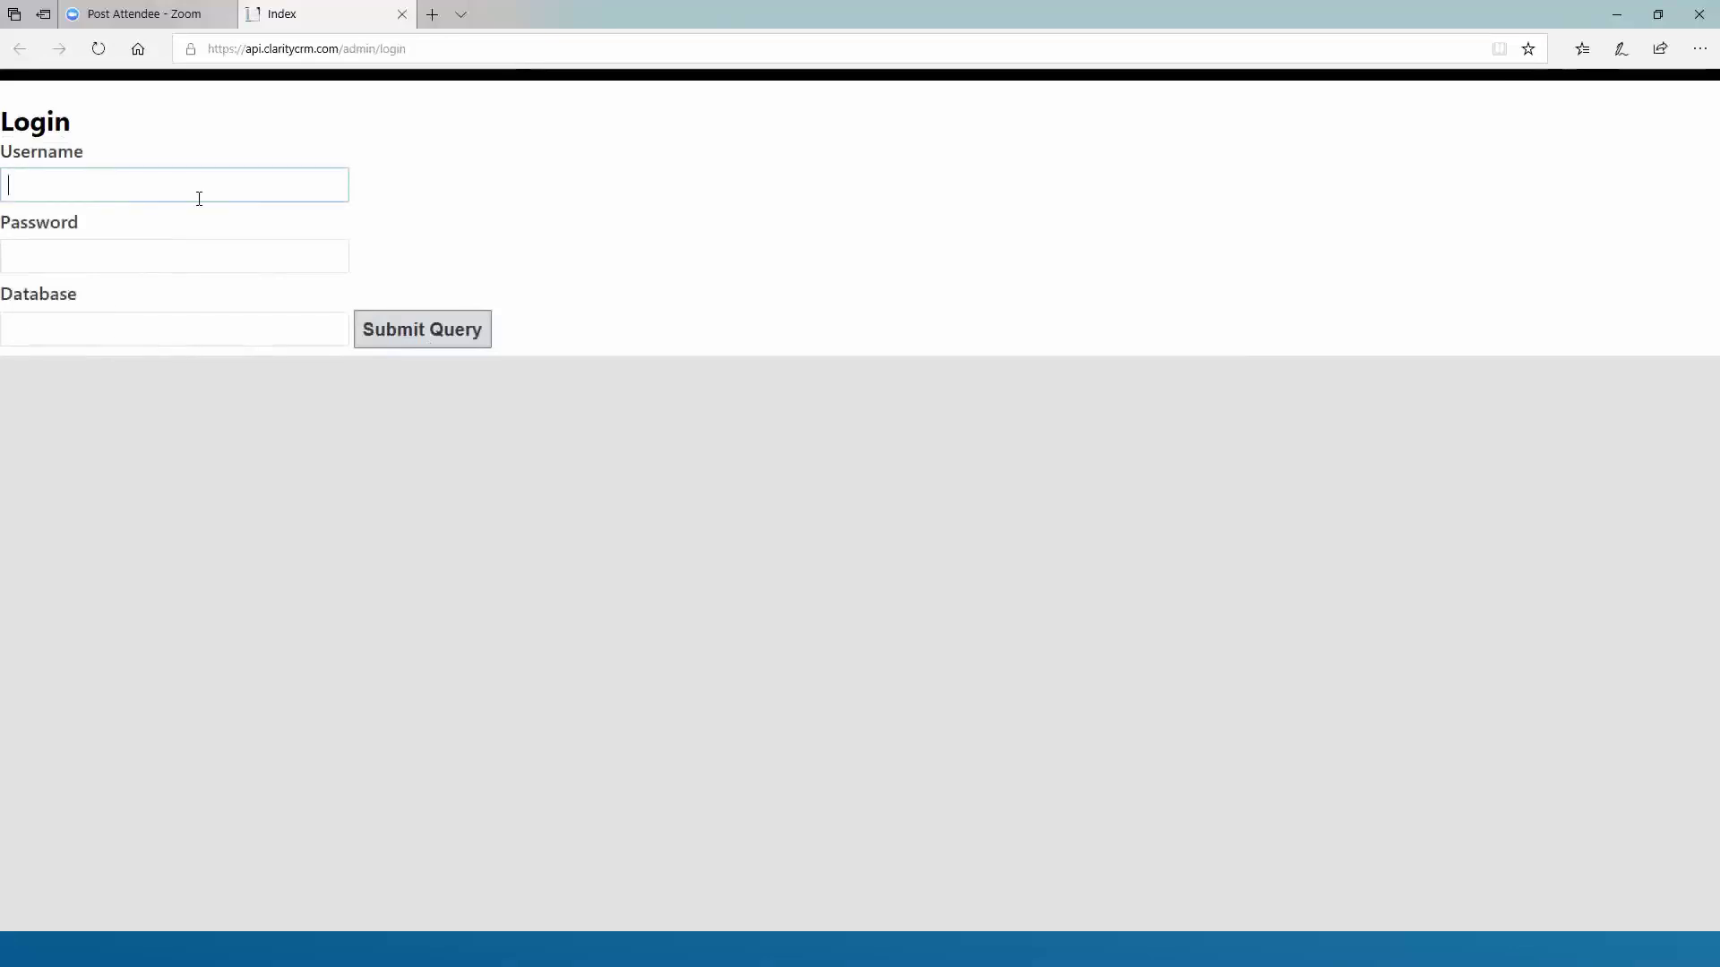
pyautogui.write('susan')
pyautogui.press('Tab')
pyautogui.write('•••••••')
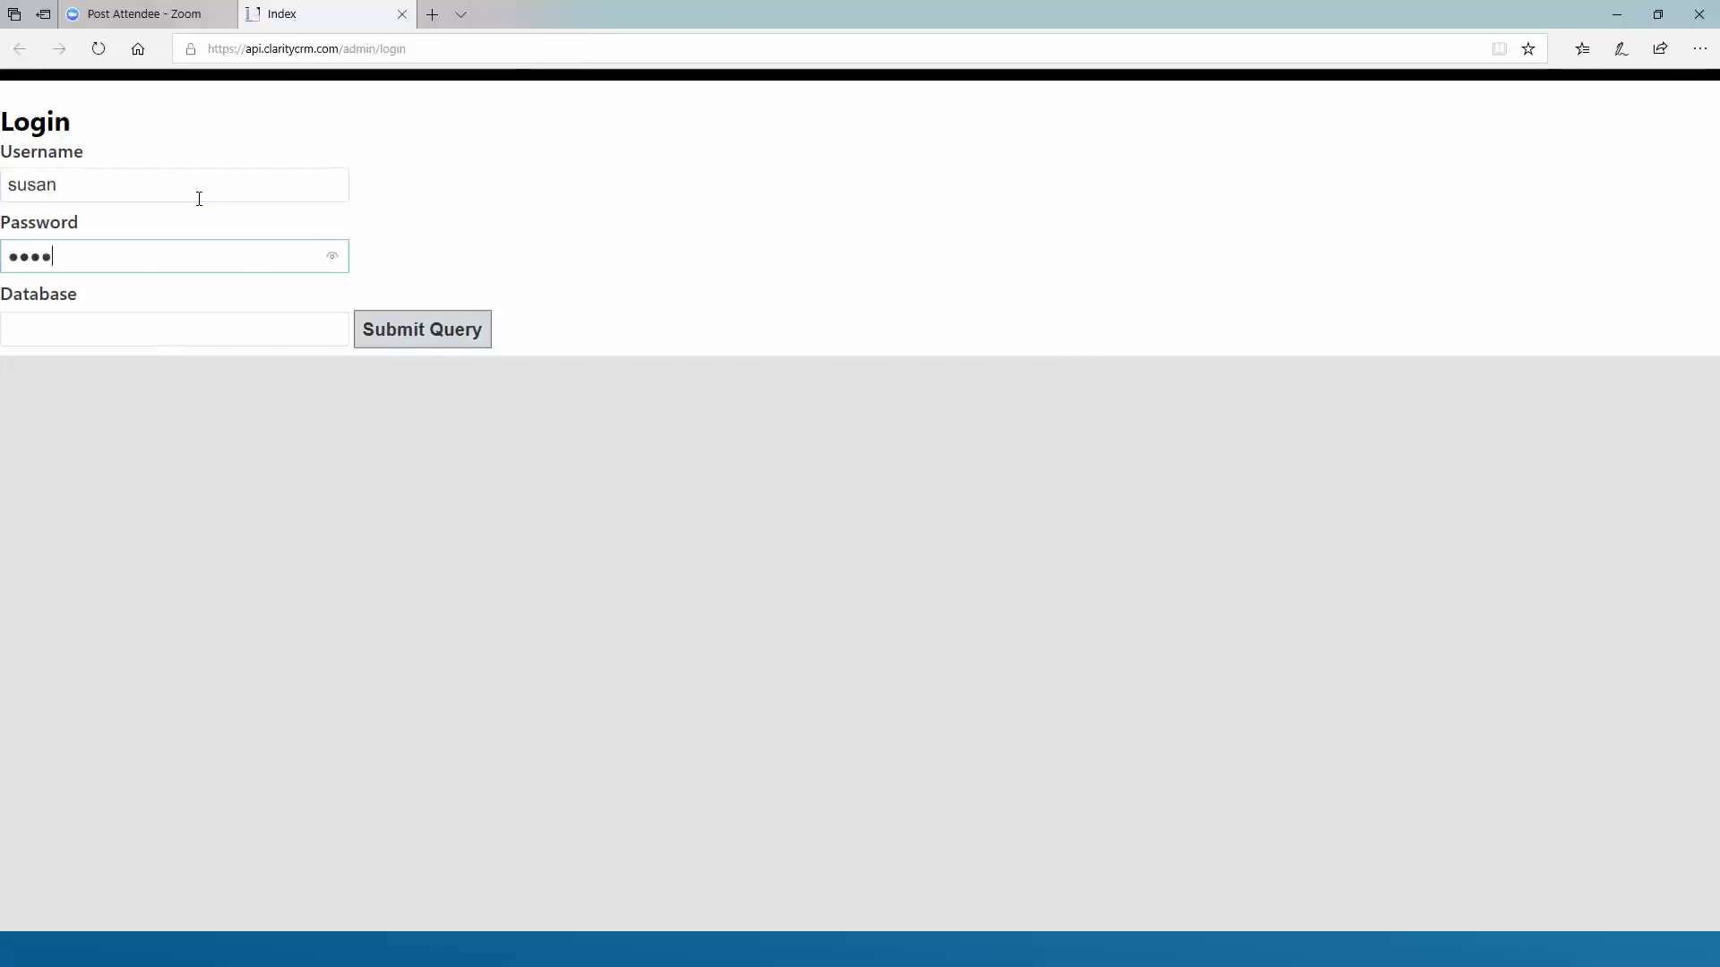
pyautogui.press('Tab')
pyautogui.write('cl')
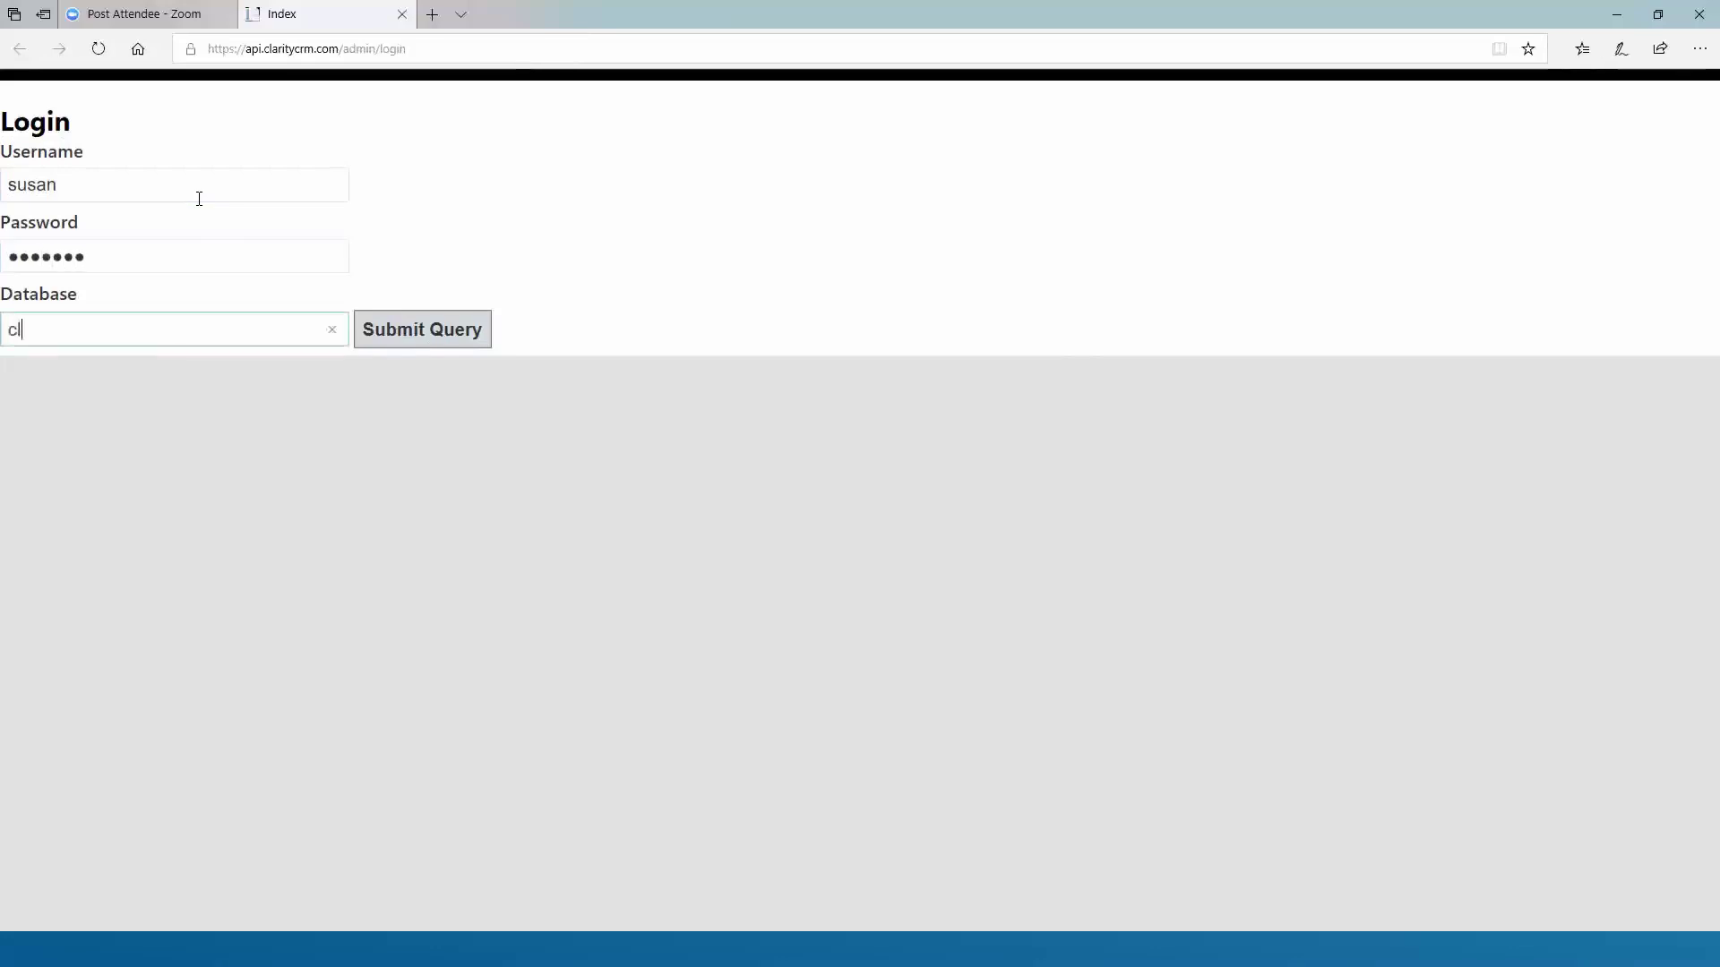
pyautogui.write('airty')
pyautogui.press('BackSpace')
pyautogui.press('BackSpace')
pyautogui.press('BackSpace')
pyautogui.press('BackSpace')
pyautogui.write('rity2015')
pyautogui.click(416, 345)
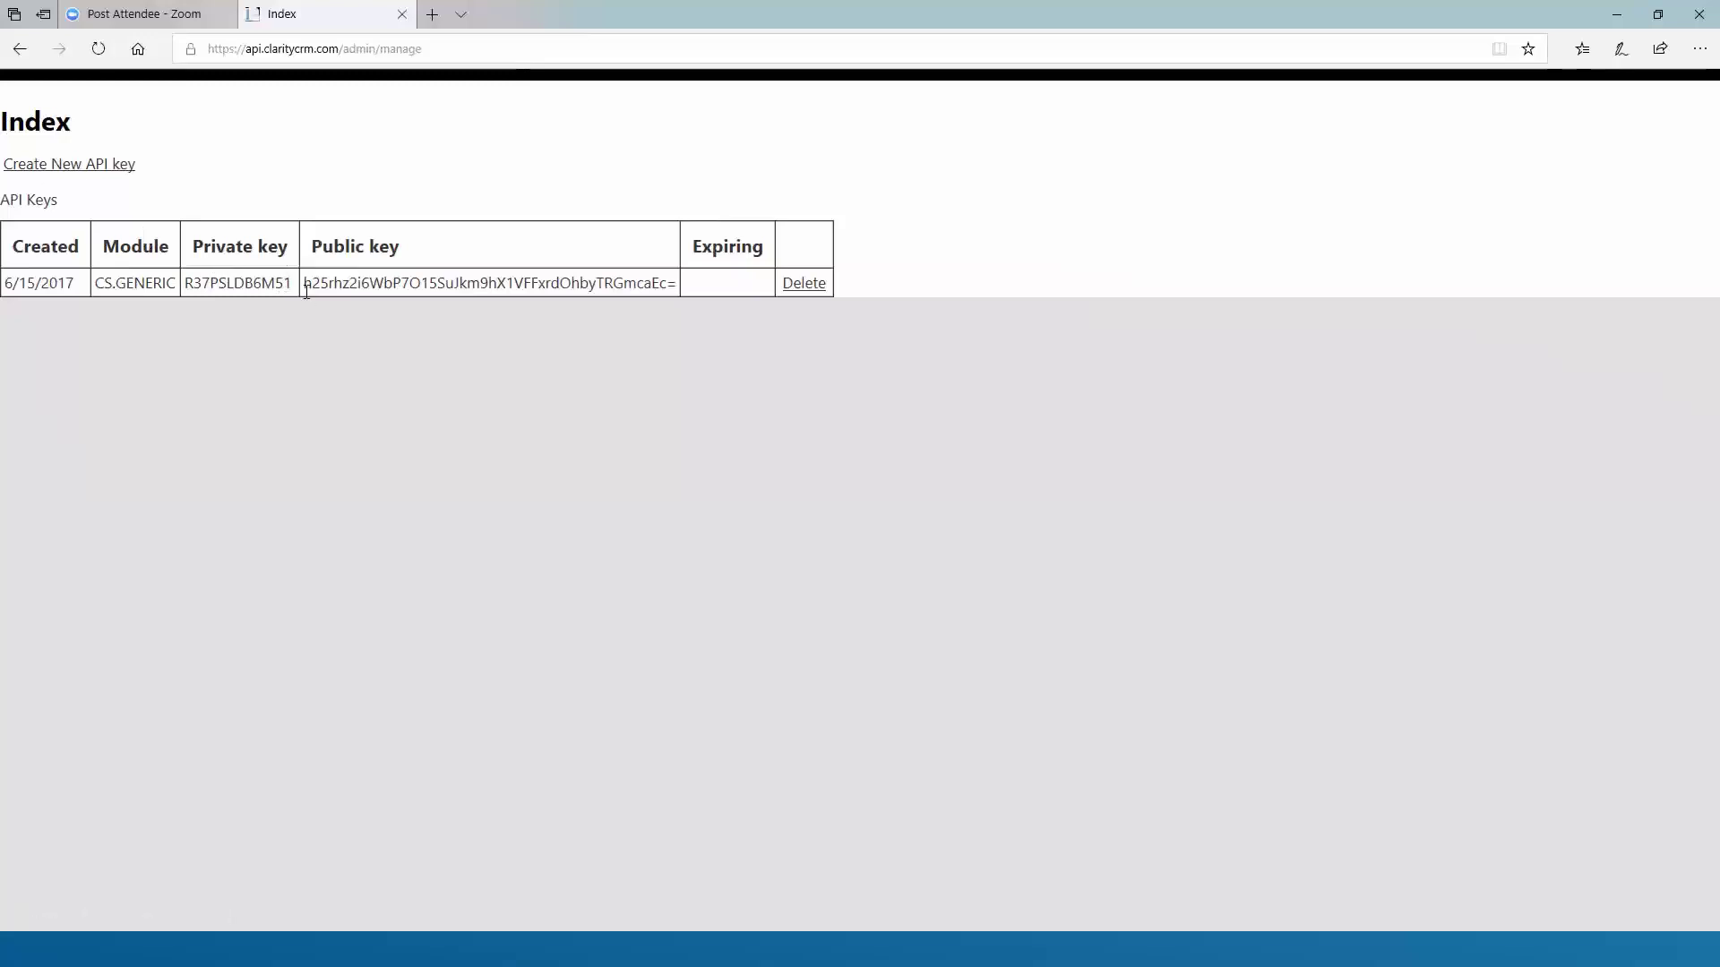
# Copy the CS.GENERIC private API key text
pyautogui.moveTo(289, 283); pyautogui.dragTo(185, 283)
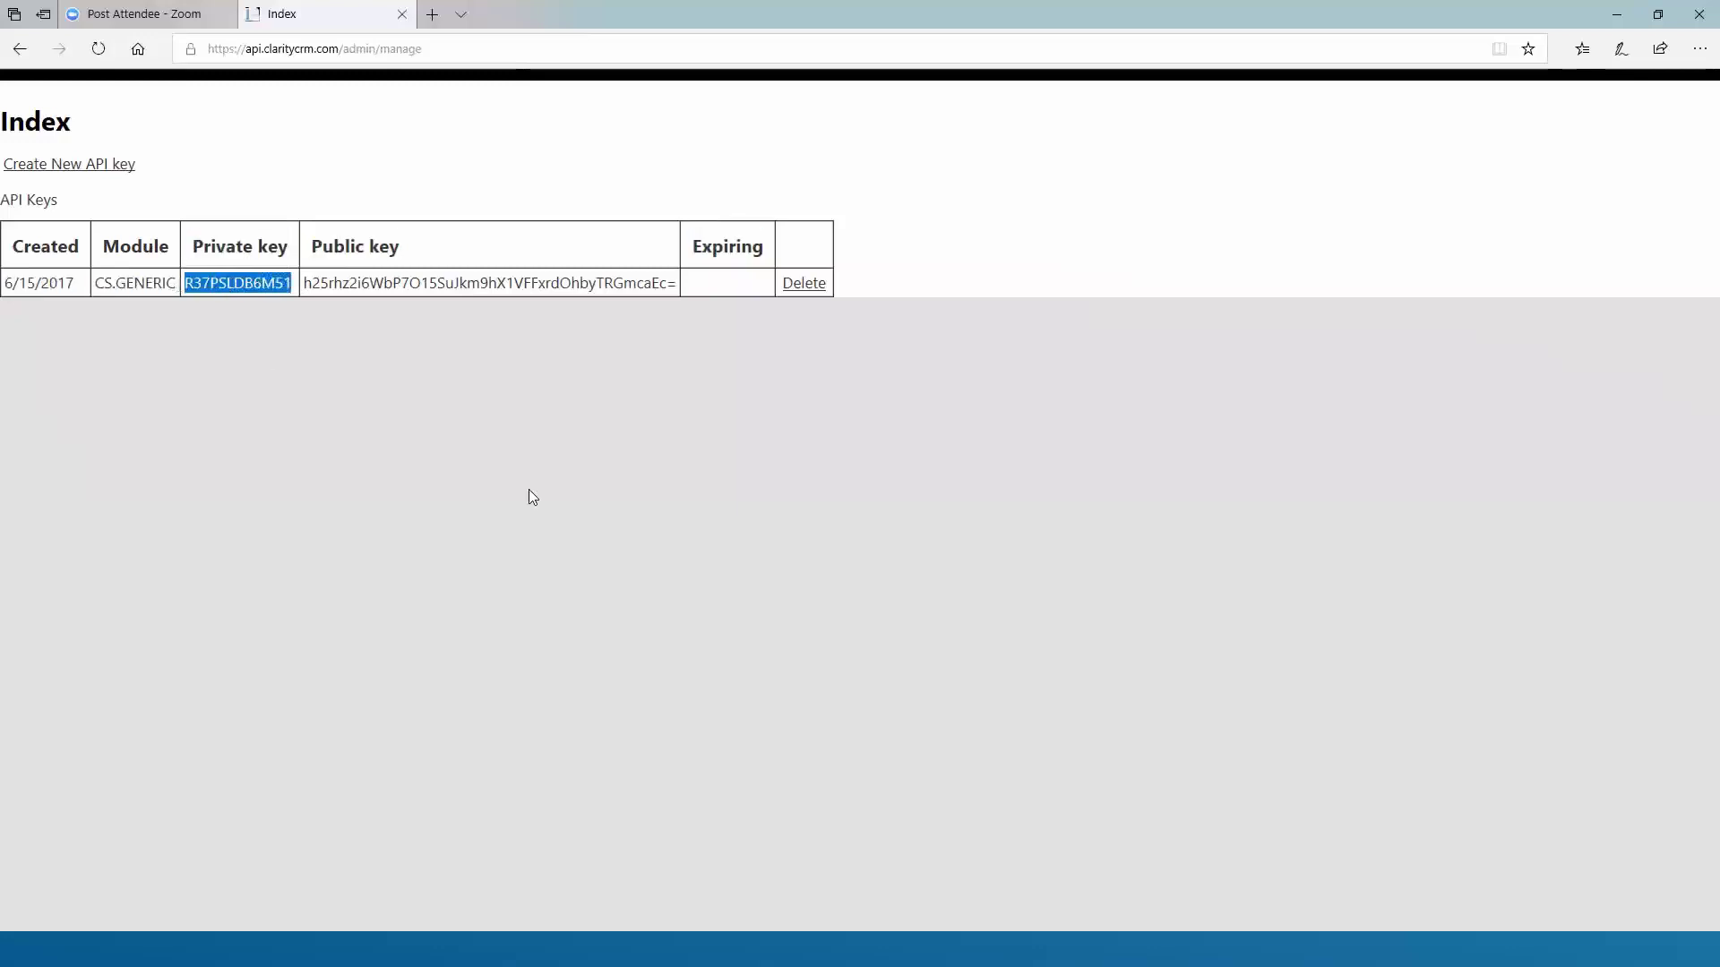
pyautogui.rightClick(207, 290)
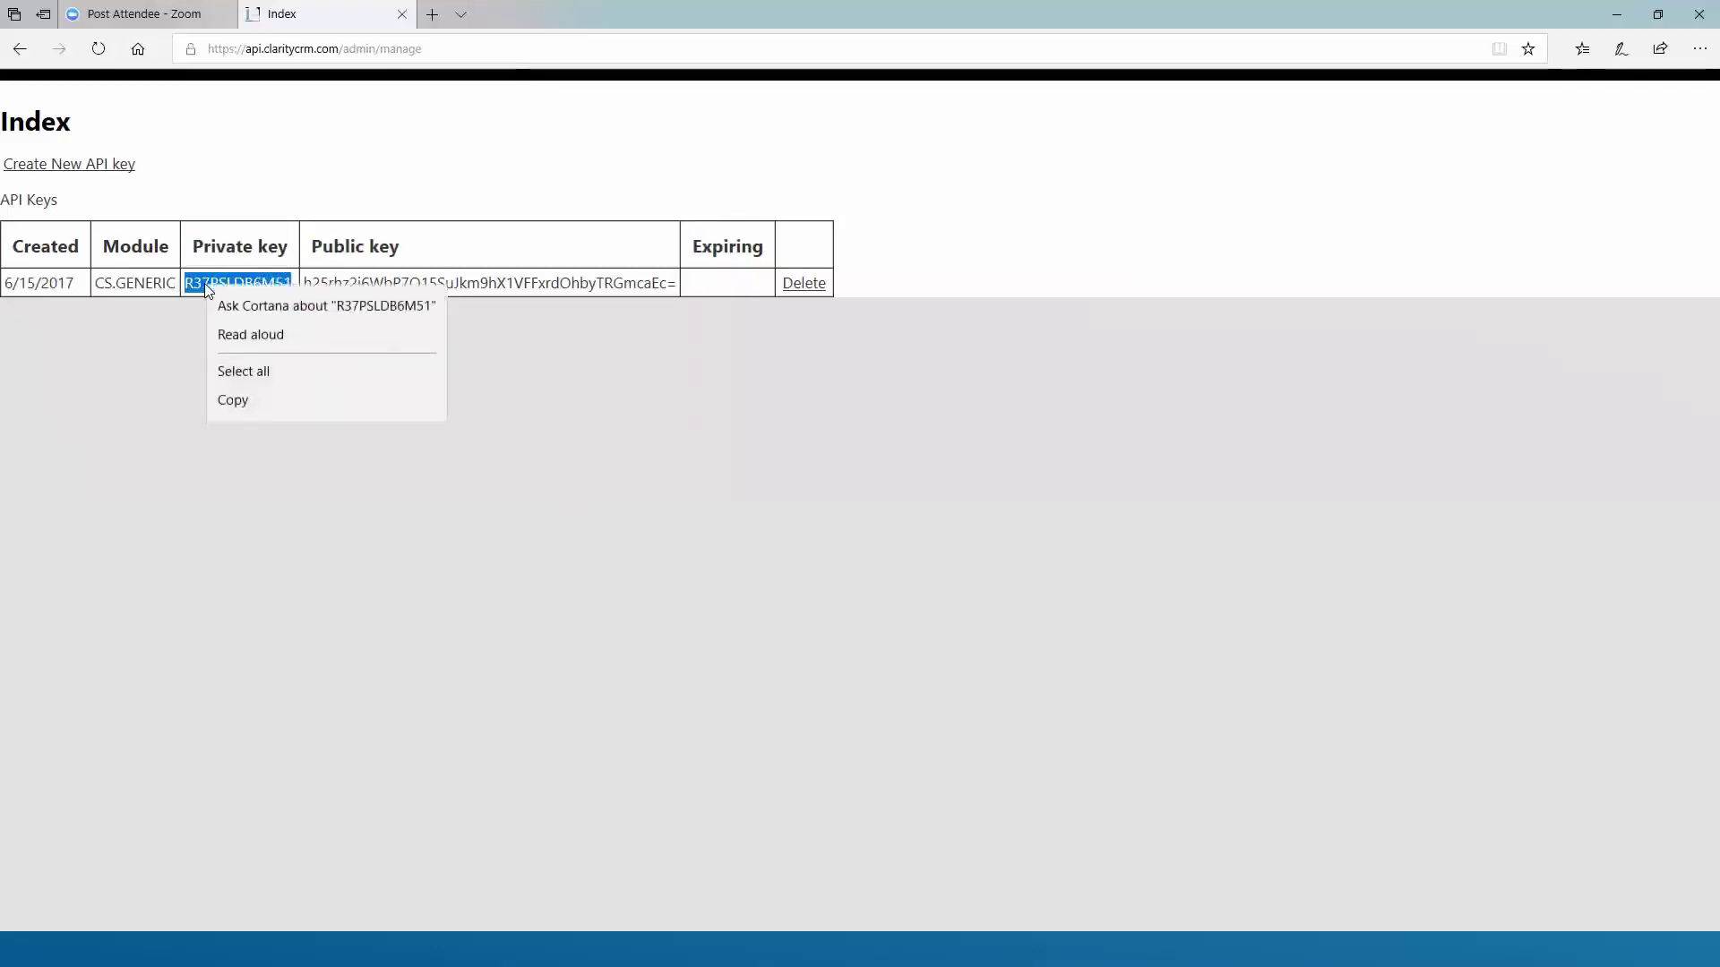
pyautogui.click(251, 409)
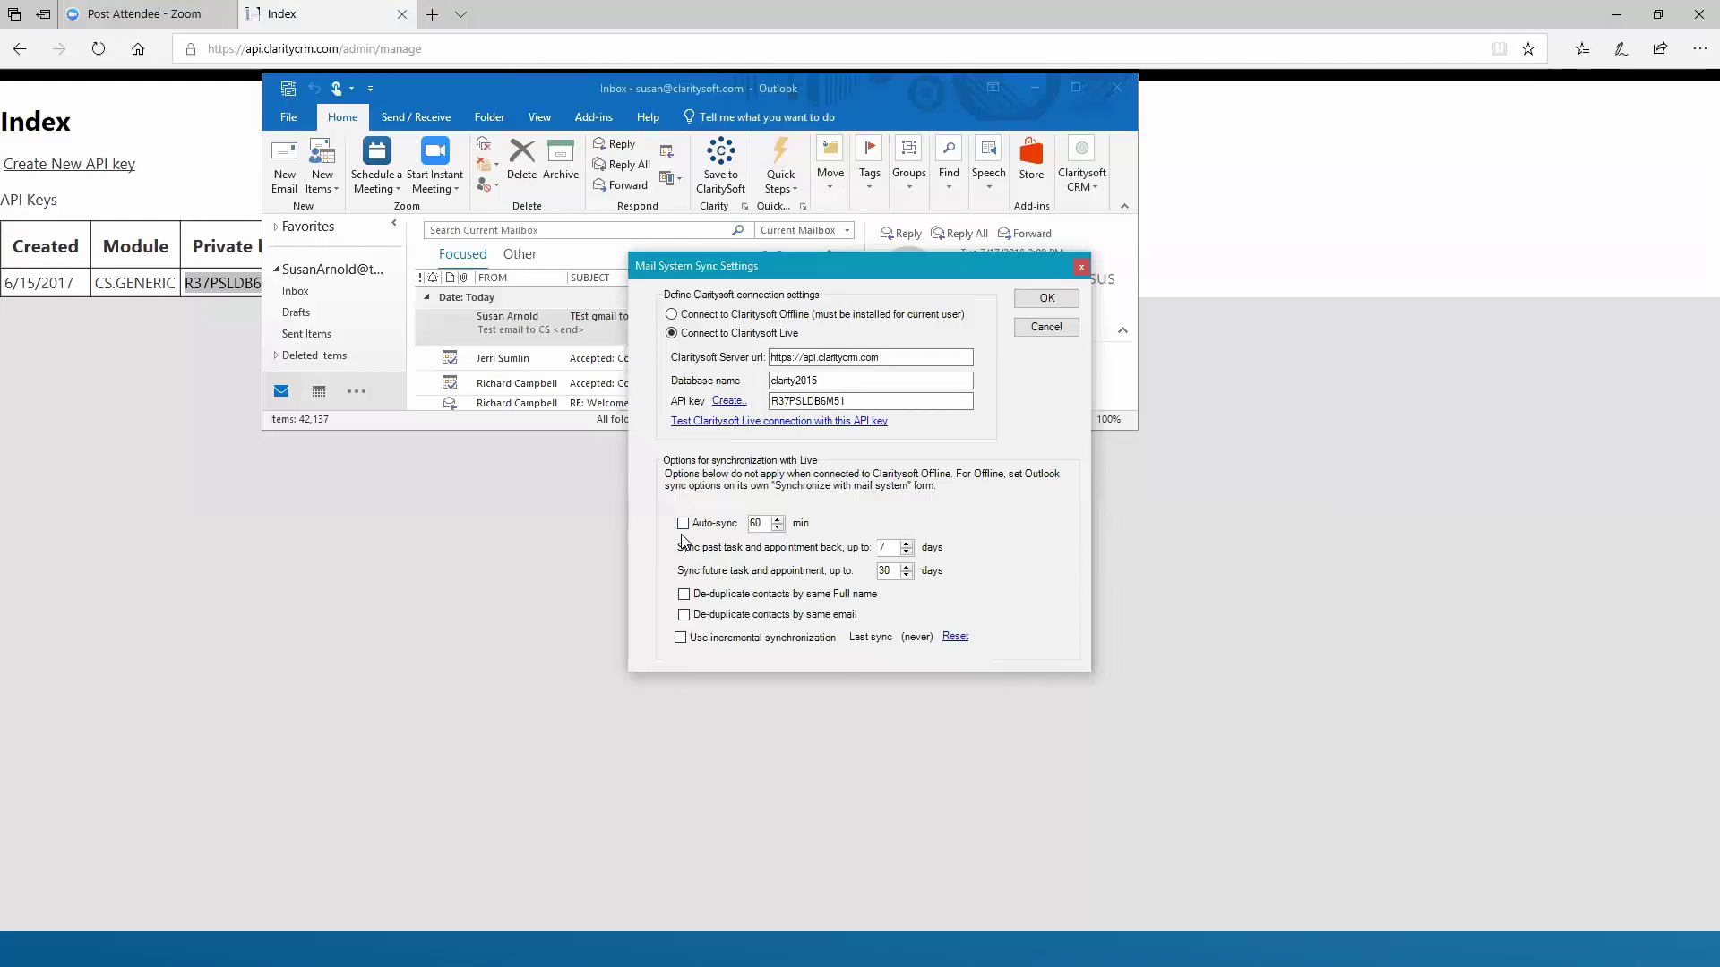
# Close the sync settings and add-in options unchanged, shut the API admin tab, minimize the browser
pyautogui.click(1052, 330)
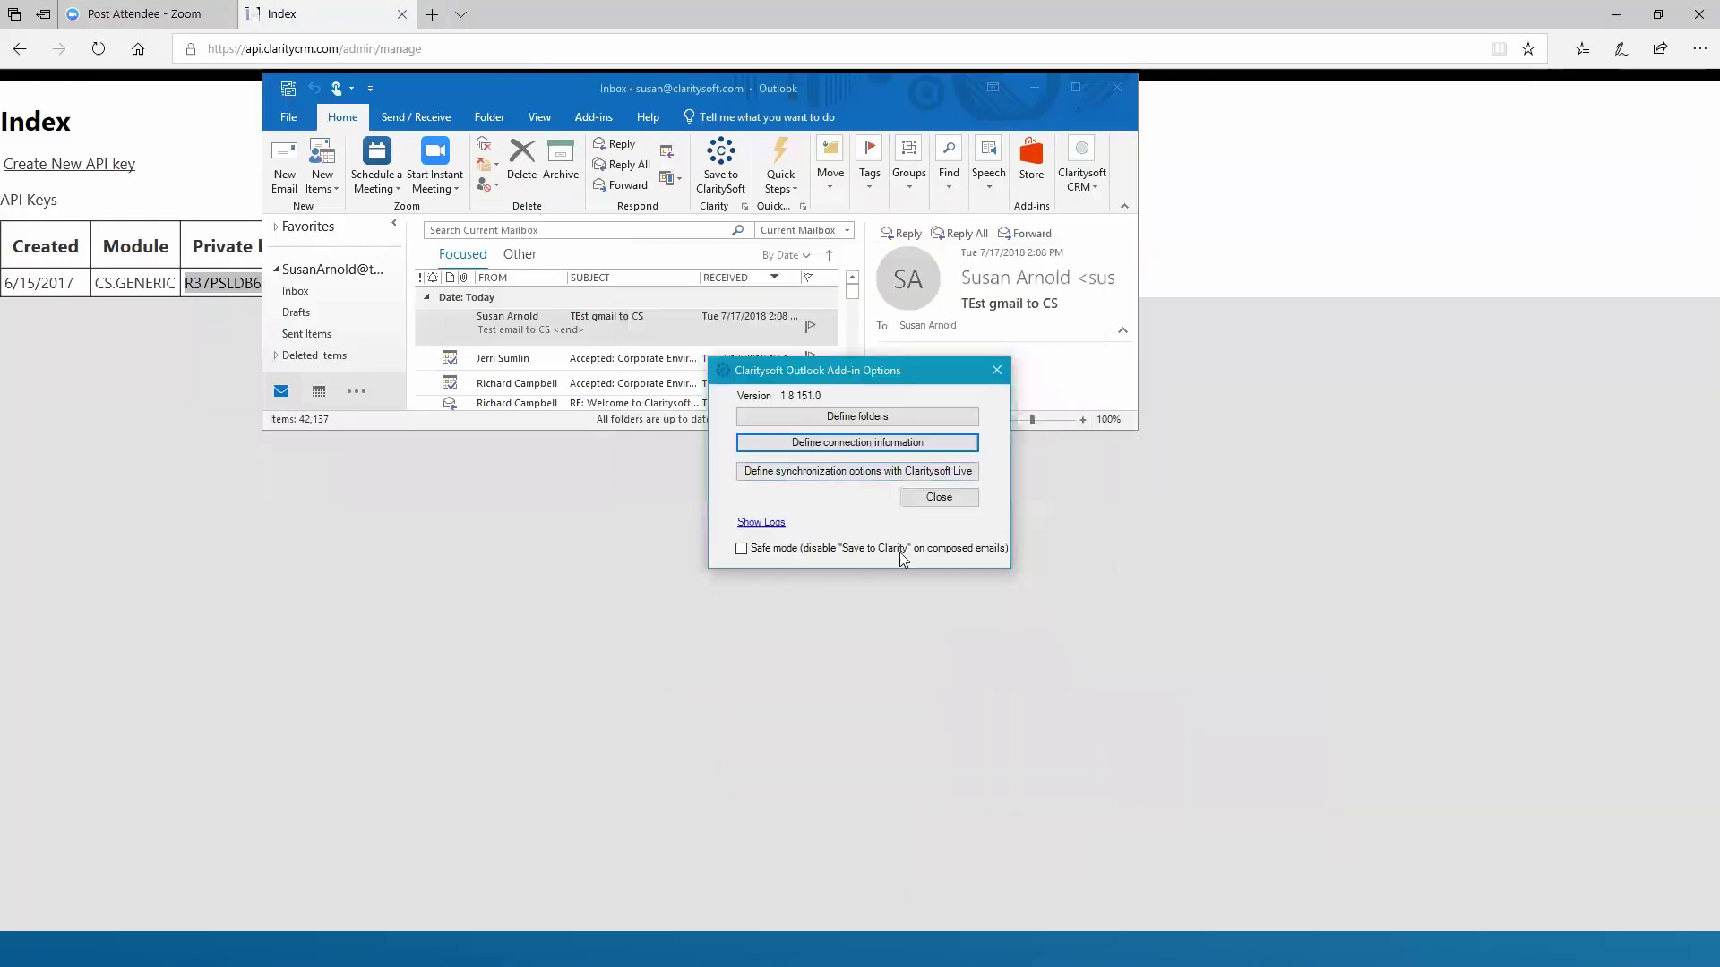
pyautogui.click(941, 498)
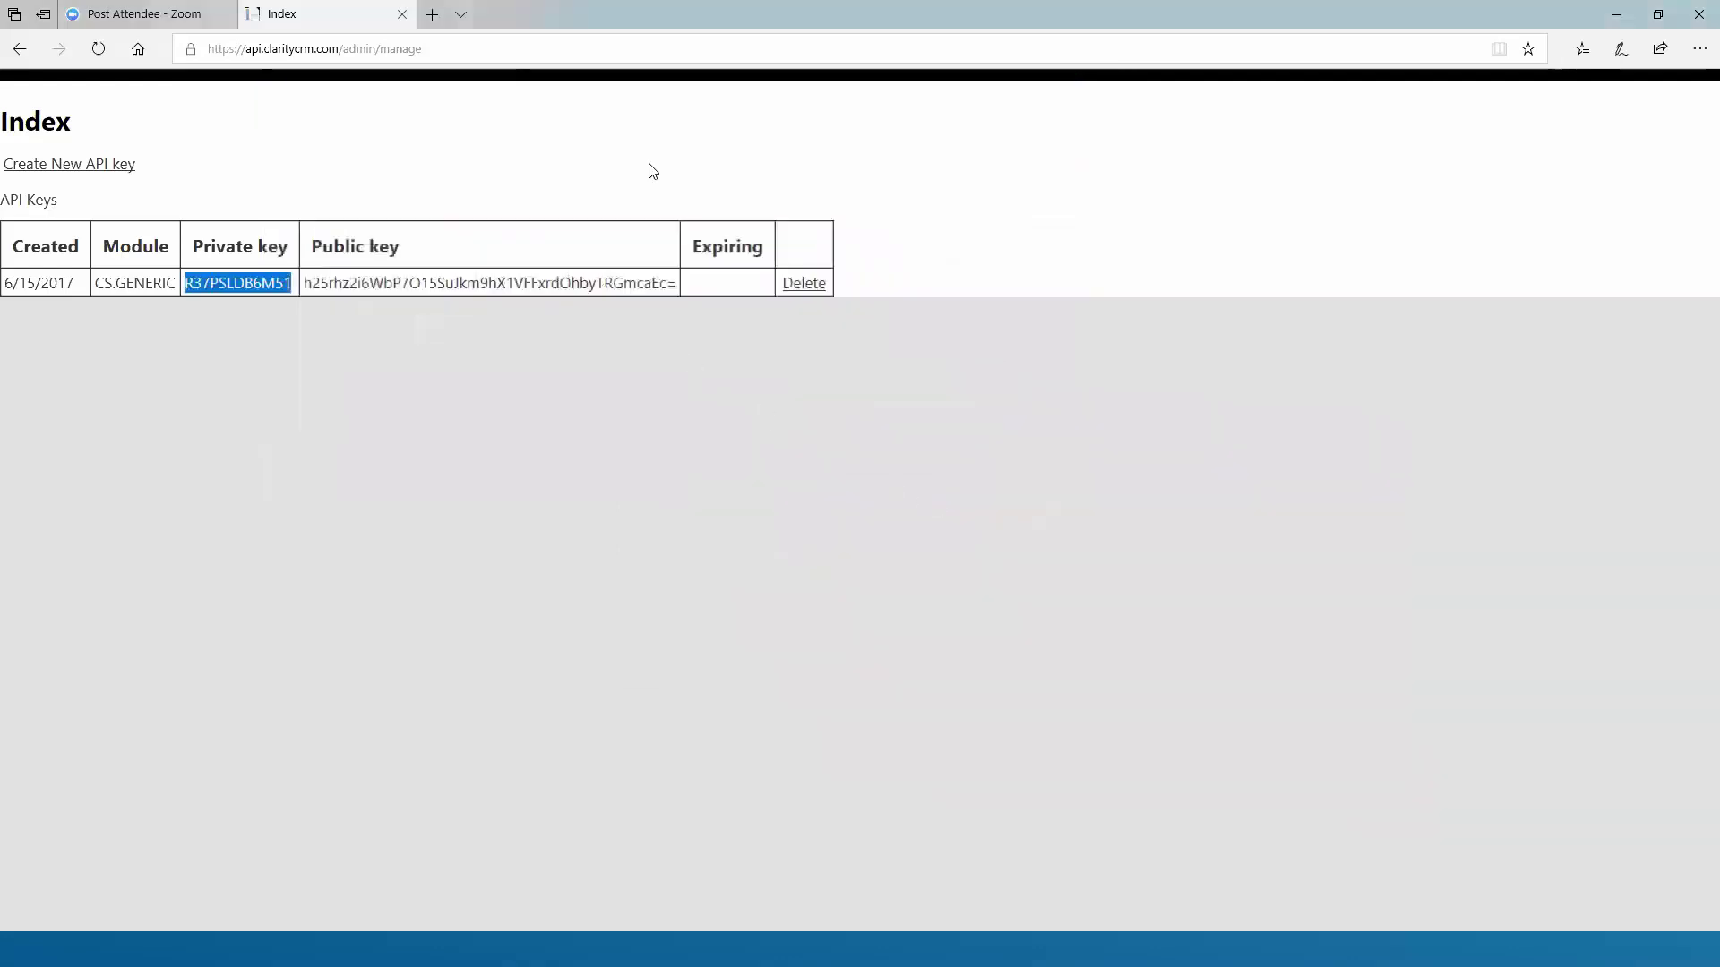
pyautogui.click(403, 15)
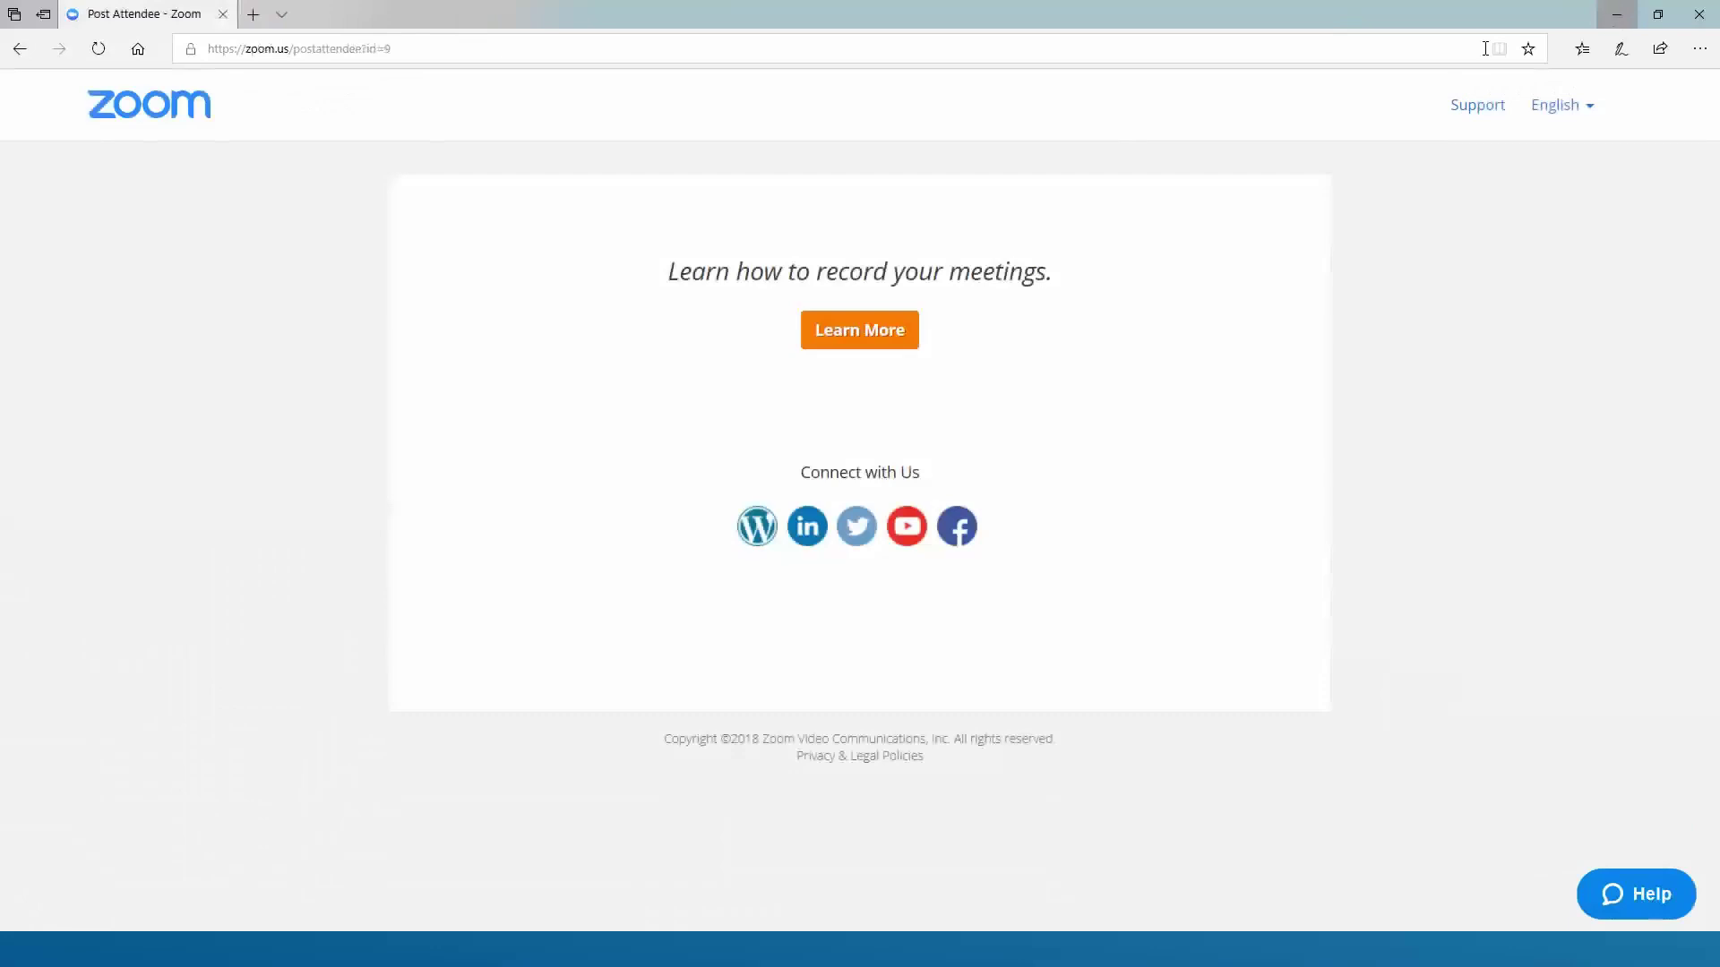
pyautogui.click(1615, 16)
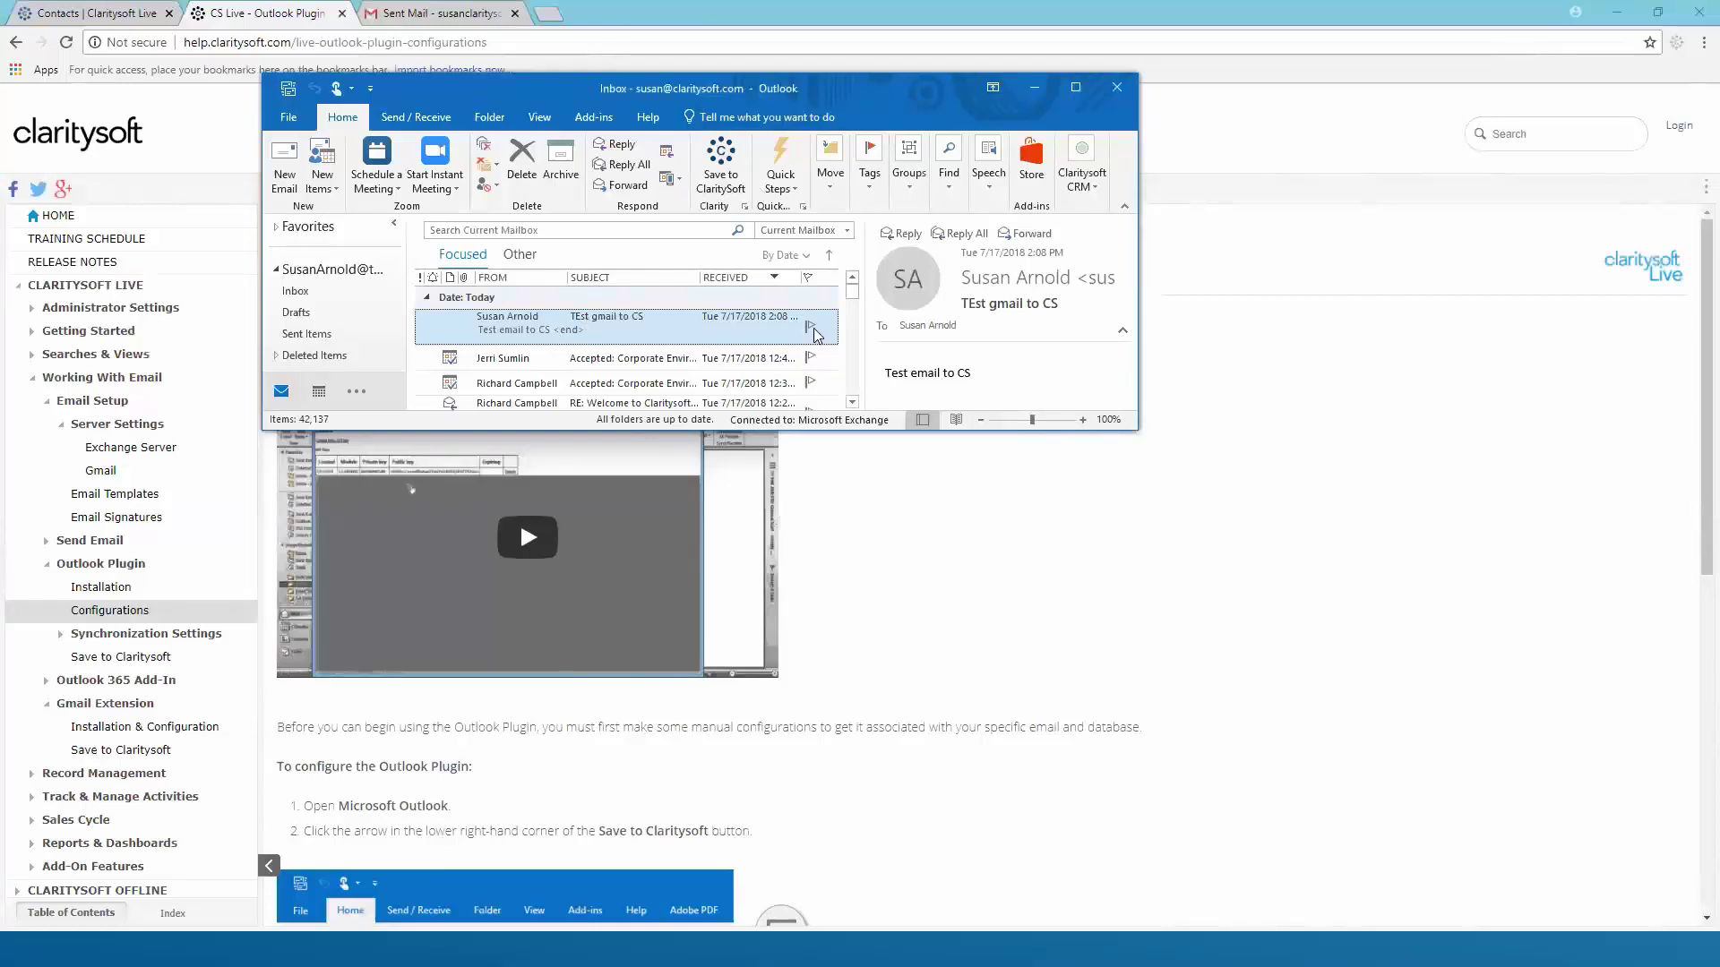
# Start saving the 'TEst gmail to CS' email to Claritysoft
pyautogui.click(852, 403)
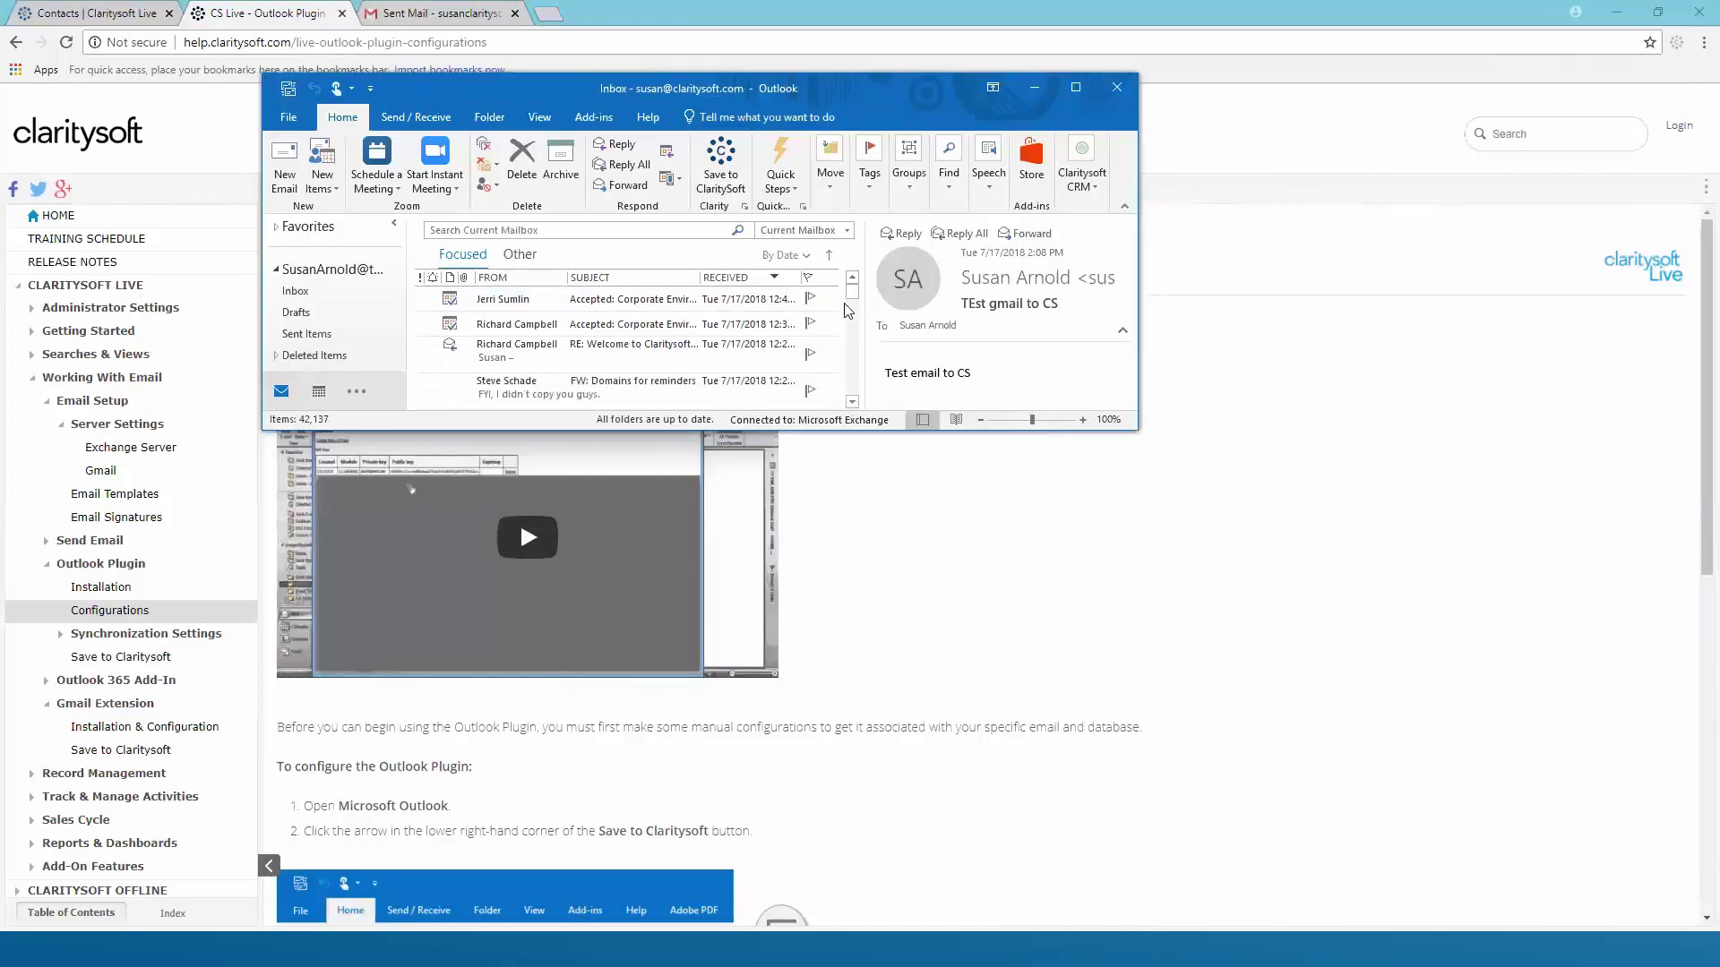
pyautogui.click(852, 277)
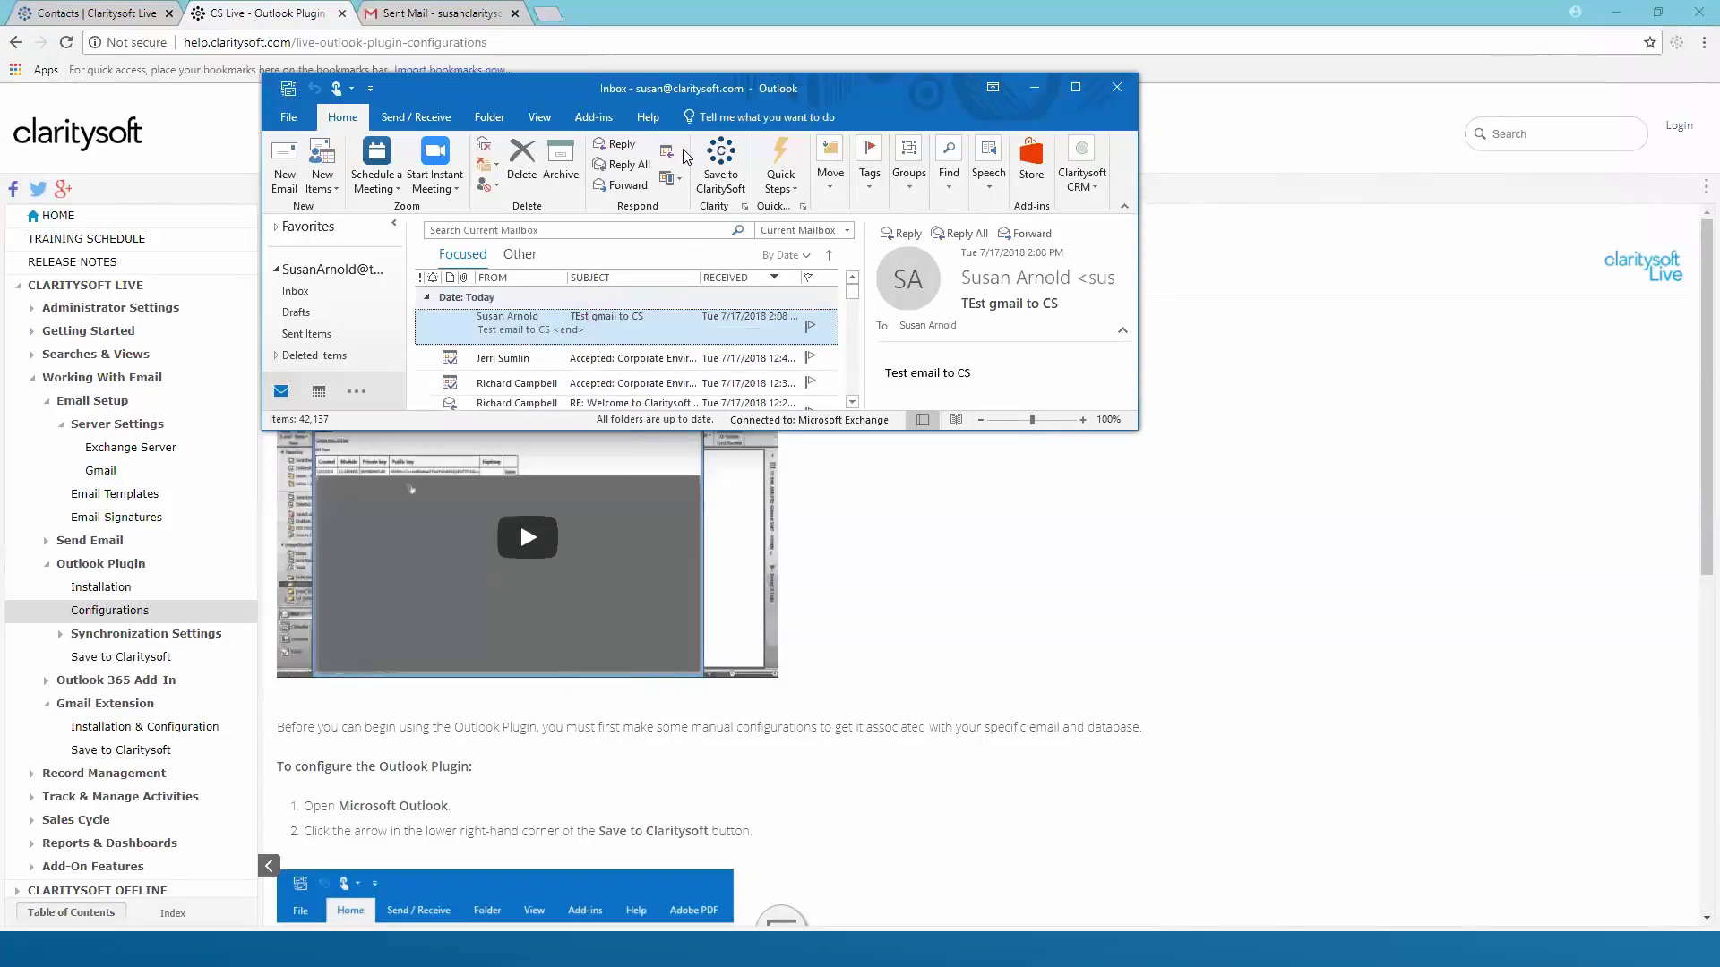
pyautogui.click(714, 158)
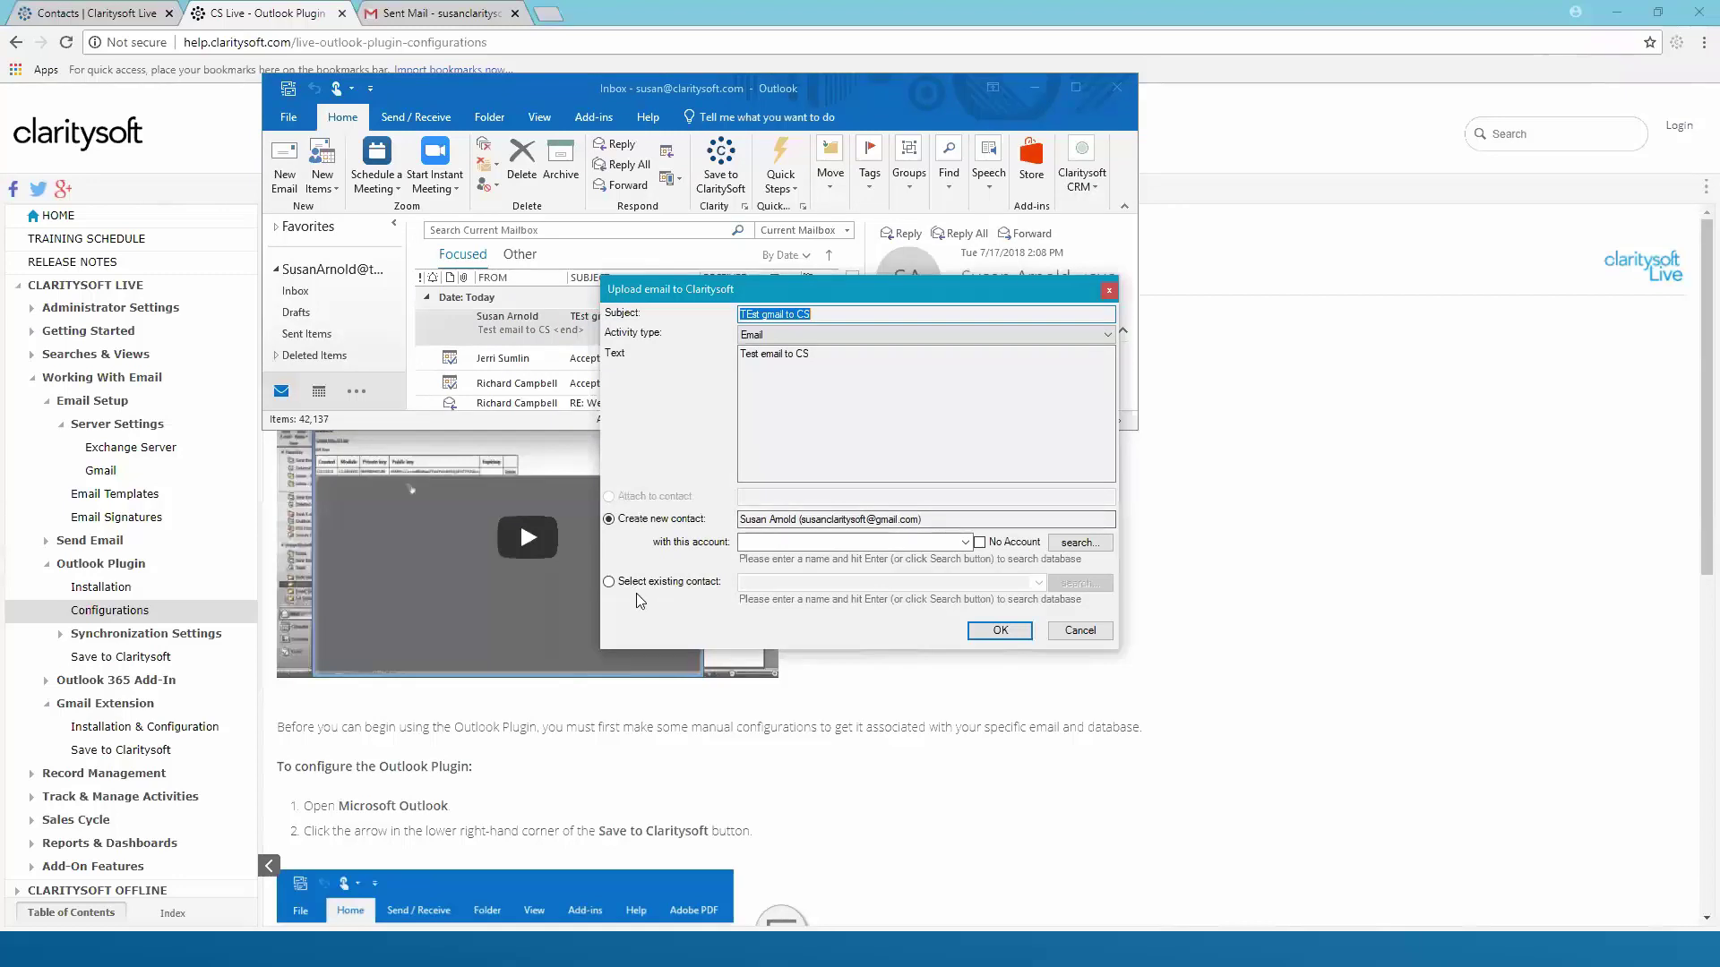
# Link the upload to an existing contact and search for the contact by full name
pyautogui.click(610, 582)
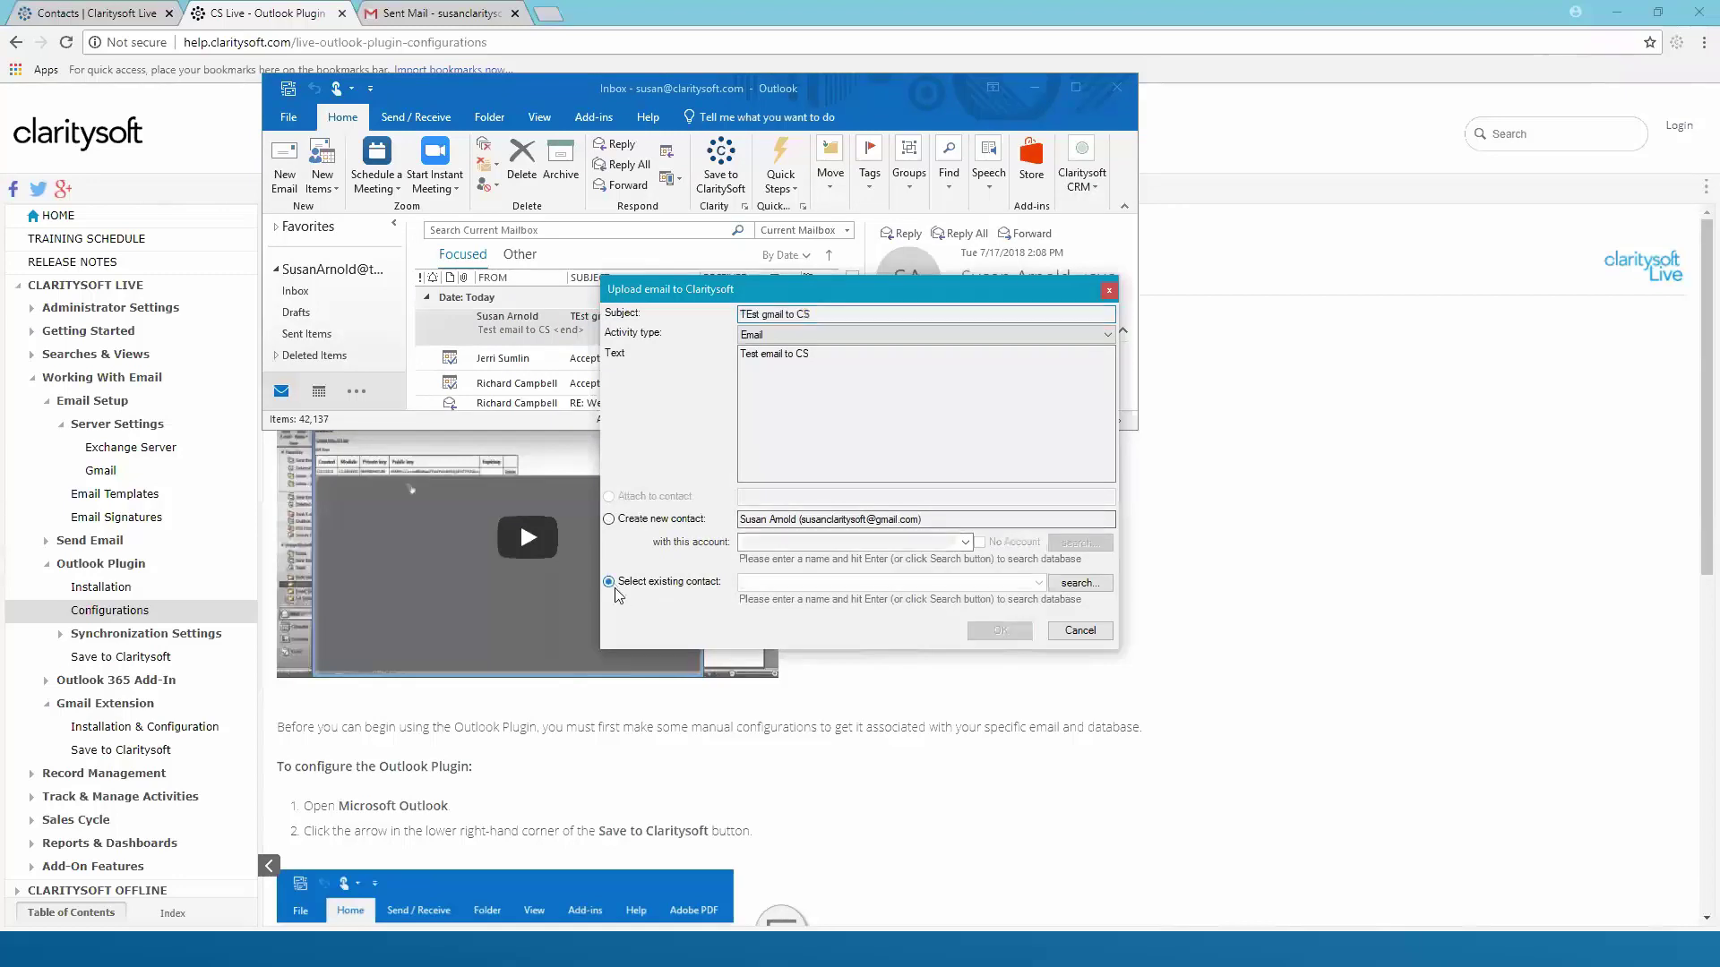
pyautogui.click(752, 583)
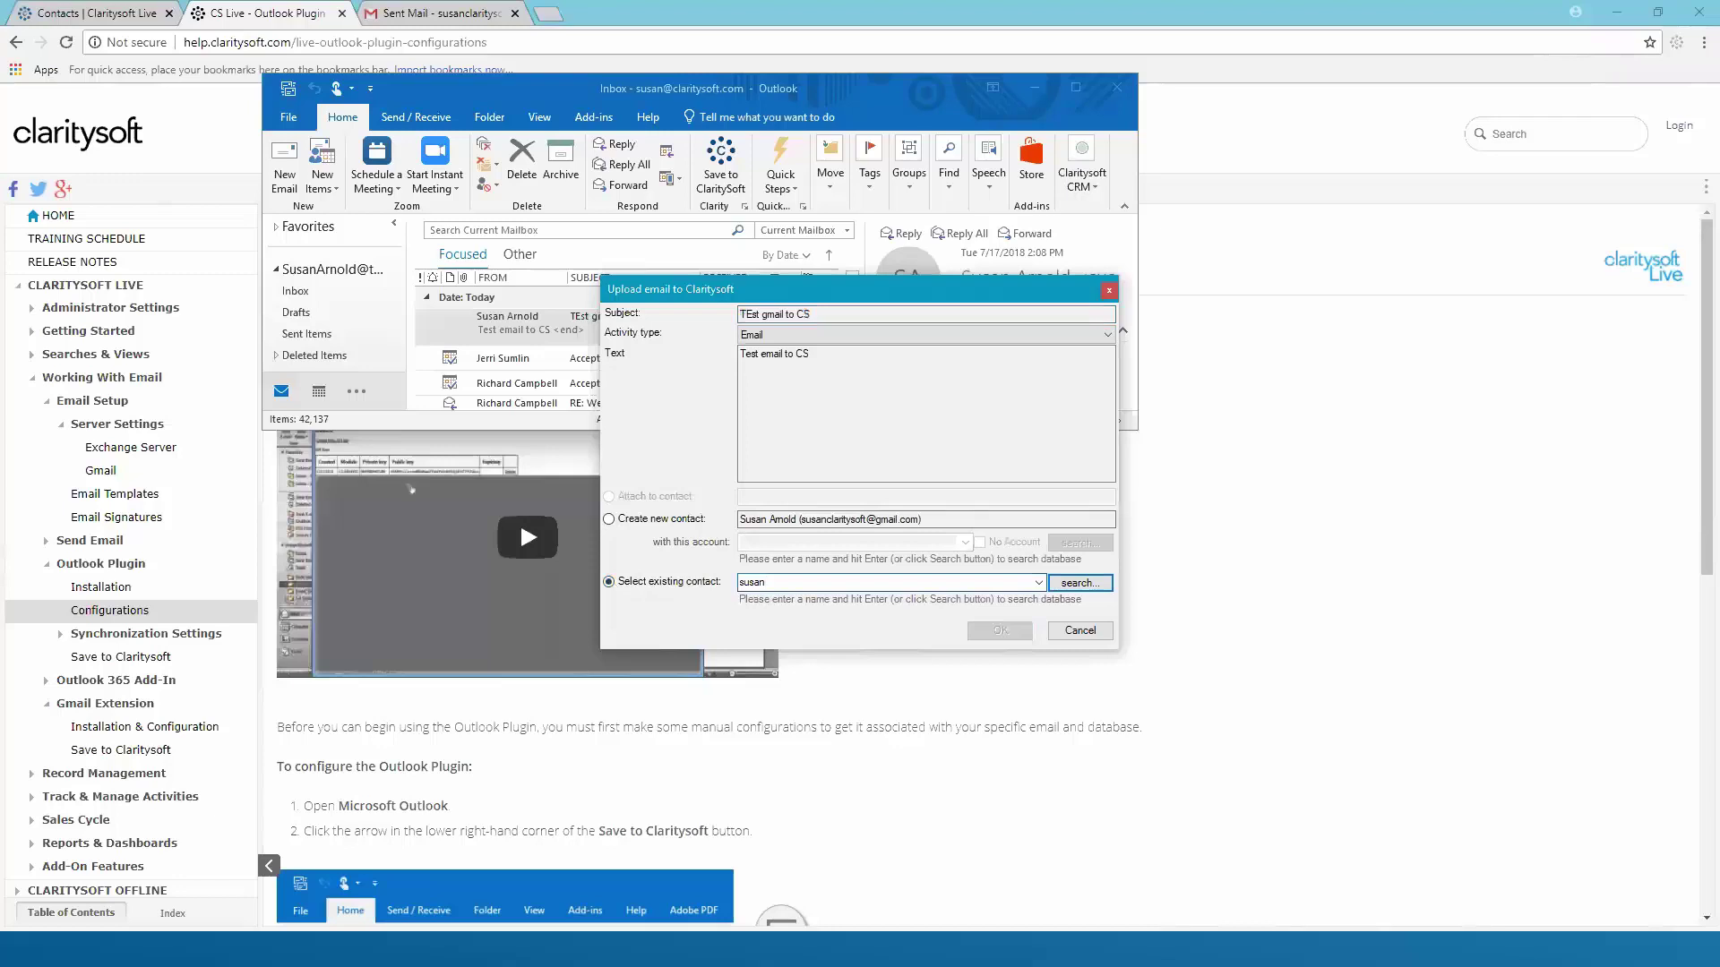
pyautogui.click(1078, 588)
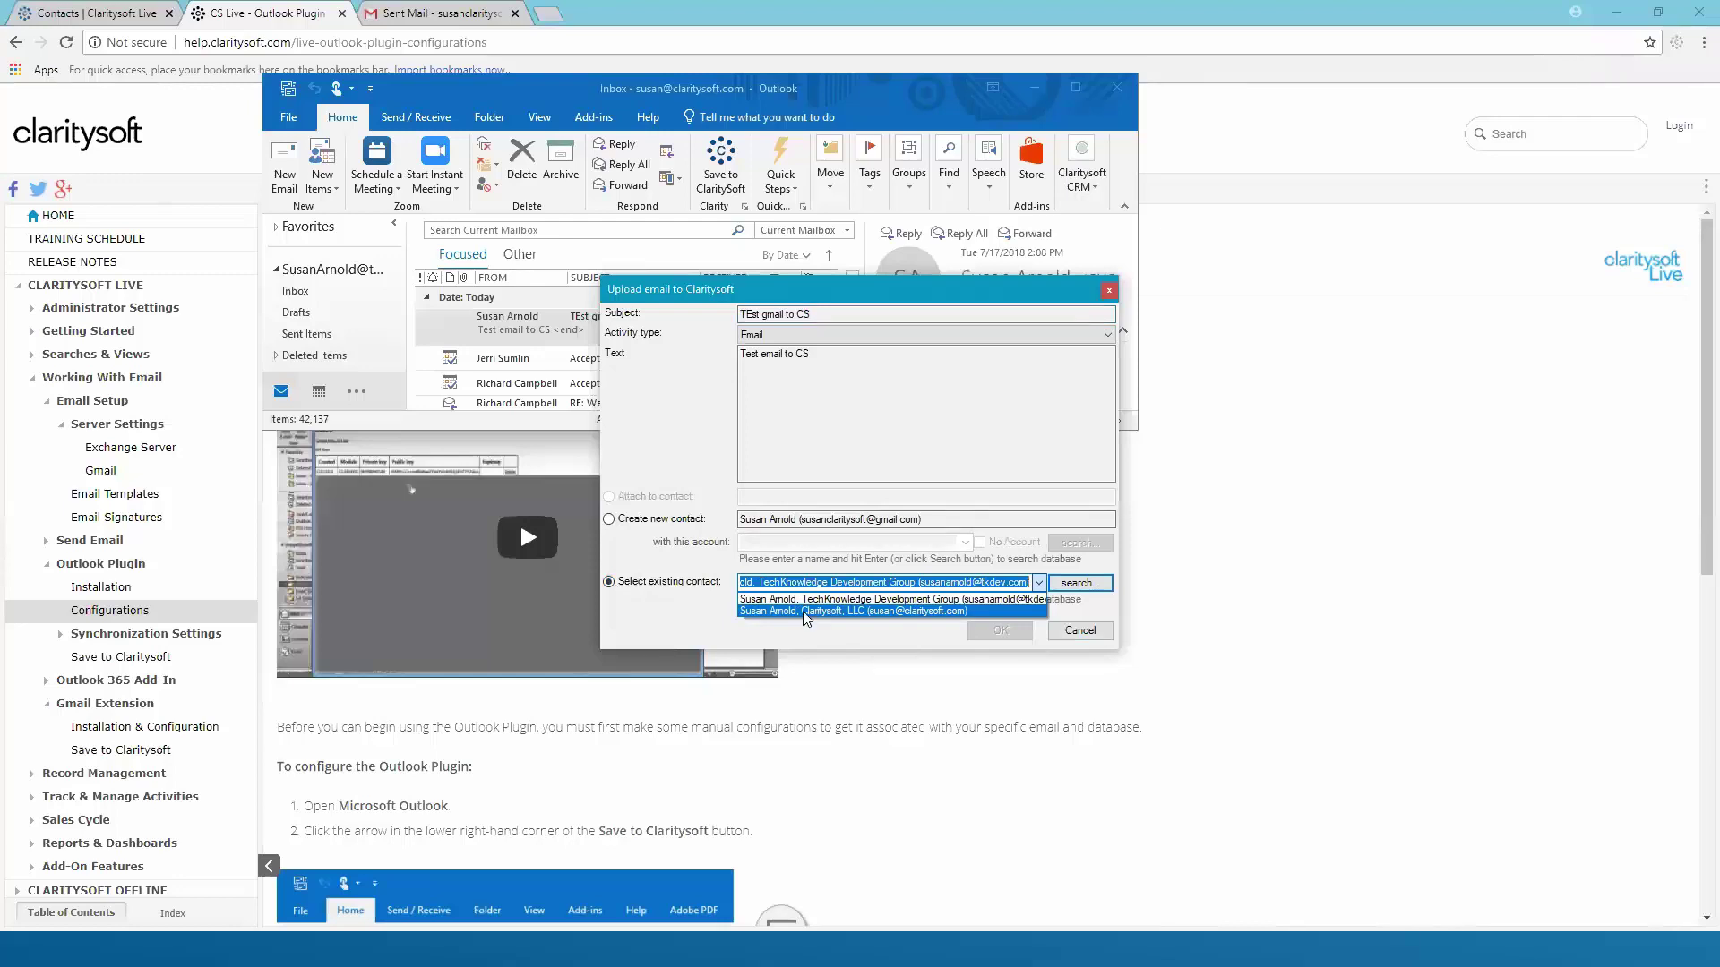
# Pick the Claritysoft, LLC contact match, then cancel the email upload
pyautogui.click(805, 612)
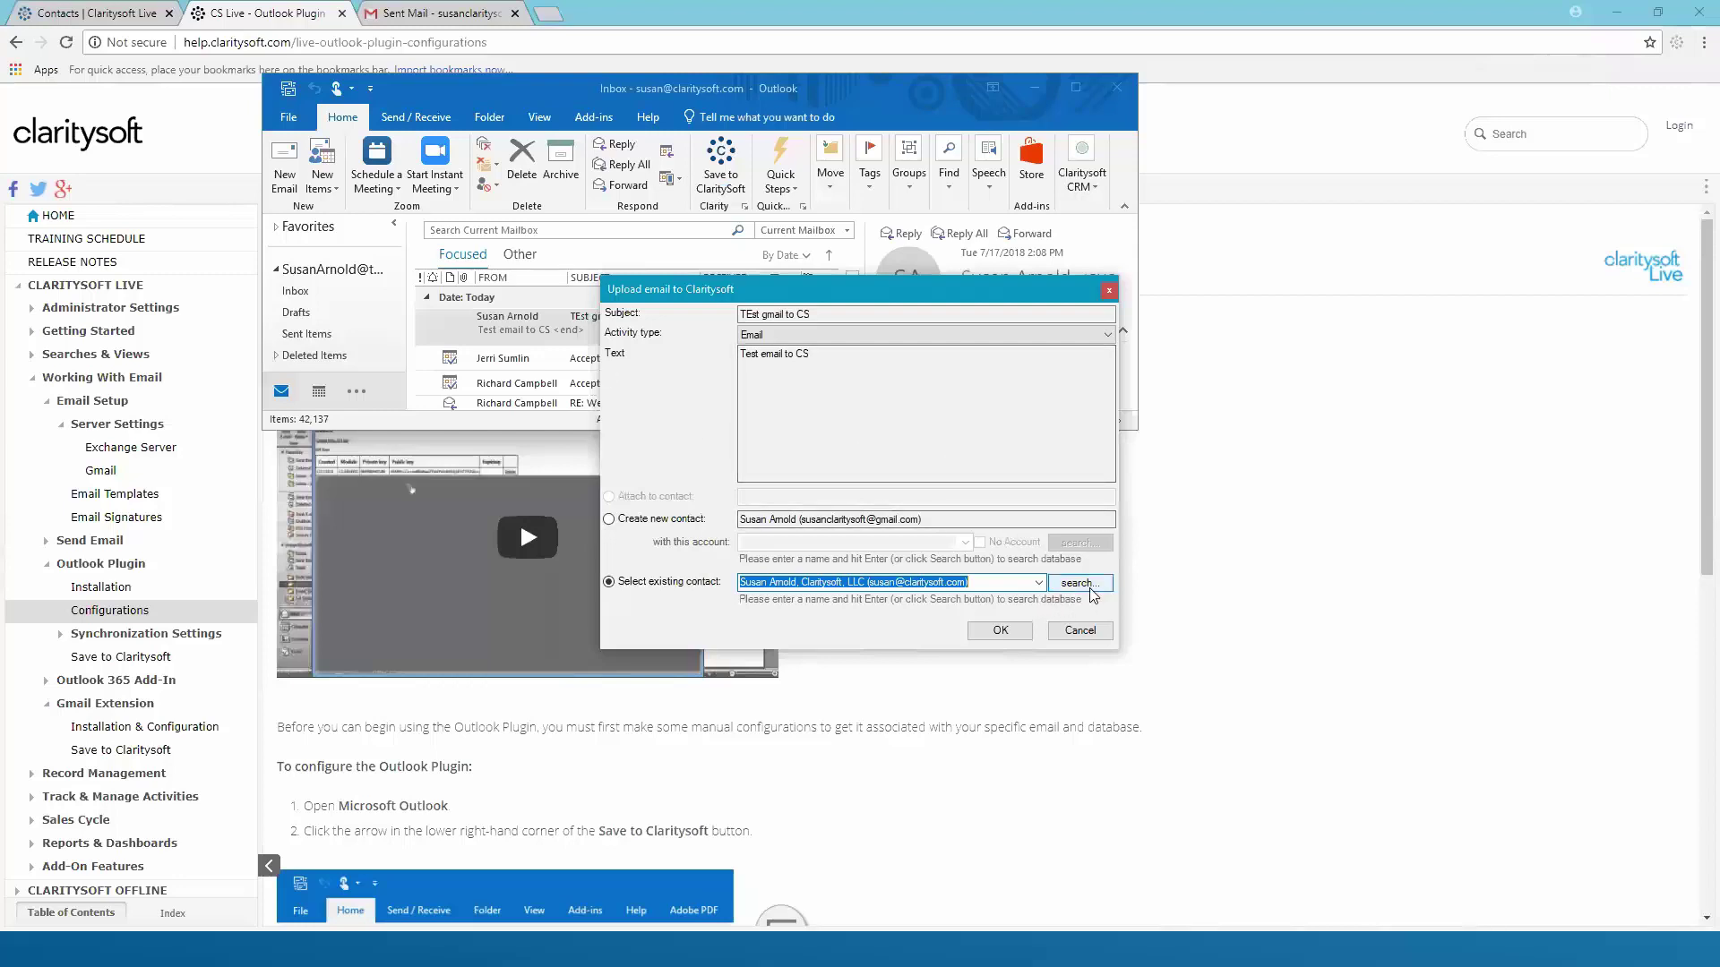
pyautogui.click(1079, 631)
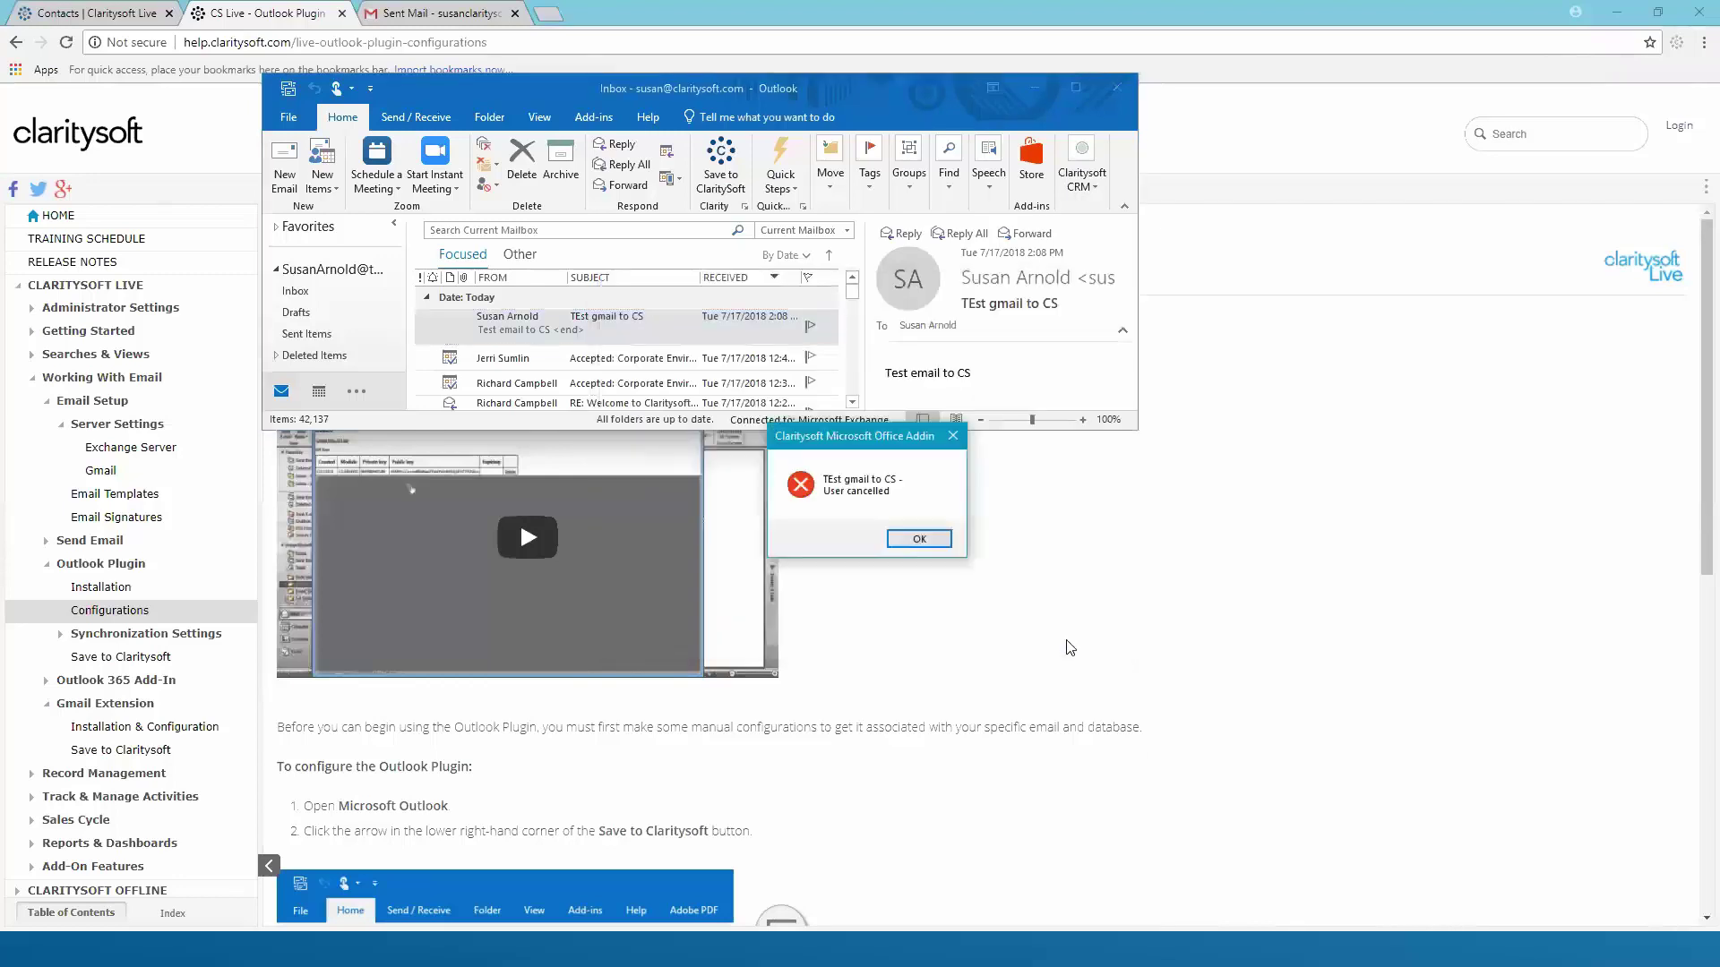
# Dismiss the User cancelled notice, then review the add-in connection settings and close them unchanged
pyautogui.click(919, 539)
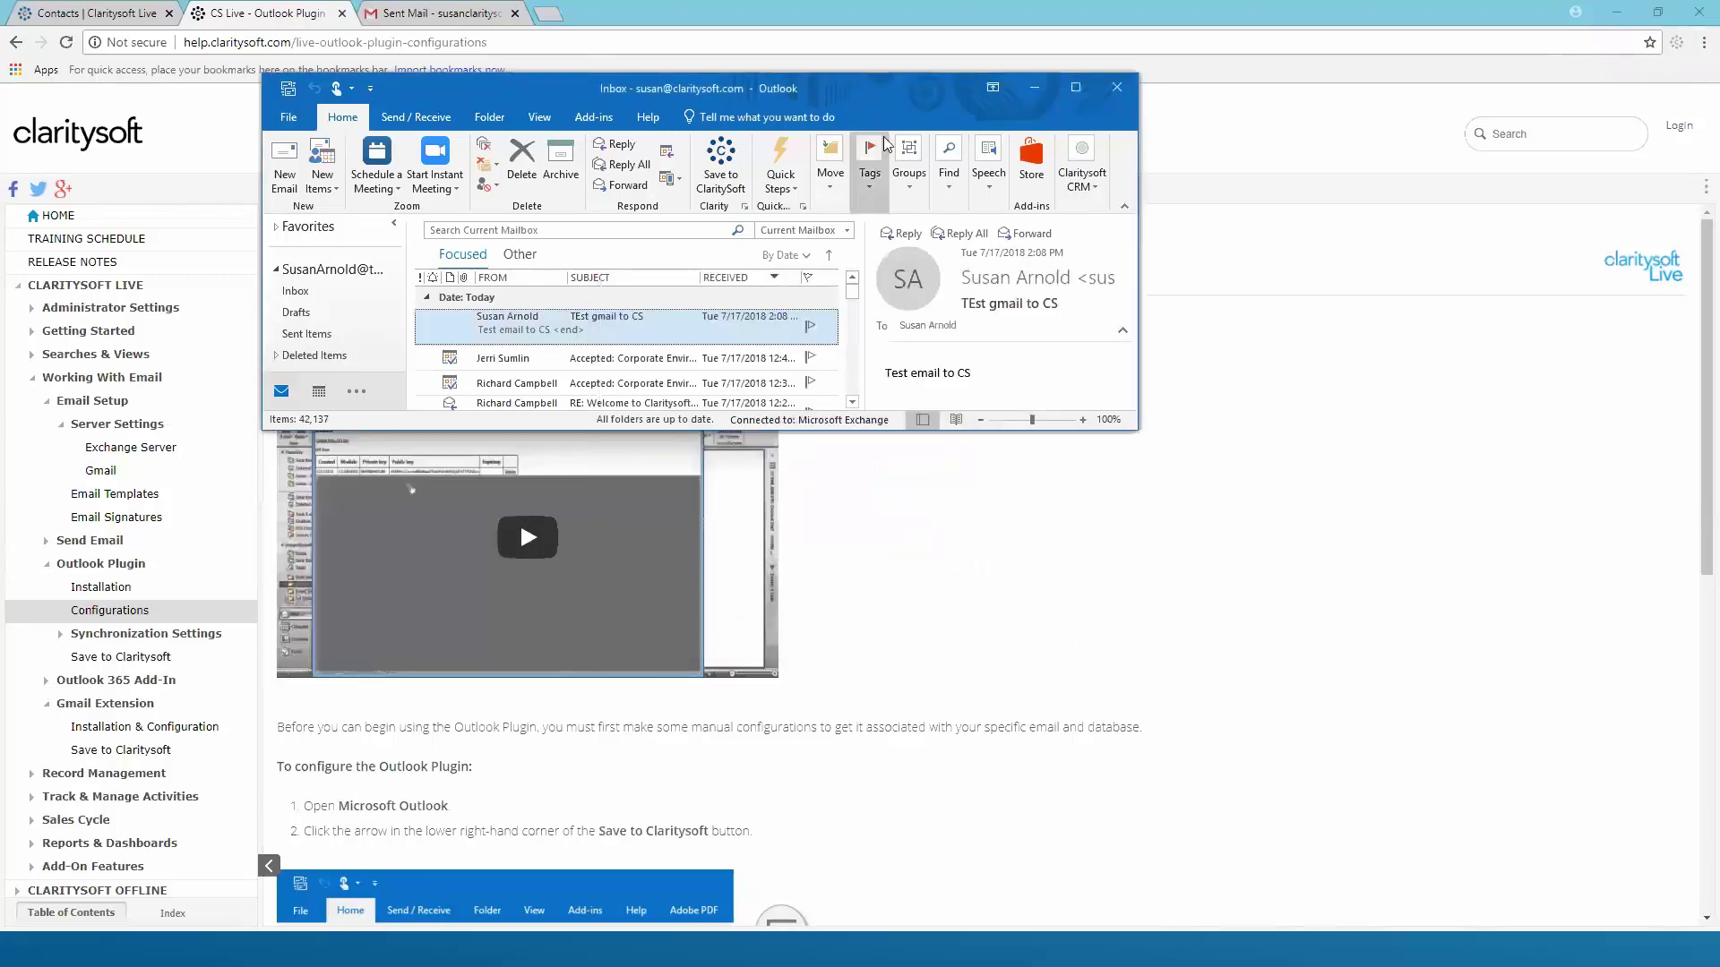
pyautogui.click(747, 206)
pyautogui.click(845, 443)
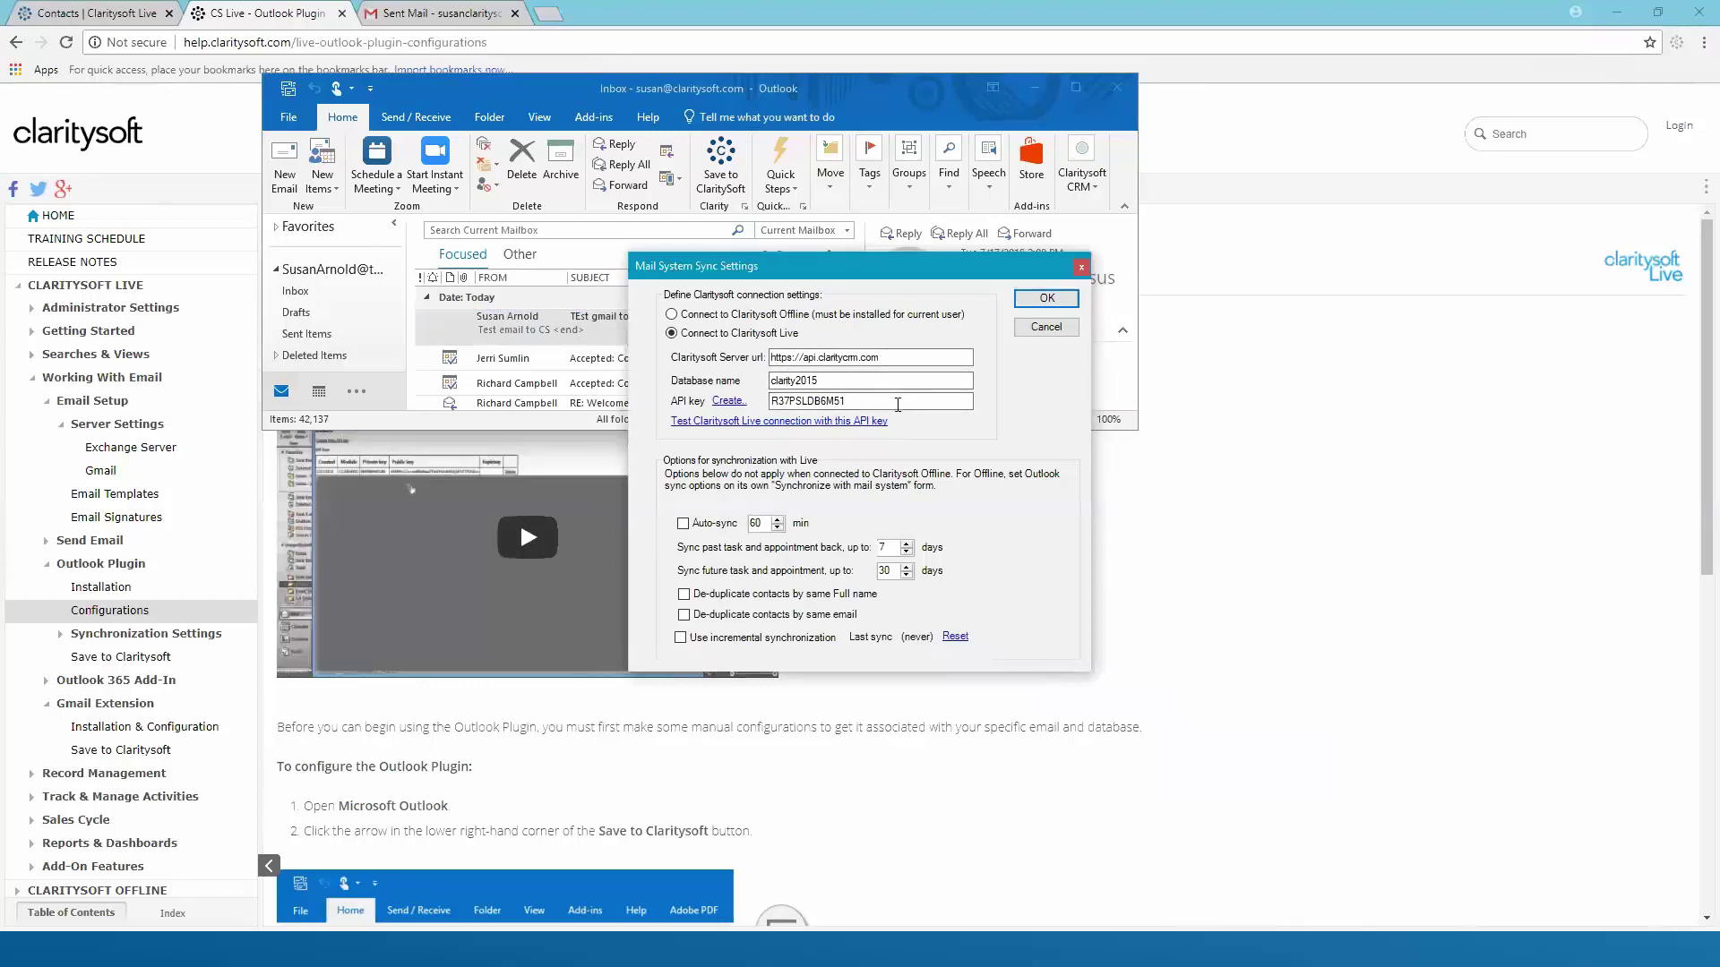
pyautogui.click(1045, 328)
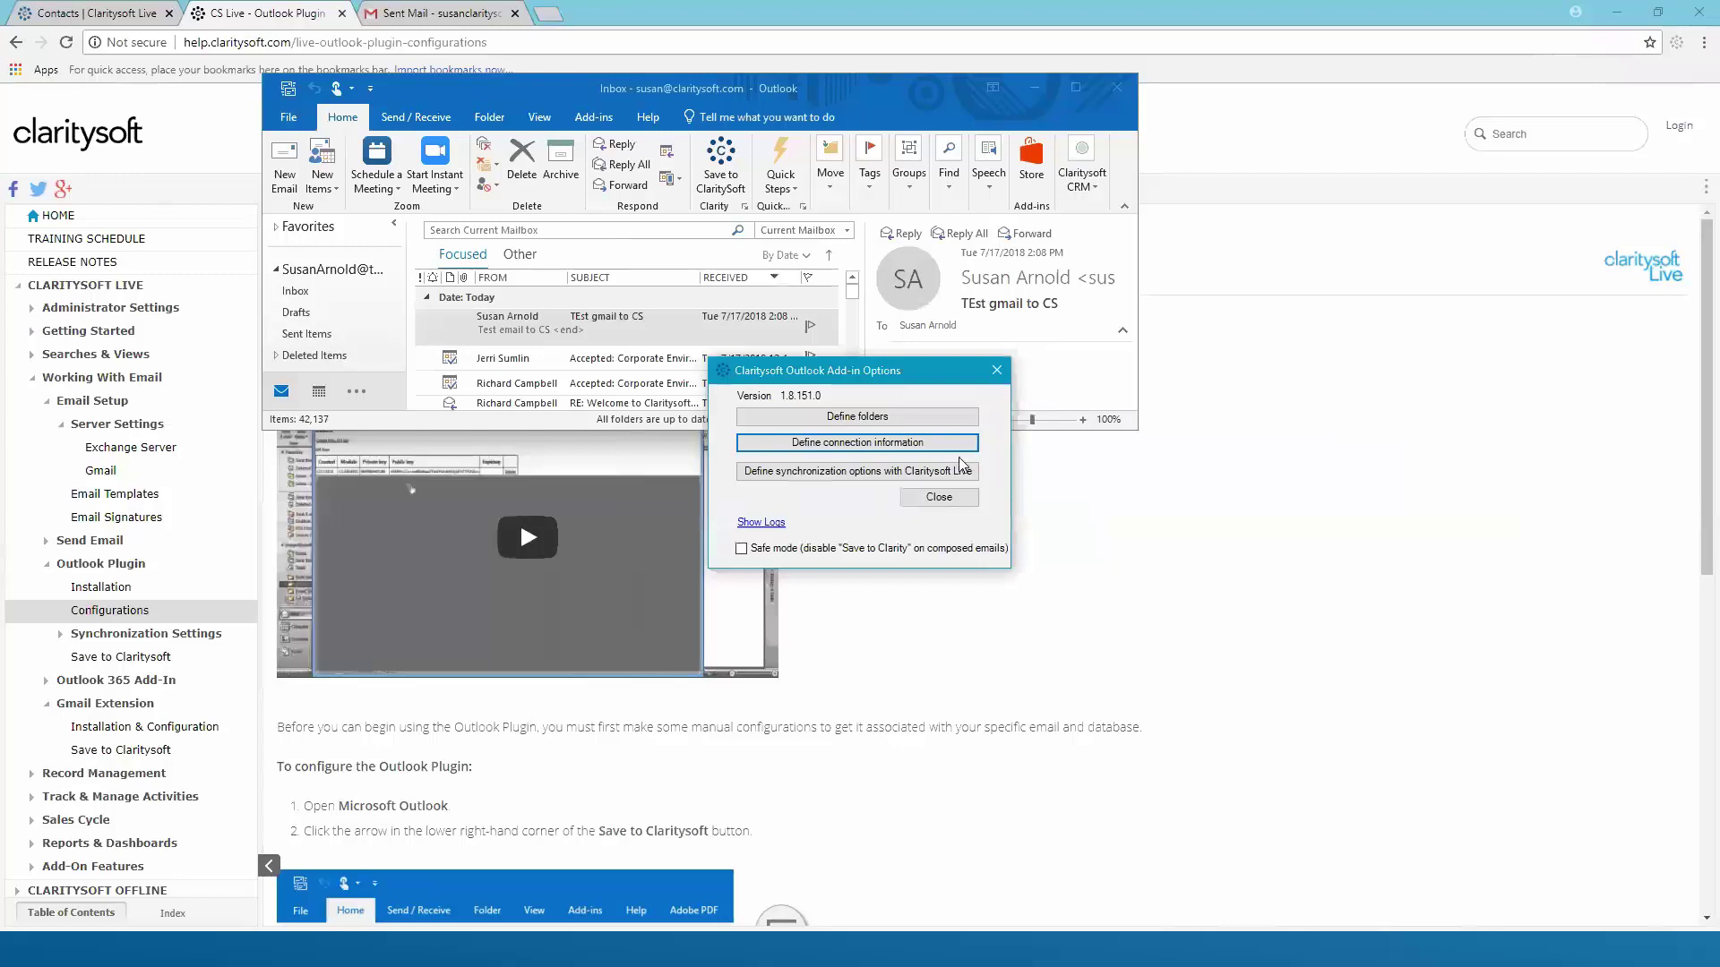
pyautogui.click(939, 498)
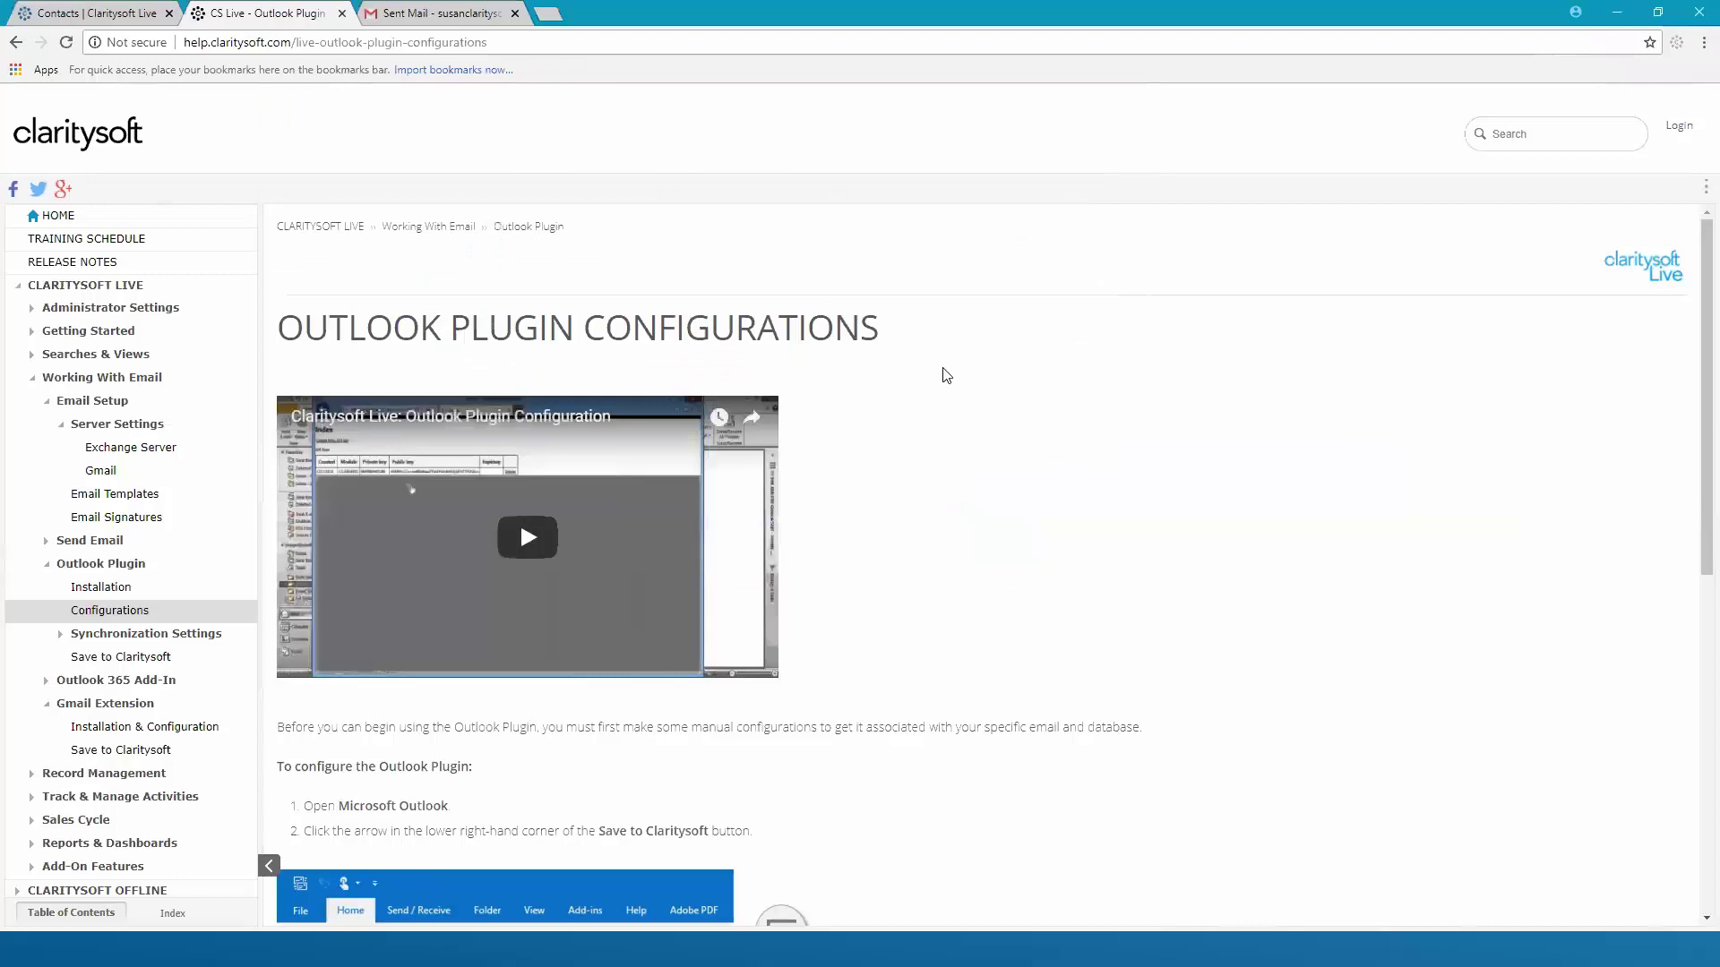
# Return to the Claritysoft Contacts page and list all 381 contacts
pyautogui.click(124, 15)
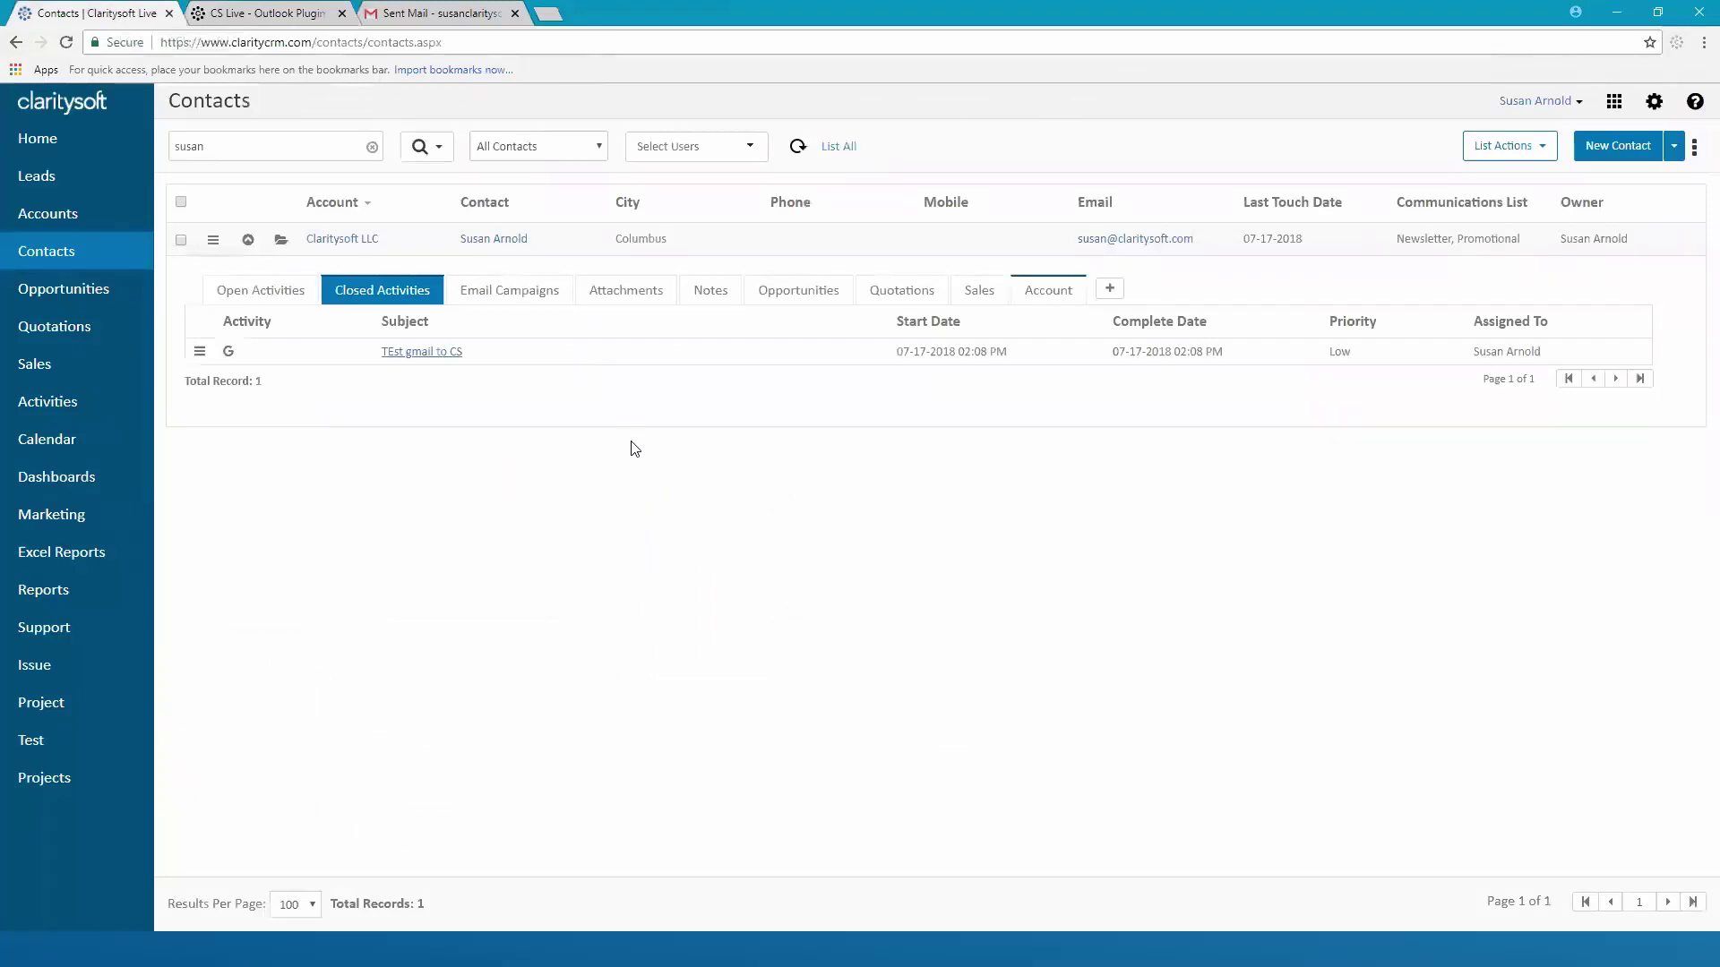
pyautogui.click(840, 151)
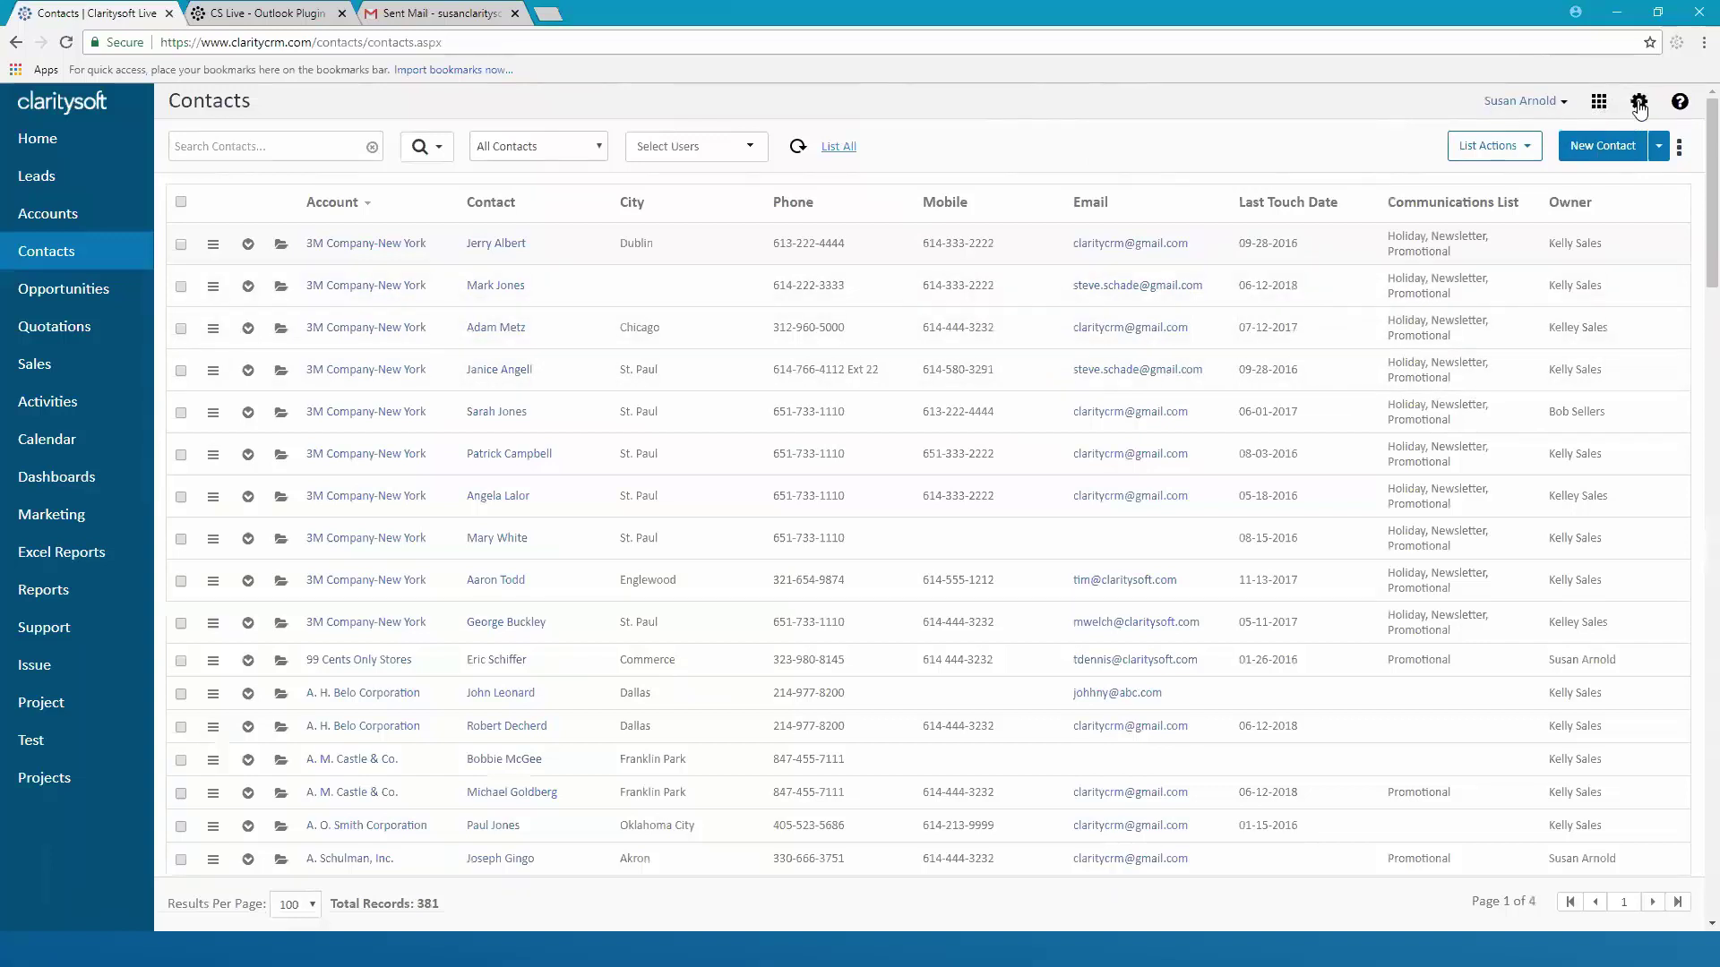
# Open My Email Settings under My Settings in the CRM settings
pyautogui.click(1638, 103)
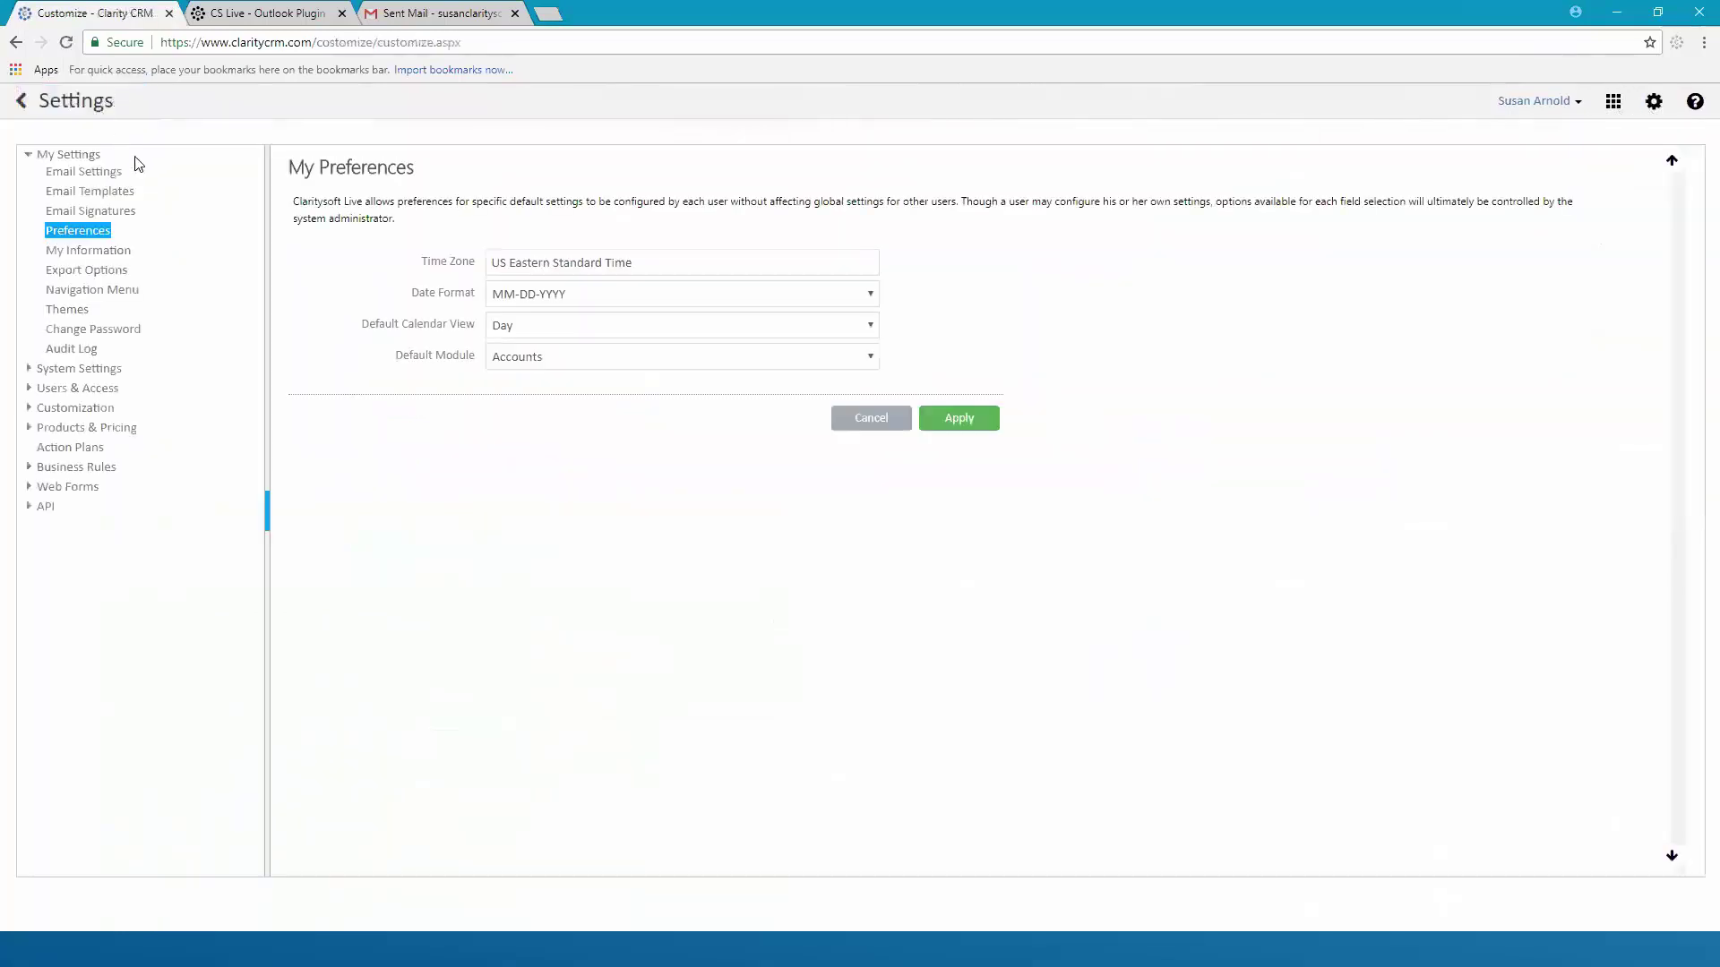
pyautogui.click(75, 157)
pyautogui.click(94, 179)
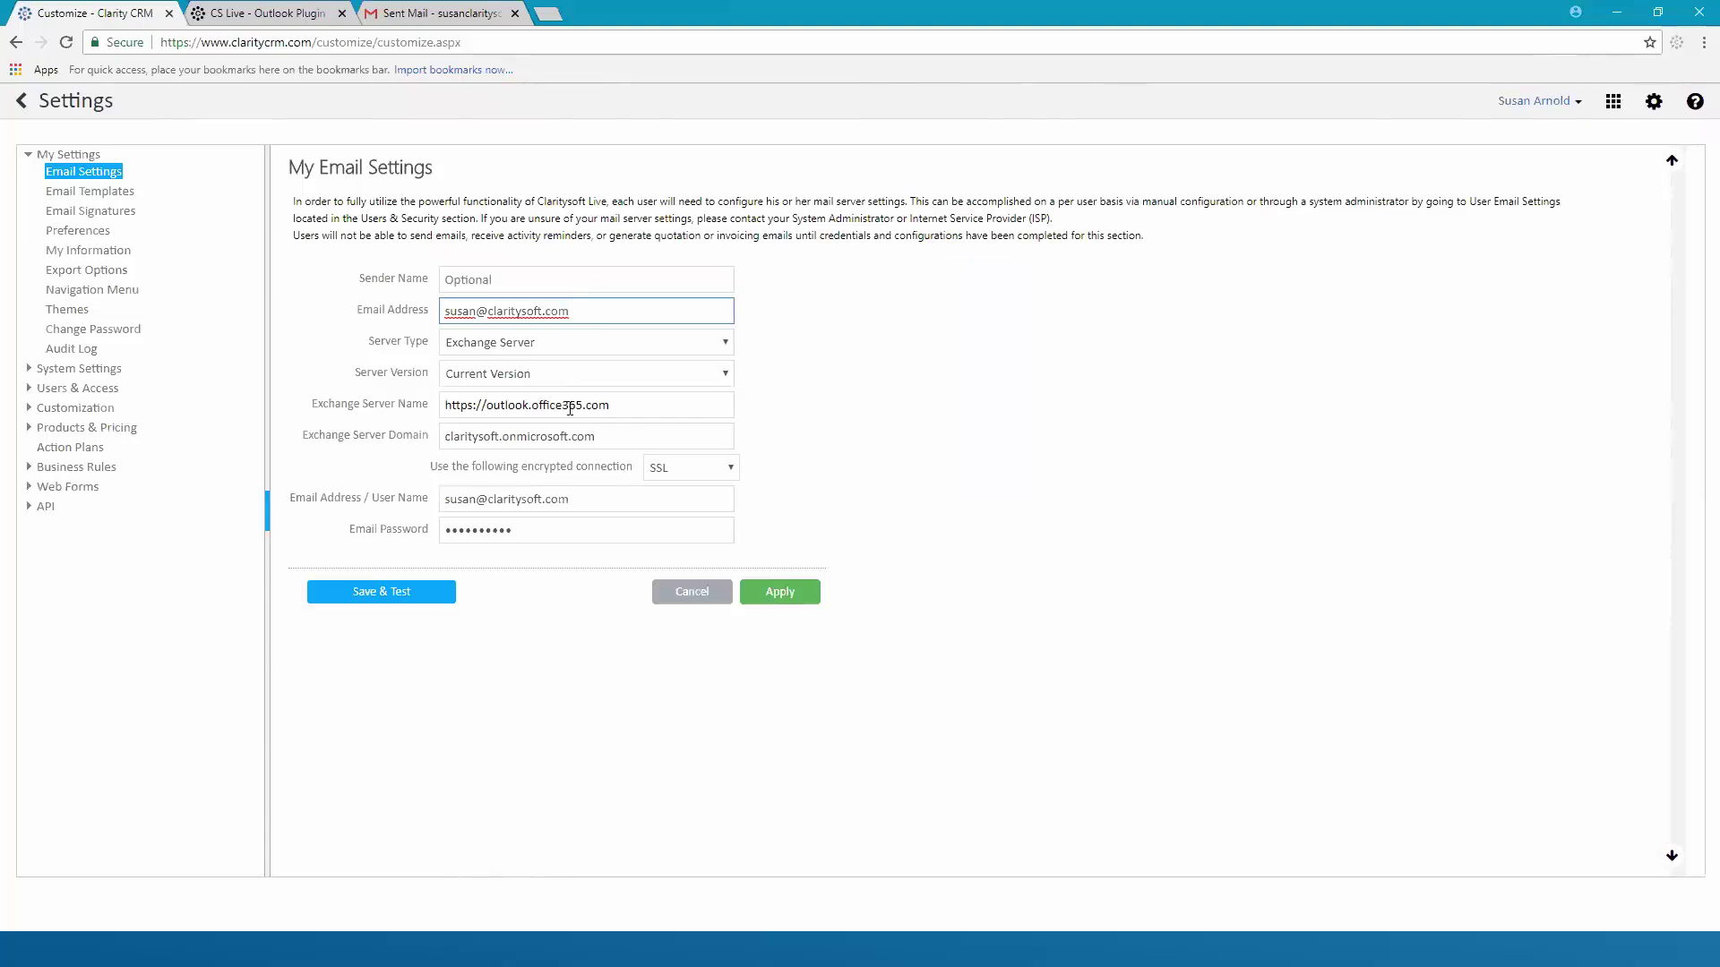
# Set the mail server type to Exchange Server and keep SSL as the encrypted connection
pyautogui.click(728, 344)
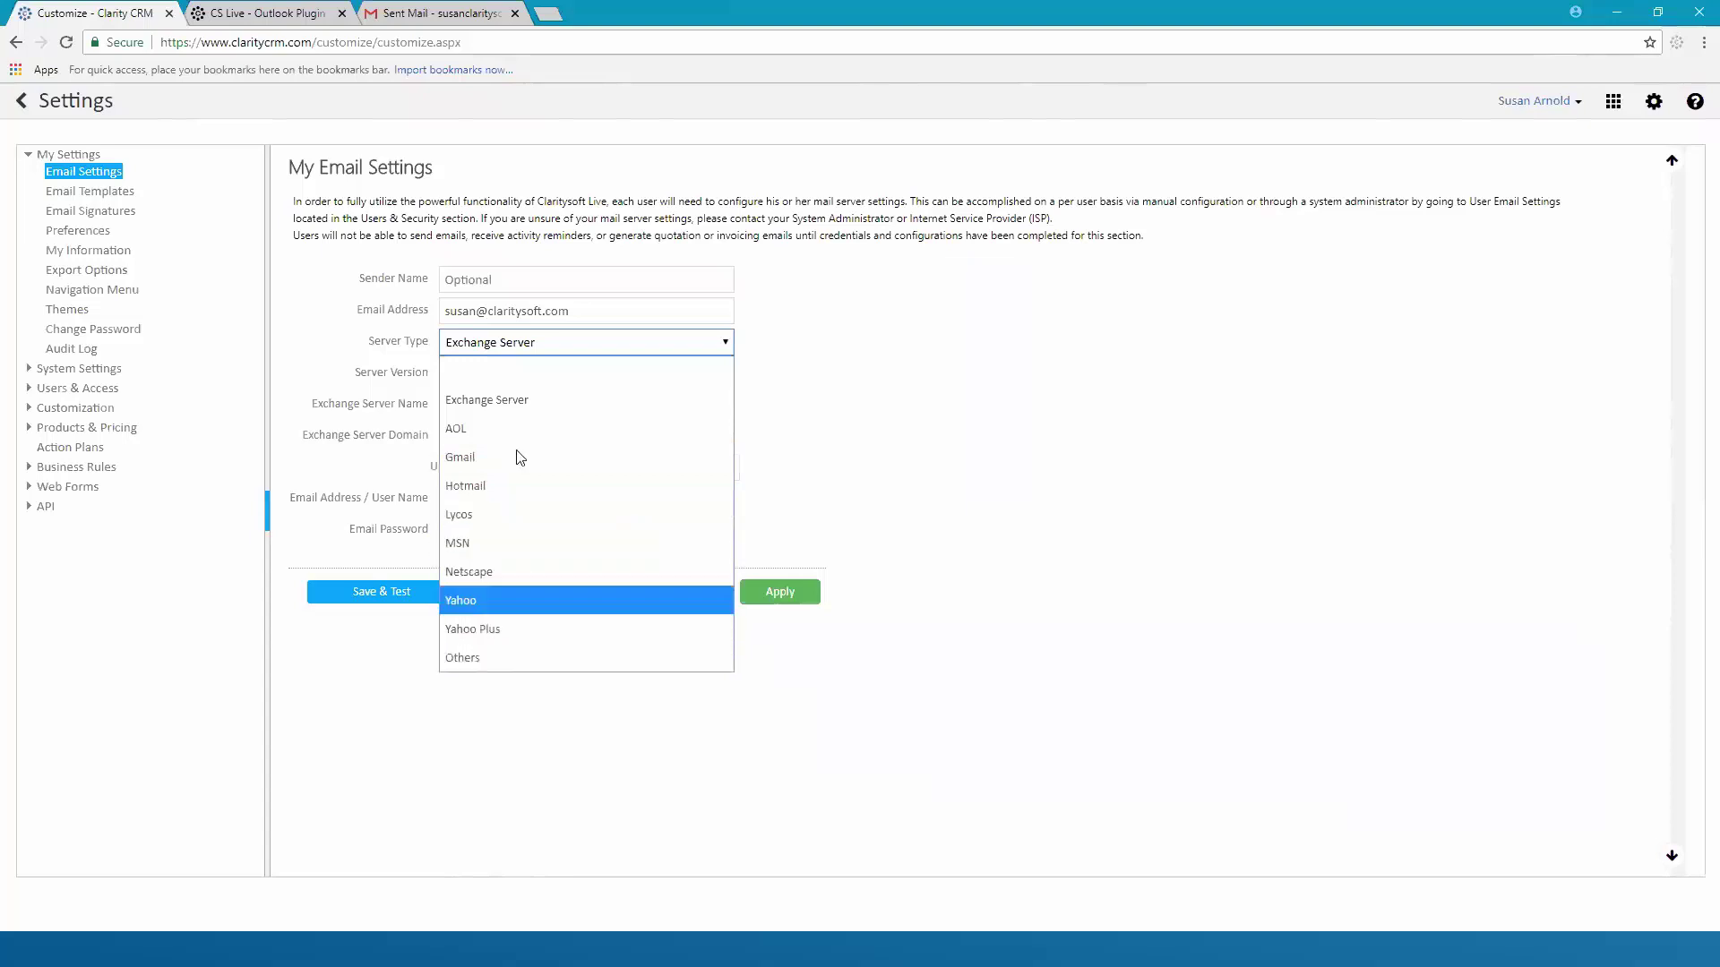
pyautogui.click(554, 398)
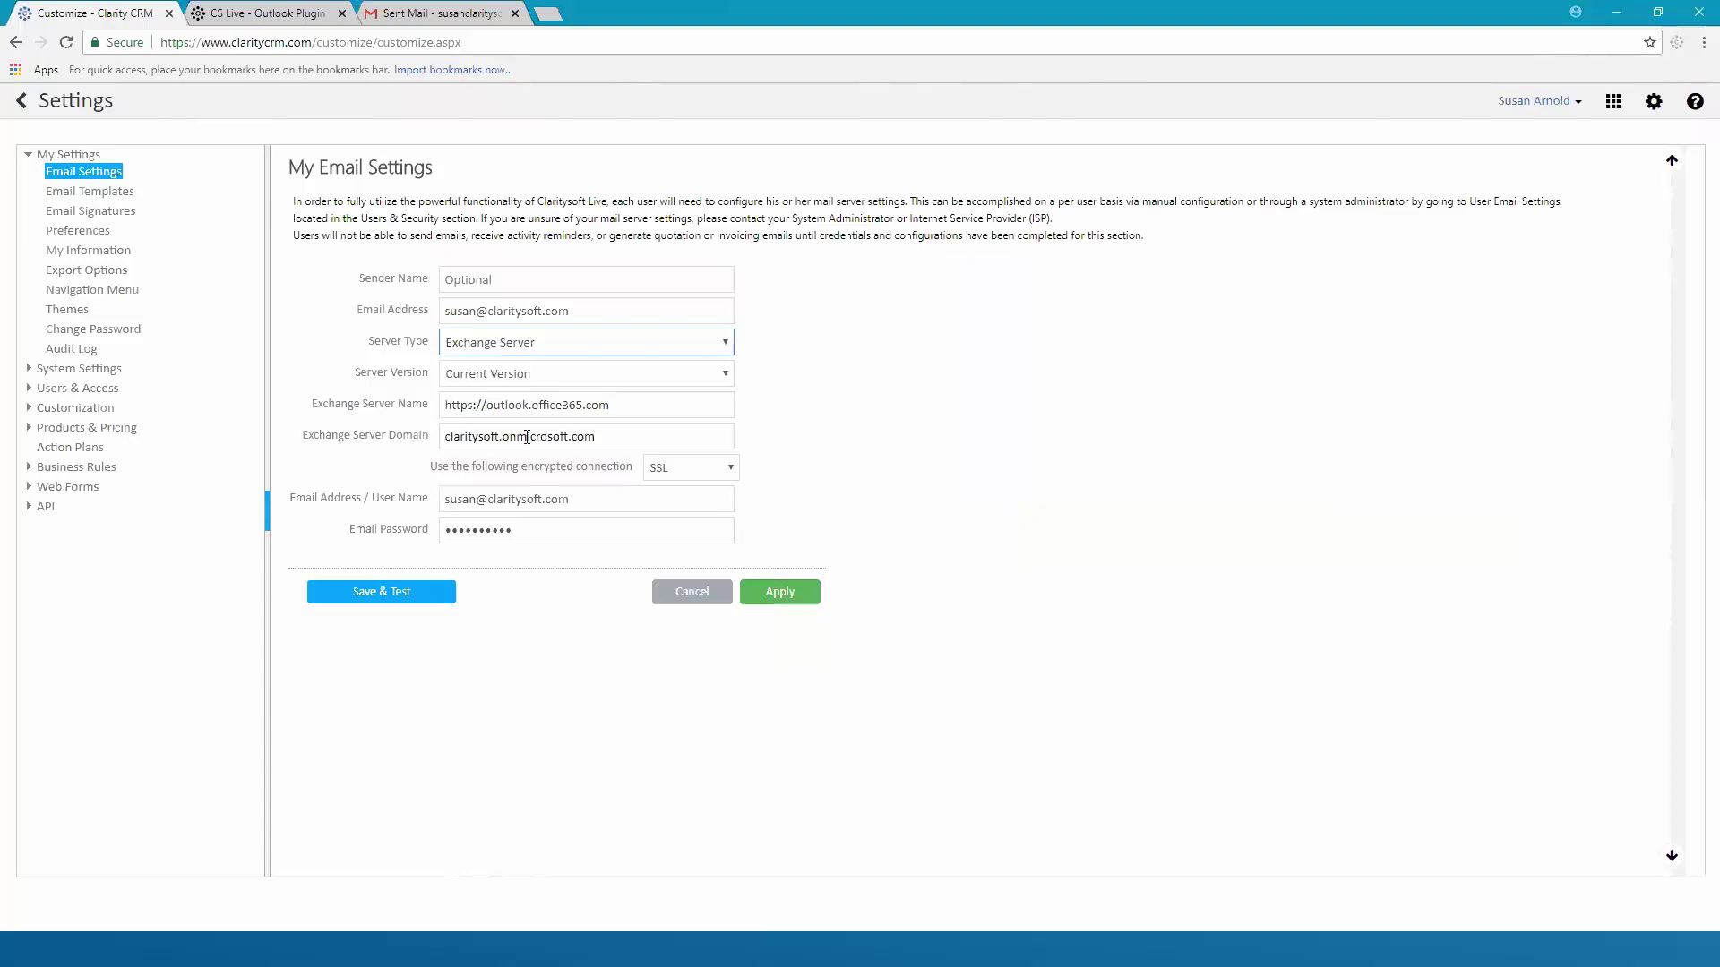
pyautogui.click(731, 470)
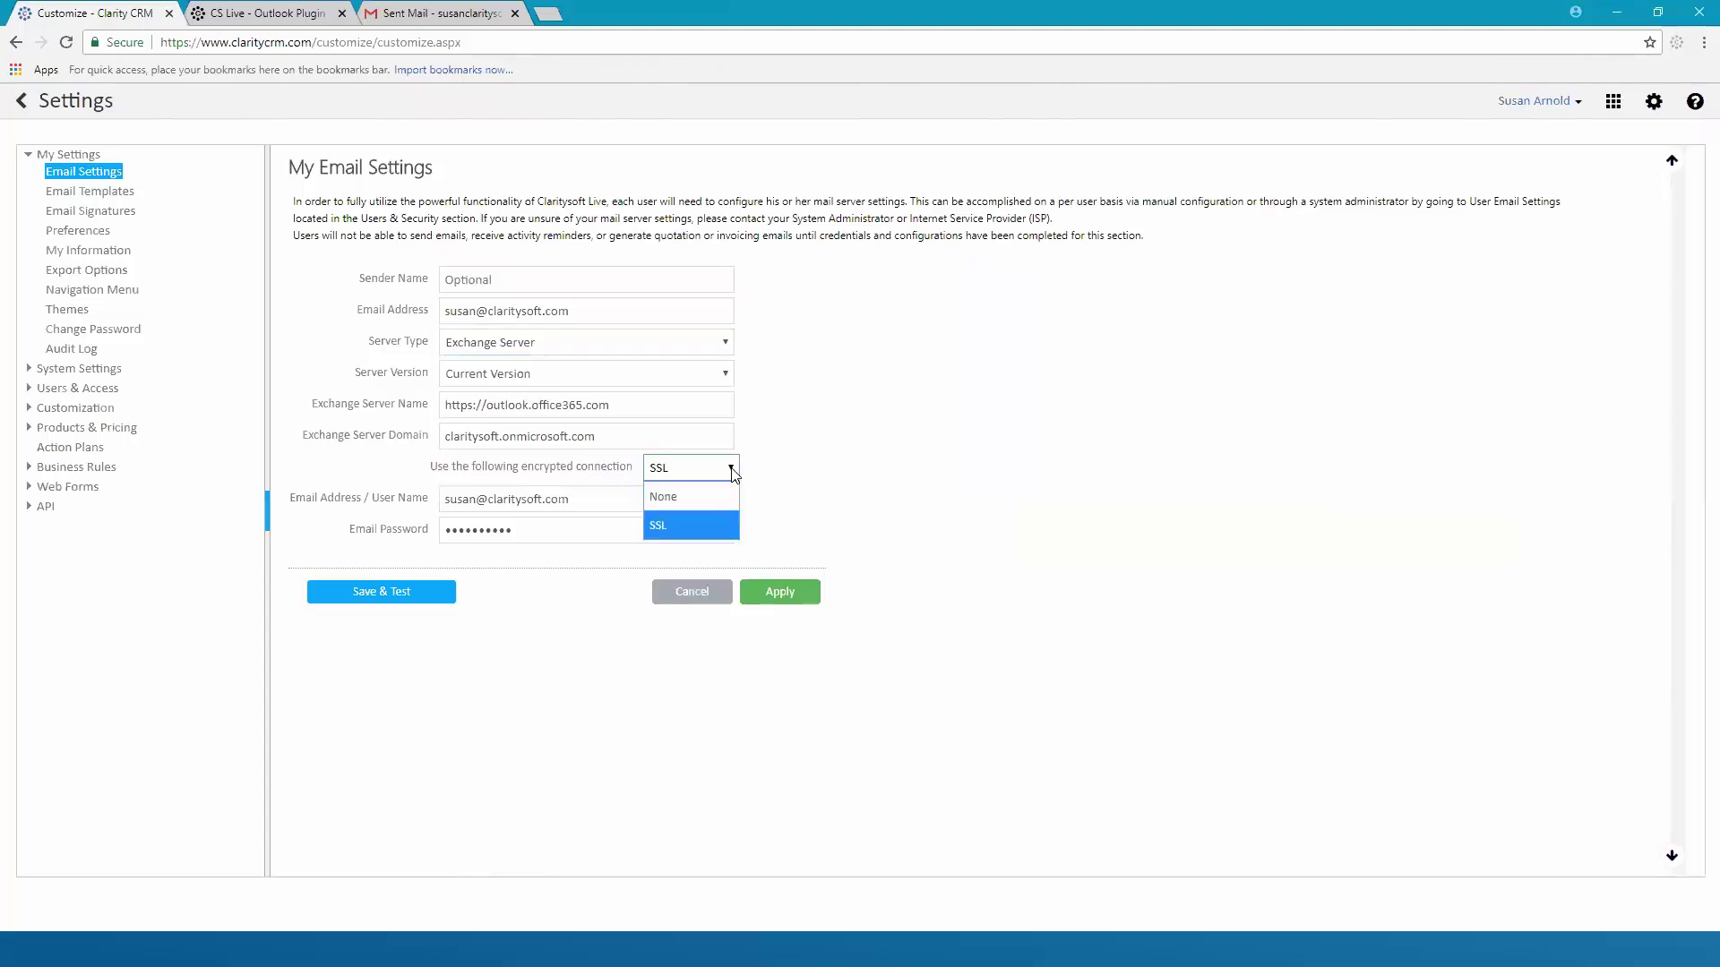
pyautogui.click(685, 470)
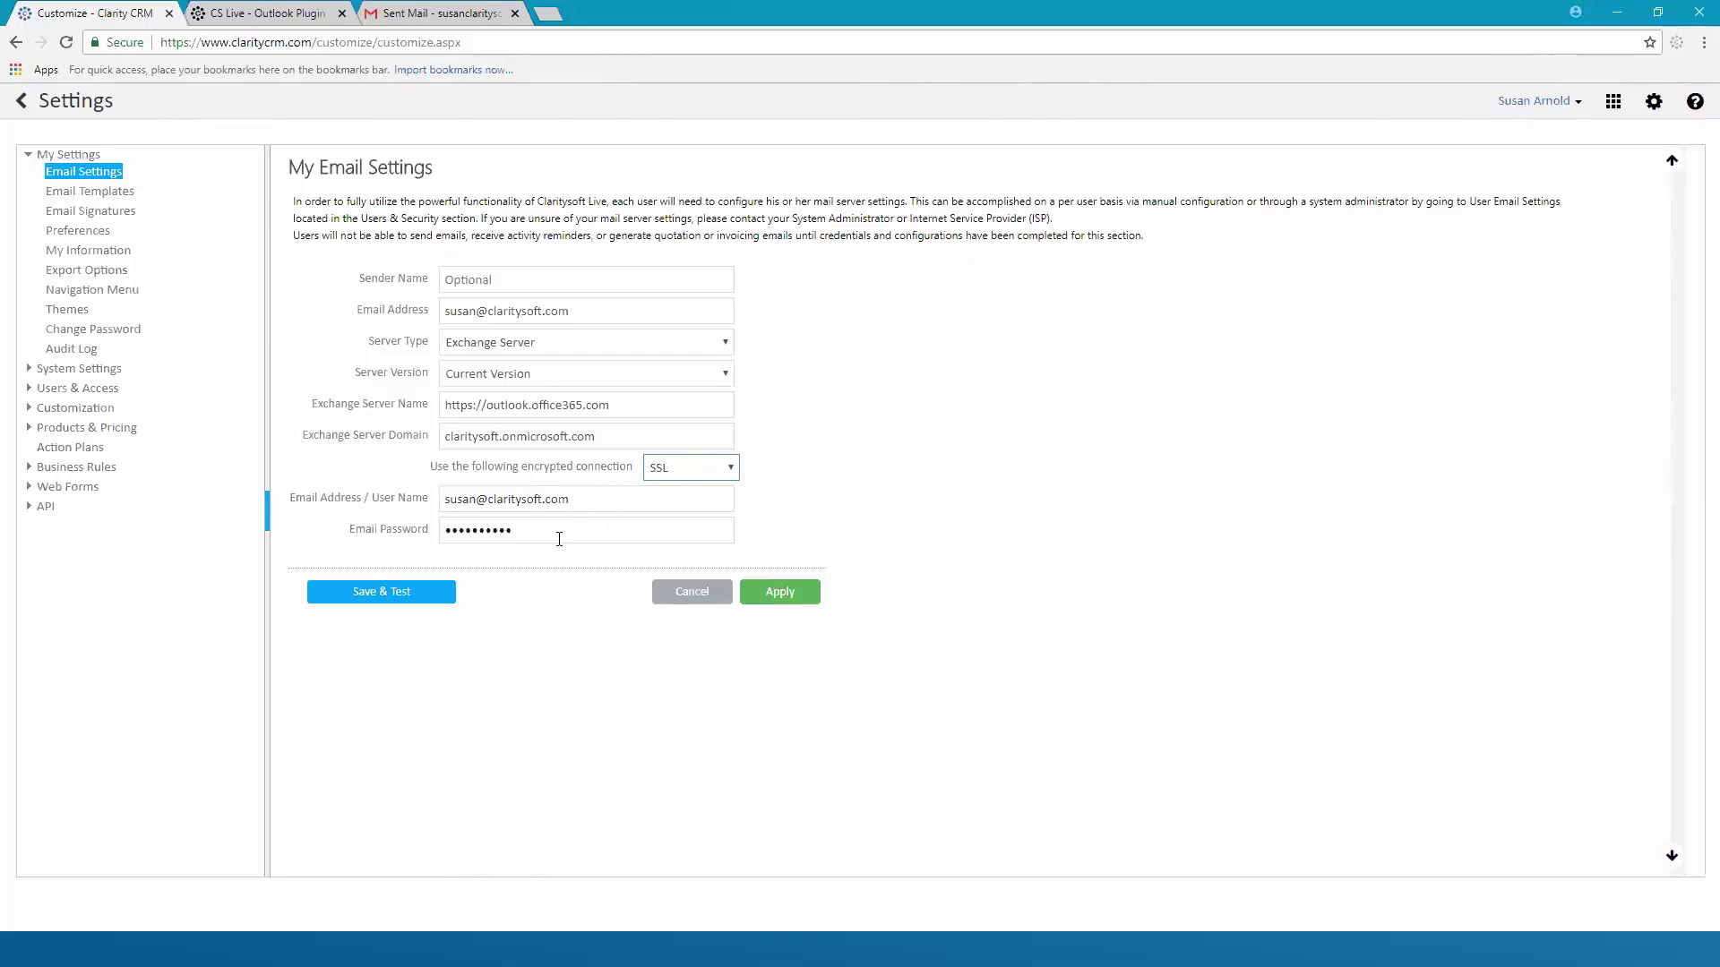
# Apply, then save and test the Exchange Server settings, dismiss both confirmations, and return to Contacts
pyautogui.click(801, 604)
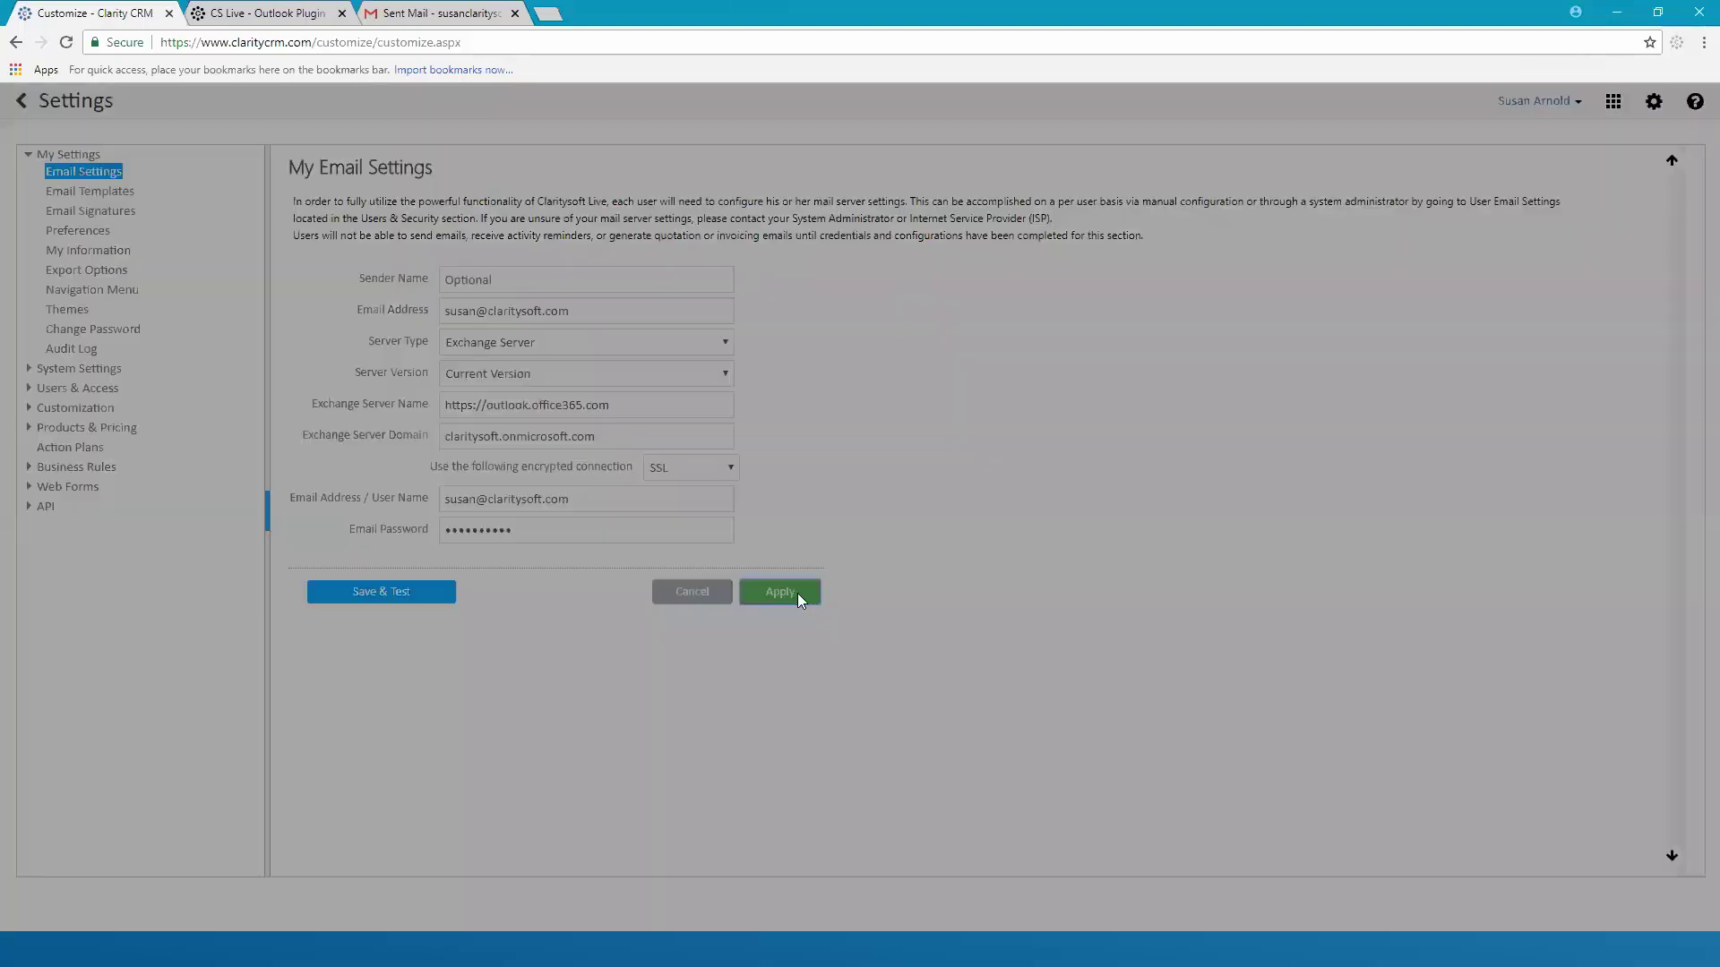
pyautogui.click(957, 543)
pyautogui.click(366, 601)
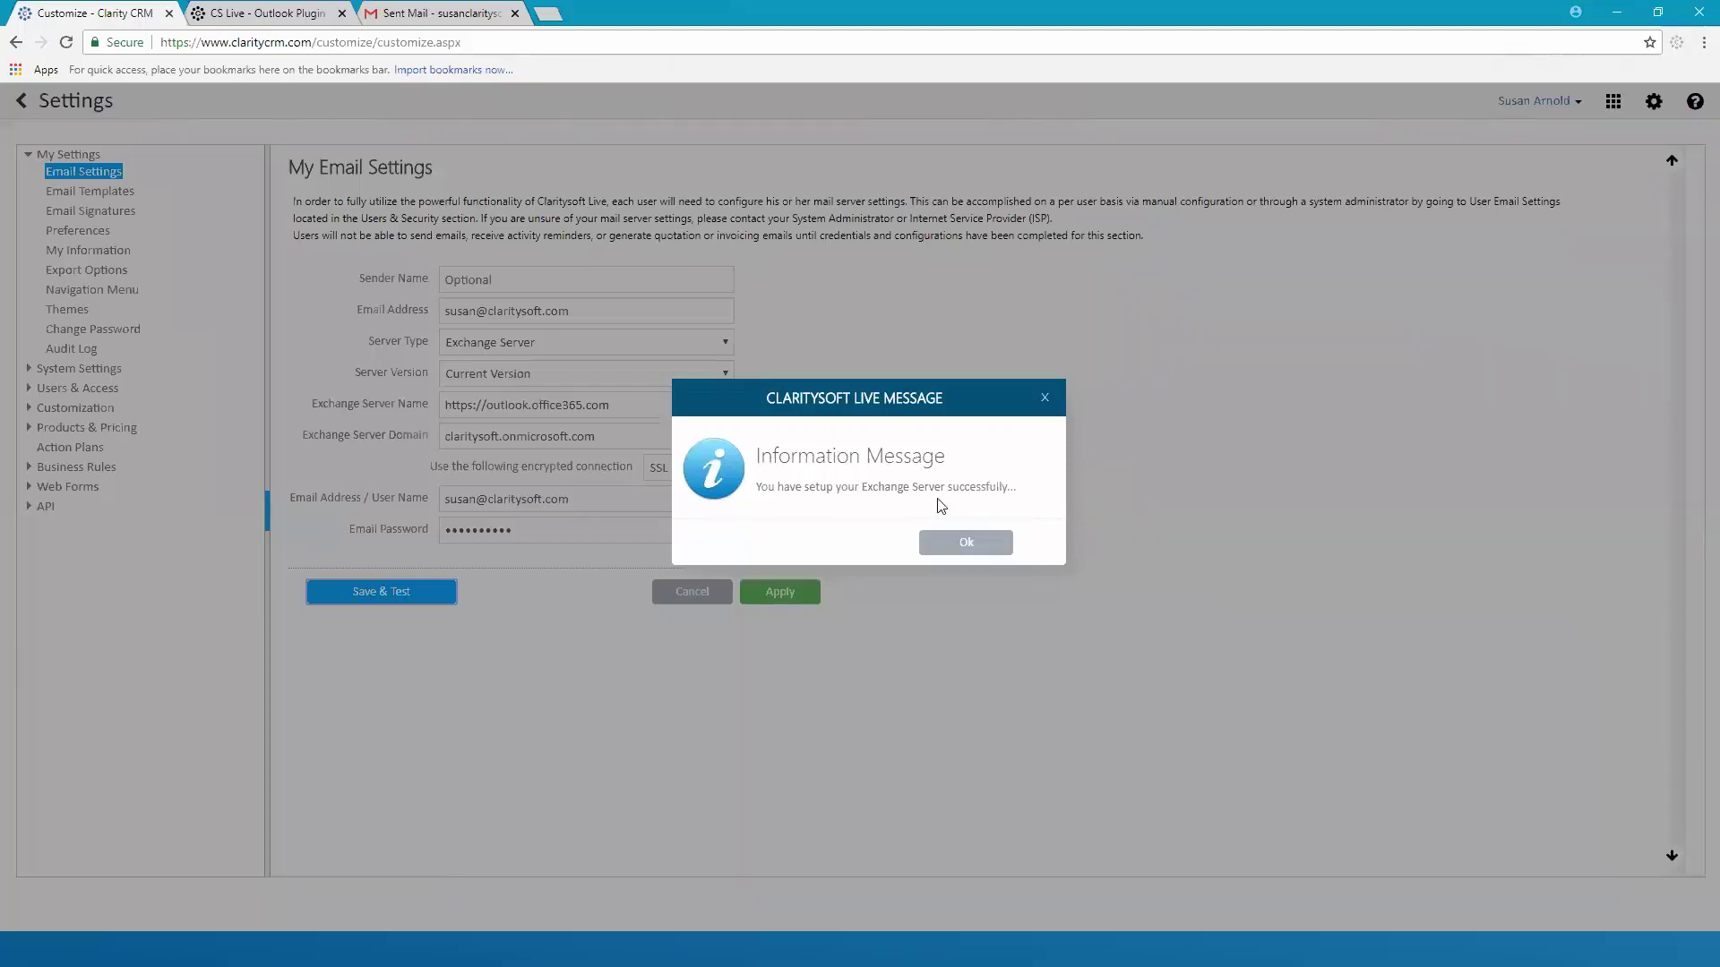
pyautogui.click(964, 543)
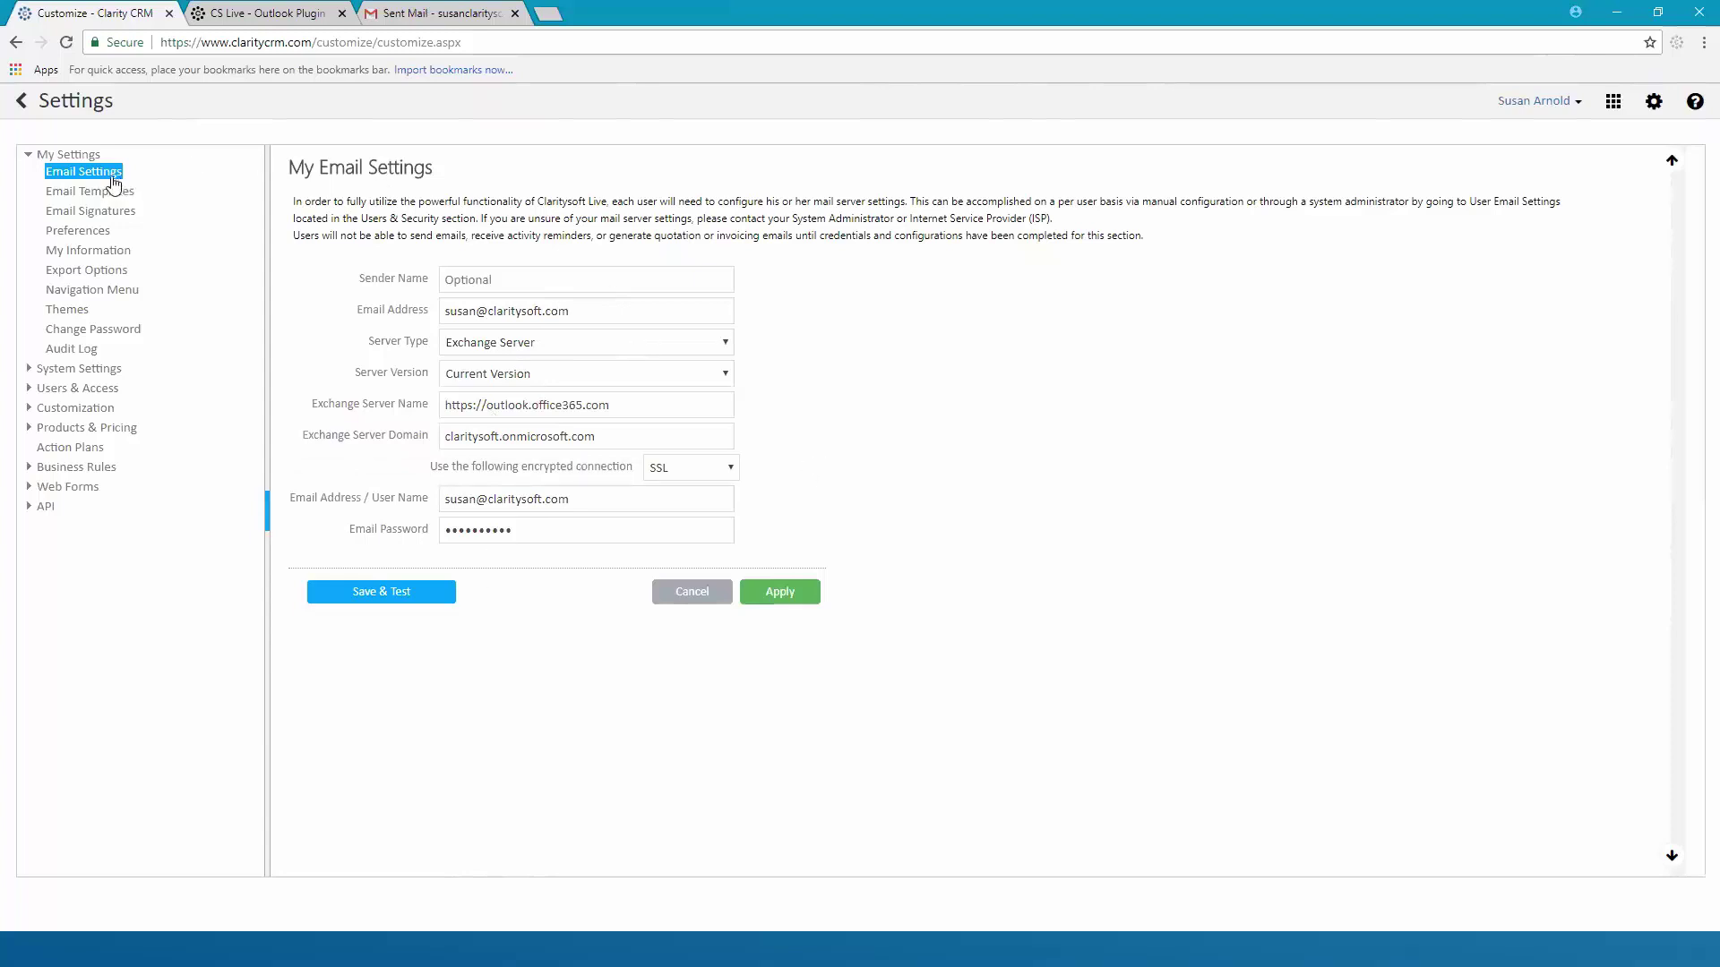
pyautogui.click(27, 106)
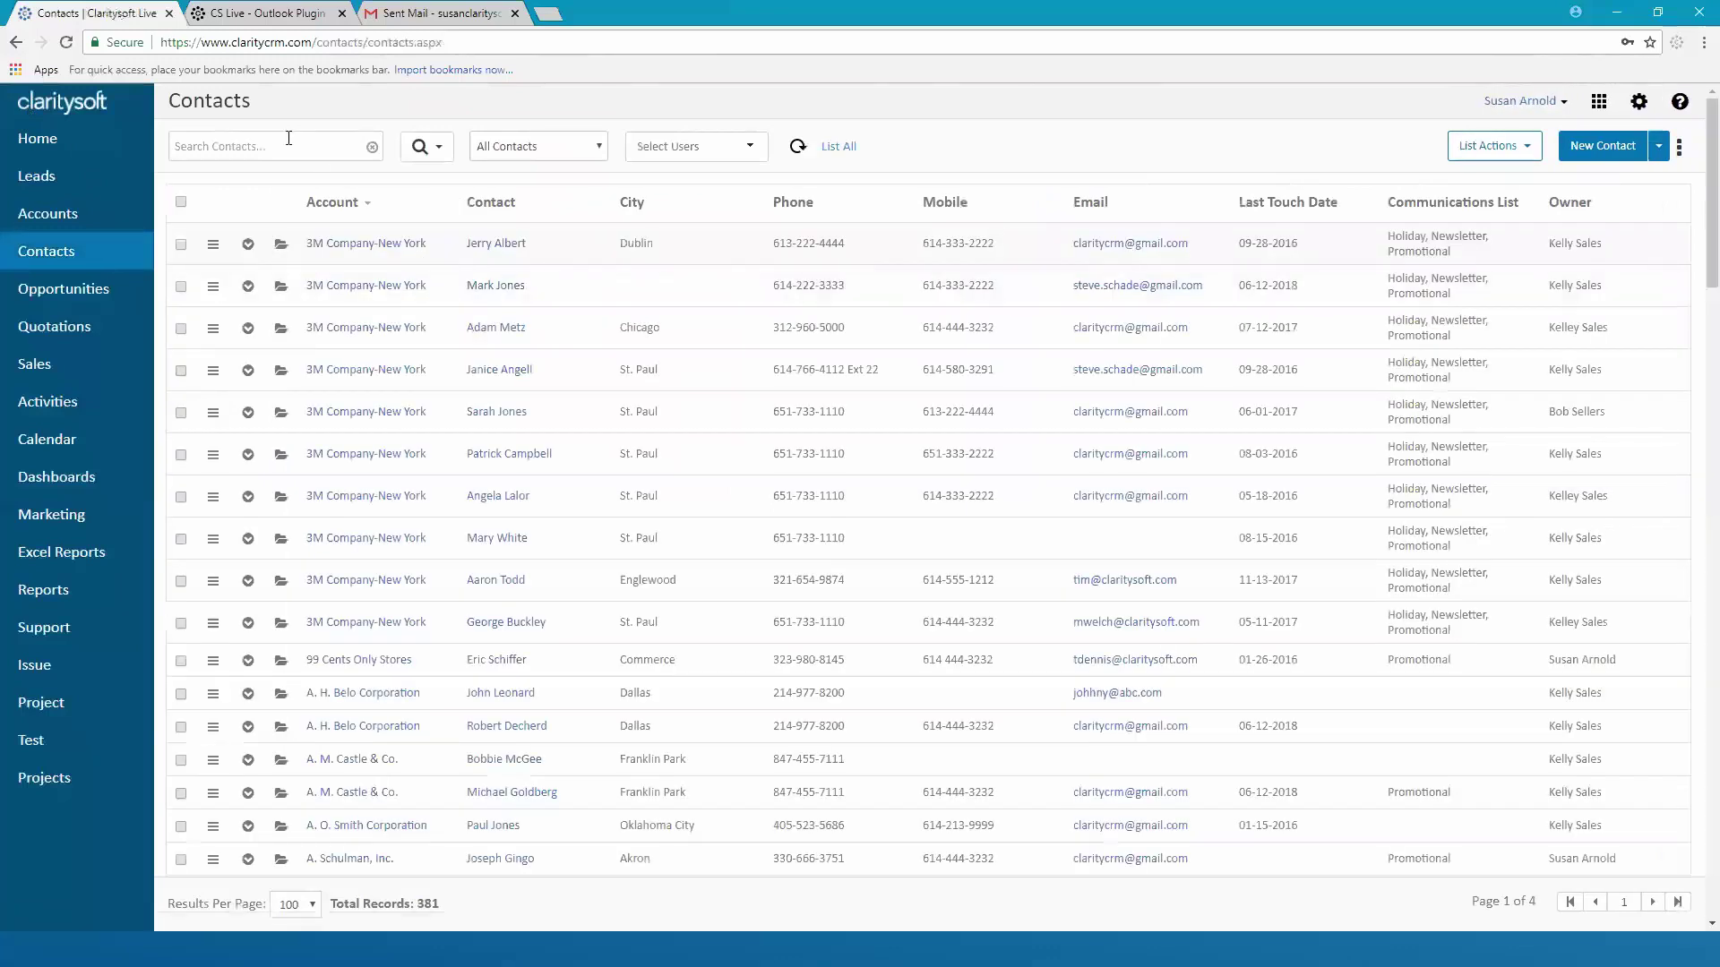
# Search contacts by the contact's first name and collapse the matching Claritysoft LLC contact's activity panel
pyautogui.click(293, 147)
pyautogui.write('susan')
pyautogui.press('Return')
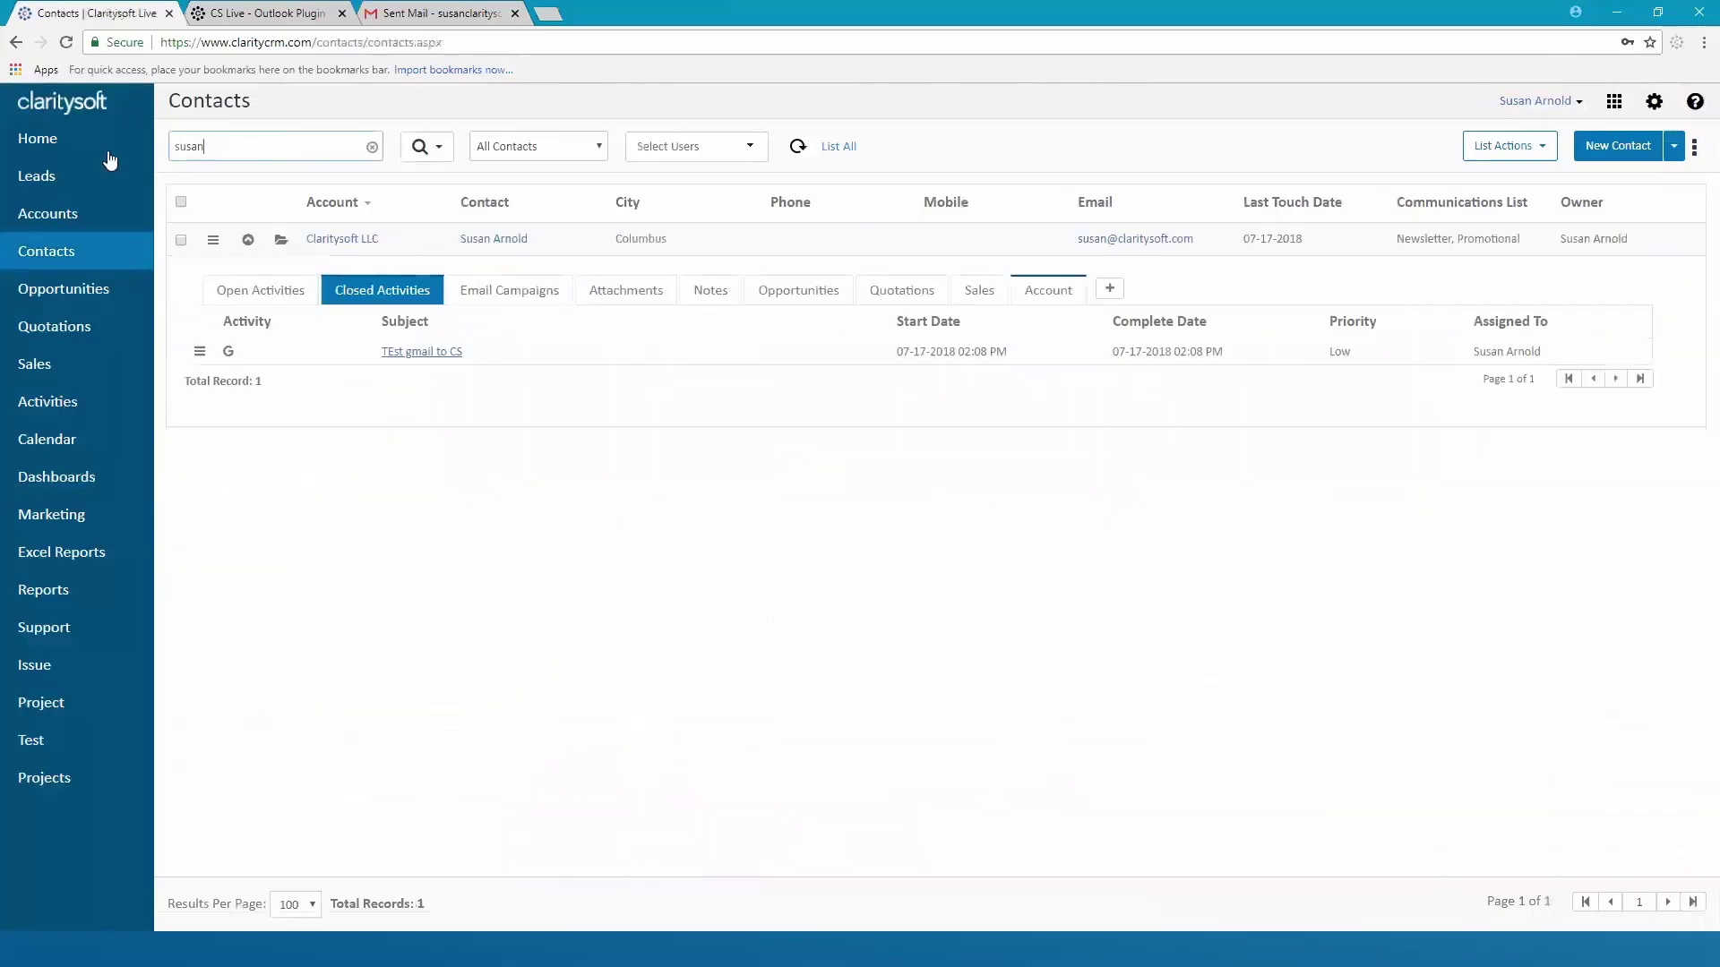
pyautogui.click(247, 240)
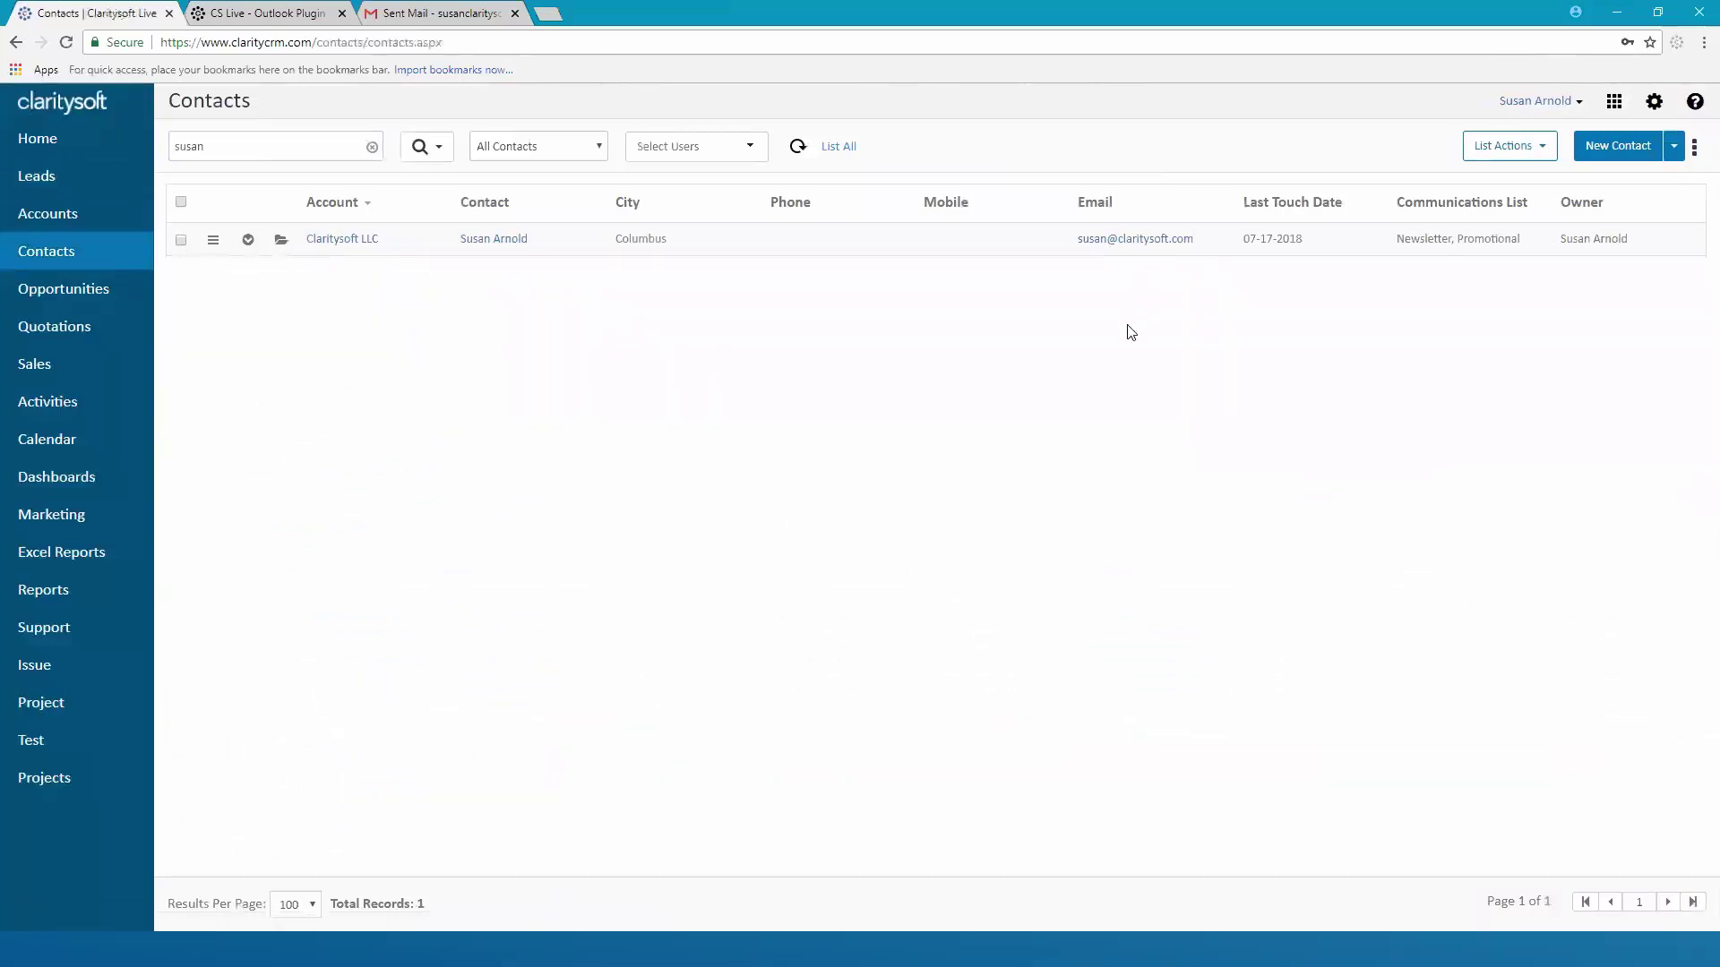
# Start a new email to the contact with subject 'Email from CS'
pyautogui.click(1129, 243)
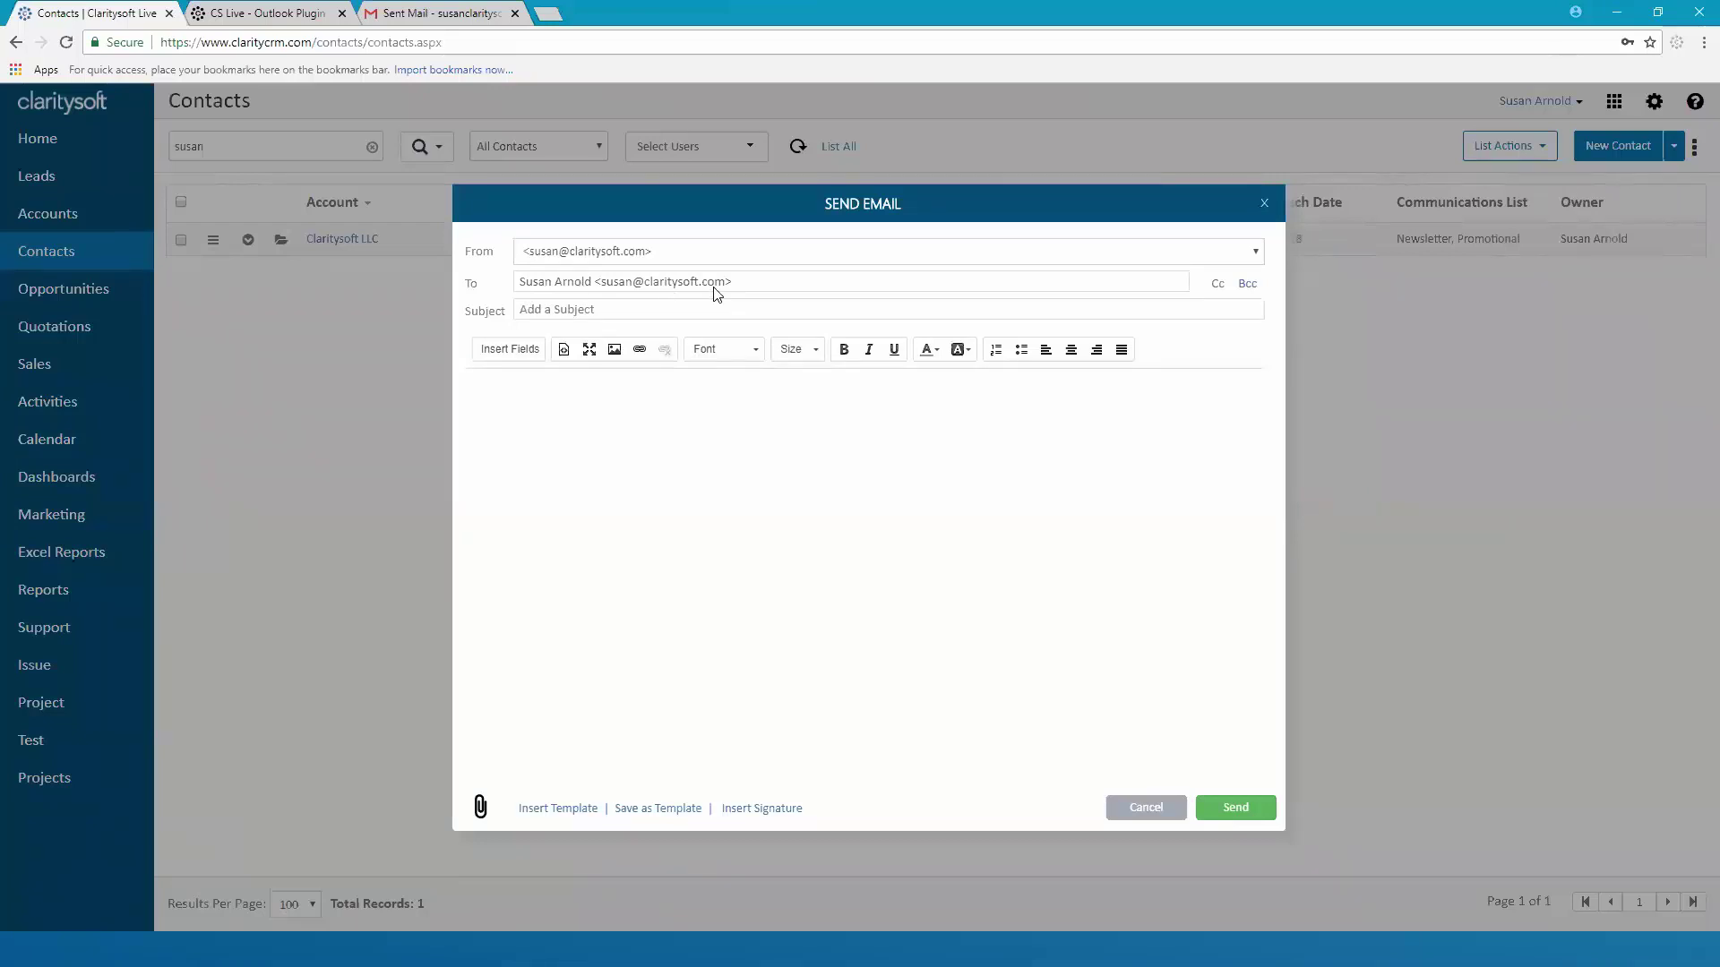
pyautogui.click(644, 315)
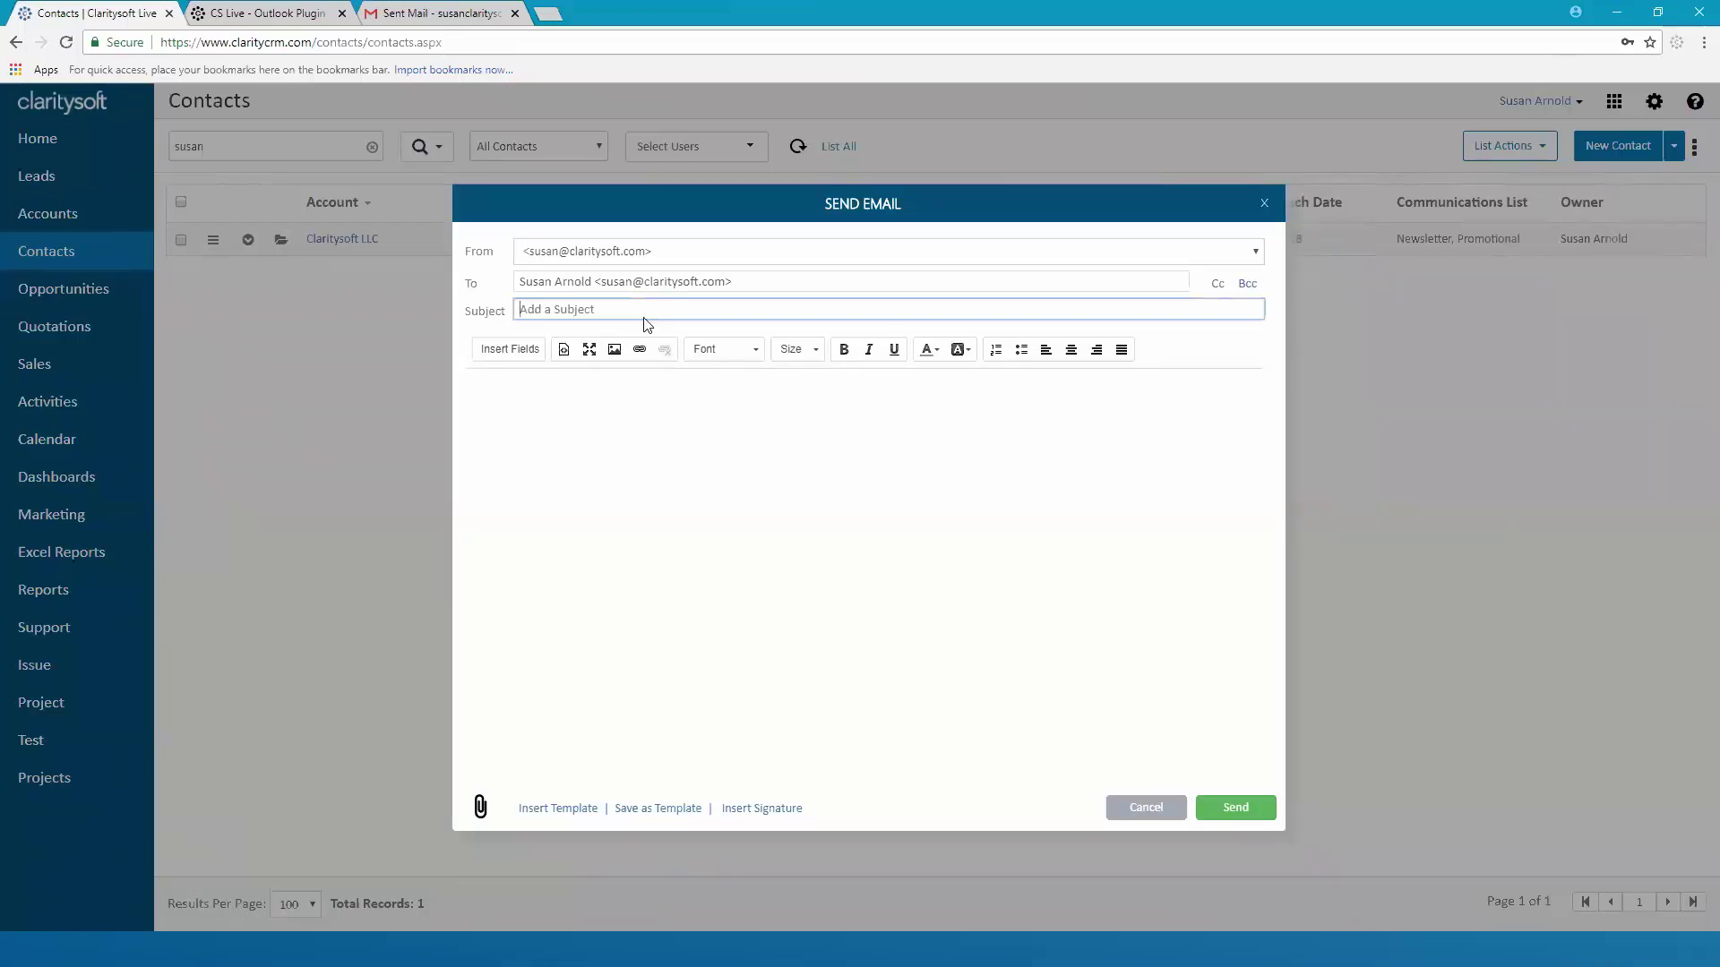
pyautogui.write('Email from CS')
# Write the body 'Hello,' and 'This is a test email sent from Claritysoft', plus blank lines below
pyautogui.click(499, 387)
pyautogui.write('Hello')
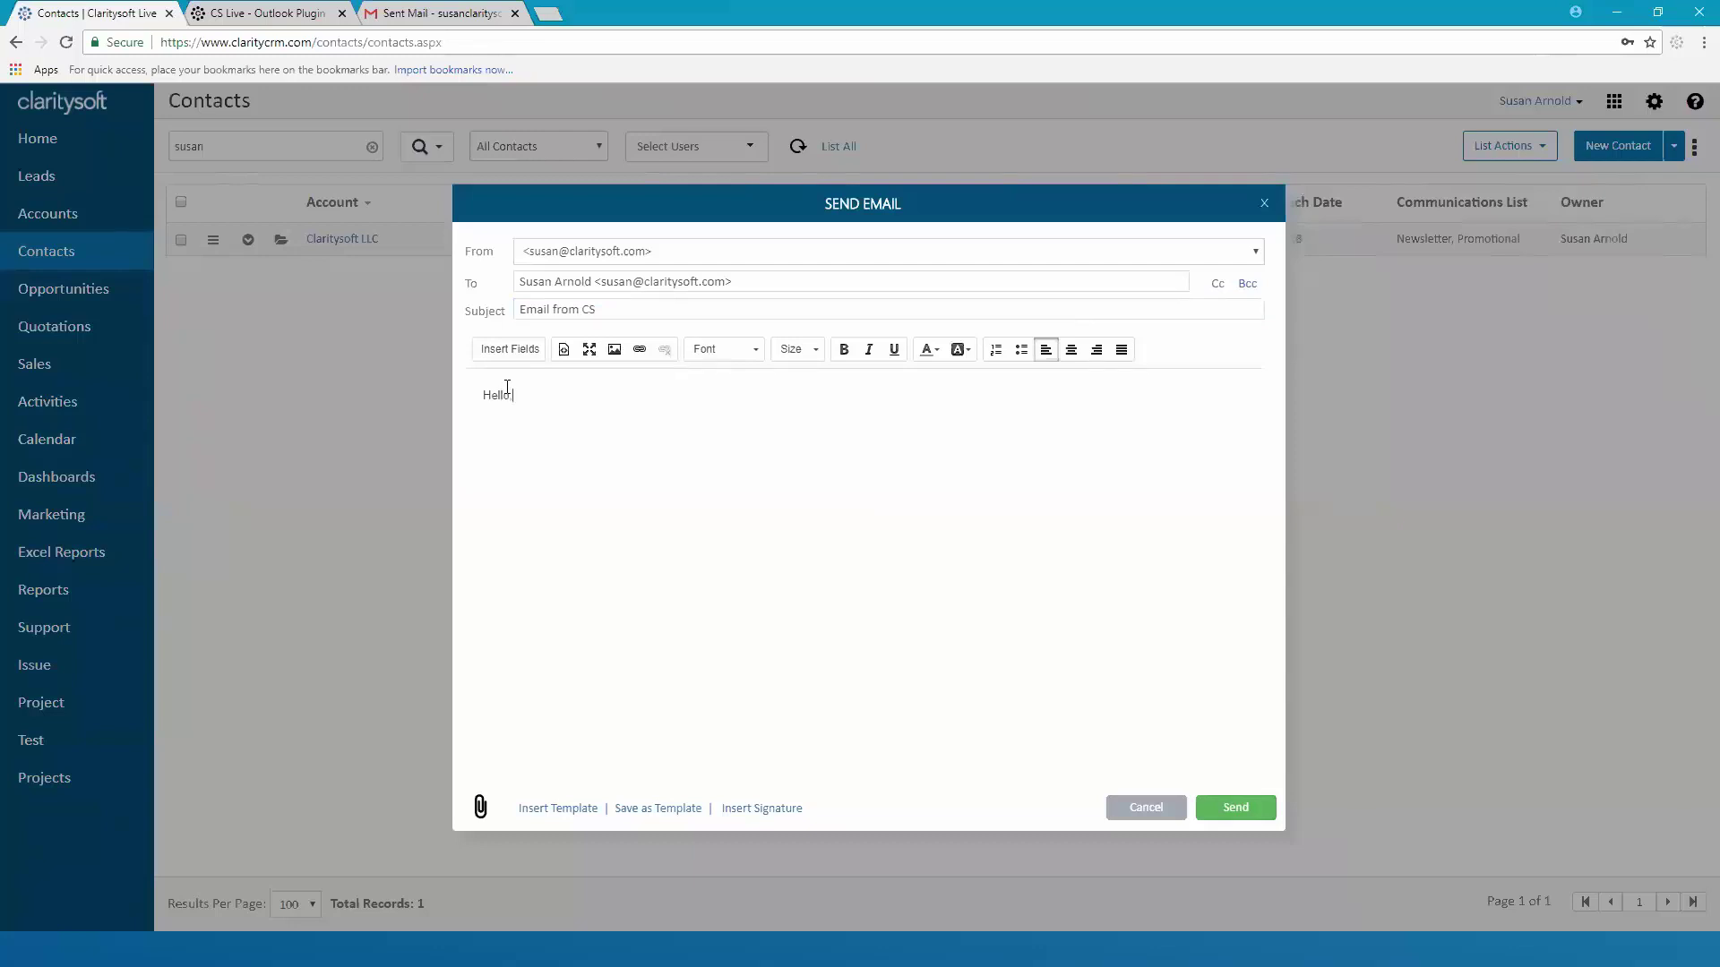
pyautogui.write(',')
pyautogui.press('Return')
pyautogui.write('This is a test emia')
pyautogui.press('BackSpace')
pyautogui.press('BackSpace')
pyautogui.write('ail sent from Claritysoft')
pyautogui.press('Return')
pyautogui.press('Return')
# Insert the saved signature and add the recipient's first name after 'Hello,'
pyautogui.click(761, 811)
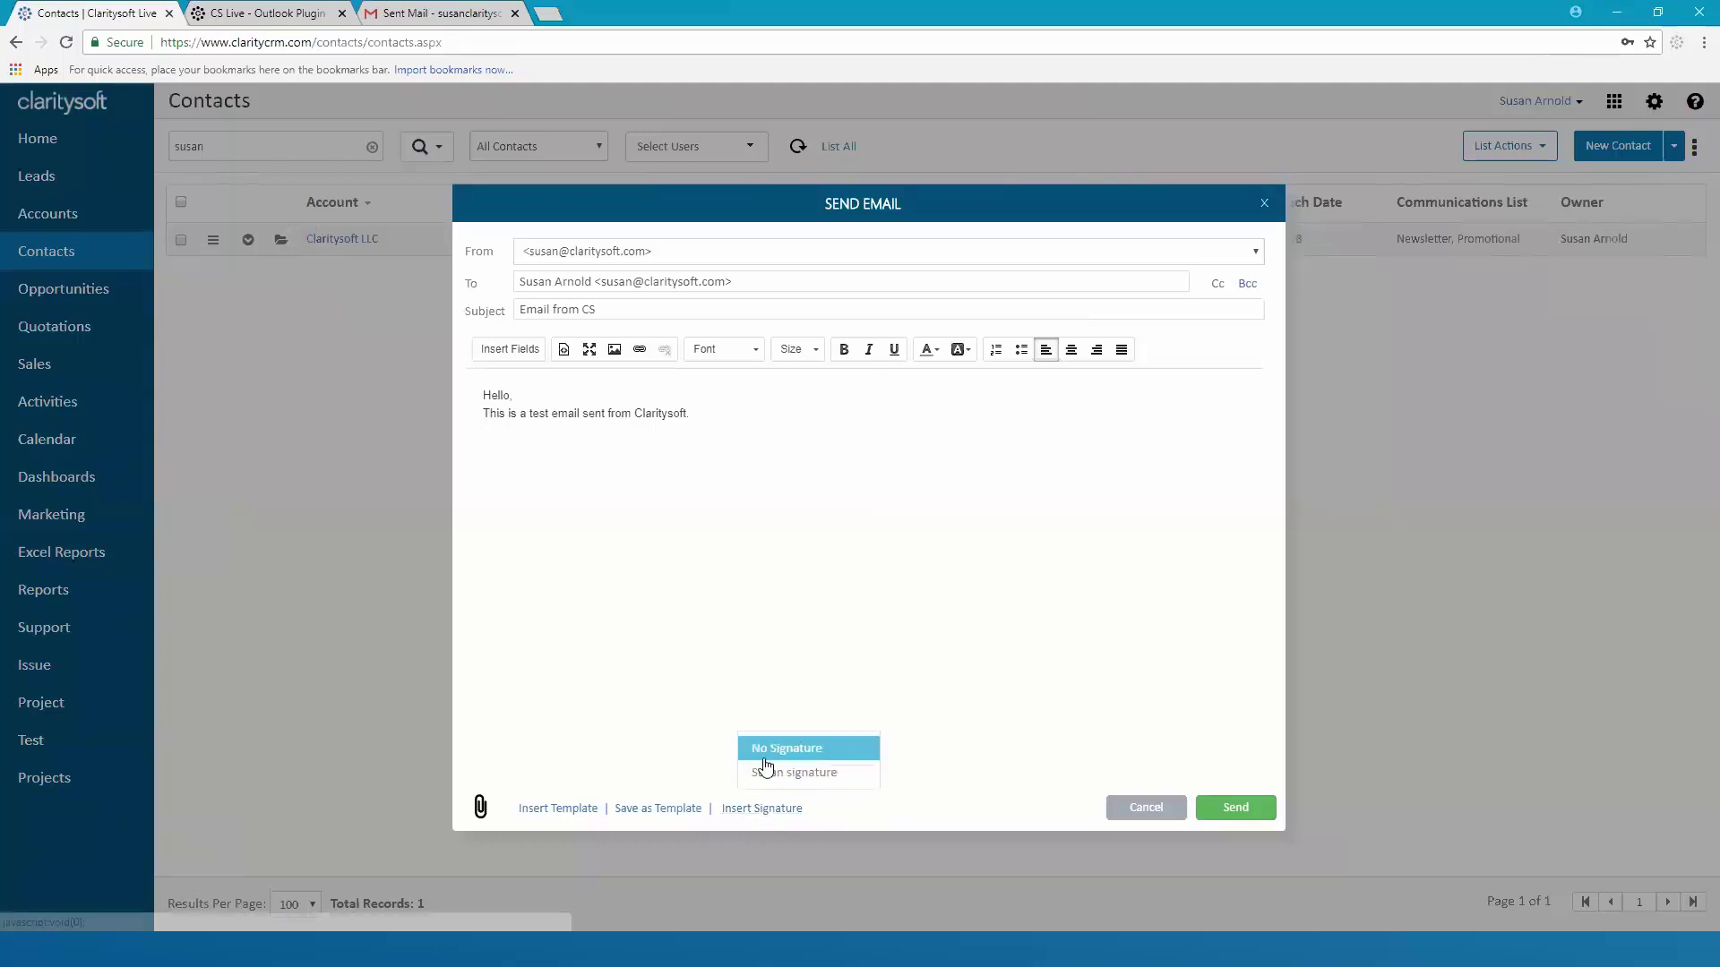
pyautogui.click(768, 776)
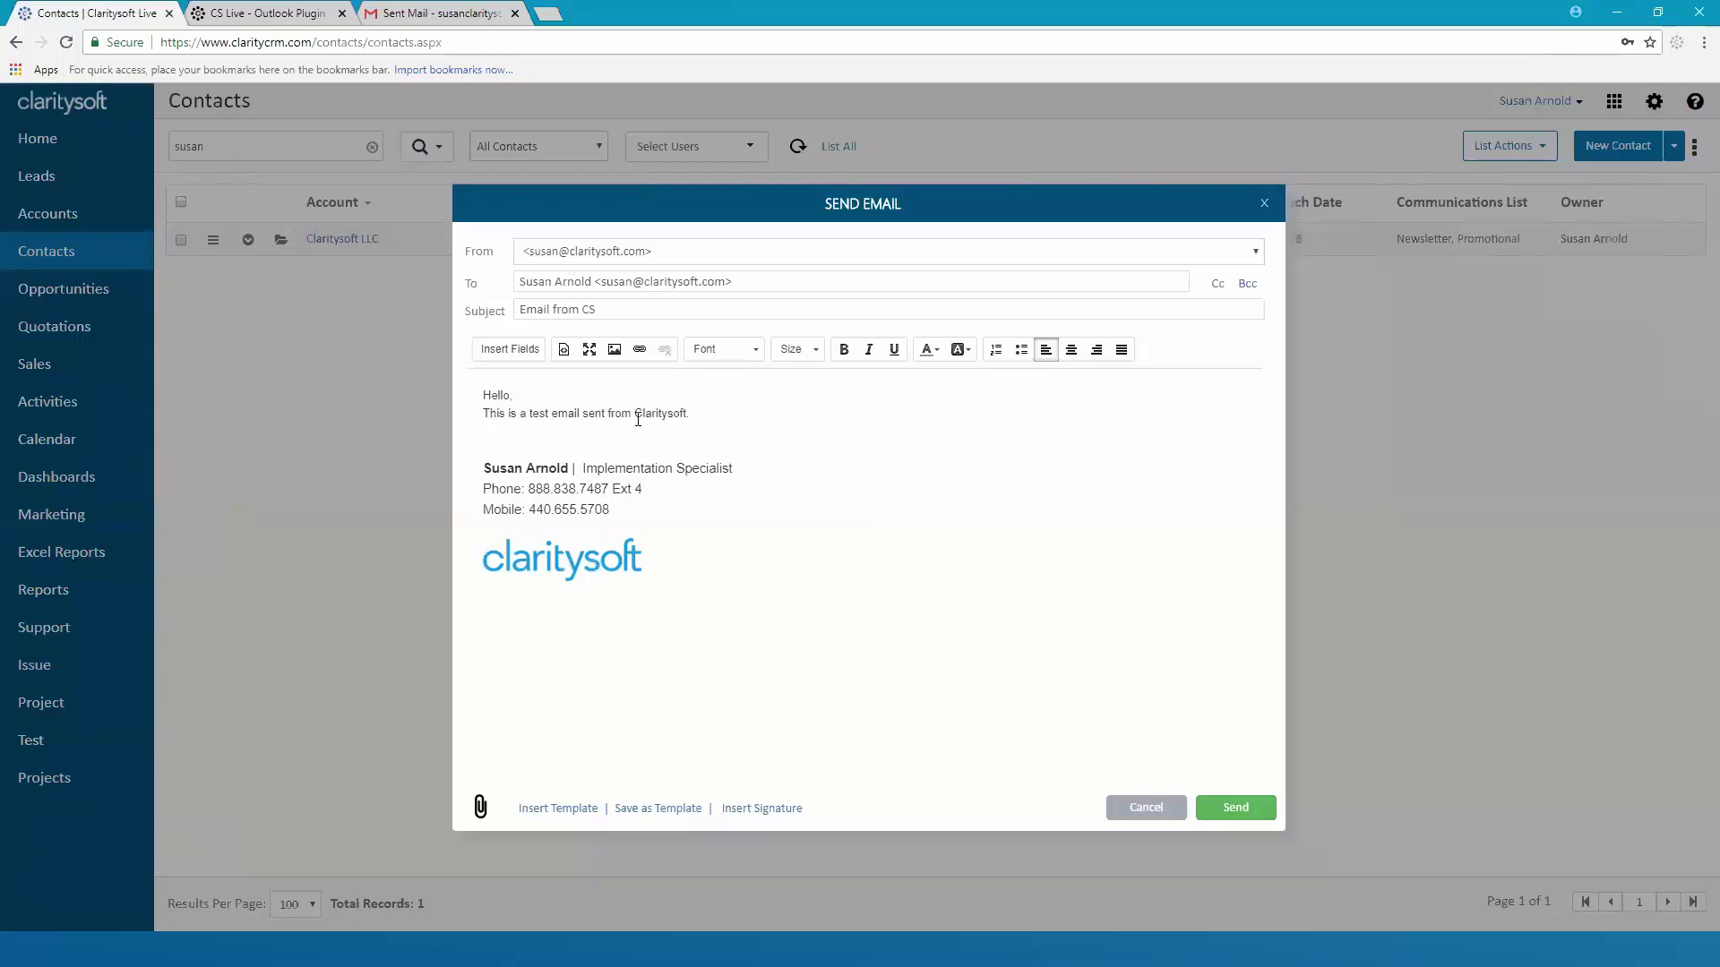
pyautogui.write('Susan,')
# Send the email, confirm it under the contact's Closed Activities, then collapse the row
pyautogui.click(1243, 810)
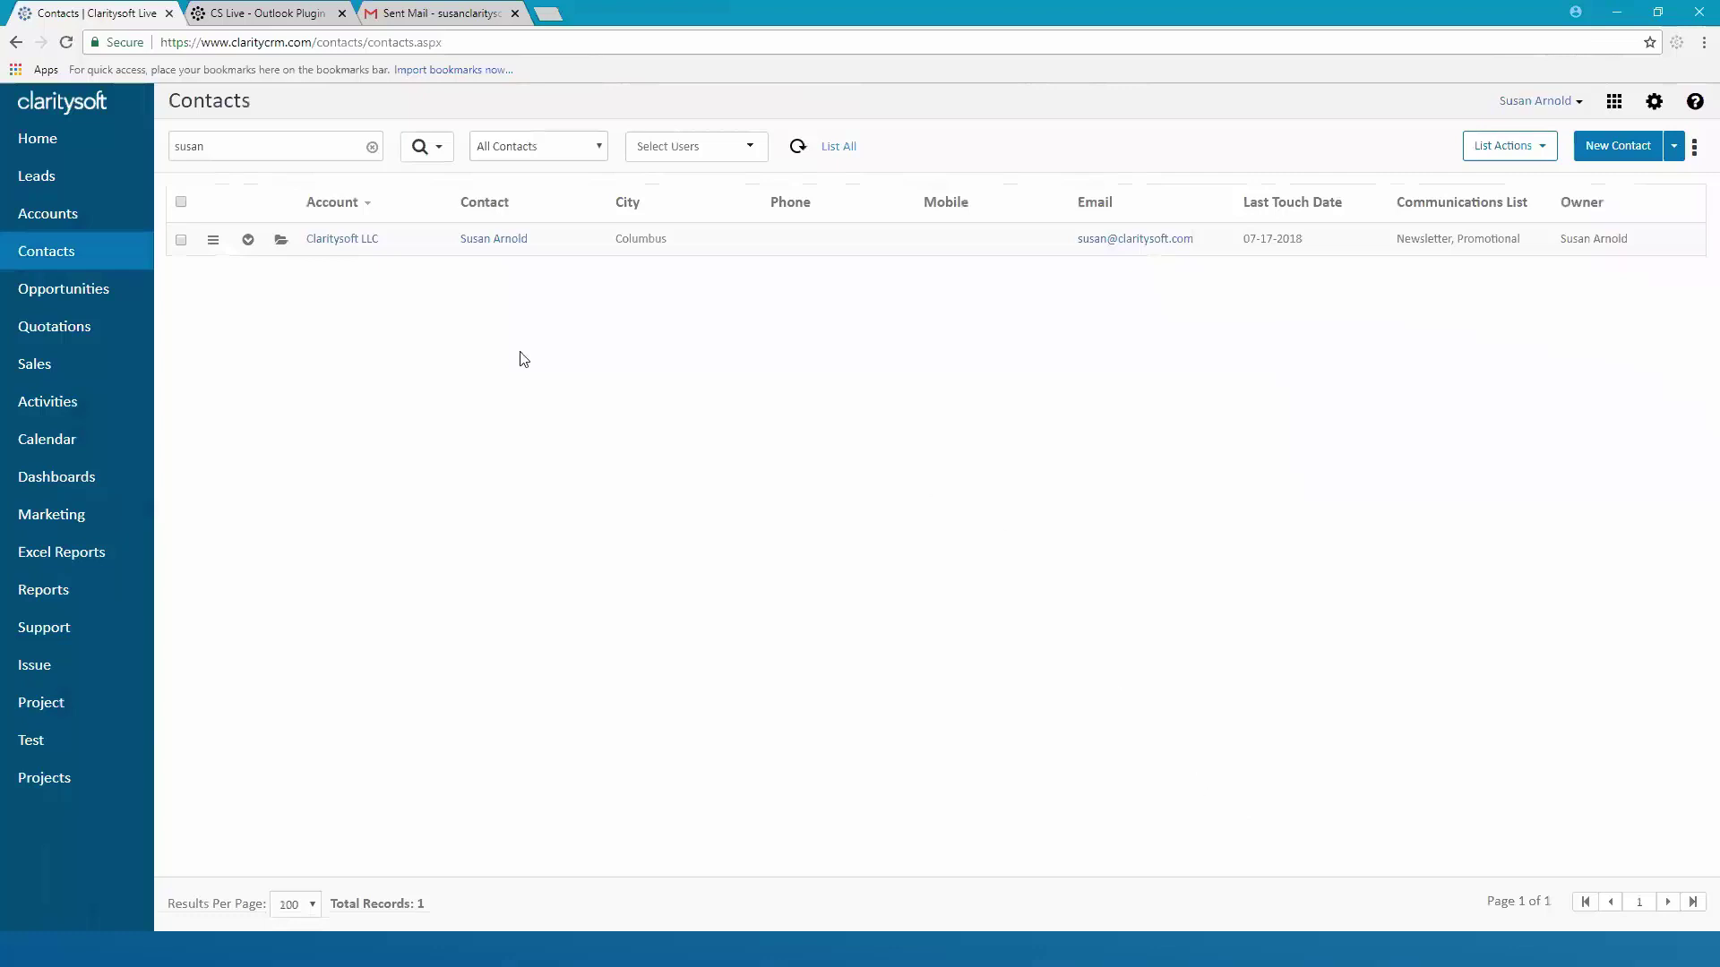
pyautogui.click(247, 242)
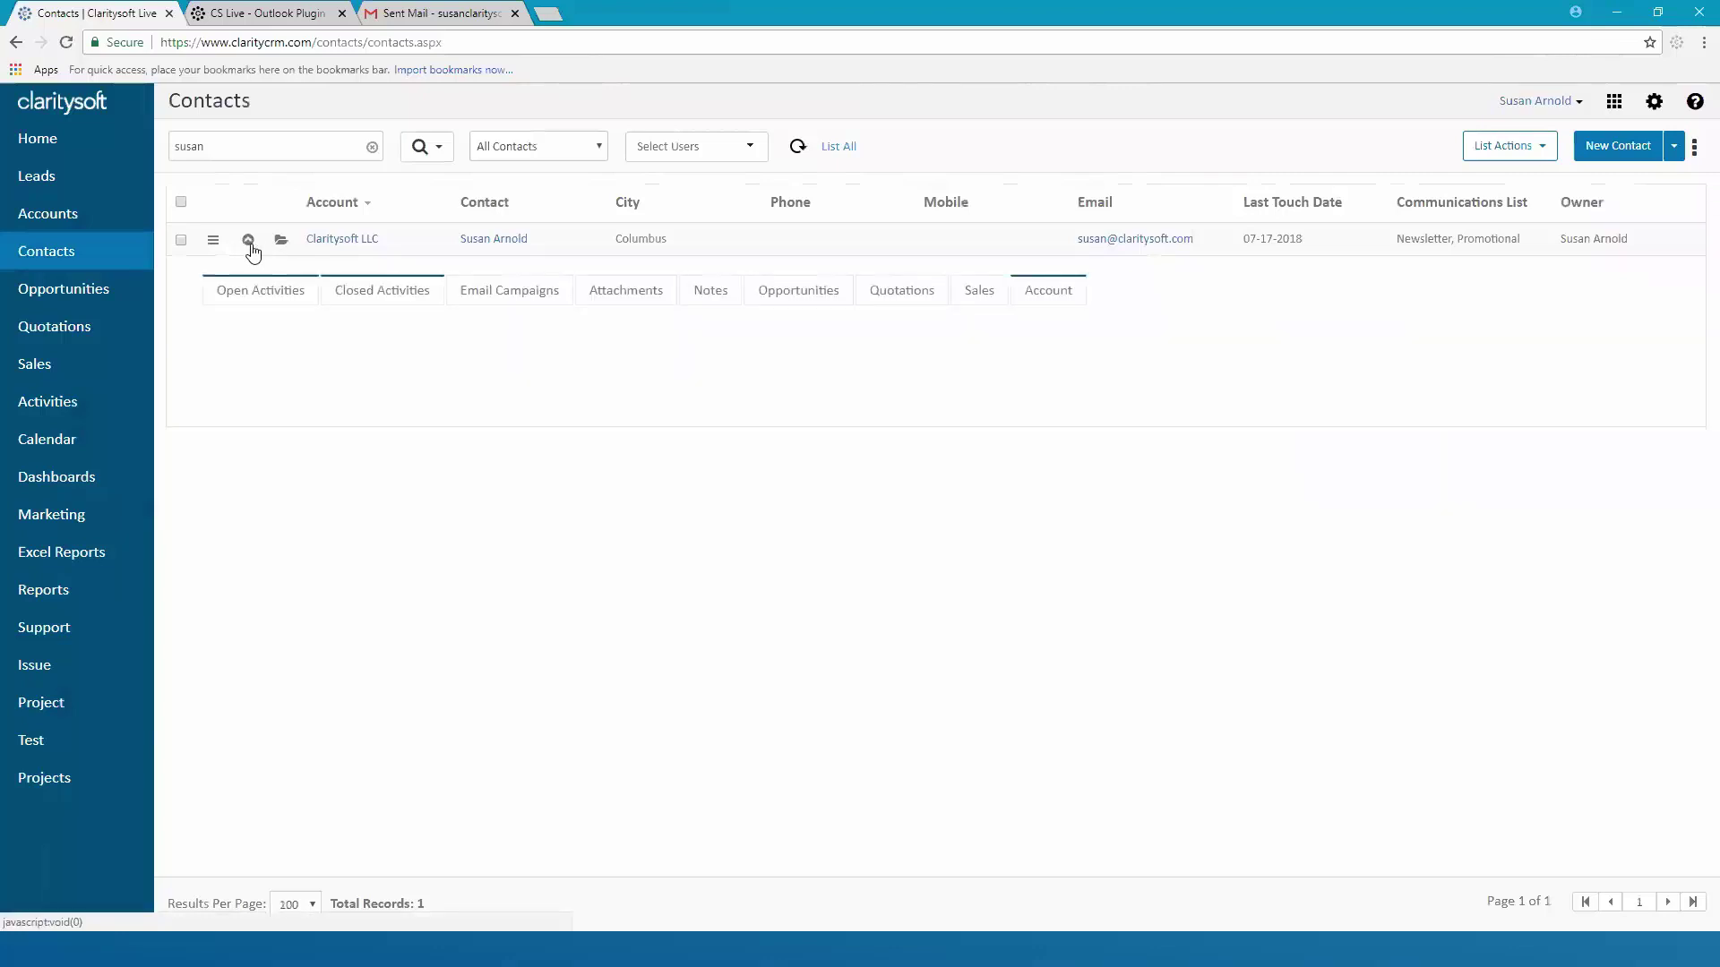
pyautogui.click(374, 295)
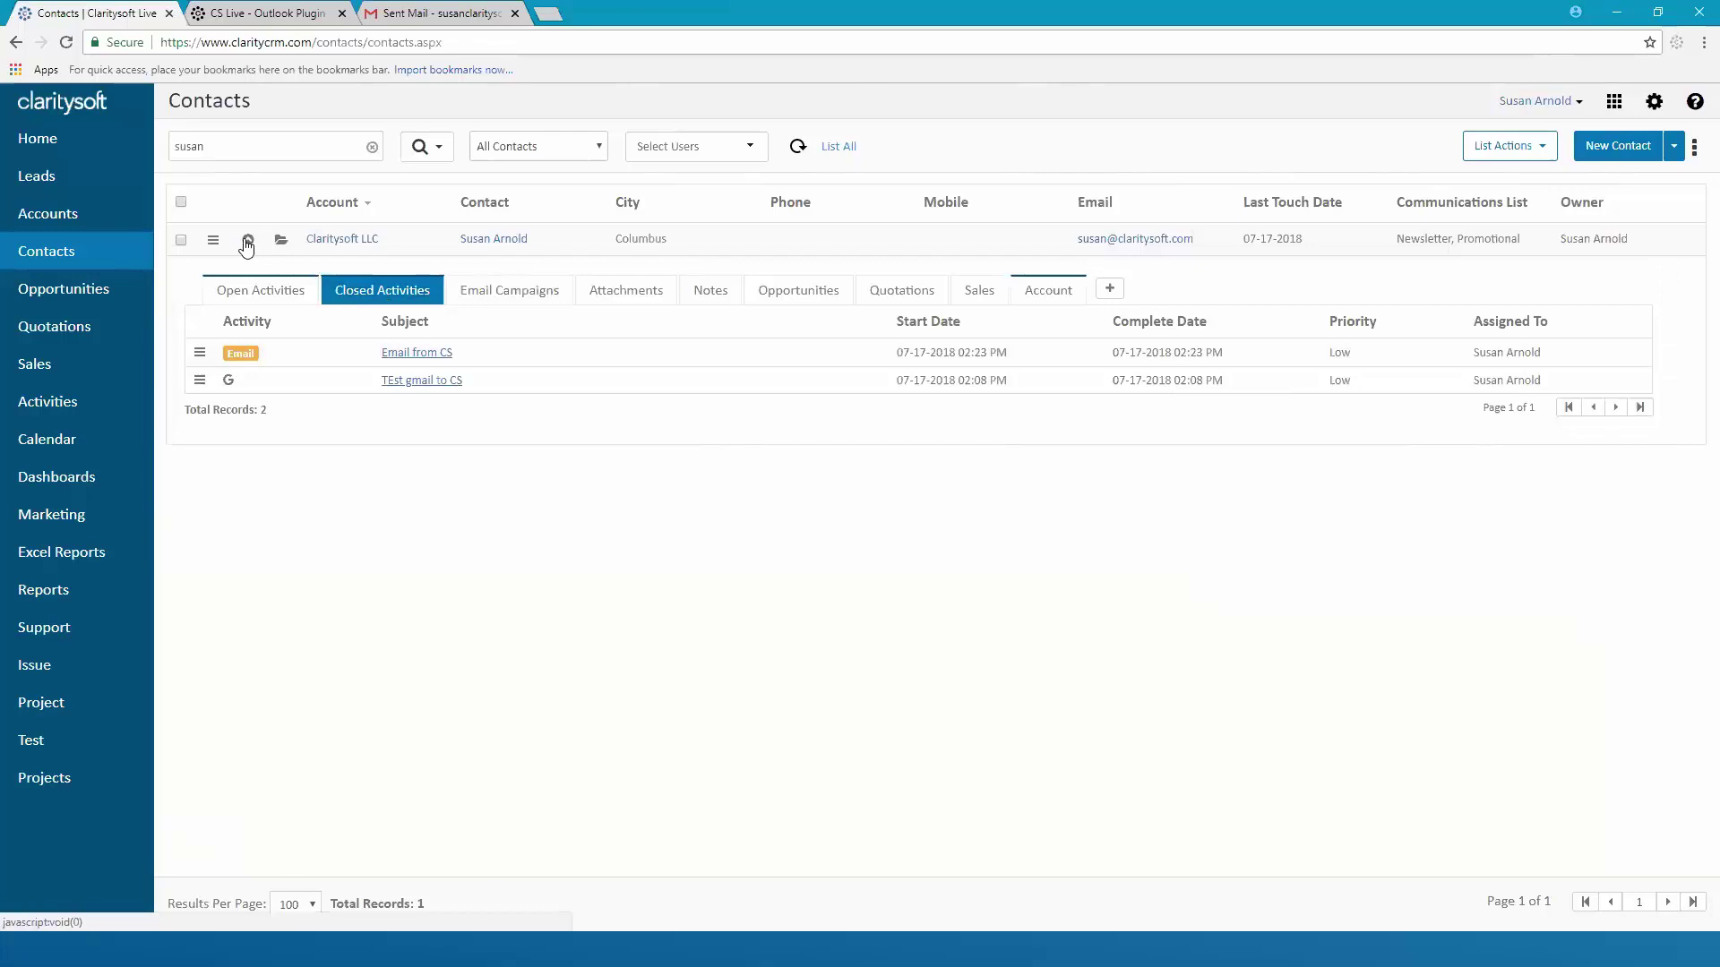
pyautogui.click(247, 240)
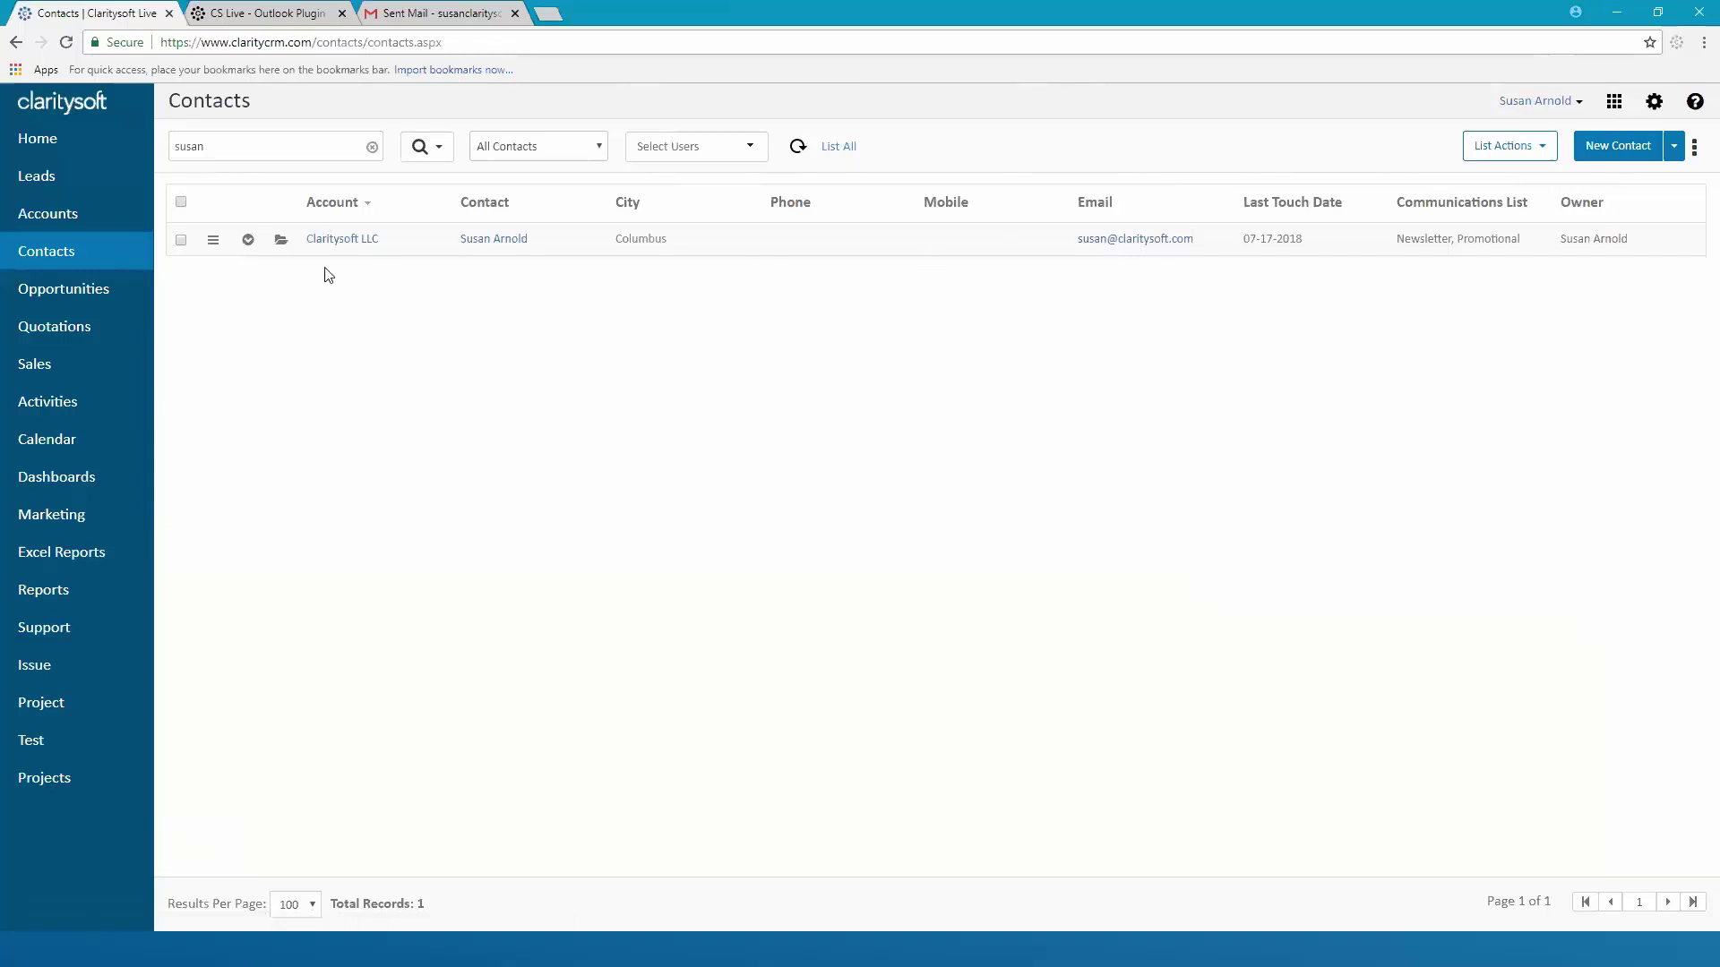
pyautogui.click(215, 242)
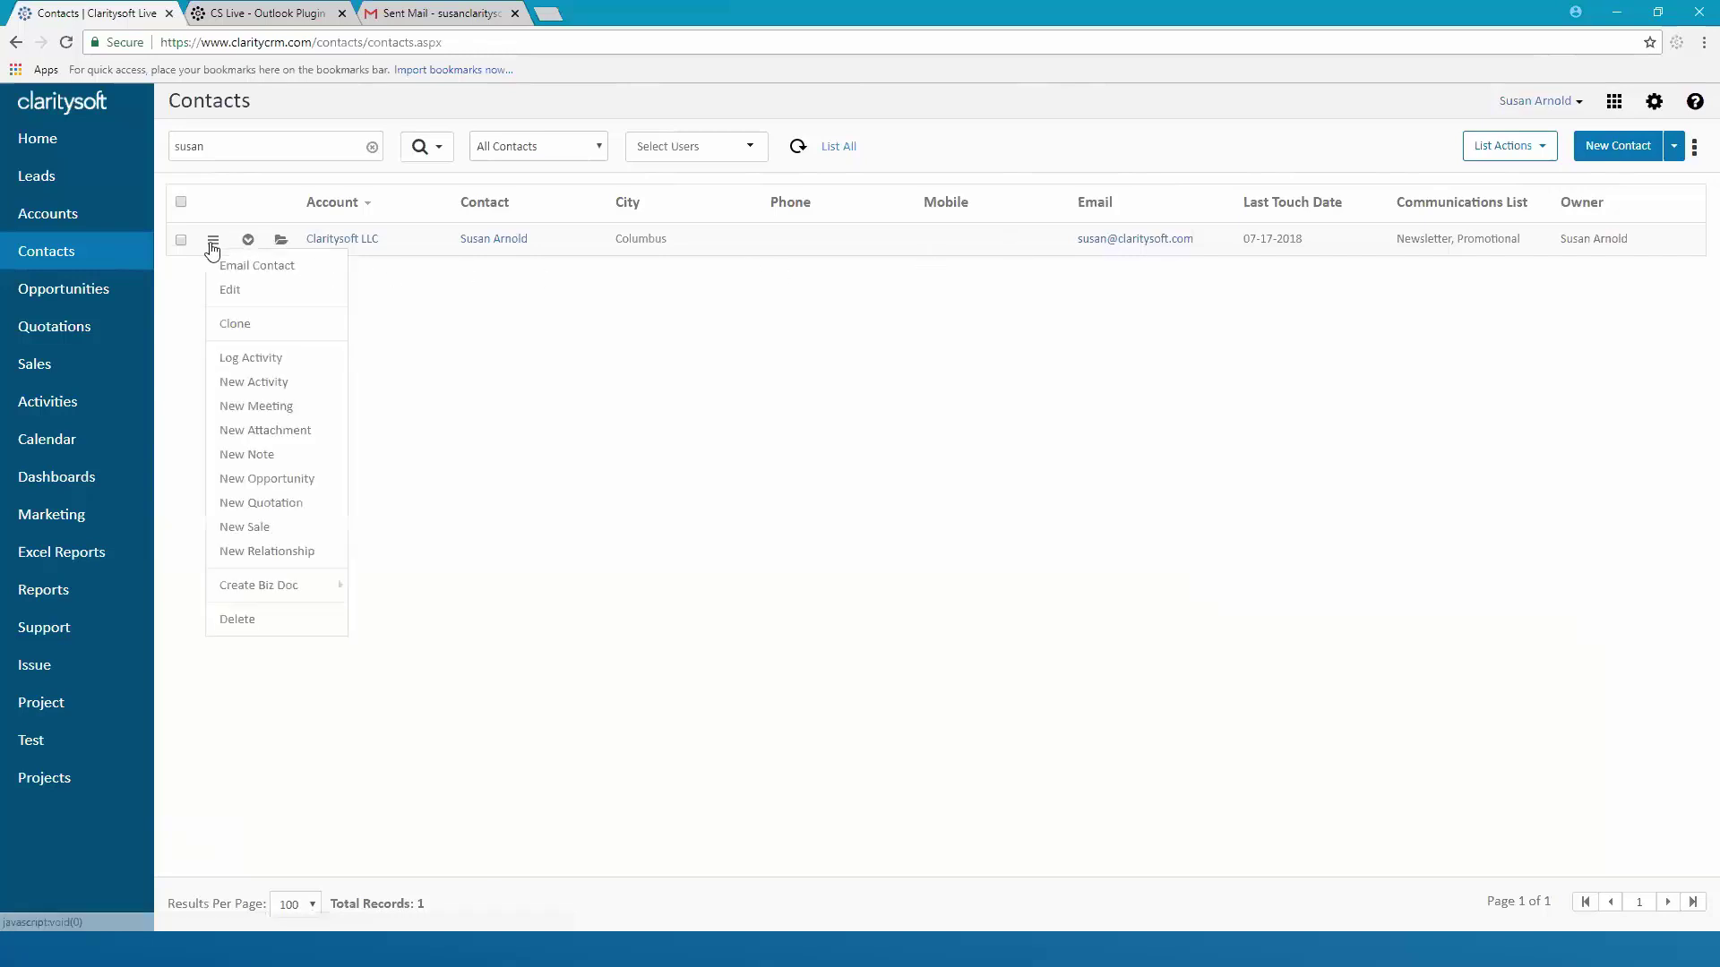
pyautogui.click(273, 268)
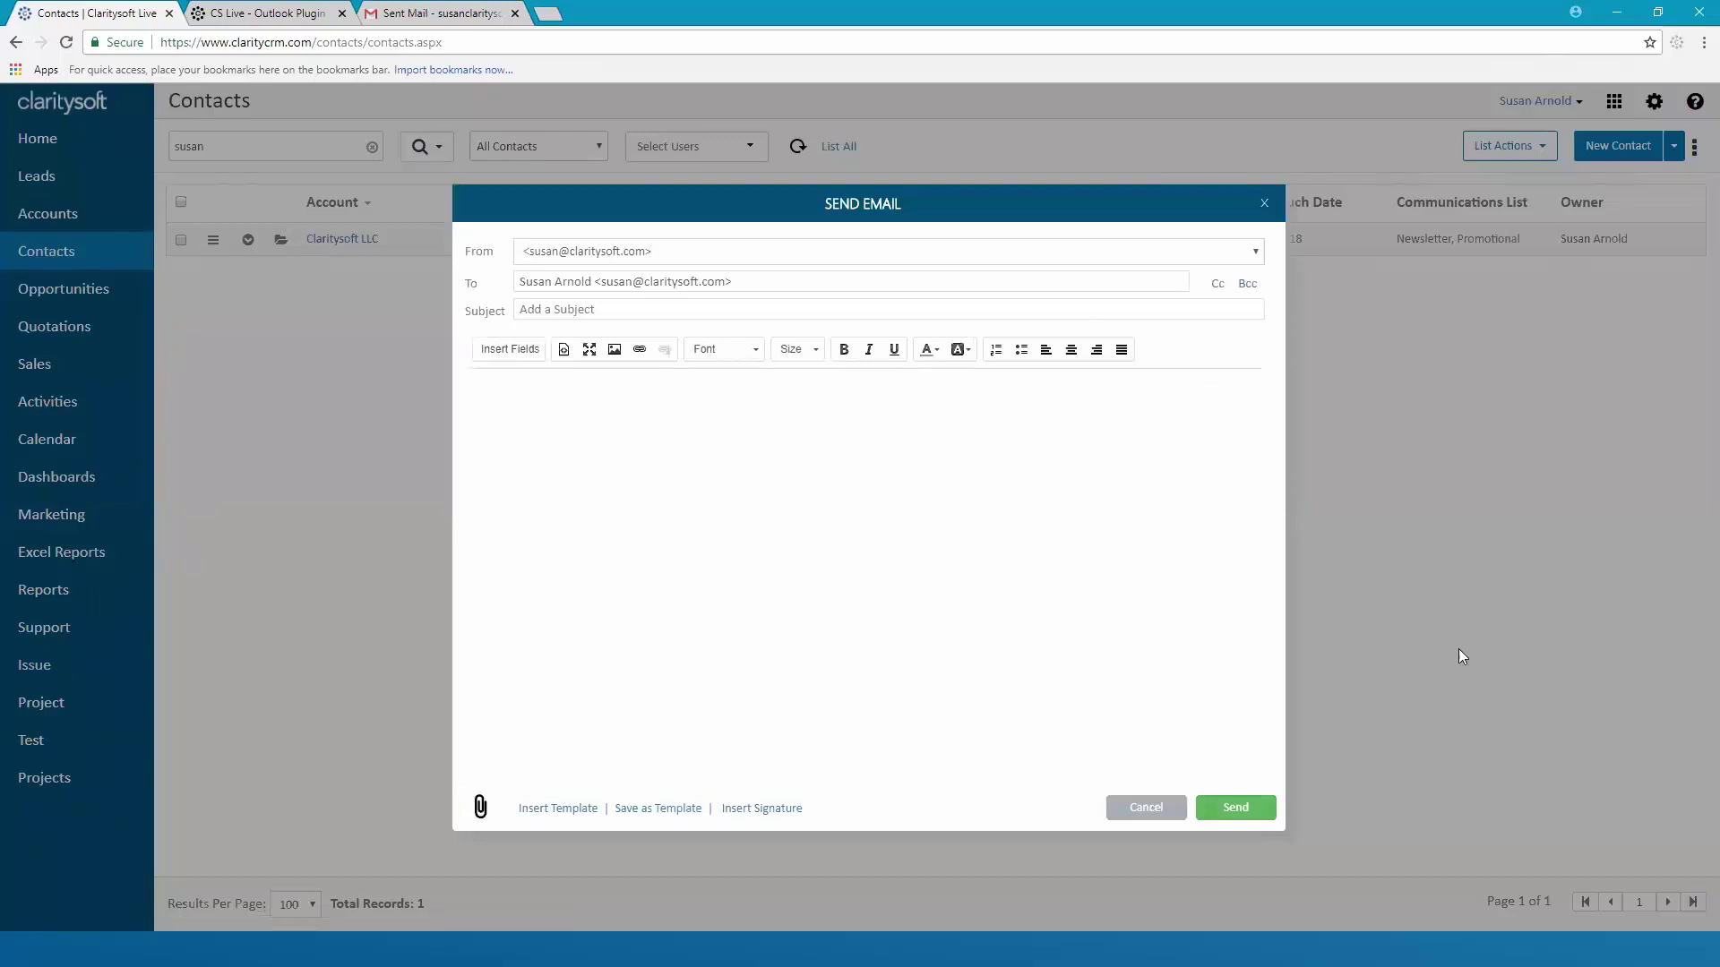
pyautogui.click(1145, 811)
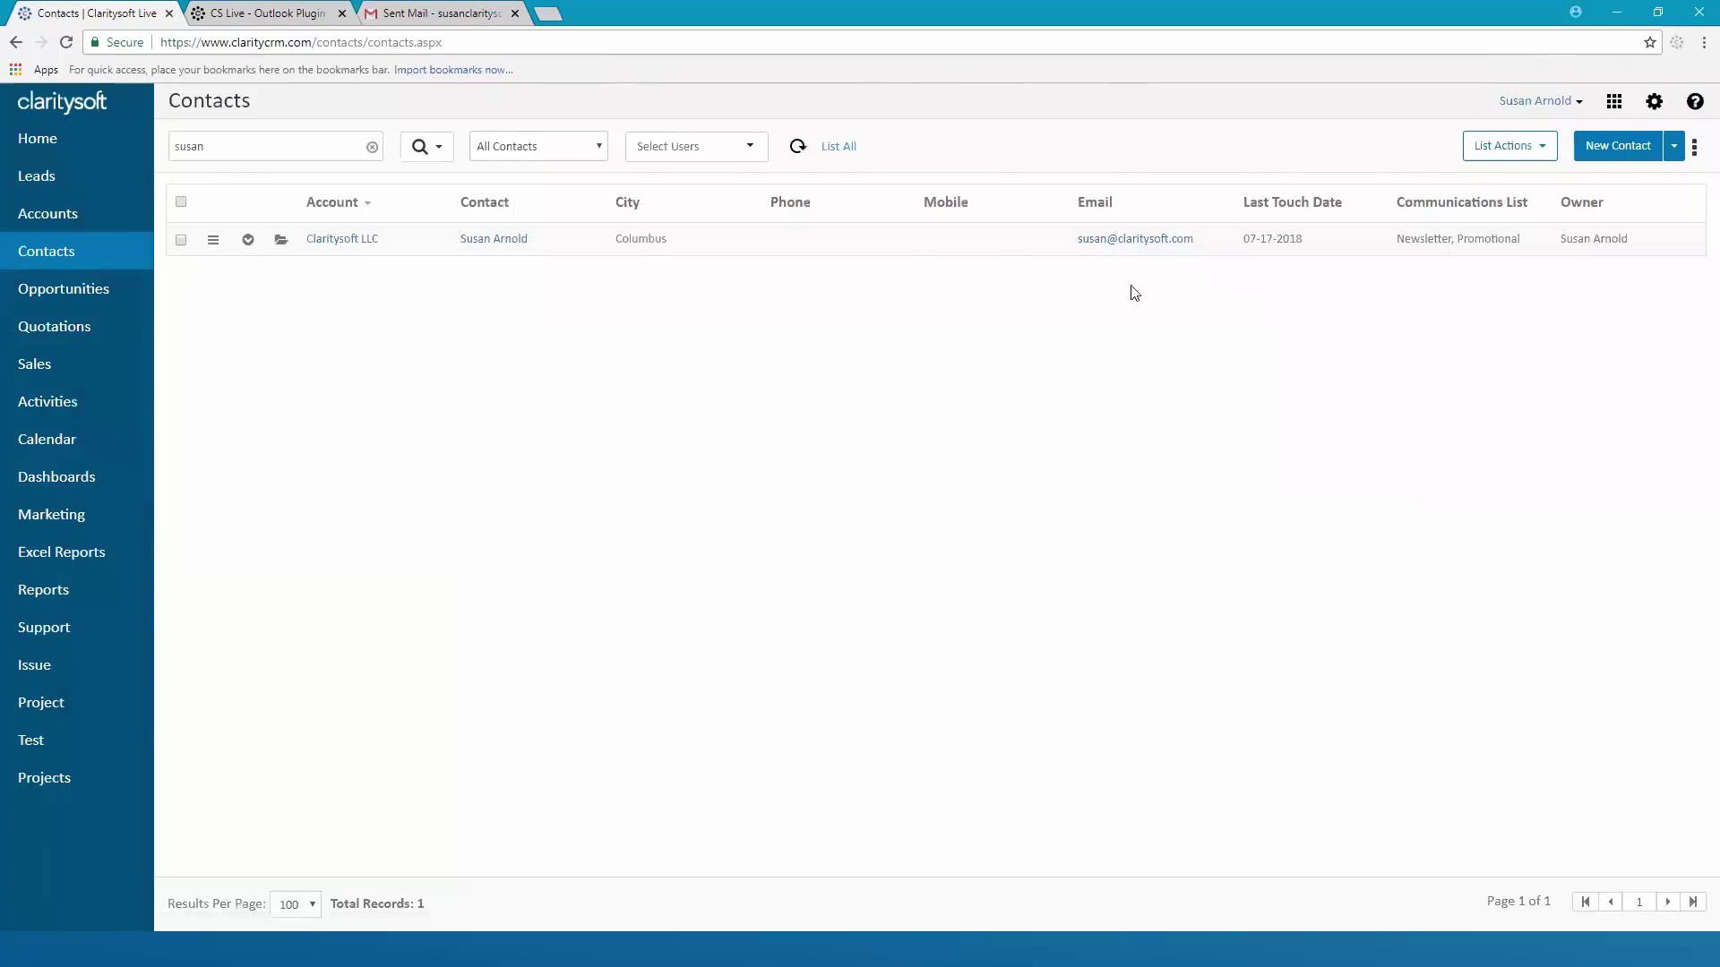
# Dismiss the contact's actions menu and open My Settings > Email Signatures from the settings gear
pyautogui.click(214, 249)
pyautogui.click(1021, 596)
pyautogui.click(1655, 105)
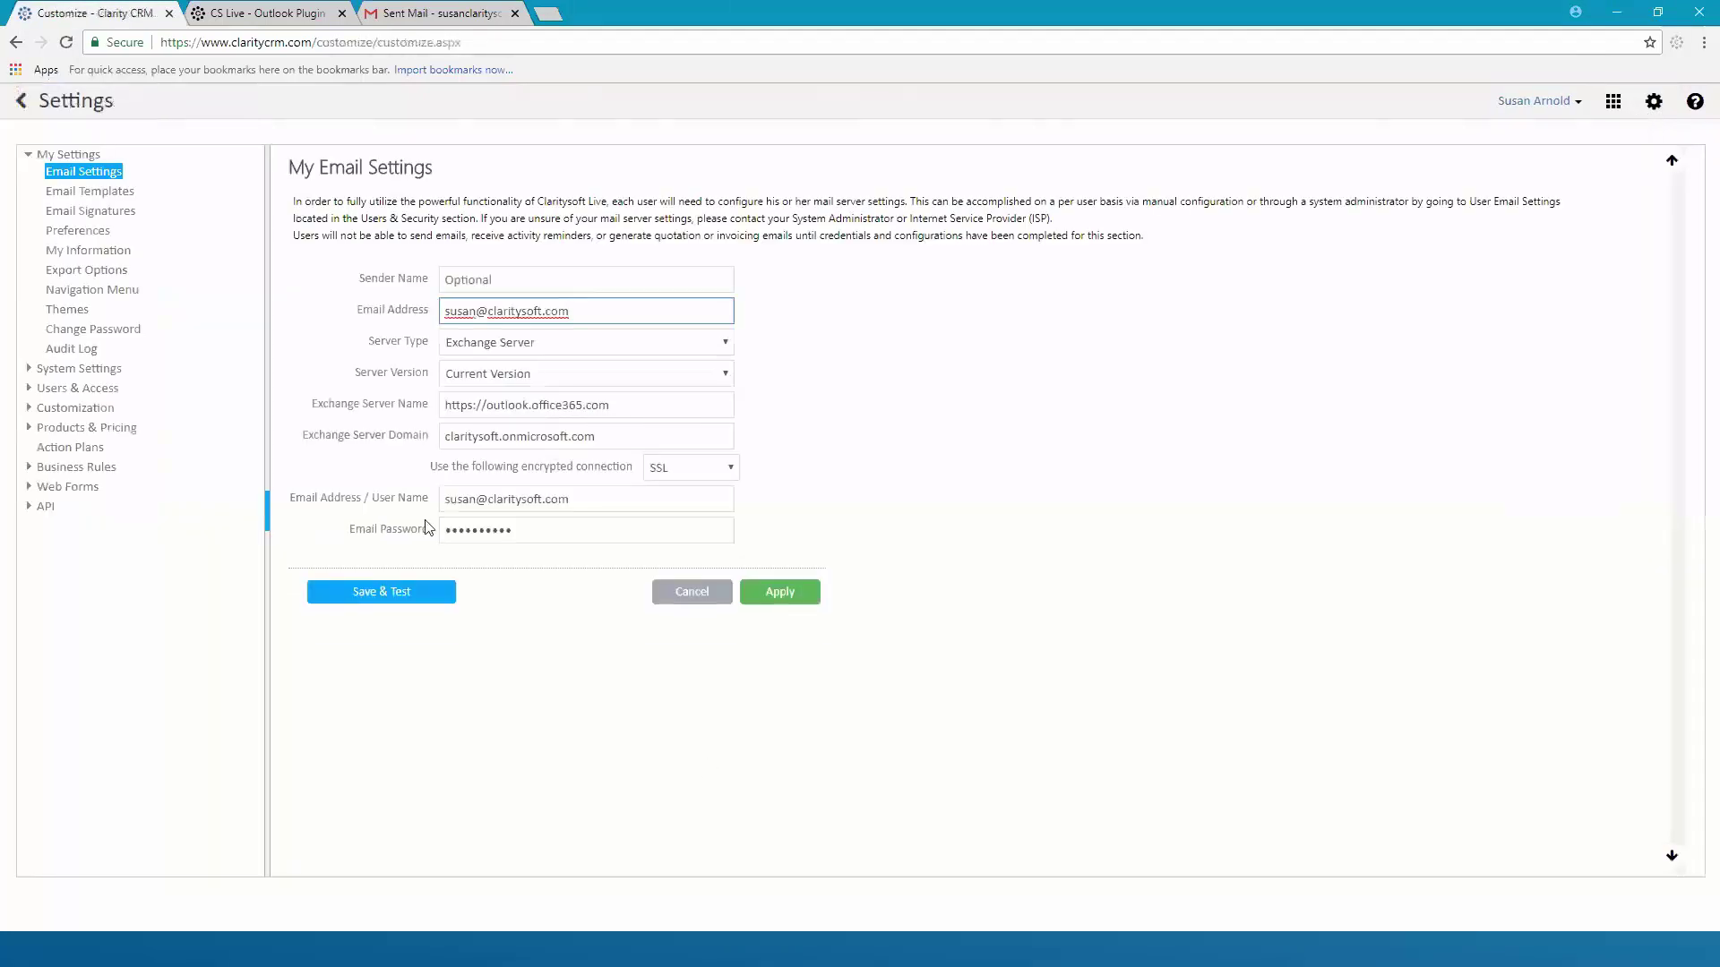
pyautogui.click(94, 212)
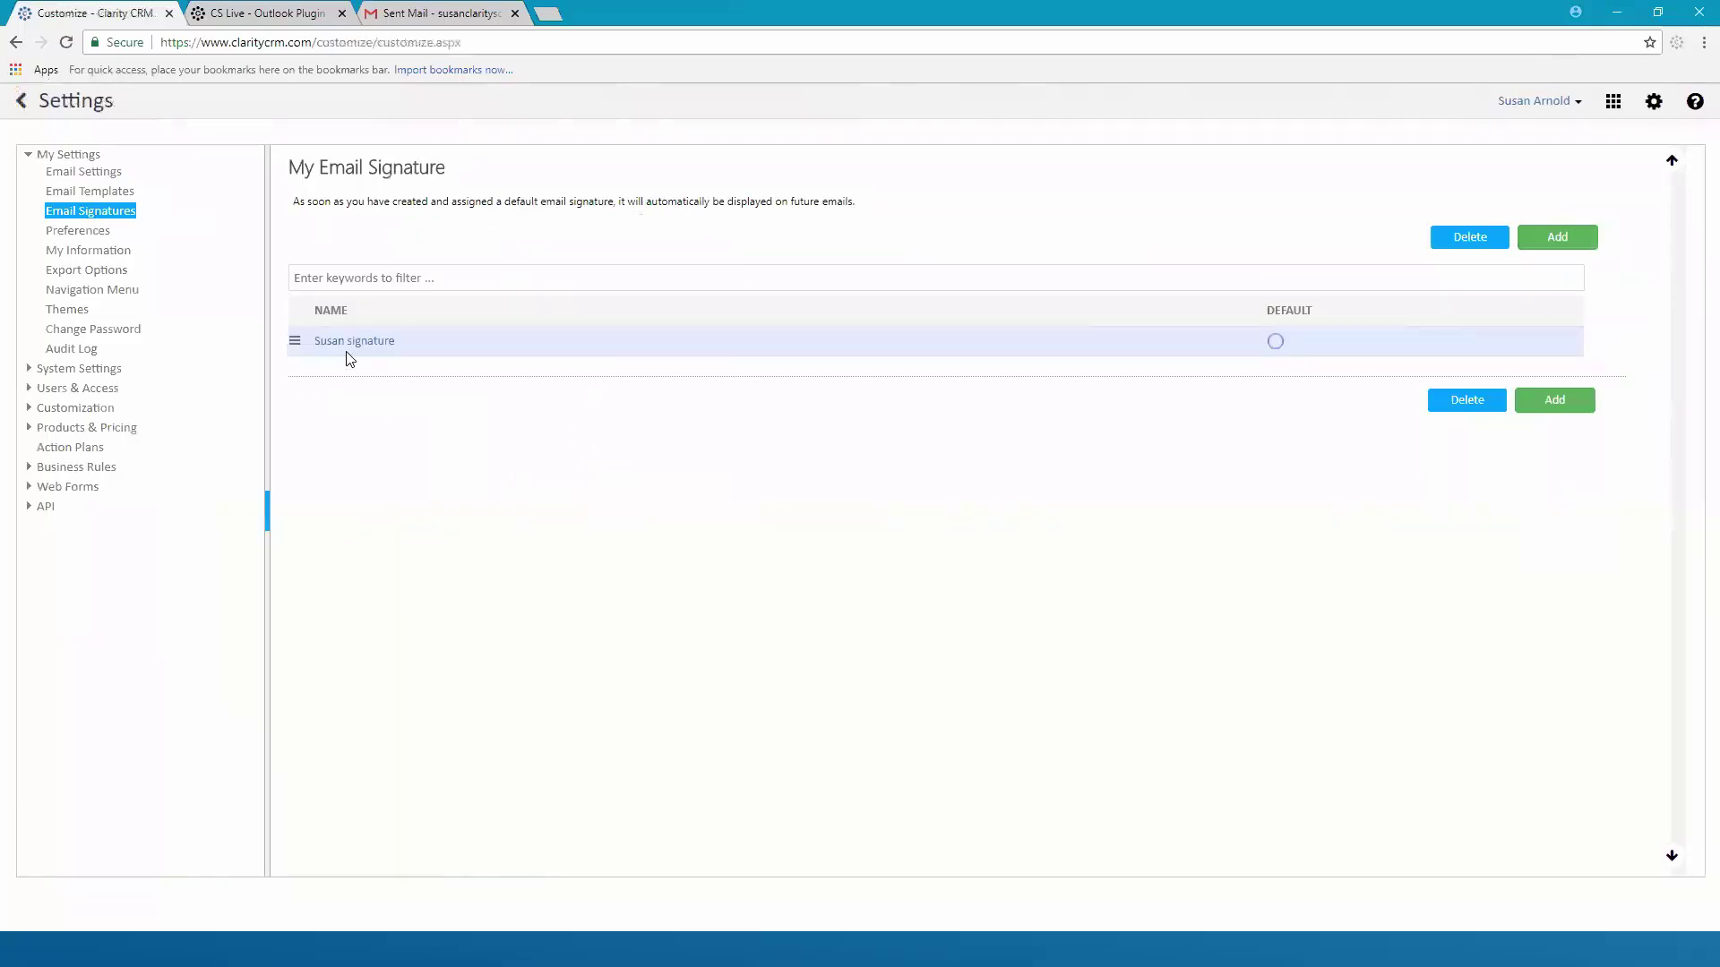
# Add a new signature named with the user's first name plus 'CS Signature', then switch to Outlook
pyautogui.click(1558, 239)
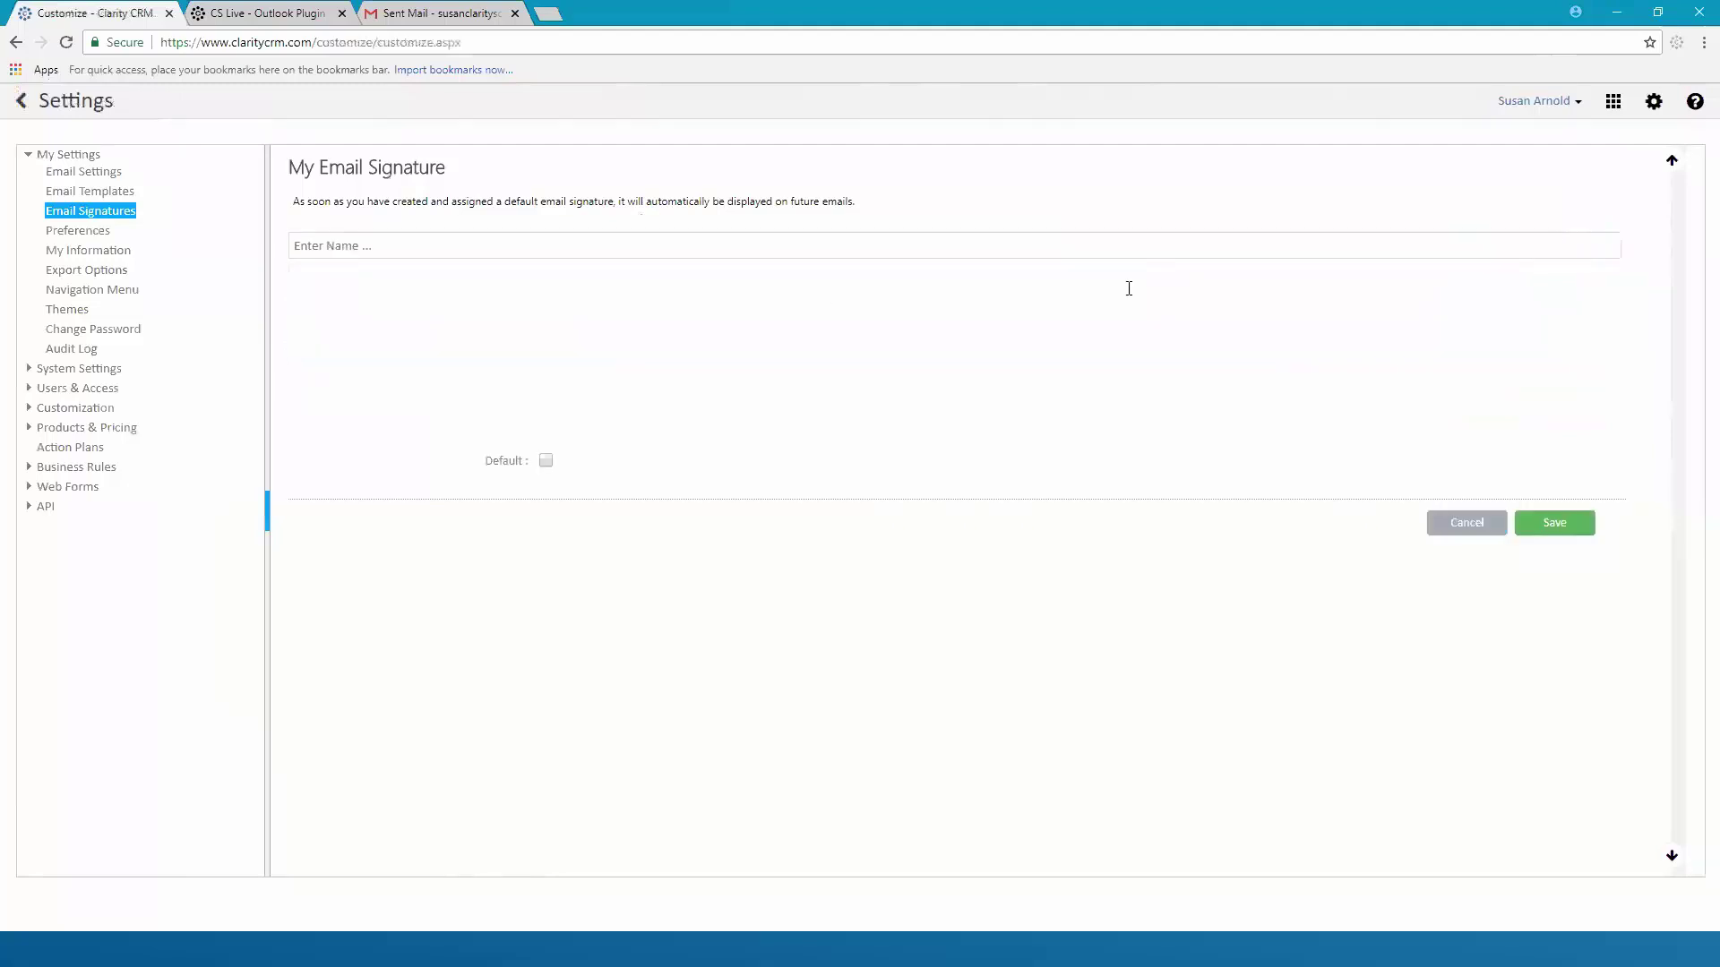
pyautogui.click(471, 240)
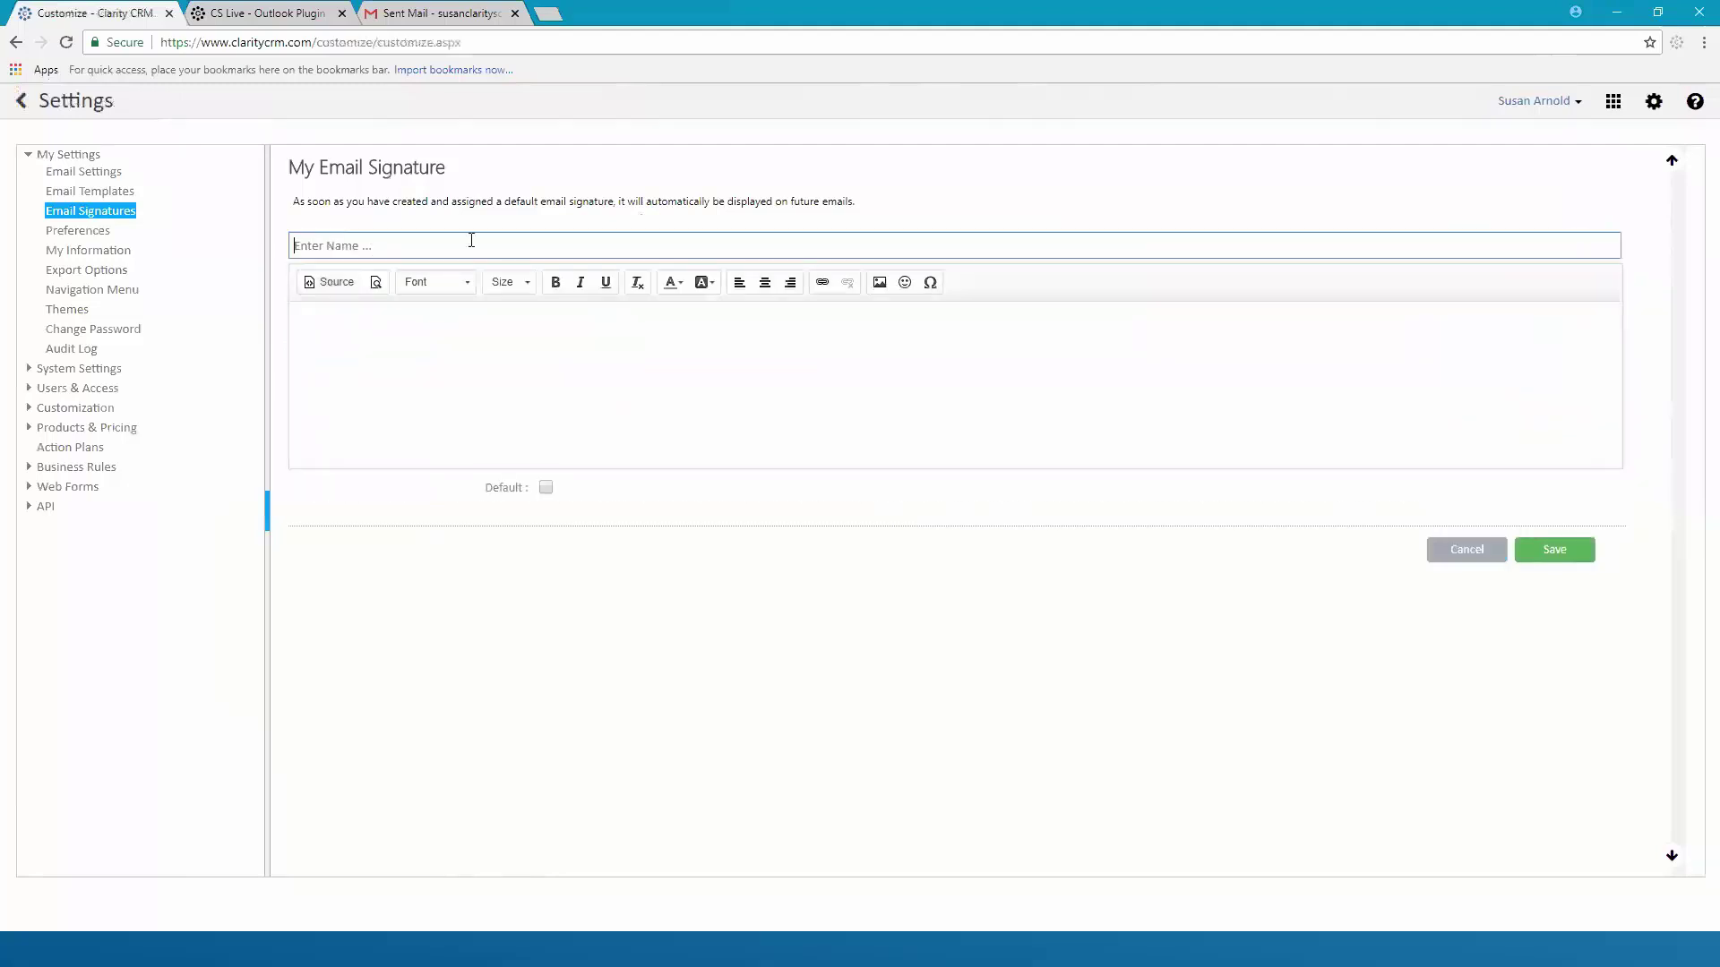
pyautogui.write('Susan CS Signature')
pyautogui.click(366, 337)
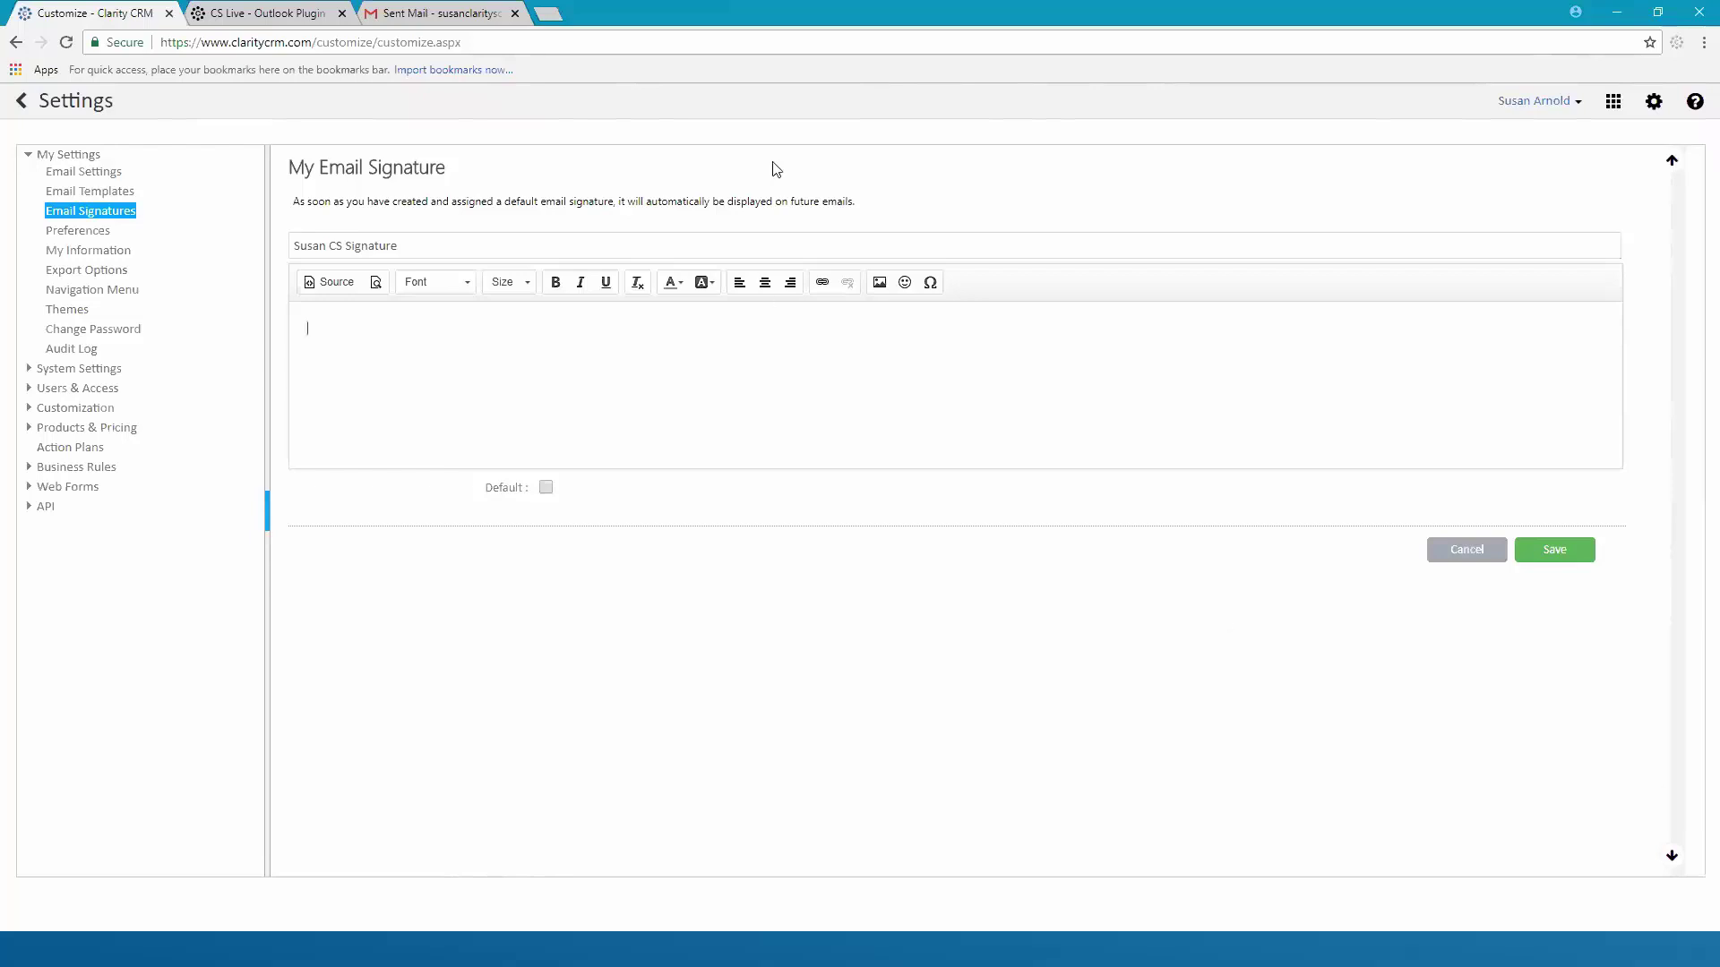
pyautogui.hotkey('alt', 'Tab')
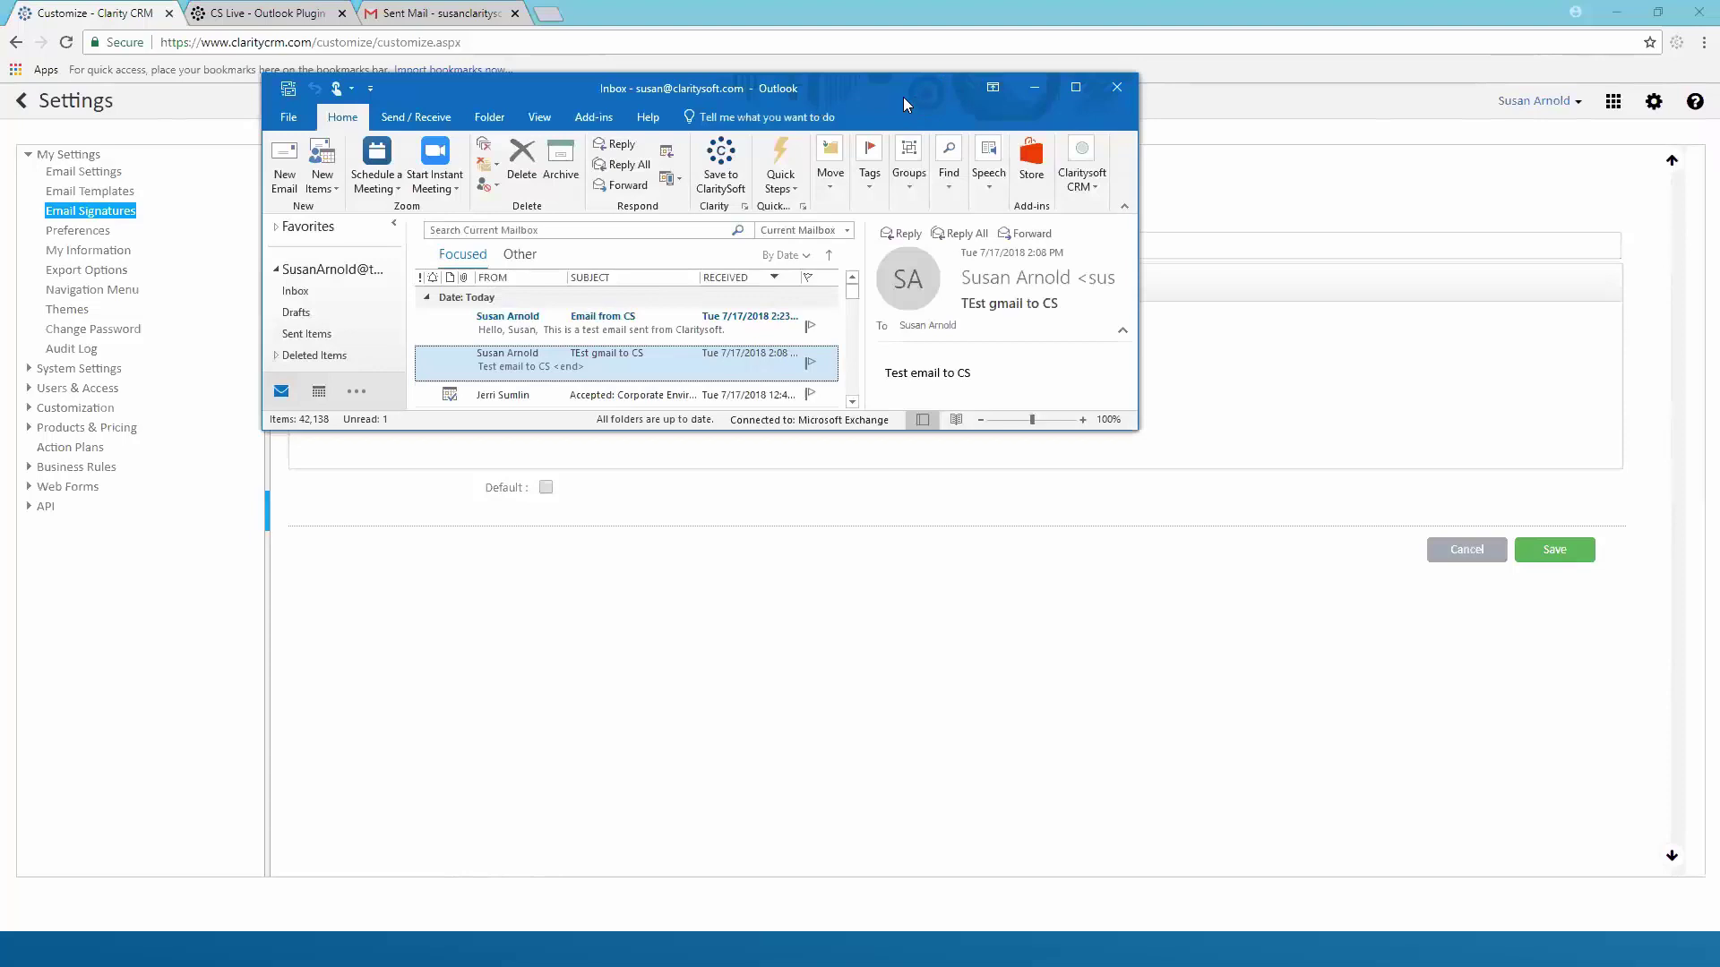
# Select and copy the Claritysoft signature in Outlook's Signatures settings, then close them and the message
pyautogui.hotkey('alt', 'Tab')
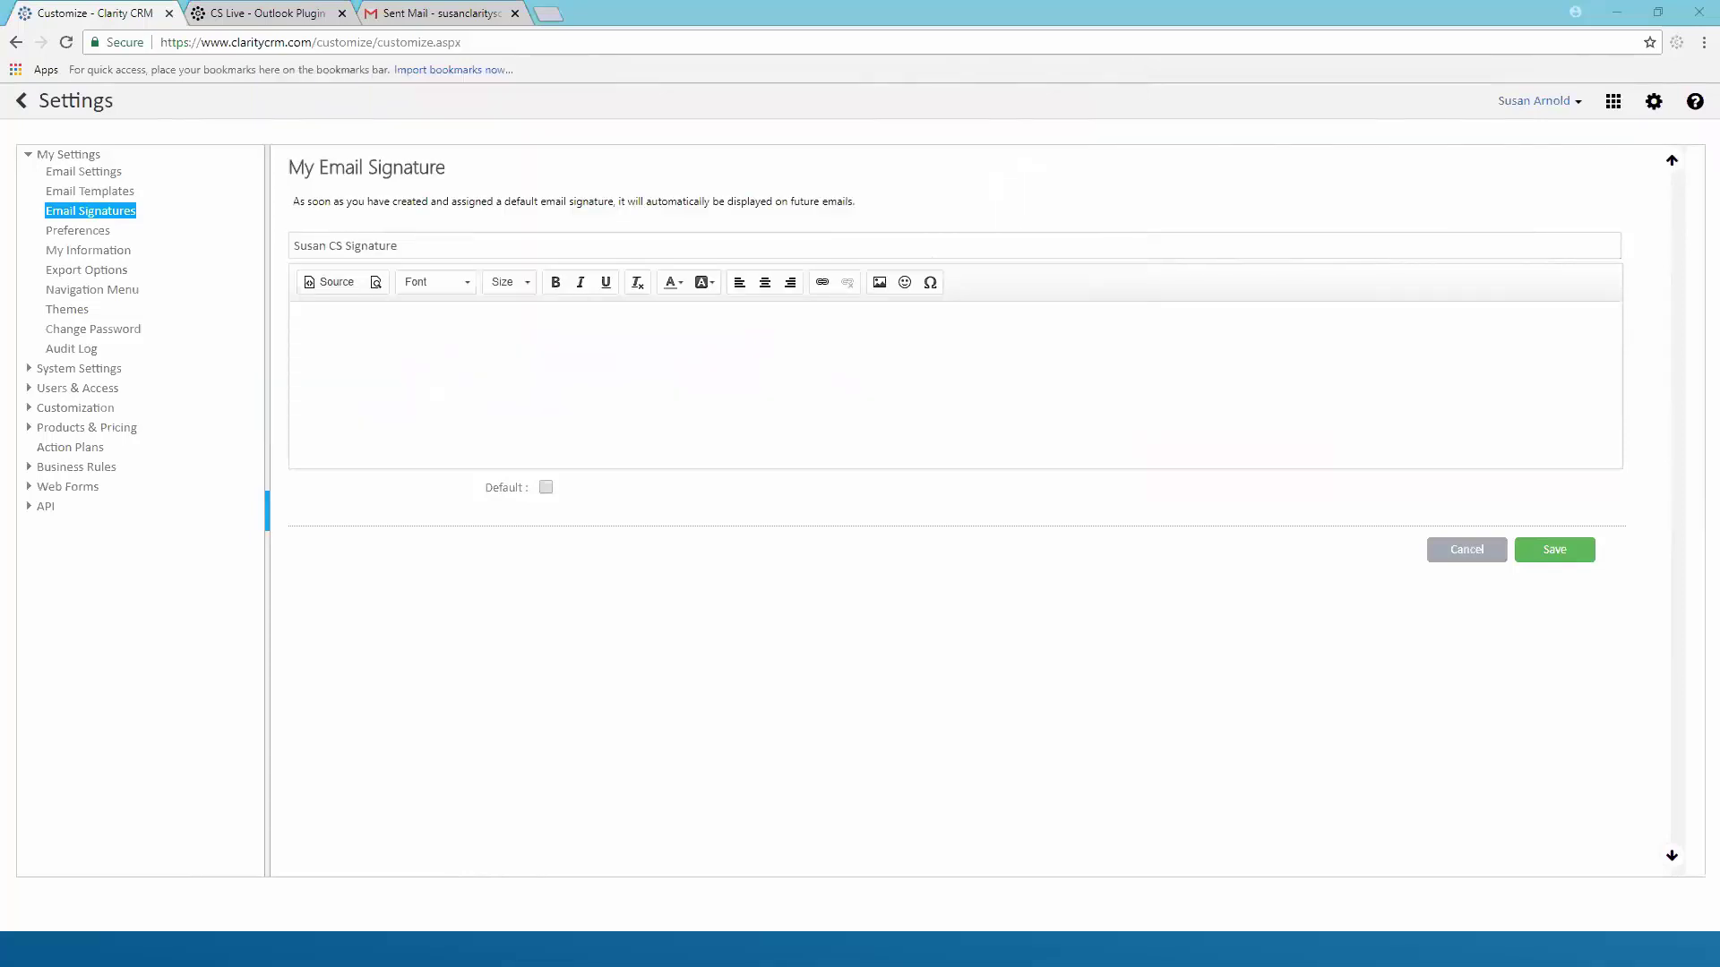
pyautogui.hotkey('alt', 'Tab')
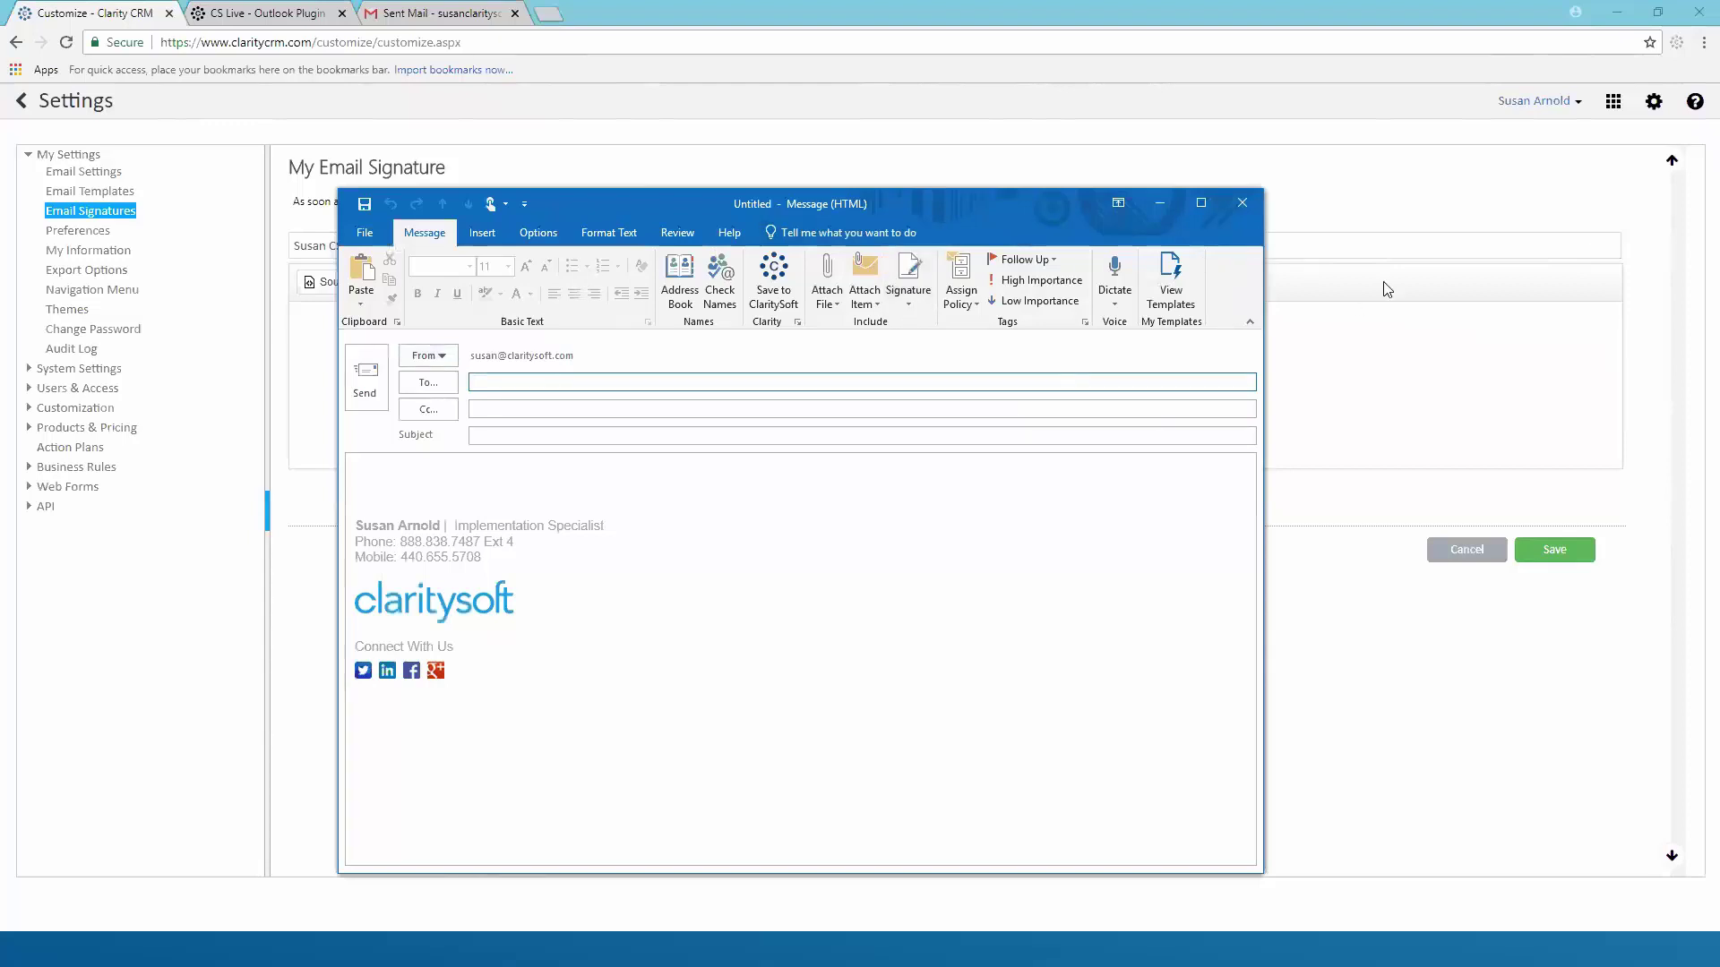
pyautogui.click(910, 305)
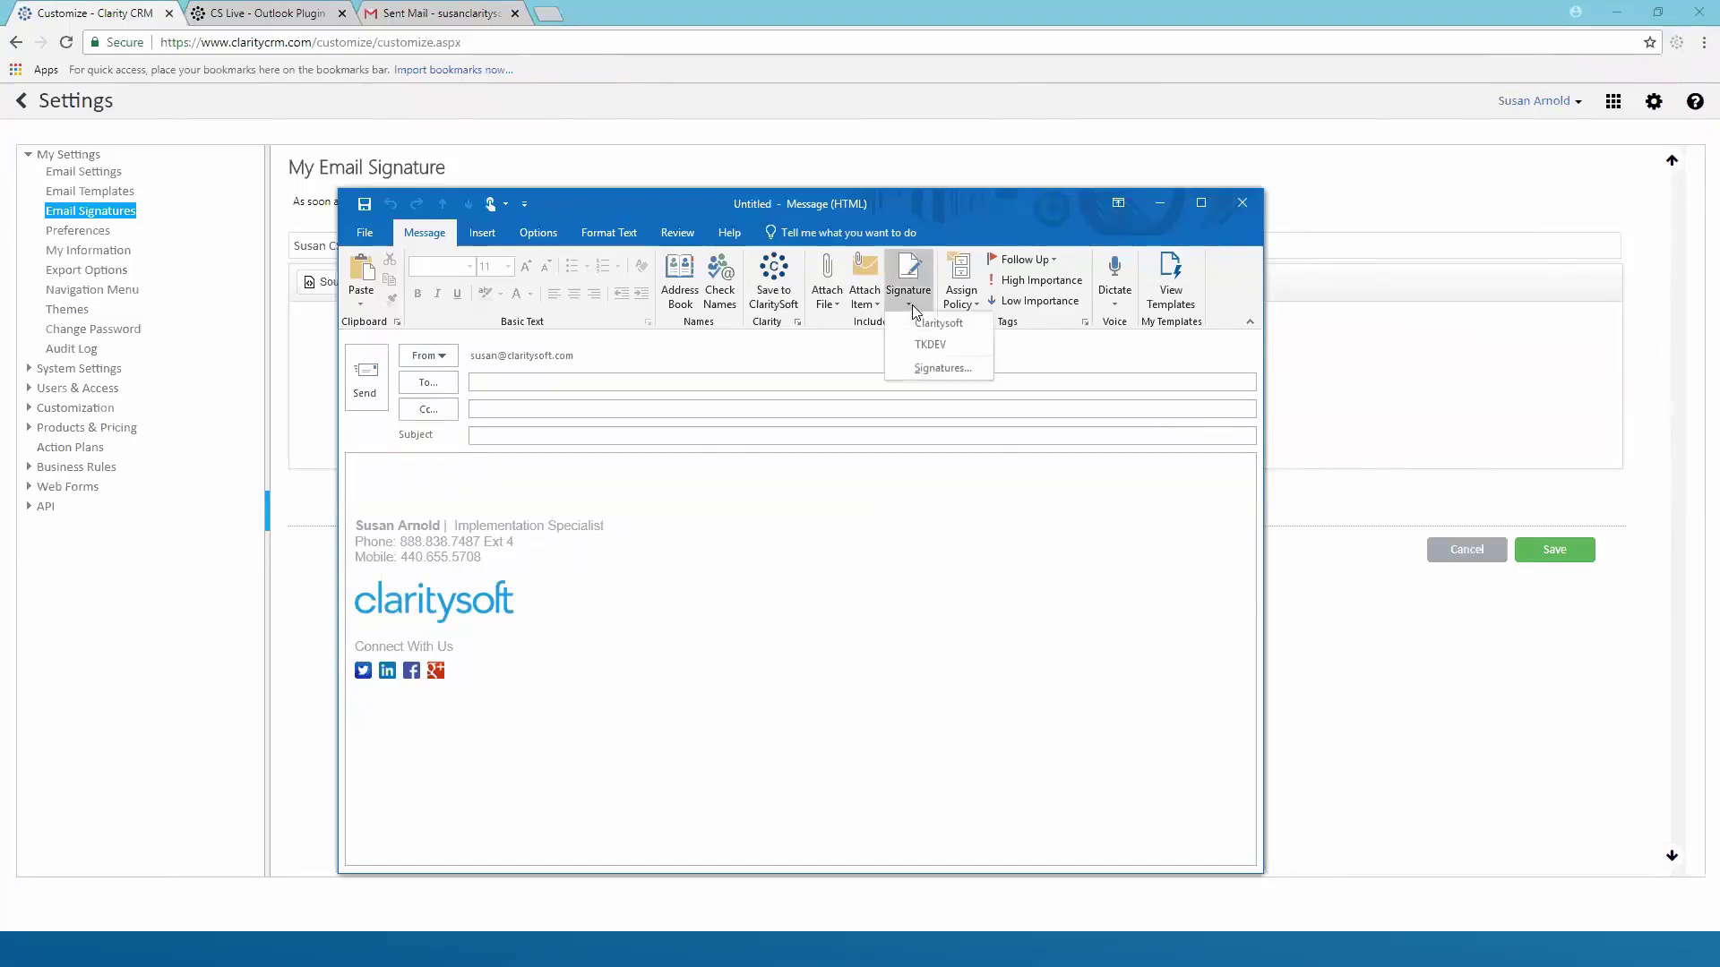
pyautogui.click(937, 369)
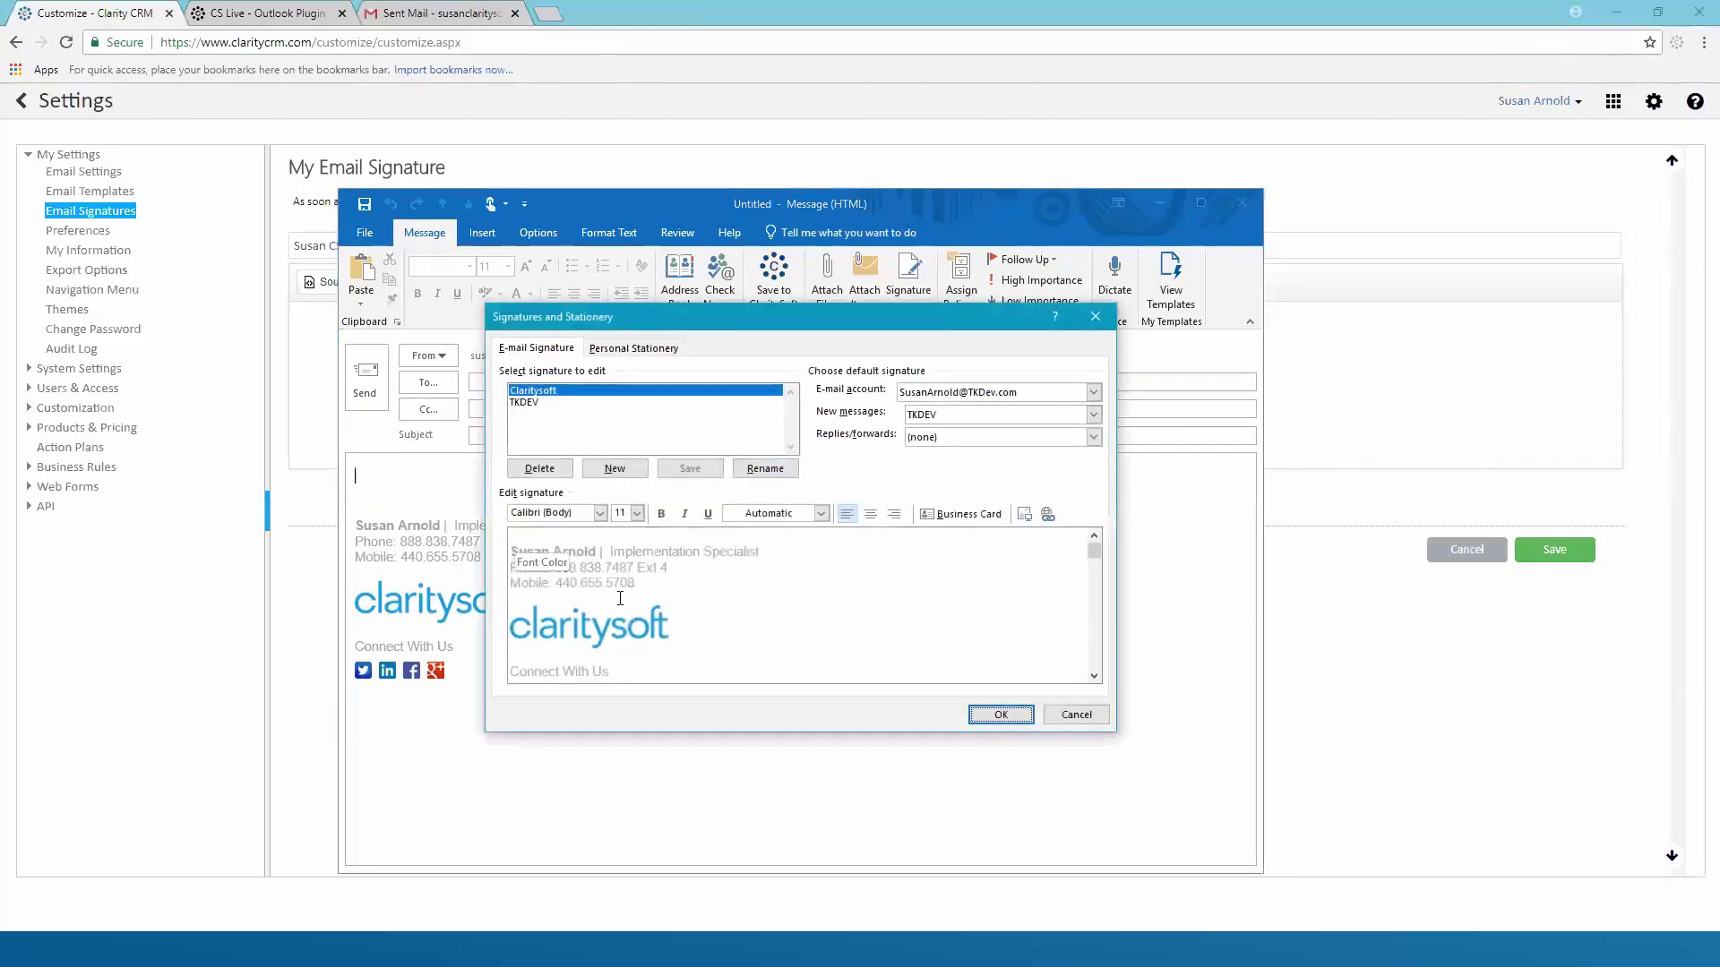
pyautogui.moveTo(510, 548)
pyautogui.mouseDown()
pyautogui.moveTo(680, 575)
pyautogui.moveTo(713, 618)
pyautogui.mouseUp()
pyautogui.hotkey('ctrl', 'c')
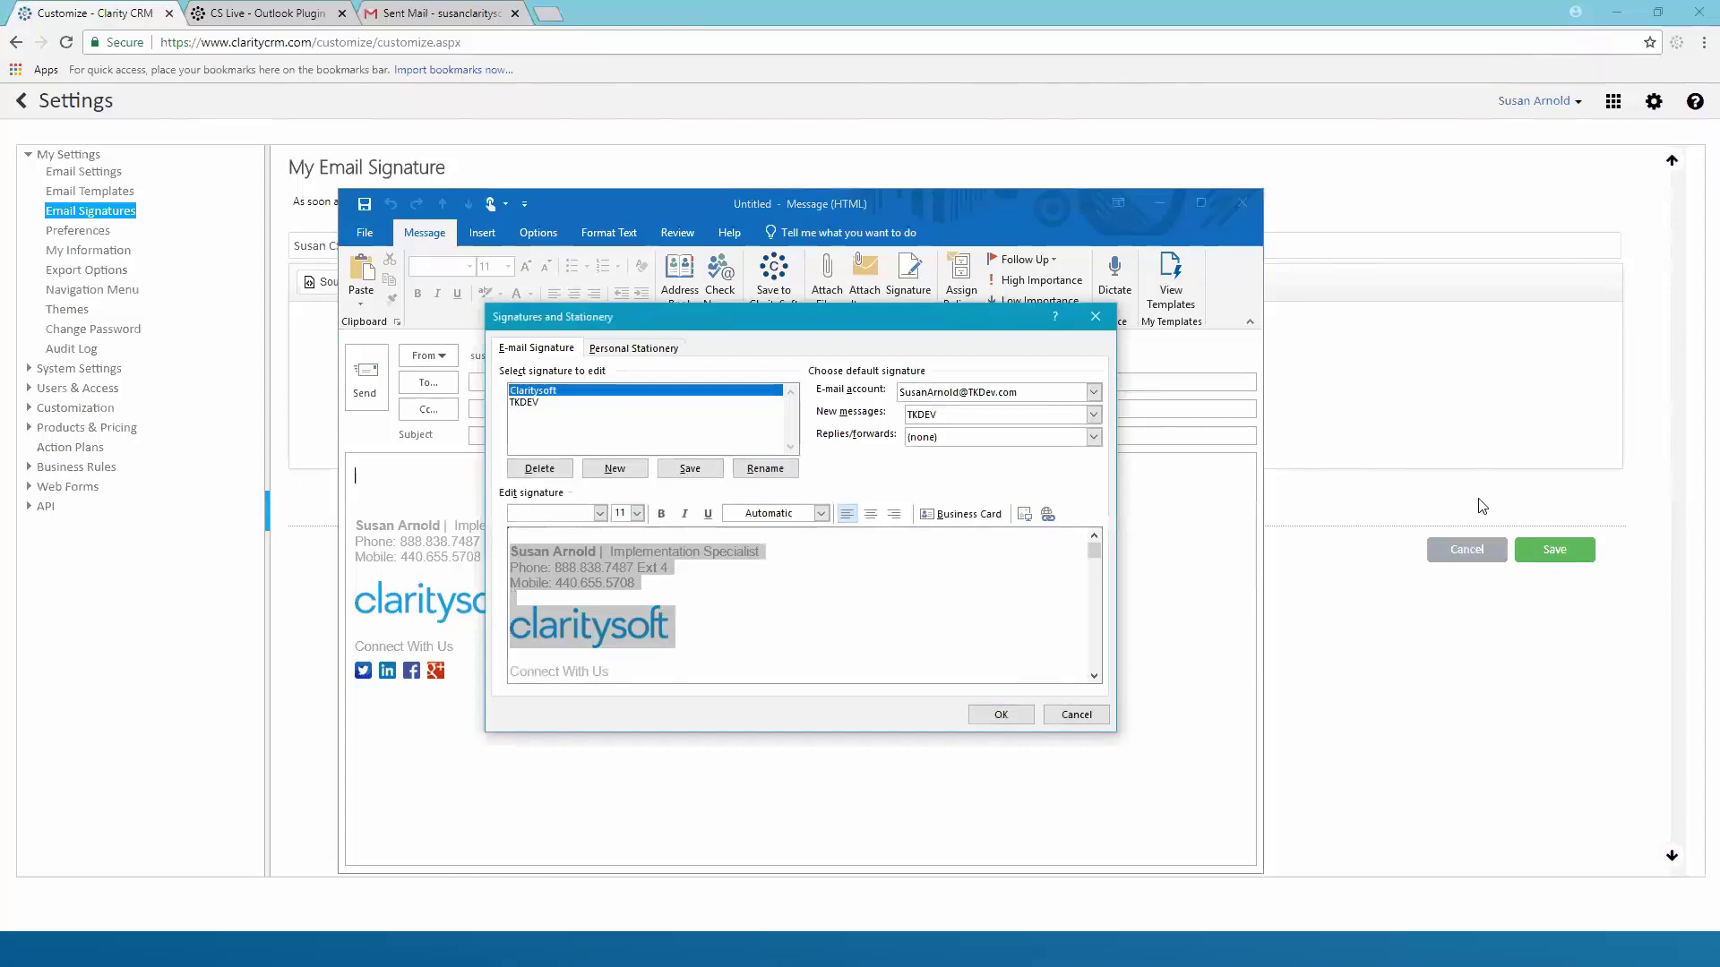
pyautogui.click(1082, 714)
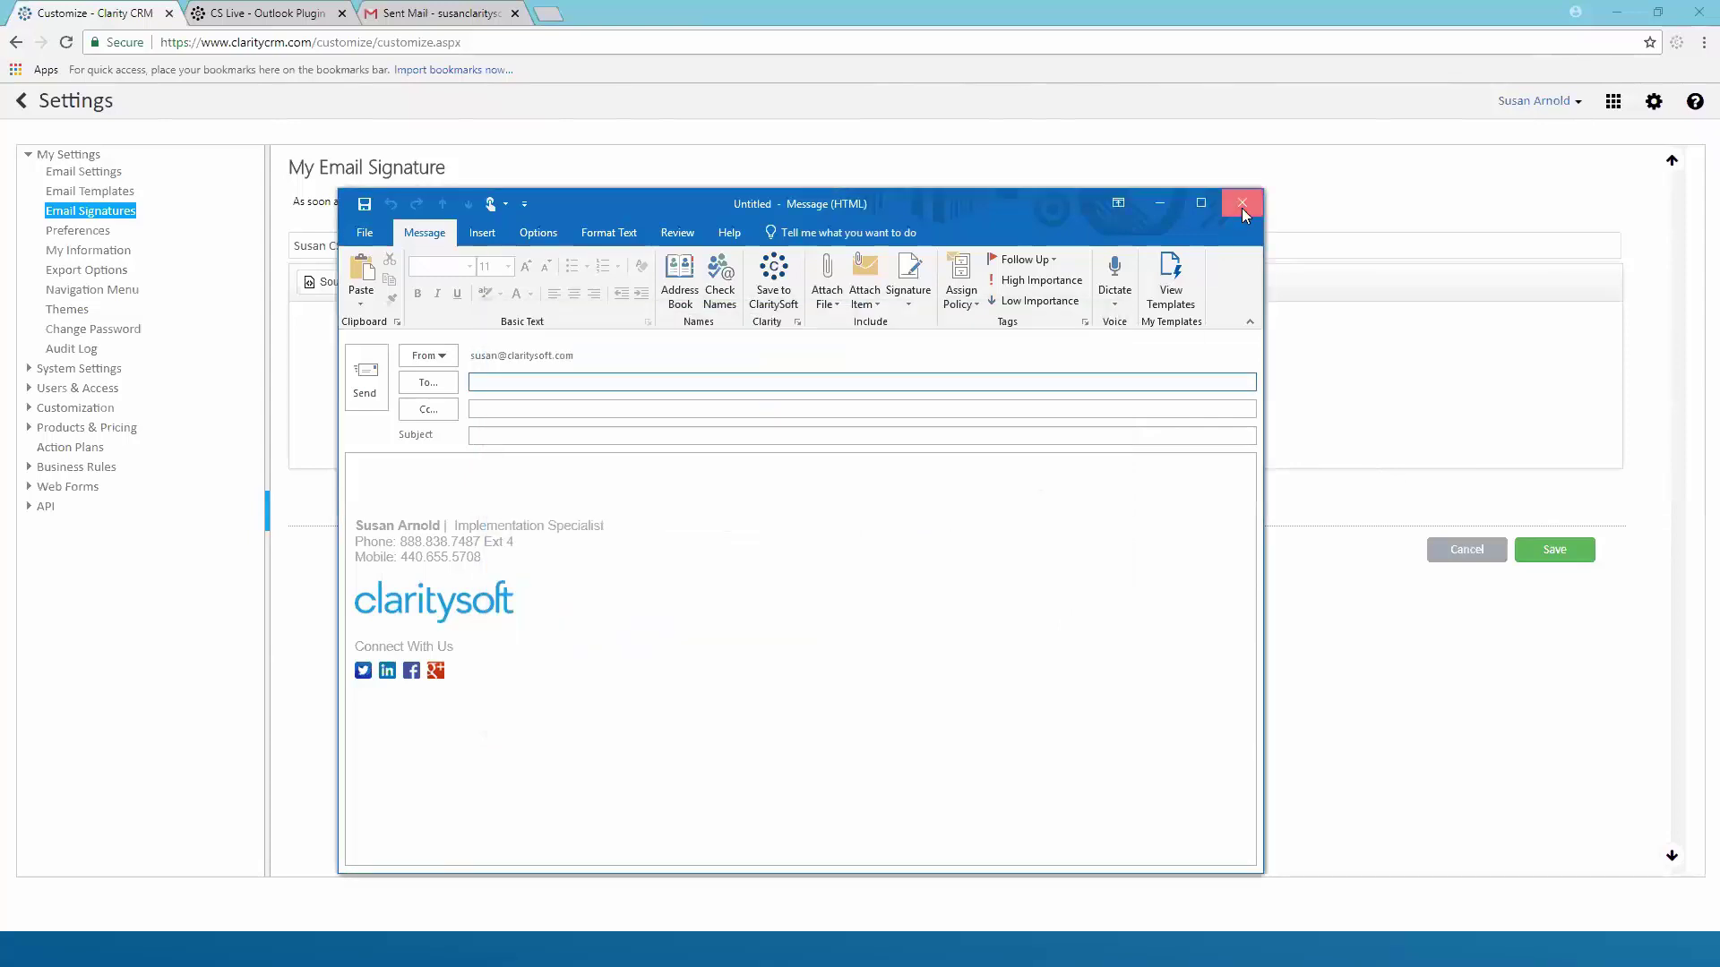
pyautogui.click(1241, 204)
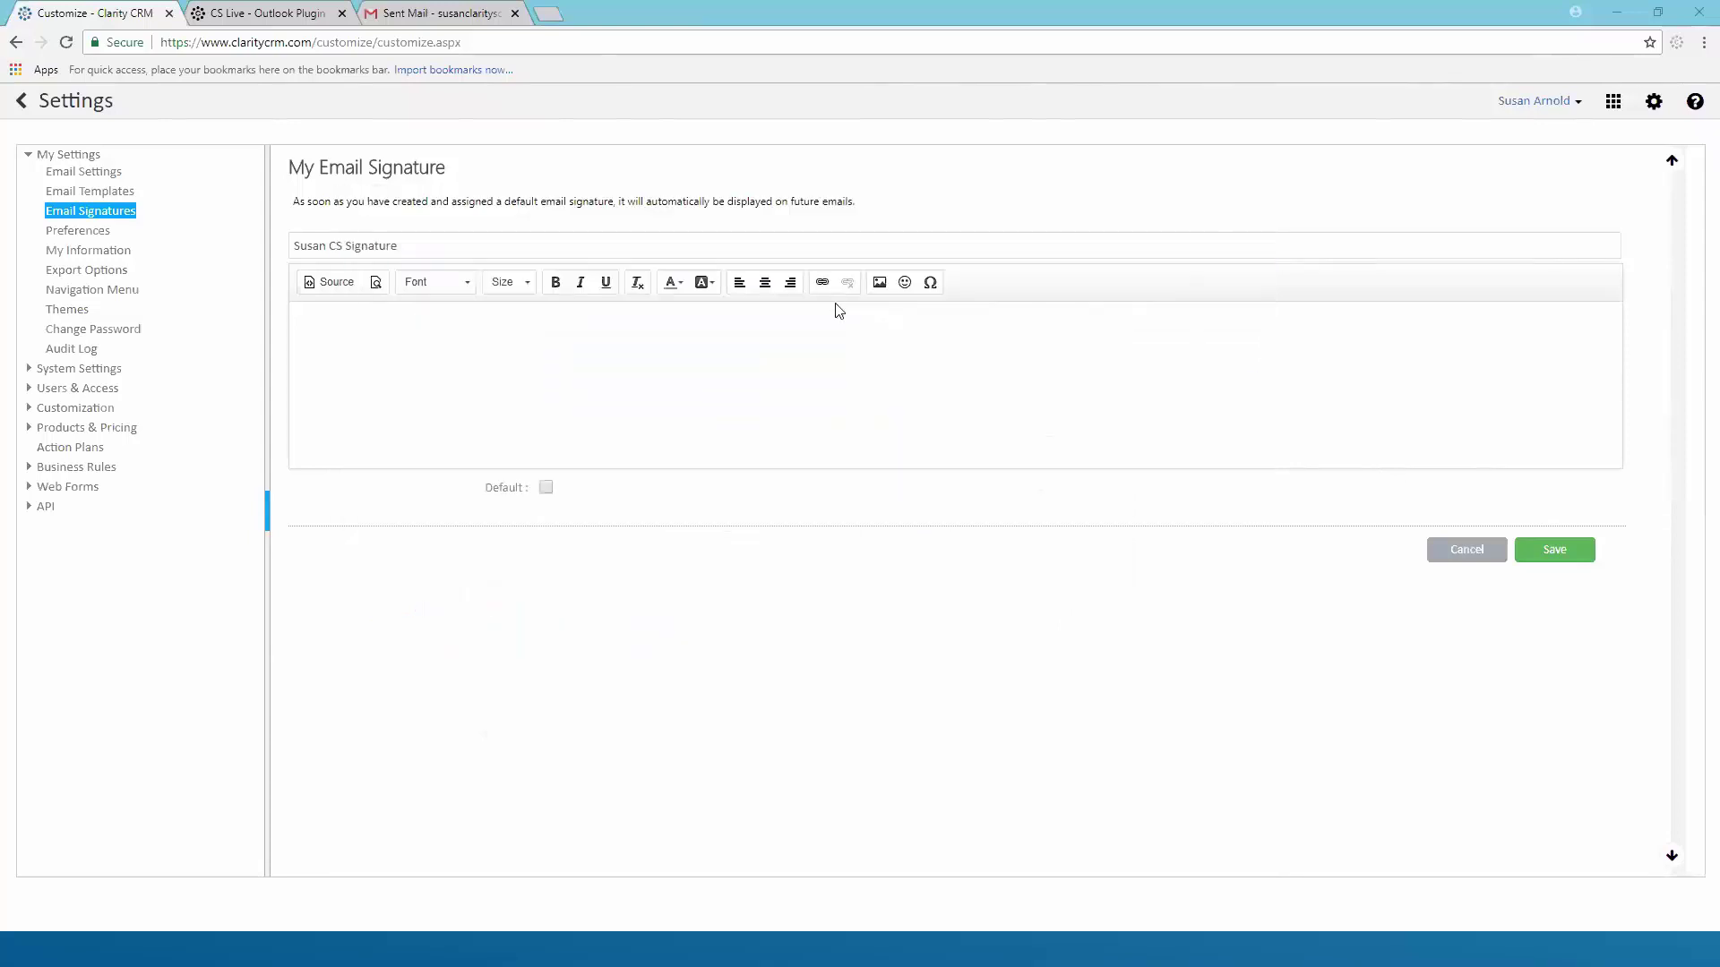
# Paste the copied Outlook signature into the empty CRM signature body
pyautogui.click(337, 323)
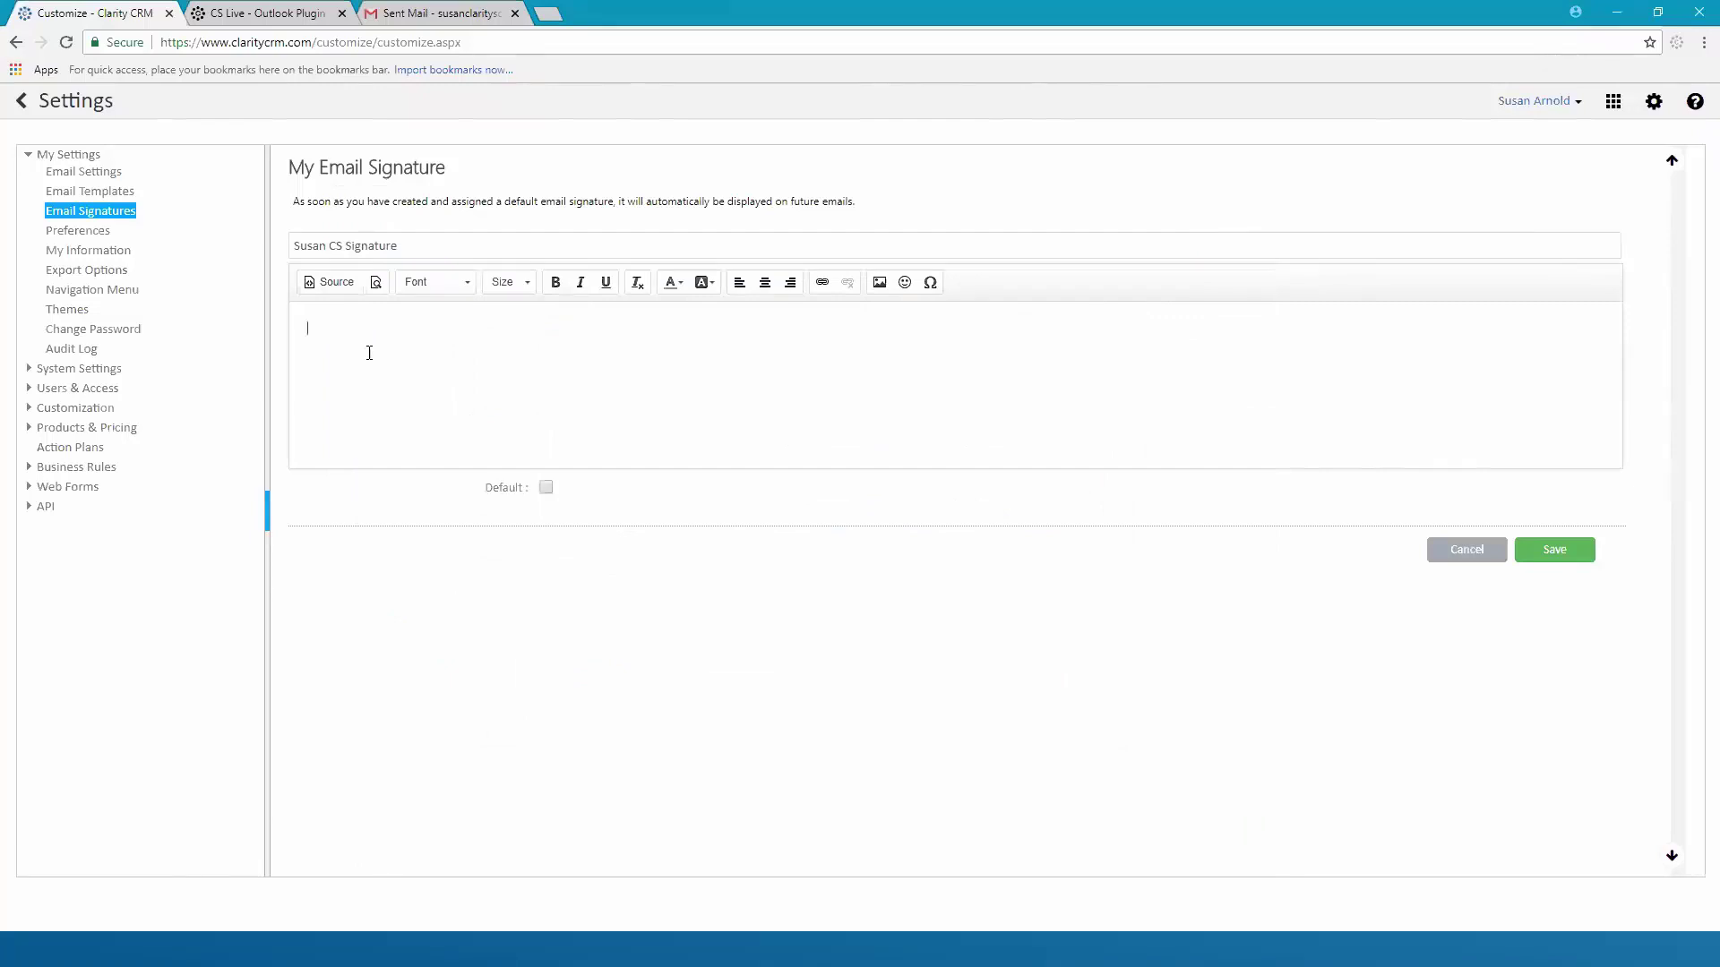
pyautogui.hotkey('ctrl', 'v')
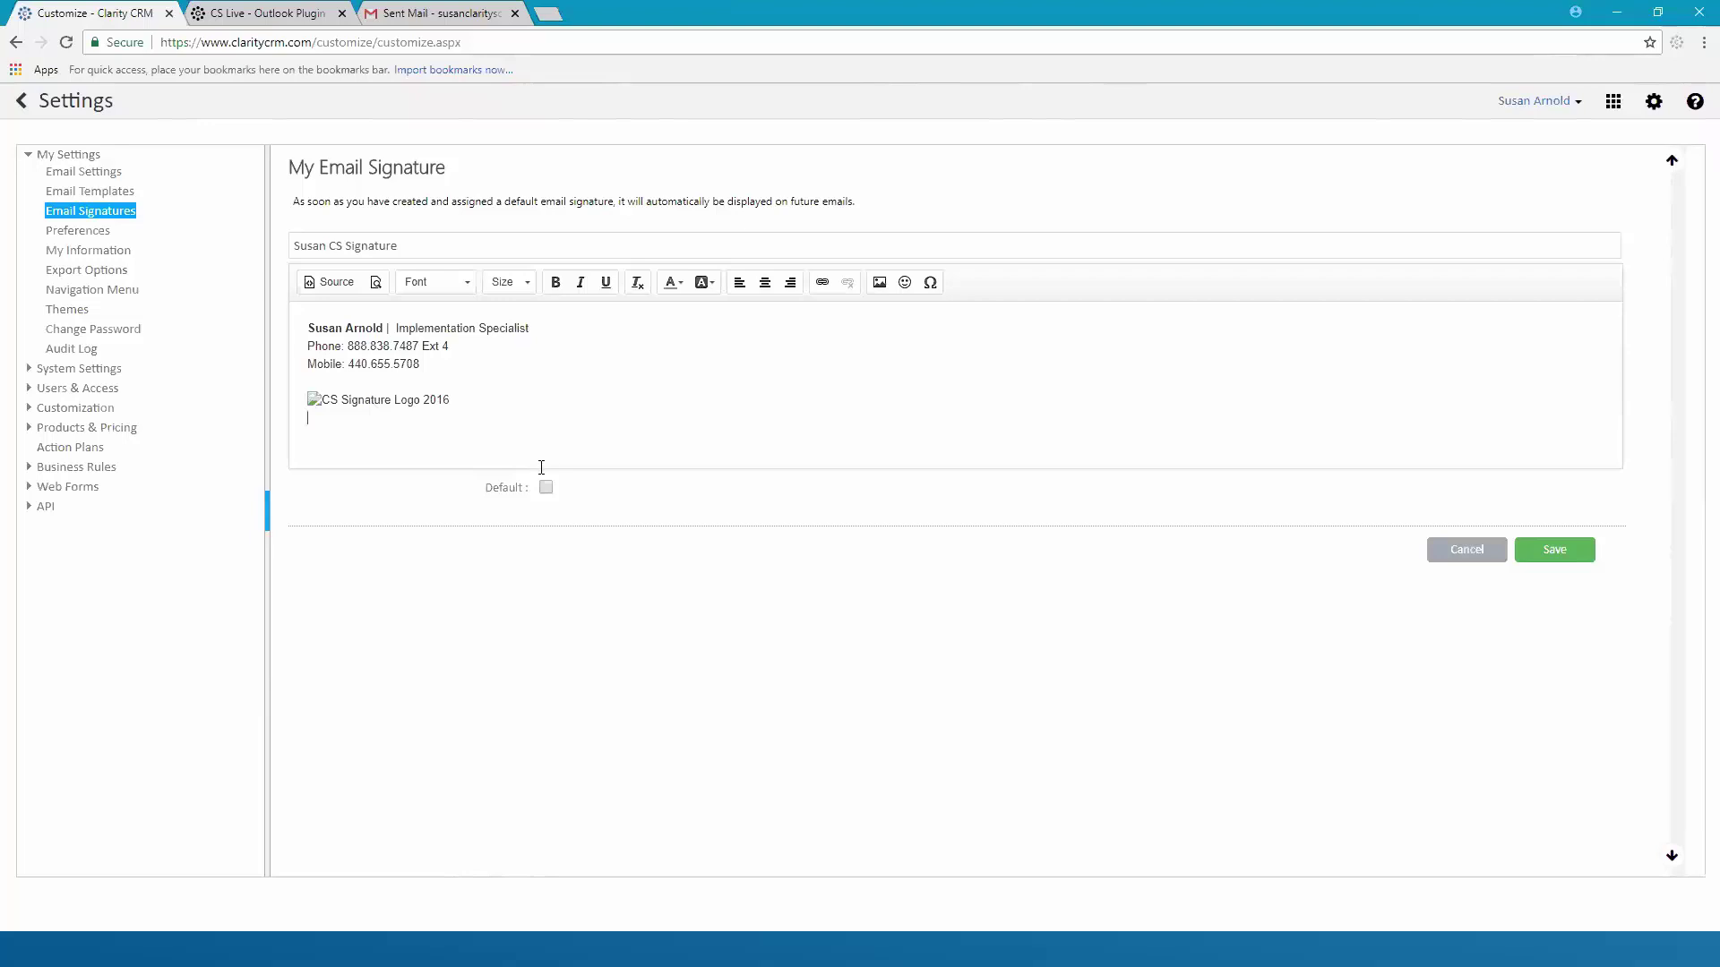
# Open Image Properties for the broken pasted logo image
pyautogui.rightClick(314, 405)
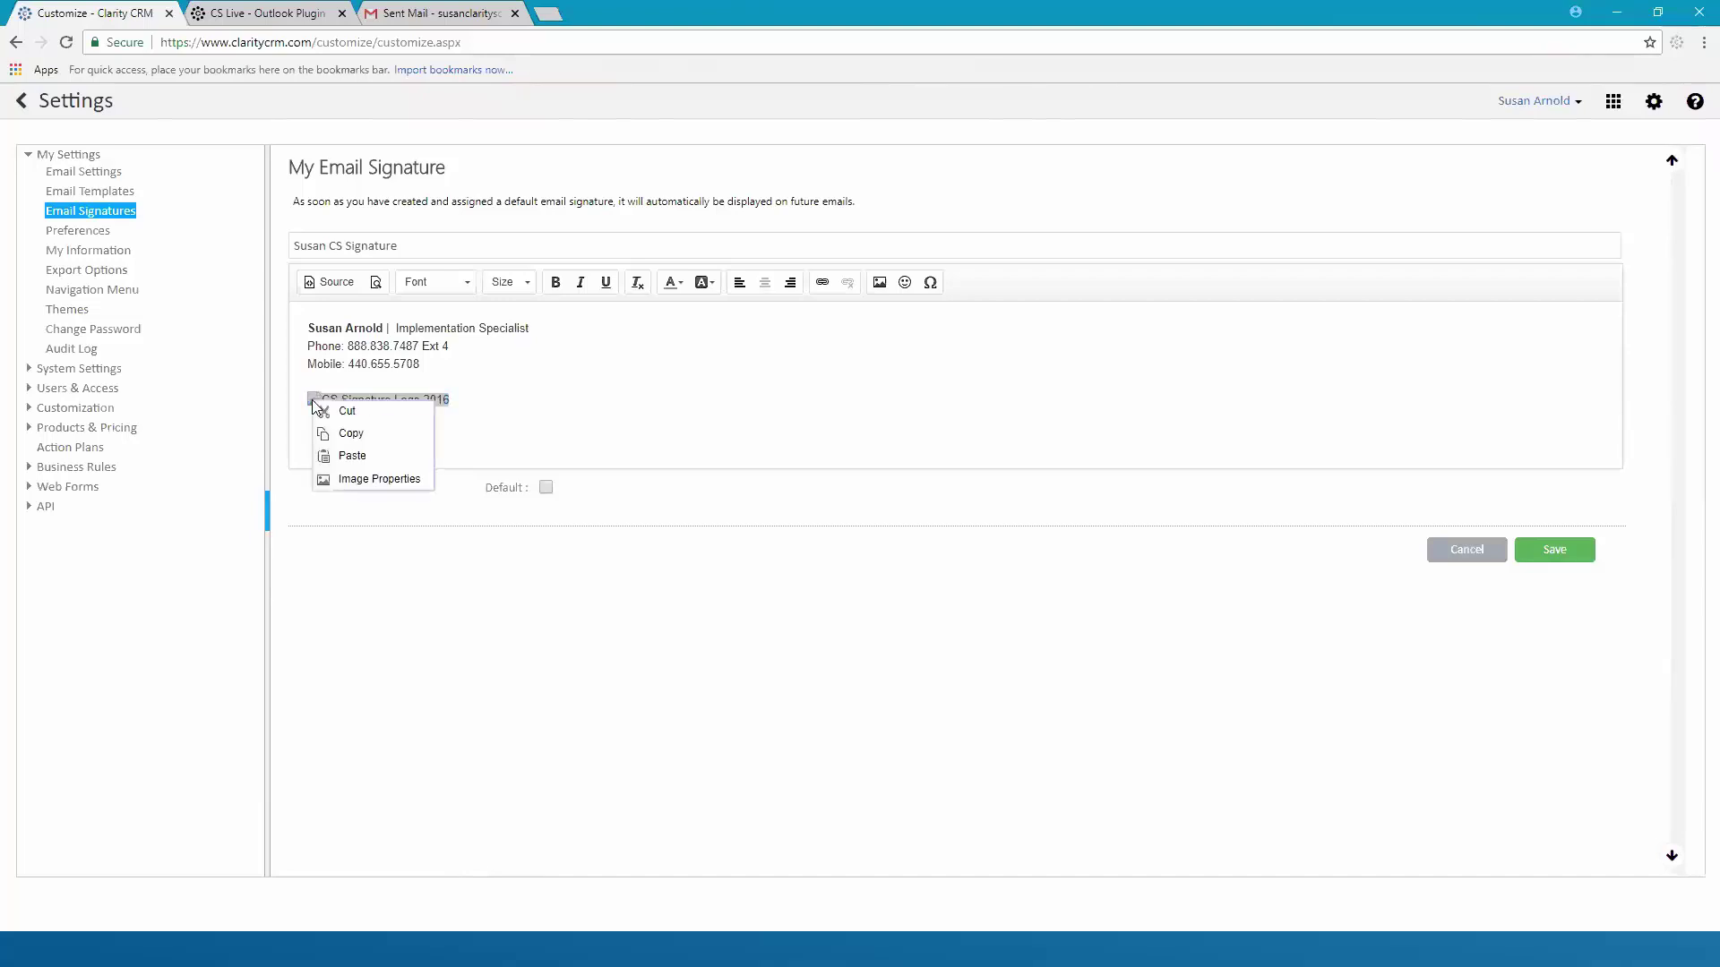
pyautogui.click(358, 480)
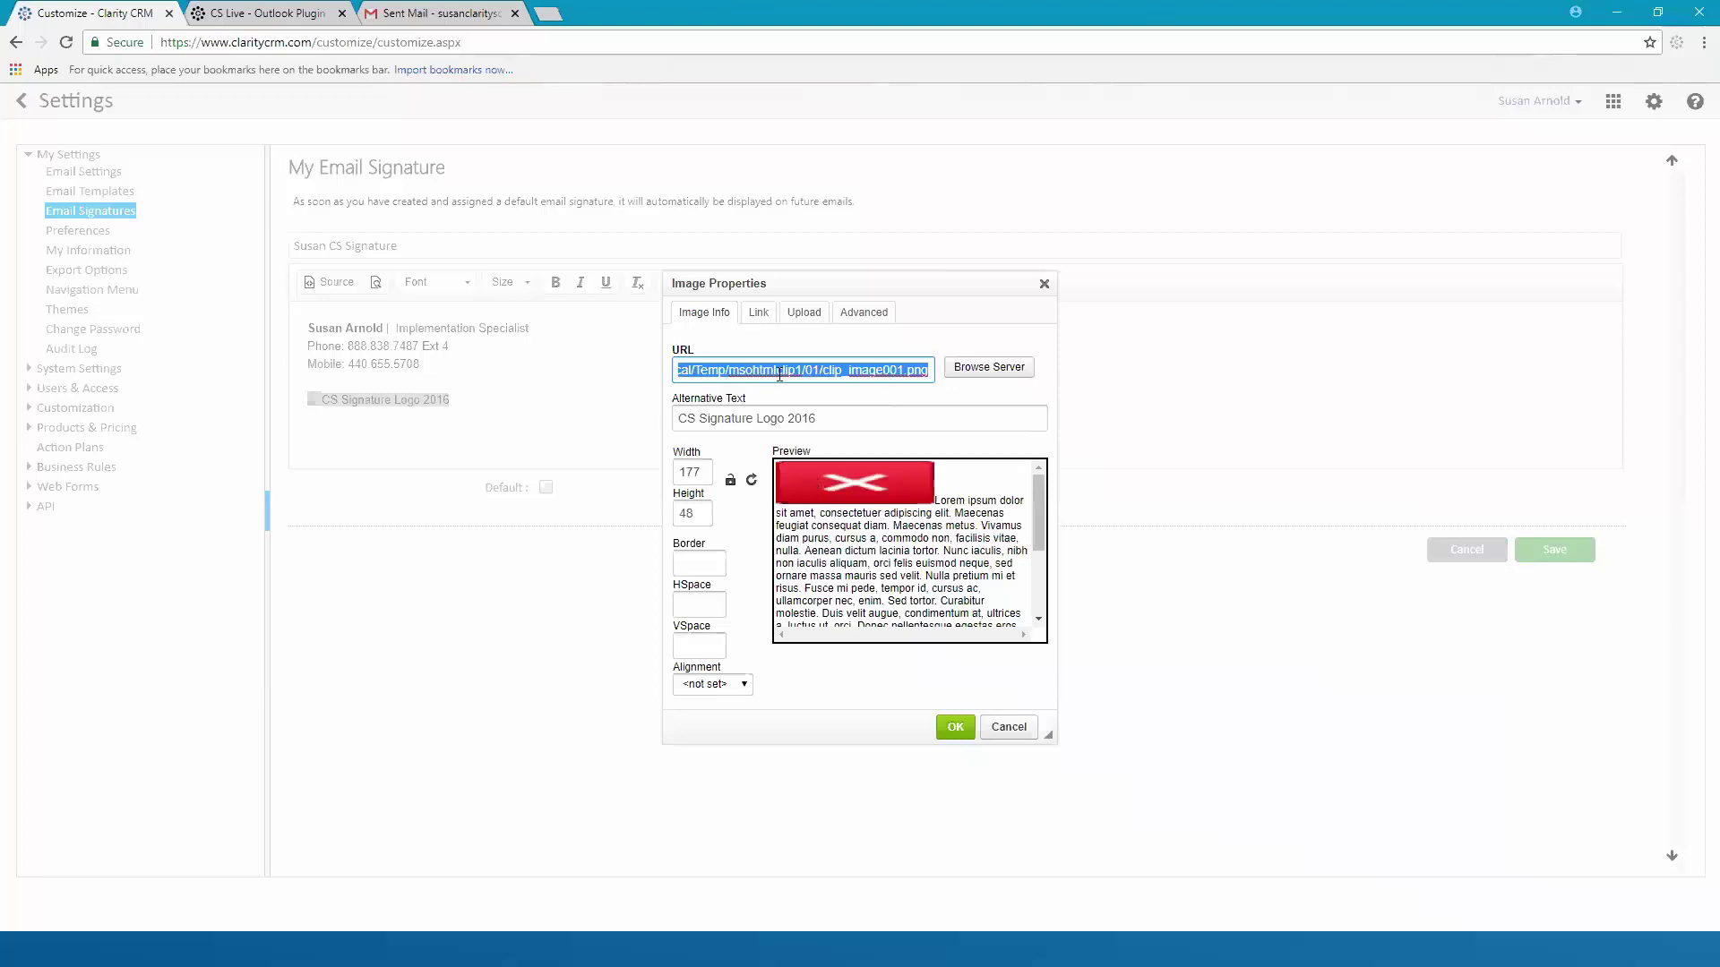
# Upload clip_image001.png to the server as the replacement logo image
pyautogui.click(808, 315)
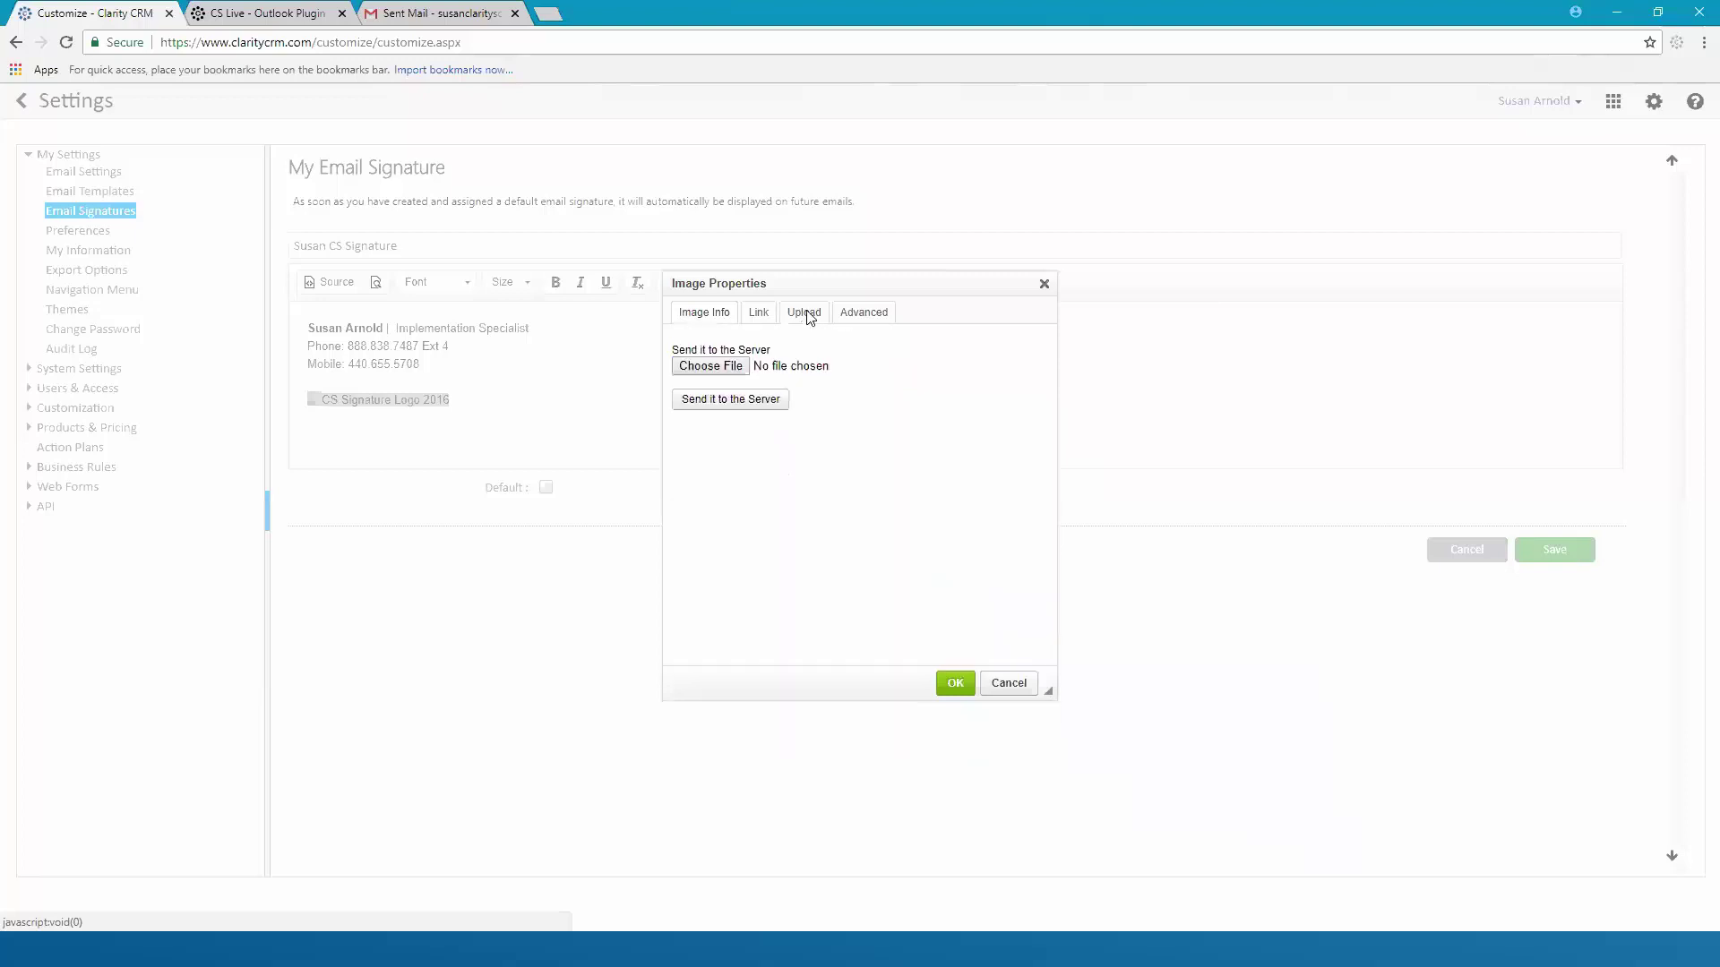
pyautogui.click(710, 366)
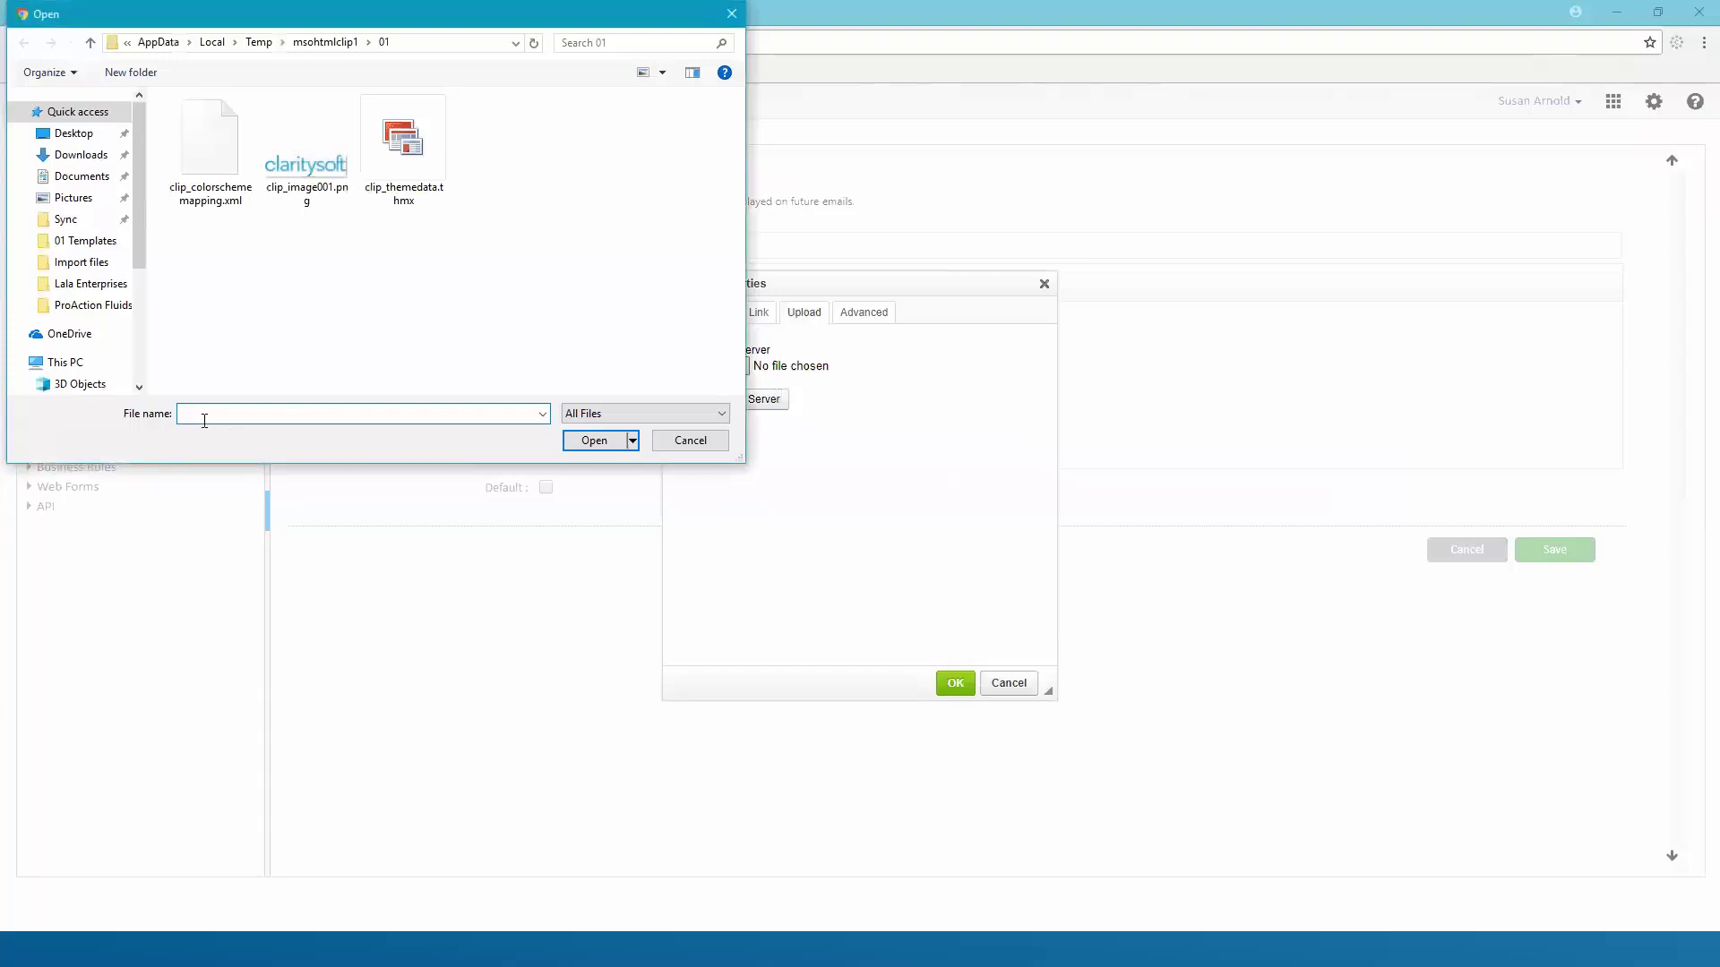
pyautogui.write('C:/Users/Susan/AppData/Local/Temp/msohtmlclip1/01/clip_image001.png')
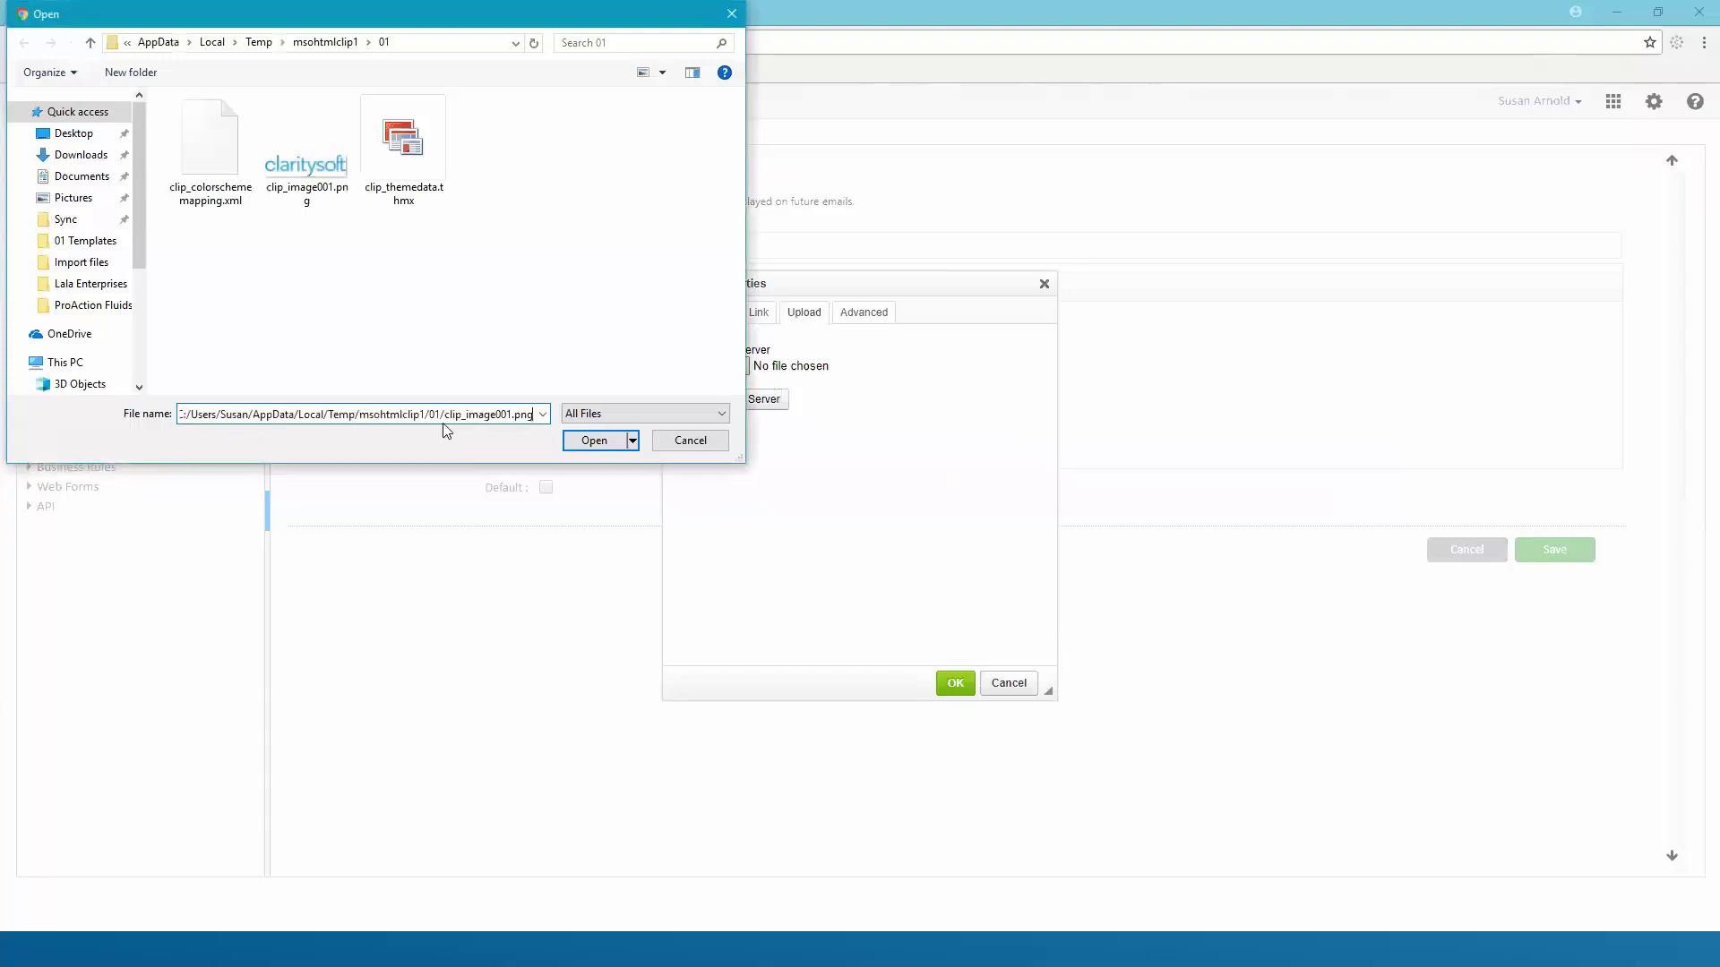
pyautogui.click(594, 440)
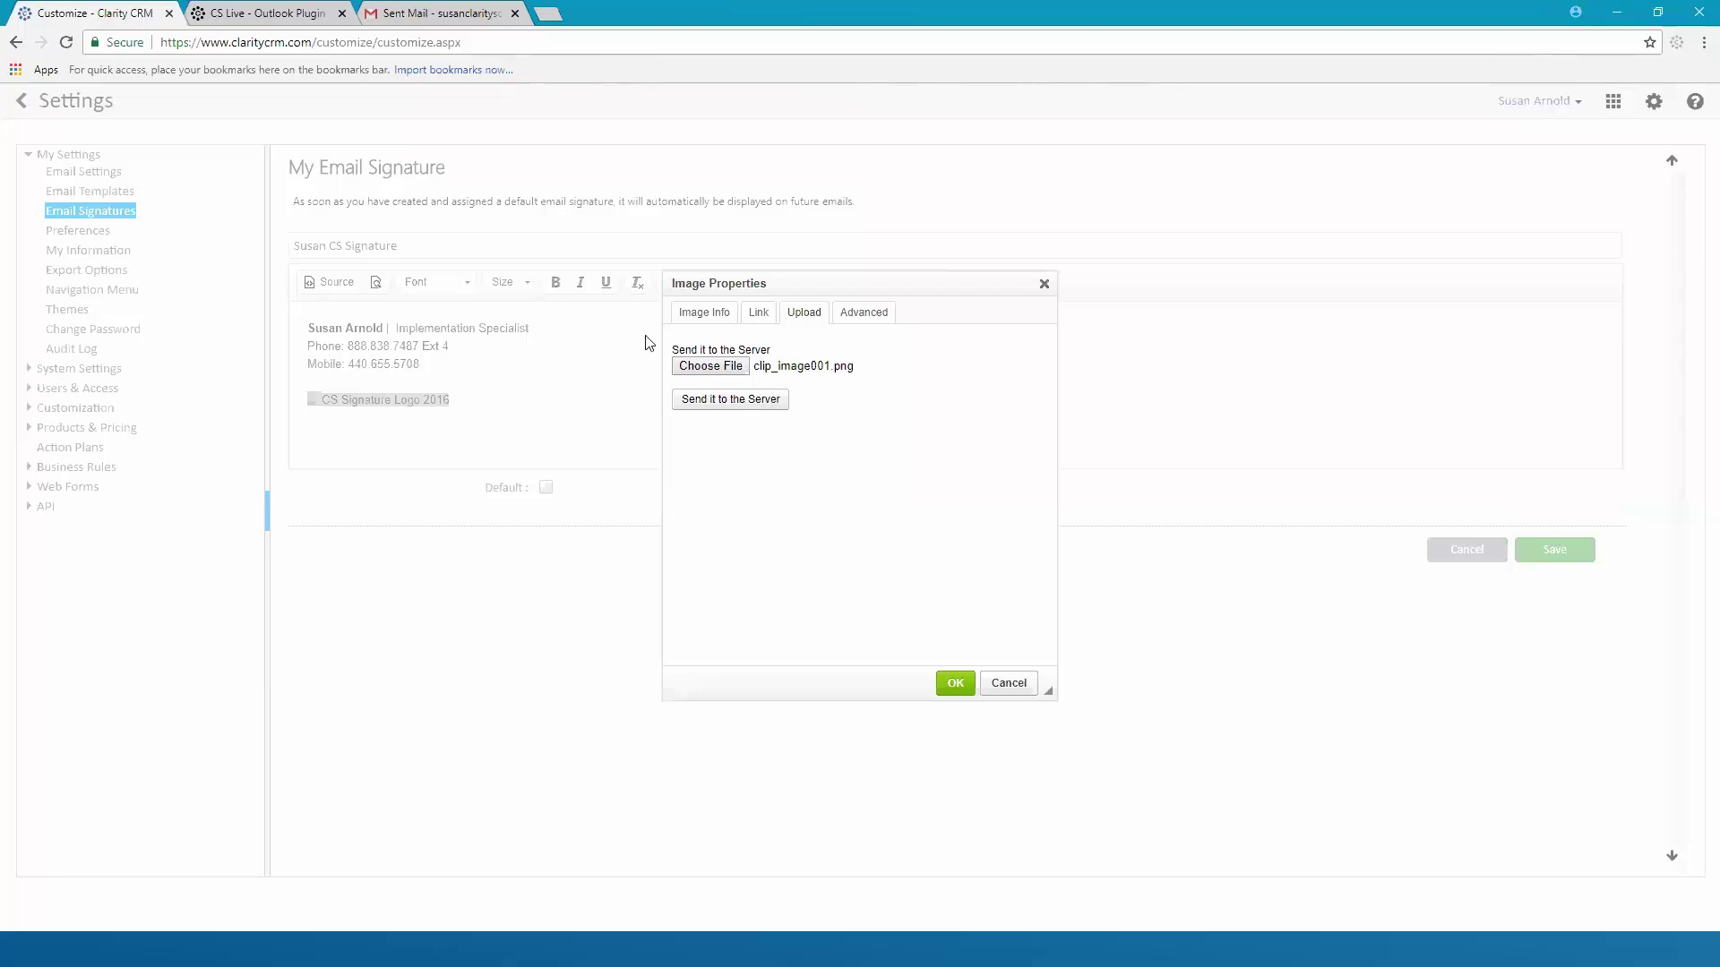
pyautogui.click(714, 408)
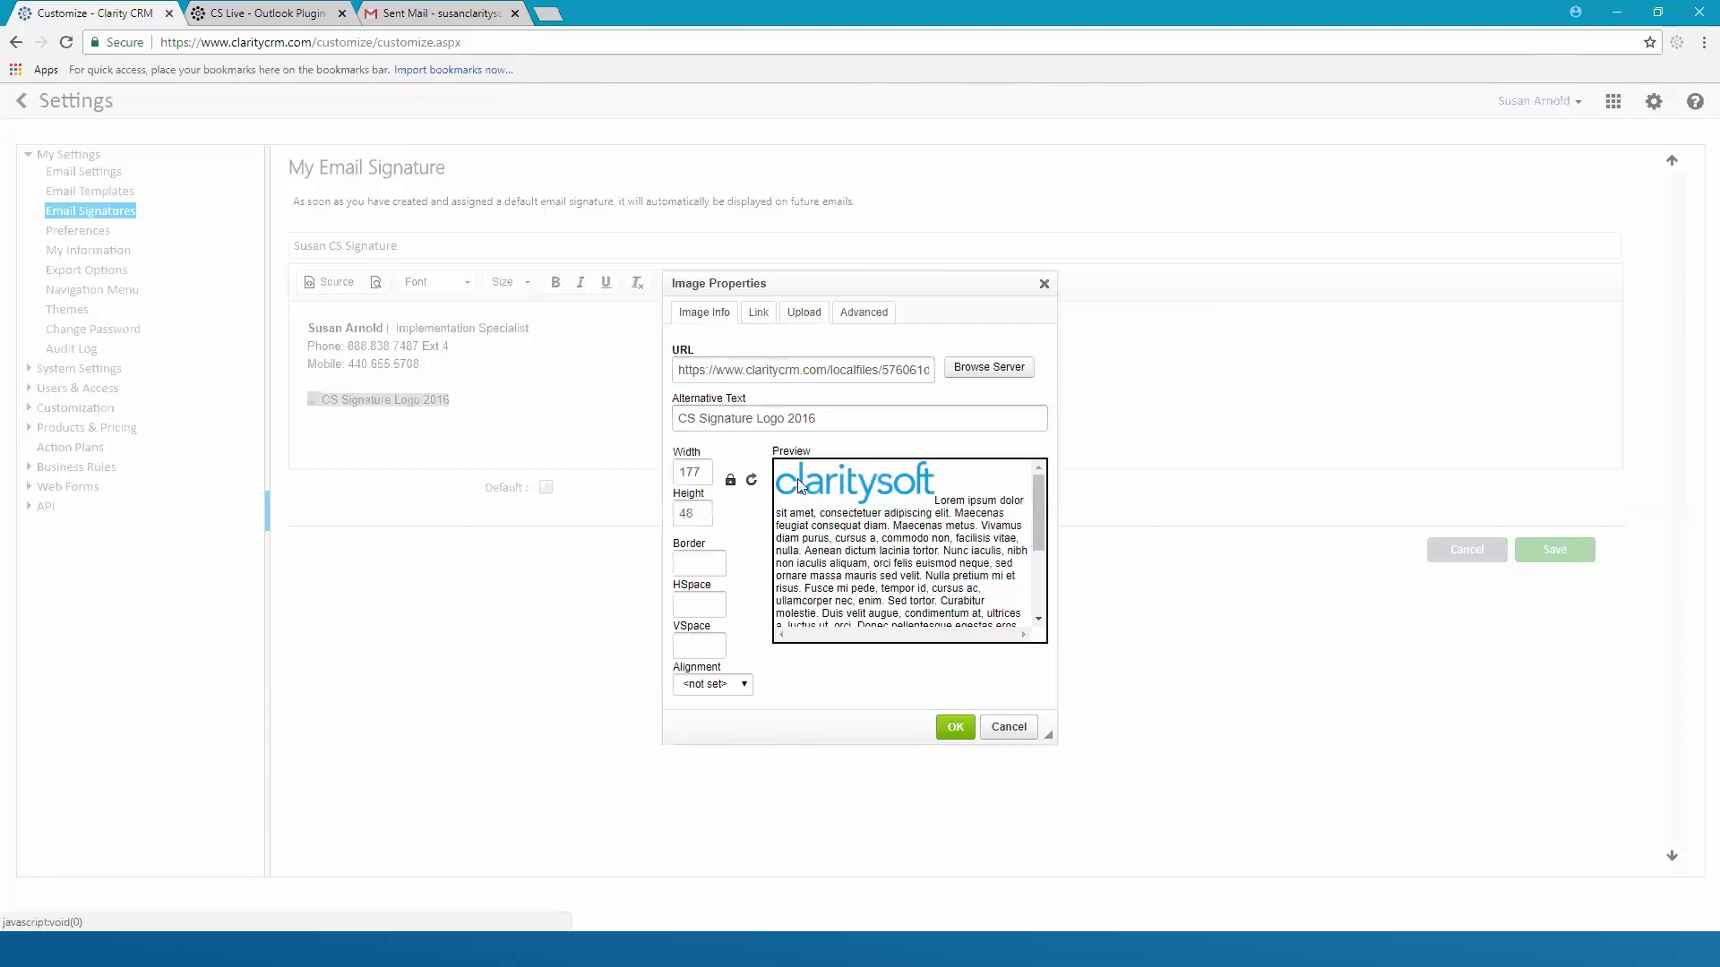
# Set the logo image width back to 177 with height 48
pyautogui.click(697, 472)
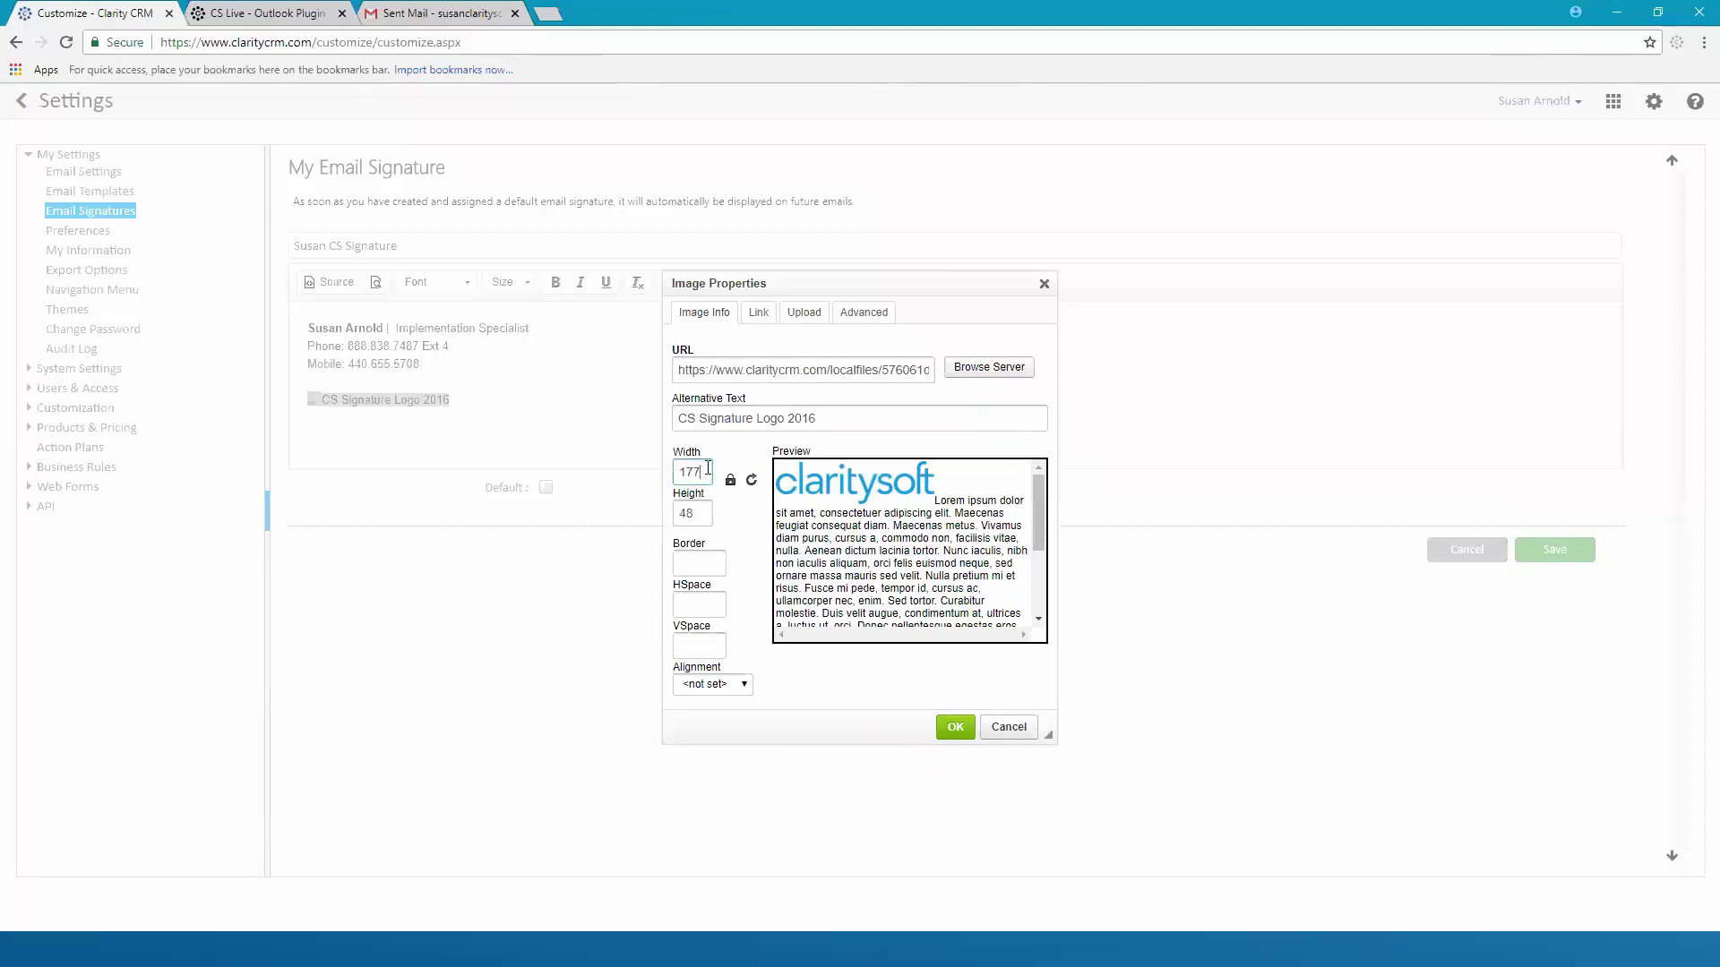
pyautogui.press('BackSpace')
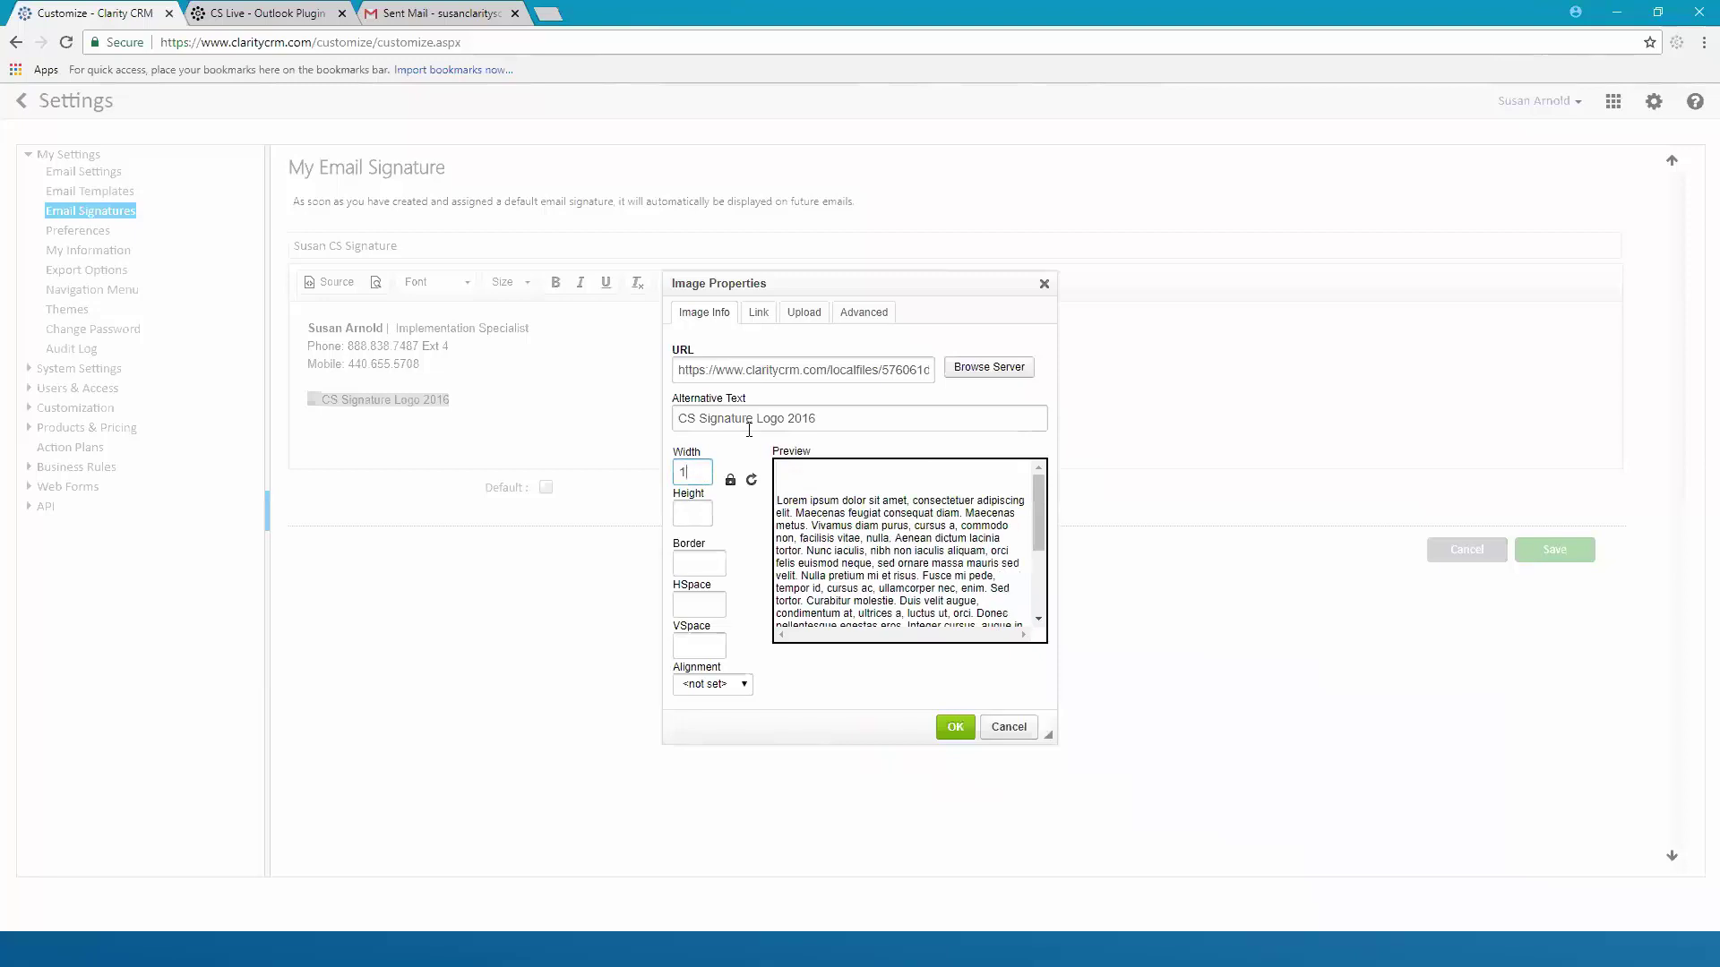
pyautogui.write('90')
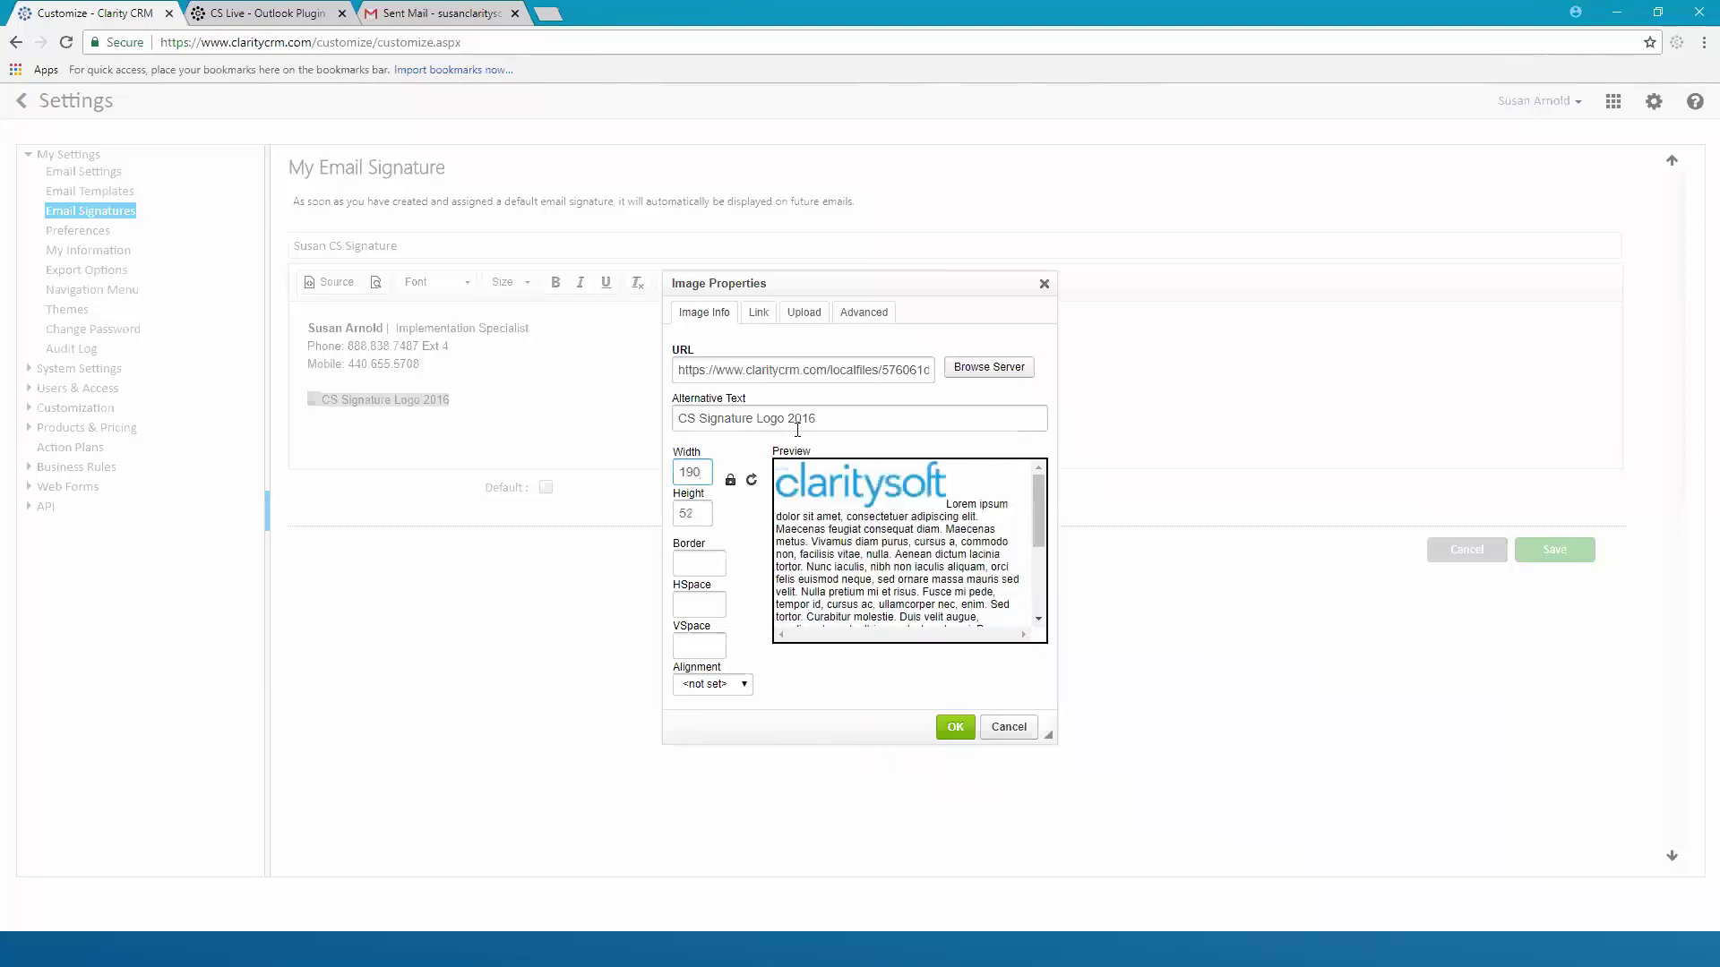
pyautogui.press('BackSpace')
pyautogui.write('2')
pyautogui.press('Tab')
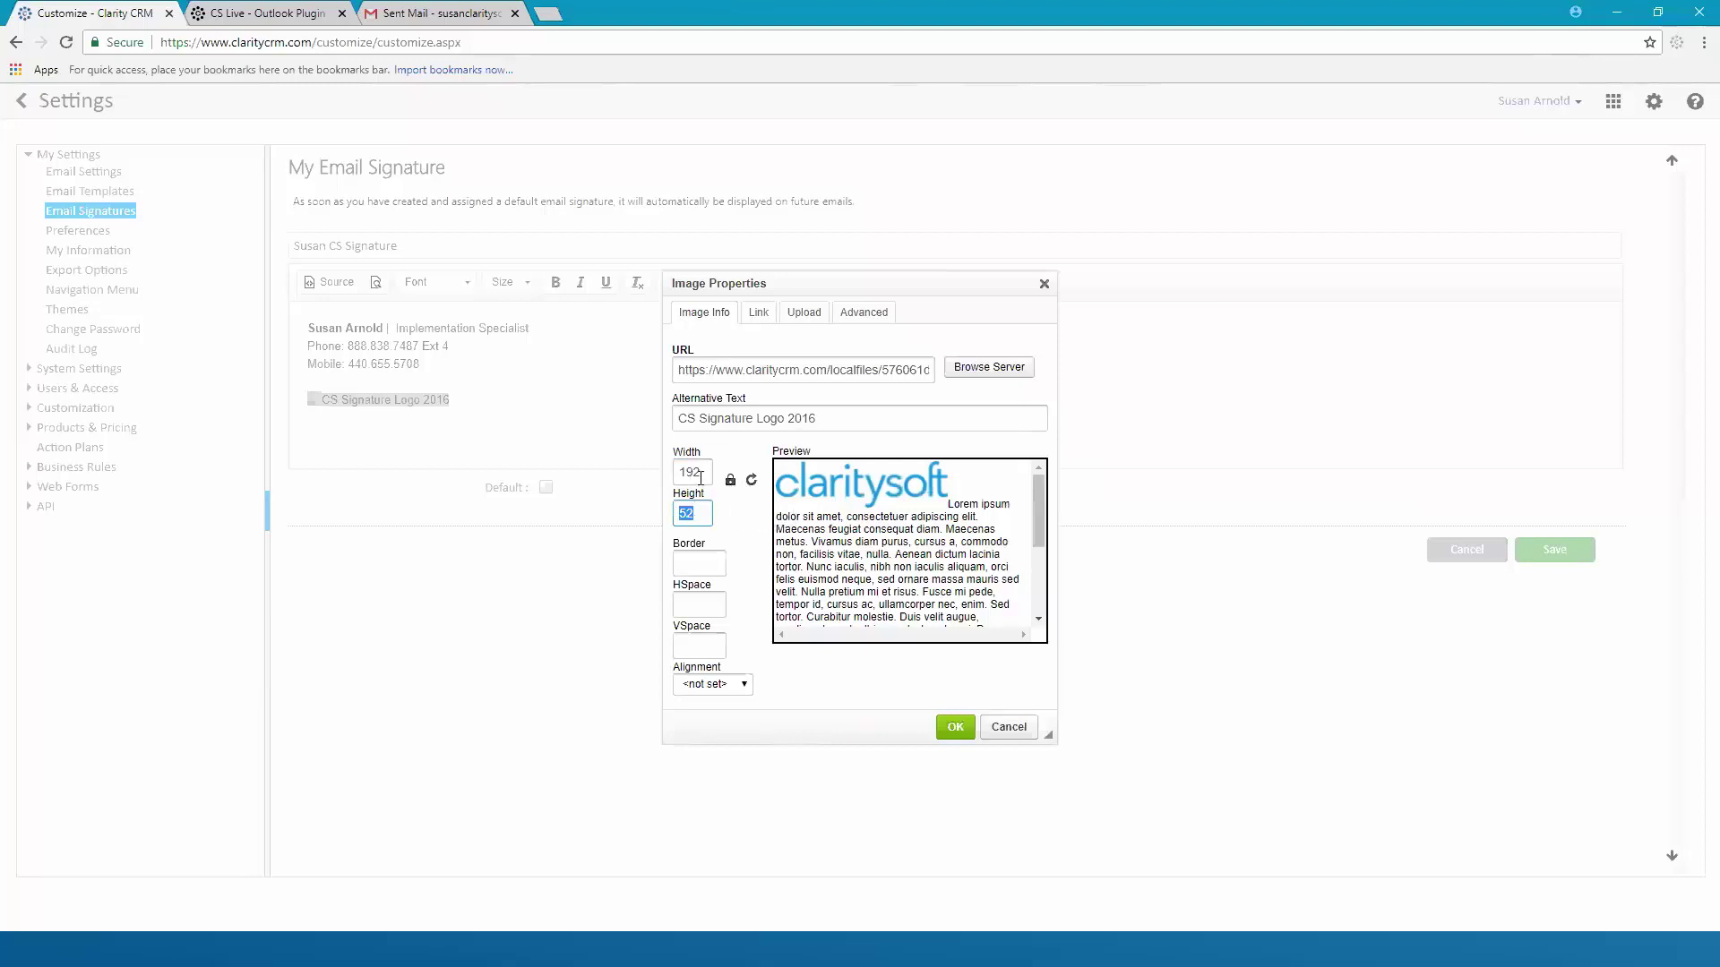
pyautogui.click(704, 470)
pyautogui.press('BackSpace')
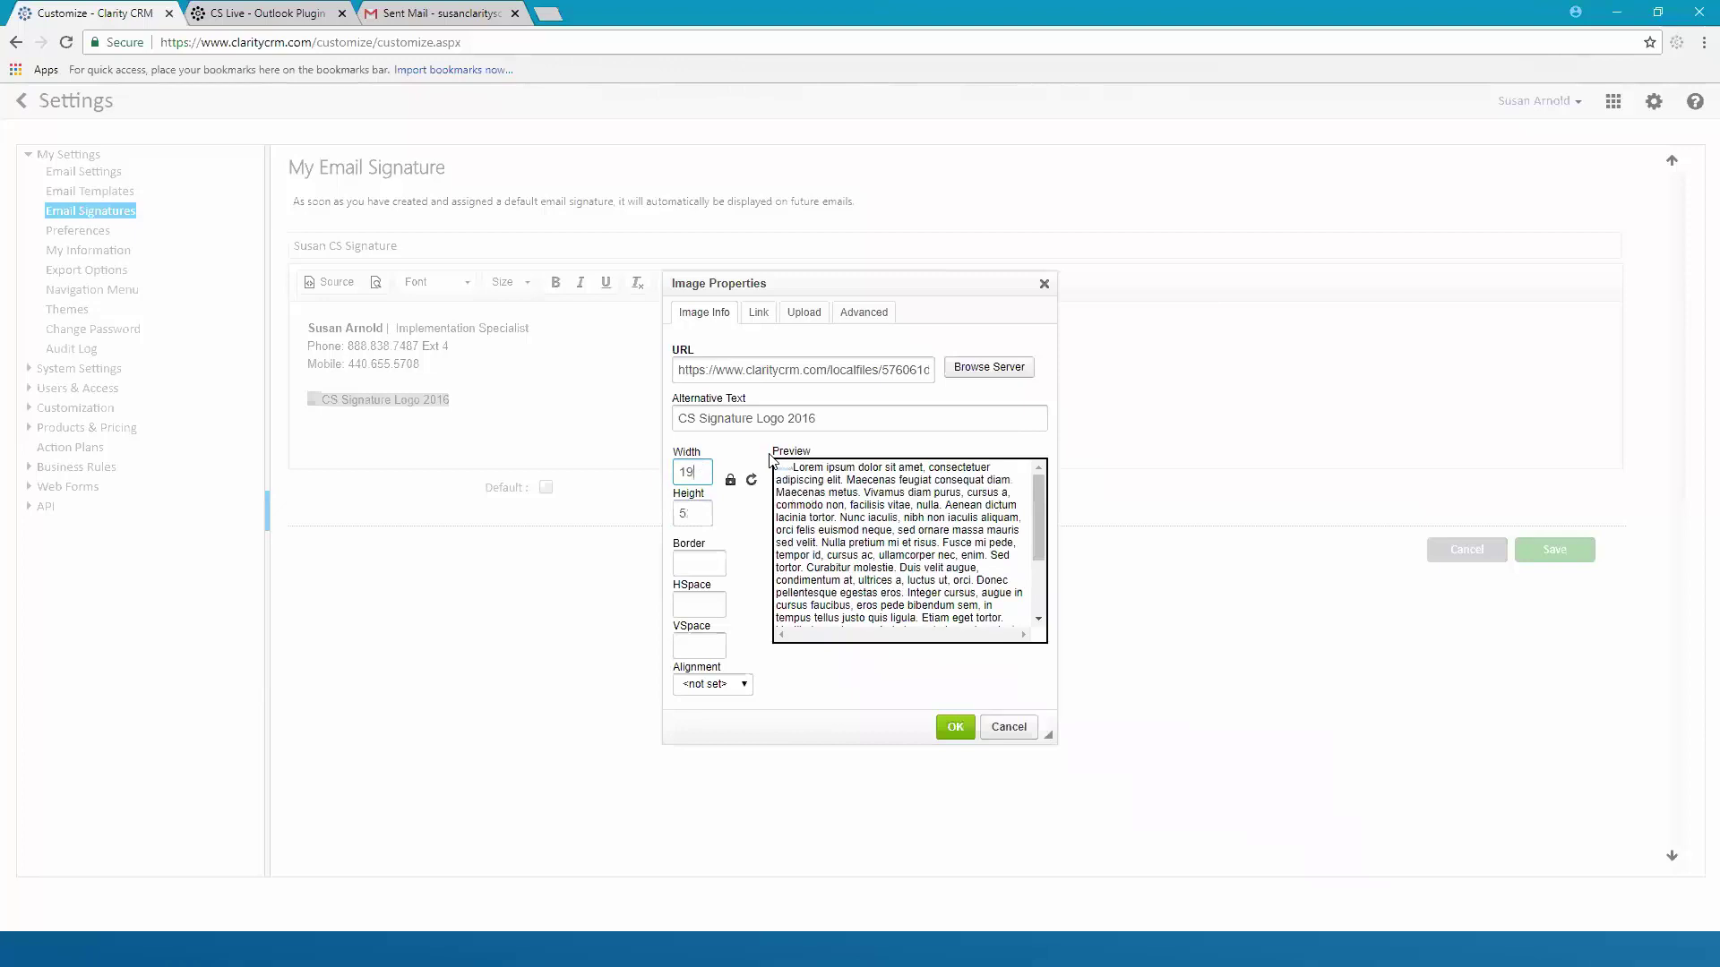
pyautogui.press('BackSpace')
pyautogui.write('77')
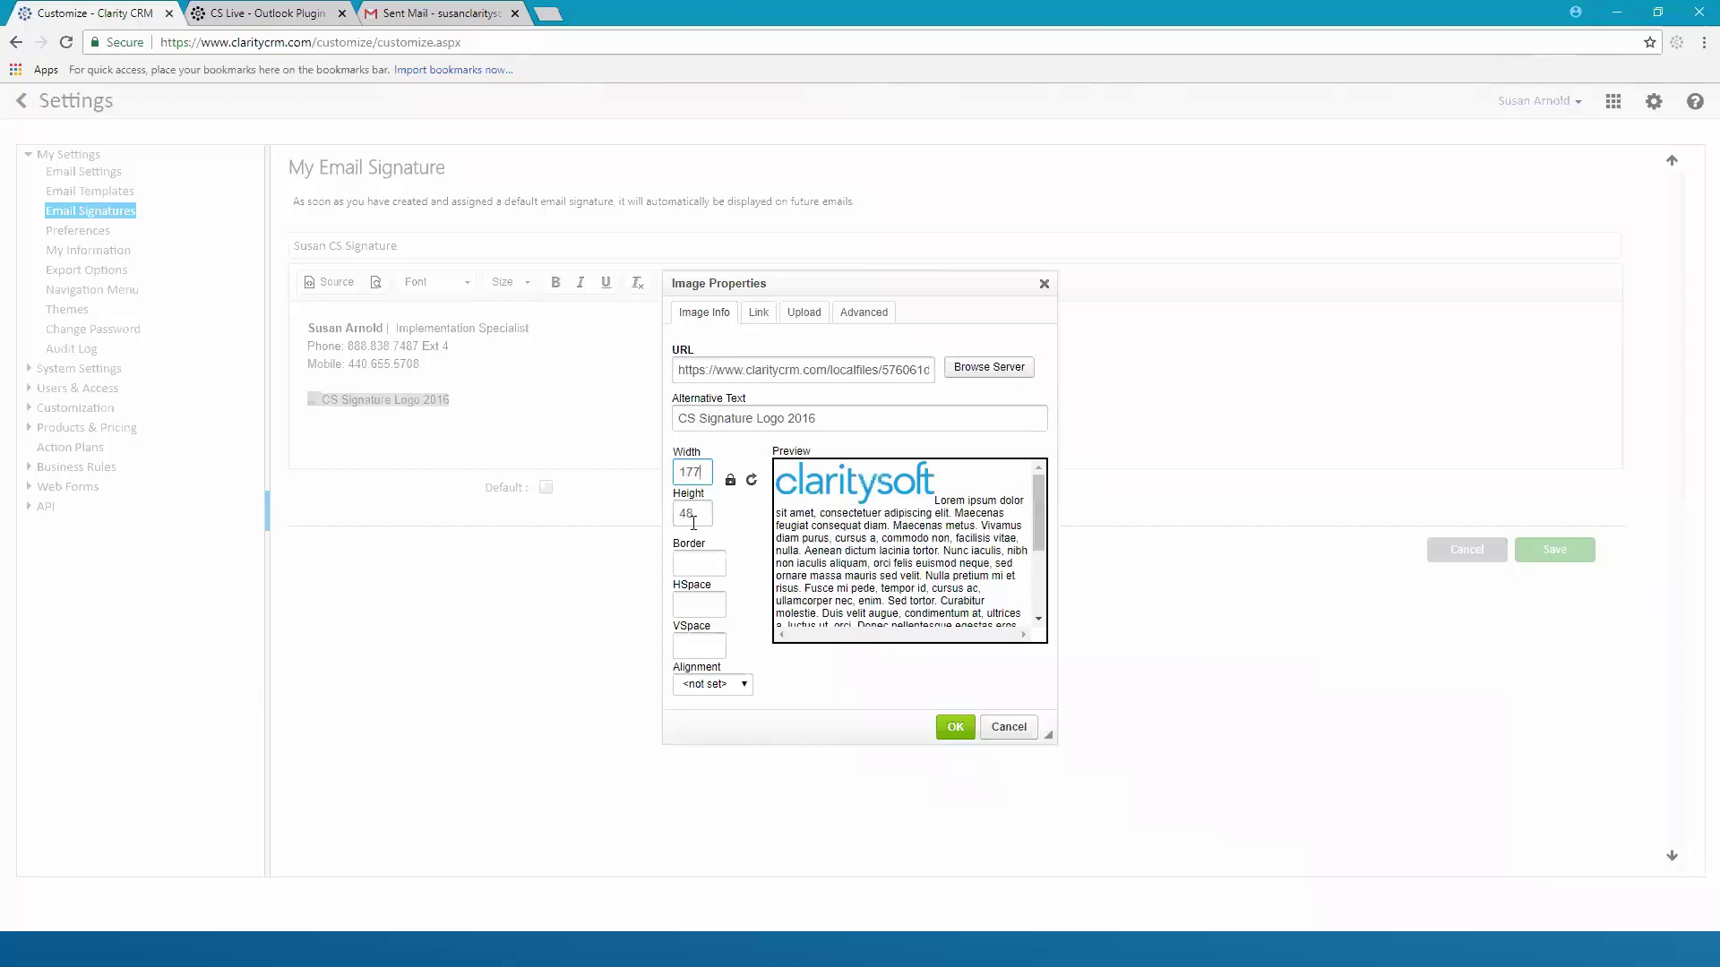
pyautogui.click(730, 480)
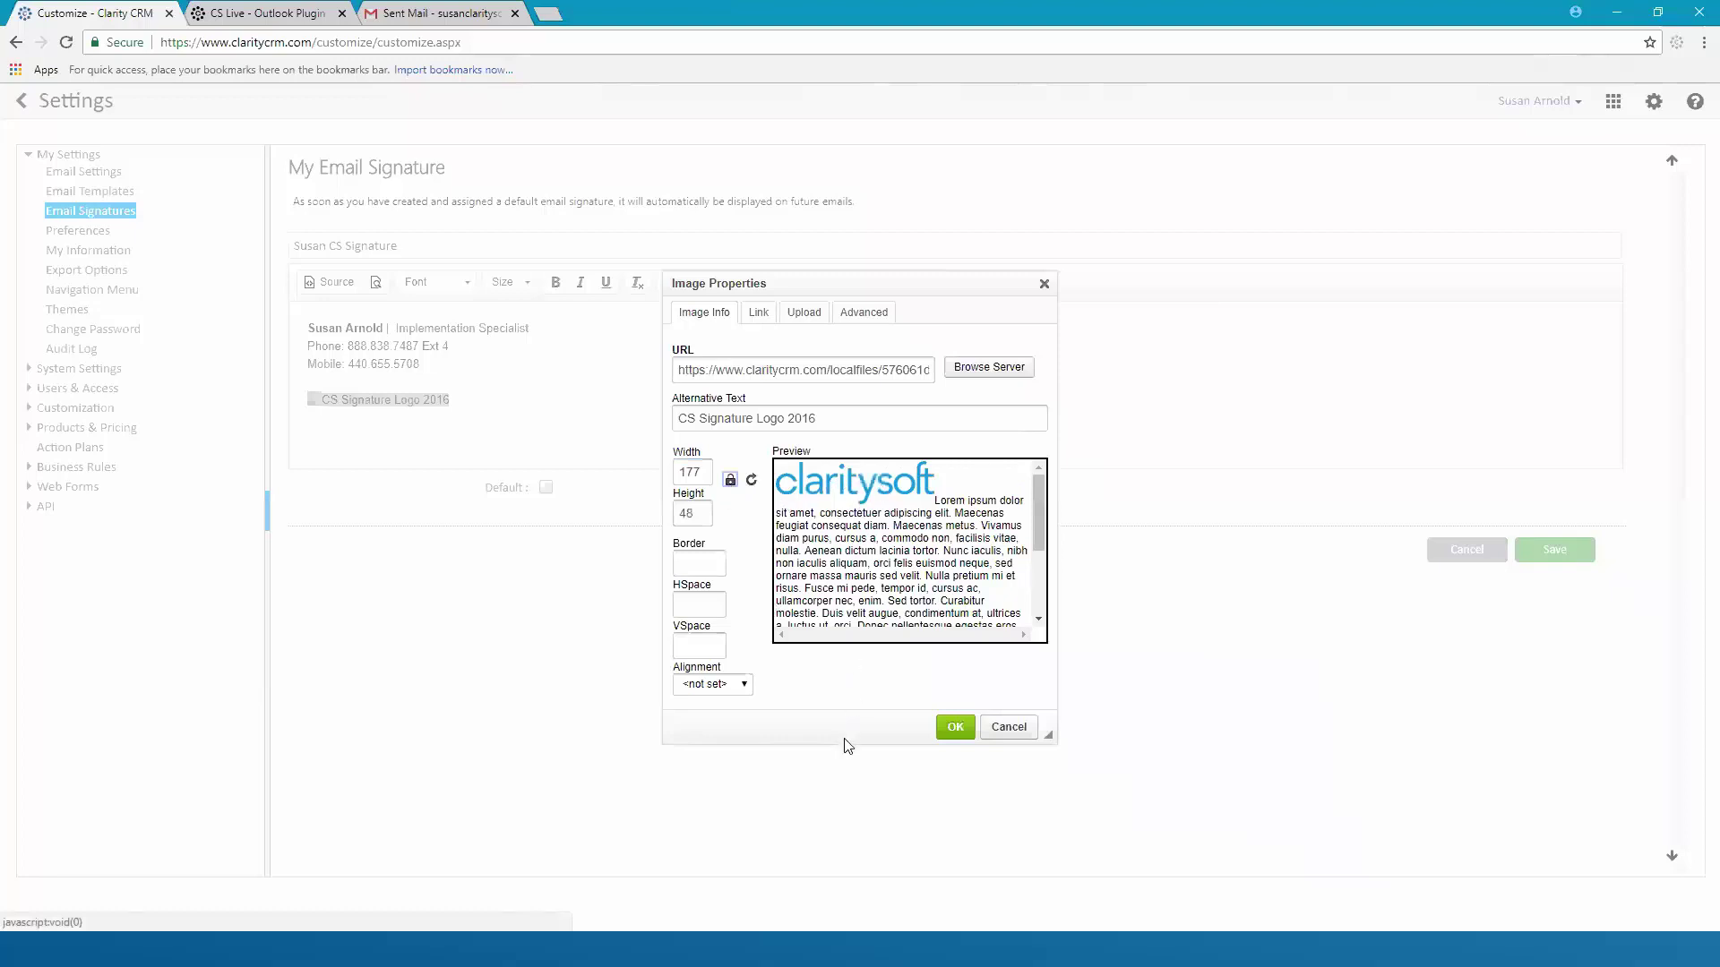
# Insert the logo into the signature and check it below the contact lines
pyautogui.click(954, 730)
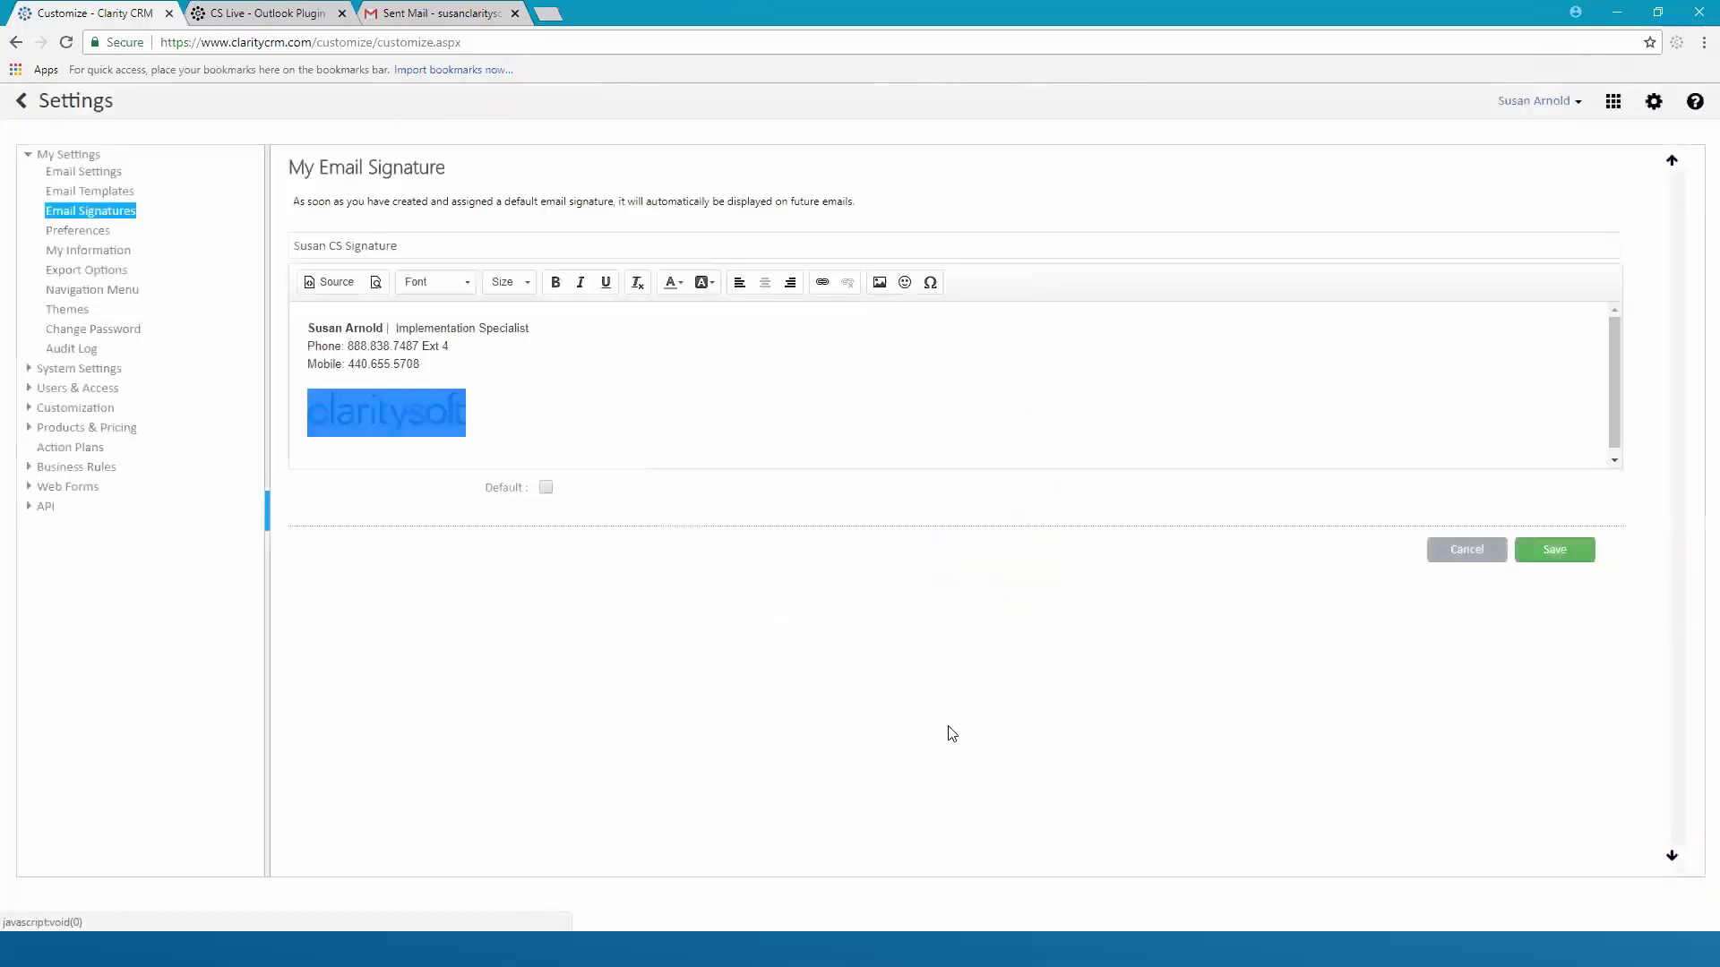
pyautogui.click(509, 348)
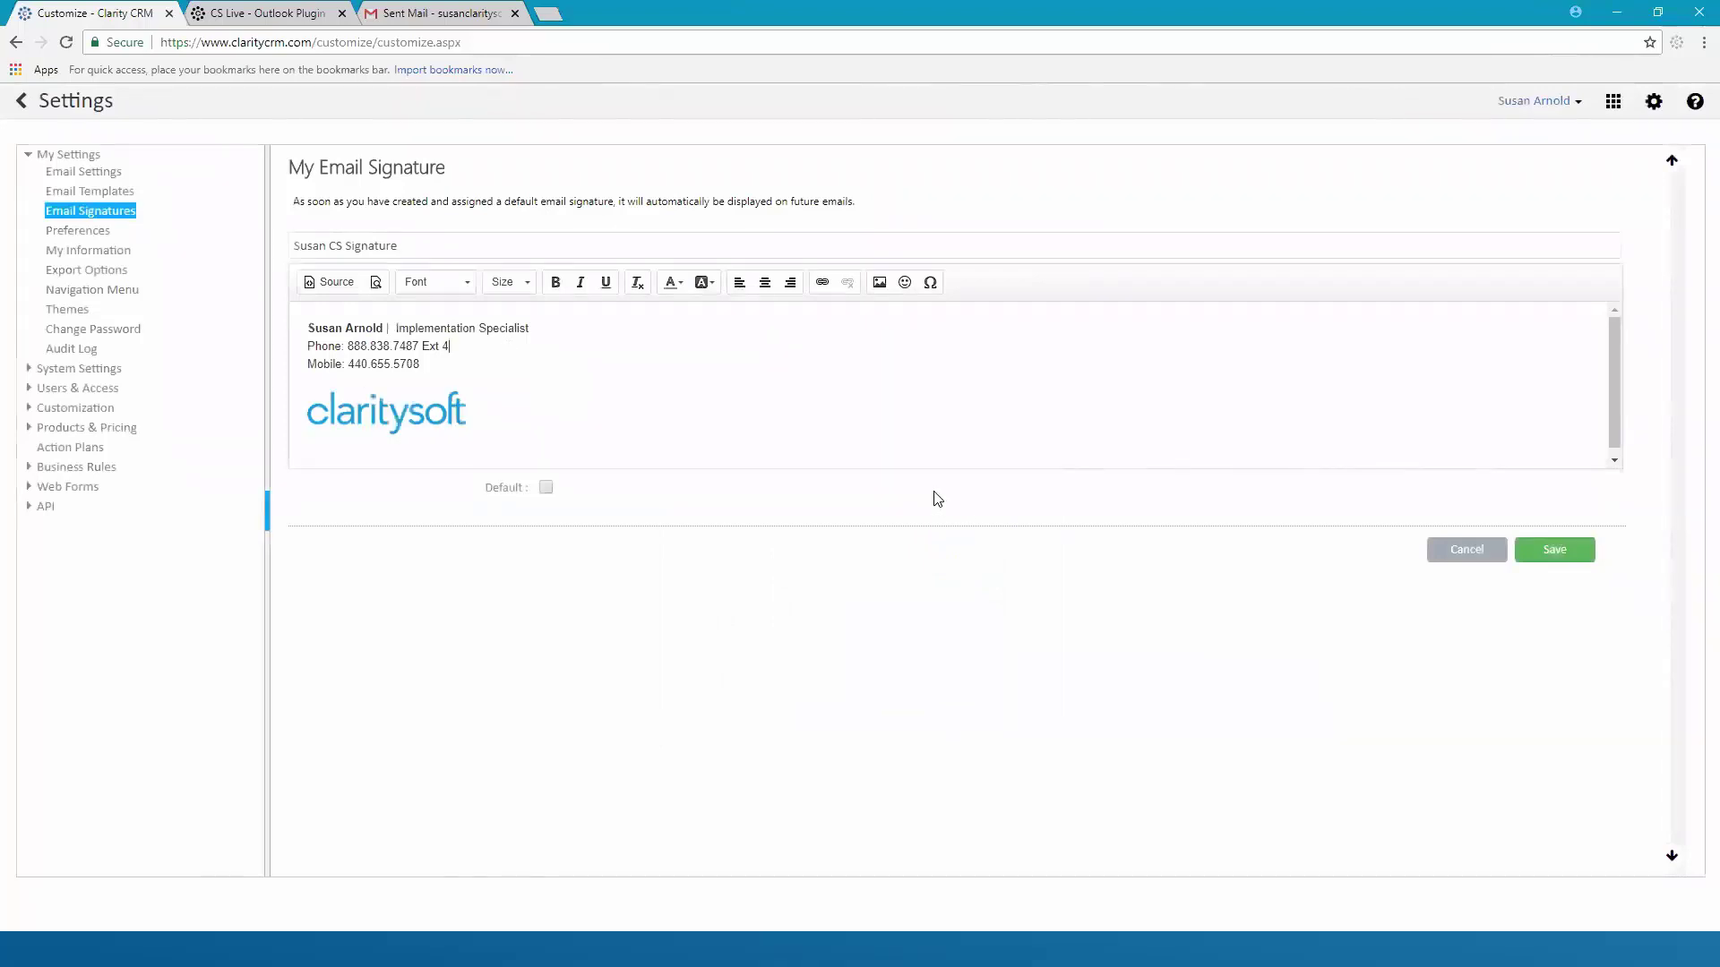
pyautogui.scroll(-1, 542, 446)
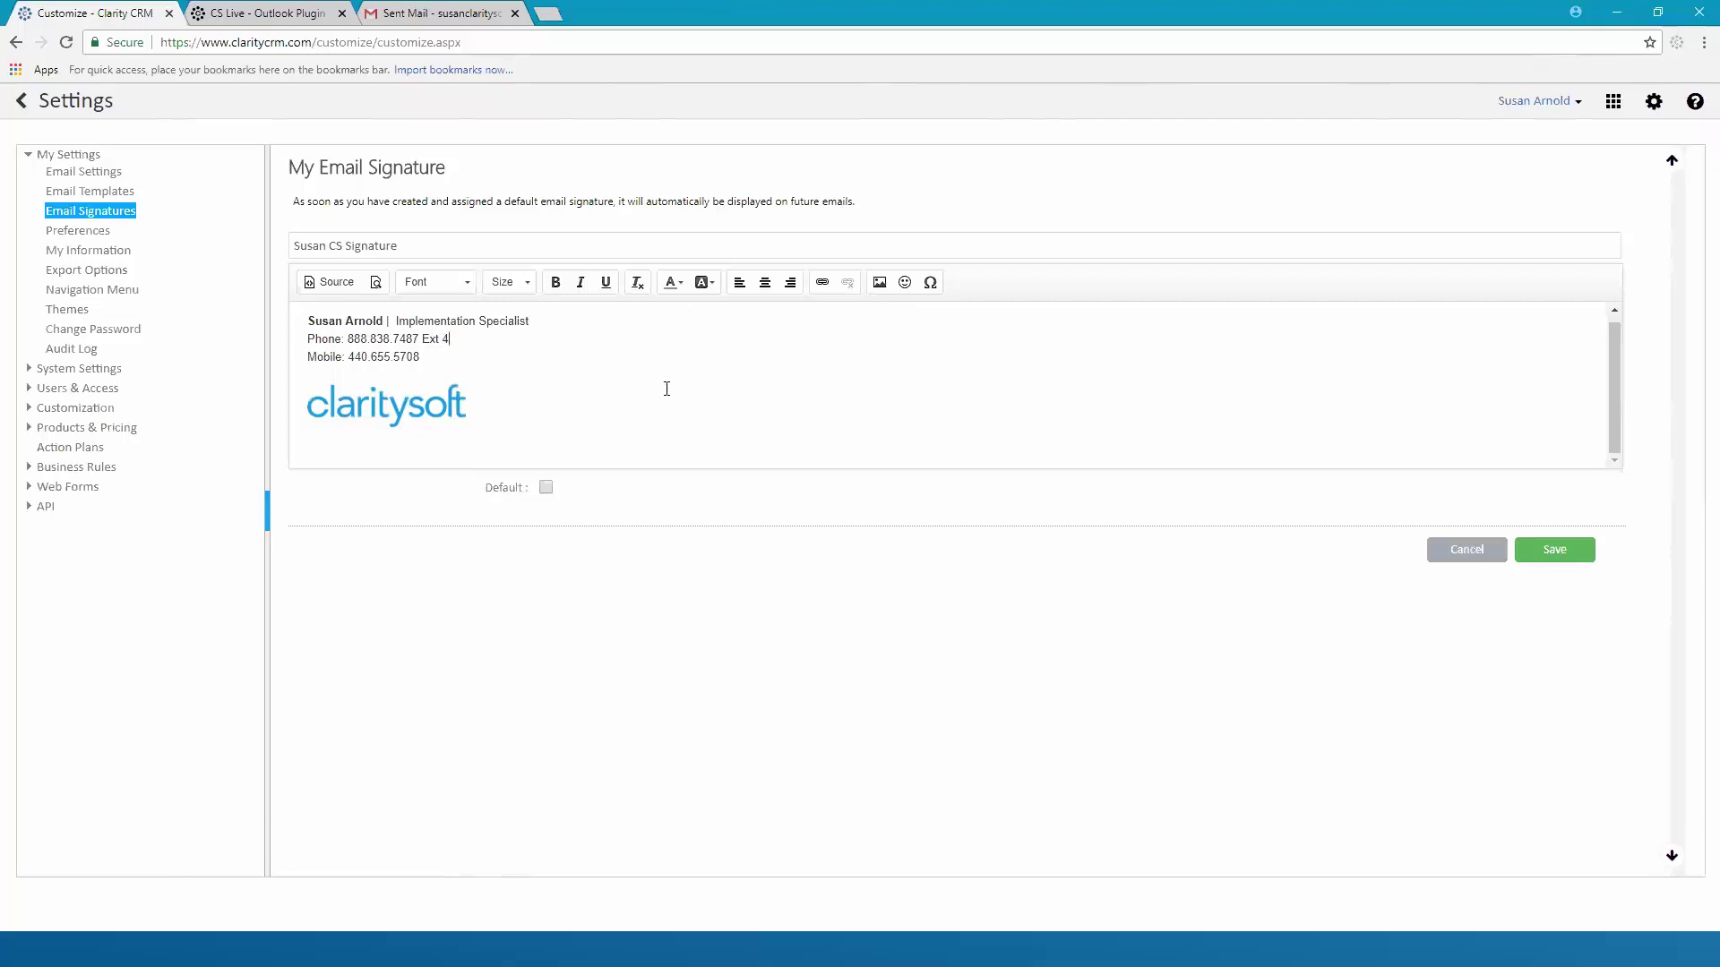
pyautogui.scroll(1, 663, 387)
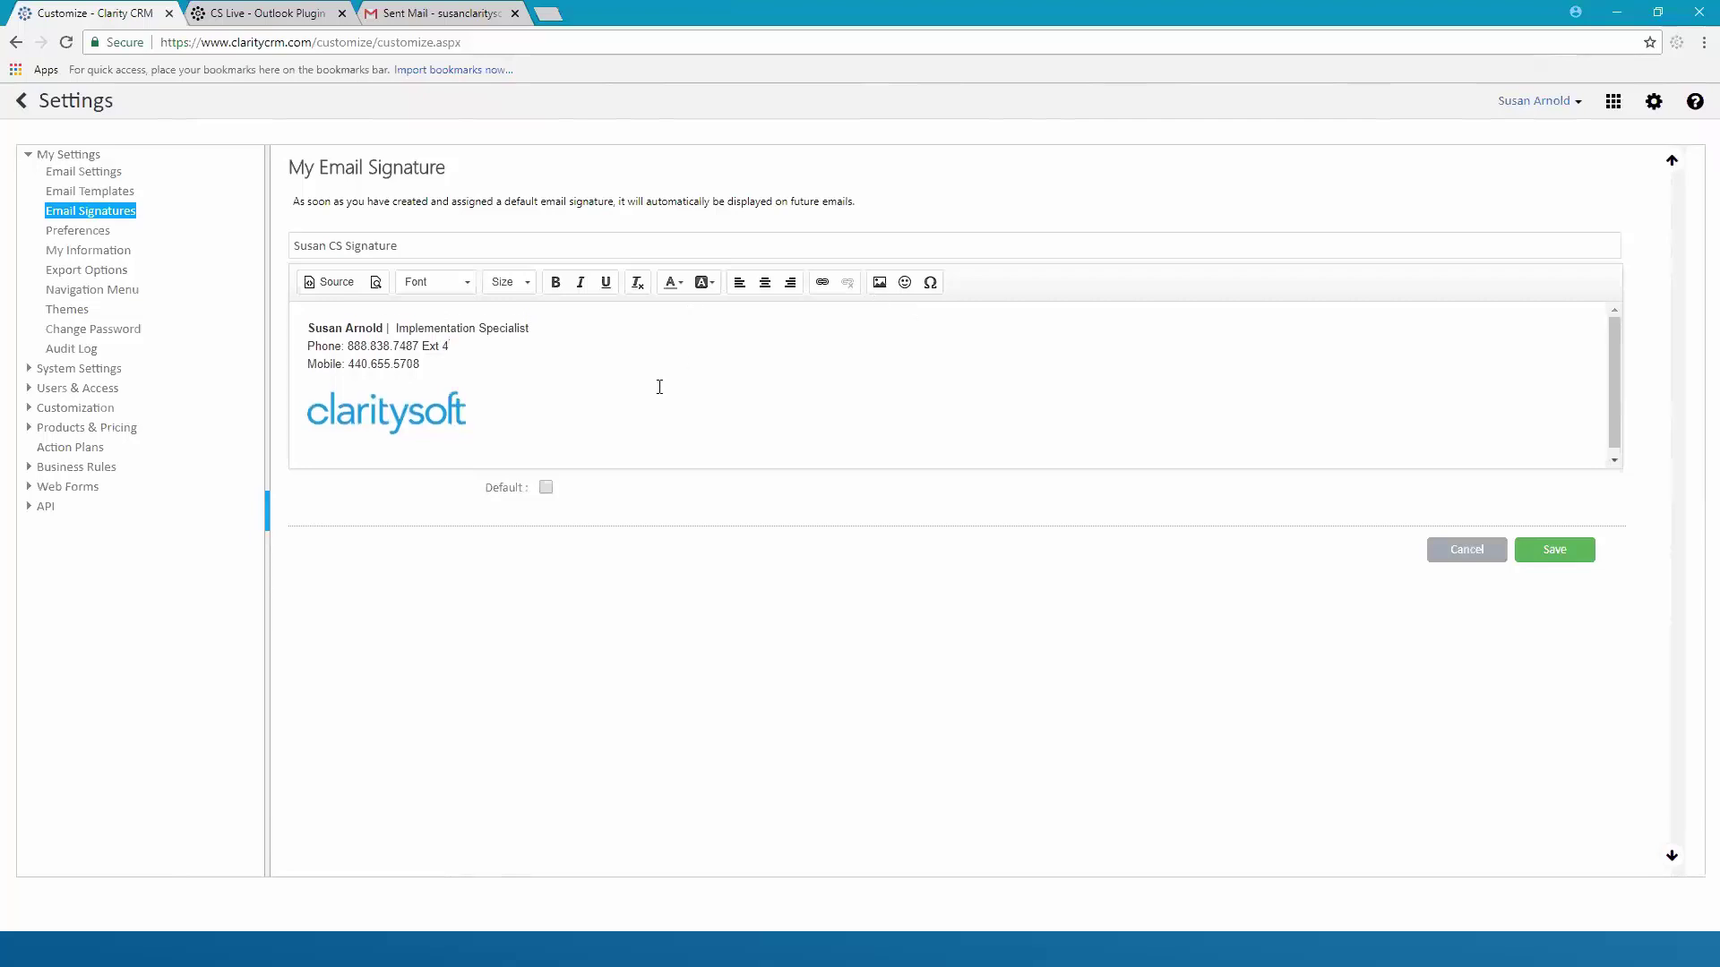
pyautogui.click(317, 326)
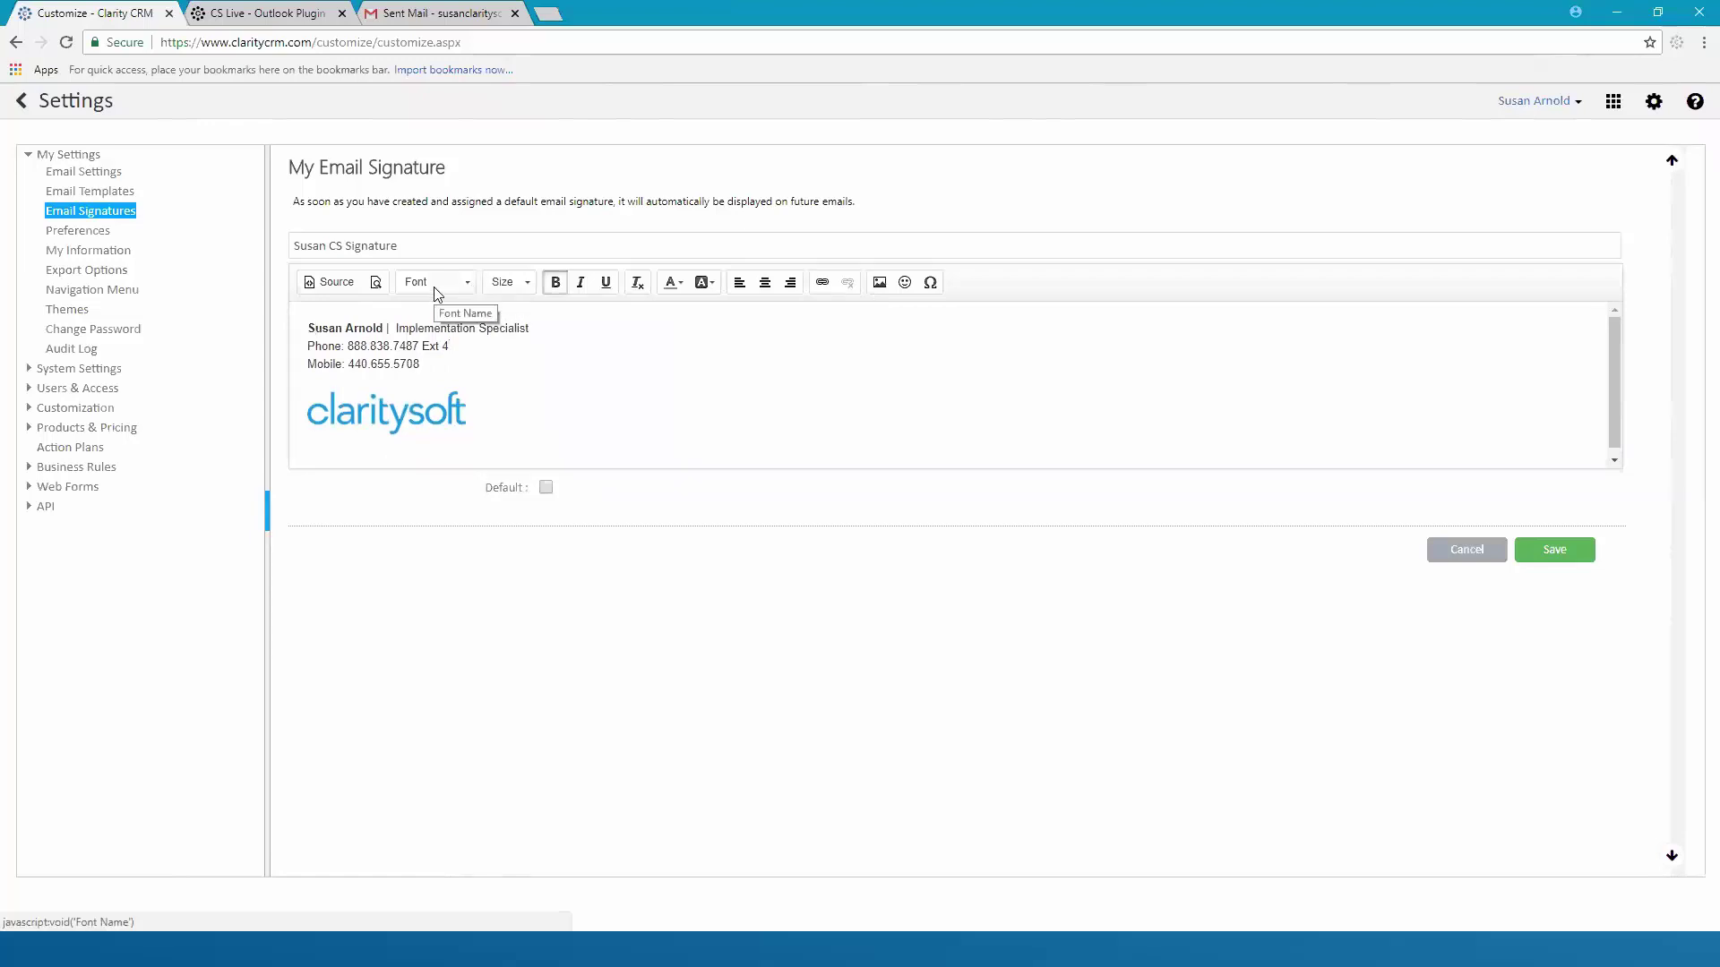
# Format the signature's name, title and phone lines in Arial, size 12
pyautogui.click(531, 288)
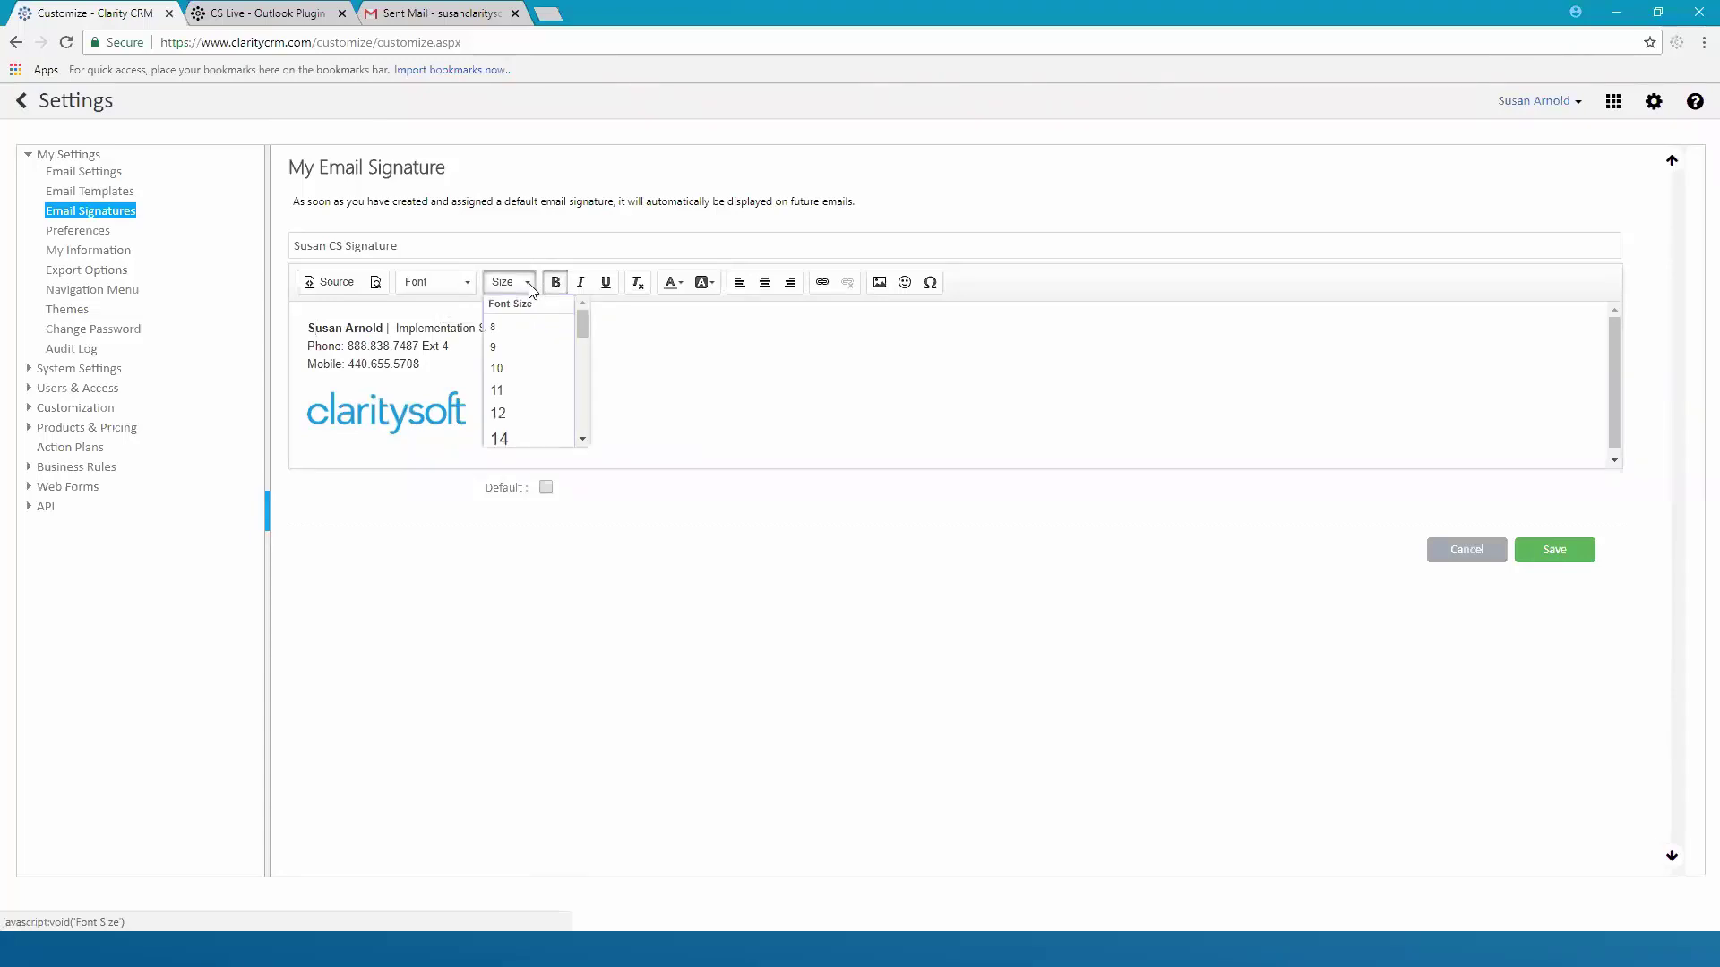
pyautogui.click(751, 364)
pyautogui.moveTo(309, 328); pyautogui.dragTo(477, 358)
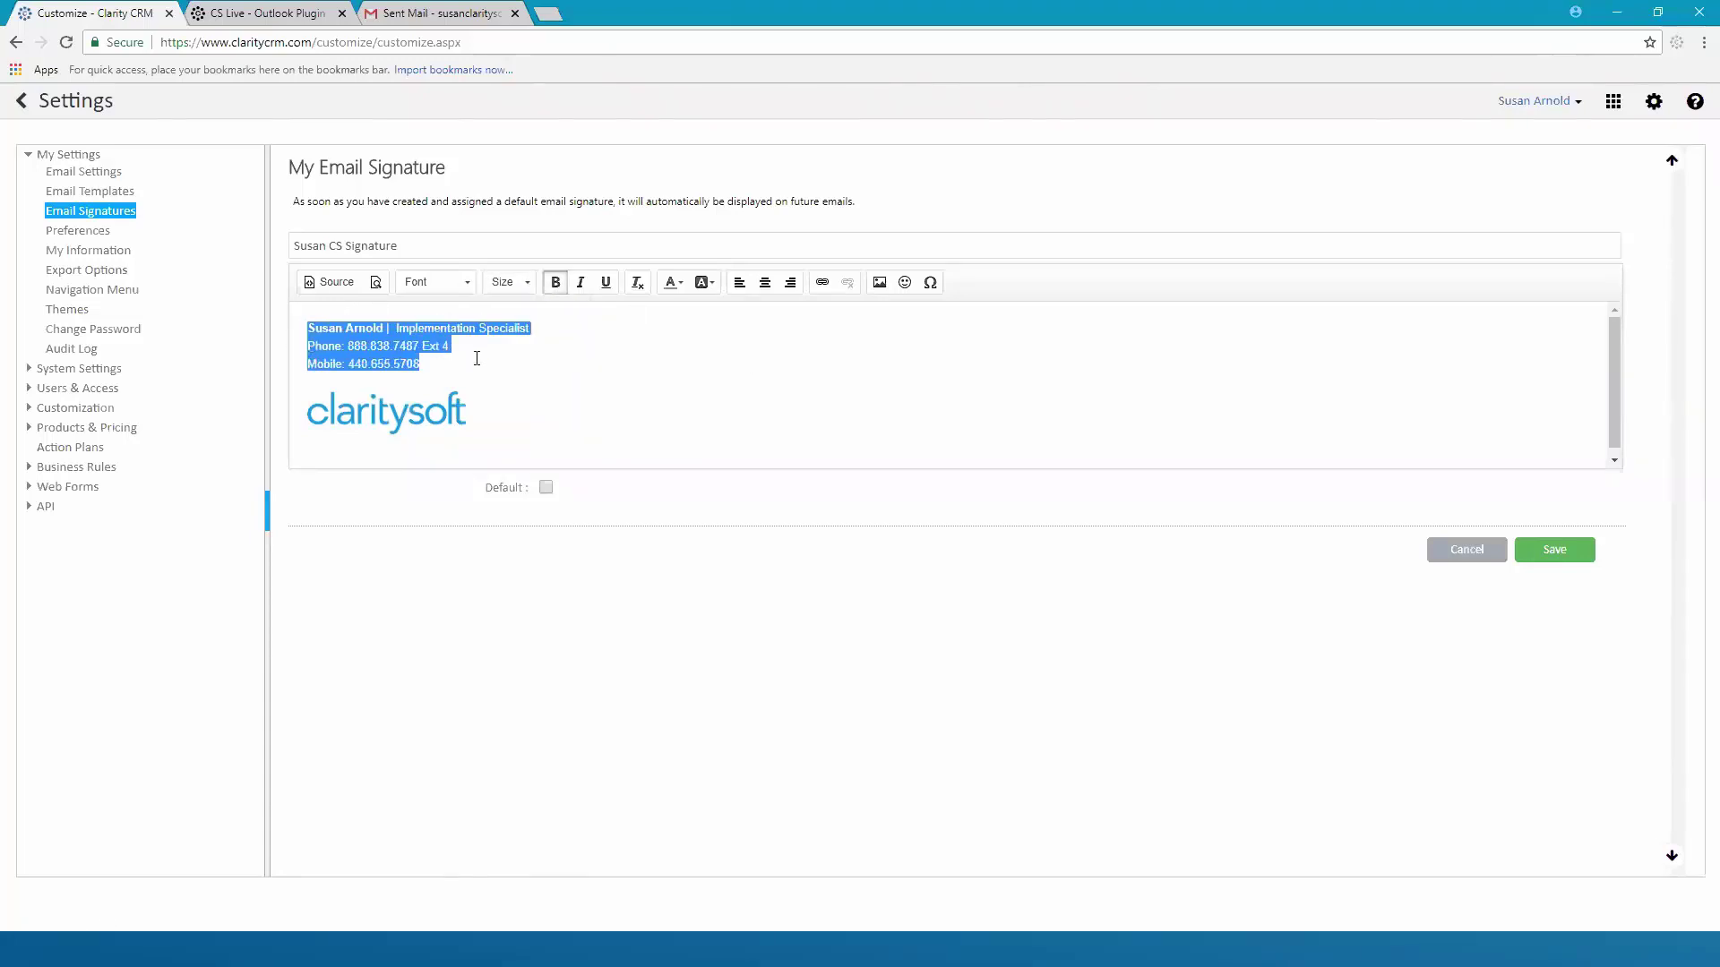
pyautogui.click(469, 285)
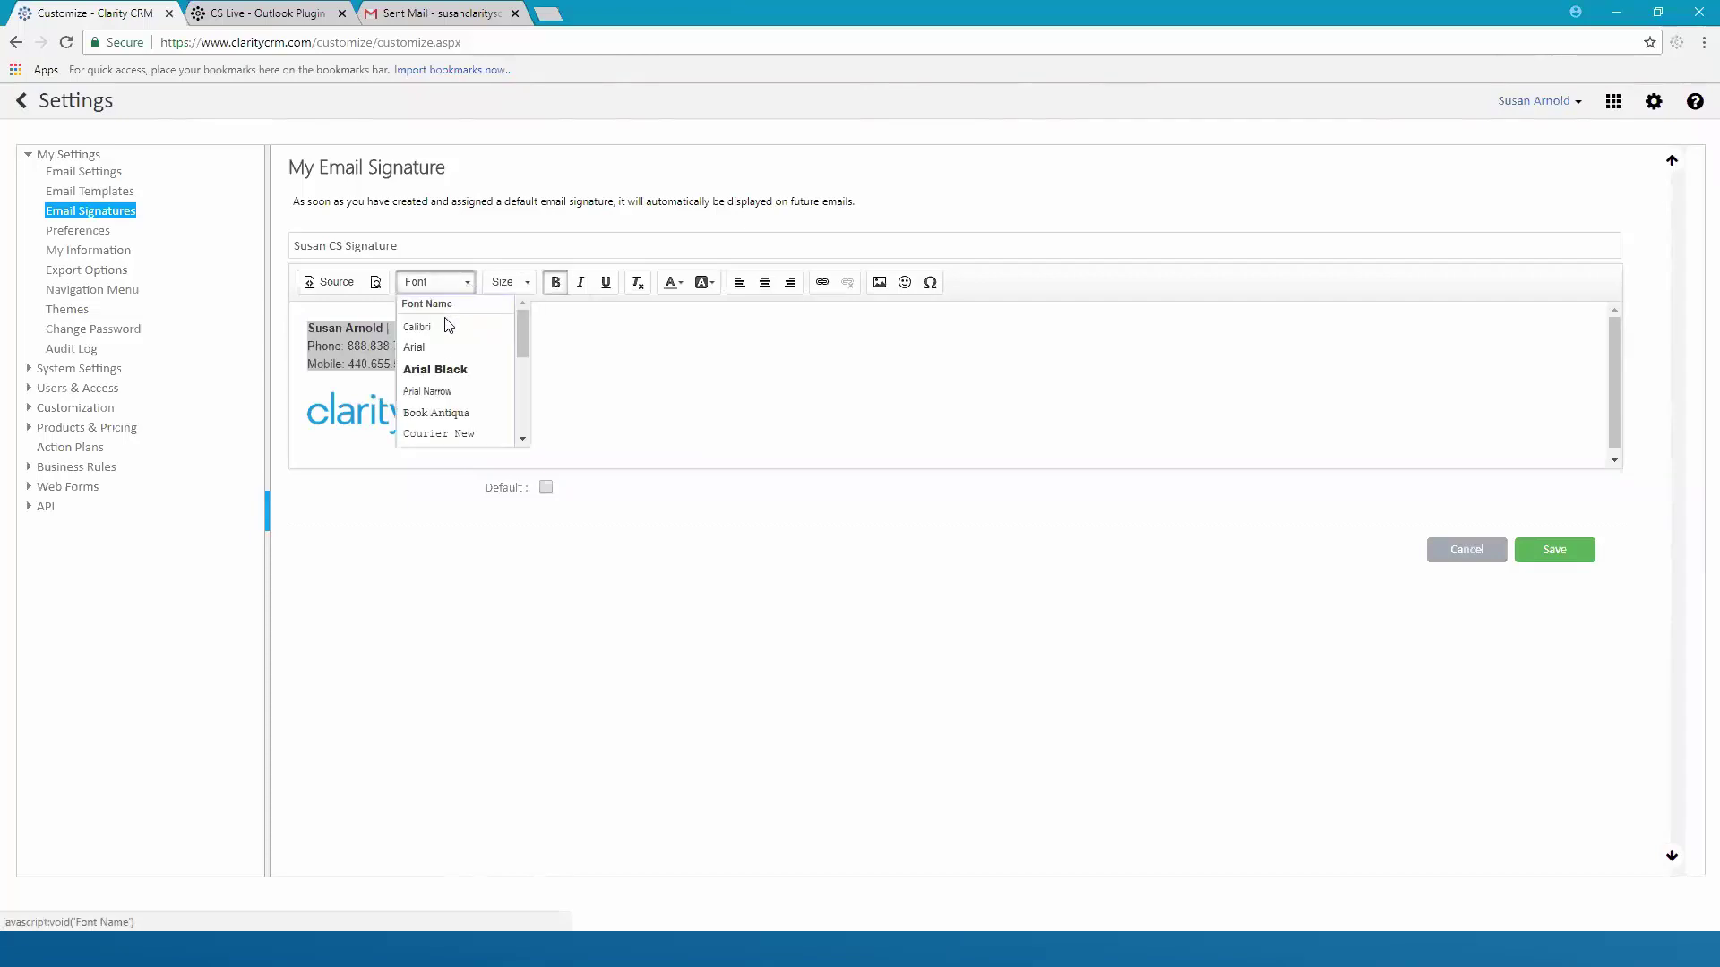
pyautogui.click(441, 346)
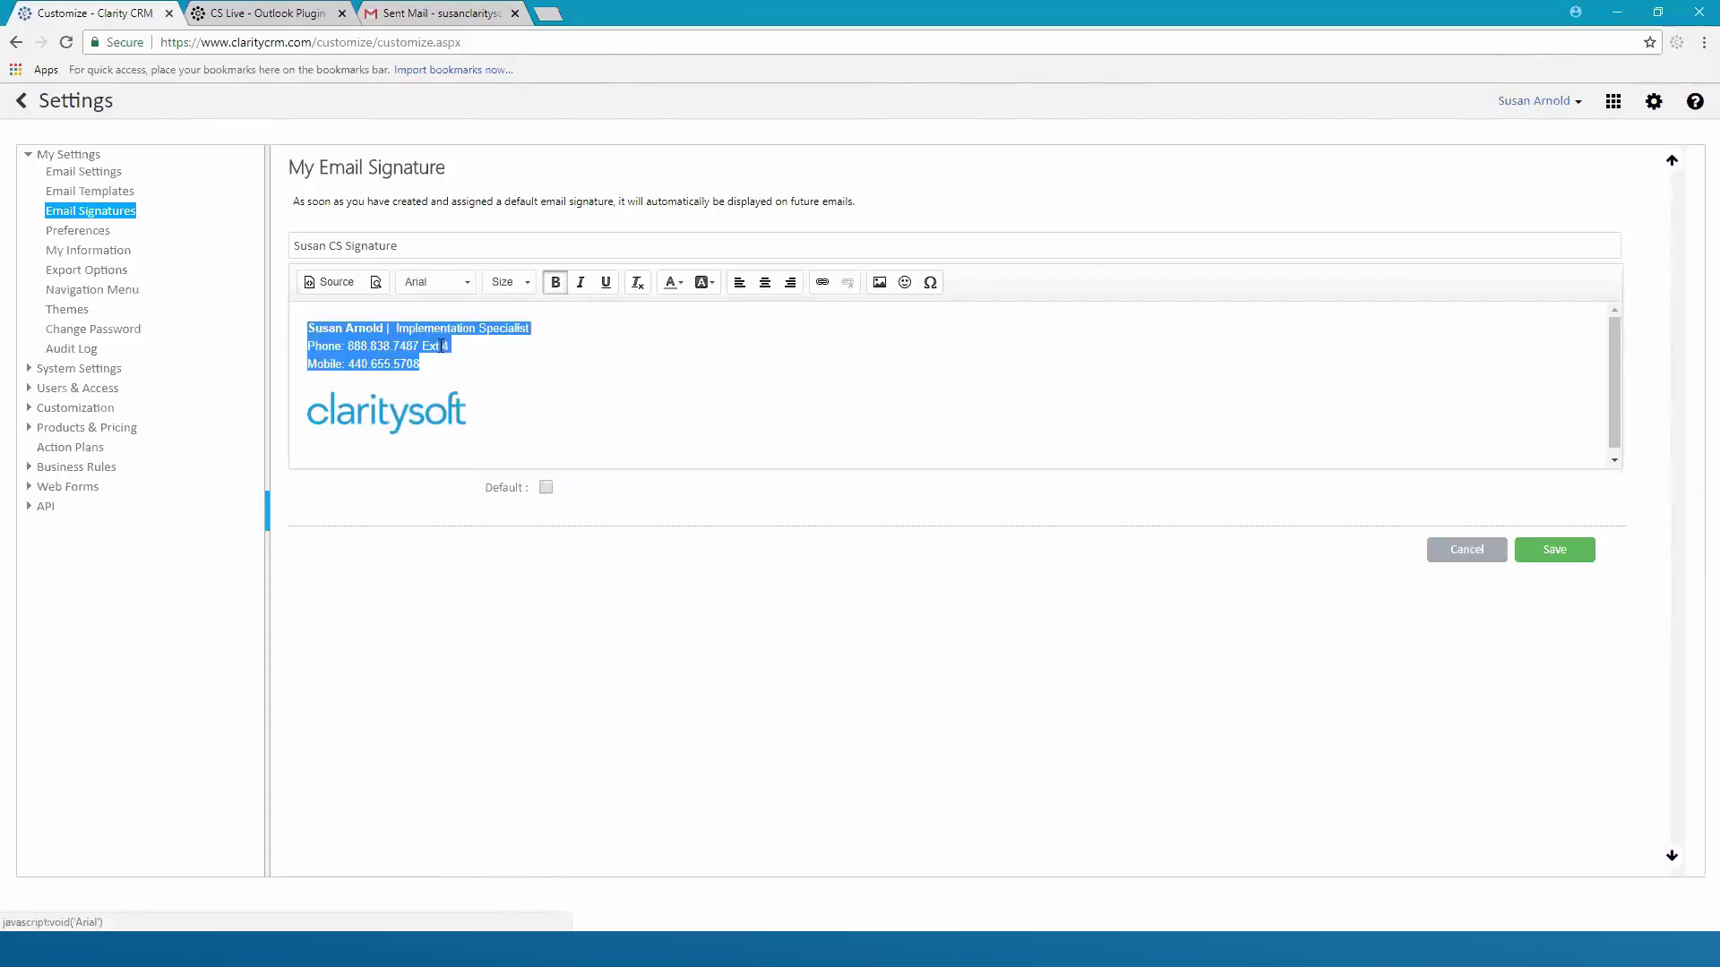
pyautogui.click(527, 283)
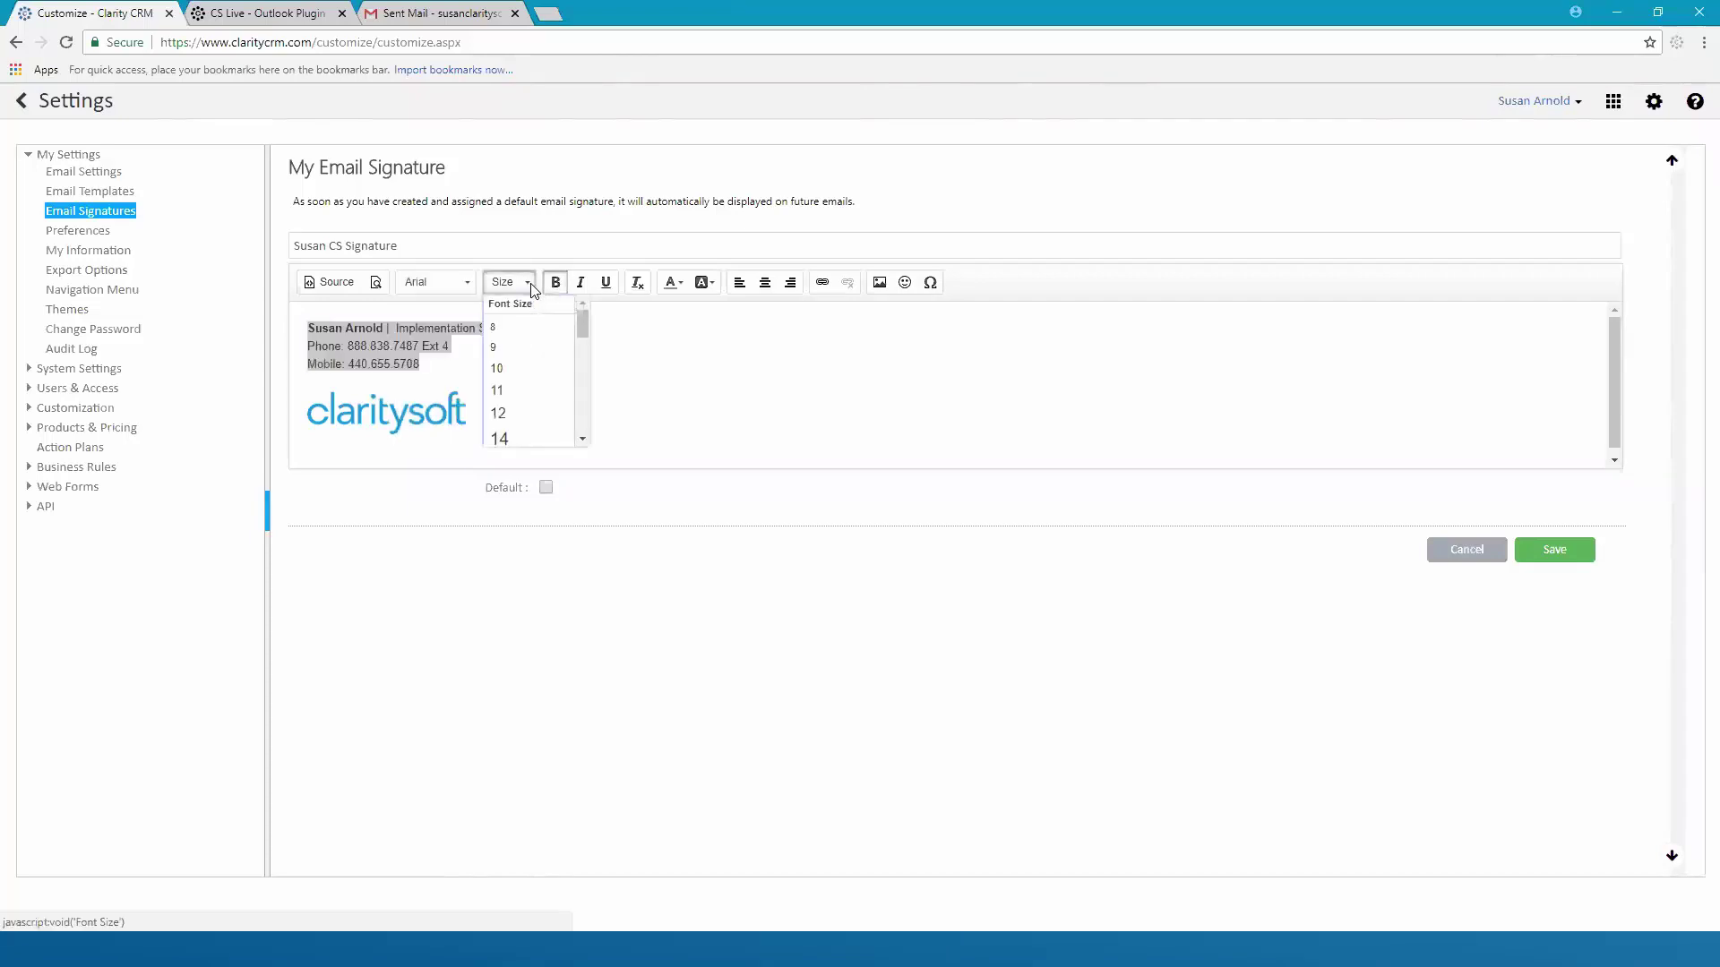
pyautogui.click(517, 391)
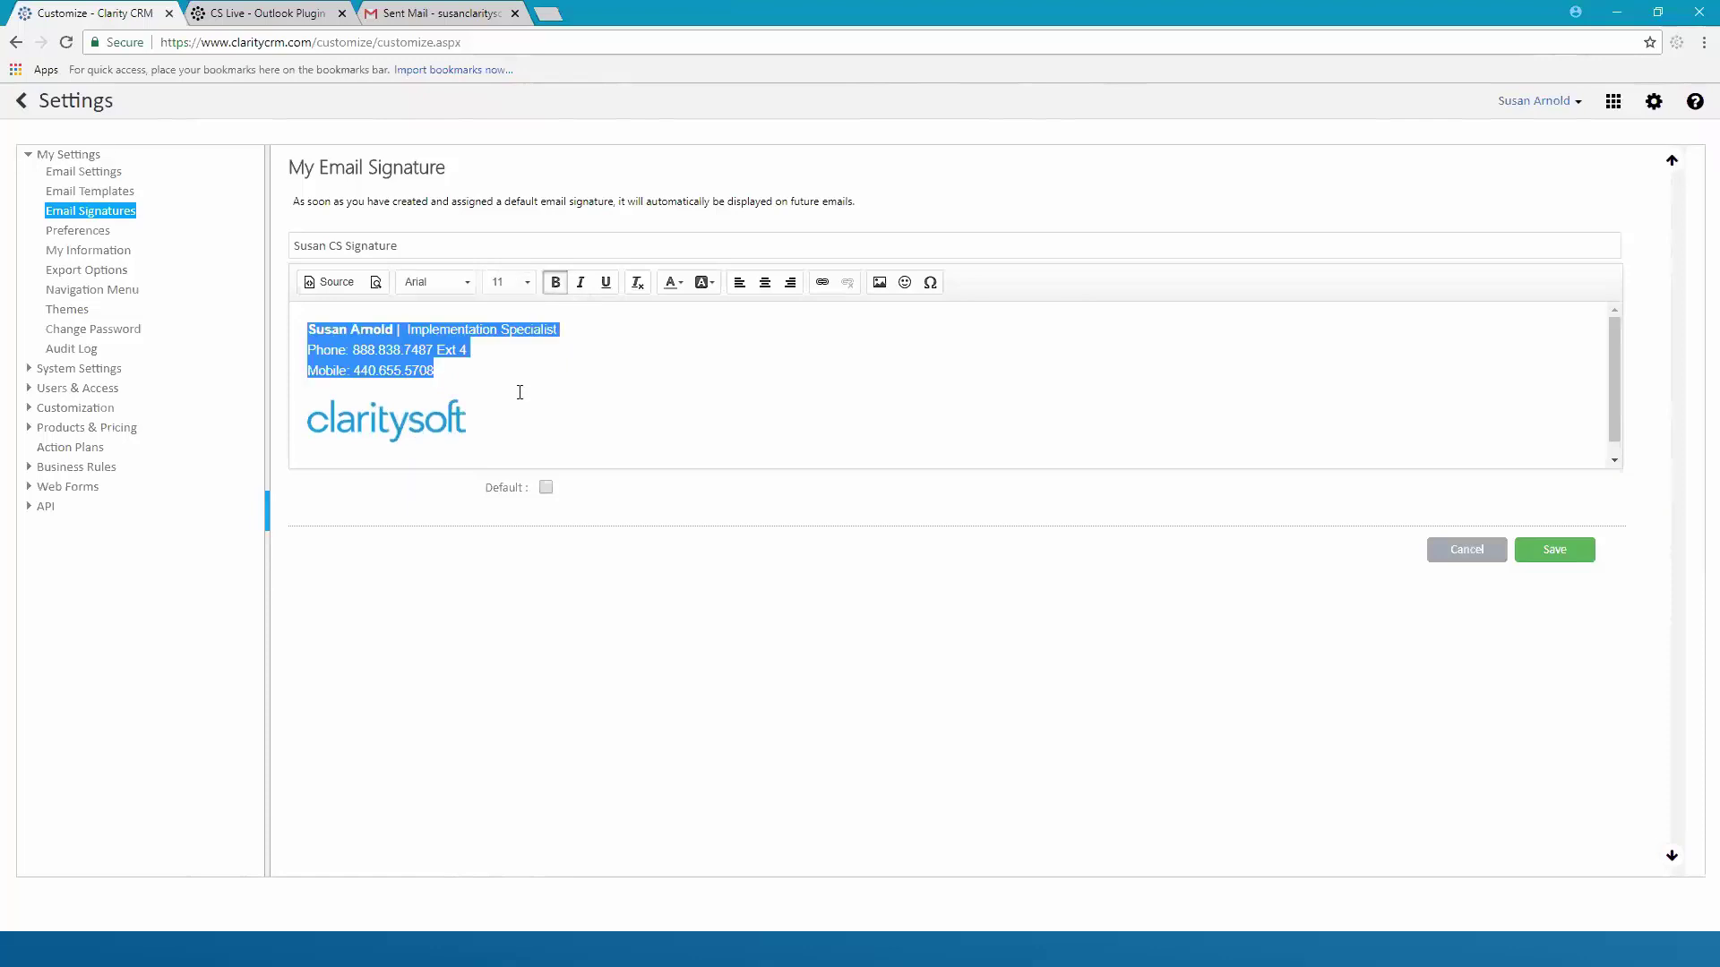
pyautogui.click(527, 283)
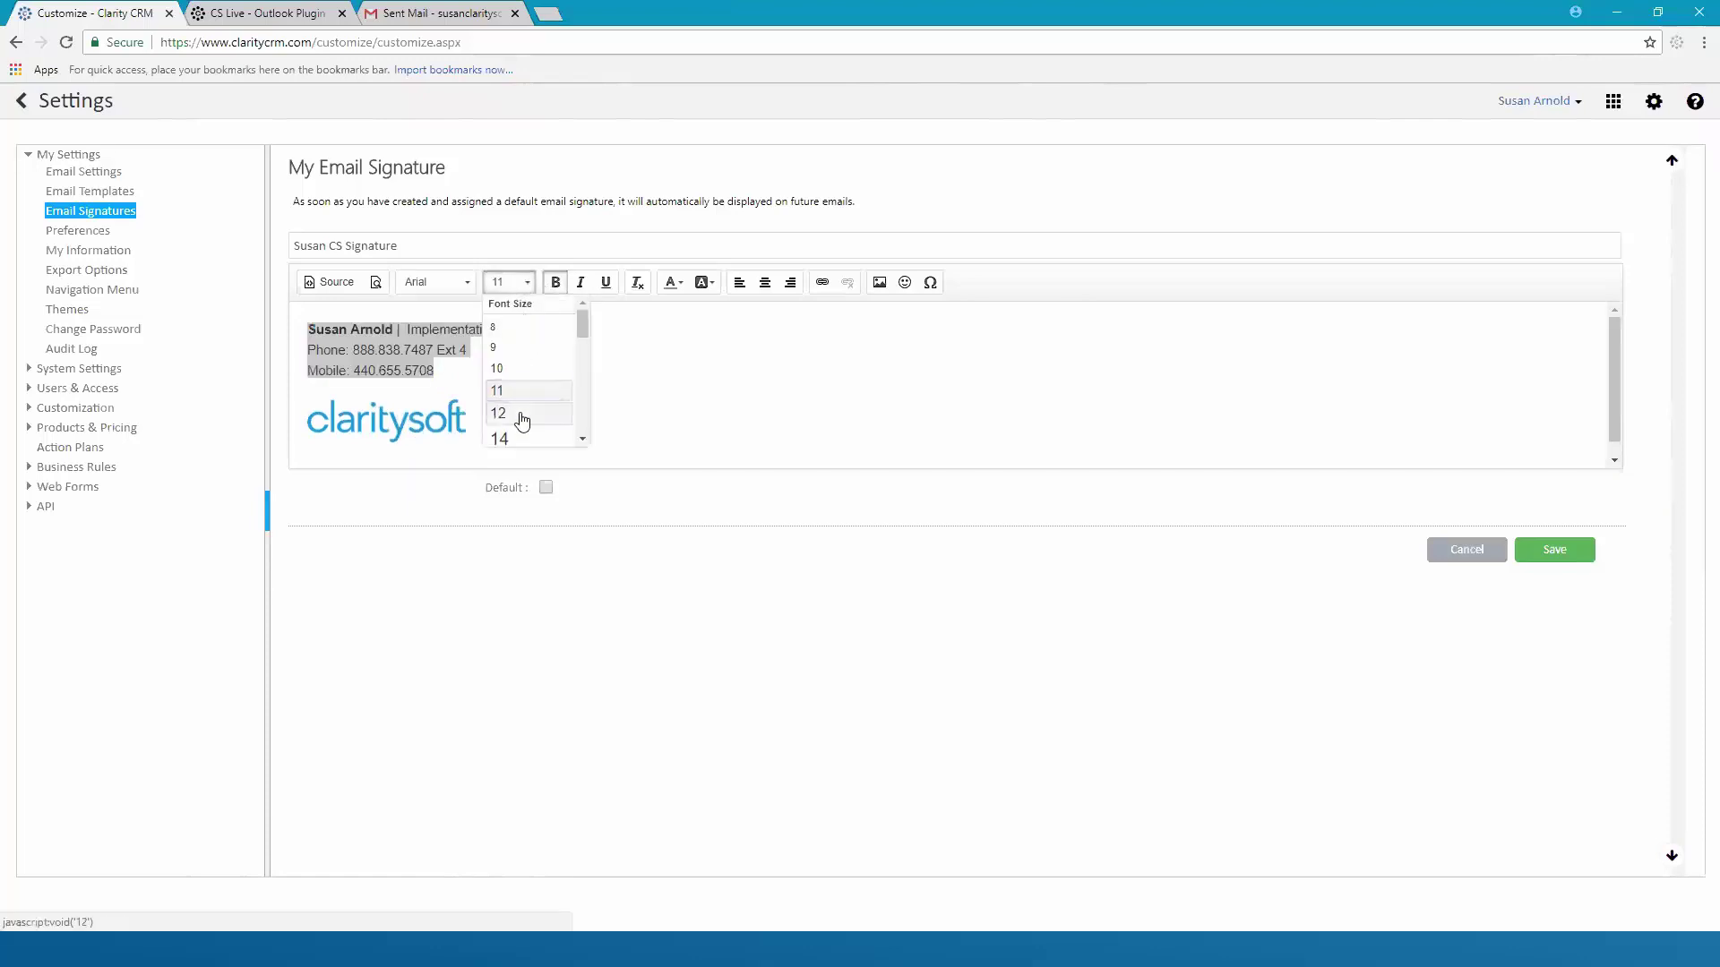
pyautogui.click(524, 413)
pyautogui.click(566, 395)
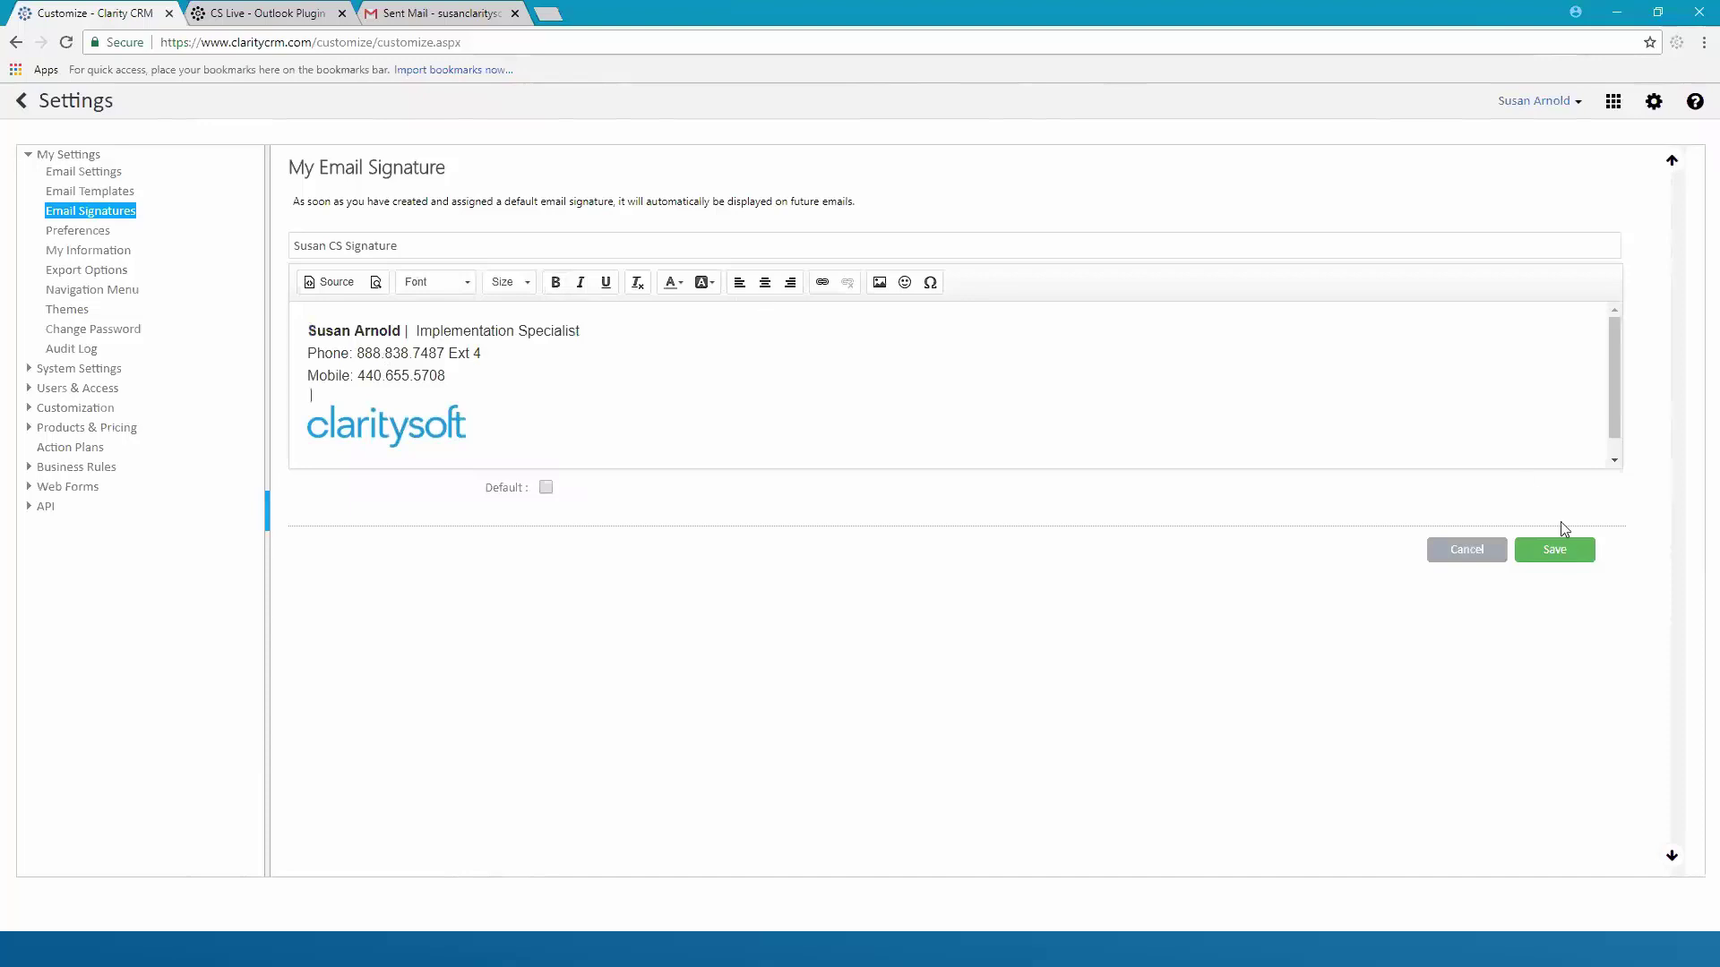
# Save Susan CS Signature, mark it as default, and return to Contacts
pyautogui.click(1561, 557)
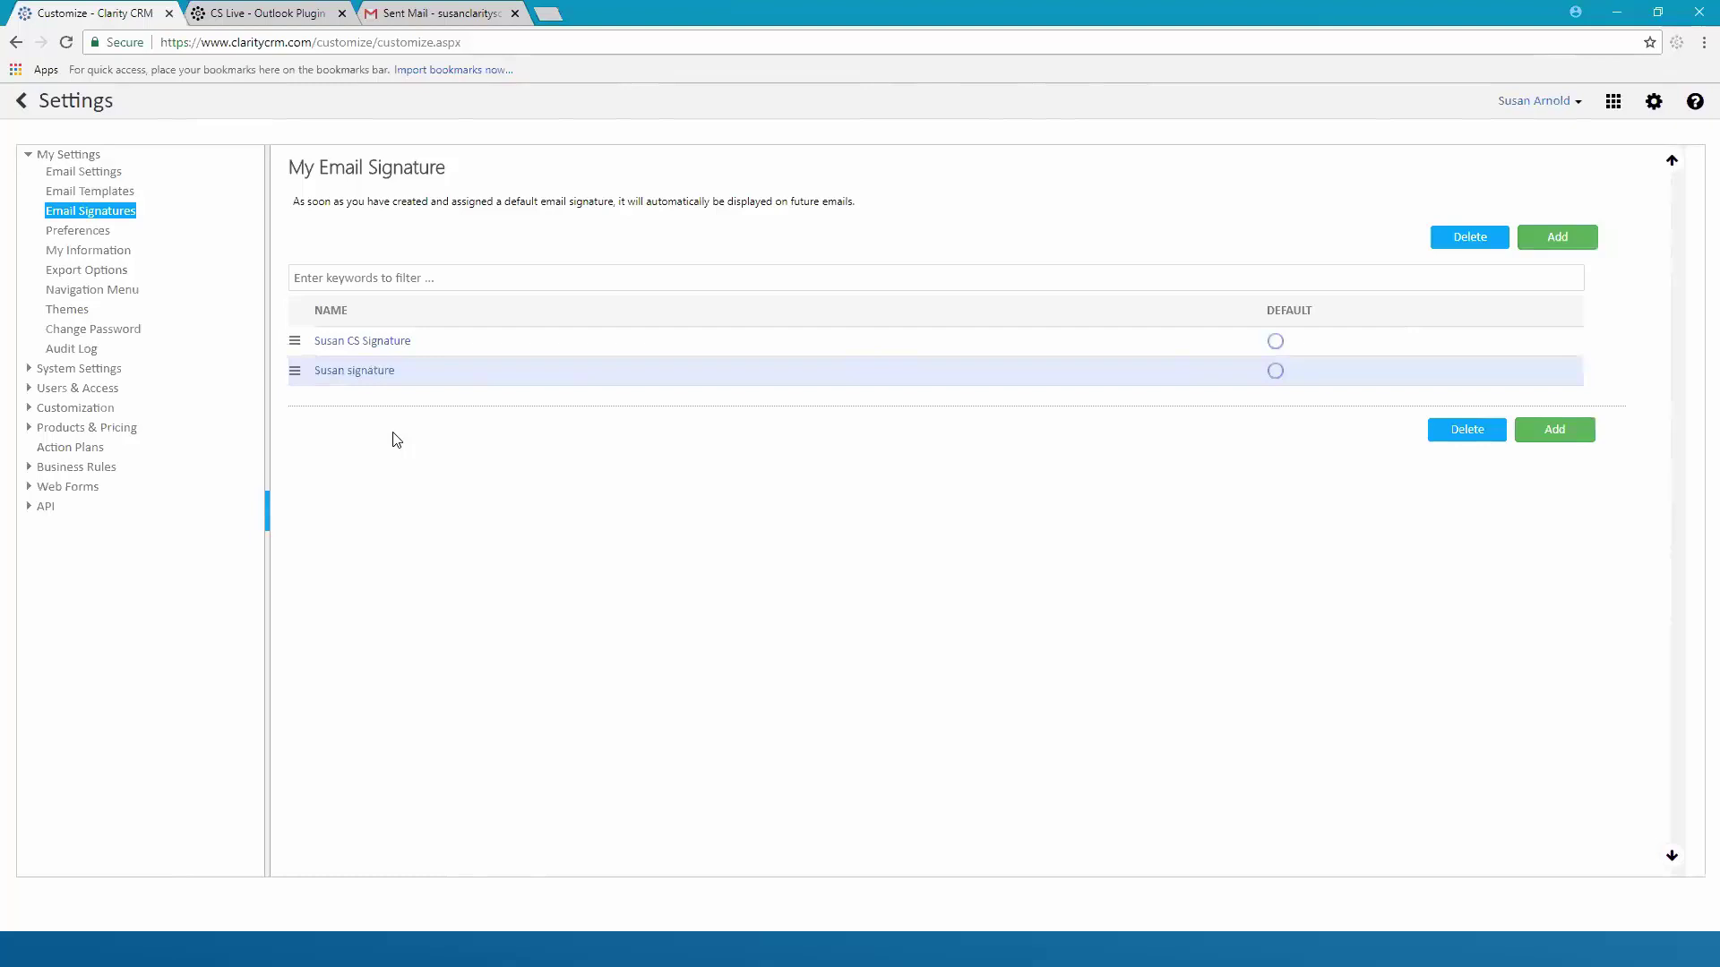
pyautogui.click(414, 348)
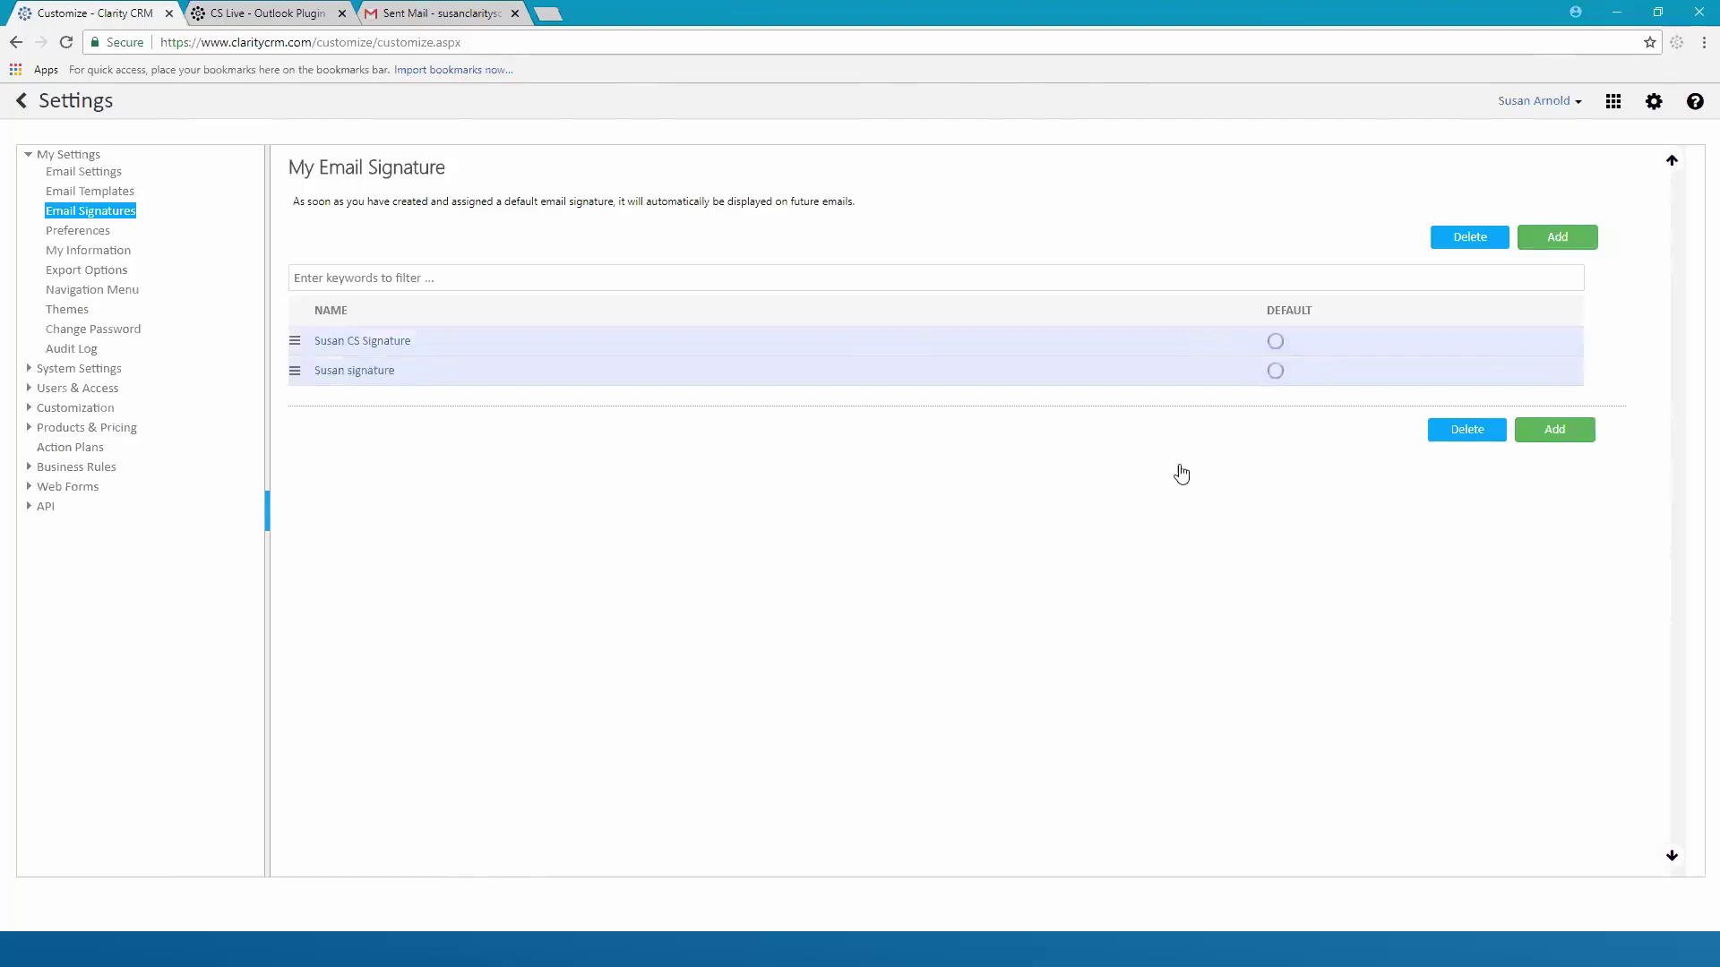
pyautogui.click(1276, 345)
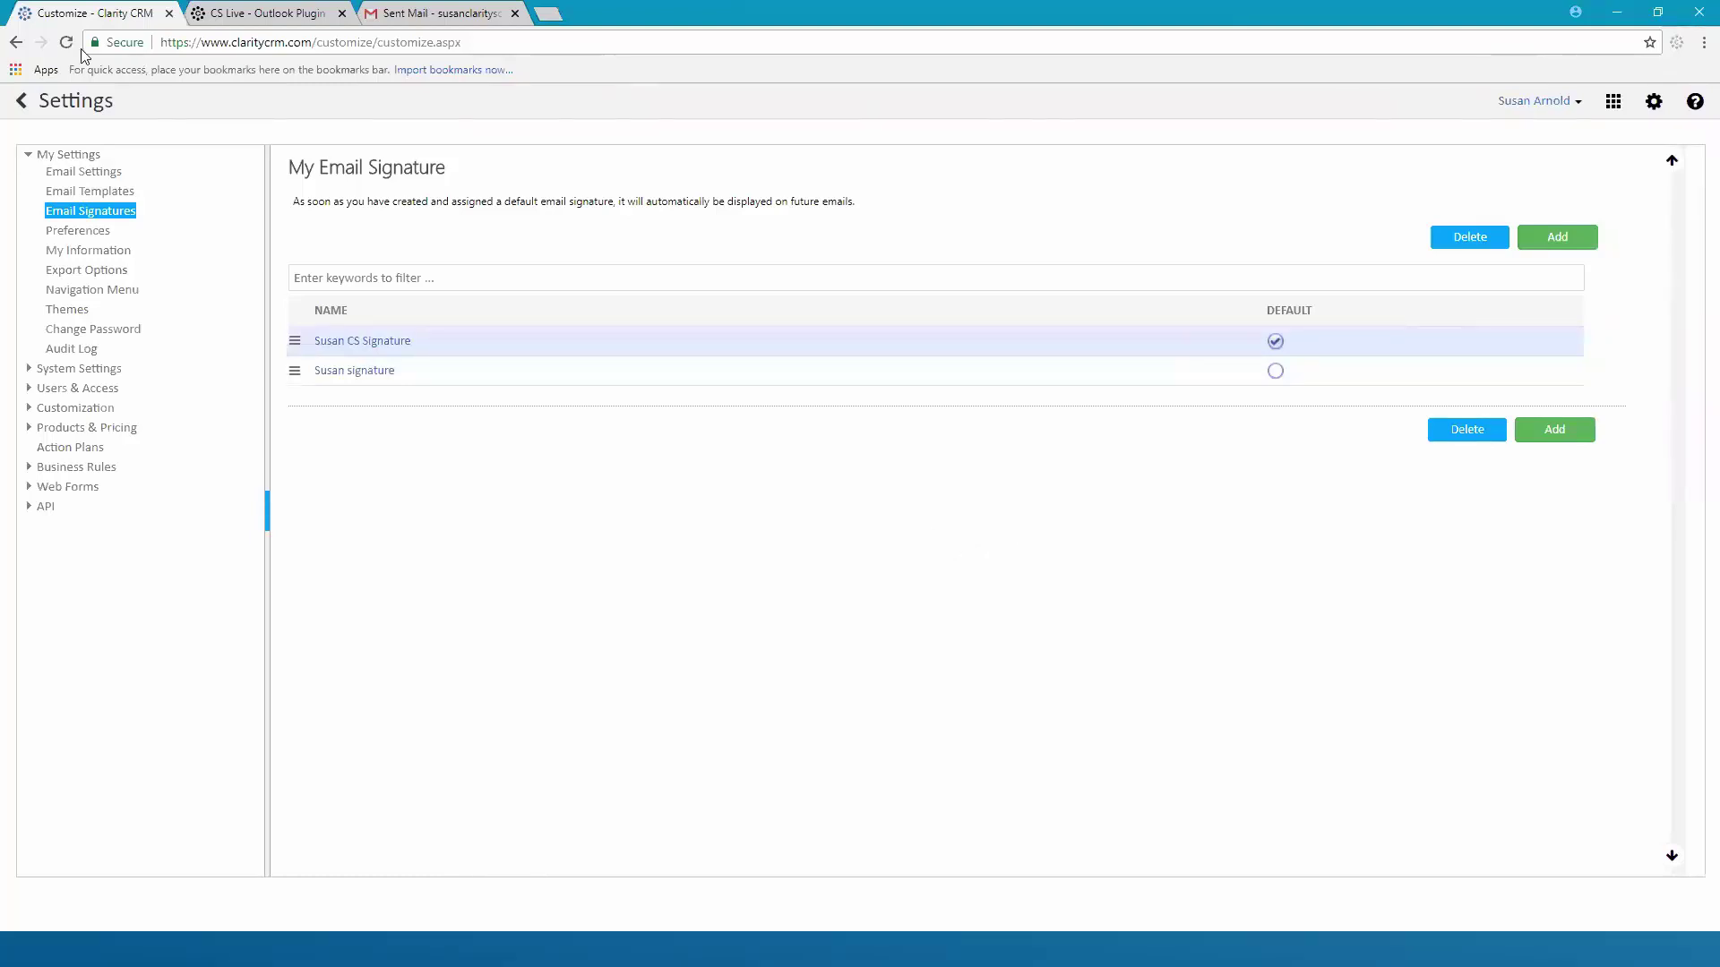
pyautogui.click(22, 101)
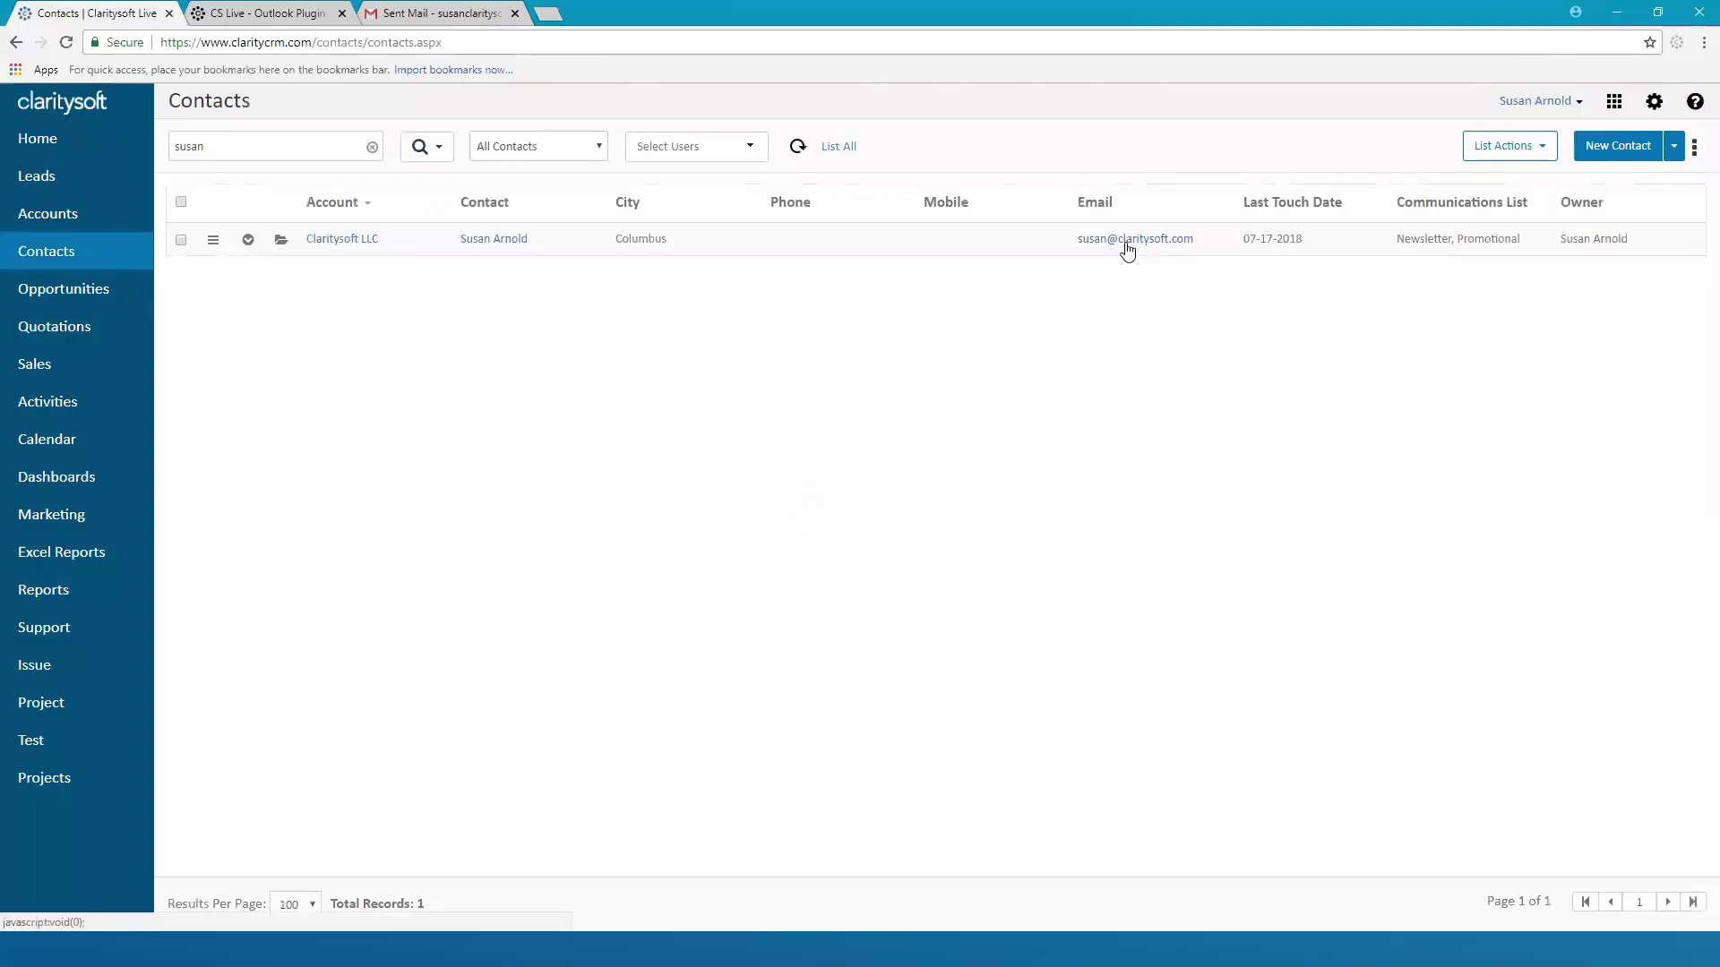
pyautogui.click(1128, 249)
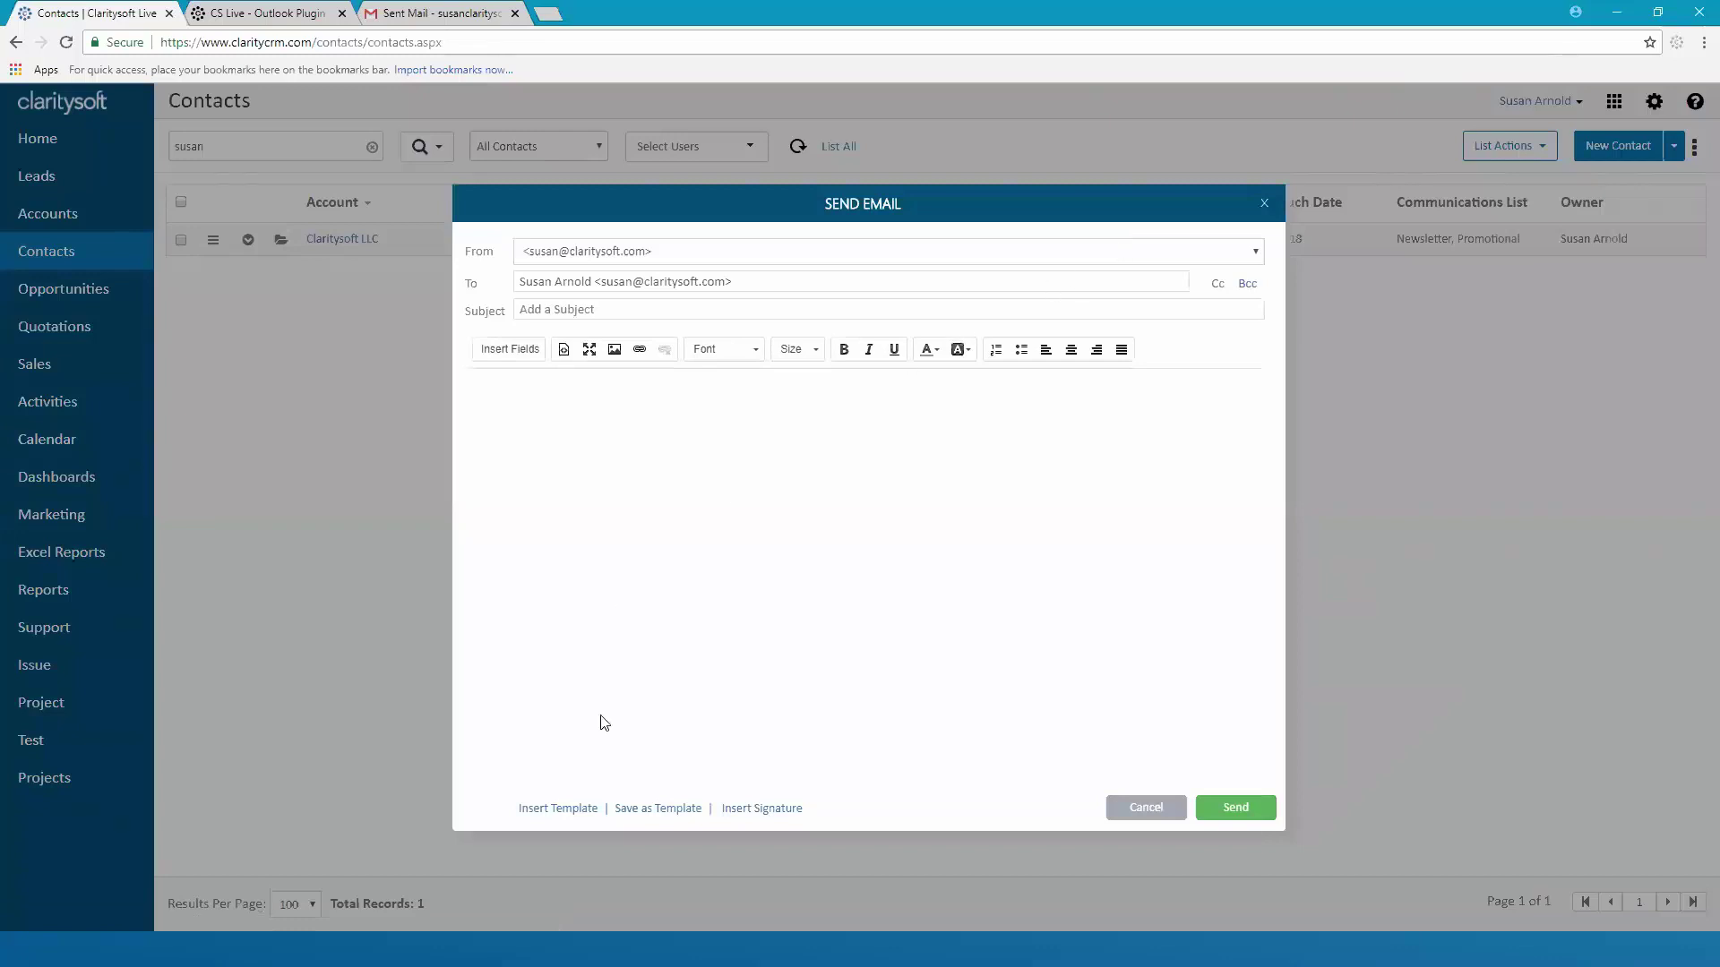
pyautogui.click(1150, 810)
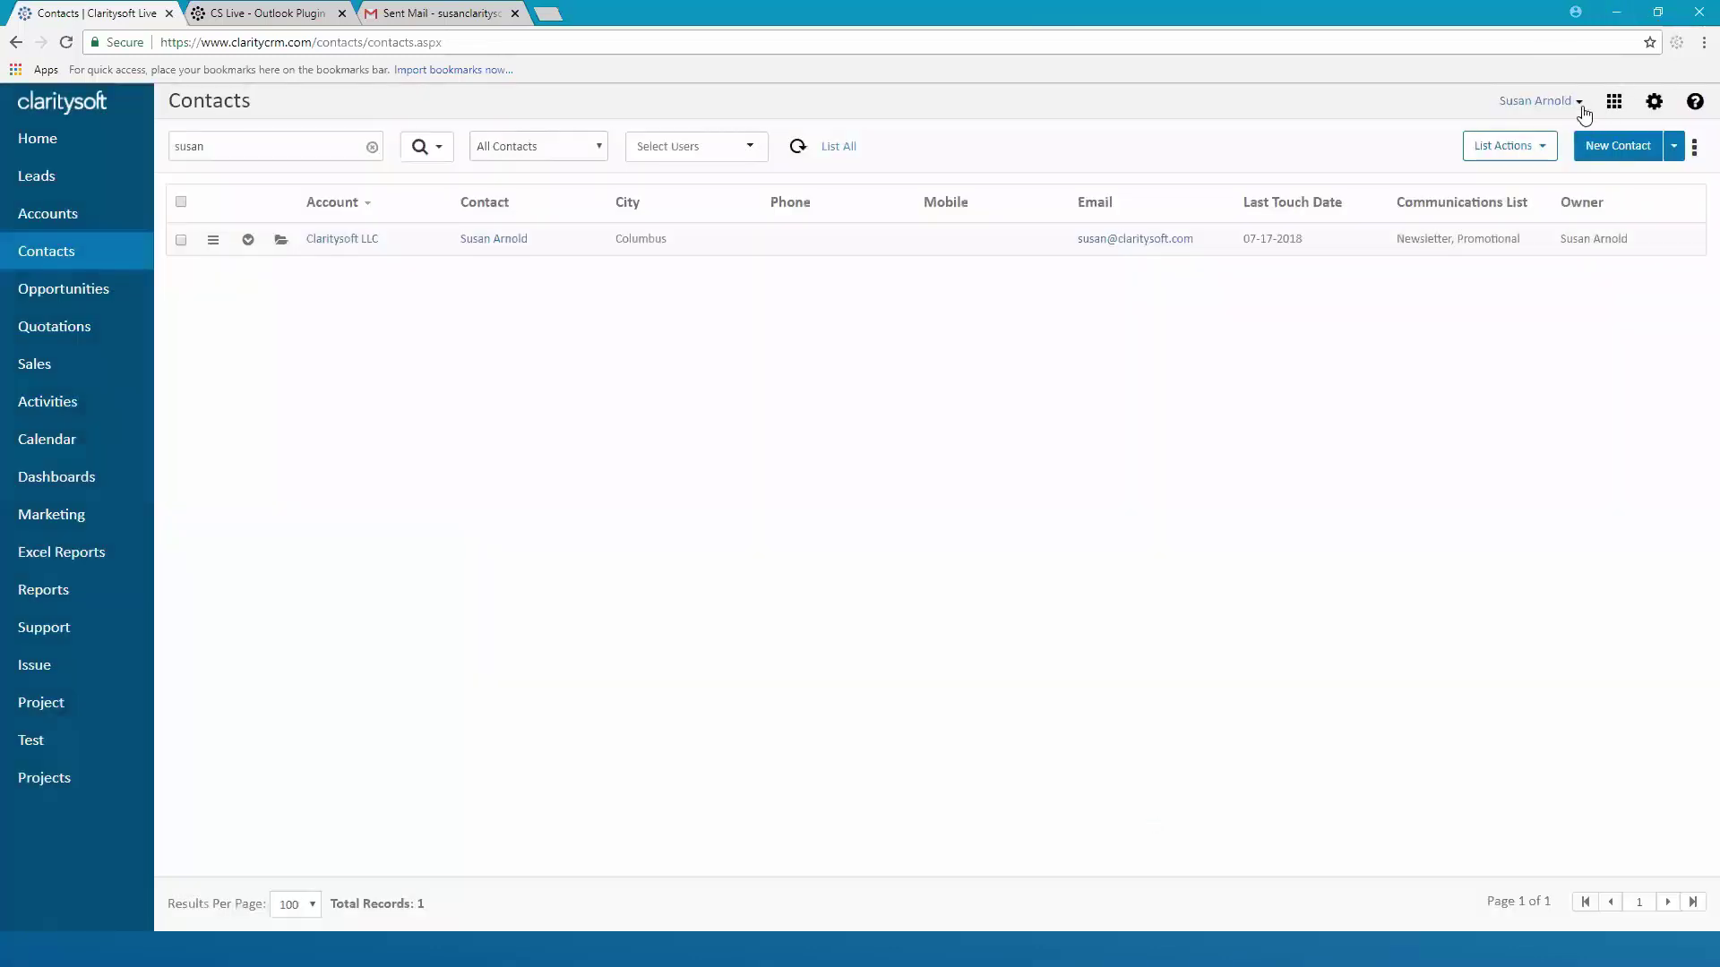
# Log out, then sign back in with the user name, password and database name
pyautogui.click(1580, 106)
pyautogui.click(1496, 206)
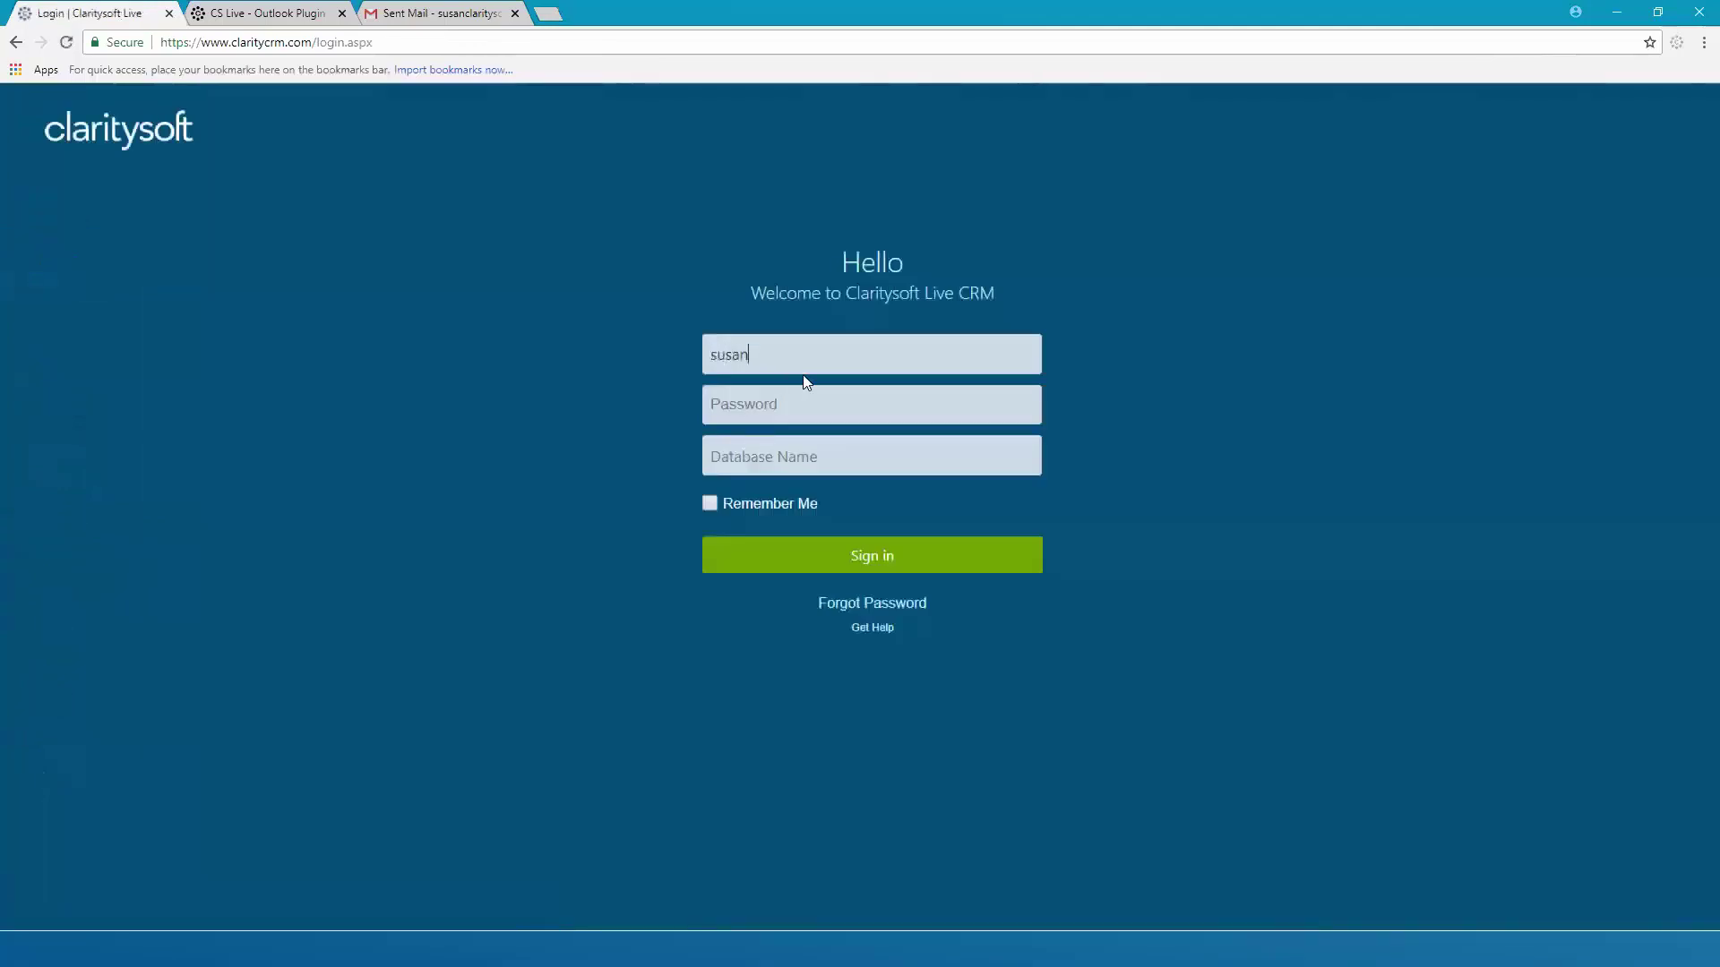
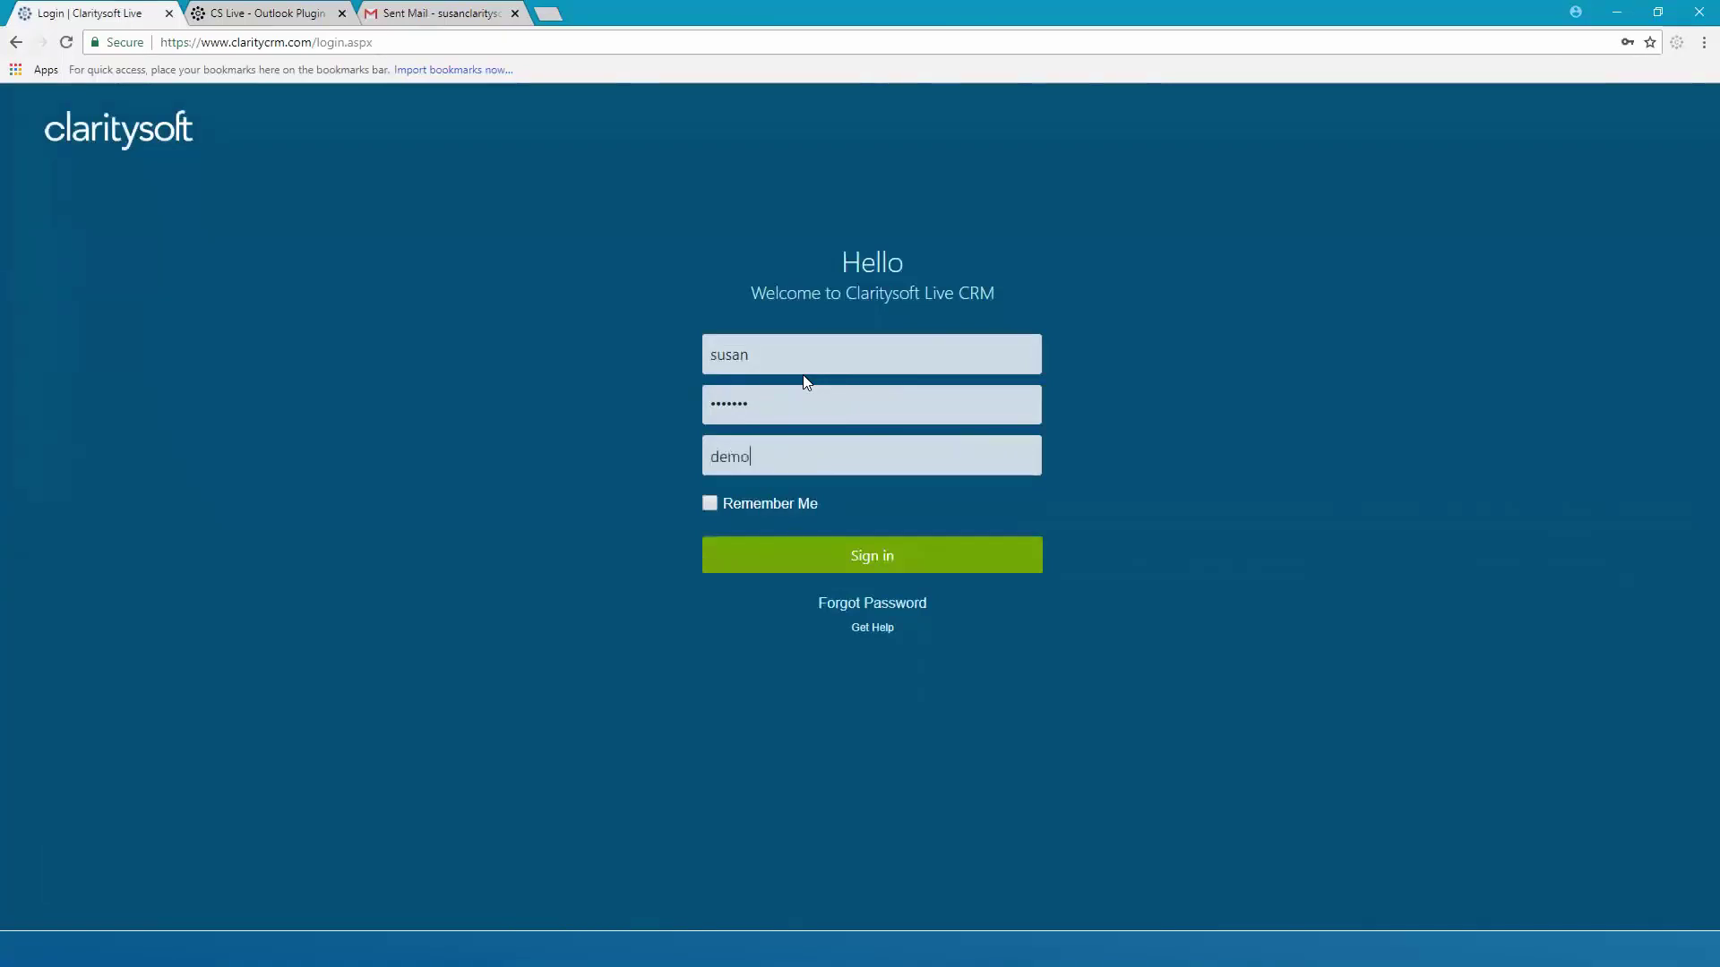
pyautogui.click(890, 559)
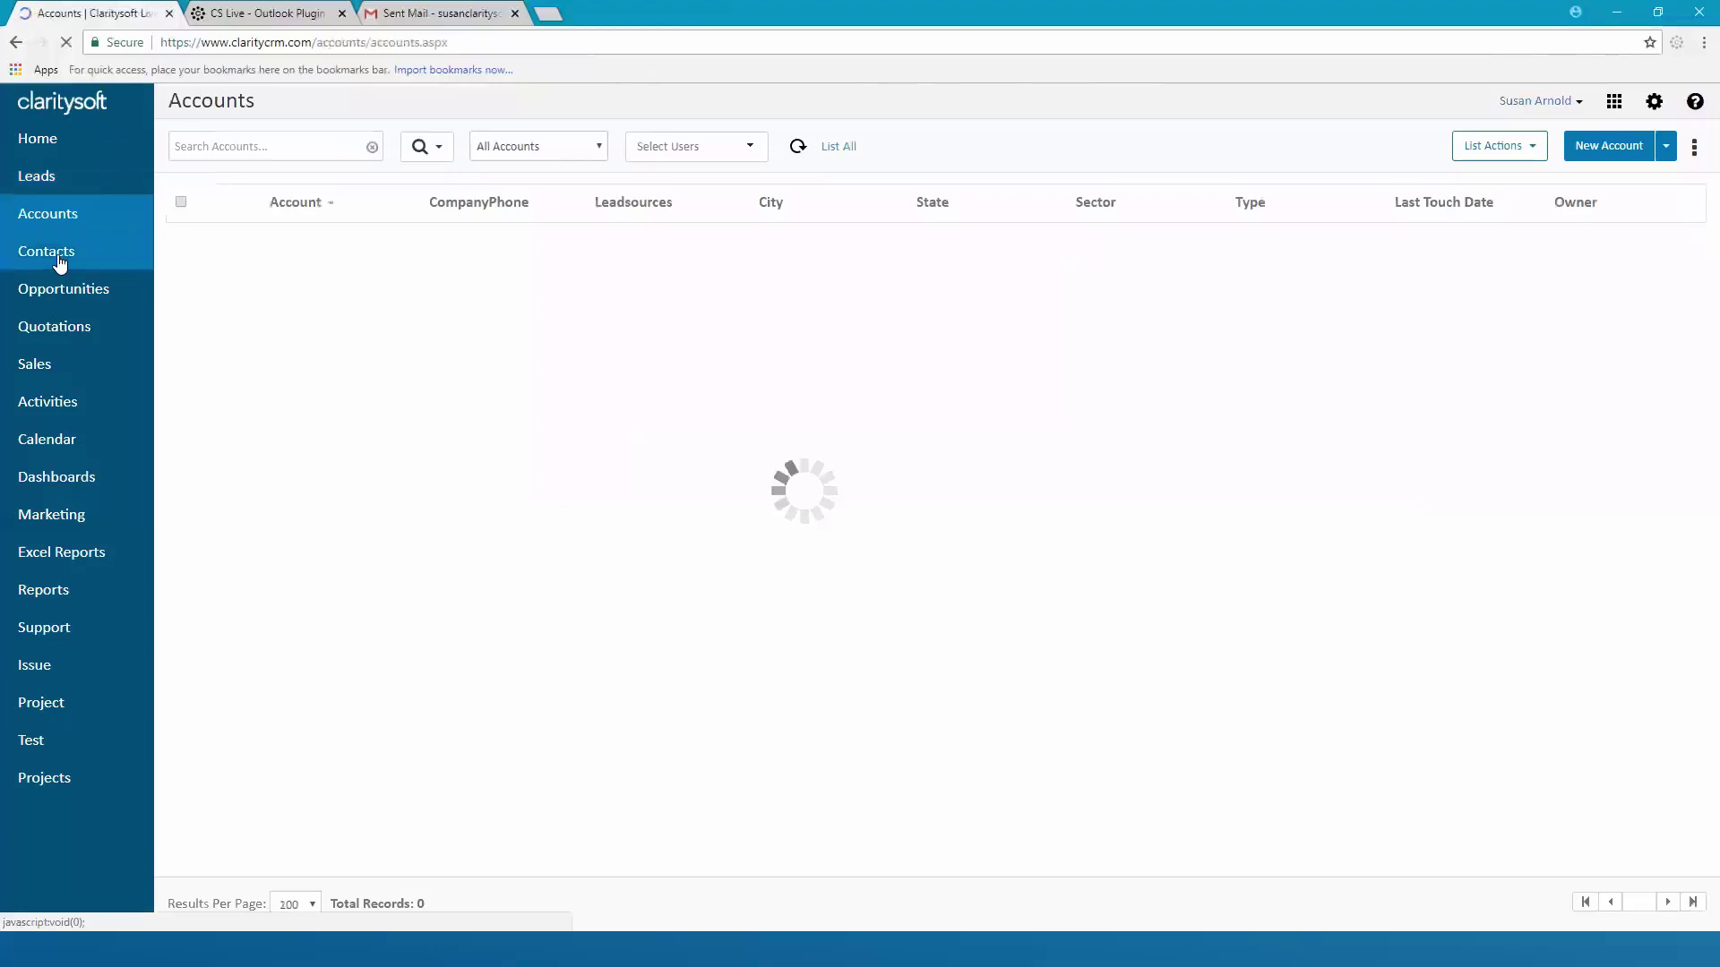
# Search Contacts for the contact and start a new email to them
pyautogui.click(59, 262)
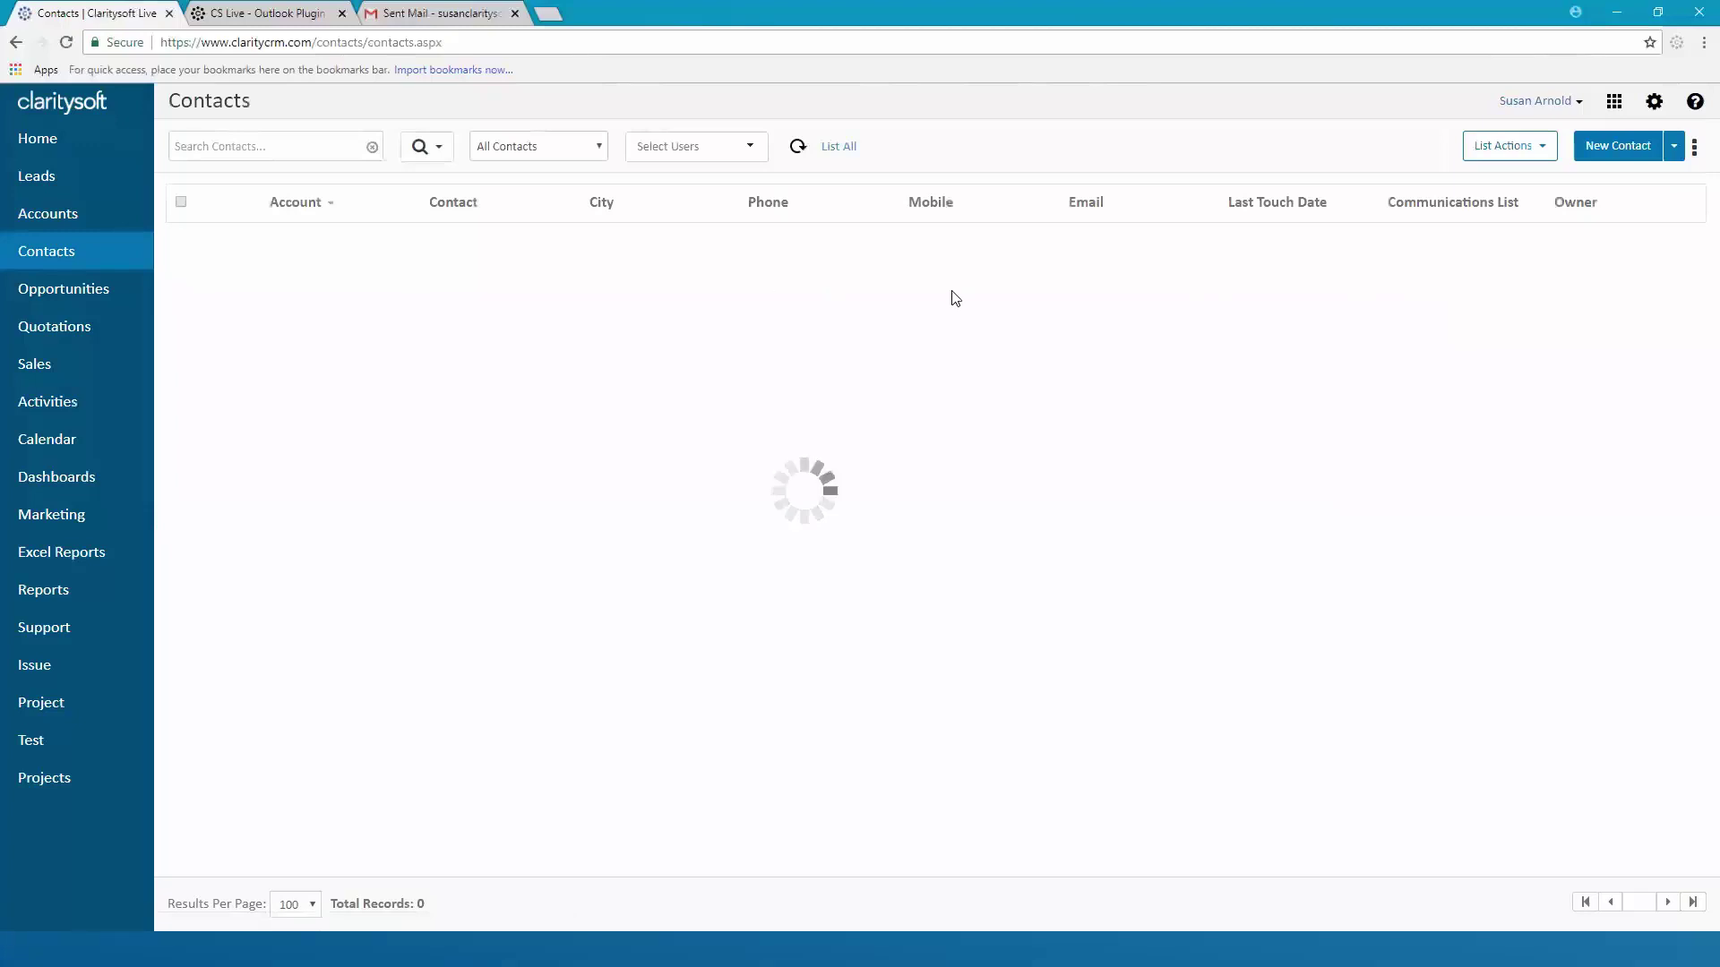
pyautogui.click(297, 138)
pyautogui.write('susan')
pyautogui.press('Return')
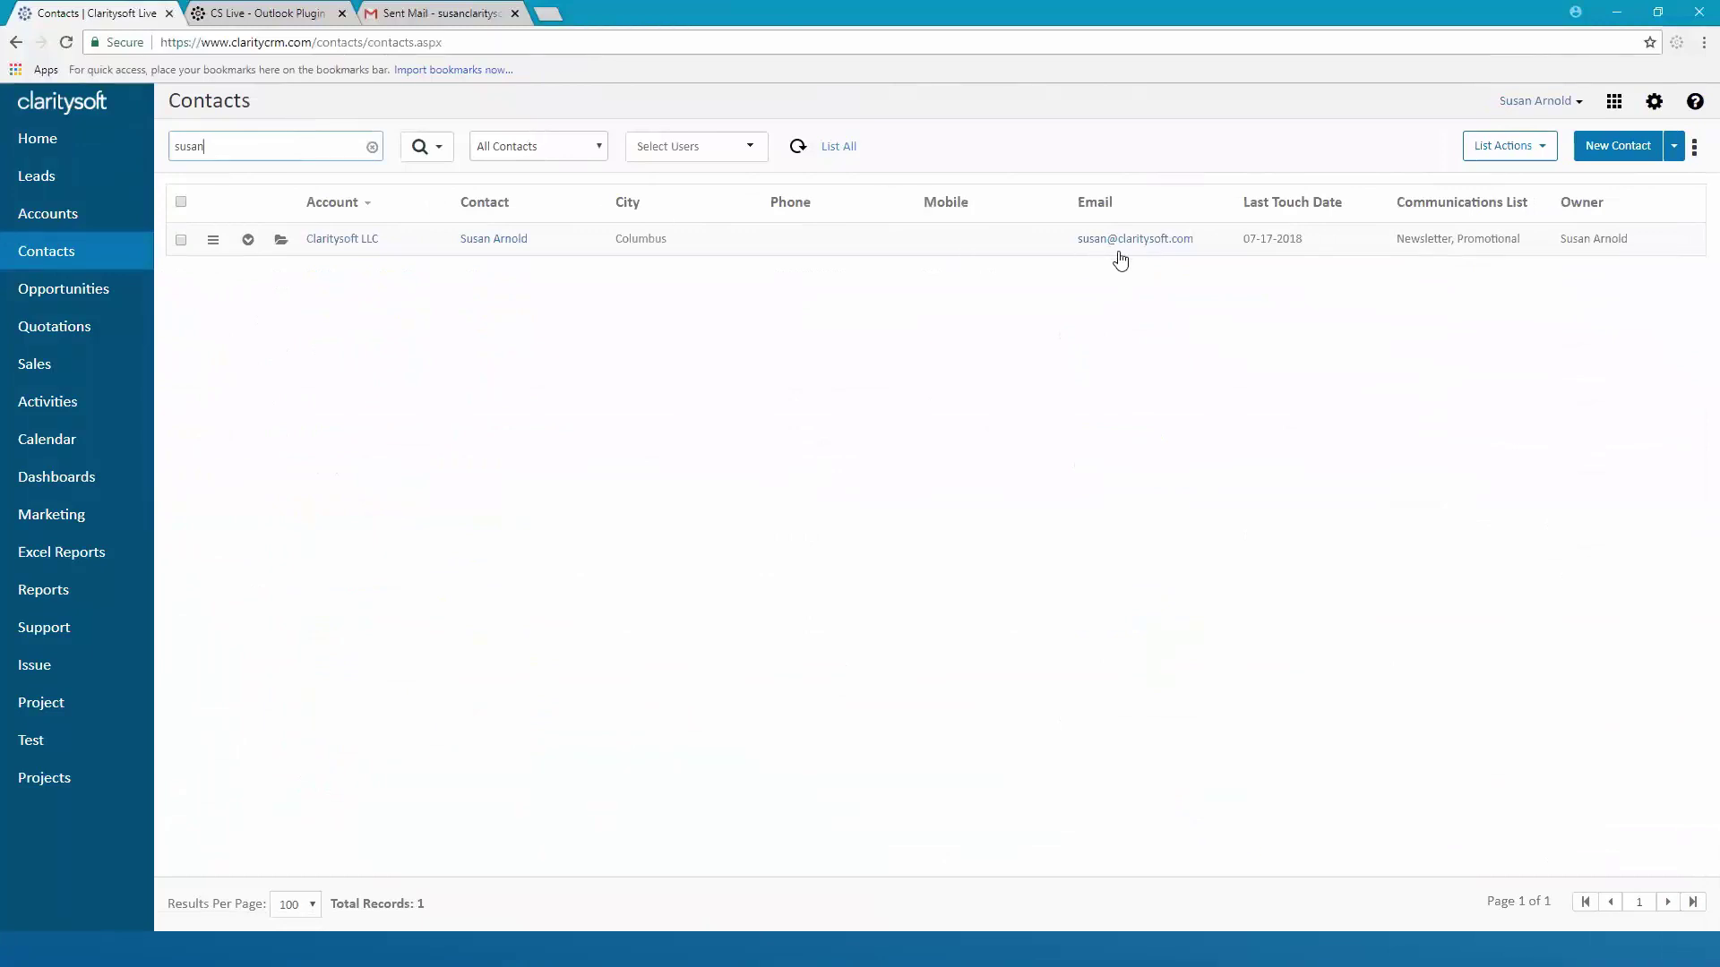
pyautogui.click(1136, 240)
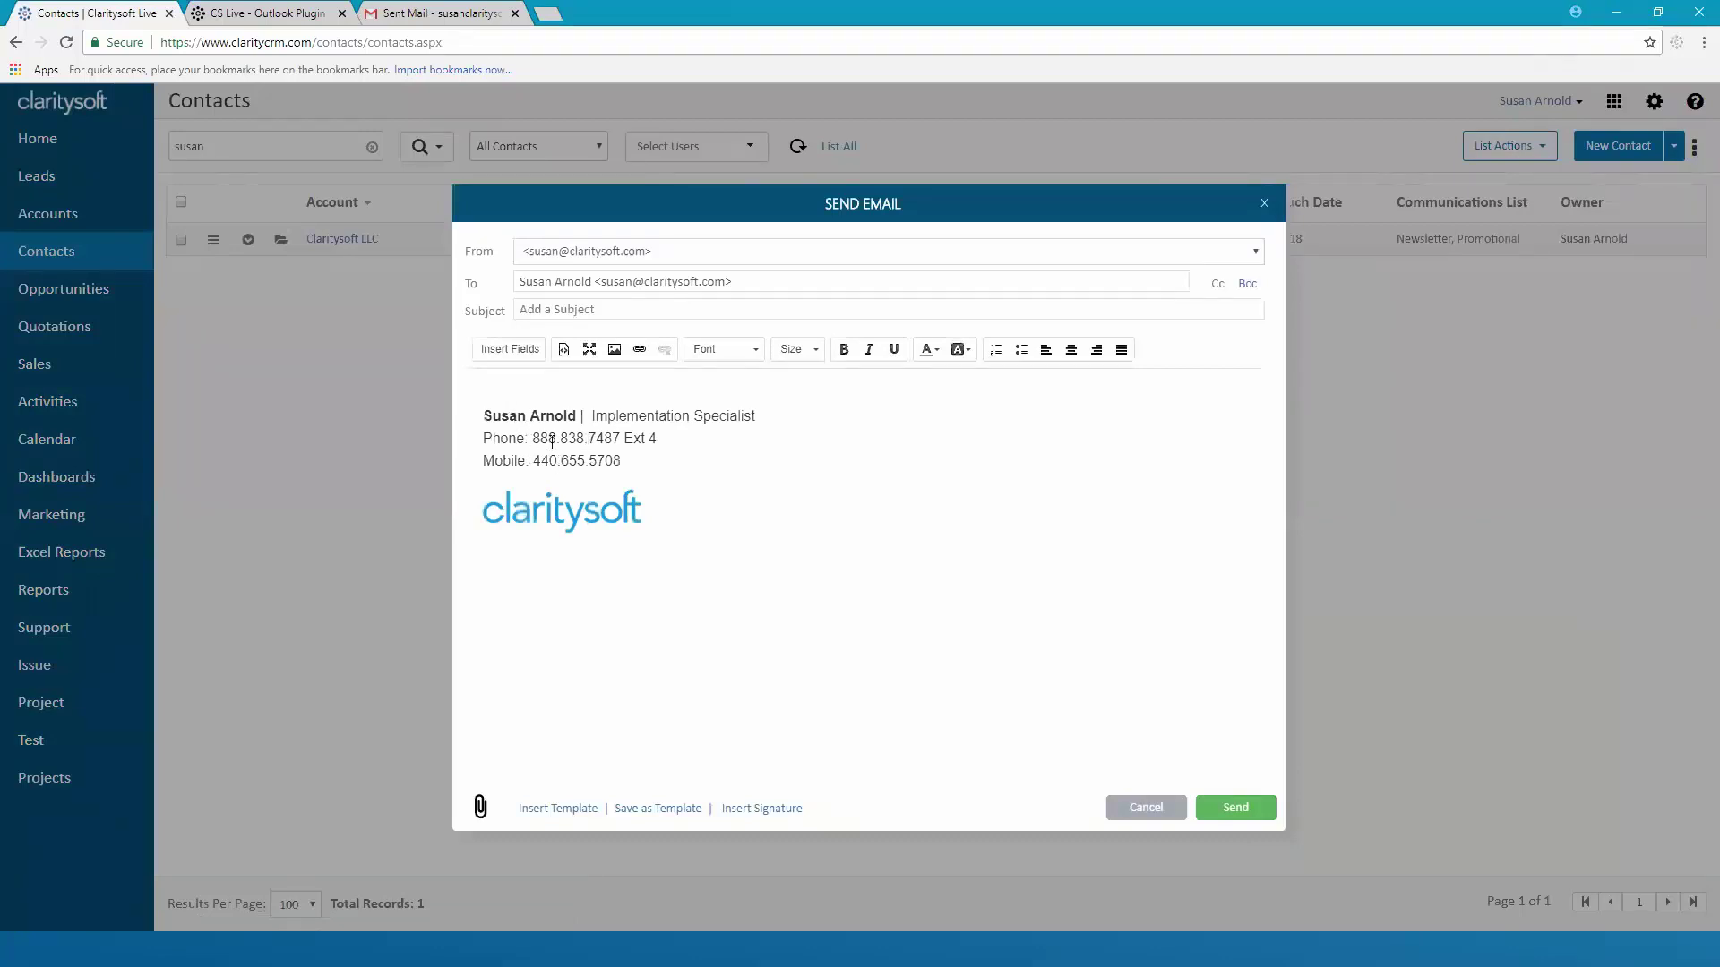
pyautogui.click(519, 385)
# Test removing and reinserting Susan CS Signature in the email, then discard it
pyautogui.click(755, 811)
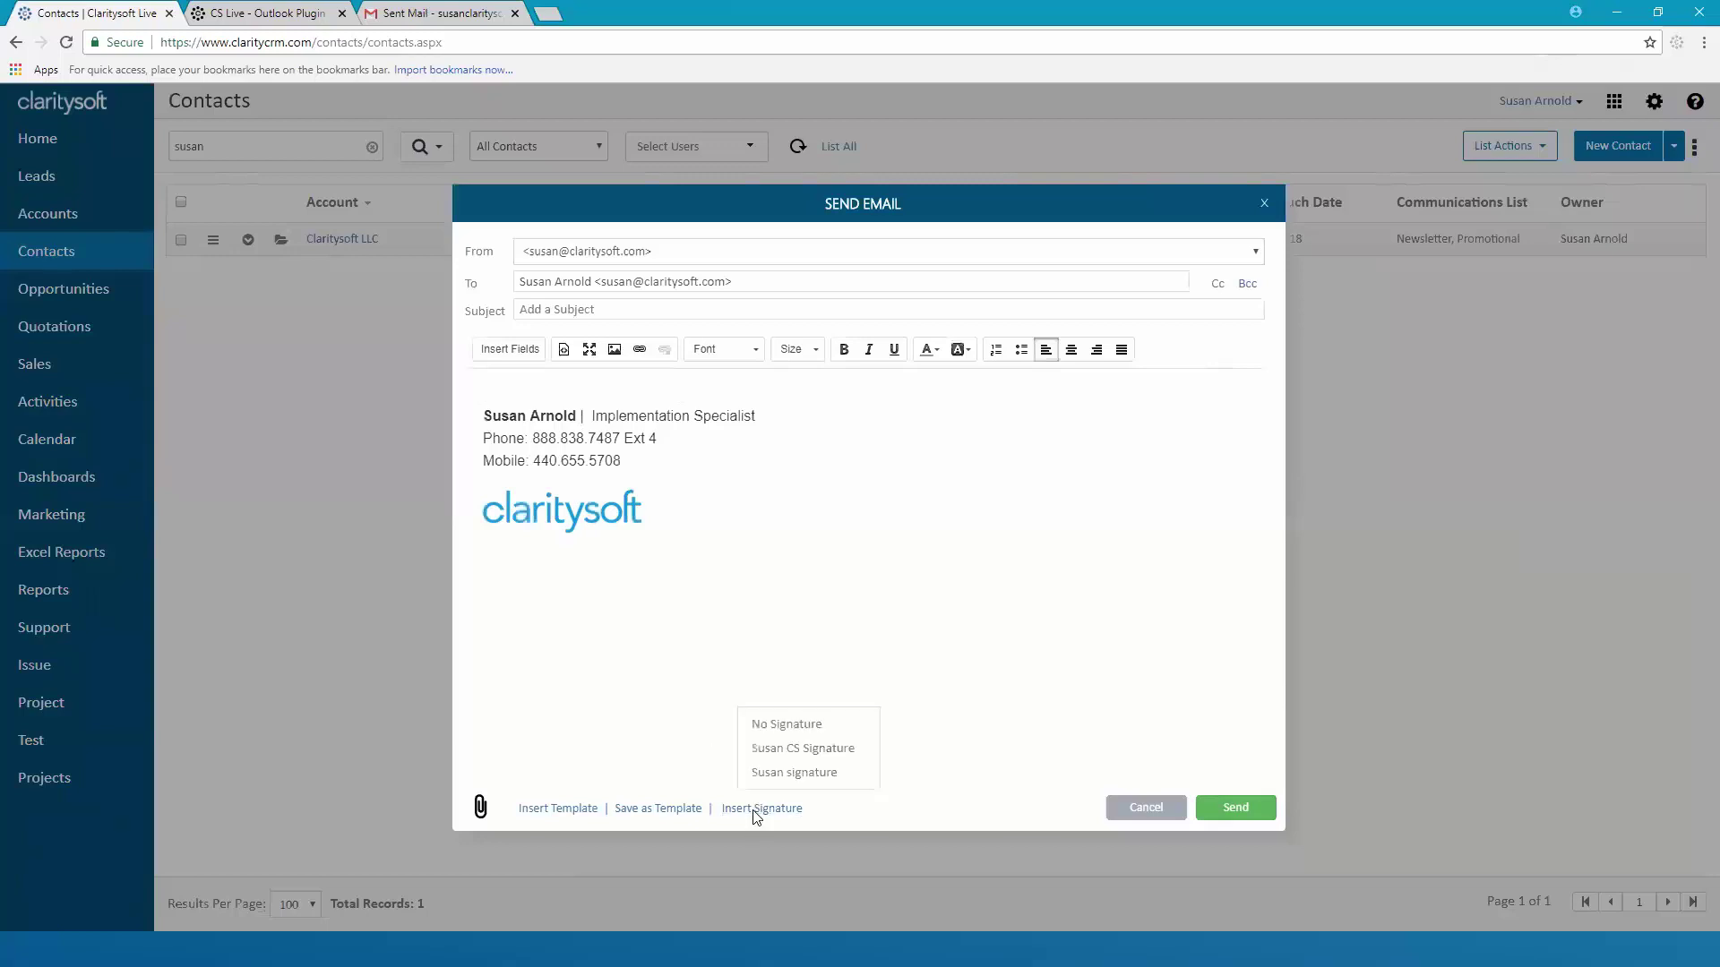
pyautogui.click(806, 728)
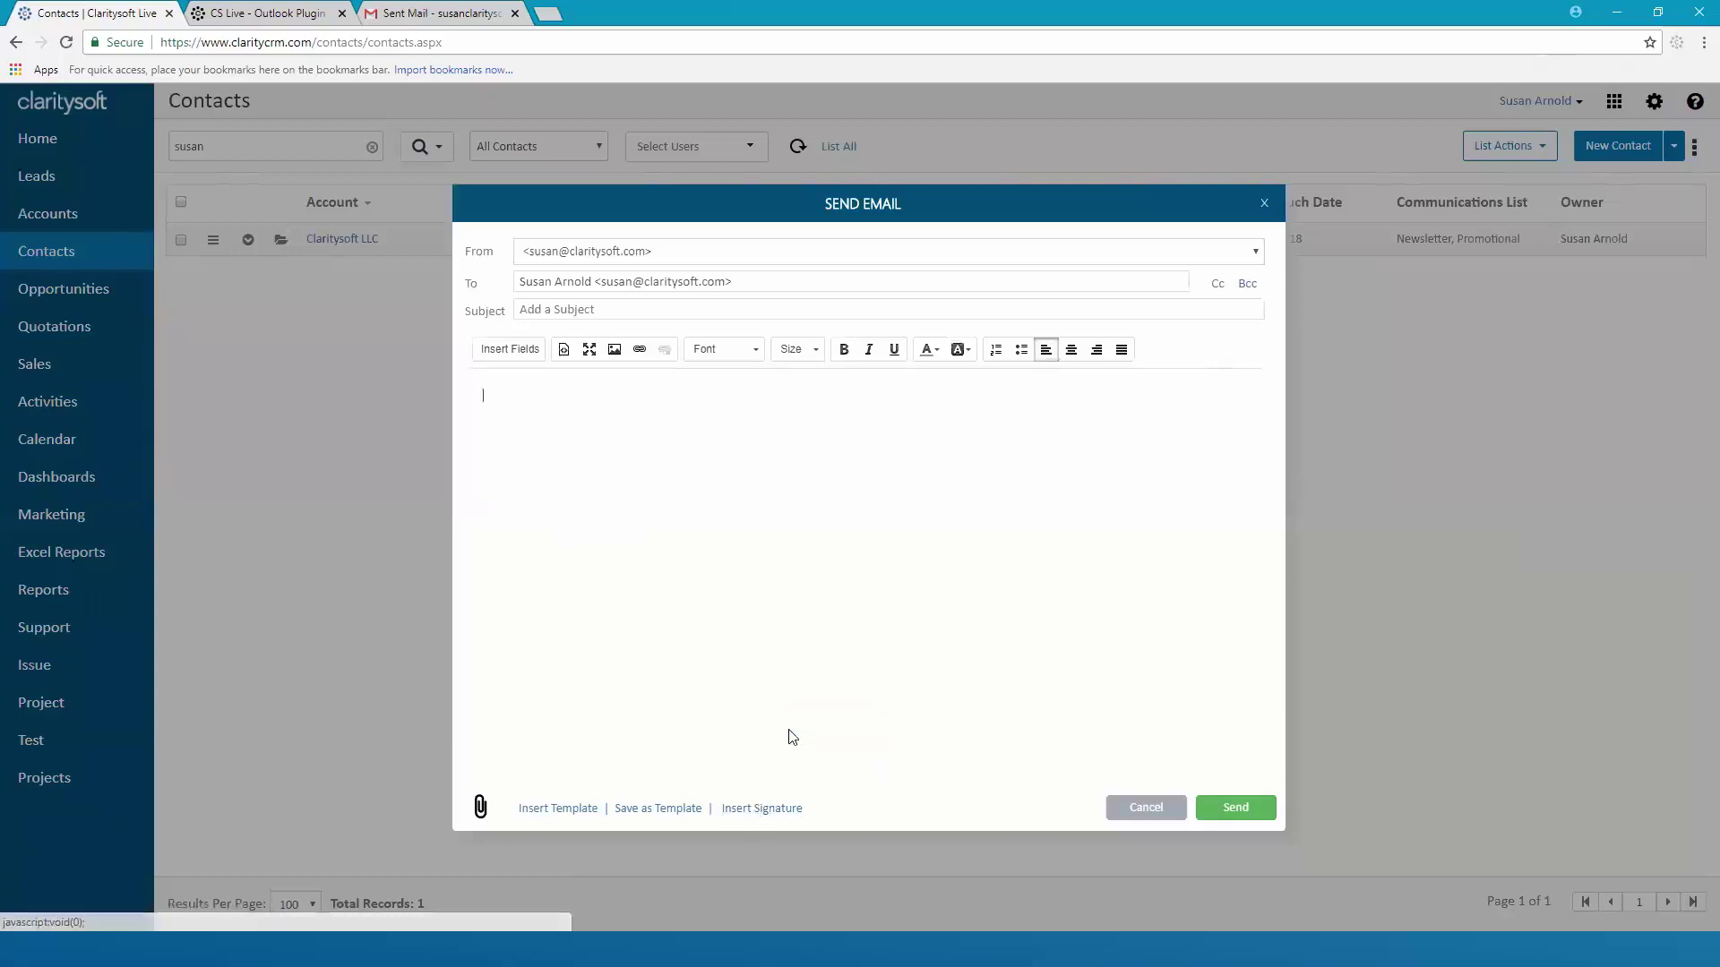
pyautogui.click(771, 811)
pyautogui.click(786, 775)
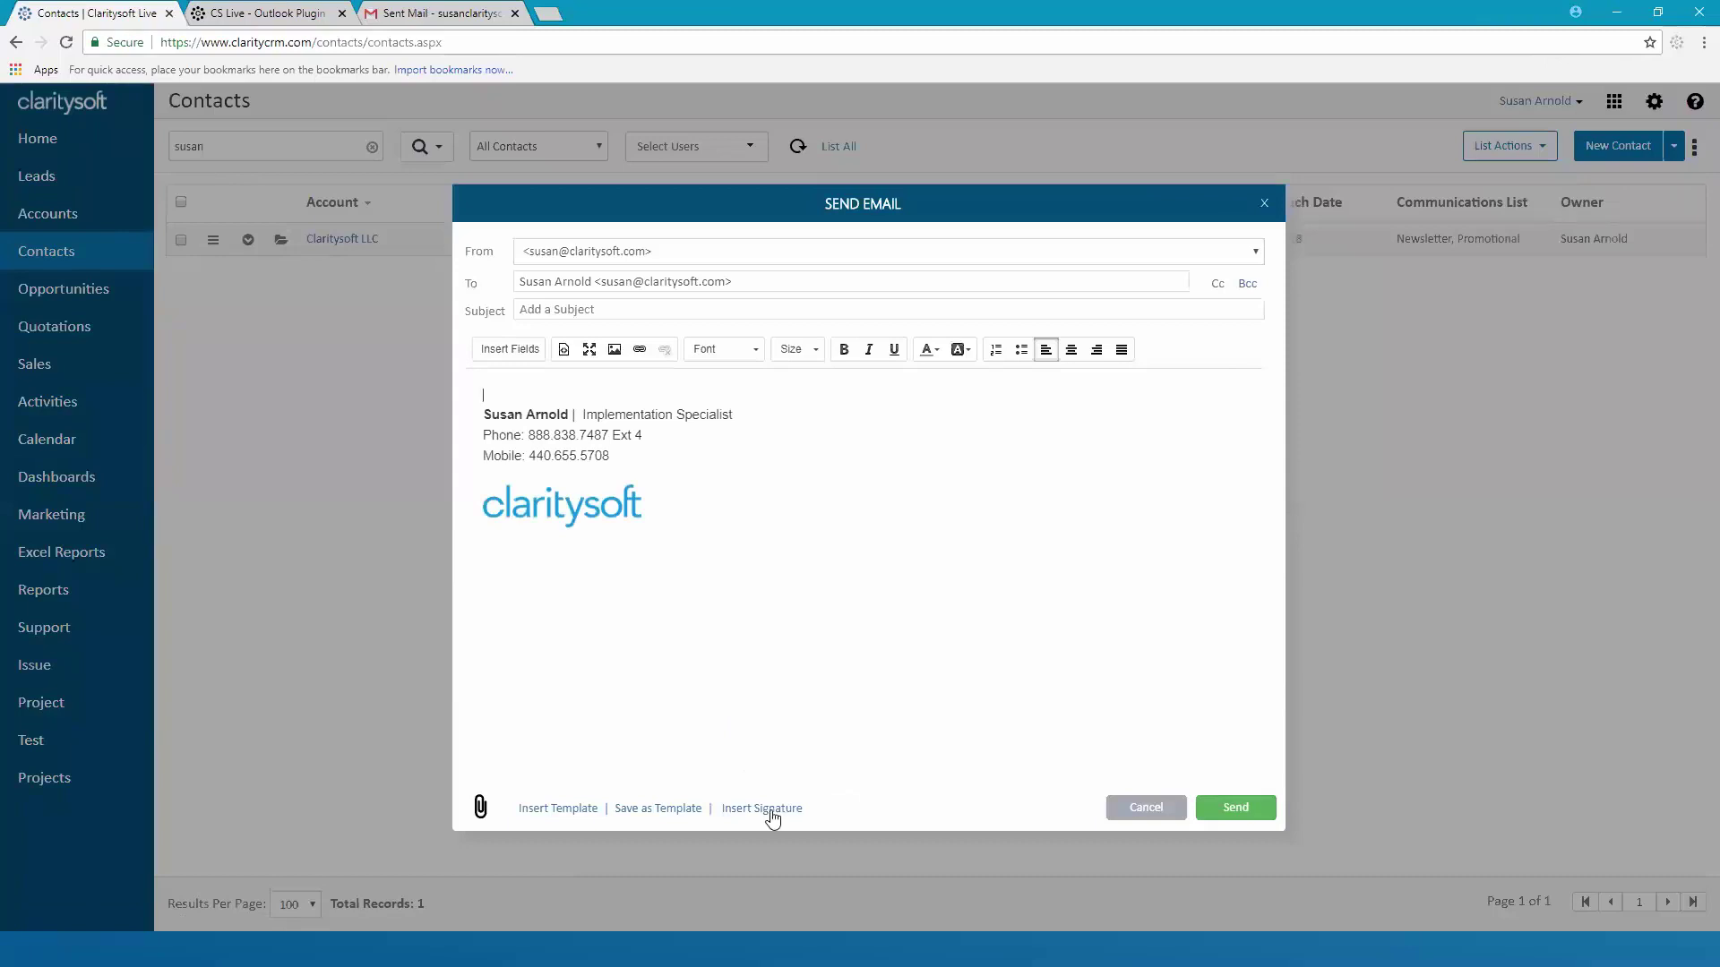
pyautogui.click(770, 811)
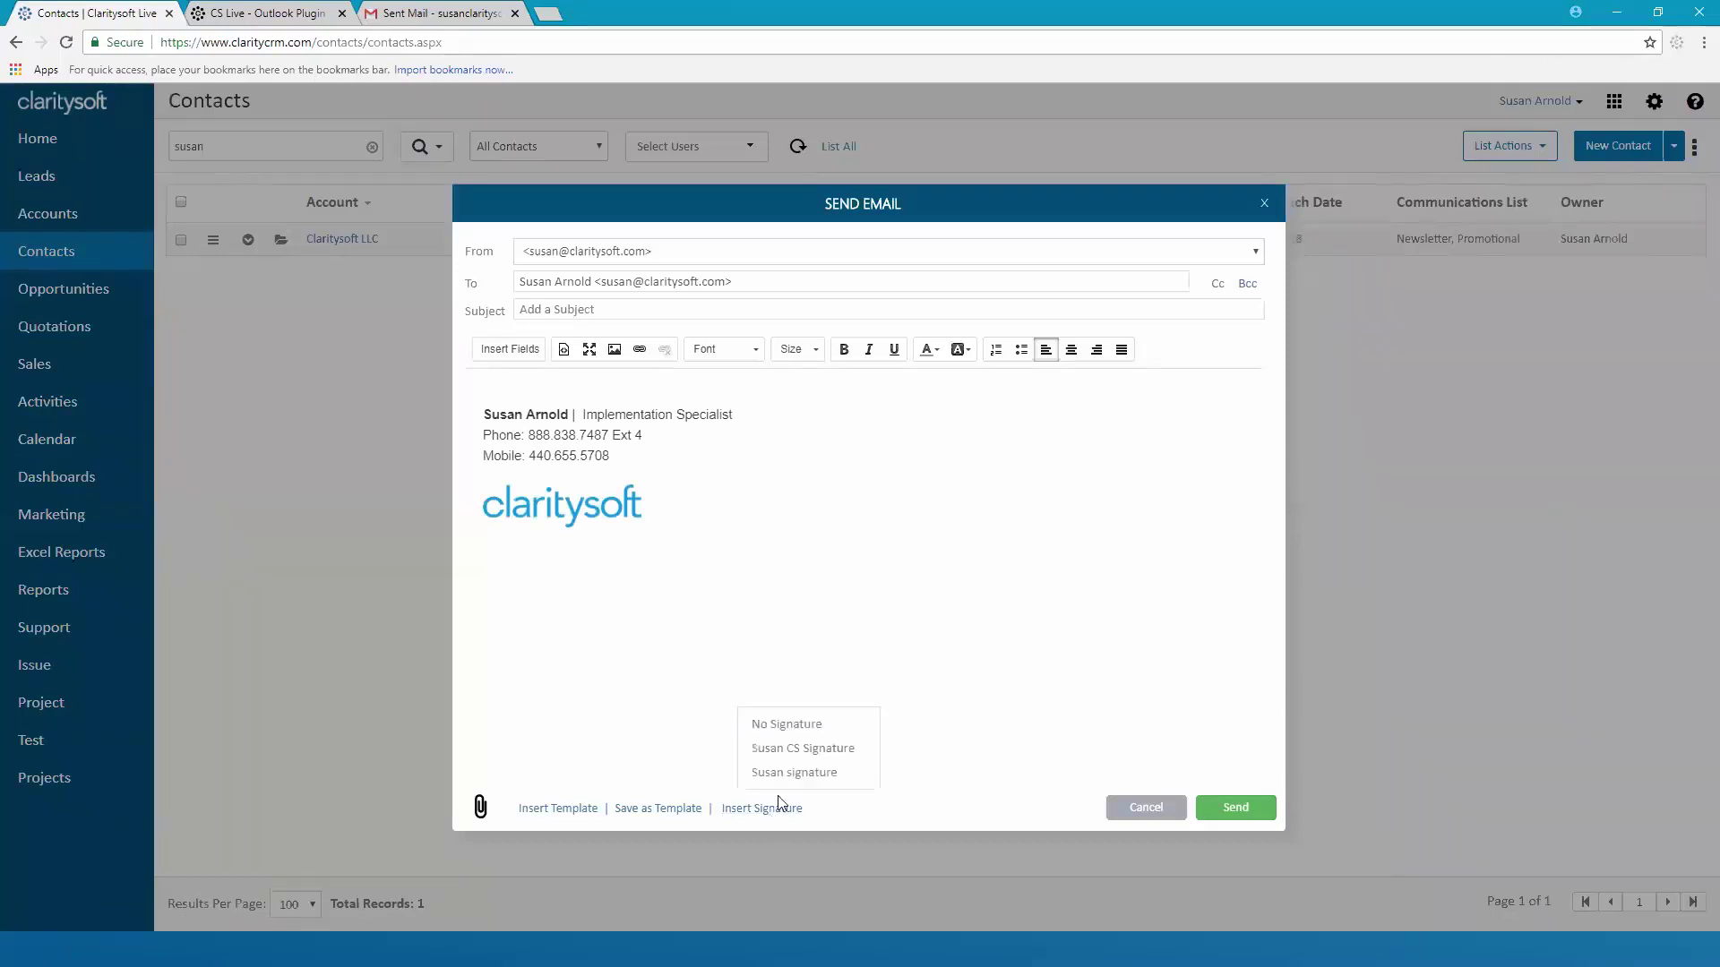
pyautogui.click(790, 750)
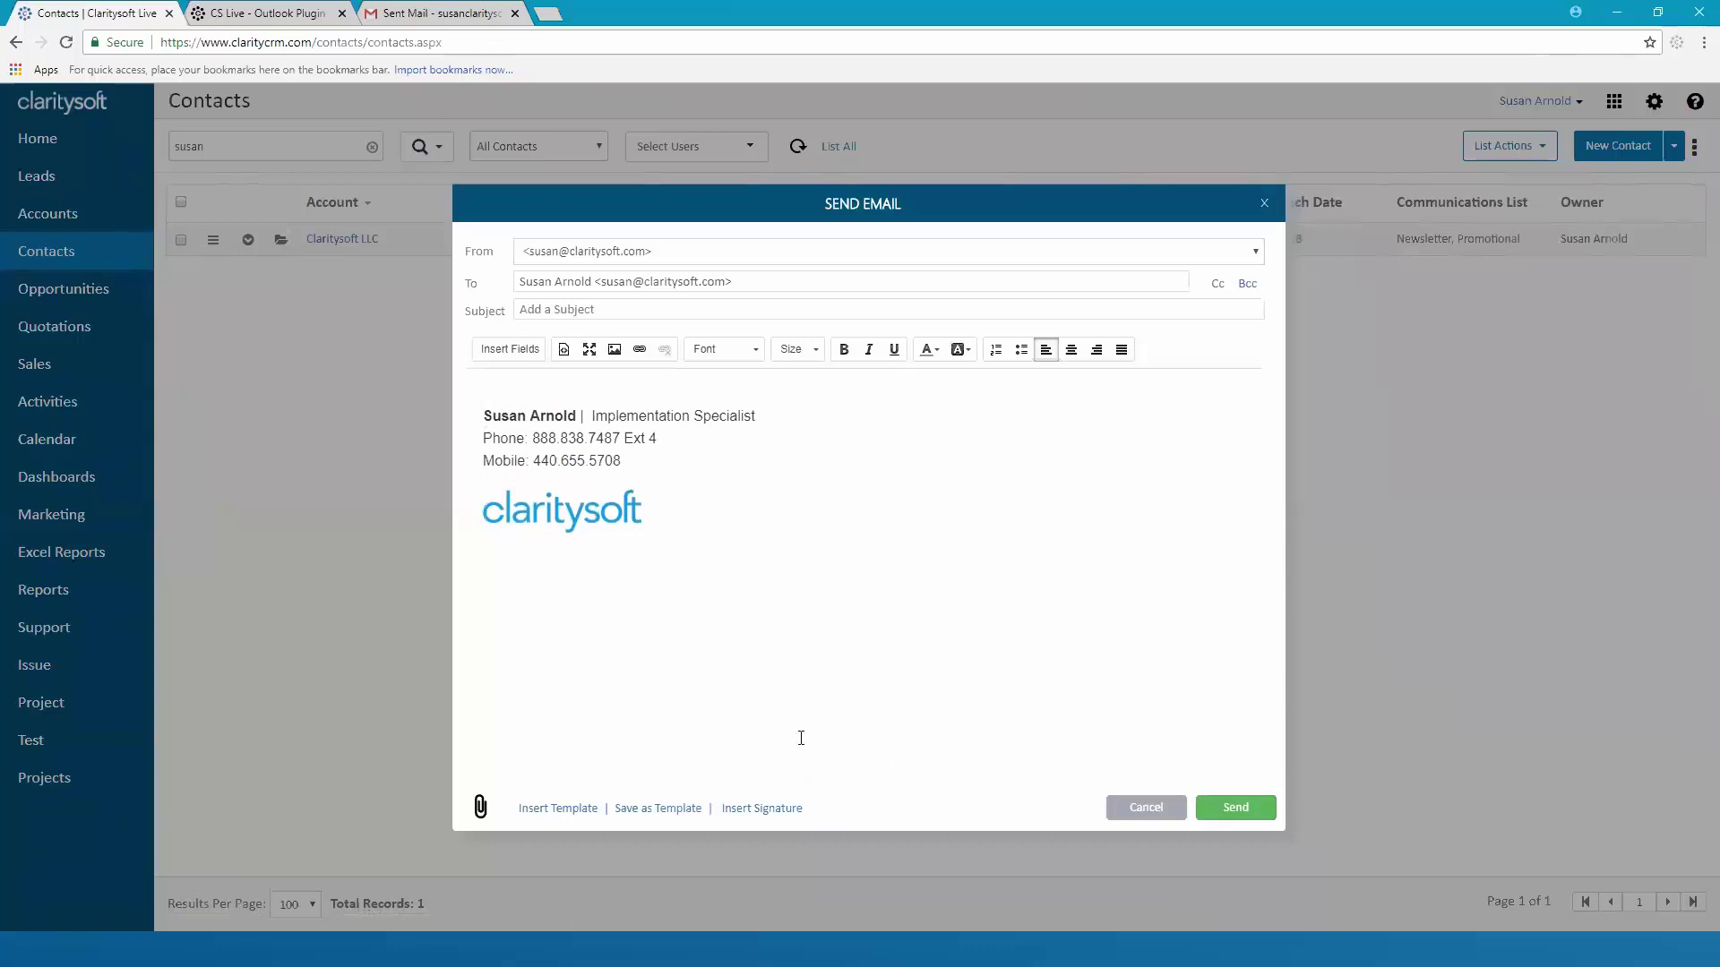
pyautogui.click(1148, 810)
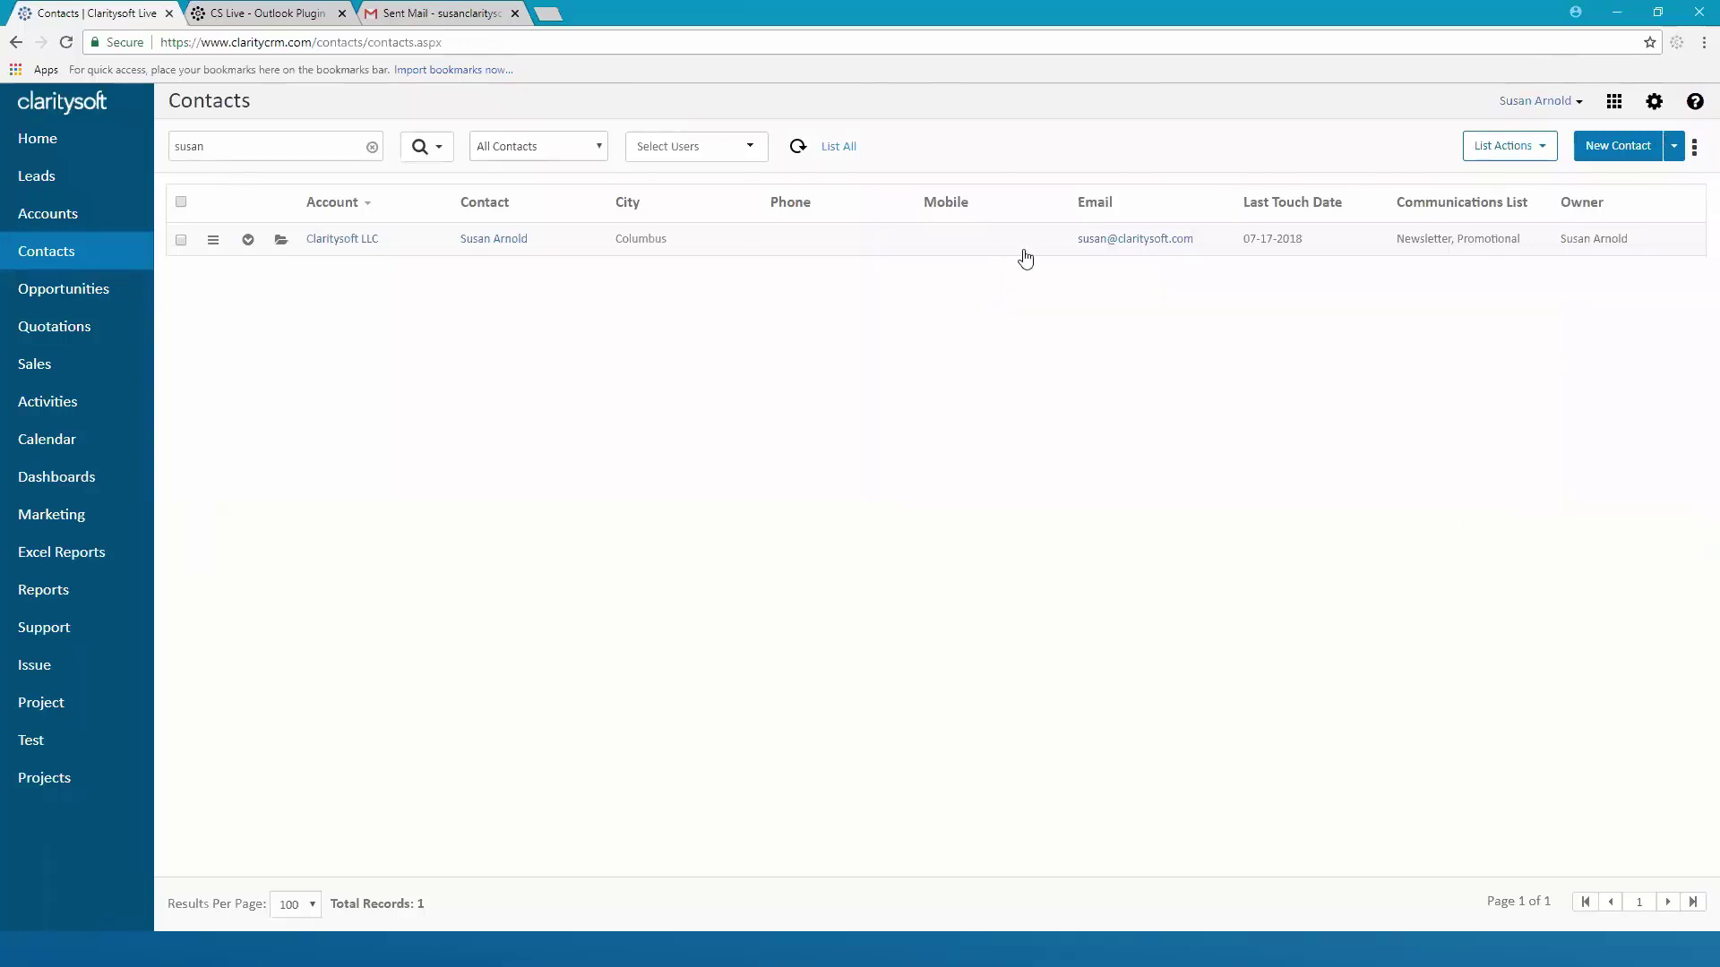
# Open Email Templates under My Settings to list the New Customer and Travel places templates
pyautogui.click(1659, 111)
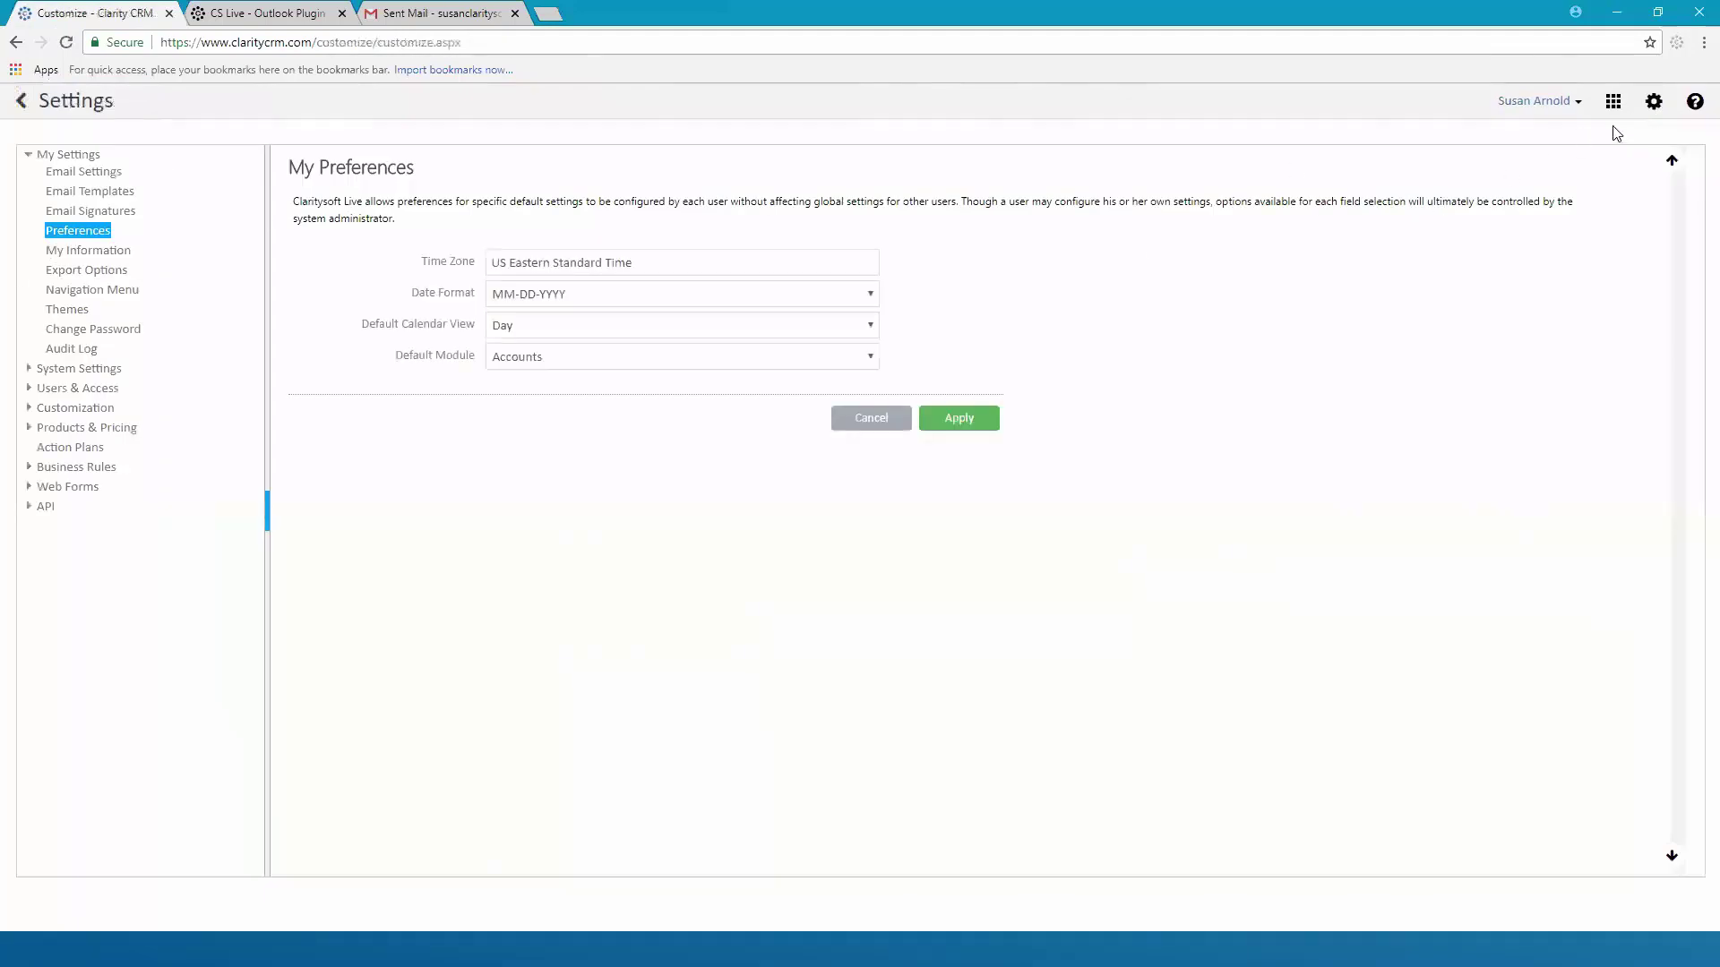
pyautogui.click(91, 191)
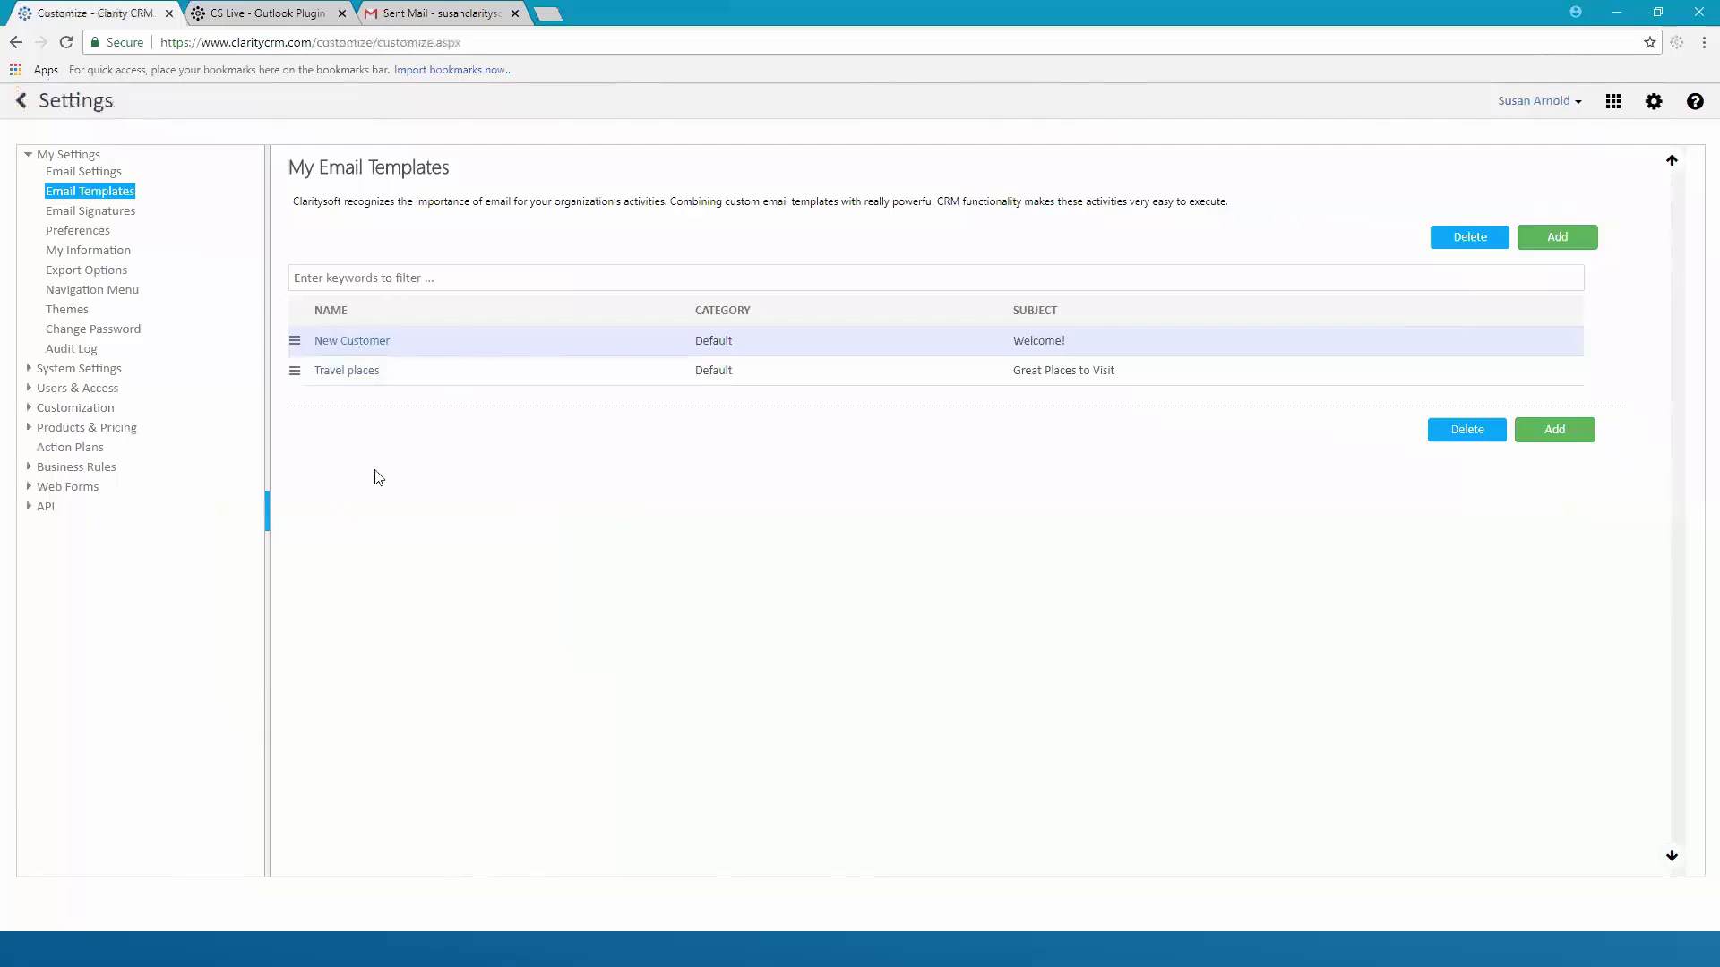
pyautogui.click(358, 345)
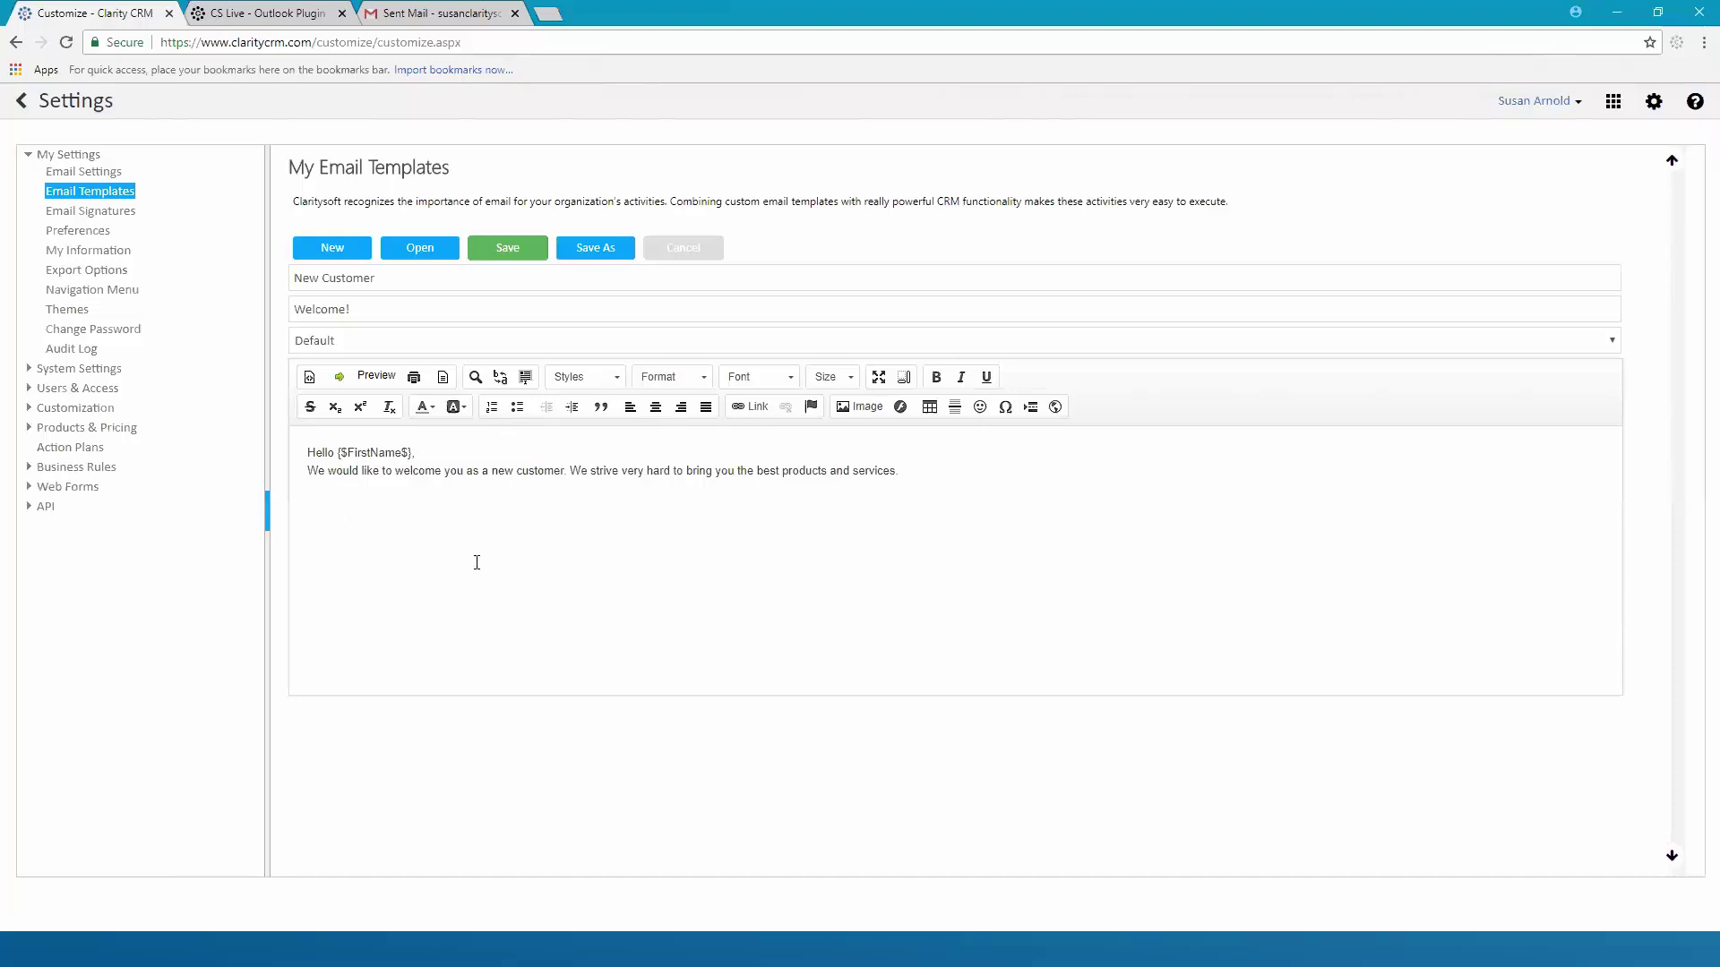
pyautogui.click(521, 255)
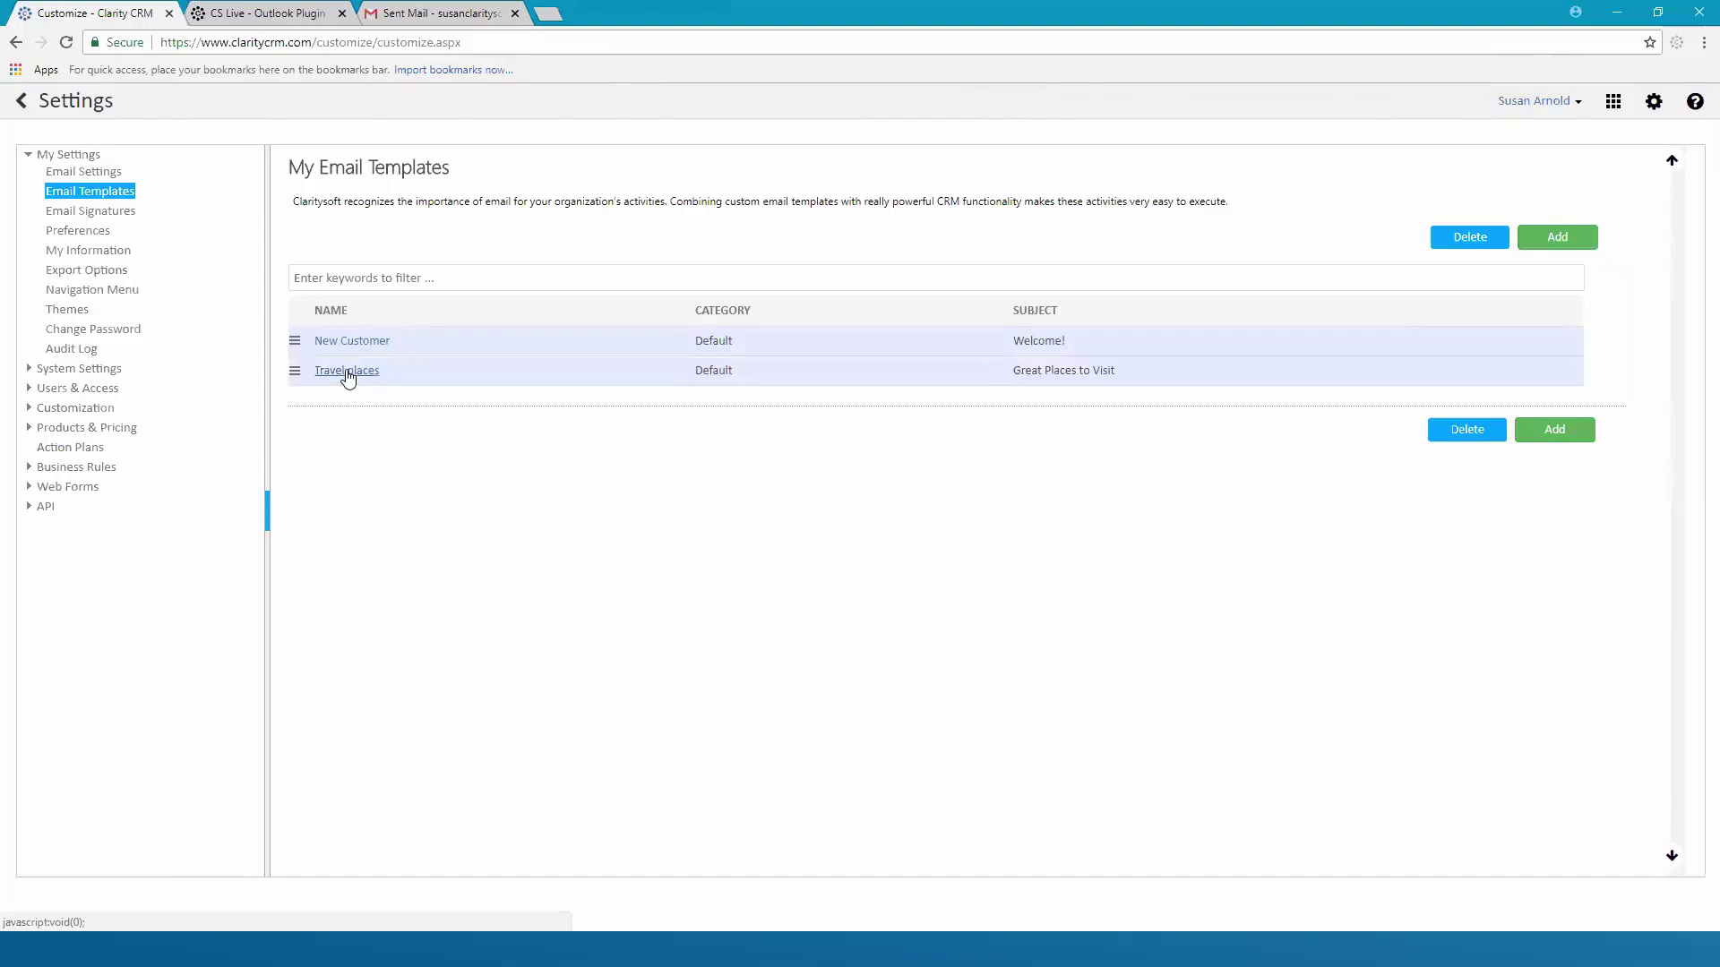
pyautogui.click(349, 371)
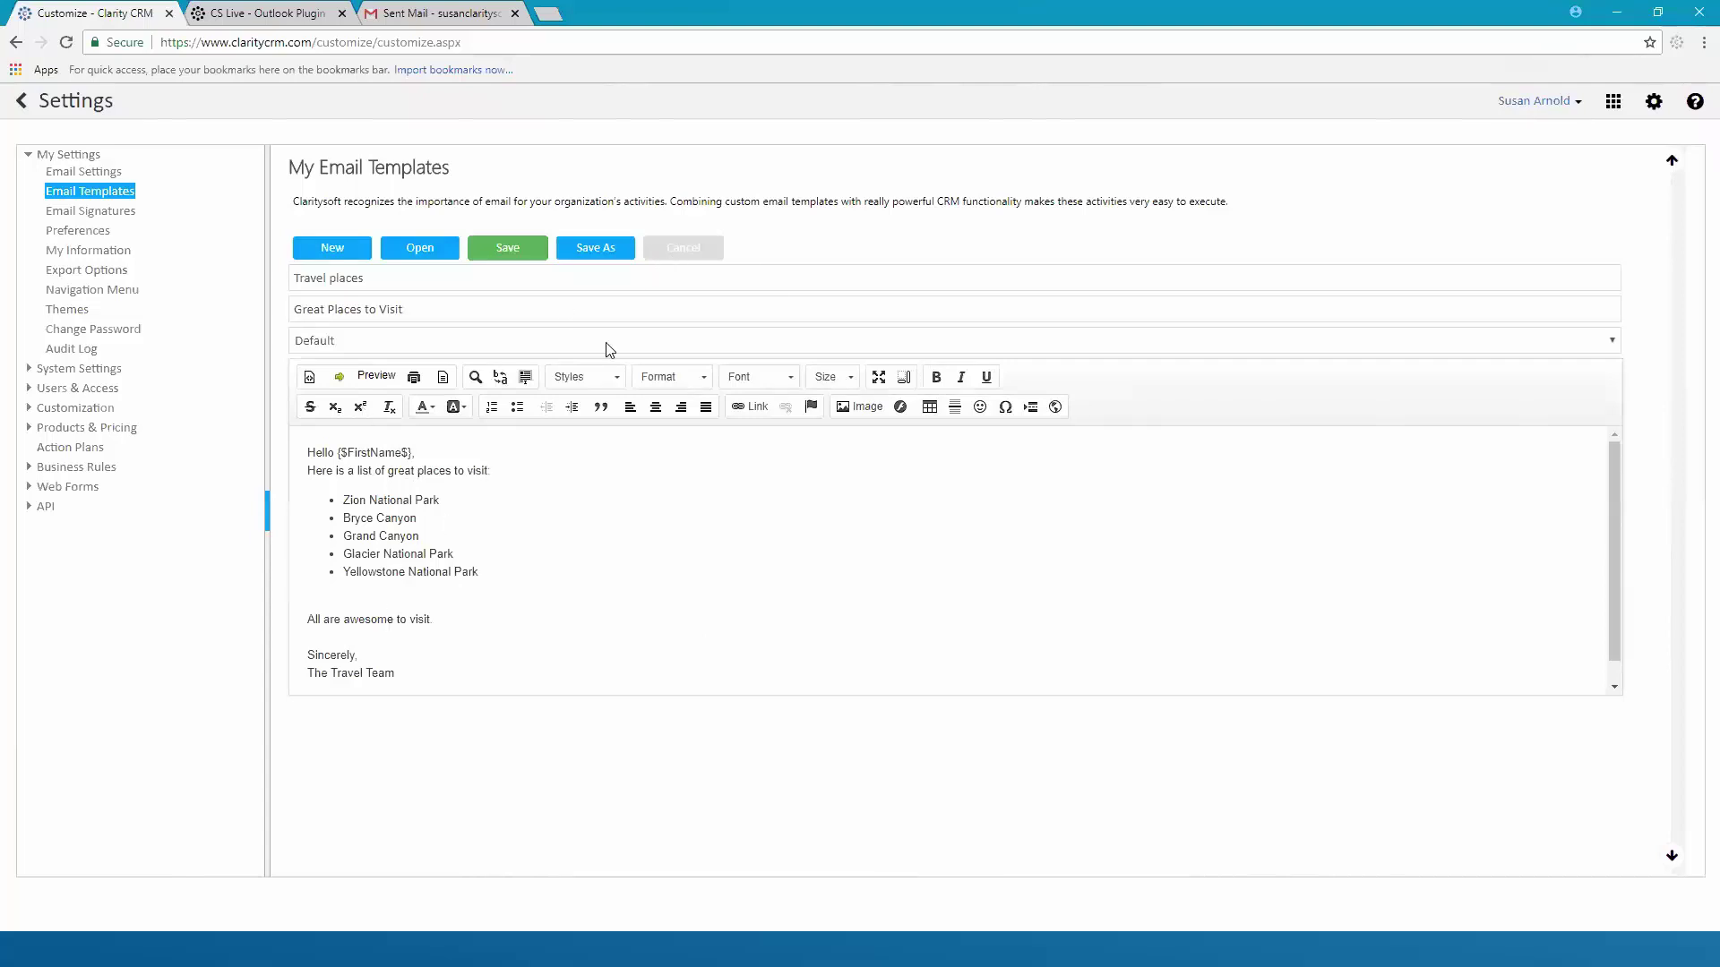
pyautogui.click(510, 255)
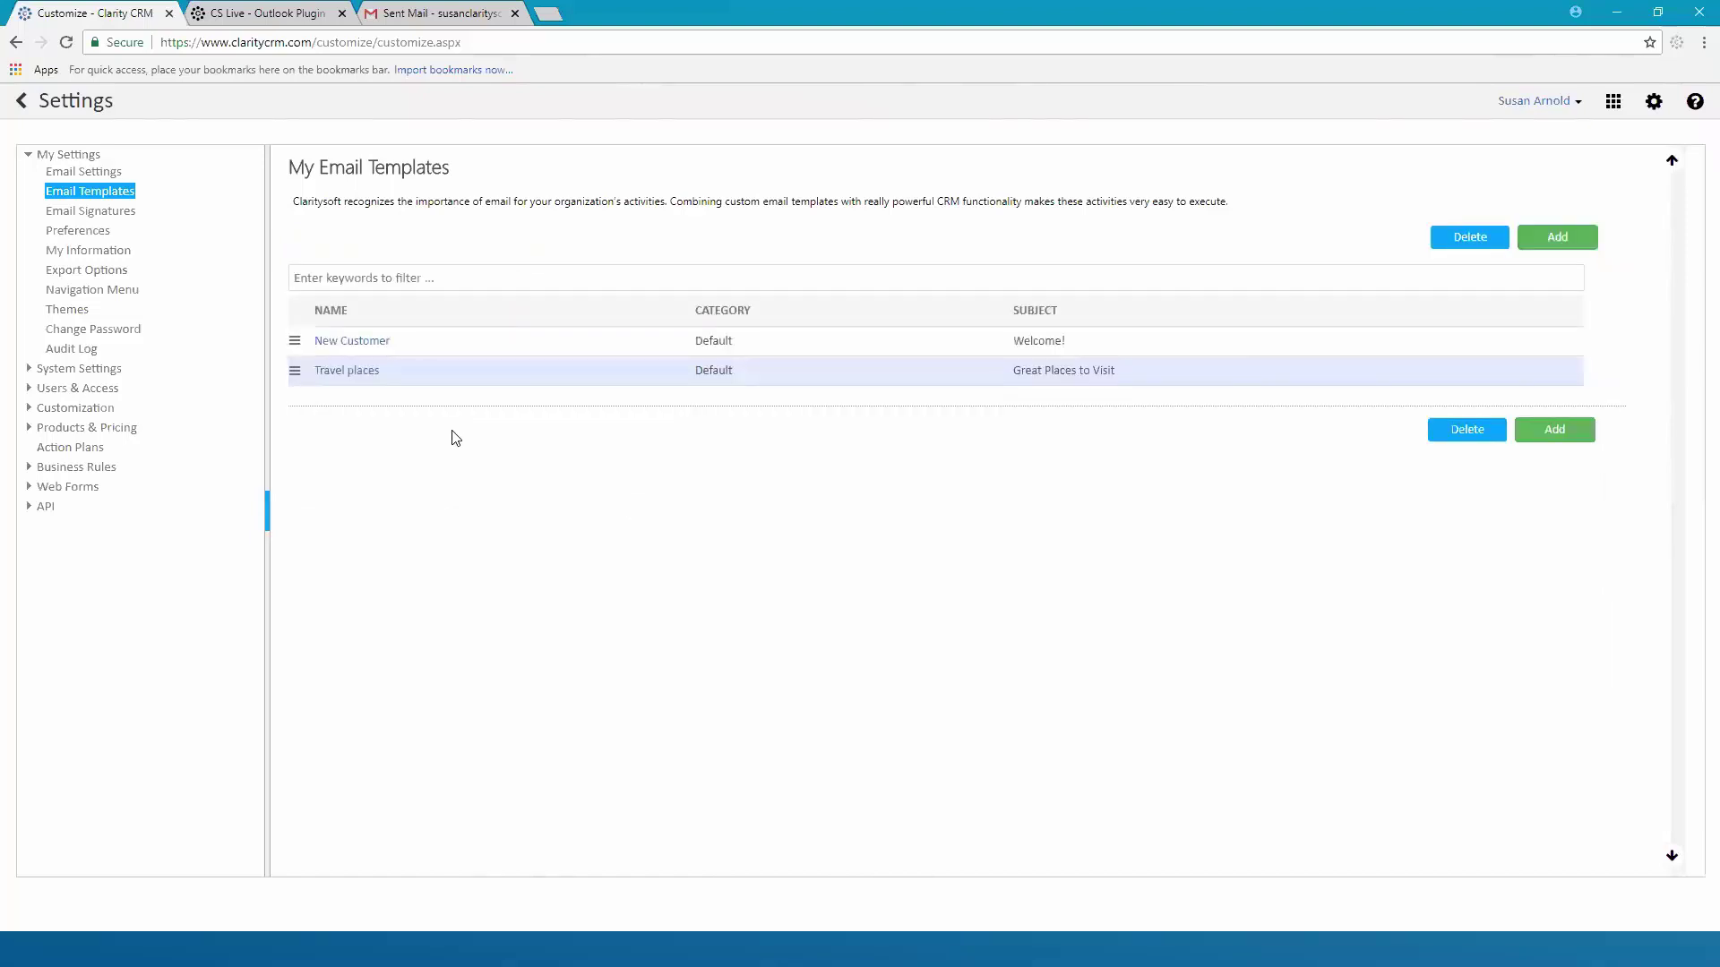
# Add a new email template named 'Left Voicemail' with the subject 'Sorry I missed you'
pyautogui.click(1560, 239)
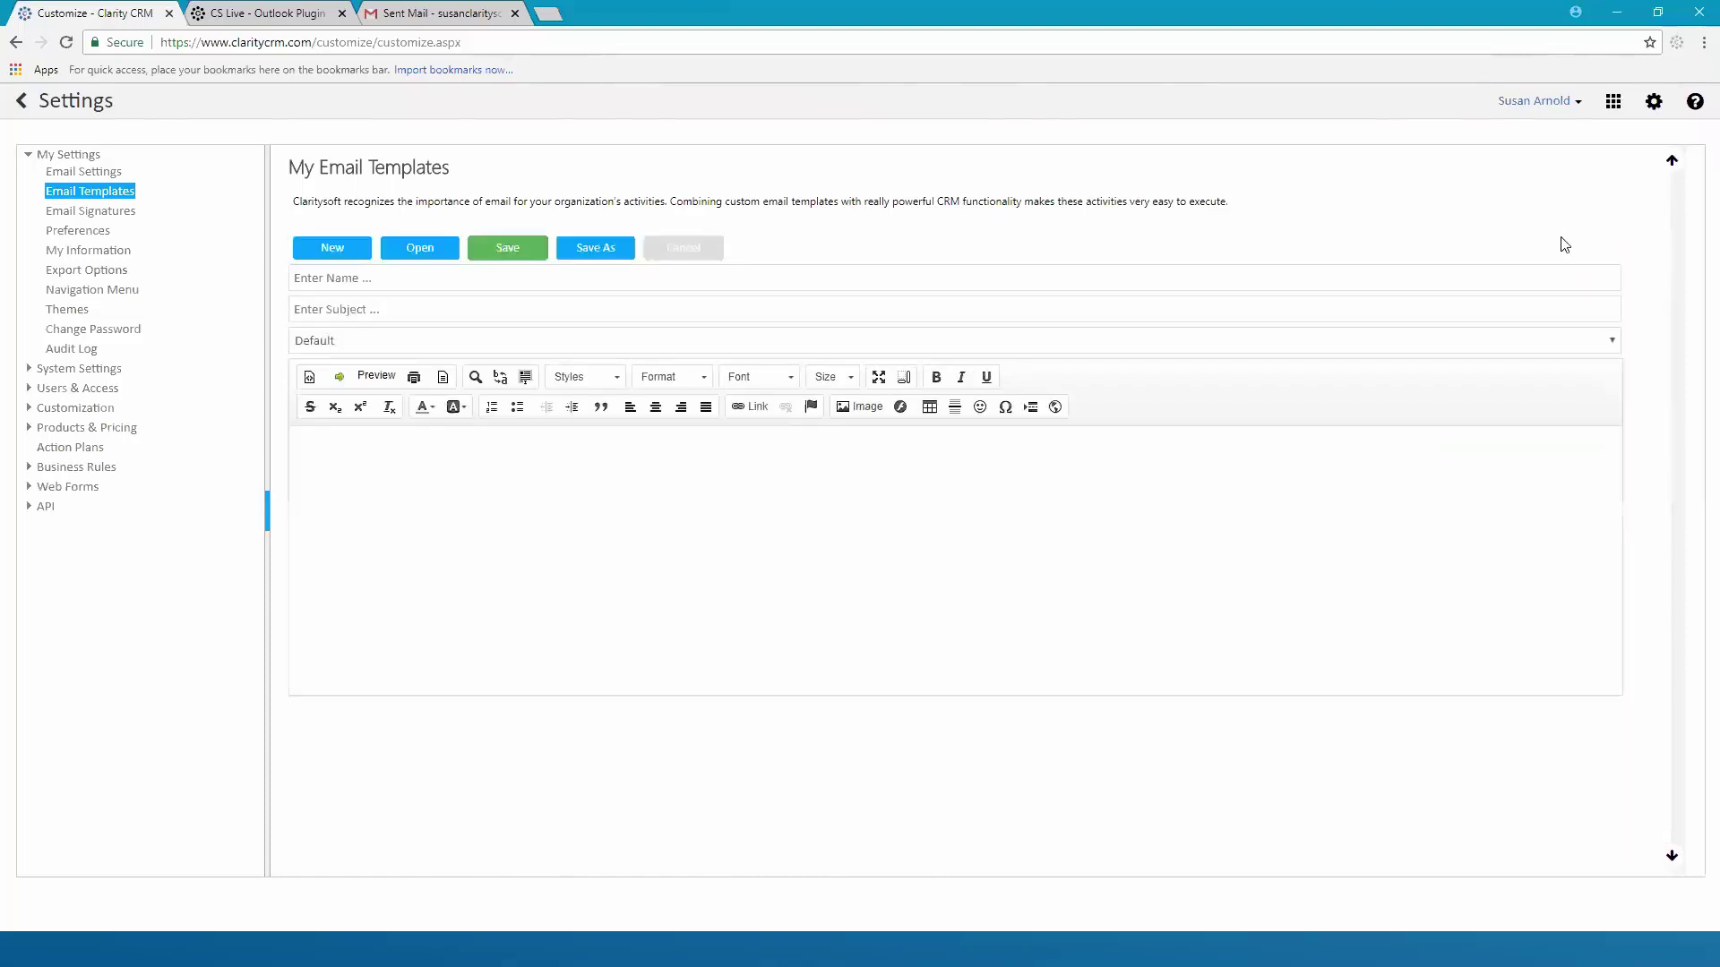
pyautogui.click(405, 280)
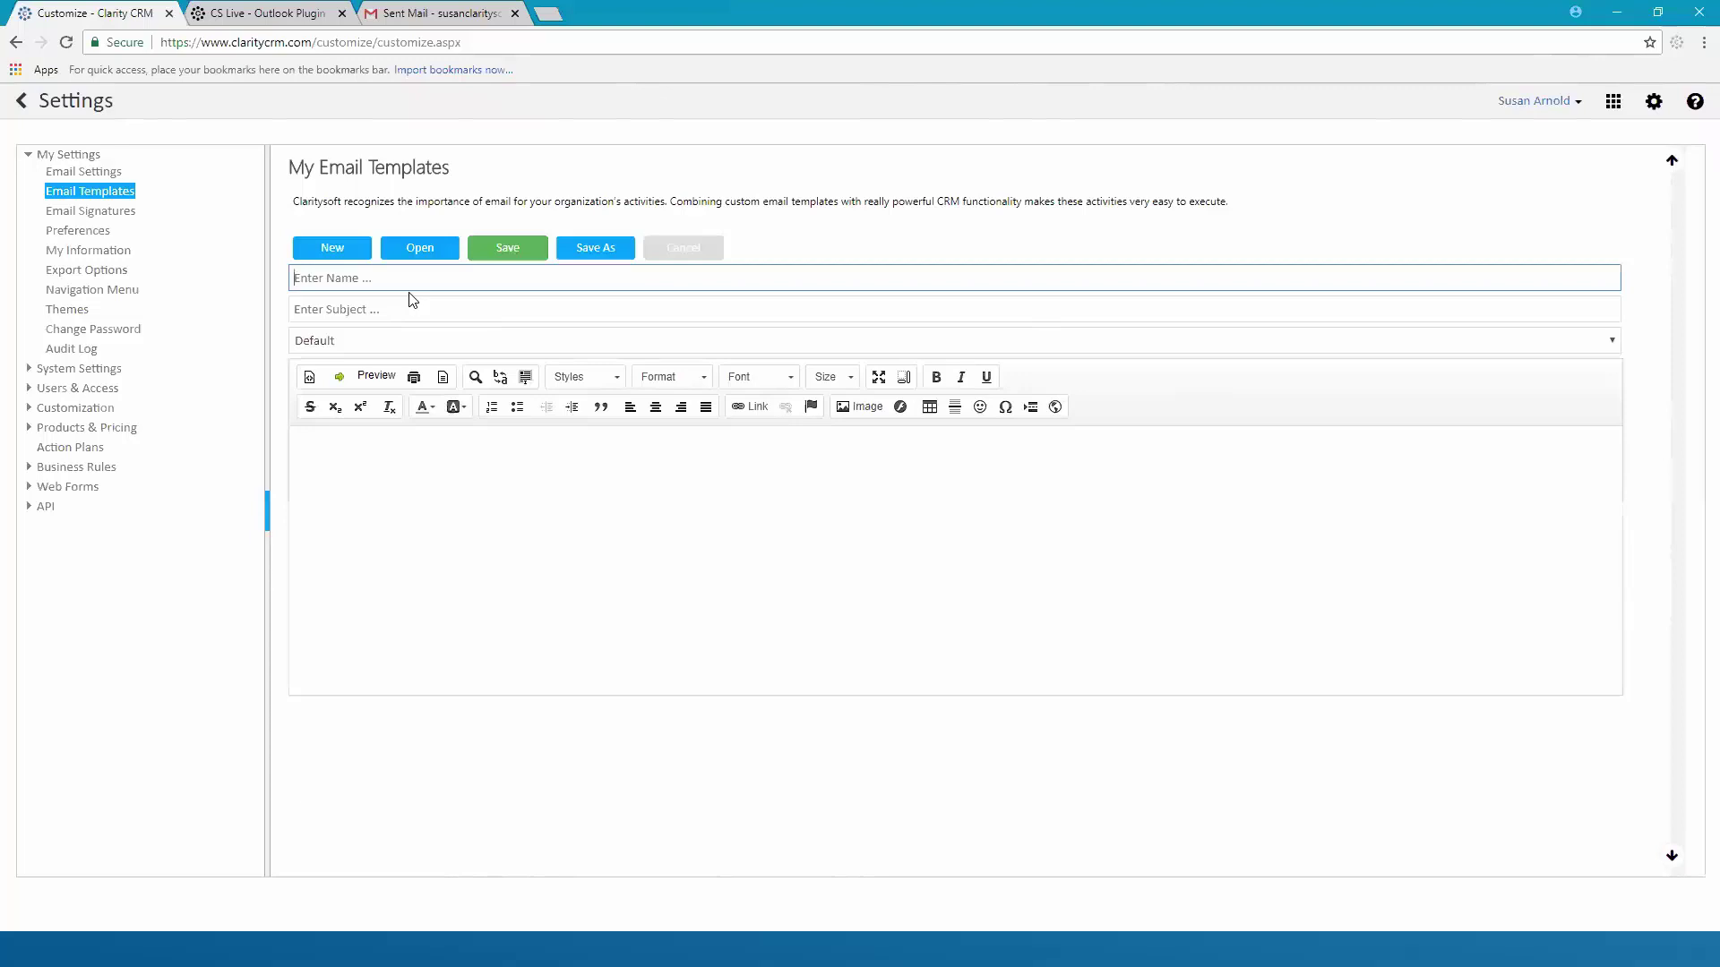
pyautogui.write('Lefft')
pyautogui.write('t ')
pyautogui.write('Voicema')
pyautogui.write('il')
pyautogui.click(414, 308)
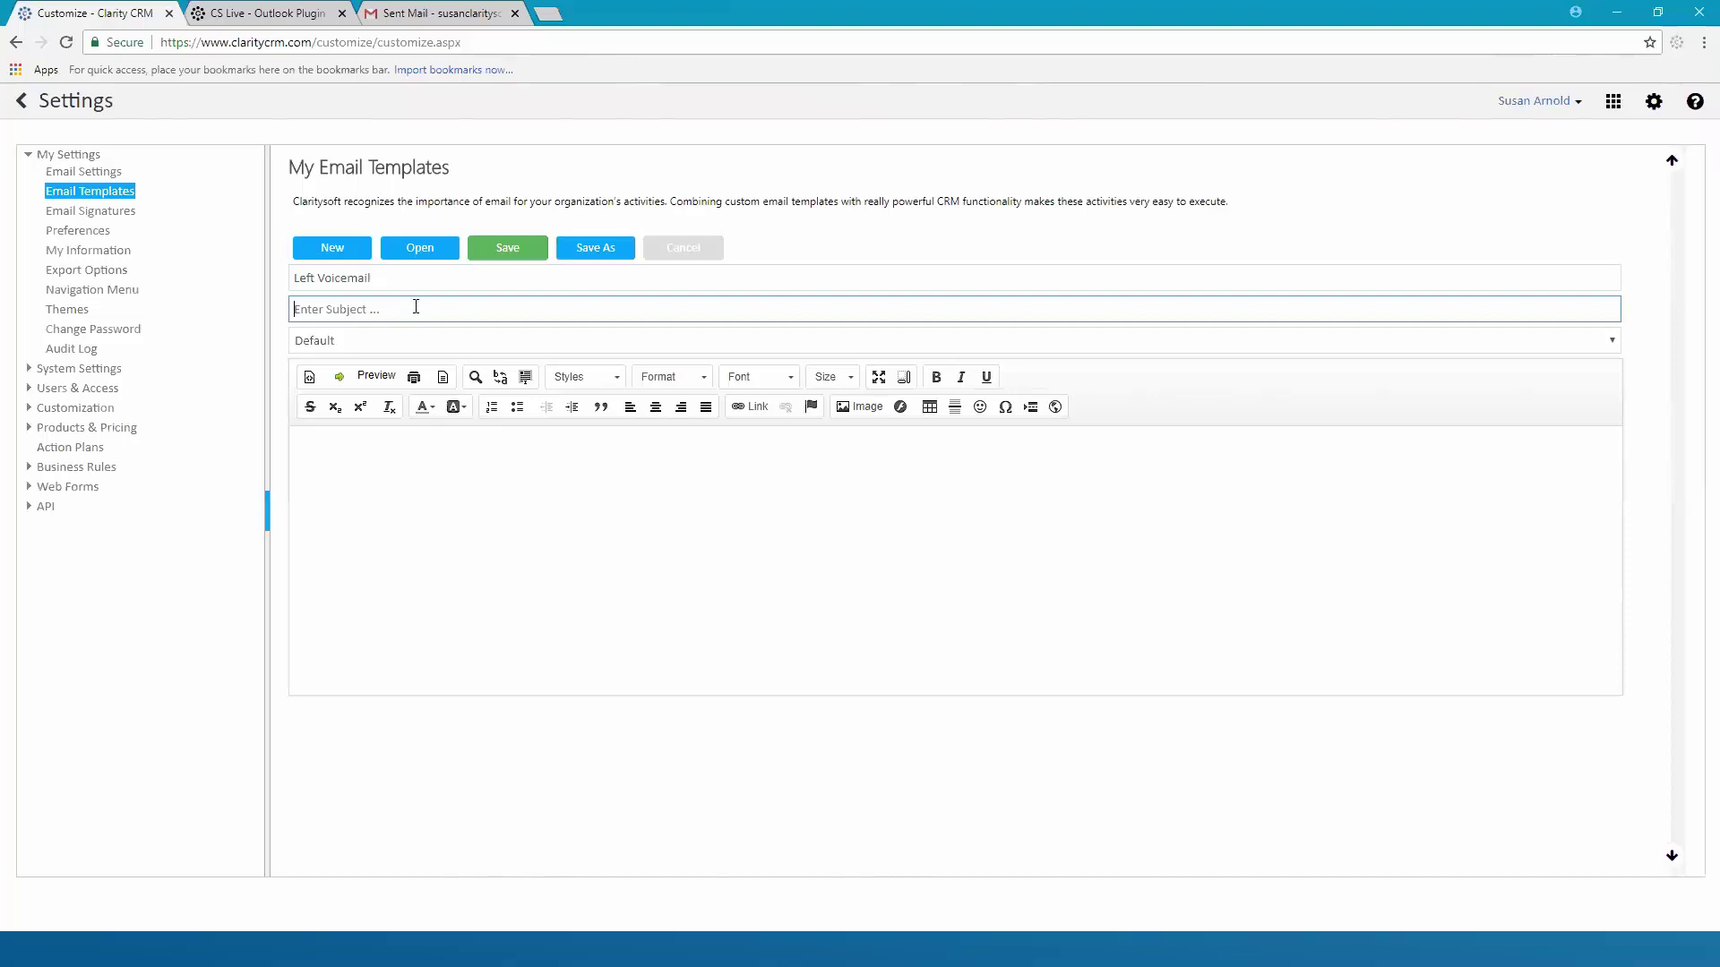
pyautogui.write('Sorry I missed you')
pyautogui.click(377, 448)
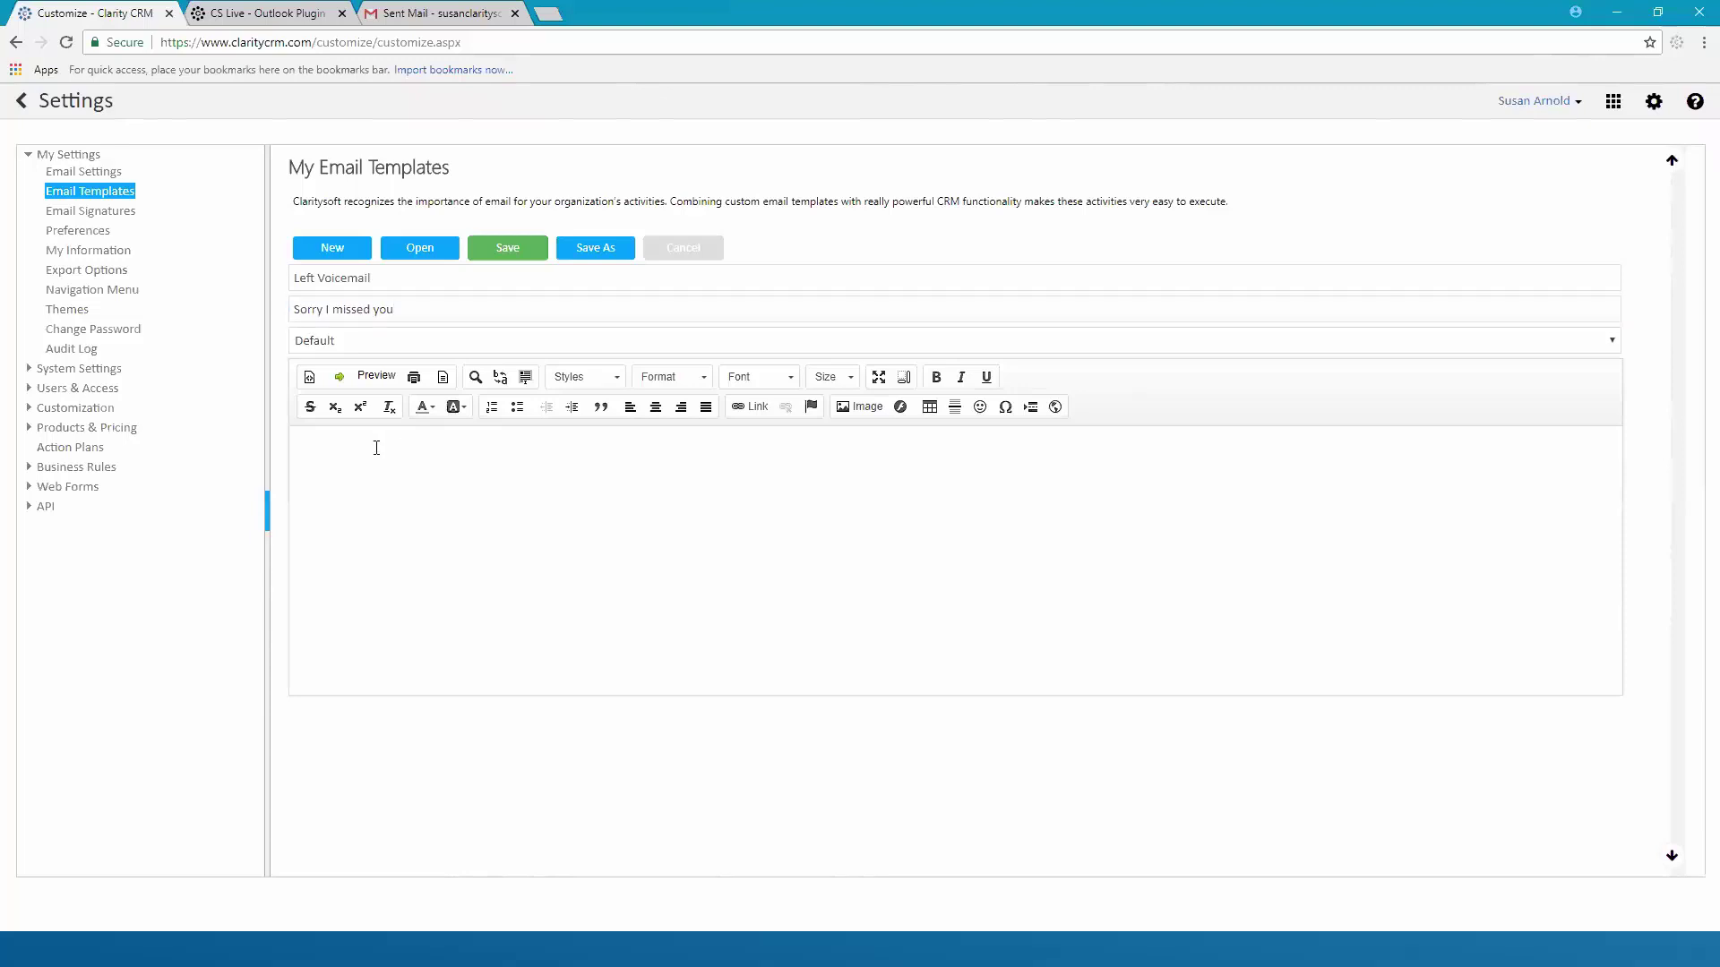
# Begin the template body with 'Hello,' and bring up the Insert System Fields list
pyautogui.write('Hello,')
pyautogui.click(340, 380)
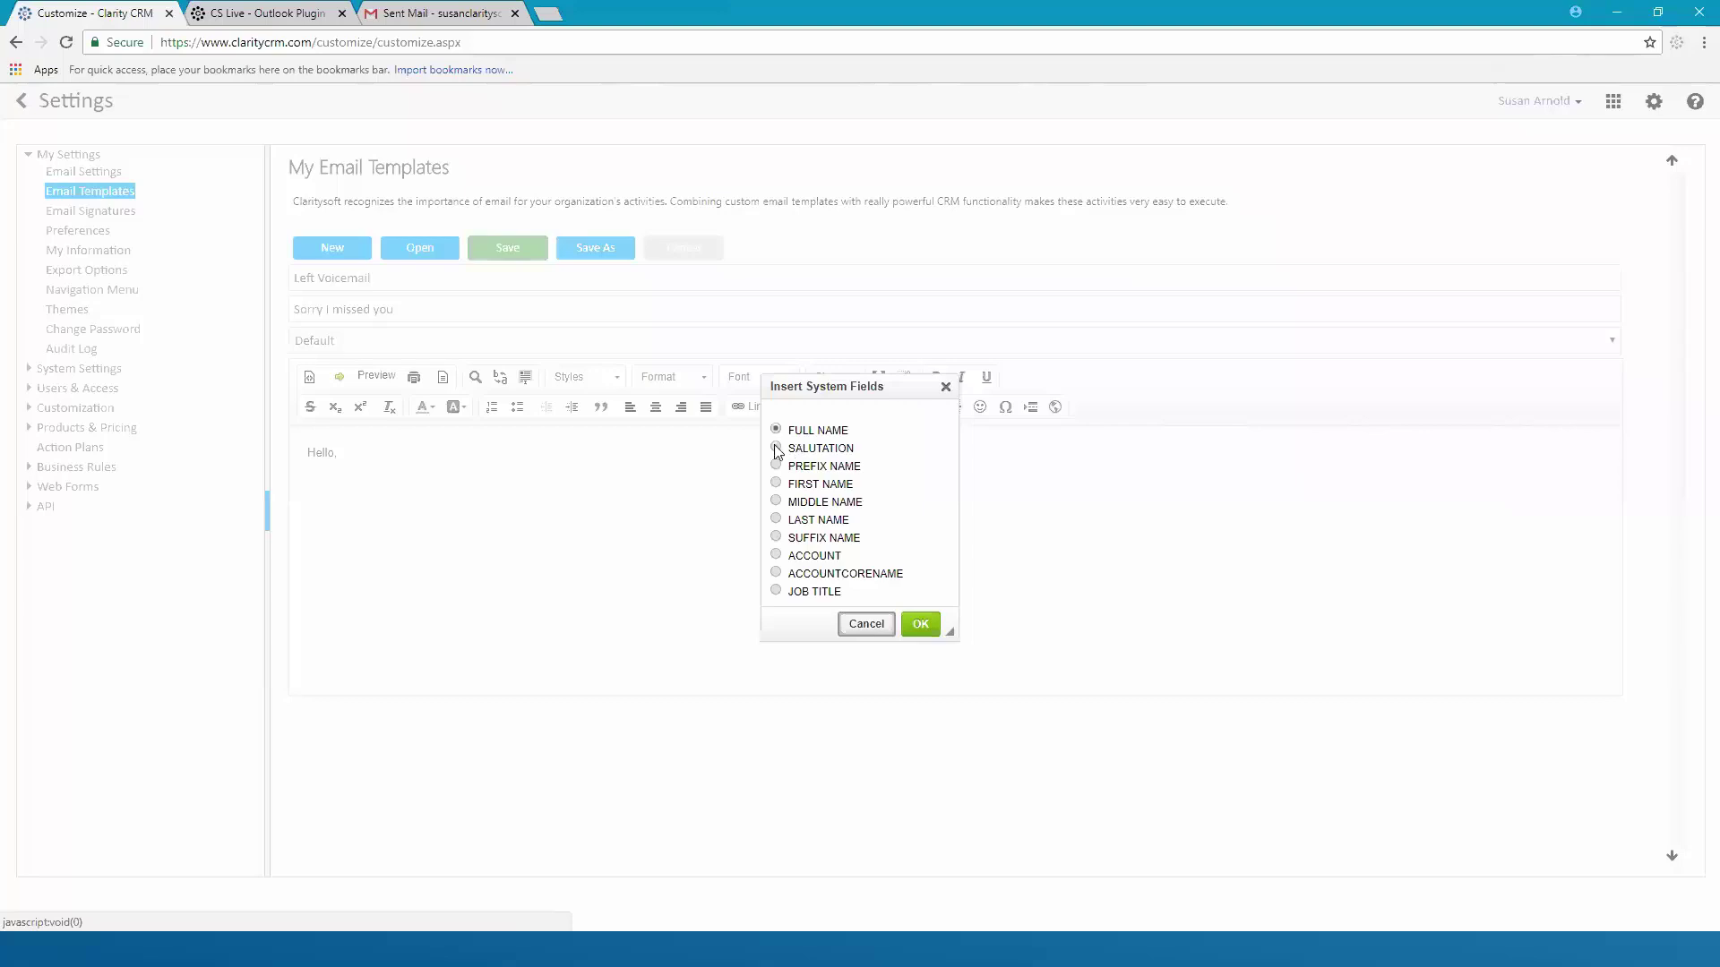
# Insert the PREFIX NAME and LAST NAME system fields after 'Hello,' in the greeting
pyautogui.click(776, 448)
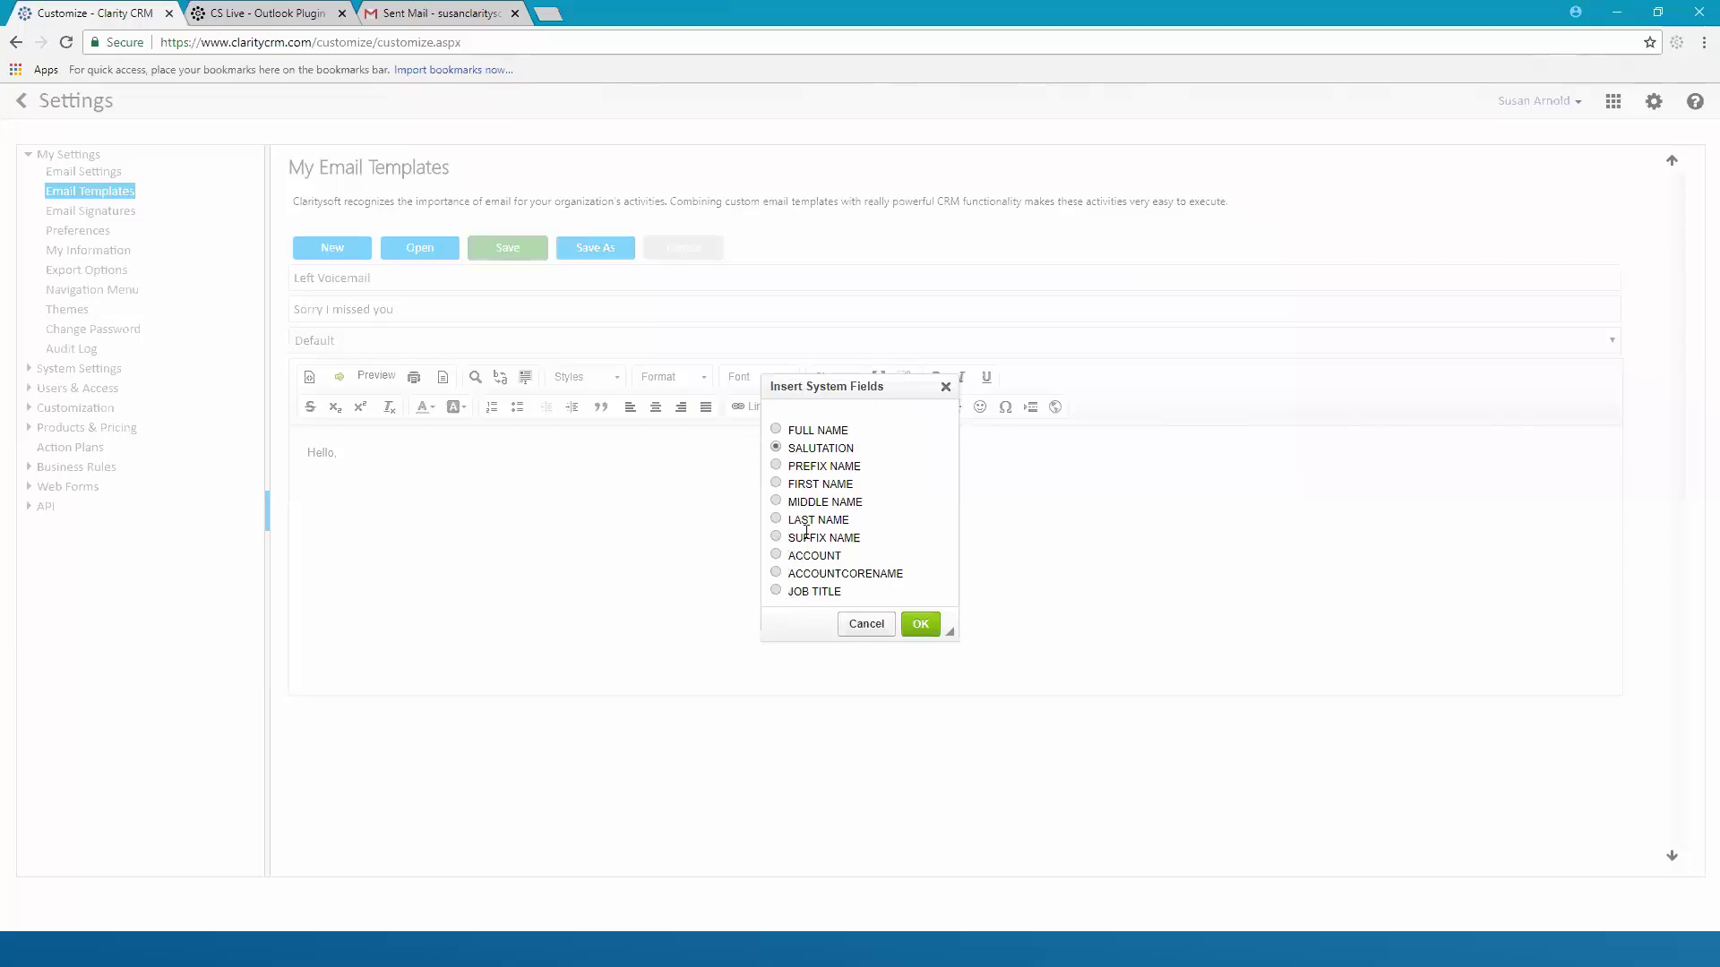
pyautogui.click(775, 465)
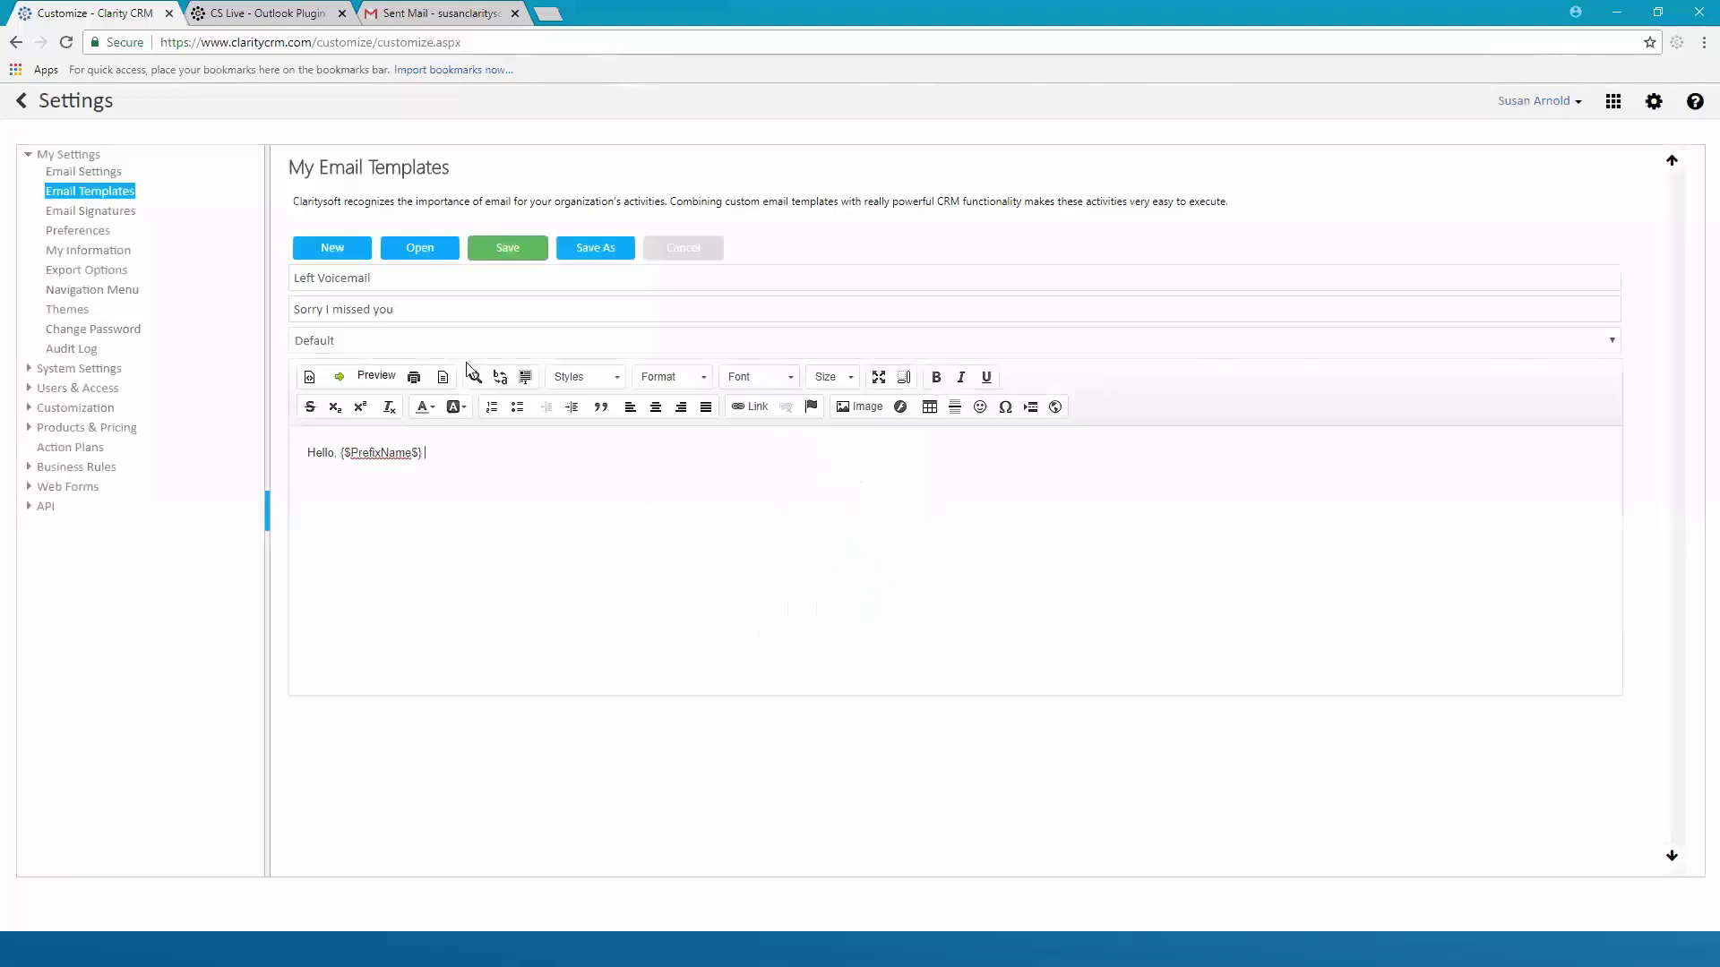
pyautogui.click(341, 380)
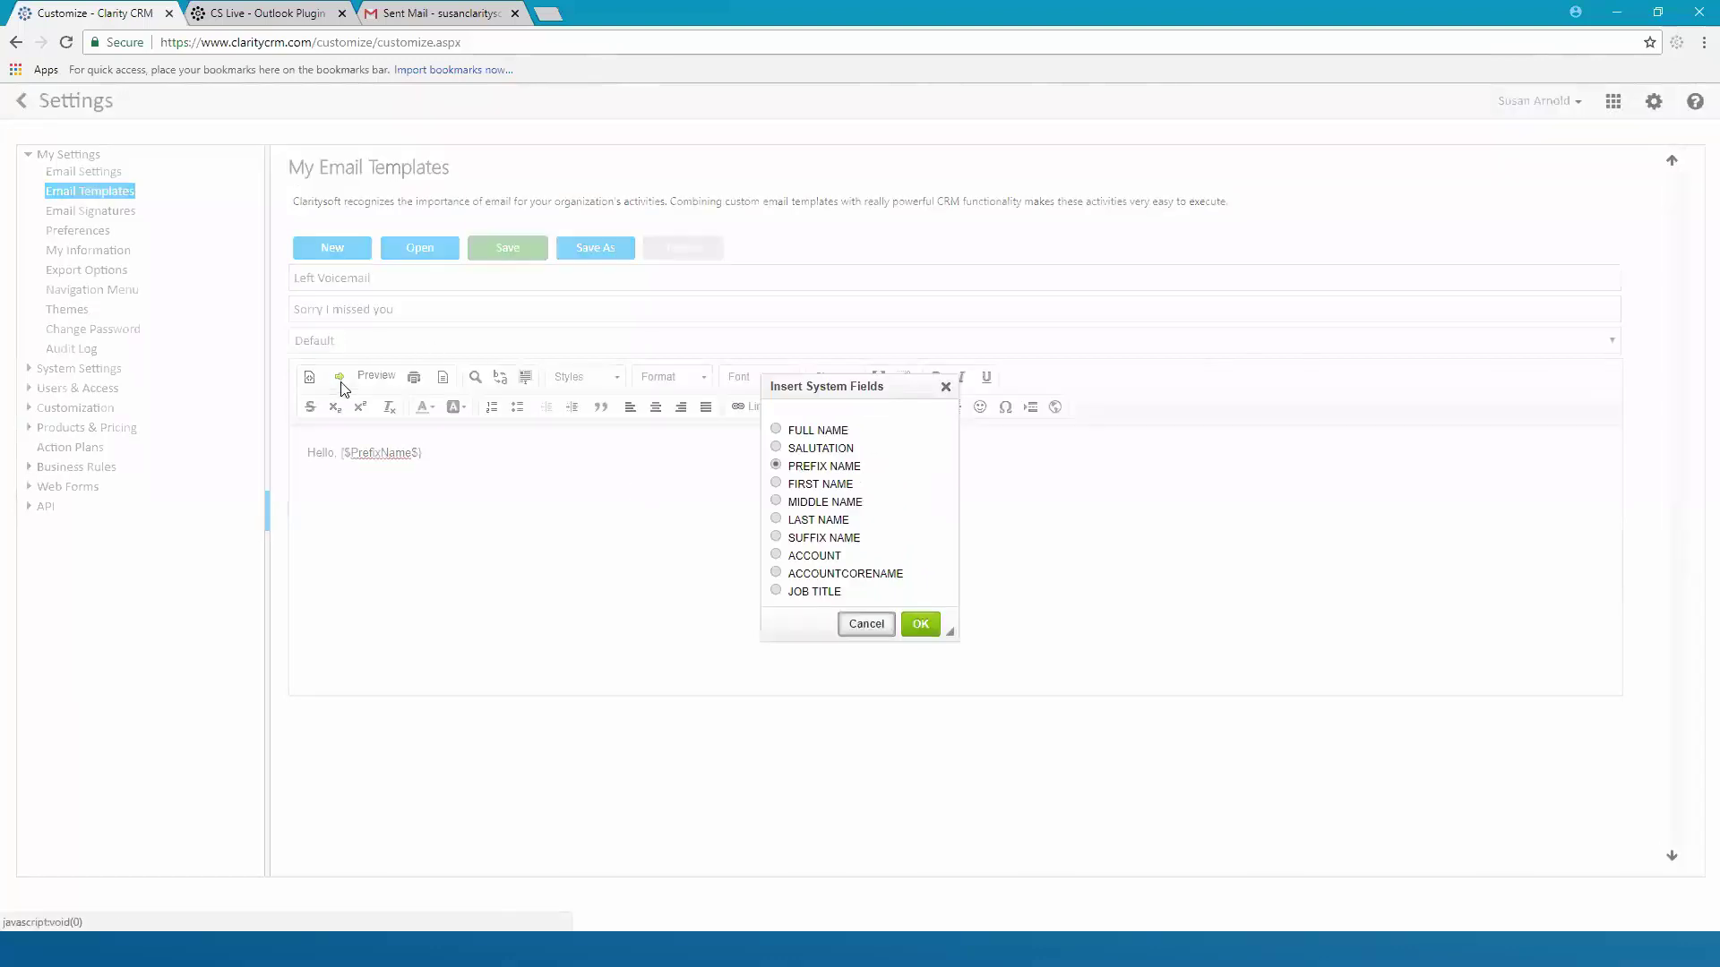
pyautogui.click(777, 520)
pyautogui.click(923, 626)
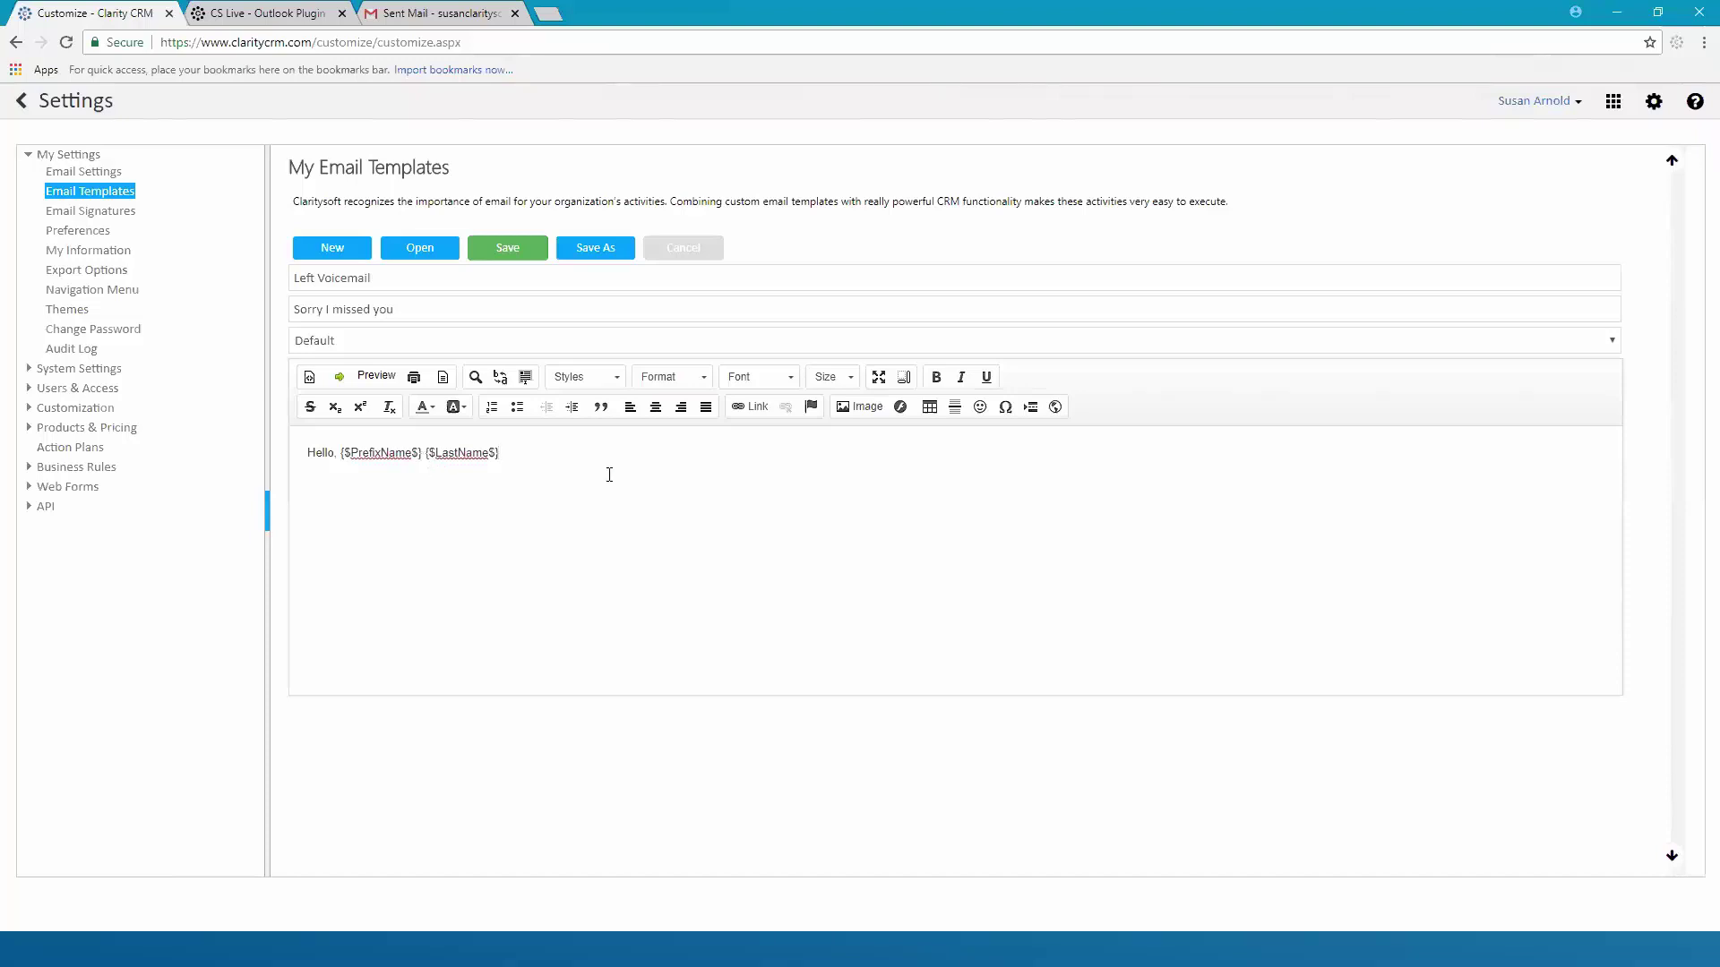
# Replace the prefix and last name fields with the FIRST NAME field followed by a comma
pyautogui.press('BackSpace')
pyautogui.press('BackSpace')
pyautogui.press('BackSpace')
pyautogui.press('BackSpace')
pyautogui.press('BackSpace')
pyautogui.press('BackSpace')
pyautogui.press('BackSpace')
pyautogui.press('BackSpace')
pyautogui.press('BackSpace')
pyautogui.press('BackSpace')
pyautogui.press('BackSpace')
pyautogui.press('BackSpace')
pyautogui.press('BackSpace')
pyautogui.press('BackSpace')
pyautogui.press('BackSpace')
pyautogui.press('BackSpace')
pyautogui.press('BackSpace')
pyautogui.press('BackSpace')
pyautogui.press('BackSpace')
pyautogui.press('BackSpace')
pyautogui.press('BackSpace')
pyautogui.press('BackSpace')
pyautogui.press('BackSpace')
pyautogui.press('BackSpace')
pyautogui.press('BackSpace')
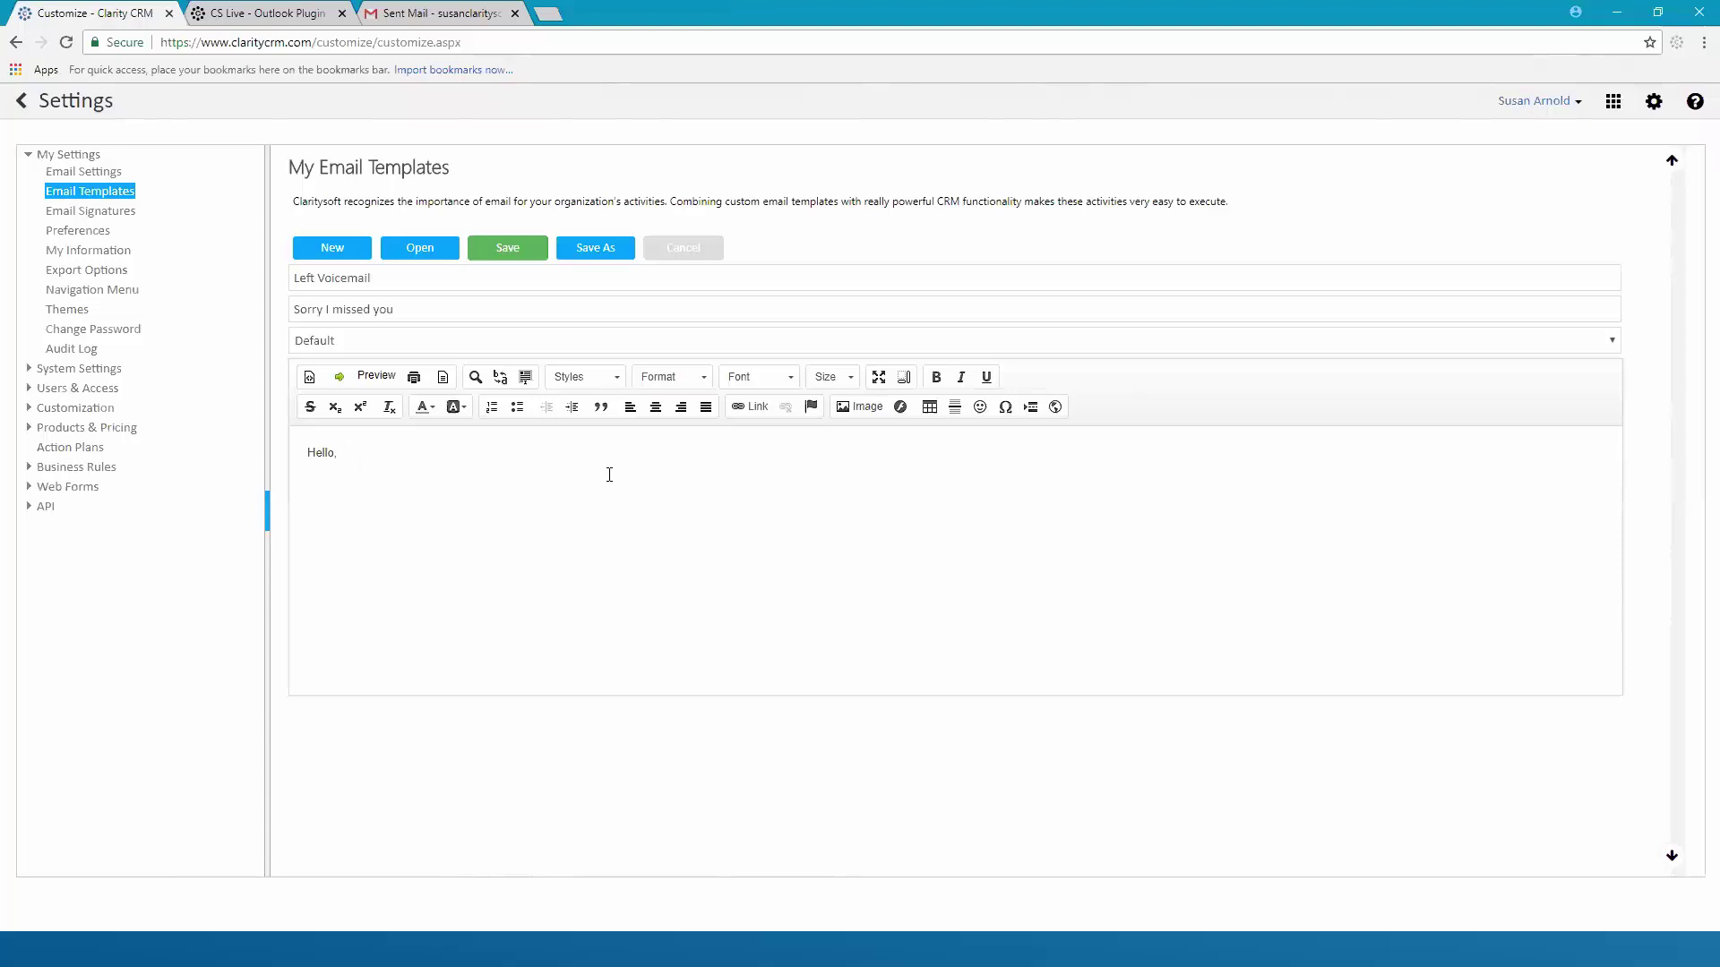
pyautogui.click(342, 379)
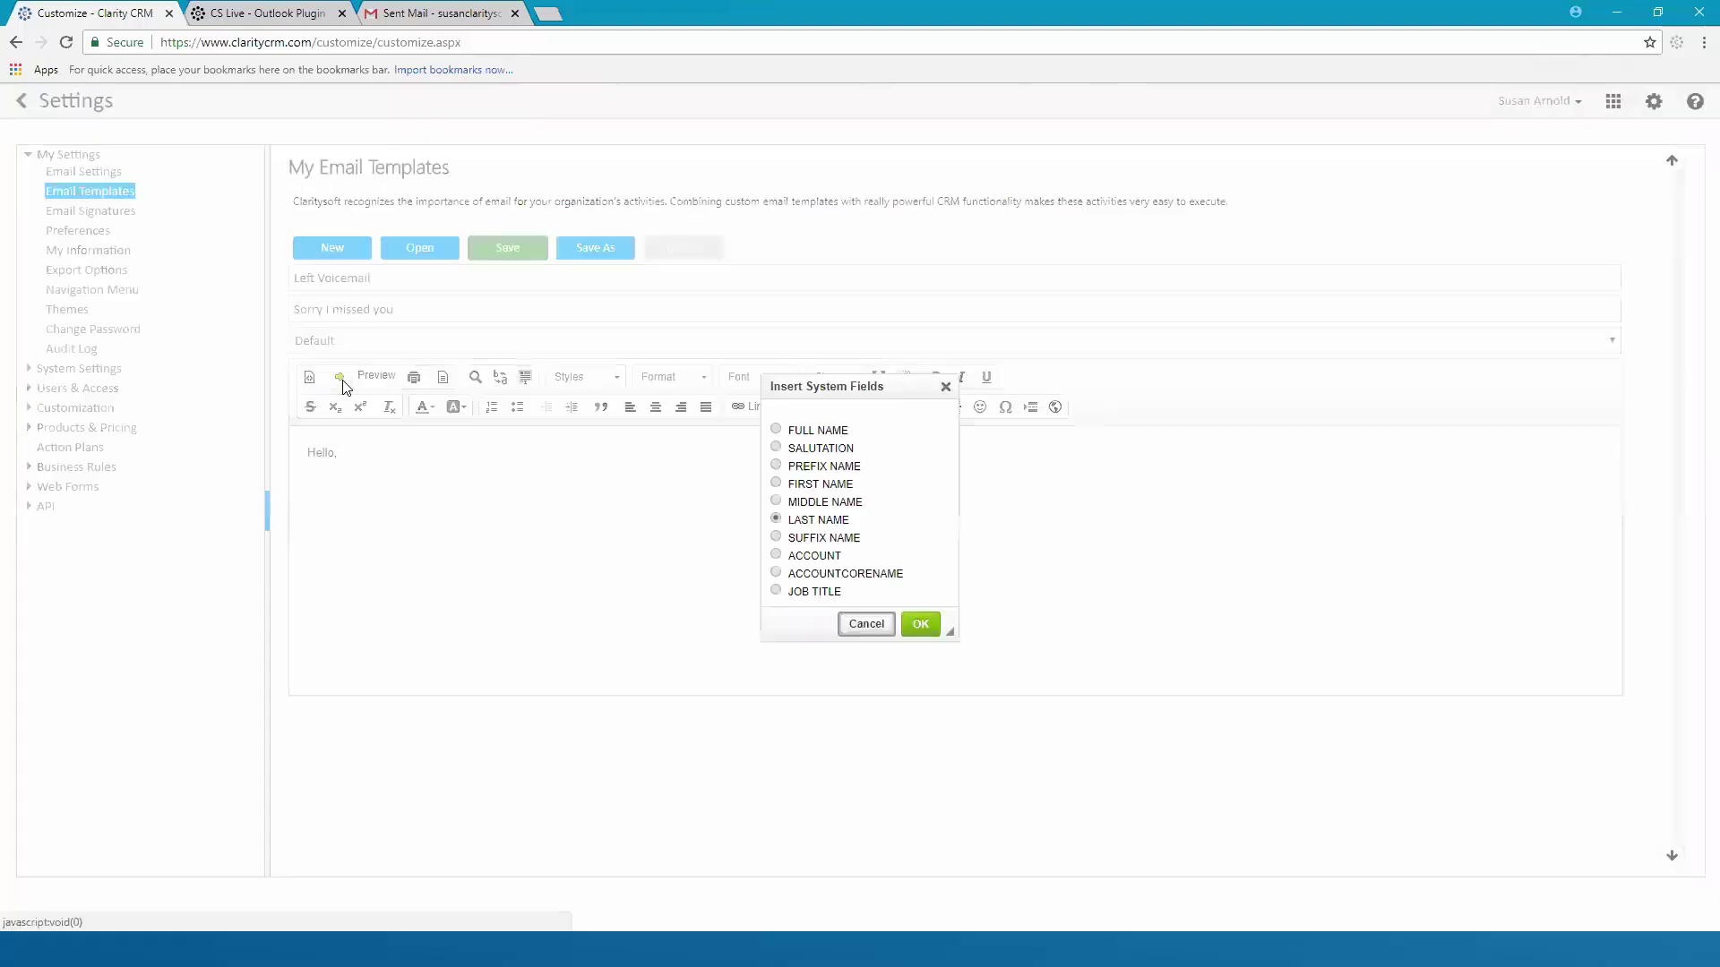
pyautogui.click(776, 484)
pyautogui.press('Return')
pyautogui.write(',')
pyautogui.press('Return')
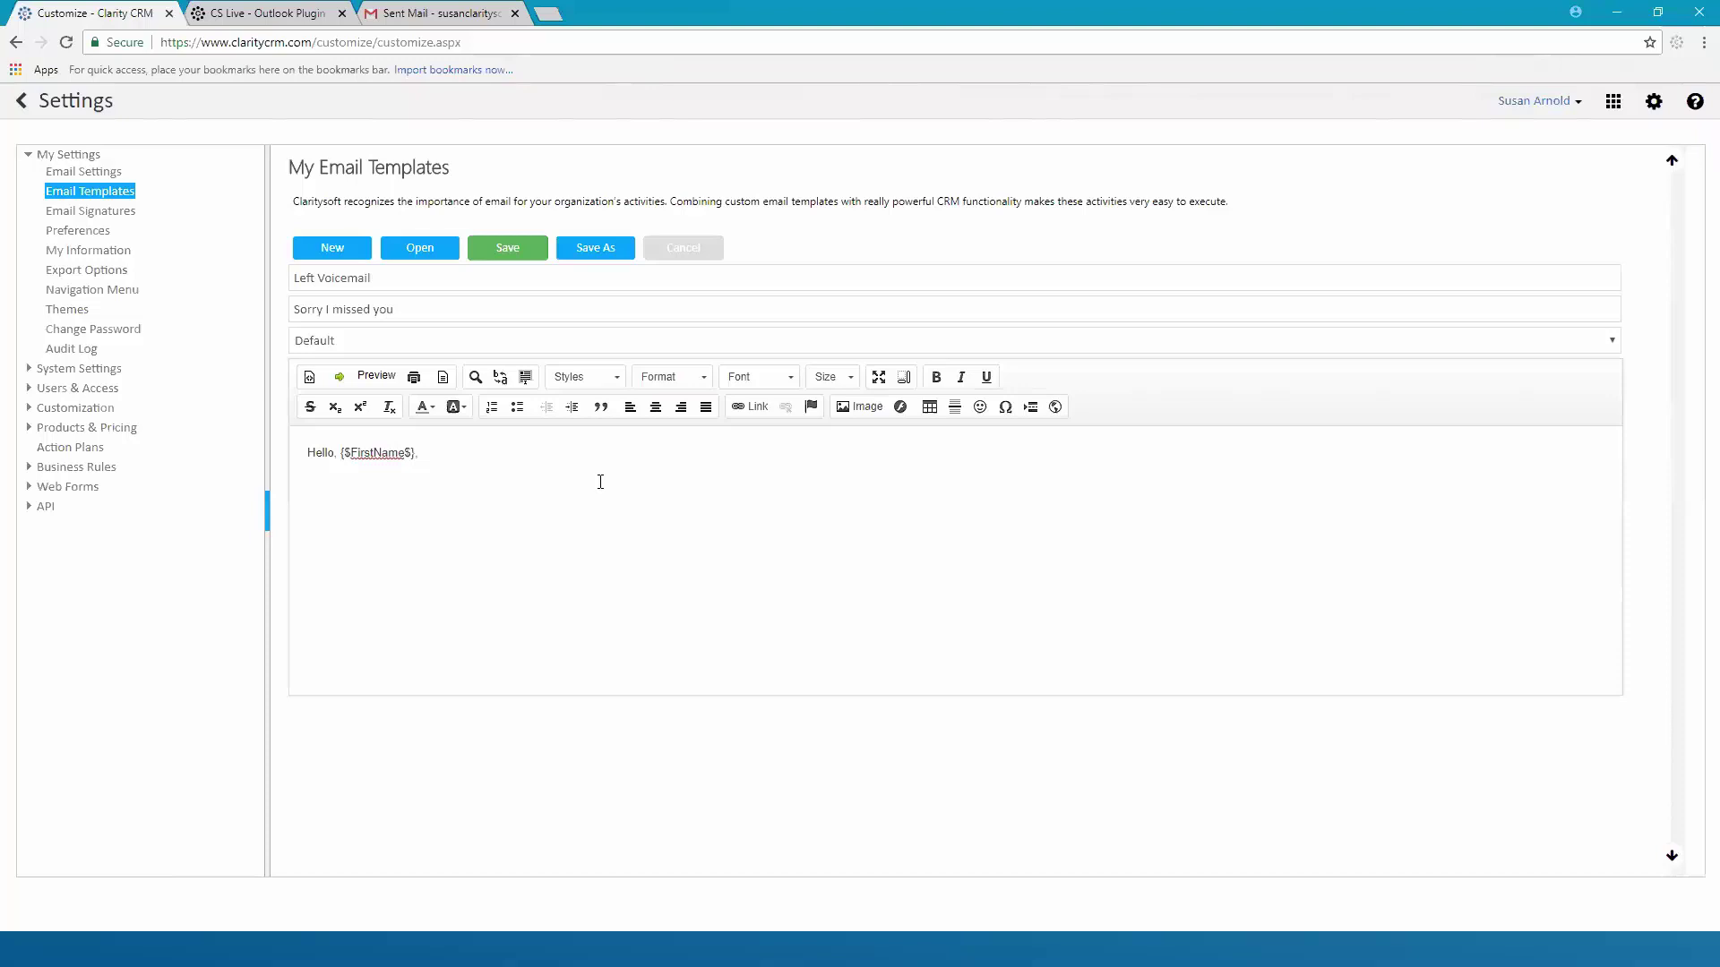
# Write 'I just left a voice message for you. Please call when you get a chance. Thanks'
pyautogui.write('I just left a voice mee')
pyautogui.press('BackSpace')
pyautogui.write('ssafe')
pyautogui.press('BackSpace')
pyautogui.press('BackSpace')
pyautogui.write('ge ')
pyautogui.write('for you ')
pyautogui.write('Pla')
pyautogui.write('ease call')
pyautogui.write(' when you')
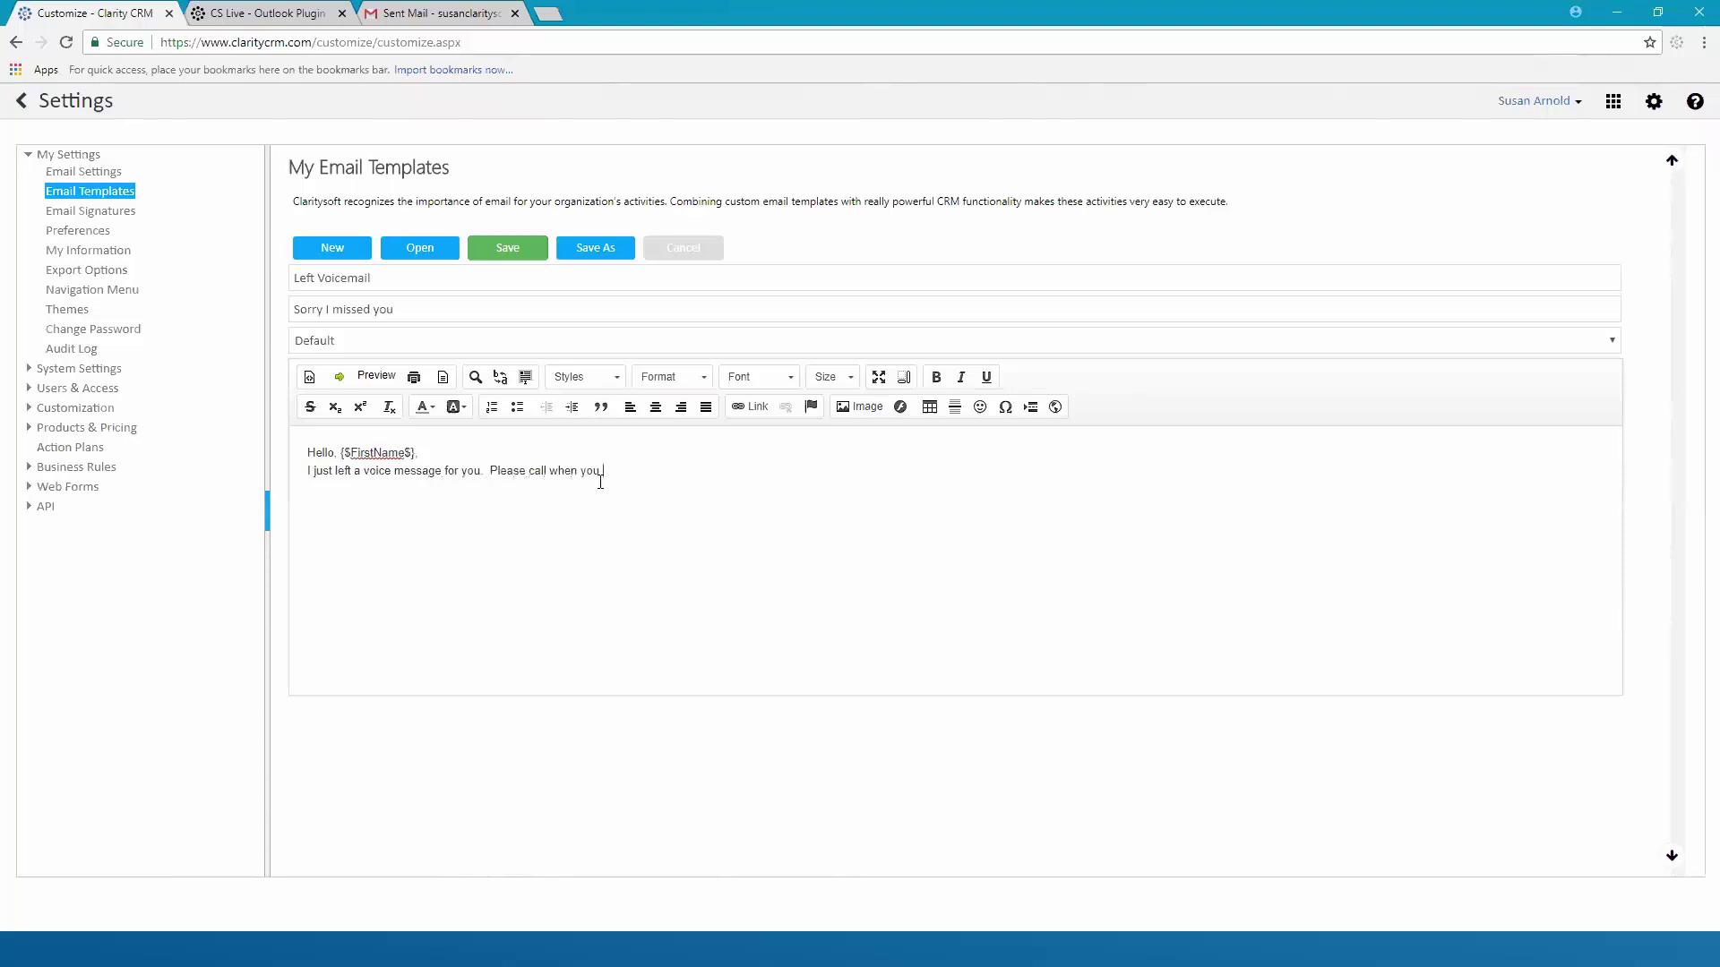
pyautogui.write(' get a chance.')
pyautogui.write('Thanks,')
# Save the Left Voicemail template and go back to the Contacts list
pyautogui.click(507, 249)
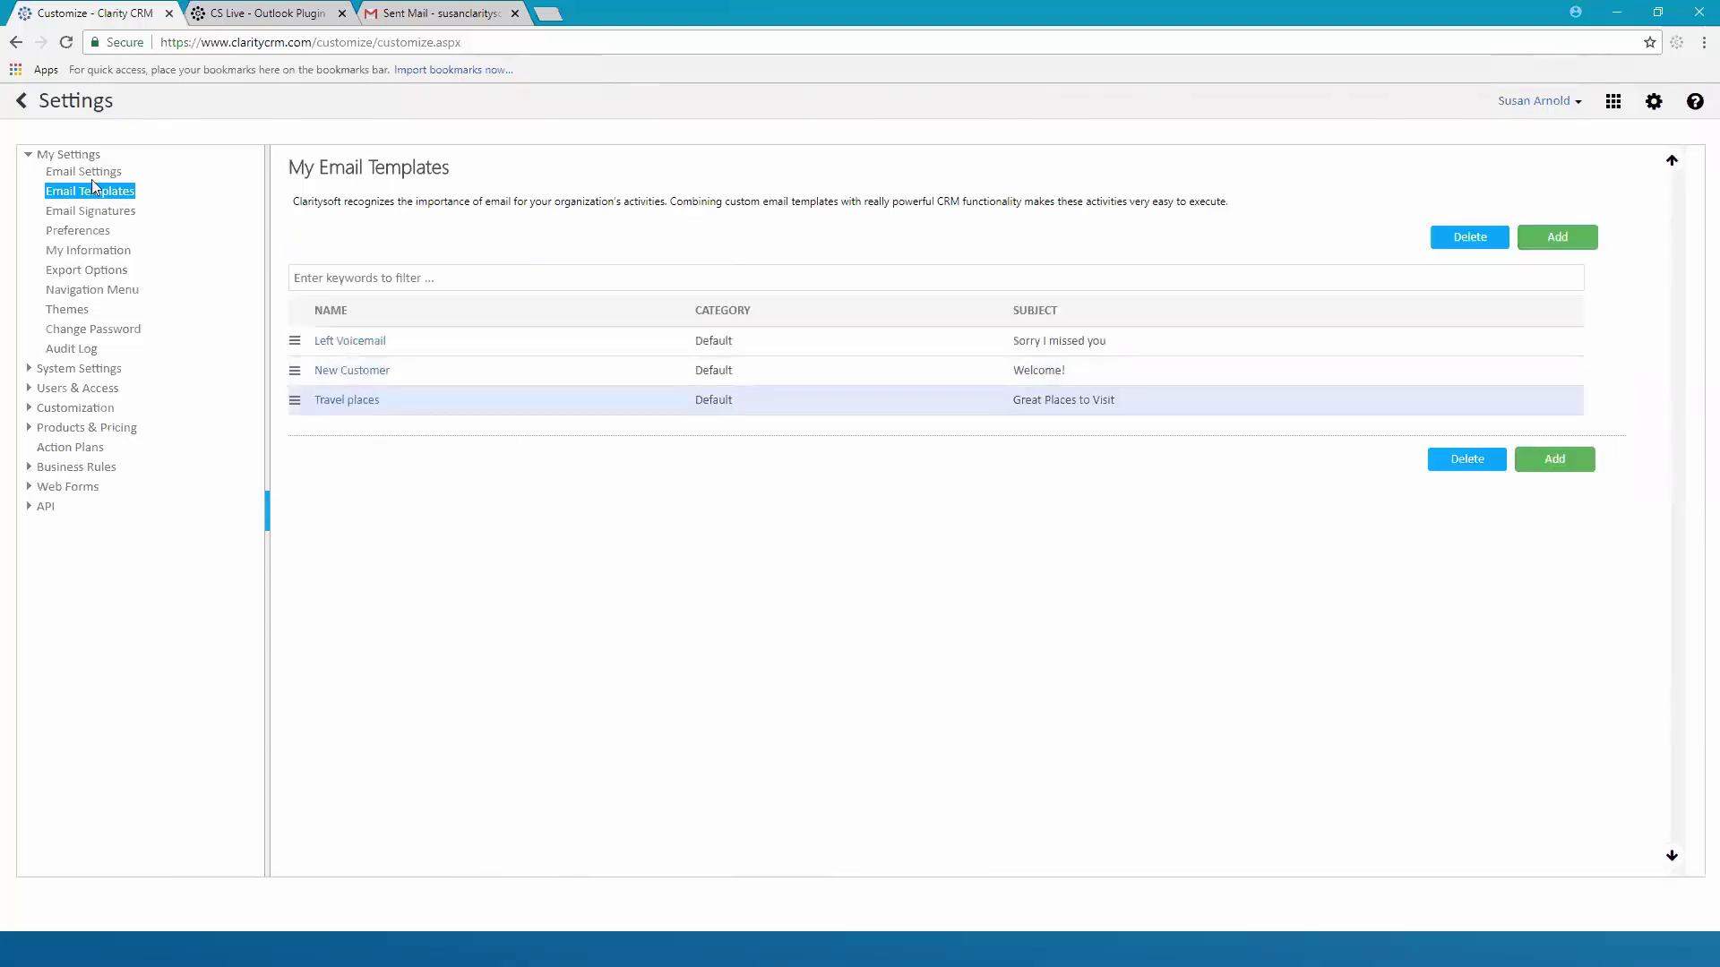
pyautogui.click(27, 104)
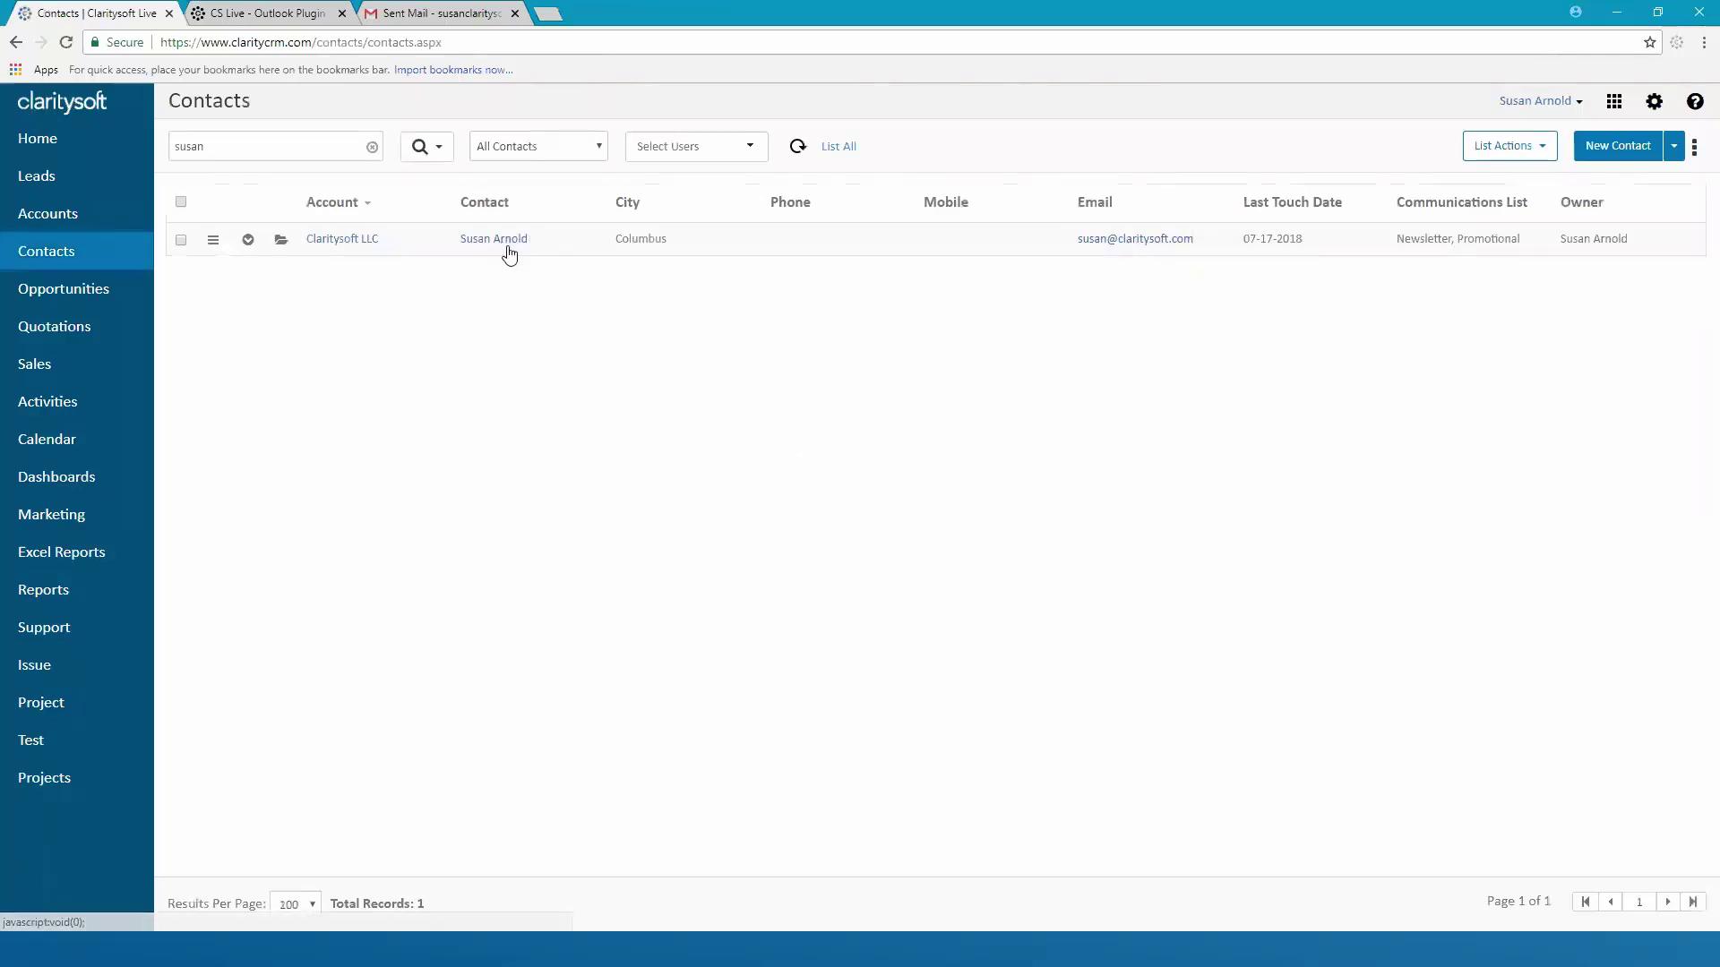
# Send the contact an email filled from the Left Voicemail template, subject 'Sorry I missed you'
pyautogui.click(1122, 247)
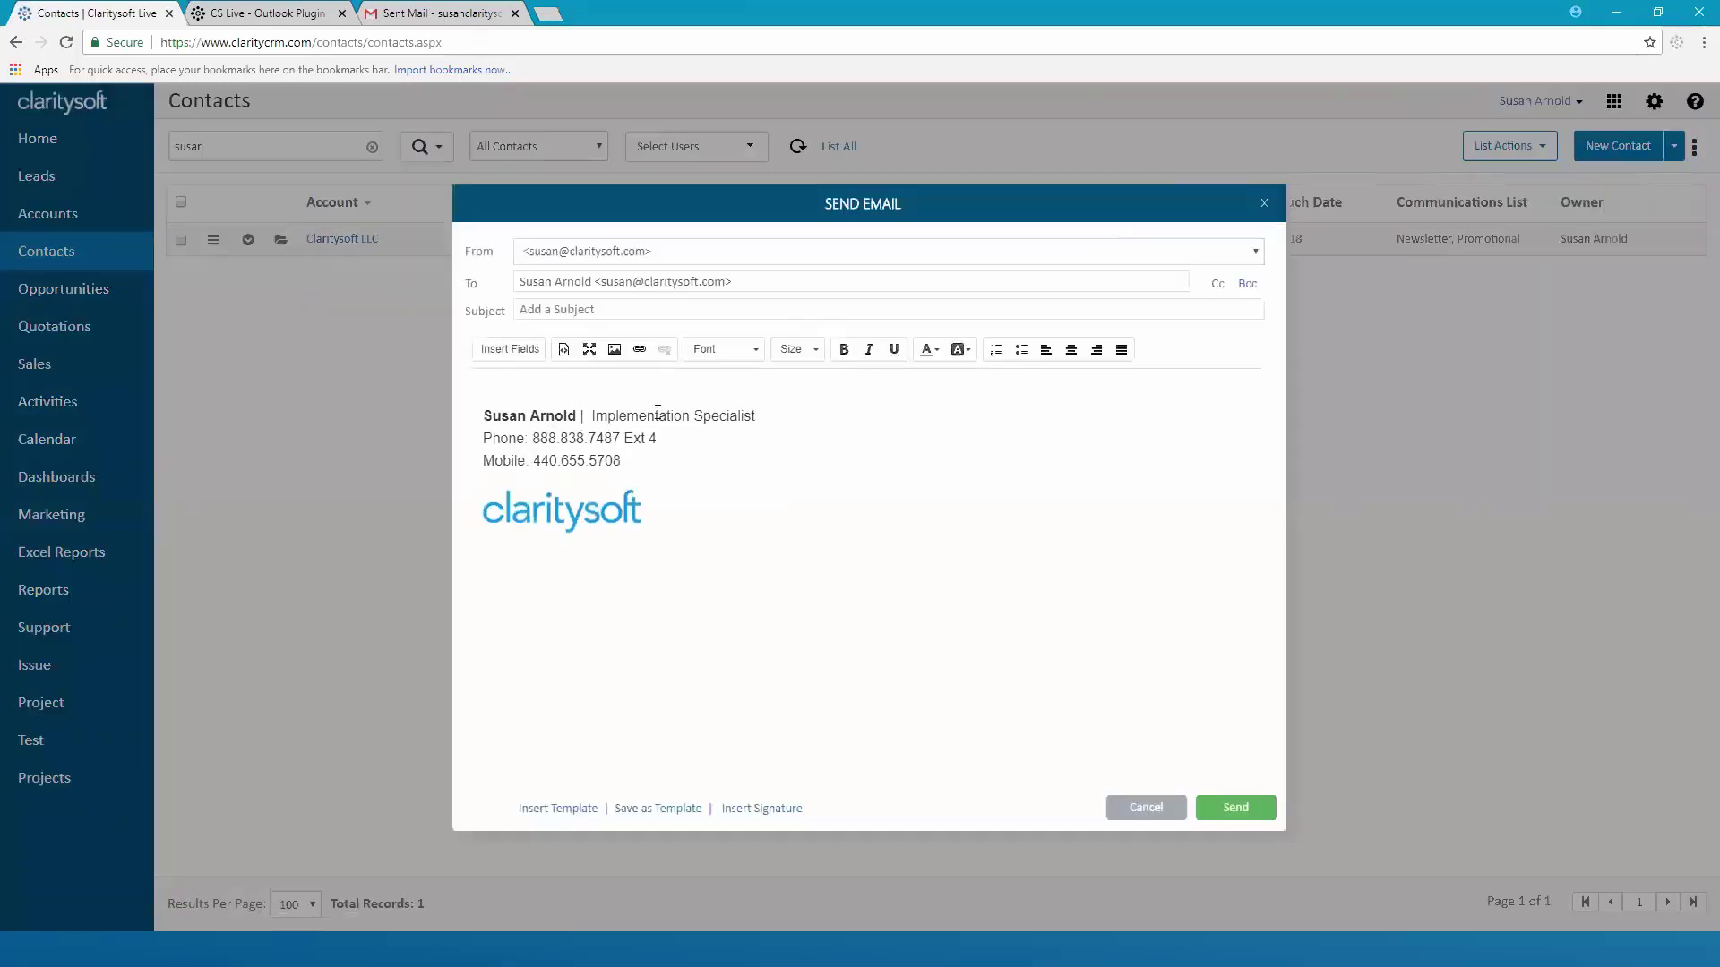
pyautogui.click(556, 809)
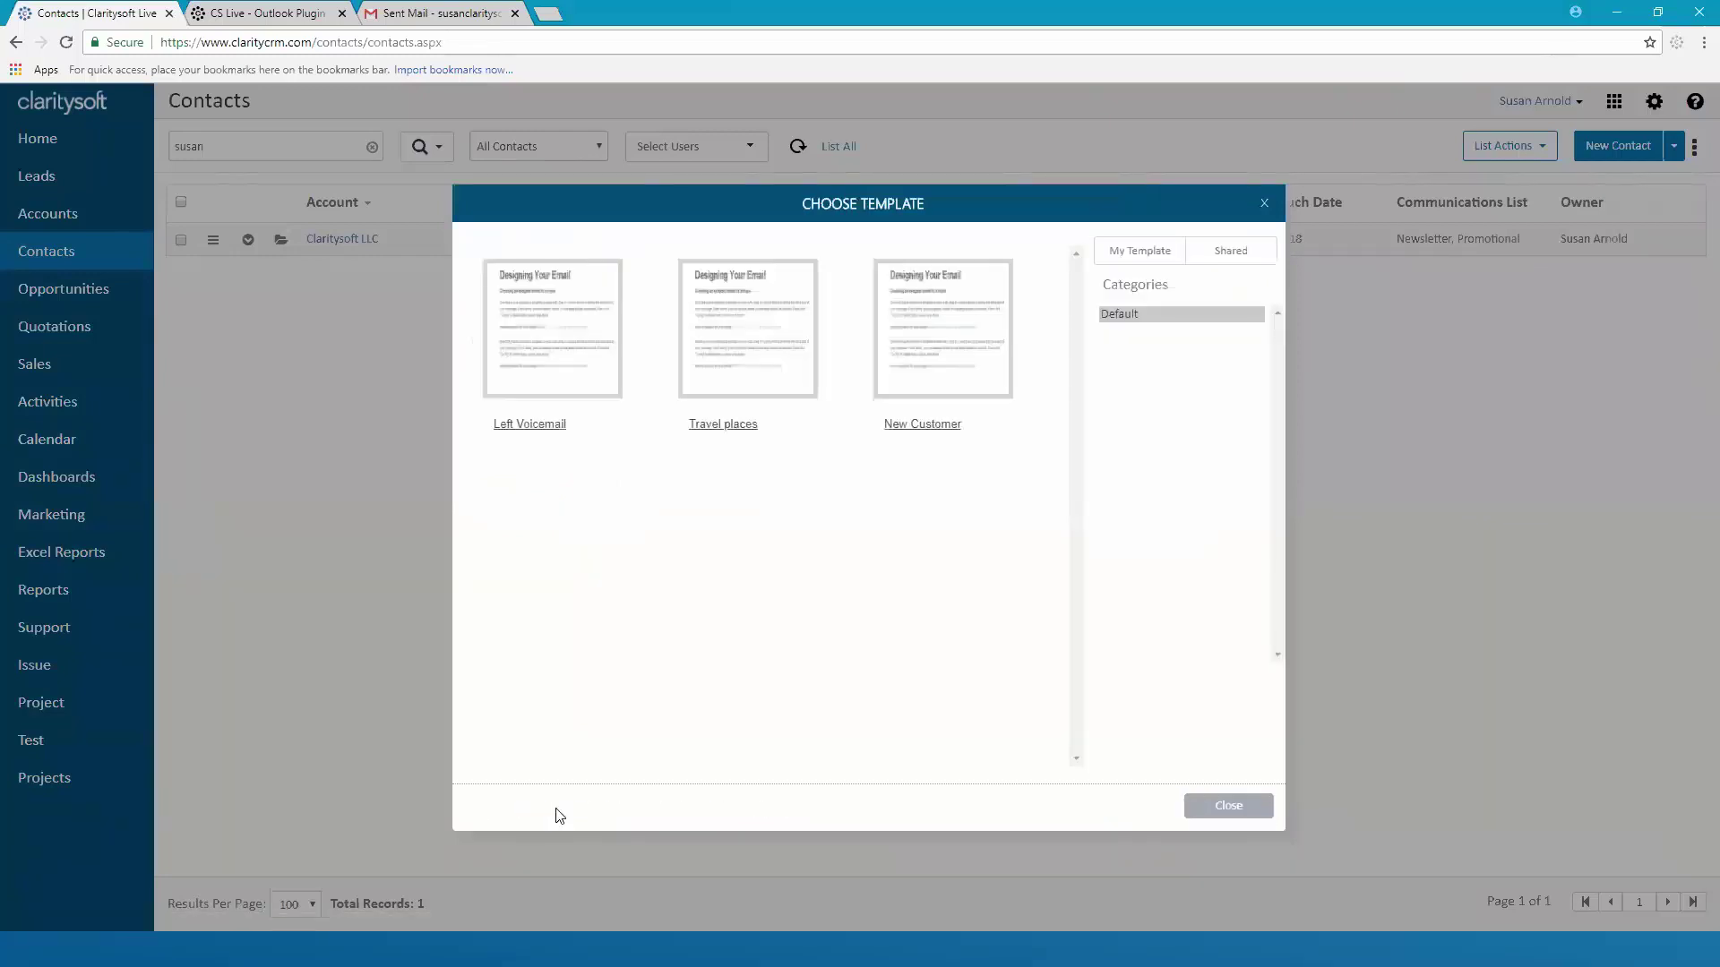
pyautogui.click(553, 341)
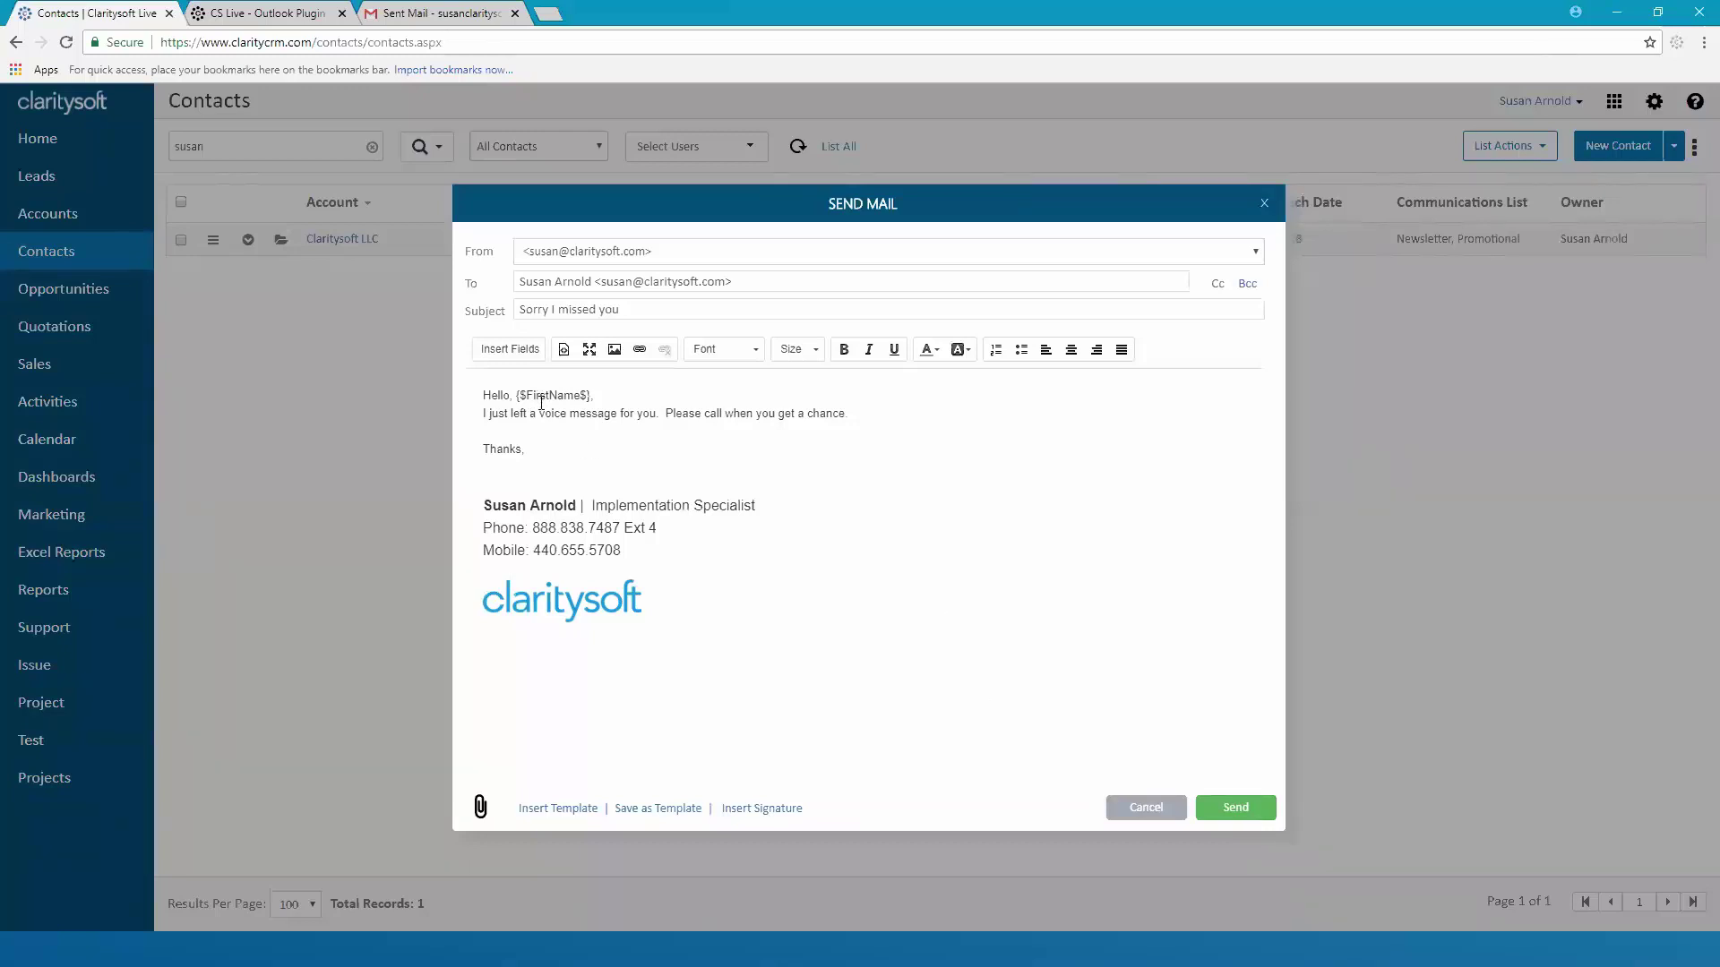
pyautogui.click(1241, 811)
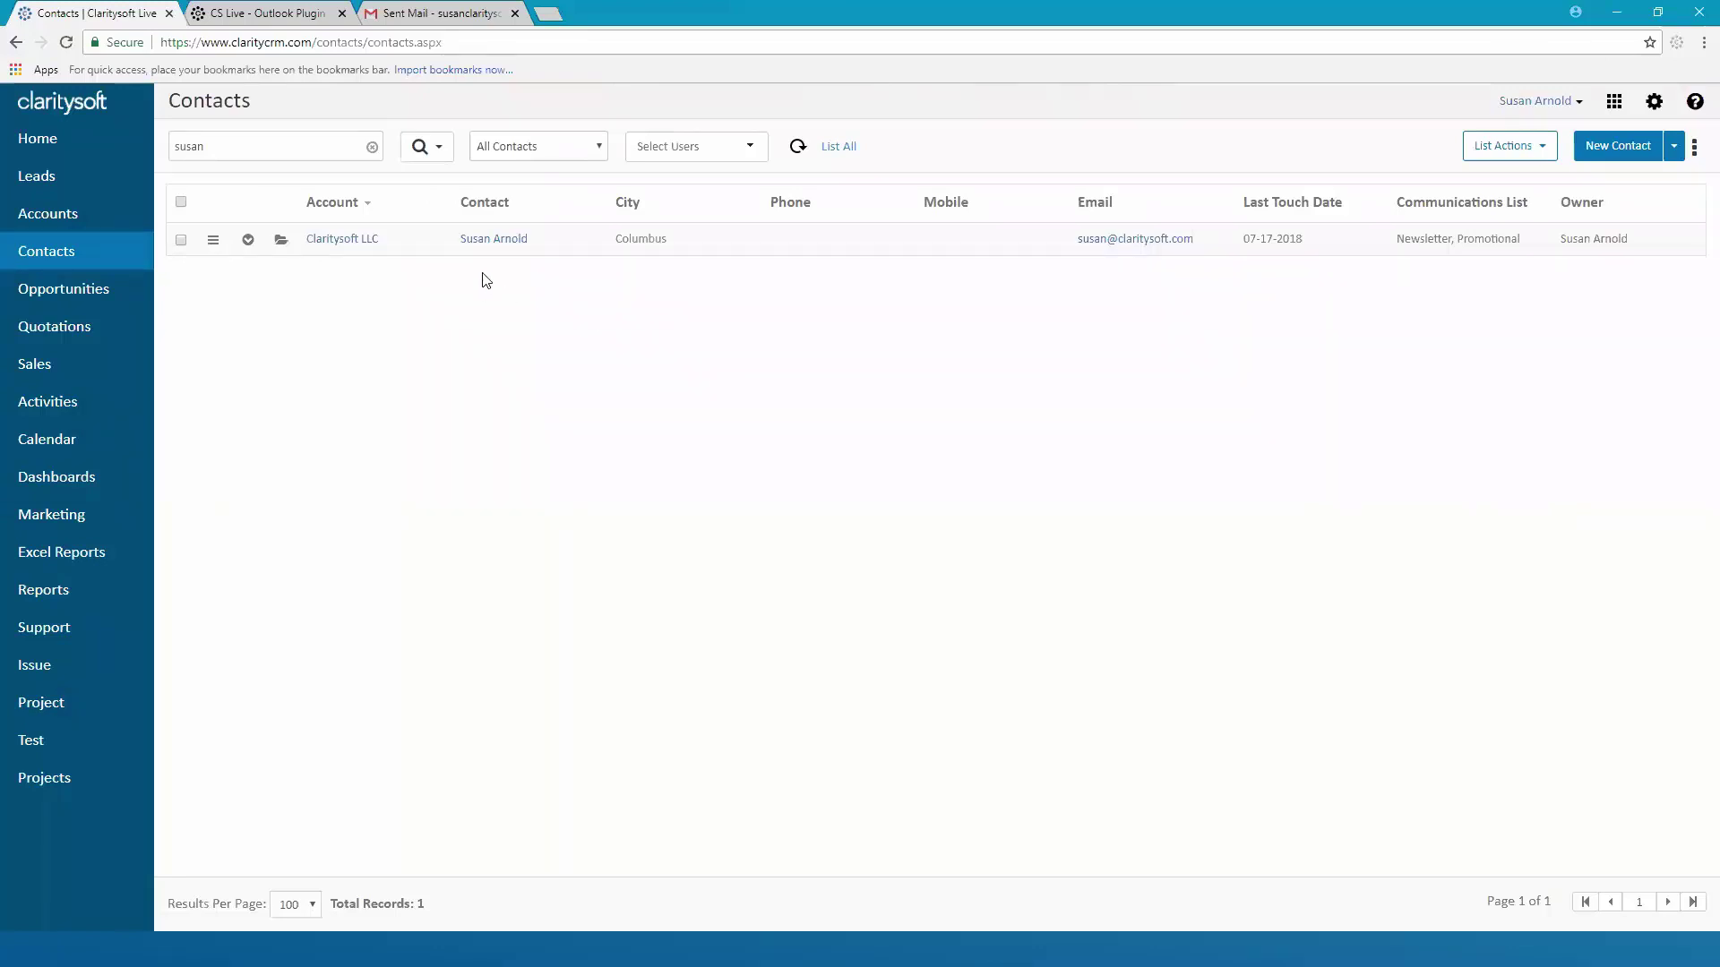
# Expand the contact's record and view Closed Activities showing the sent 'Sorry I missed you' email
pyautogui.click(248, 239)
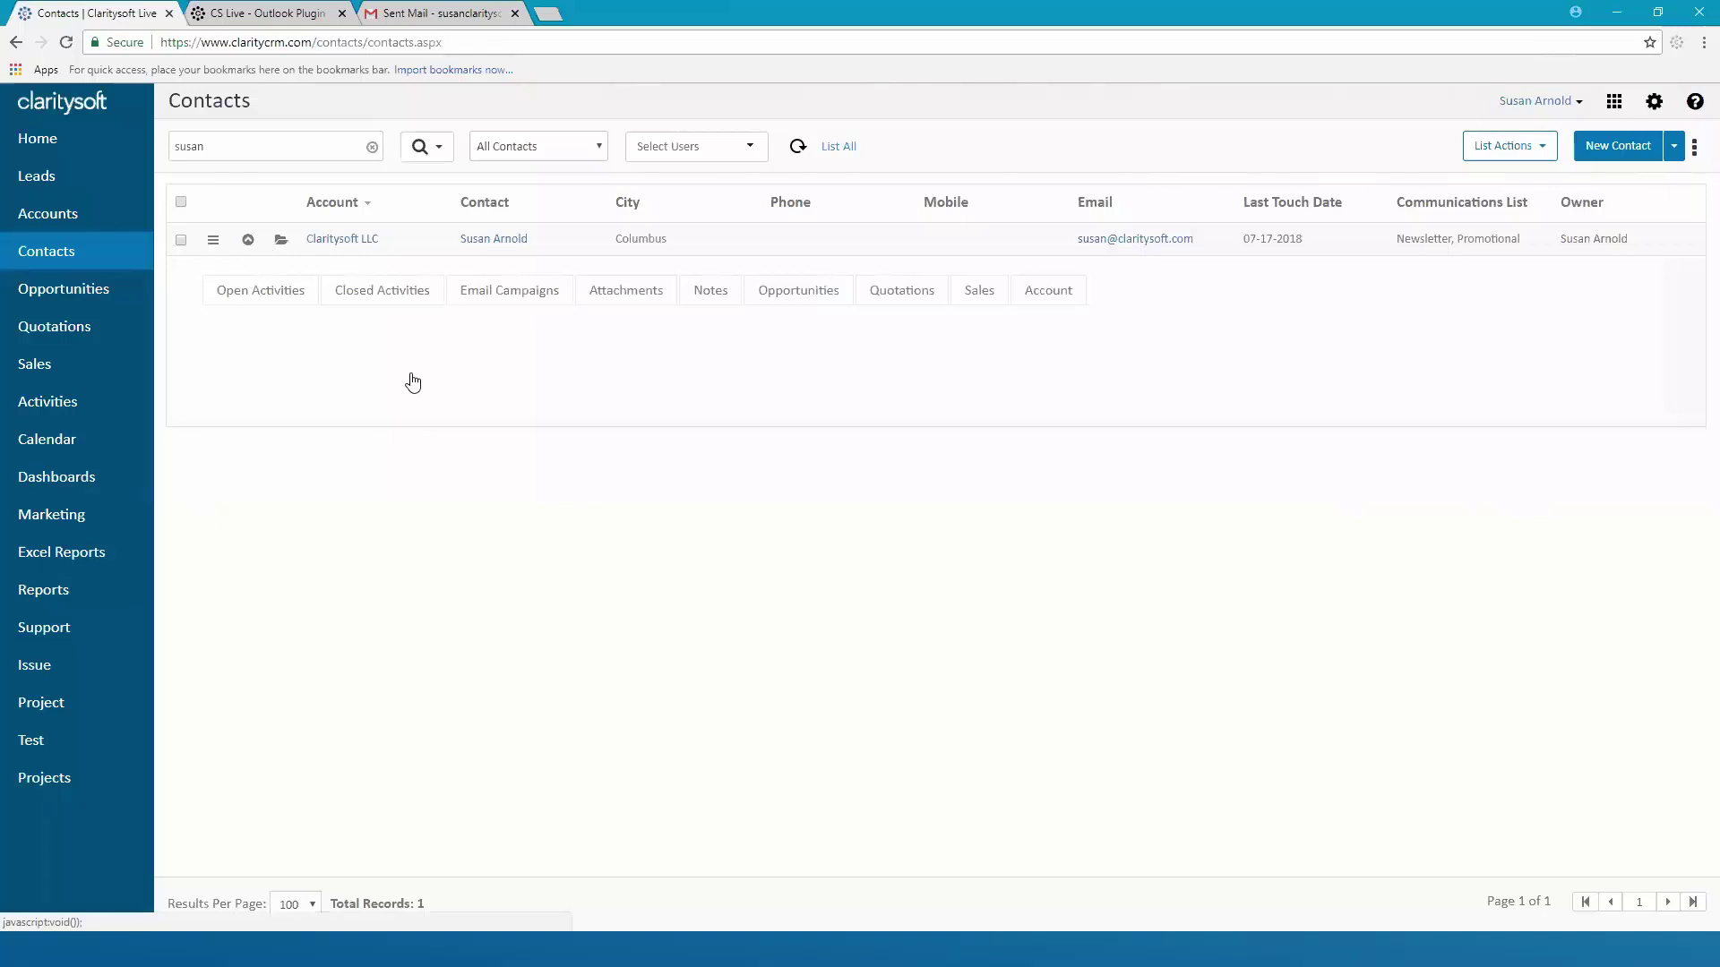
pyautogui.click(396, 301)
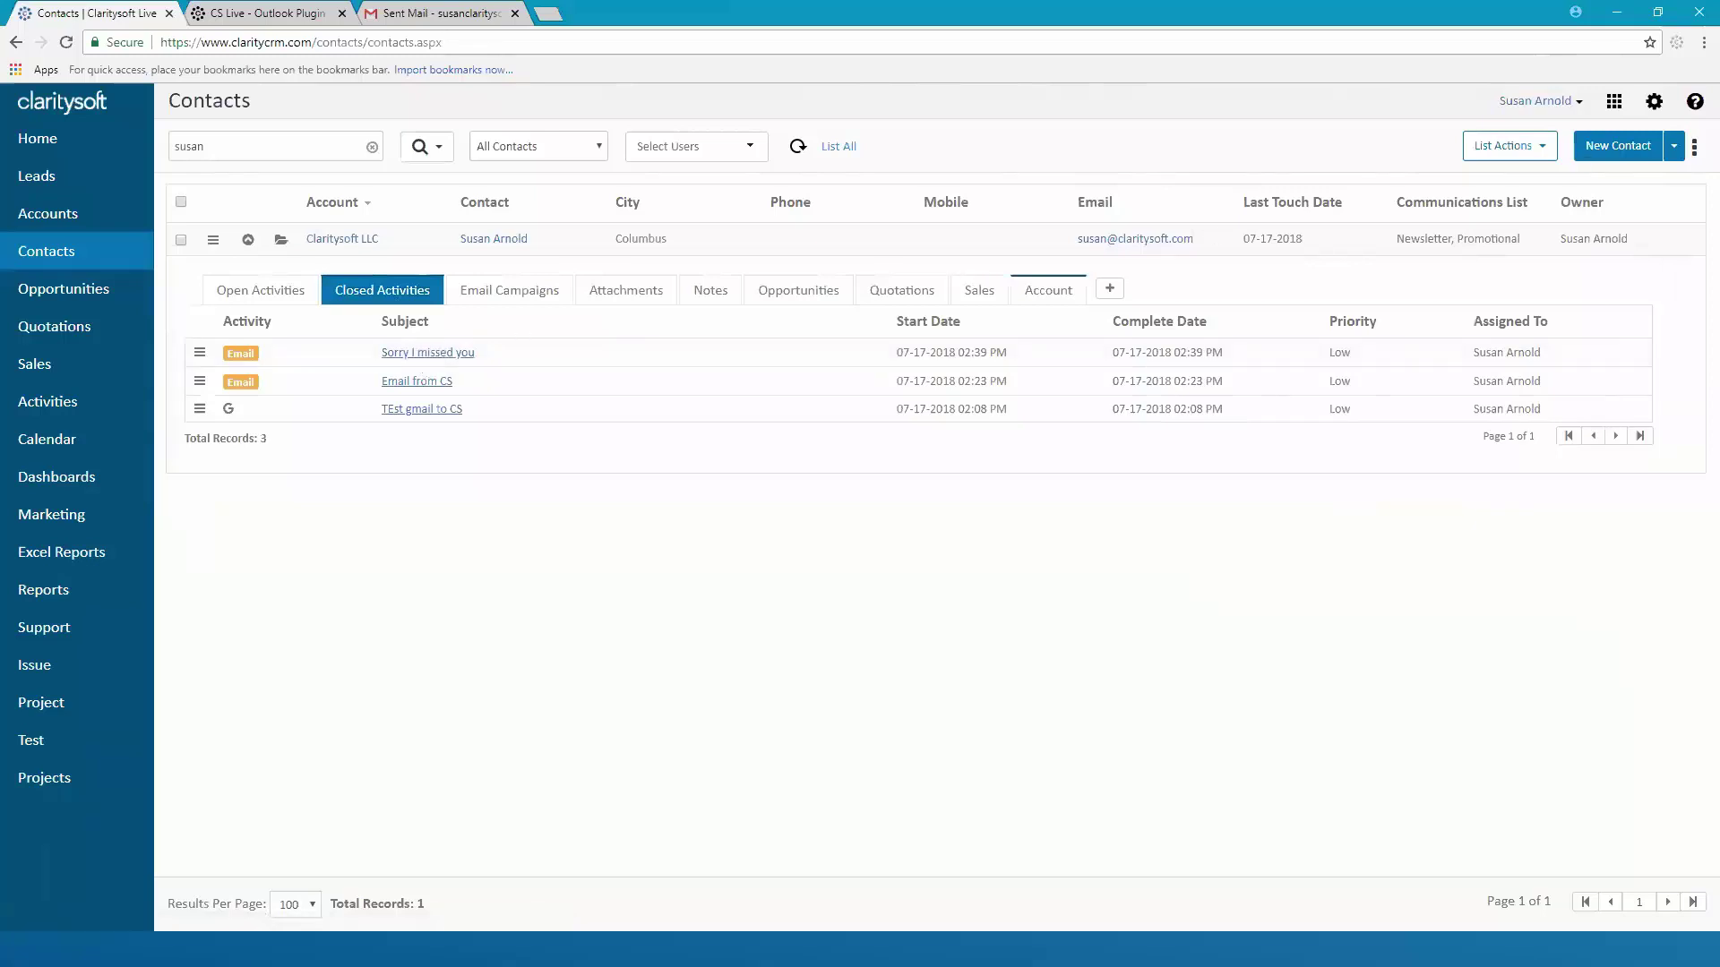
pyautogui.hotkey('alt', 'Tab')
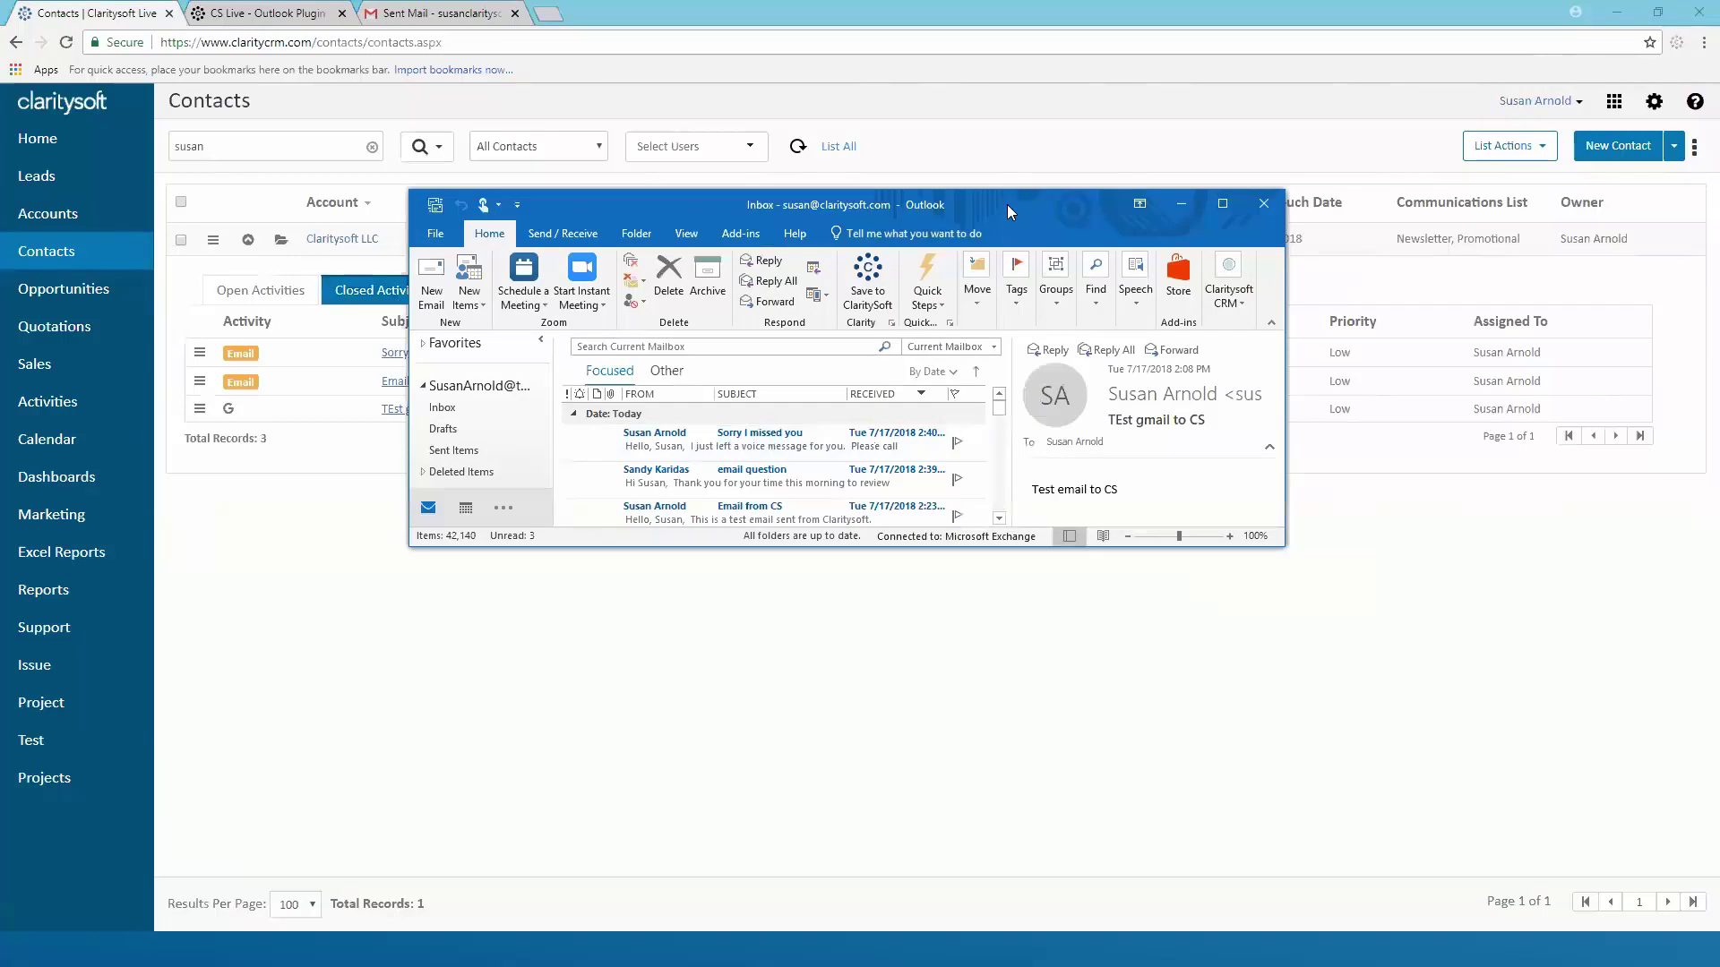
pyautogui.hotkey('alt', 'Tab')
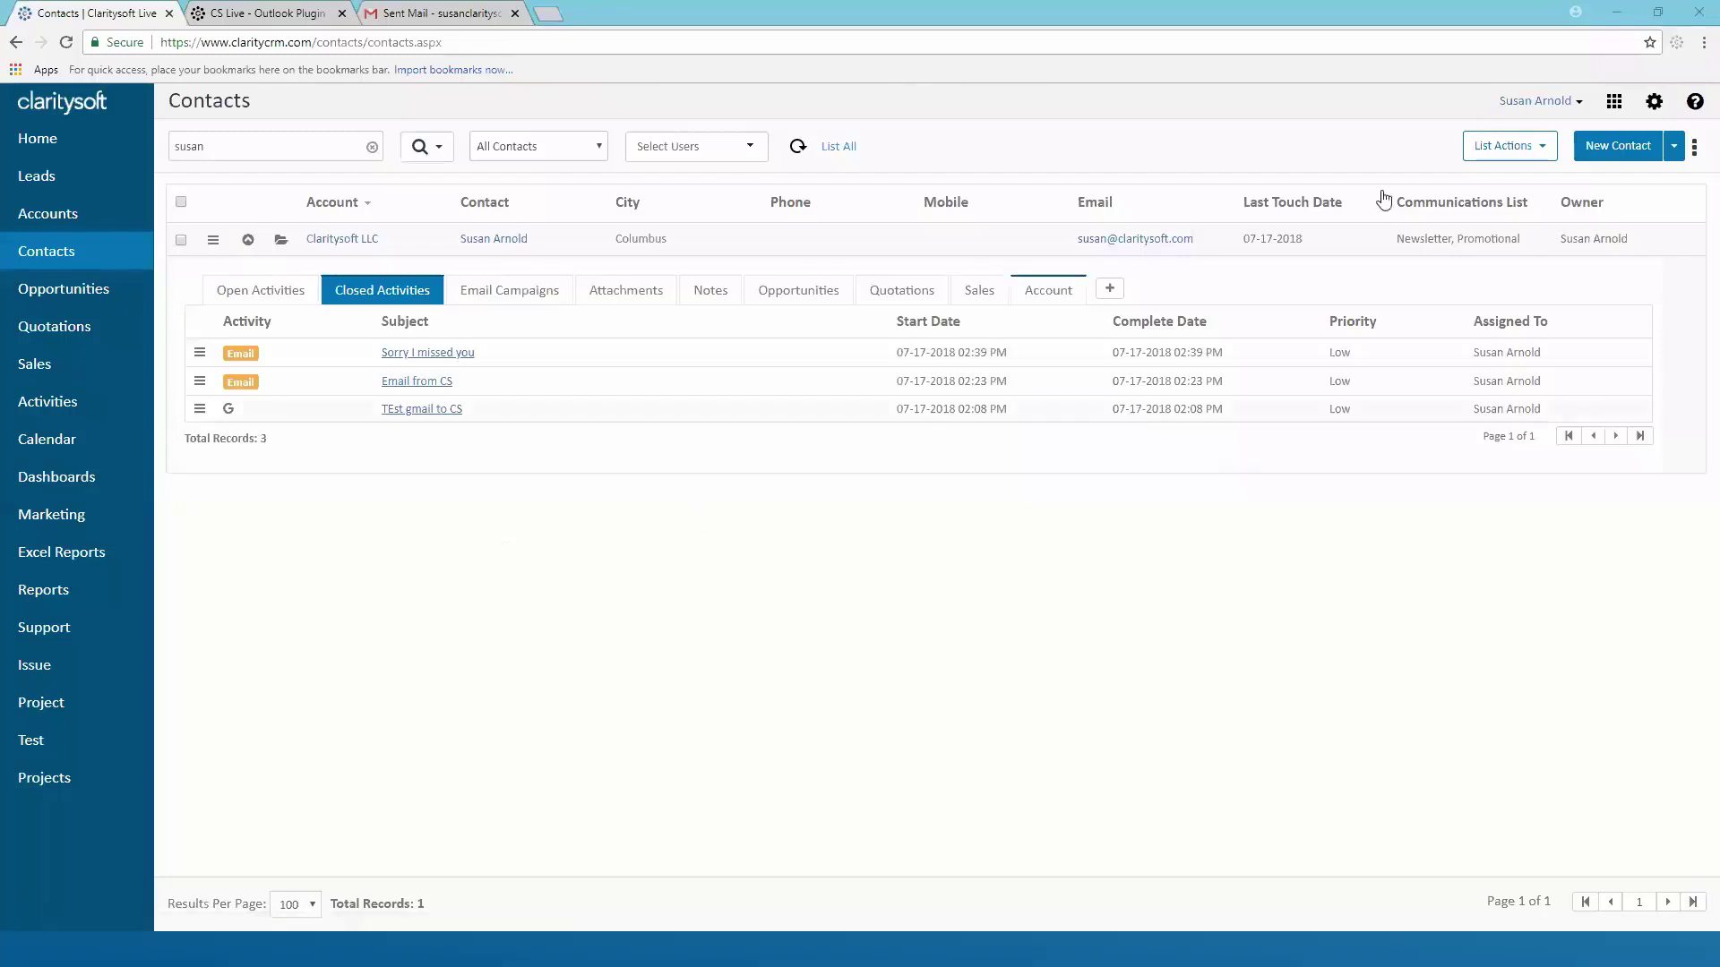
# Go to My Email Templates in settings and open the Left Voicemail template's options menu
pyautogui.click(1654, 104)
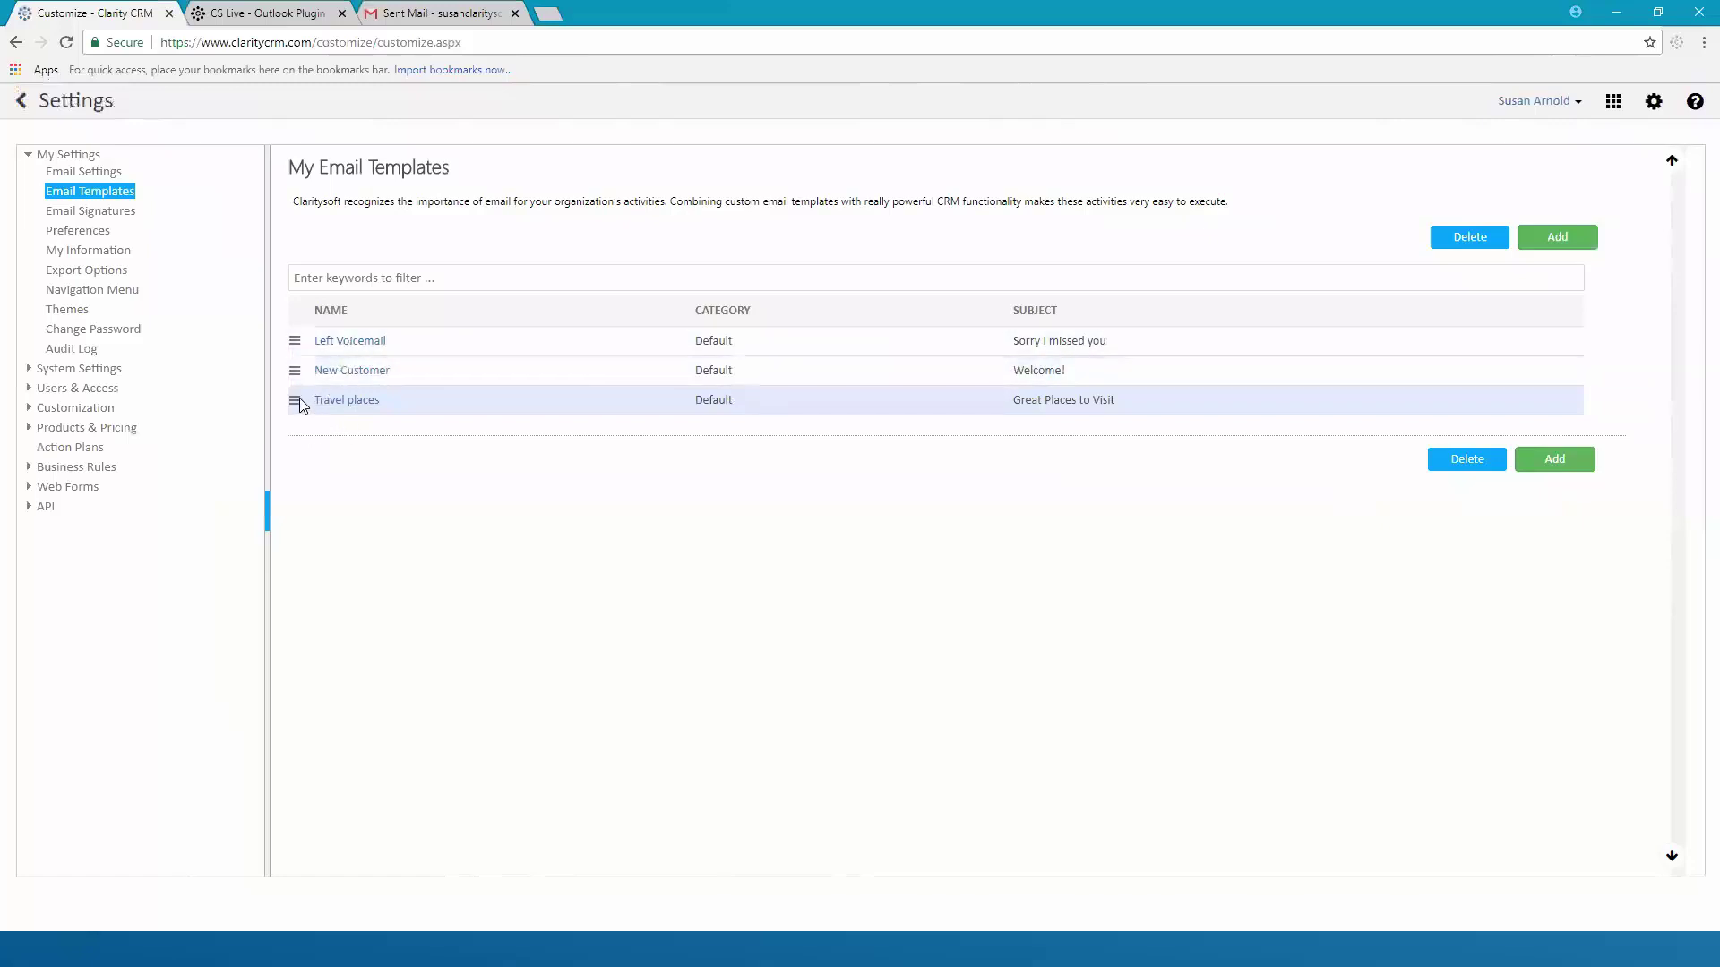
pyautogui.click(296, 344)
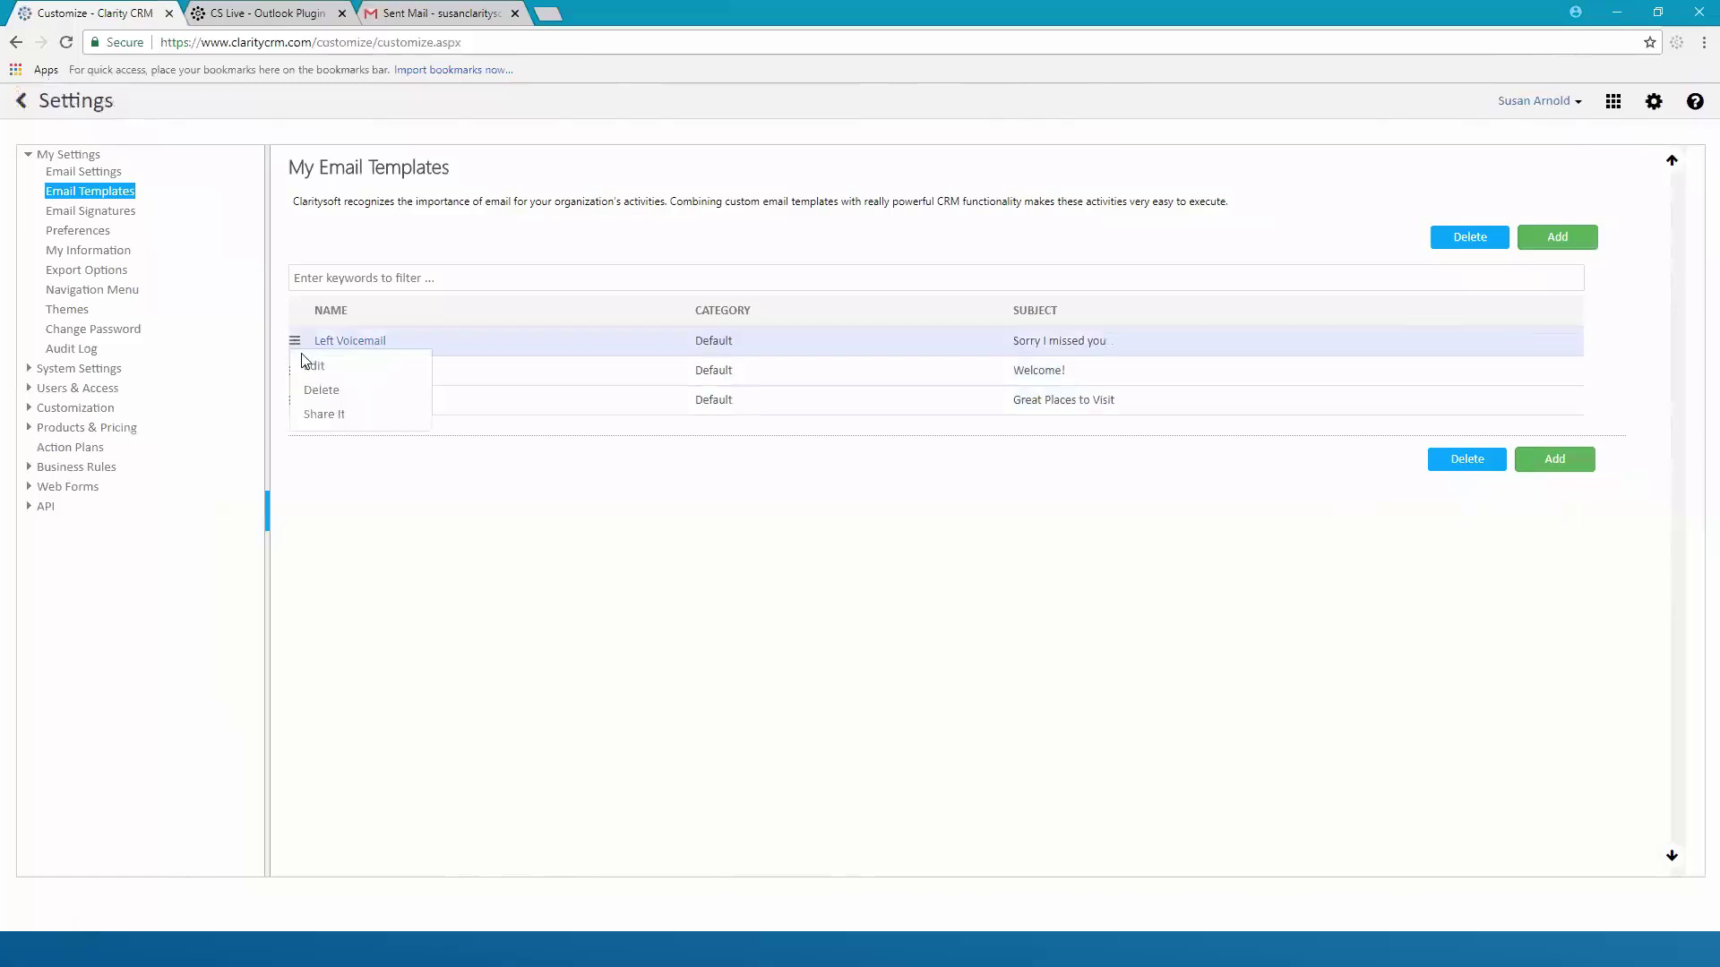
pyautogui.click(326, 417)
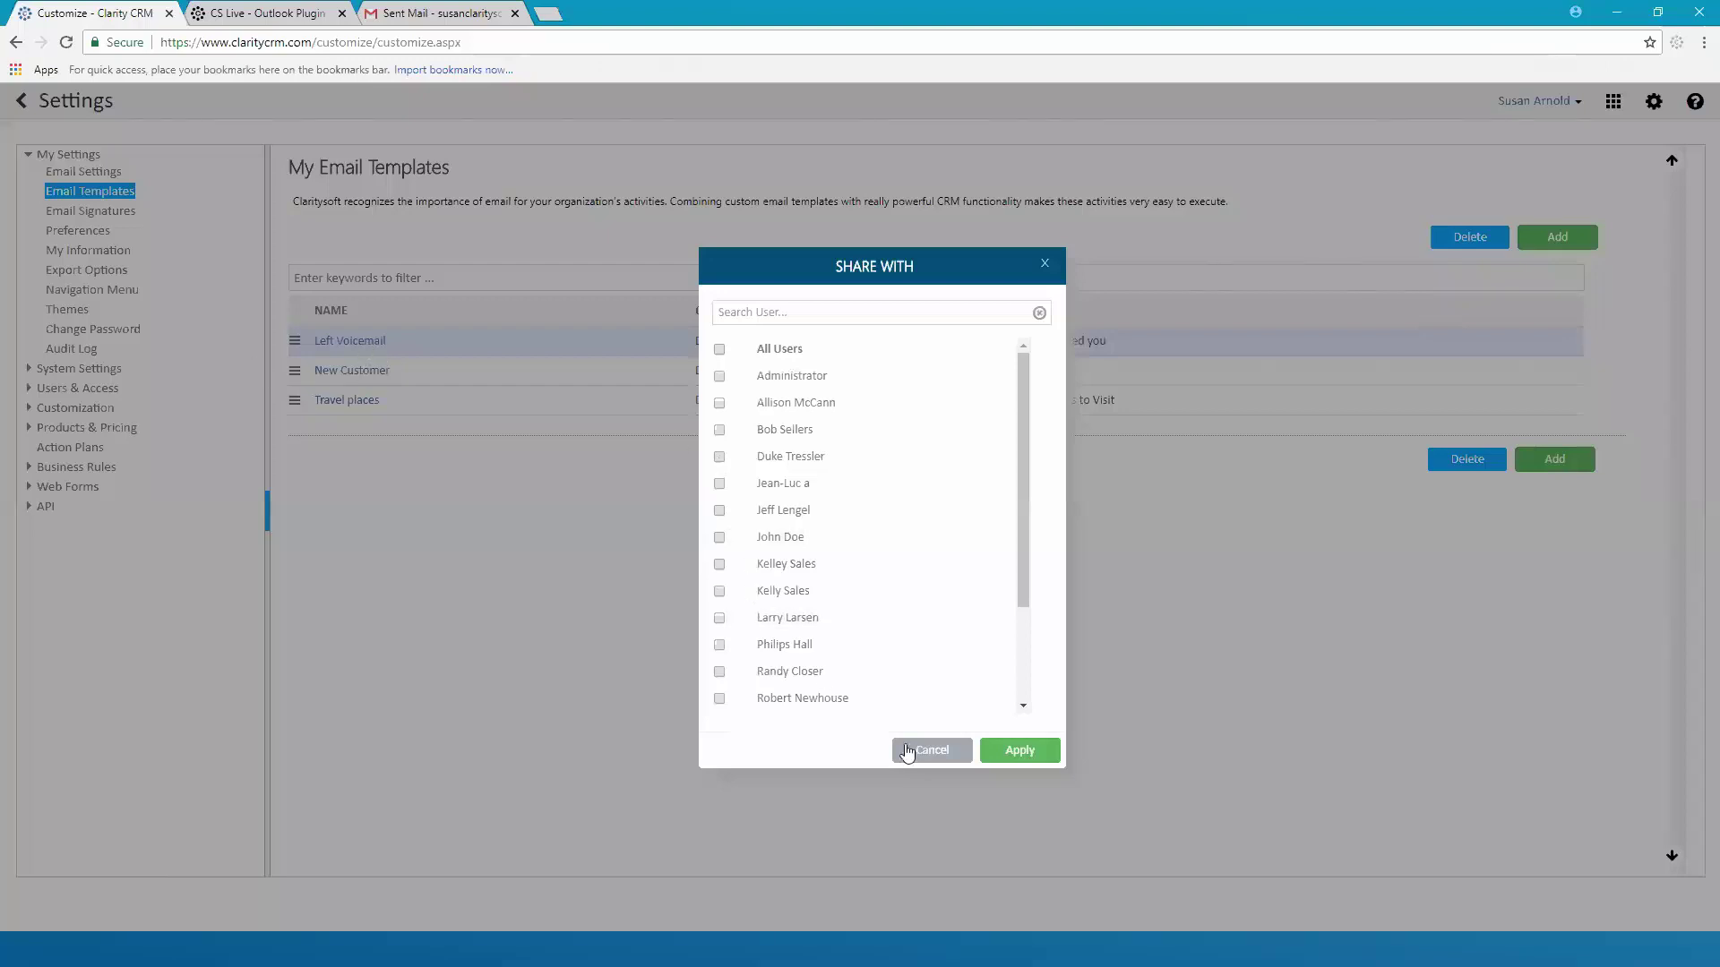
pyautogui.click(945, 757)
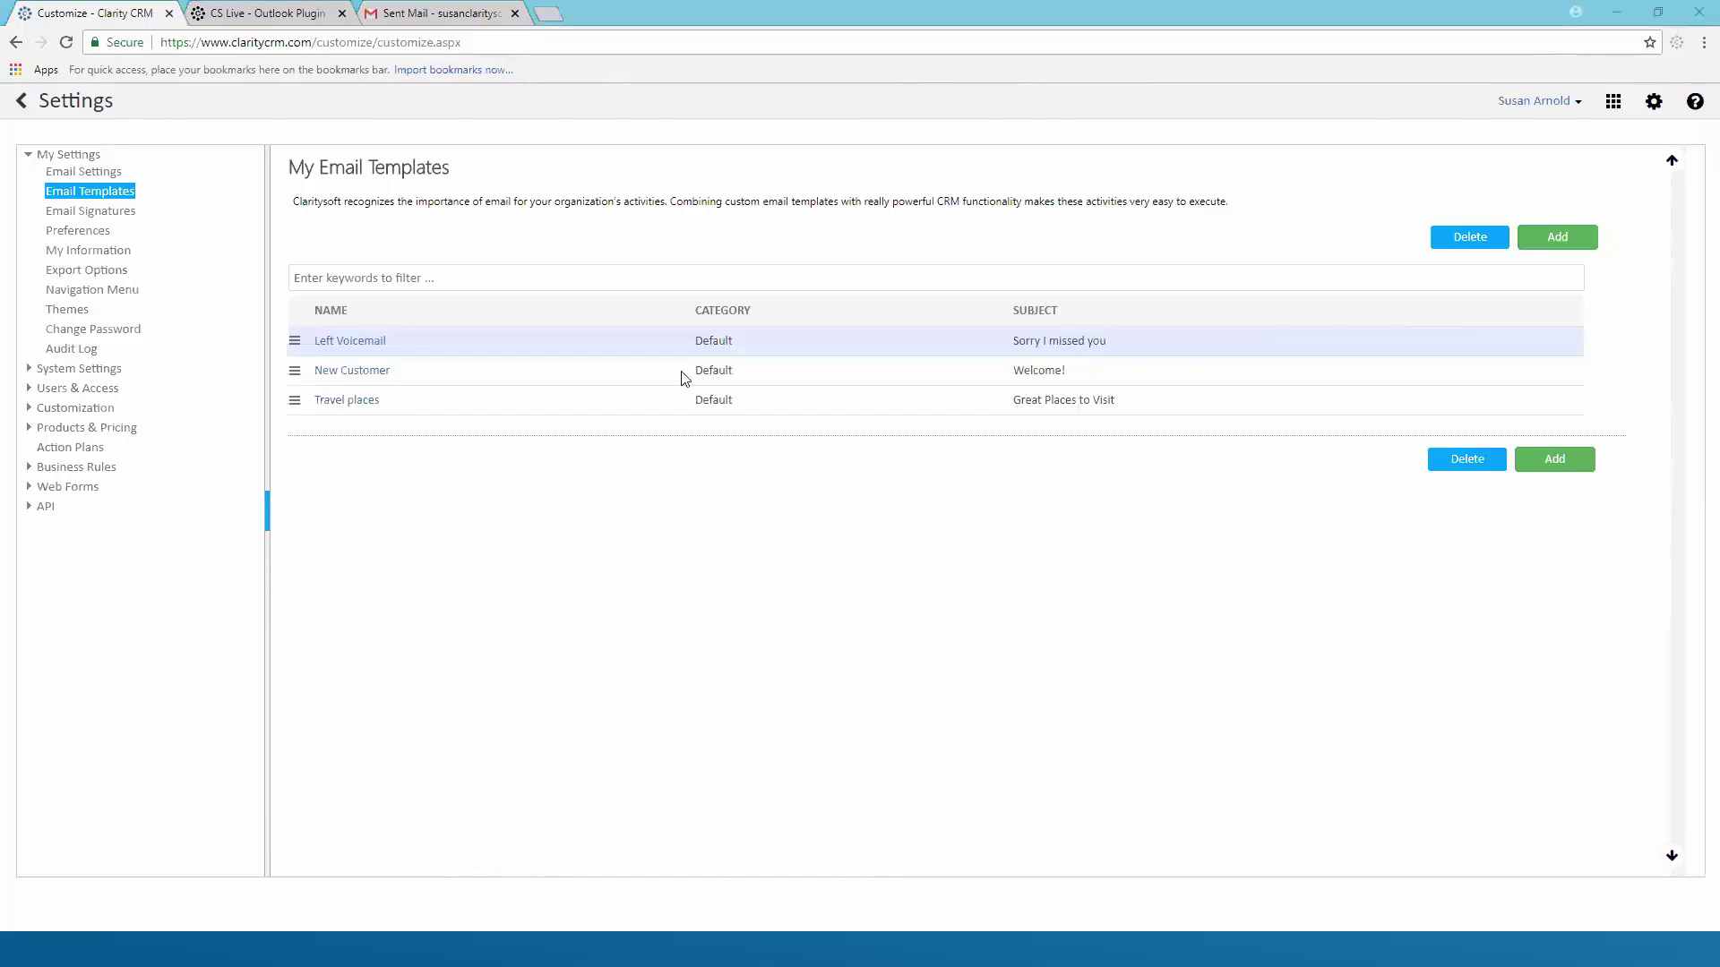
# Back in Contacts, start an email to the contact filled from the Left Voicemail template
pyautogui.click(21, 104)
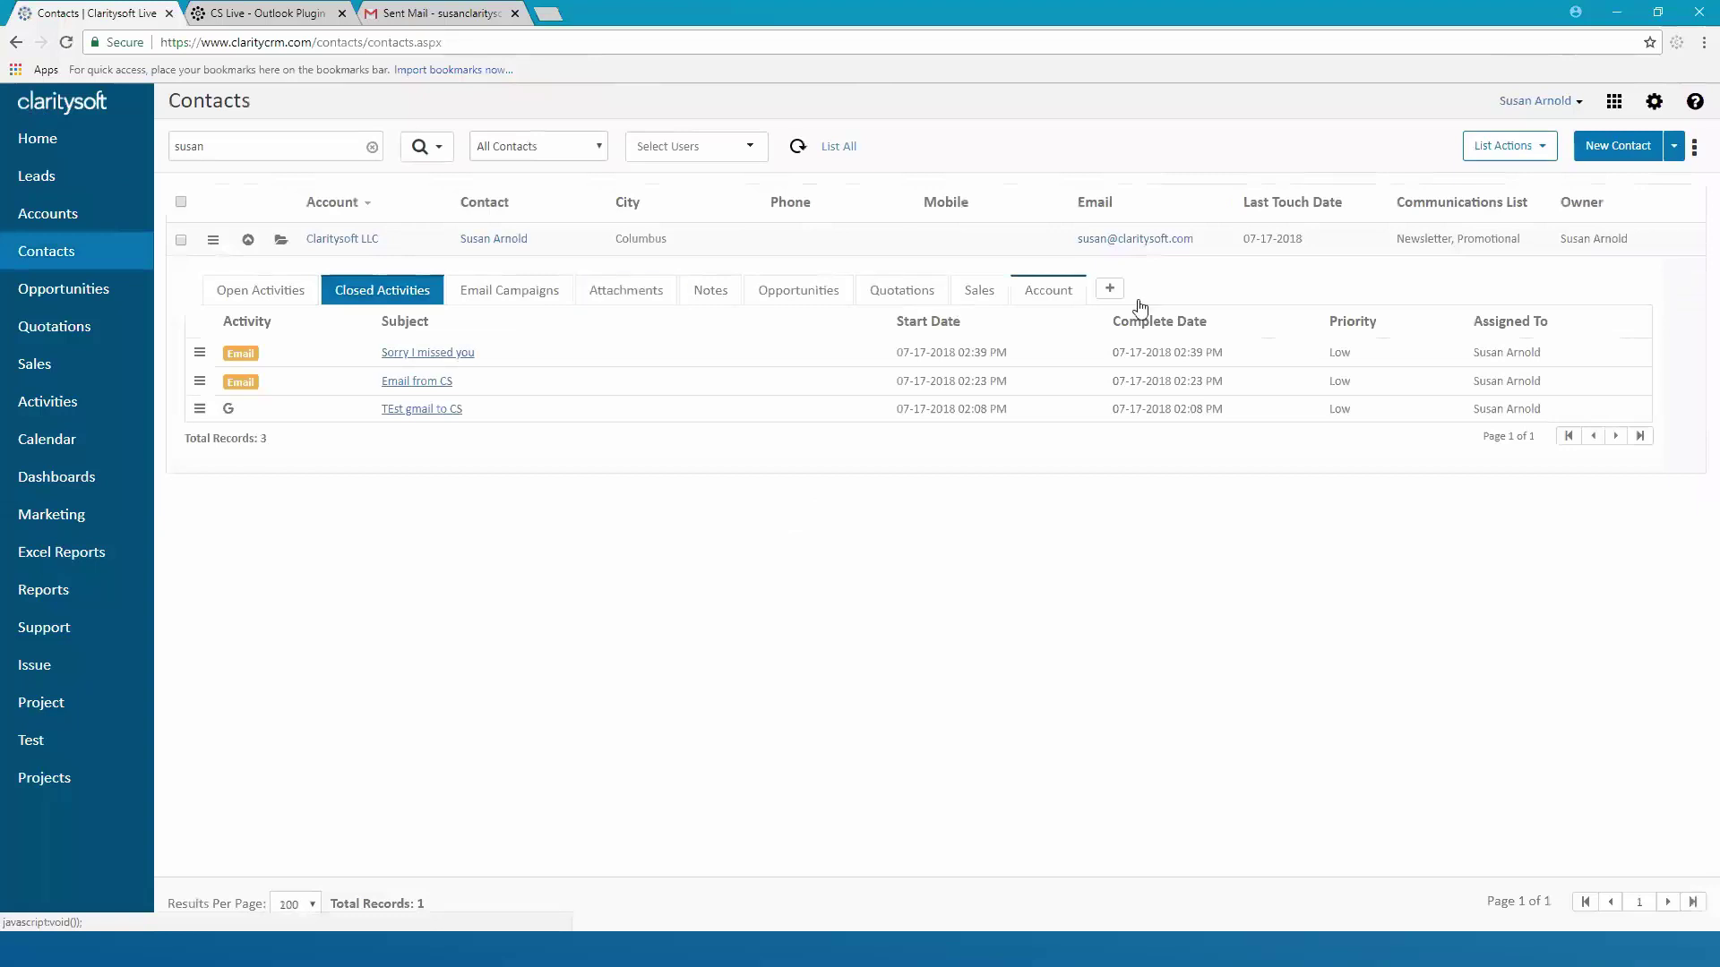
pyautogui.click(1143, 238)
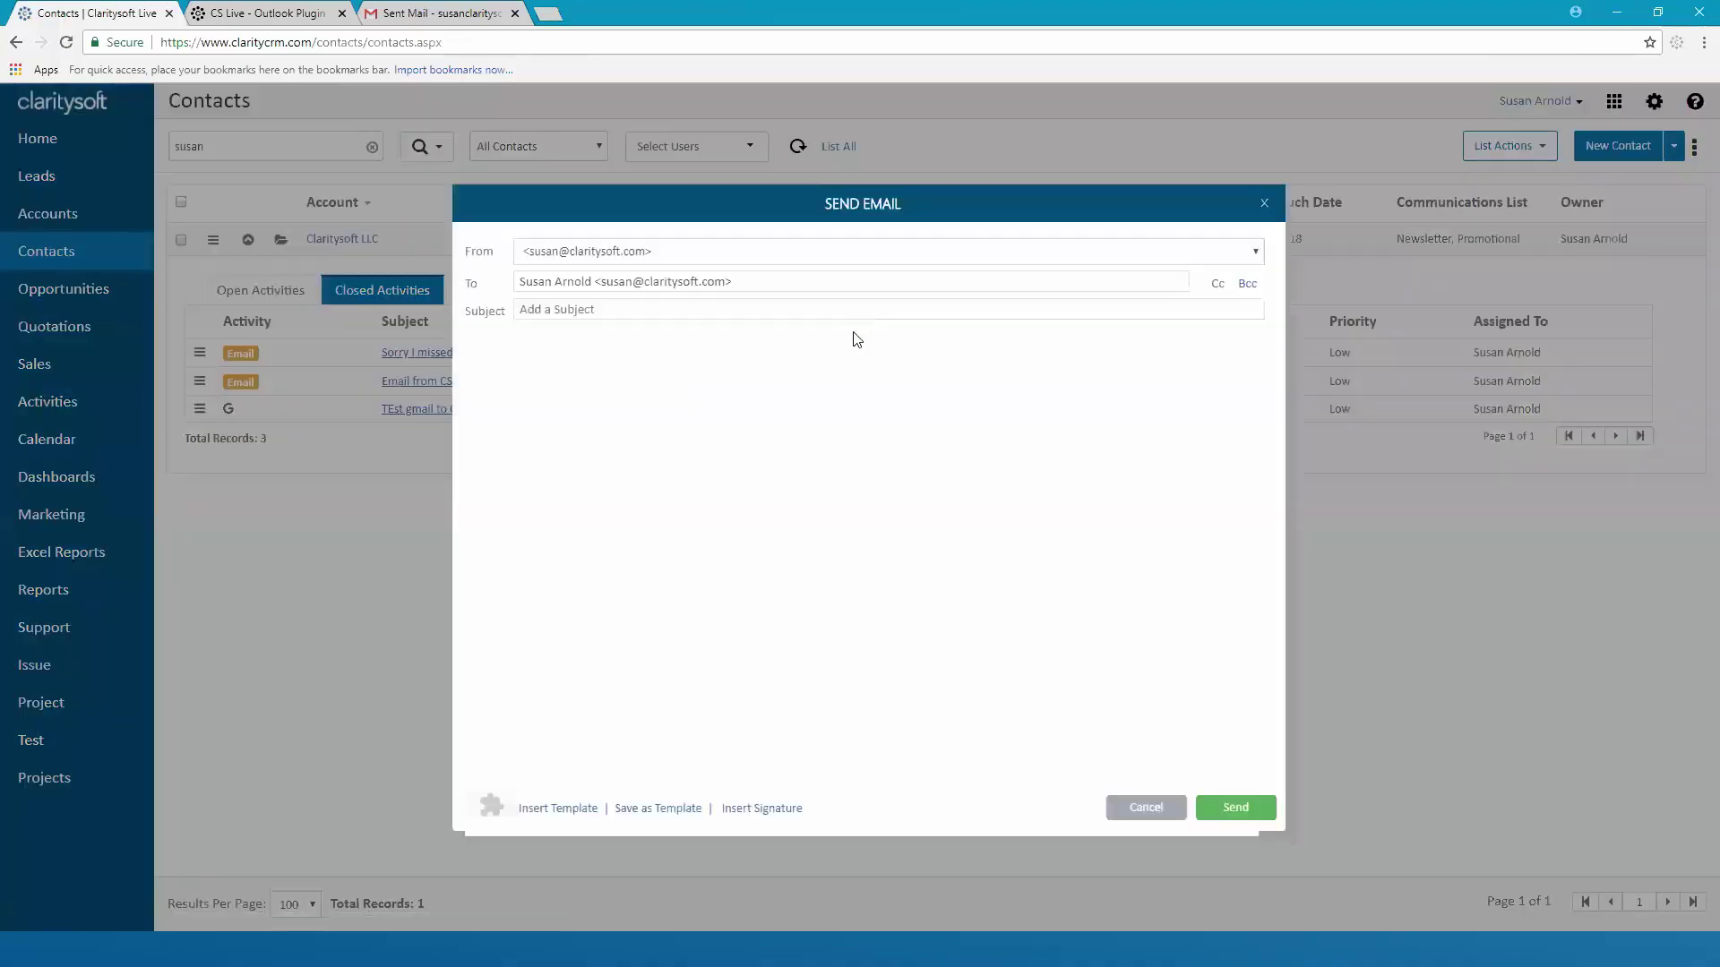
pyautogui.click(553, 811)
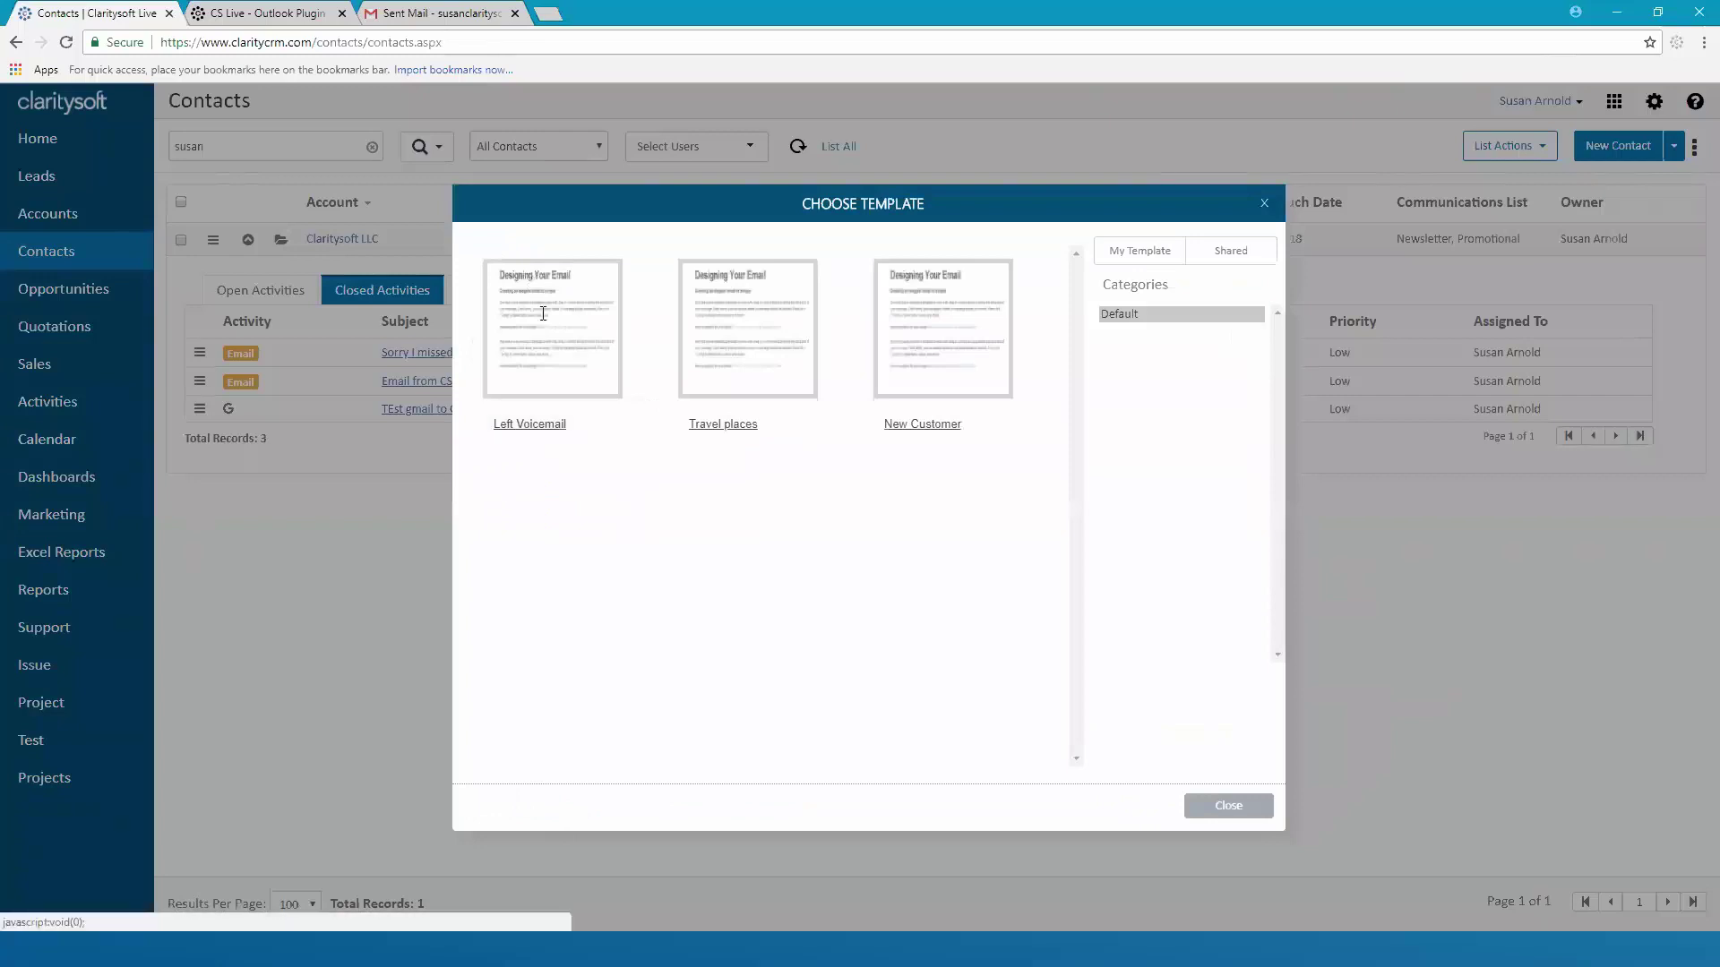
pyautogui.click(542, 323)
# Add the line 'I wanted to discuss our new product line with you' after 'chance.'
pyautogui.click(871, 412)
pyautogui.press('Return')
pyautogui.write('I waanted to discuss our new proc')
pyautogui.write('uct line with you.')
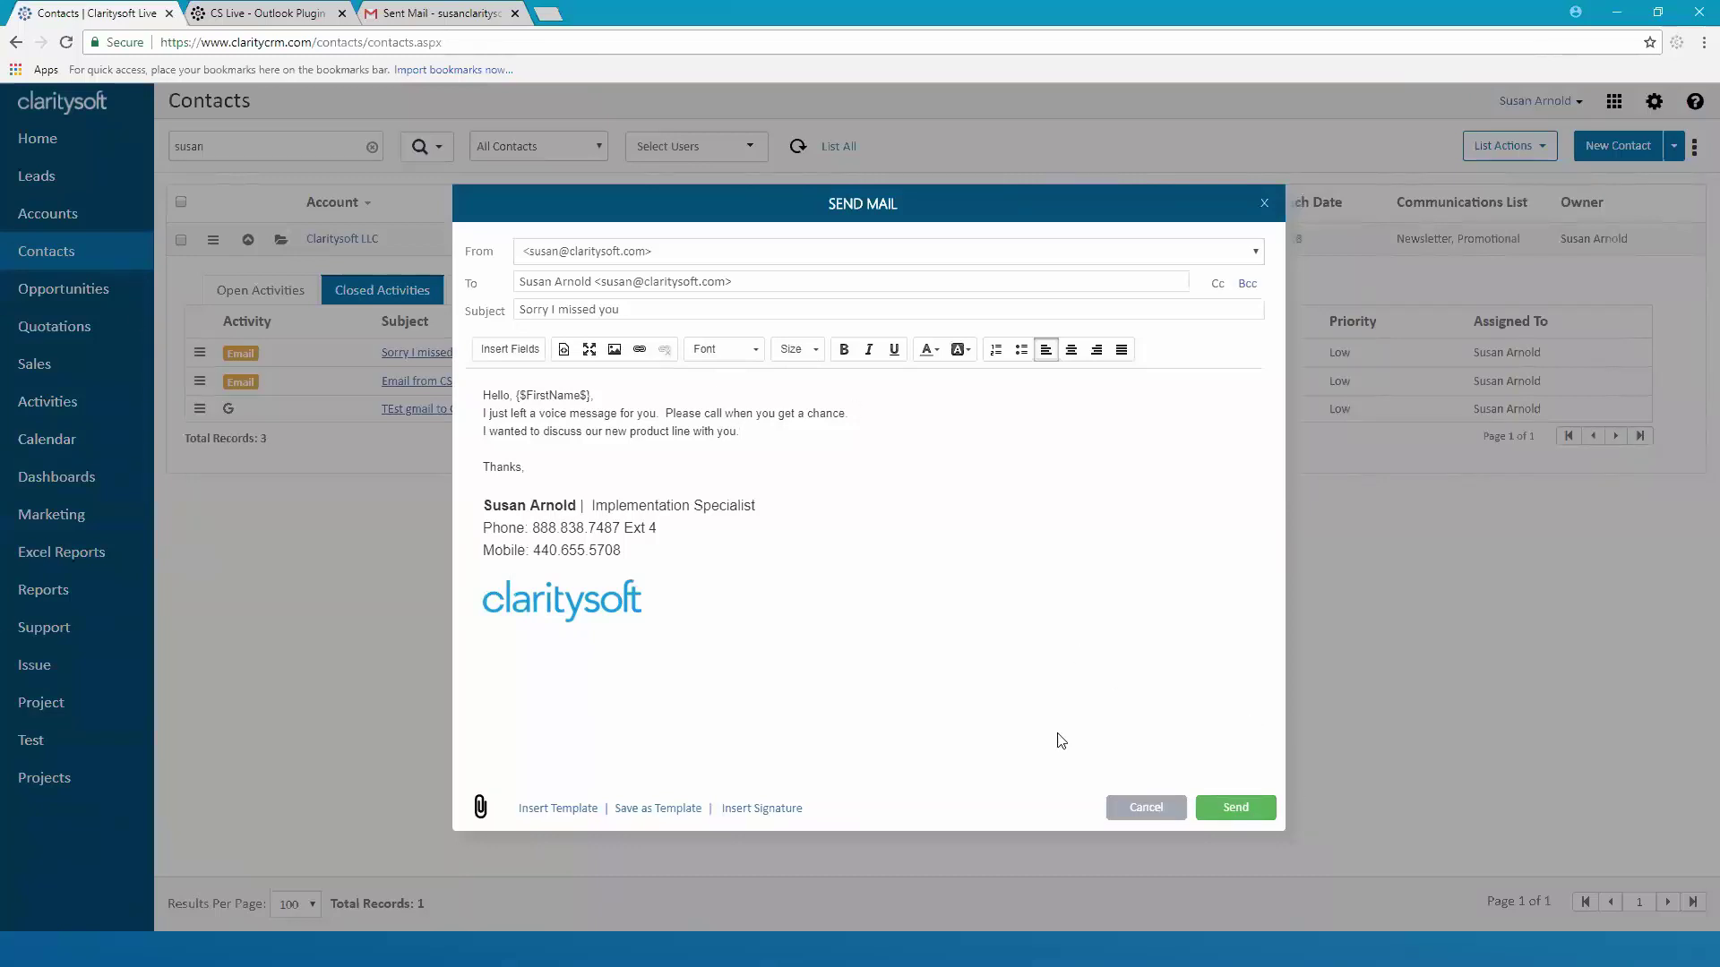
# Discard the draft email, collapse the activities panel, and clear the contact name search
pyautogui.click(1148, 809)
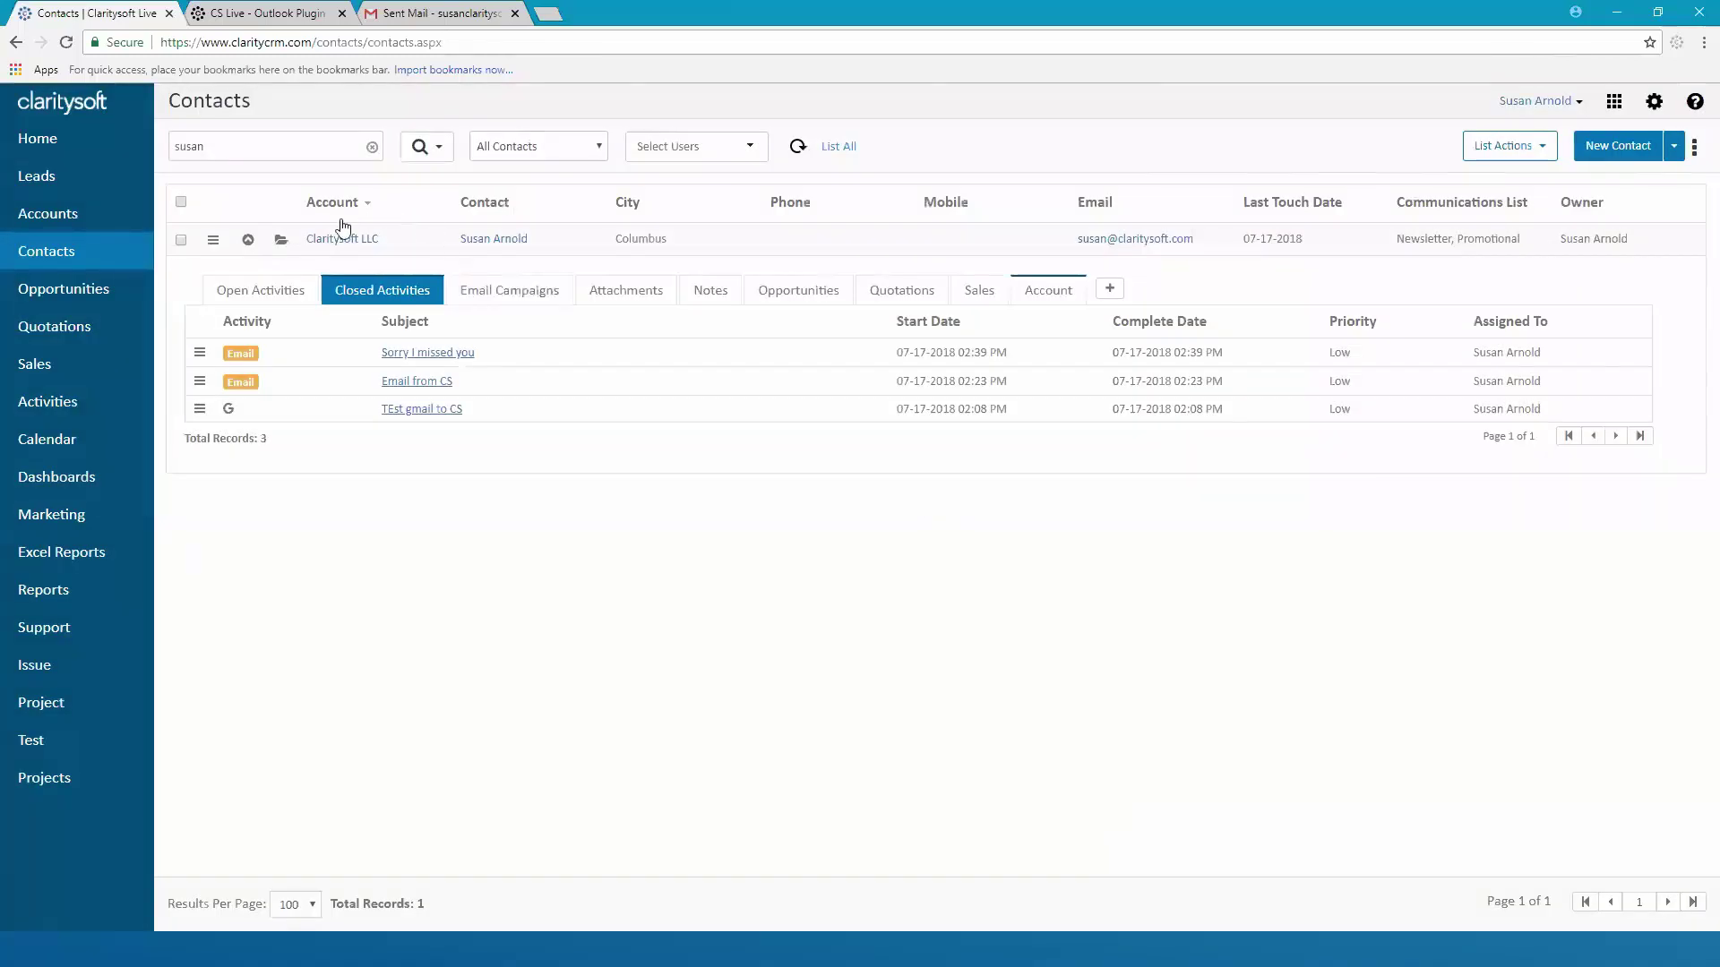
pyautogui.click(249, 241)
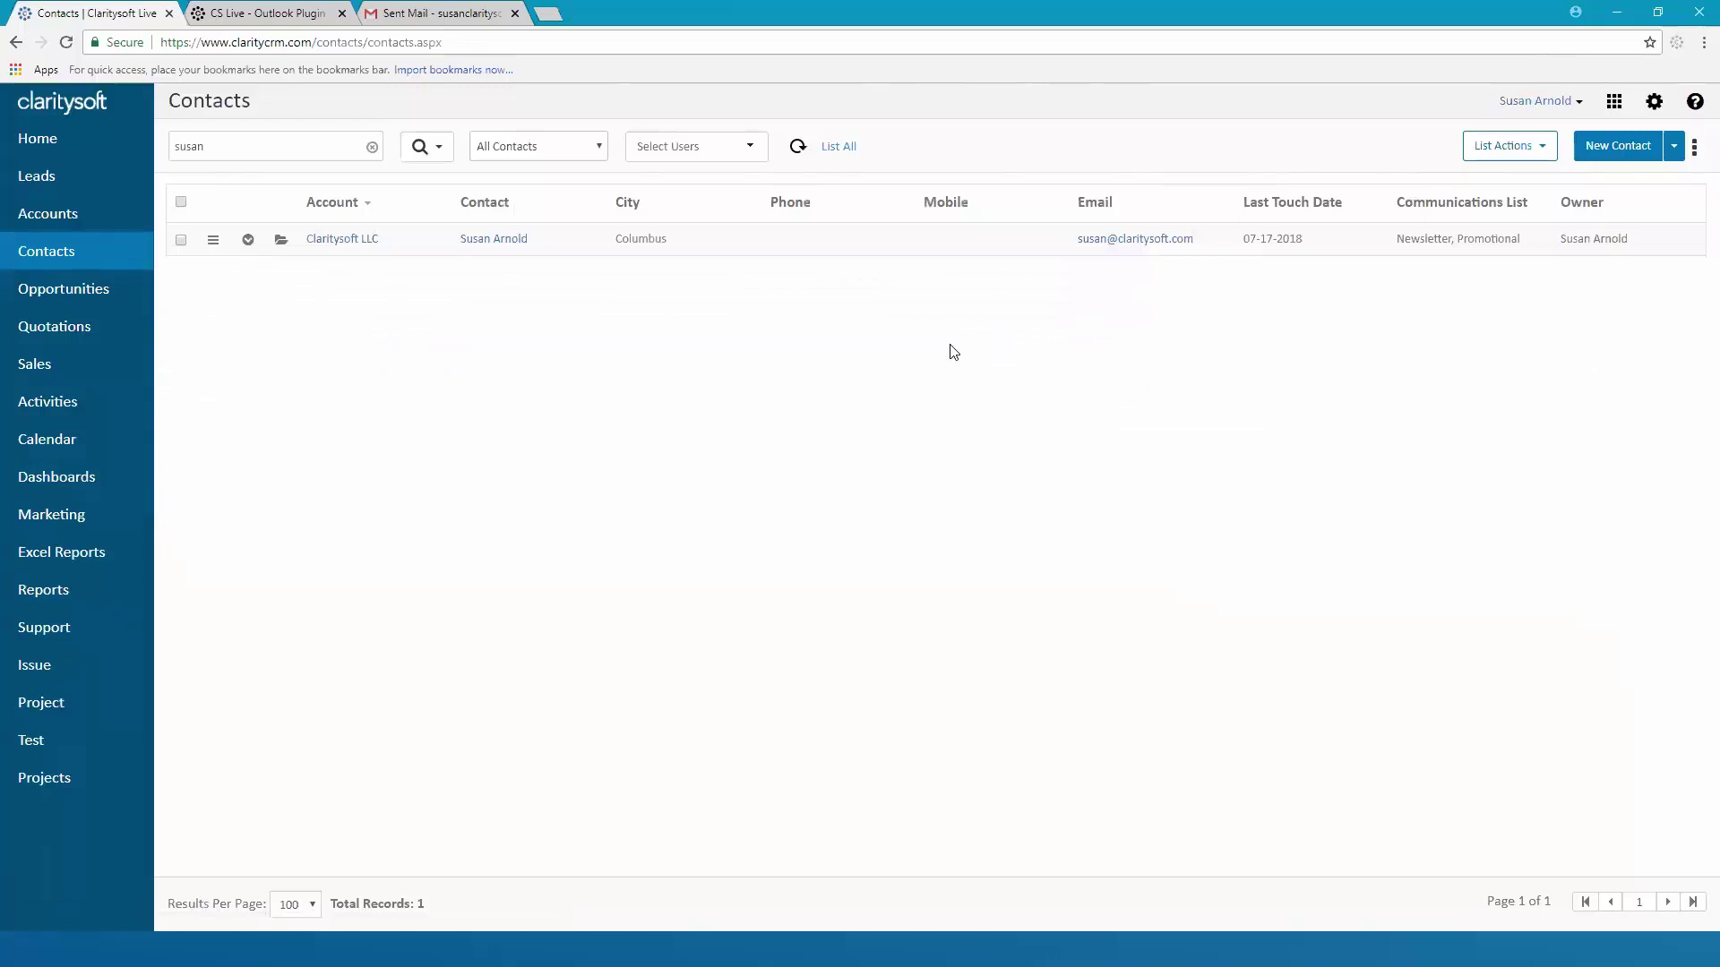
pyautogui.click(372, 148)
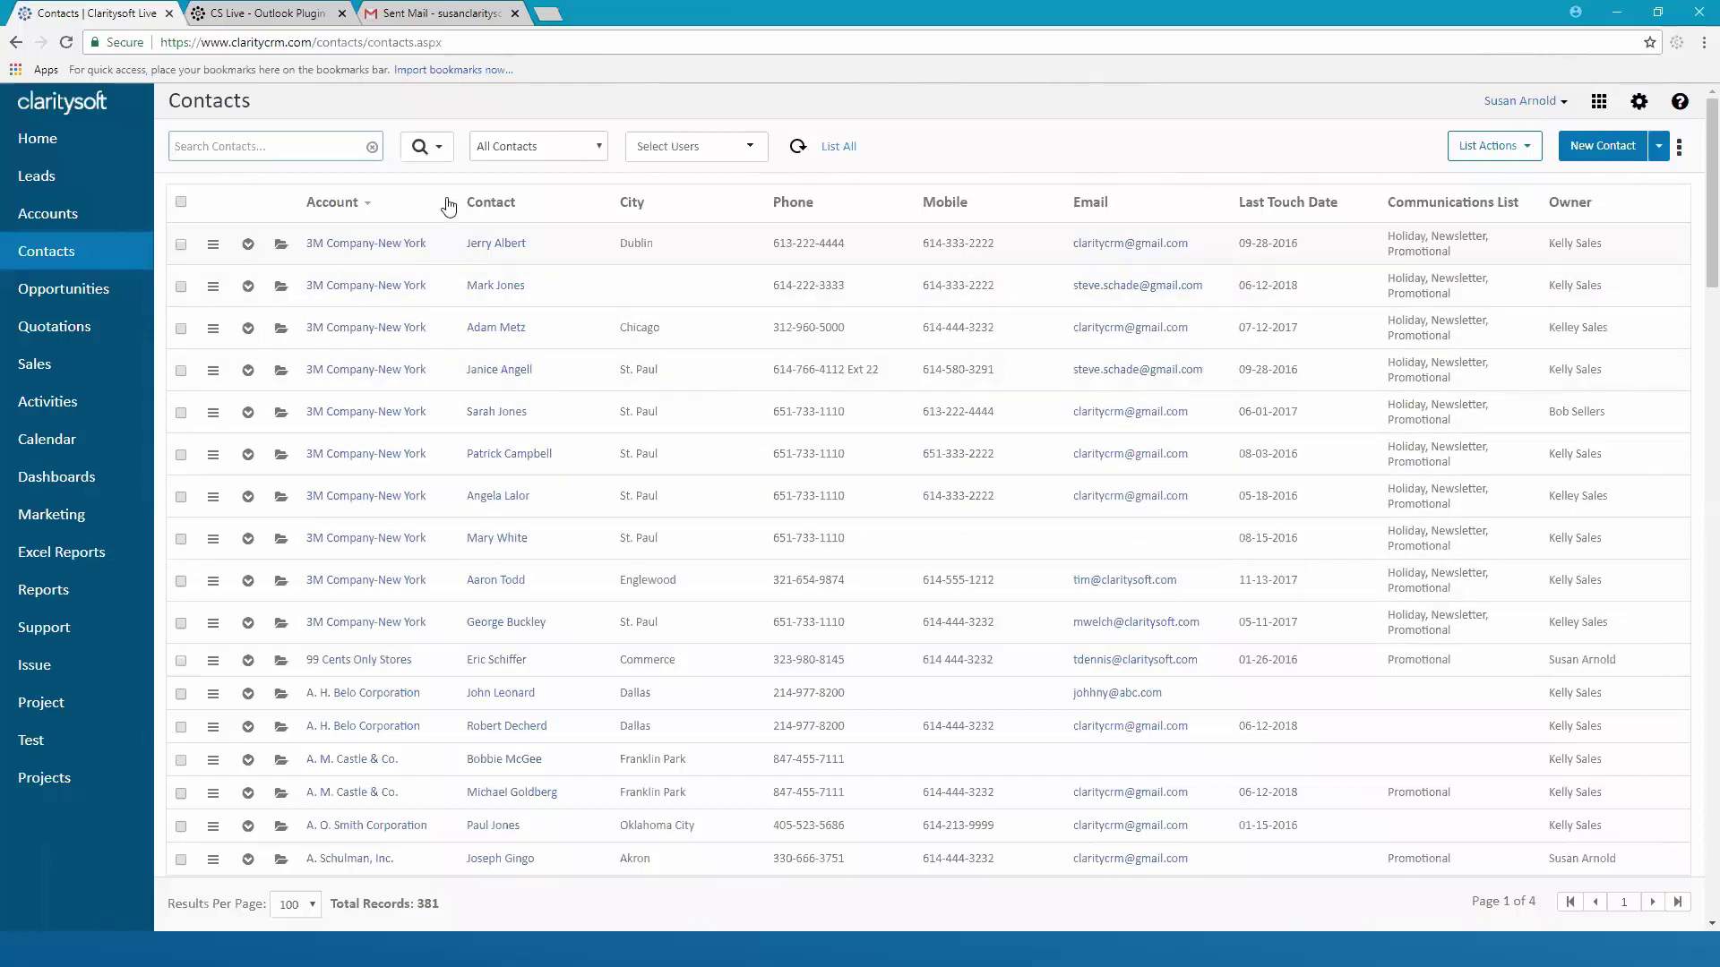
pyautogui.click(440, 152)
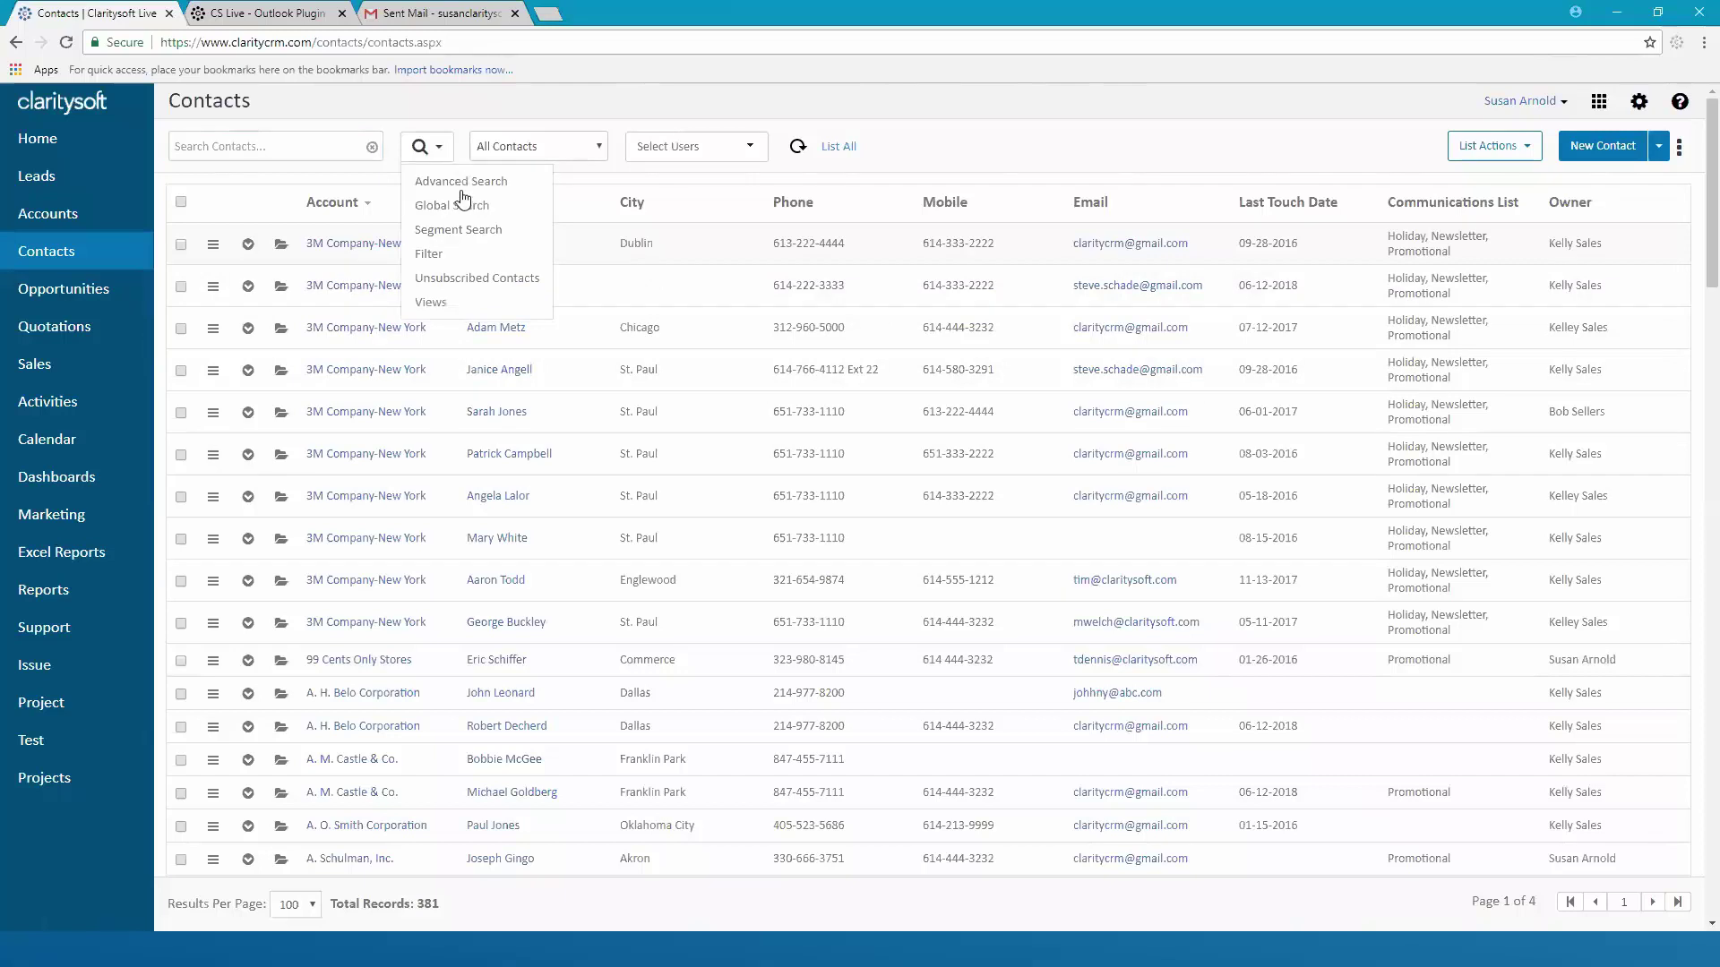
# Run an advanced search limited to the Newsletter communications list, leaving 26 contacts
pyautogui.click(459, 188)
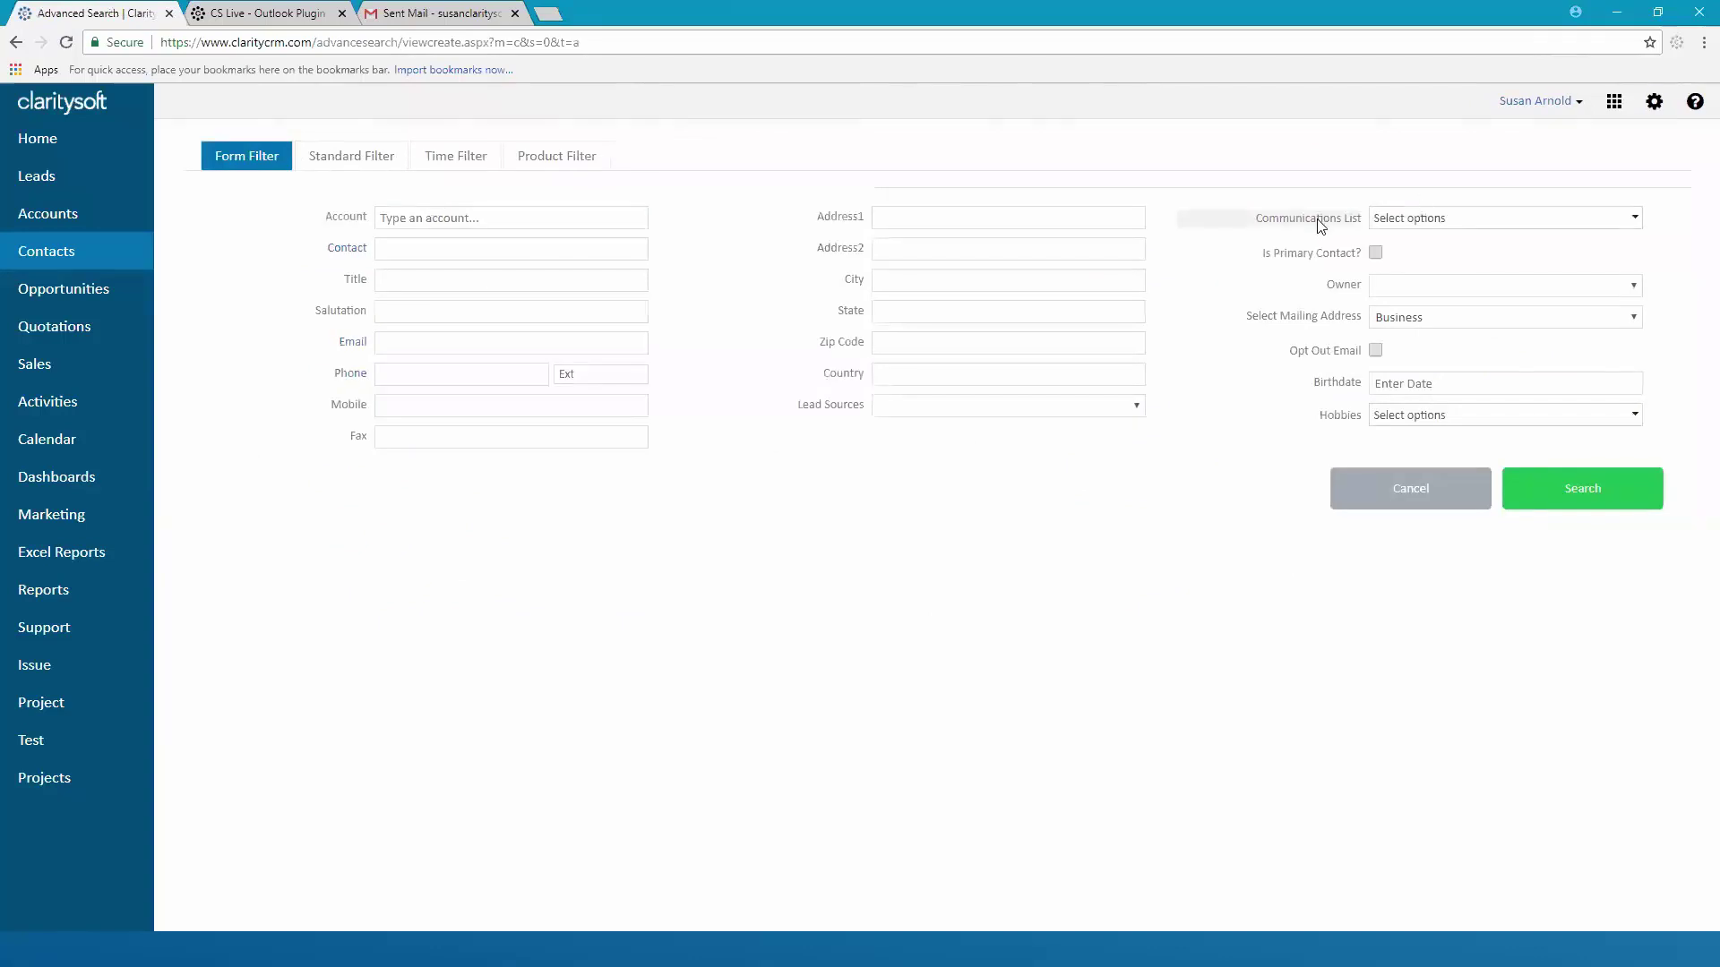
pyautogui.click(1633, 222)
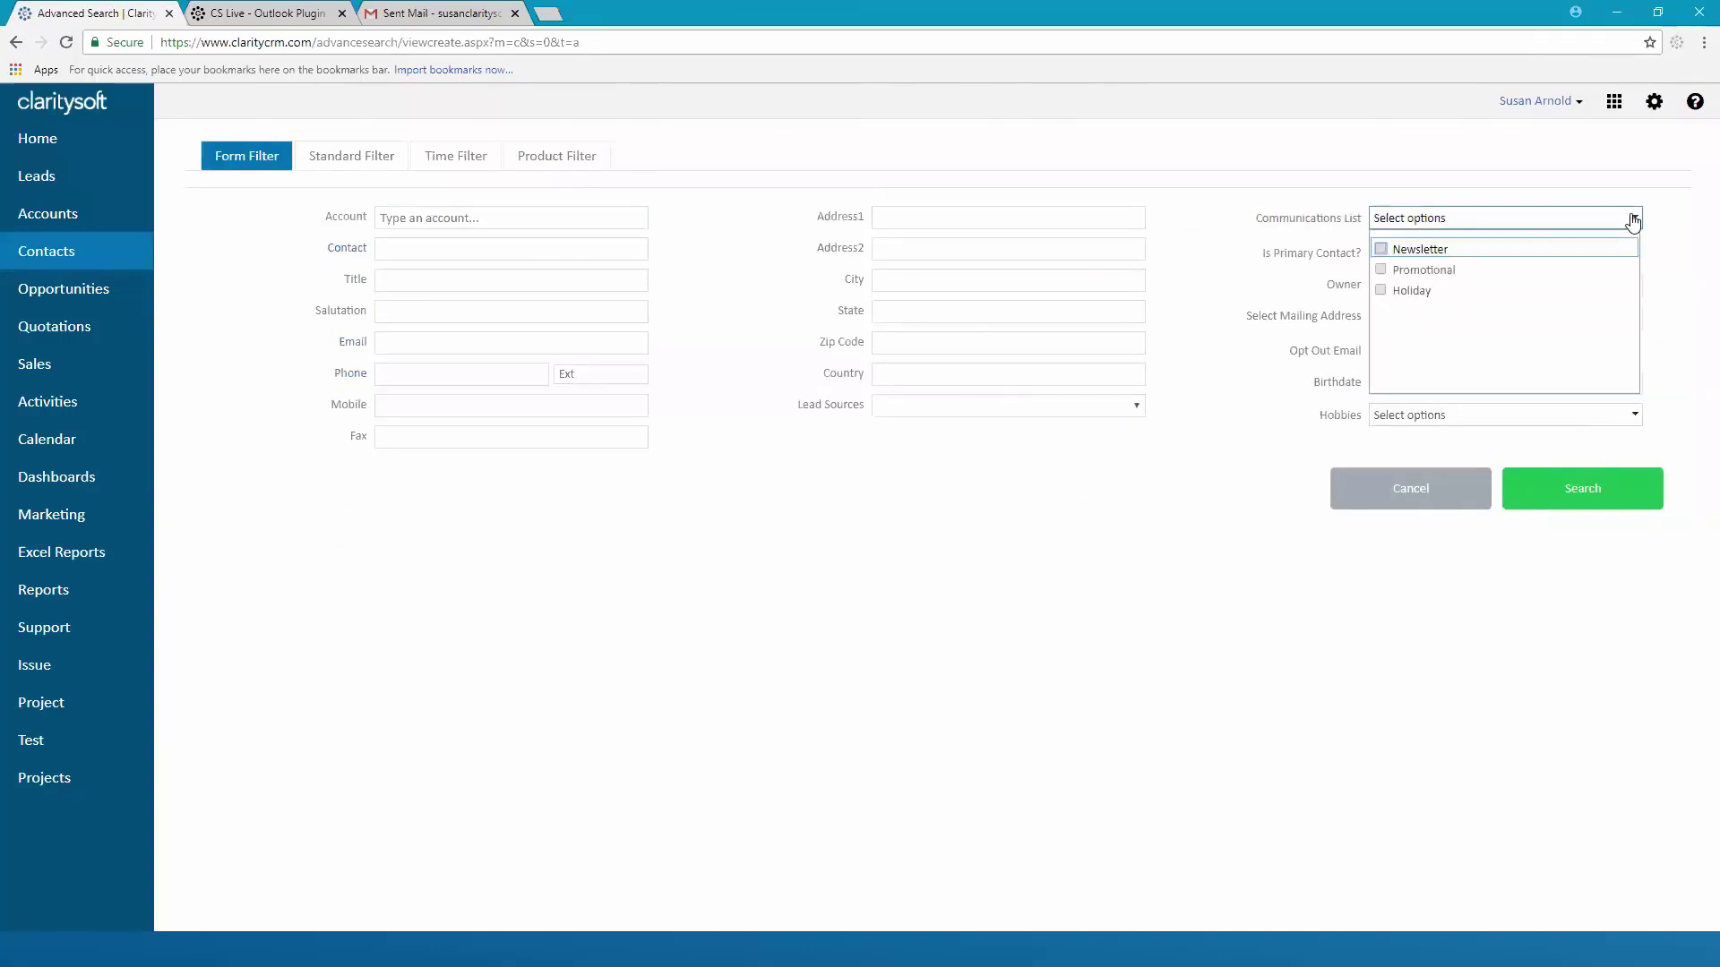
pyautogui.click(1382, 249)
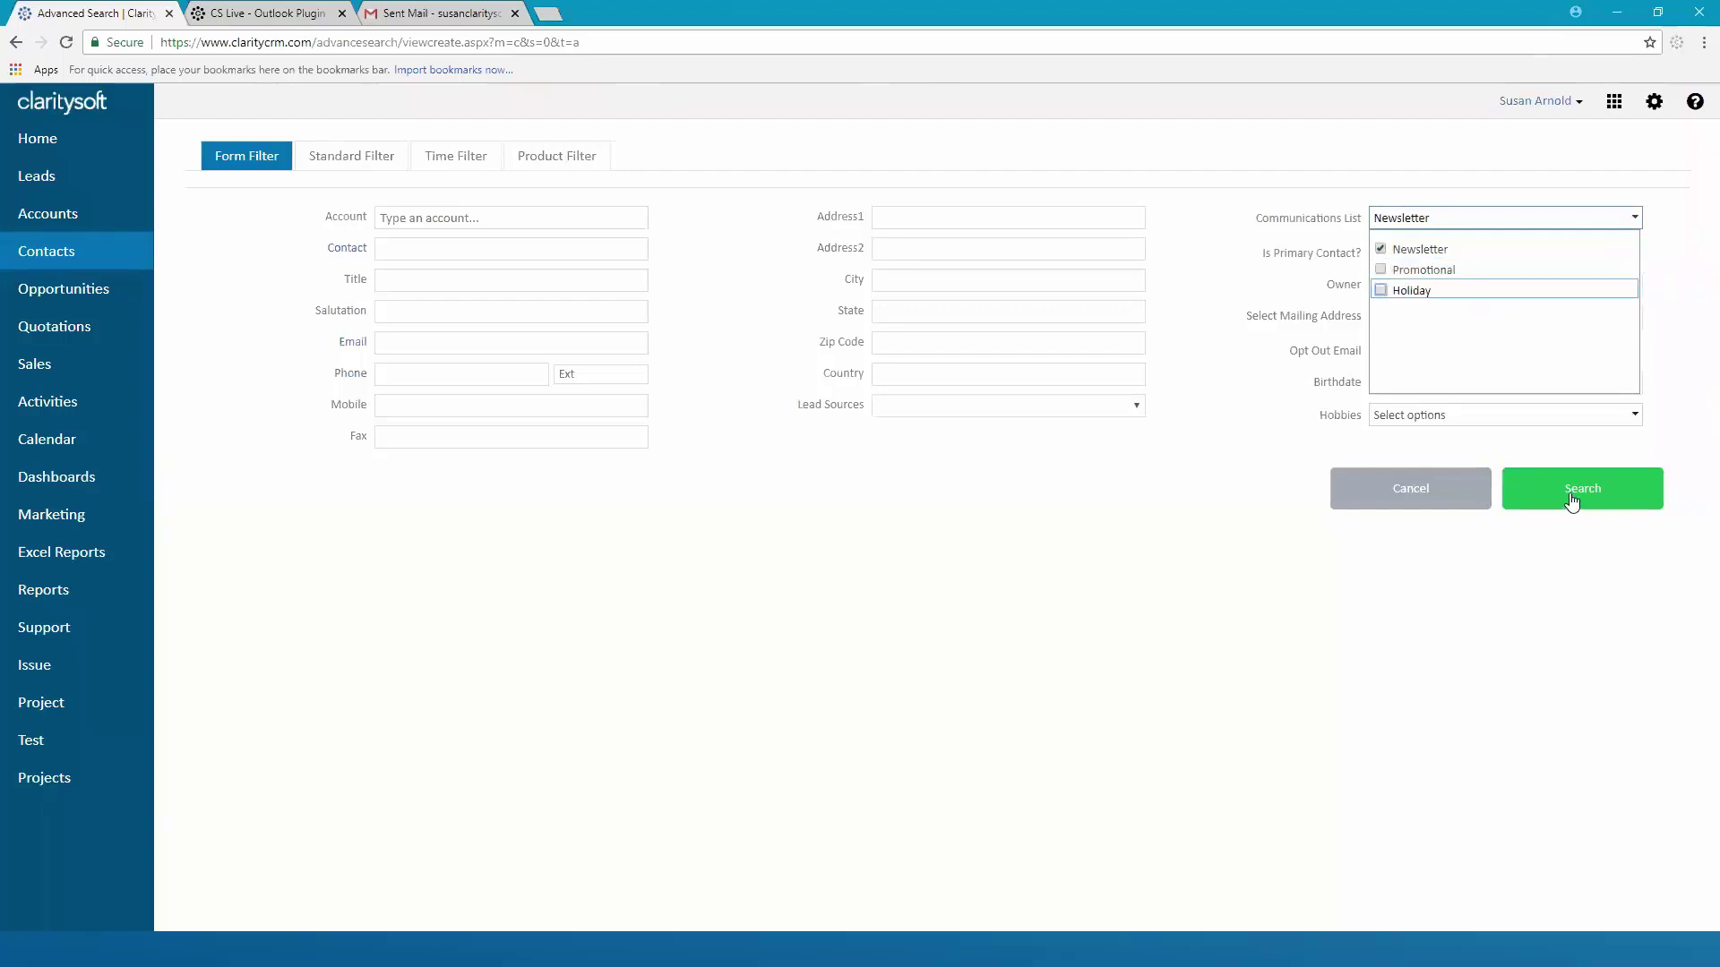
pyautogui.click(1572, 501)
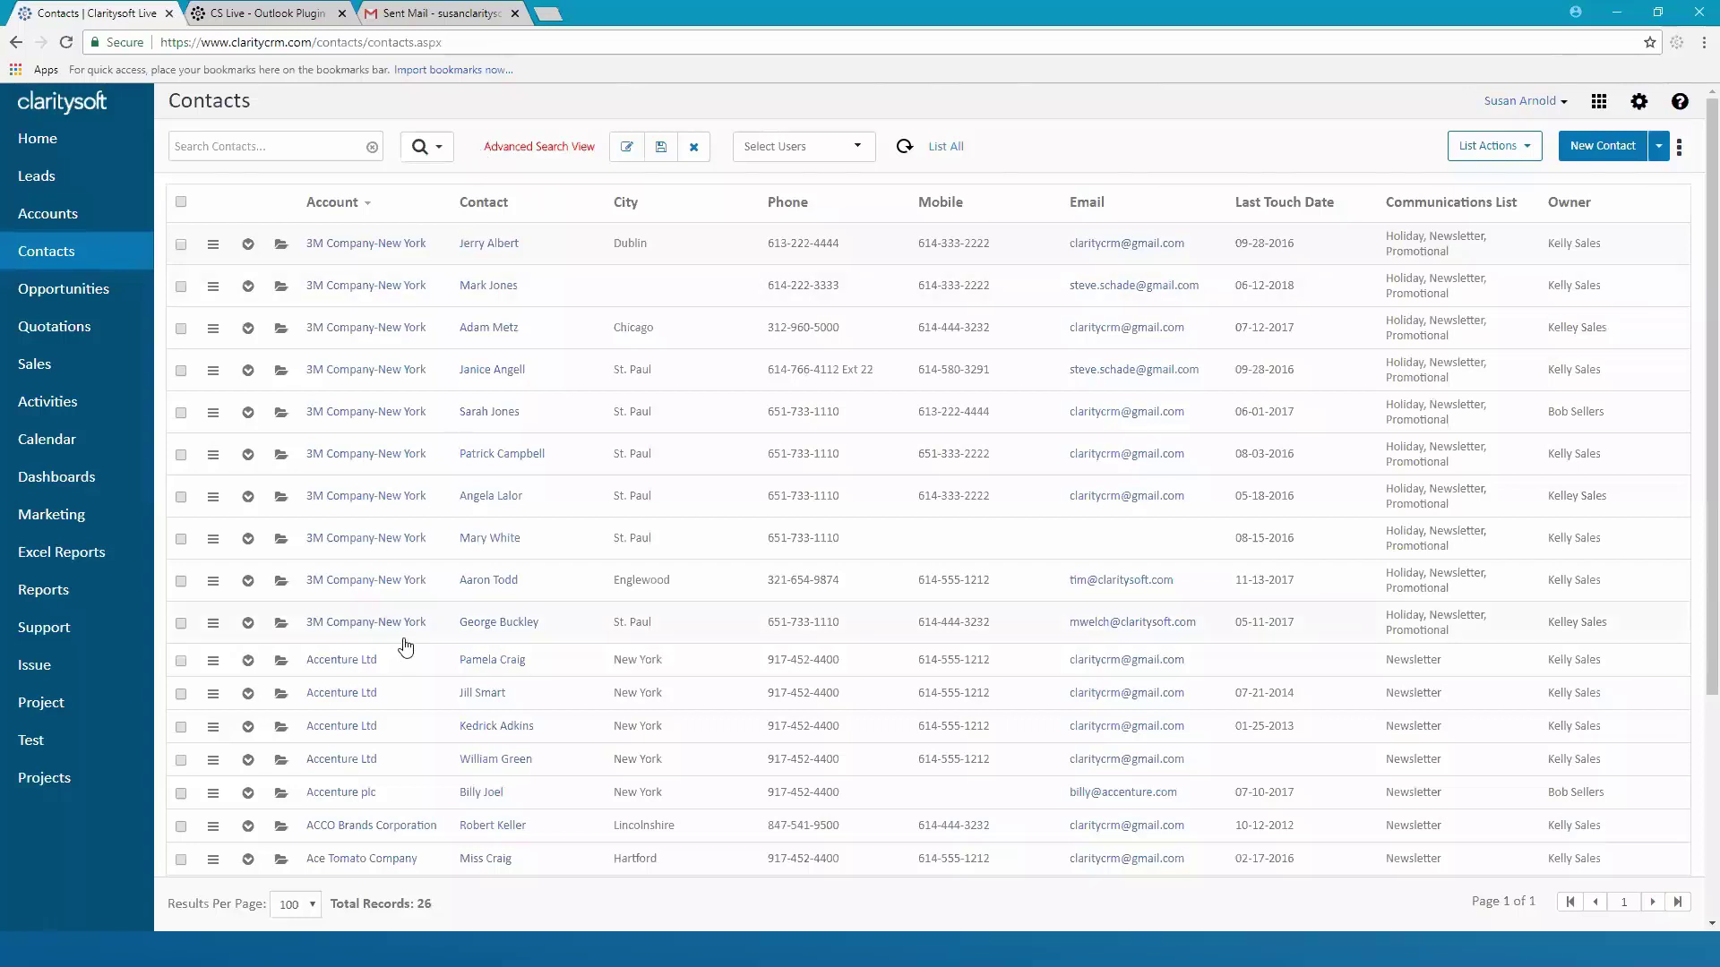
# Check all 26 filtered contacts and choose Email Contacts from List Actions
pyautogui.click(181, 204)
pyautogui.click(1527, 152)
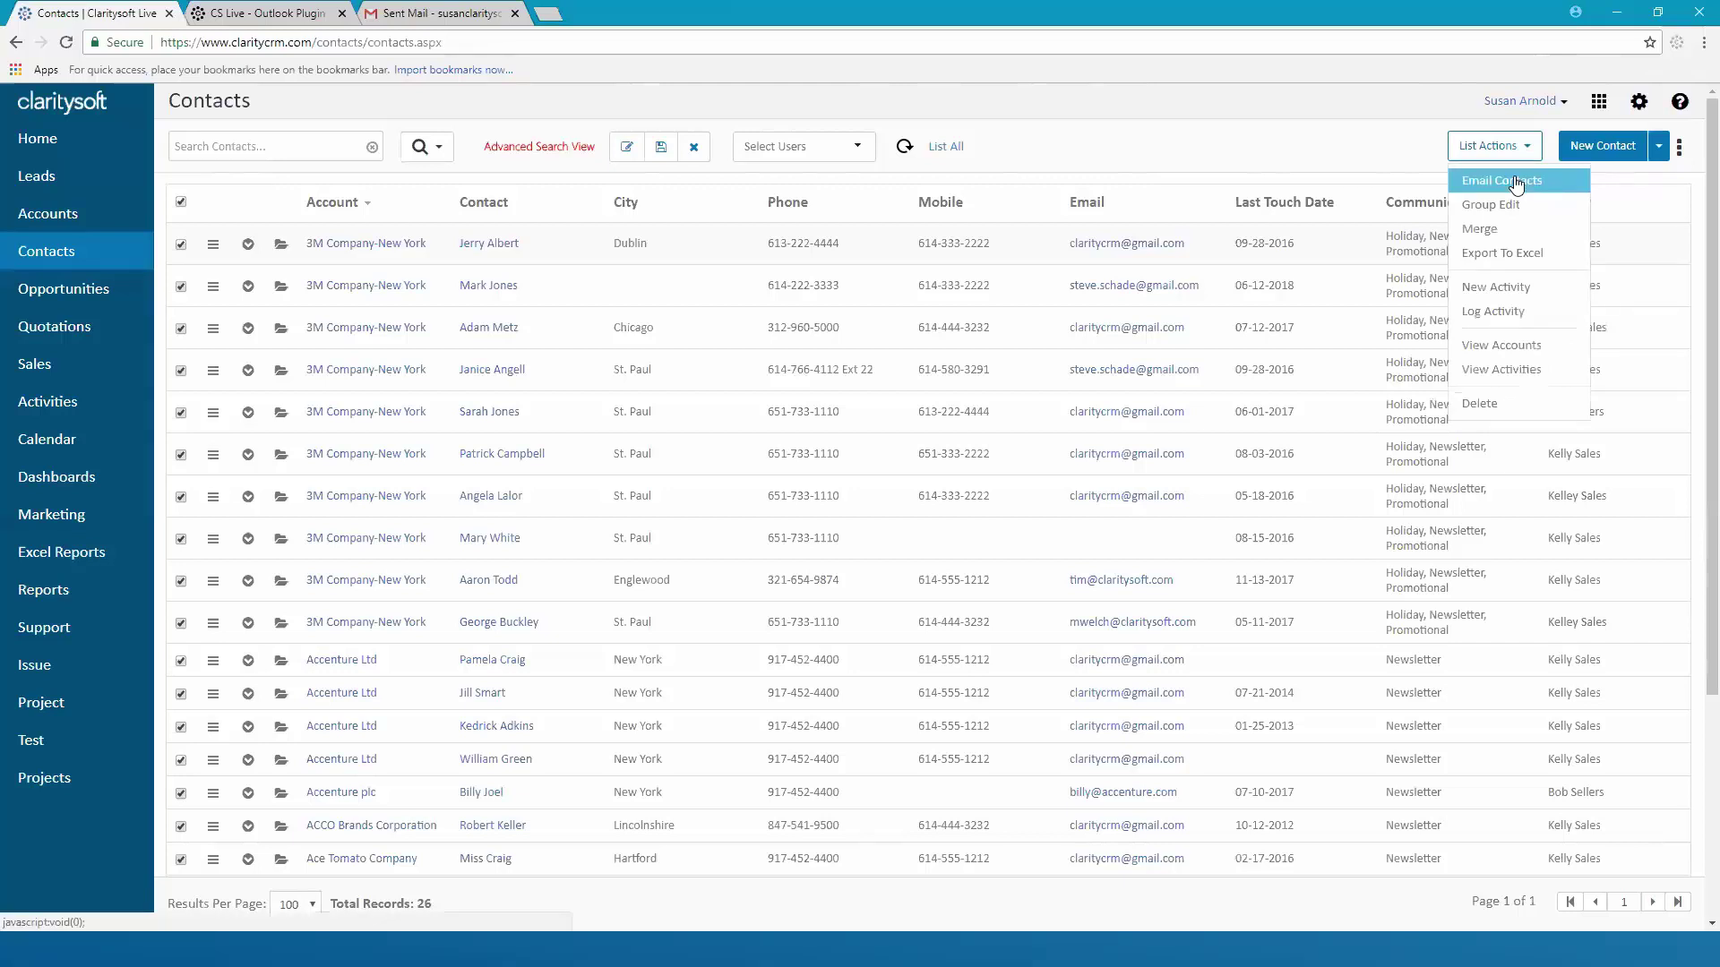
pyautogui.click(1514, 180)
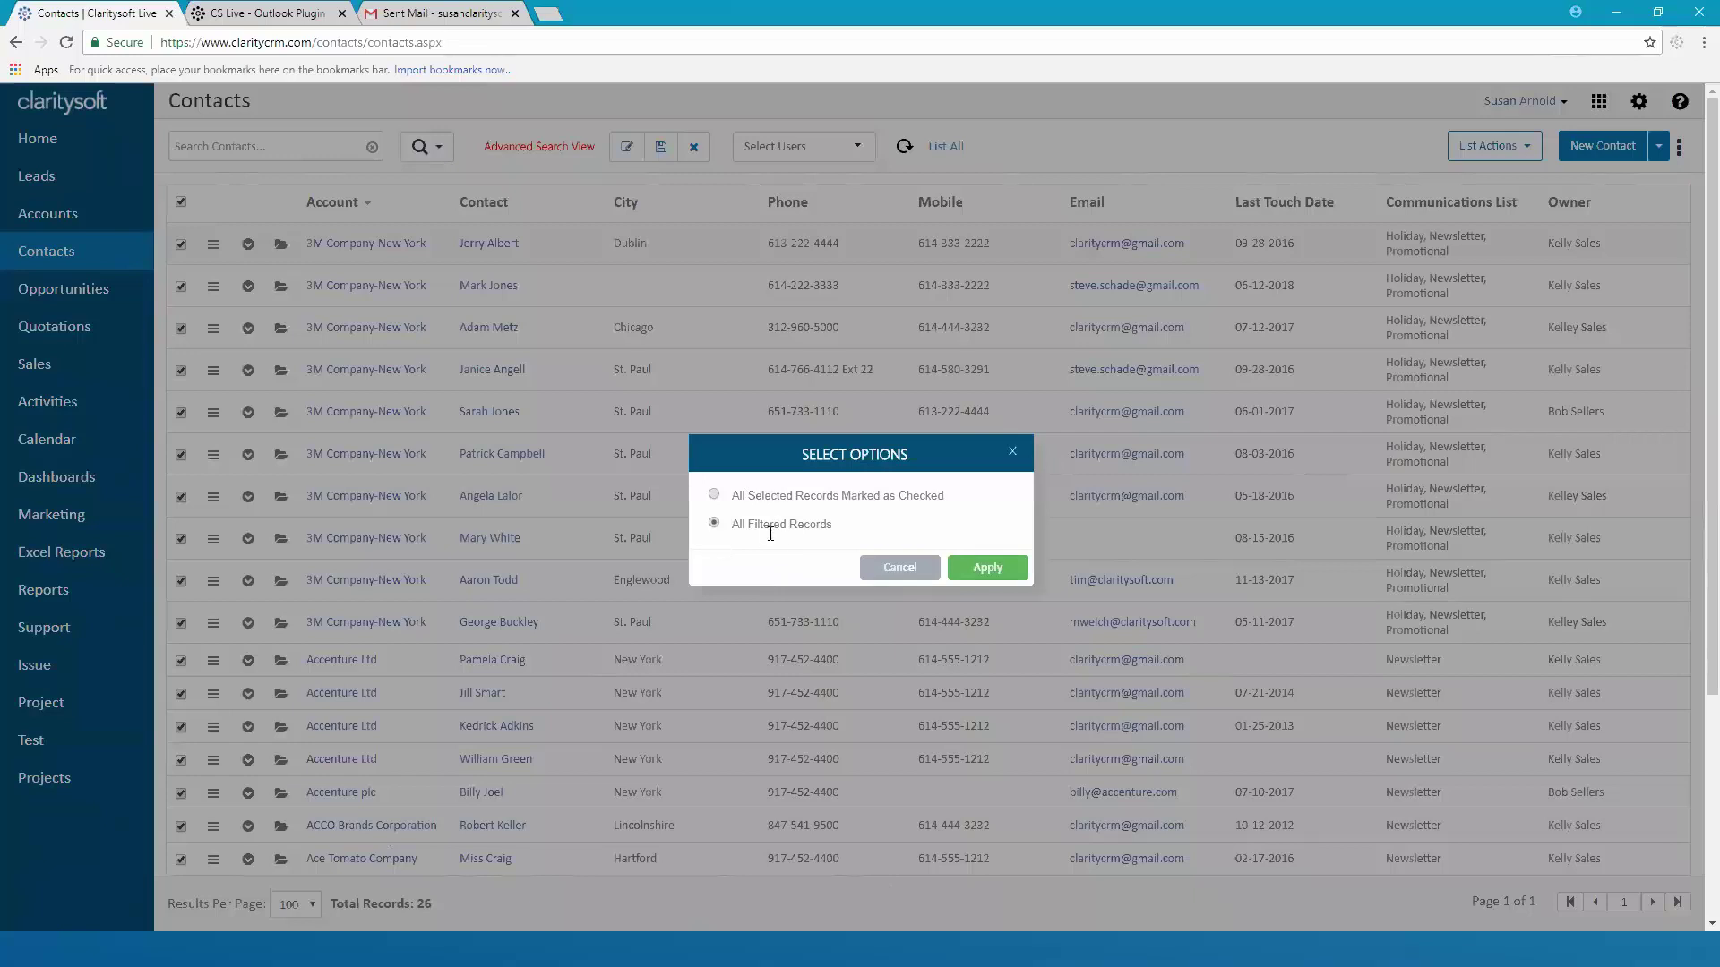
# Apply to all filtered records and load the Travel places template, subject 'Great Places to Visit'
pyautogui.click(988, 570)
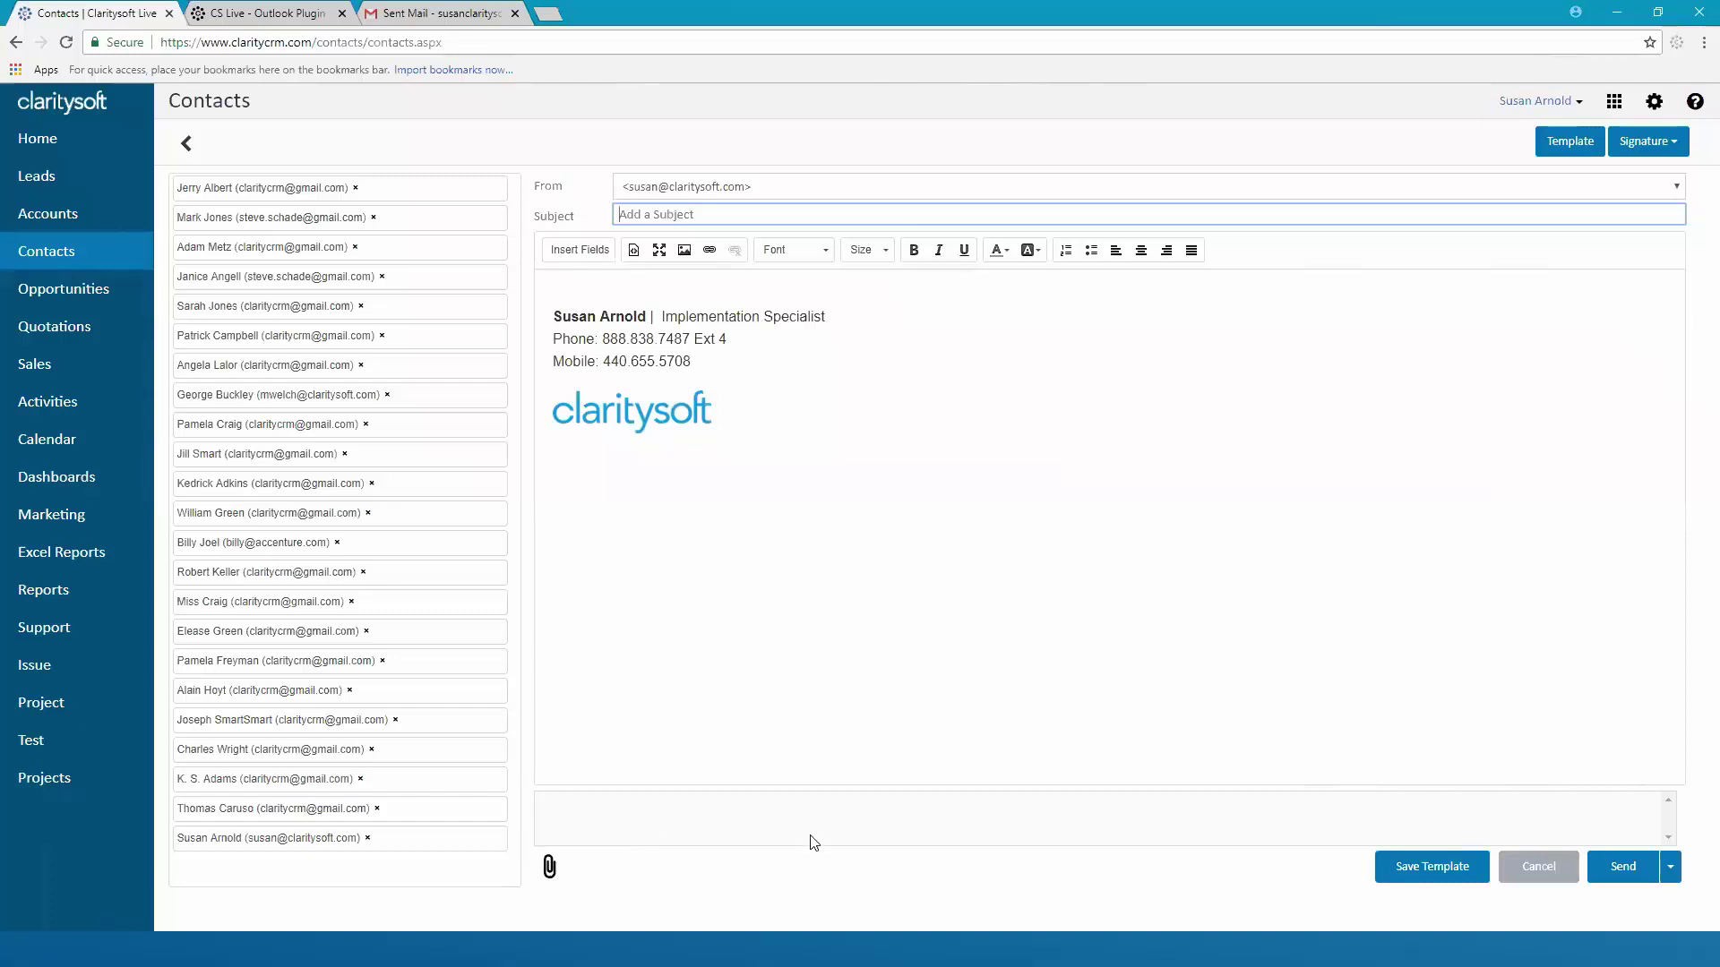
pyautogui.click(1574, 143)
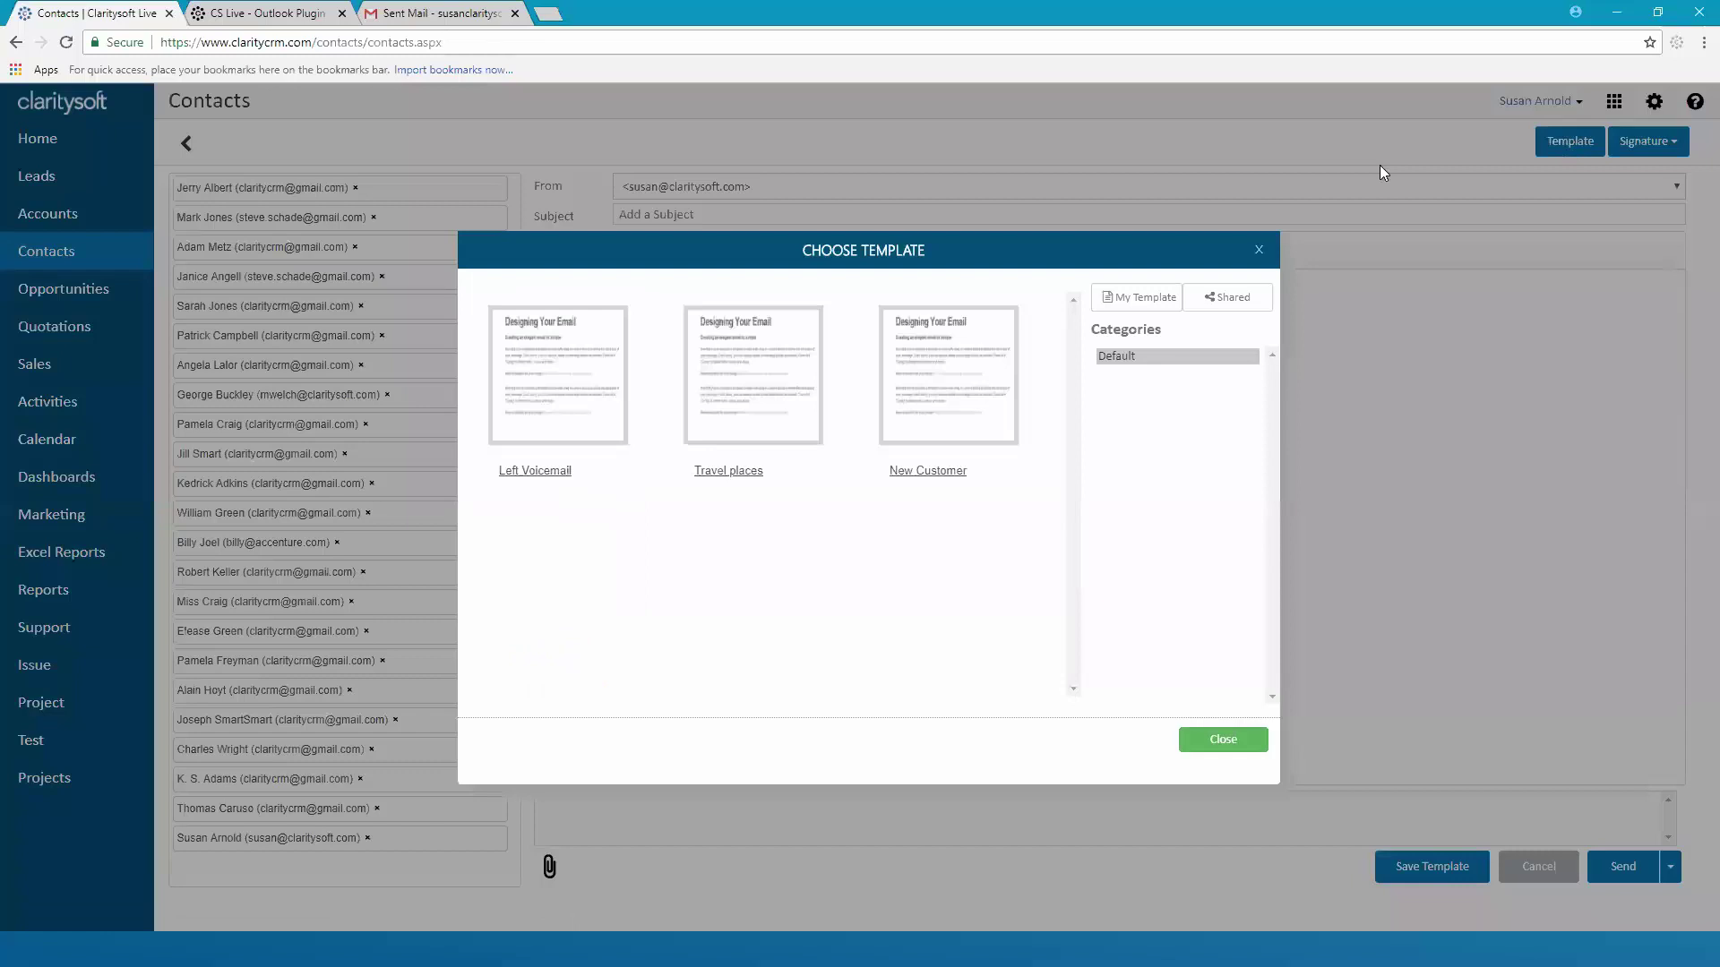
pyautogui.click(750, 380)
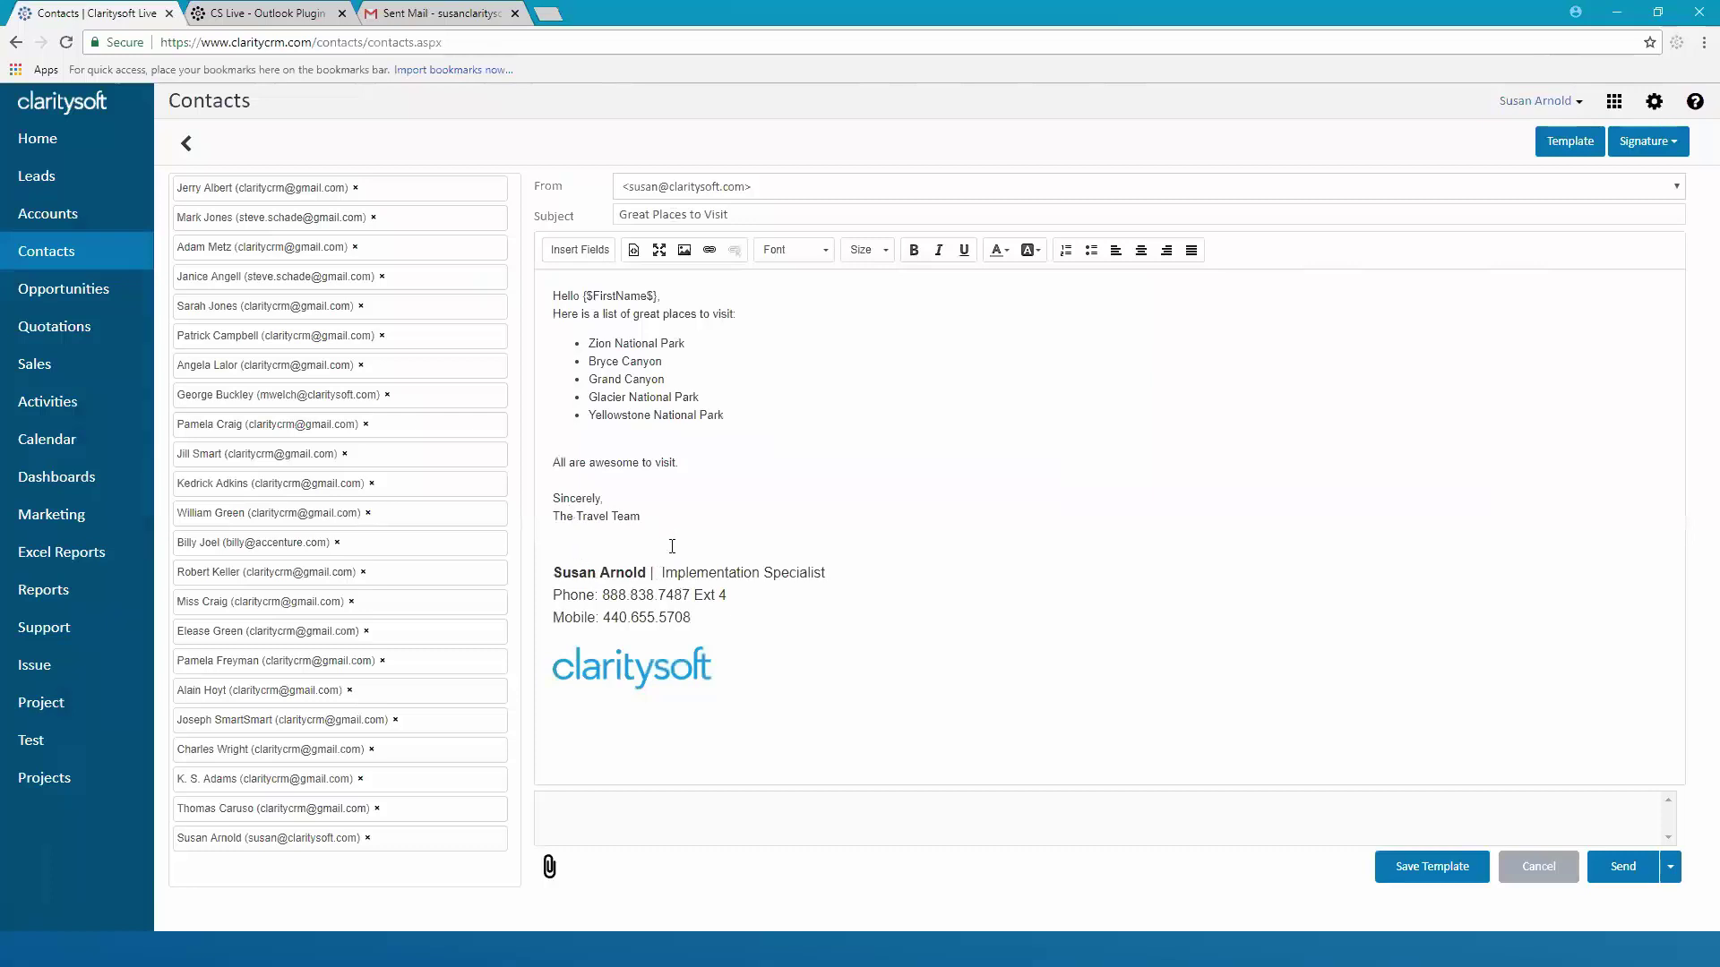
# Remove the email signature, then put the signature block back
pyautogui.click(1672, 143)
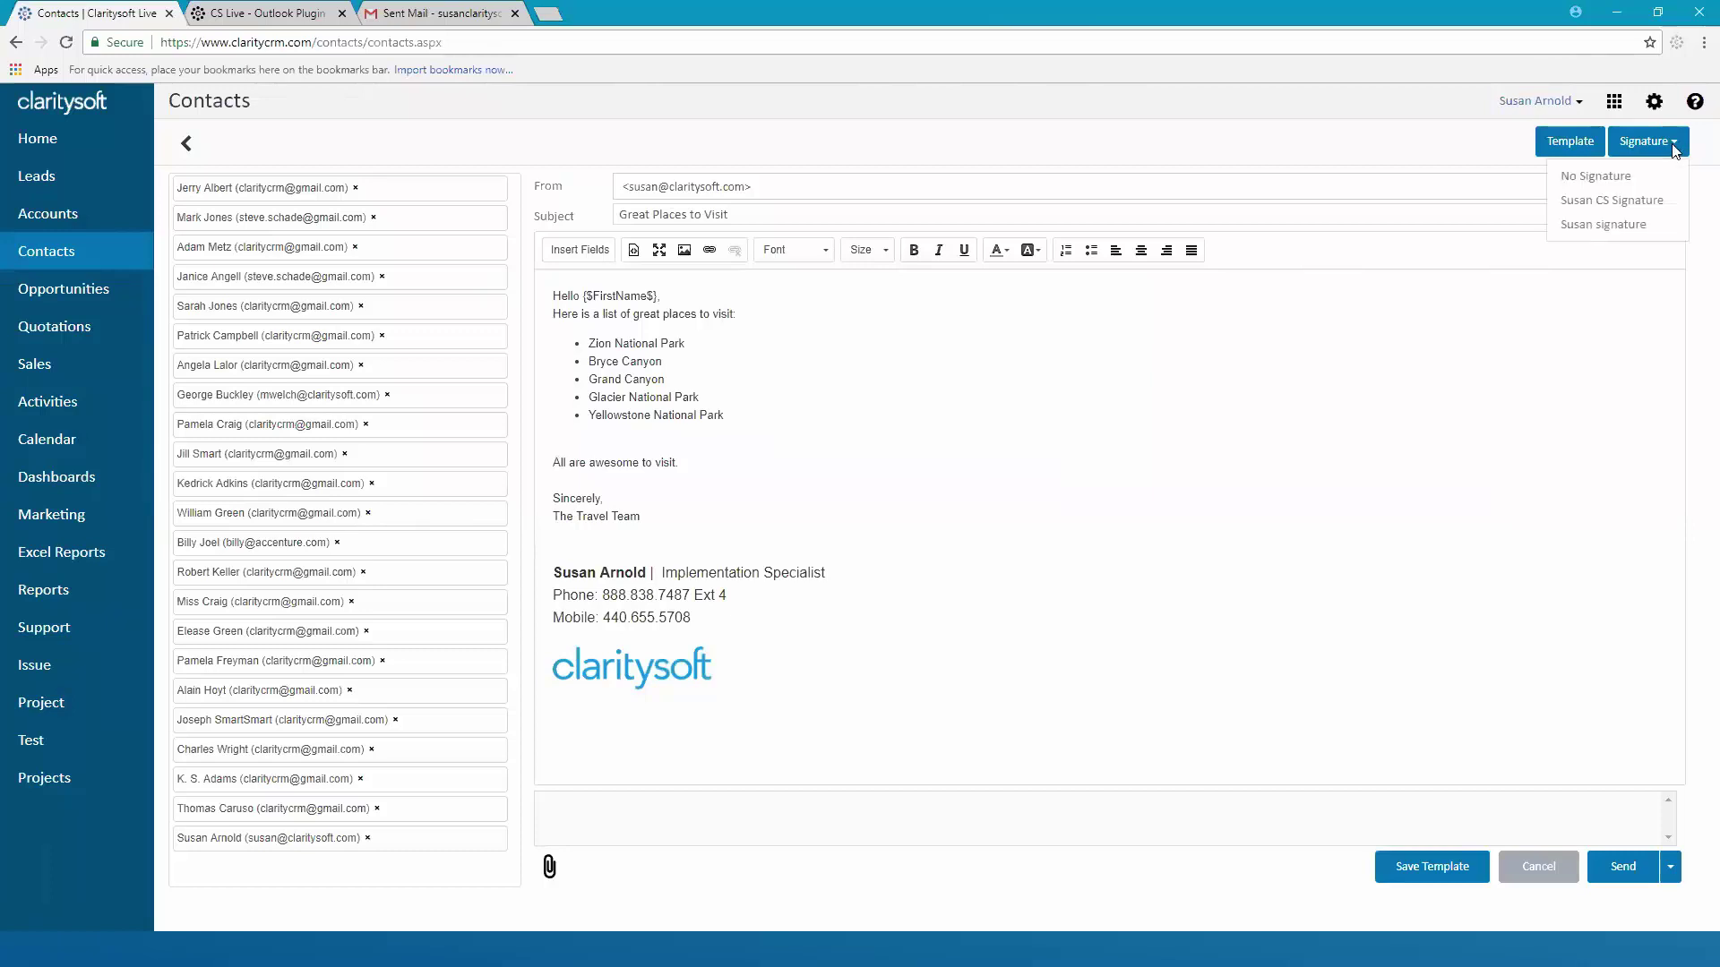
pyautogui.click(1621, 178)
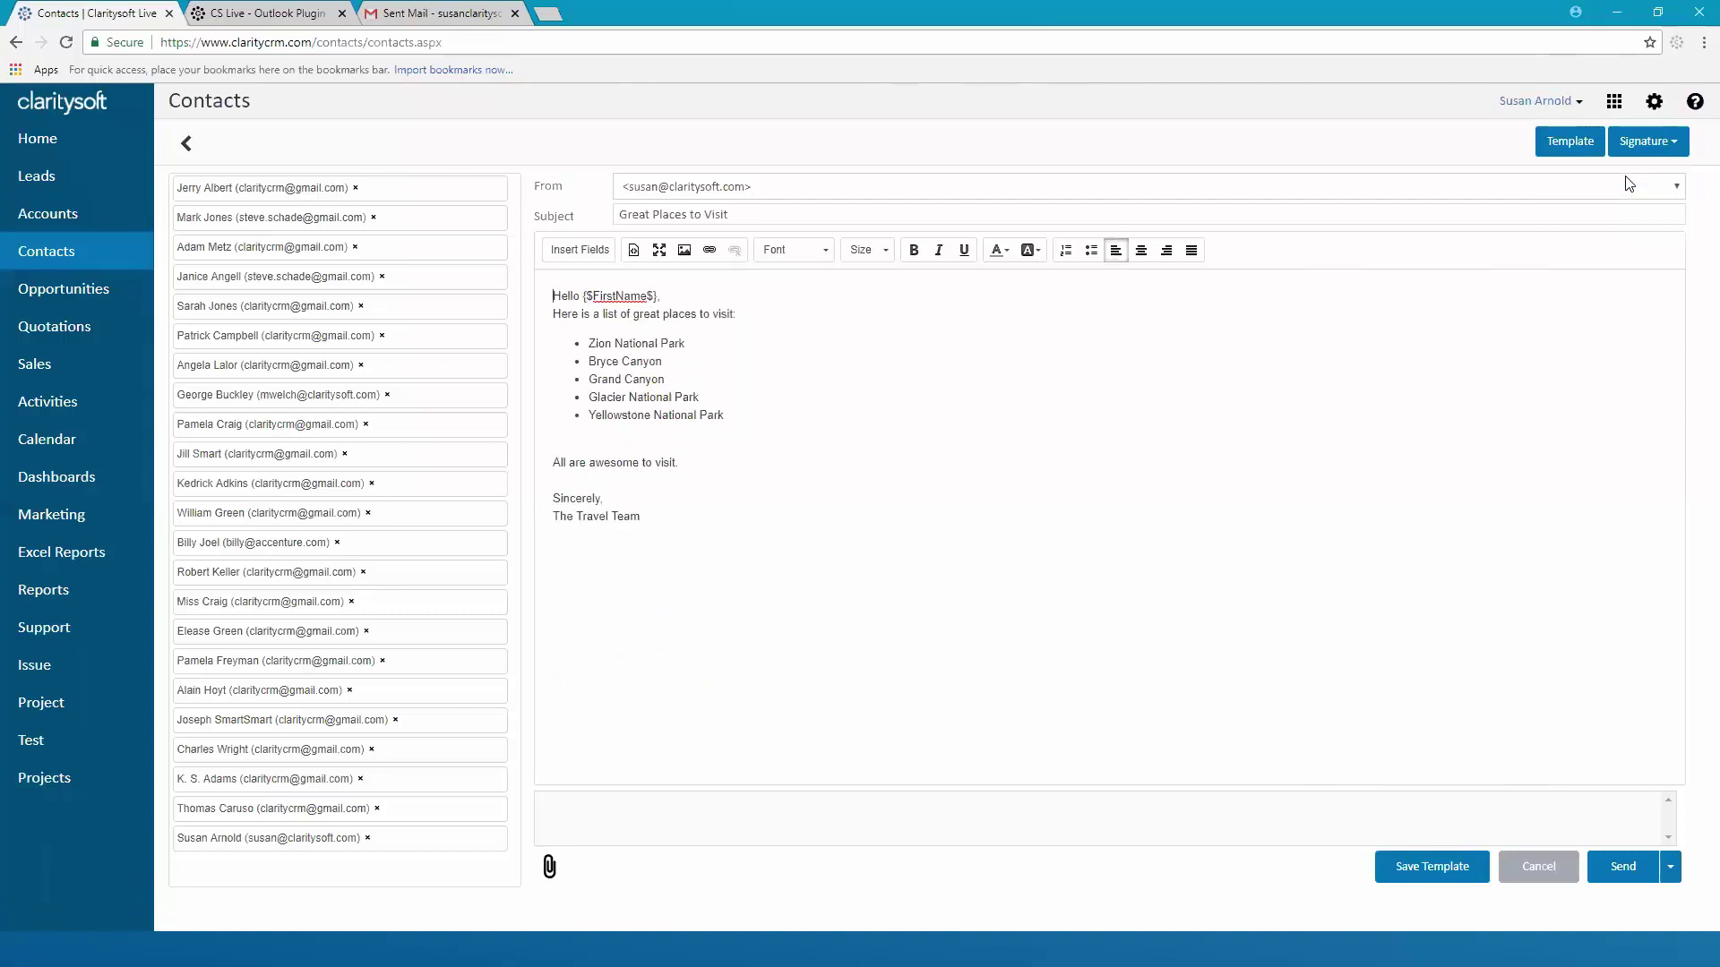
pyautogui.click(1672, 142)
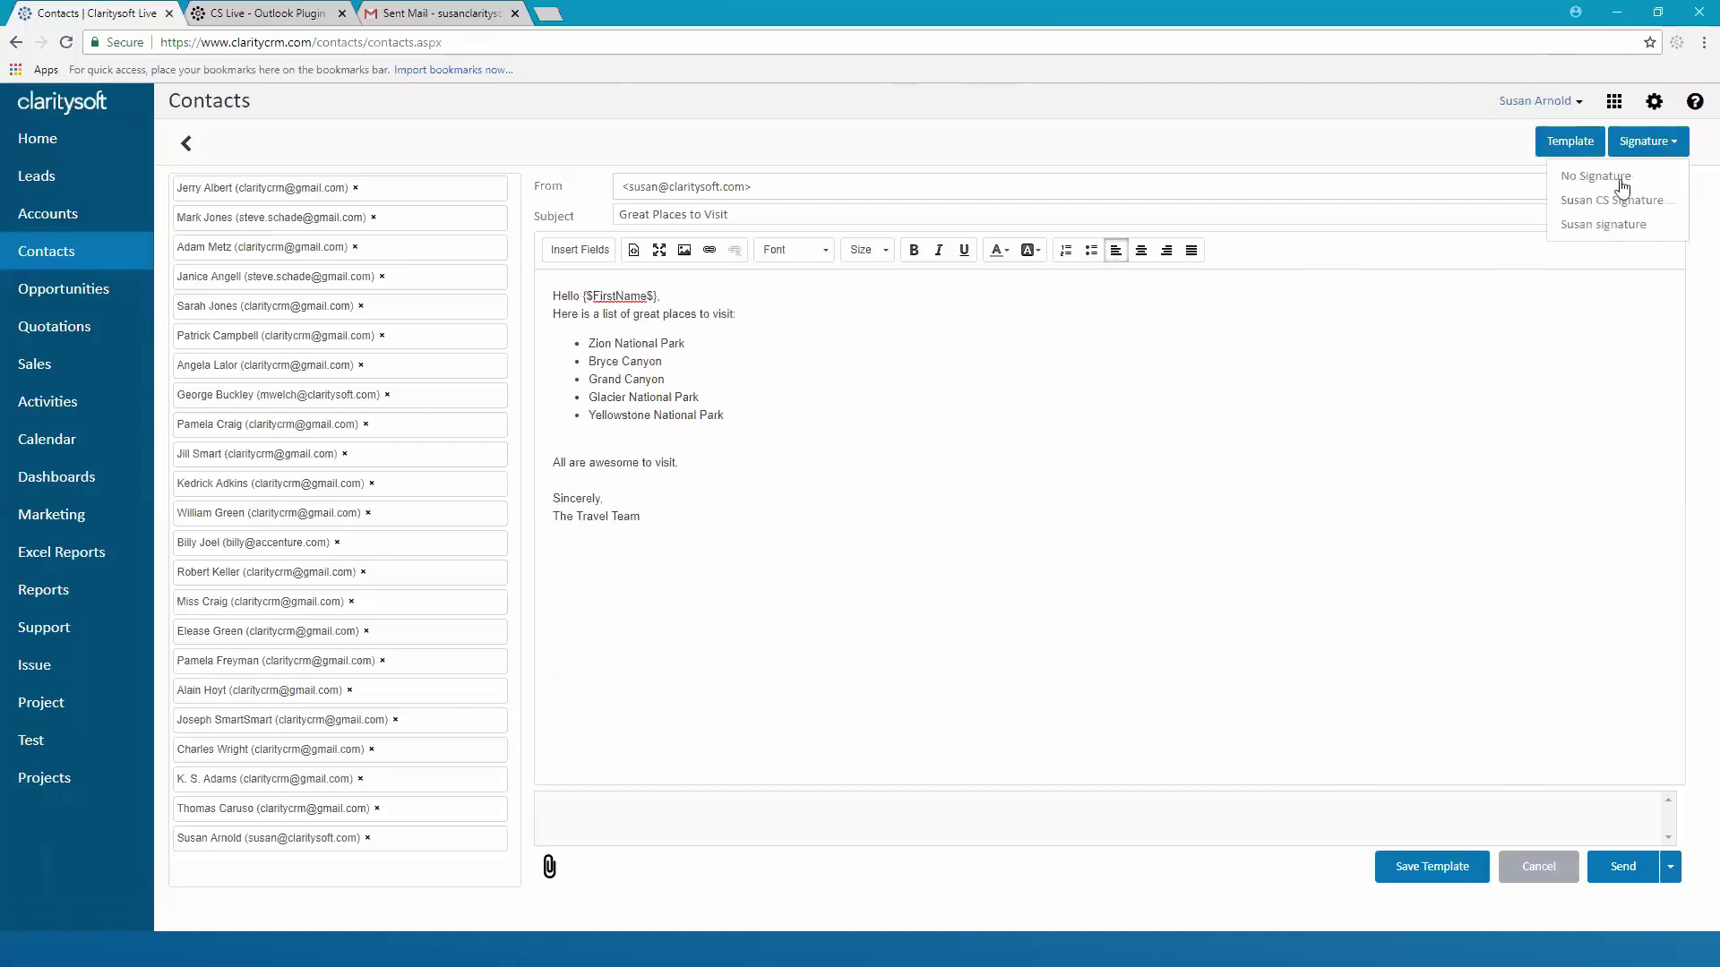
pyautogui.click(1612, 202)
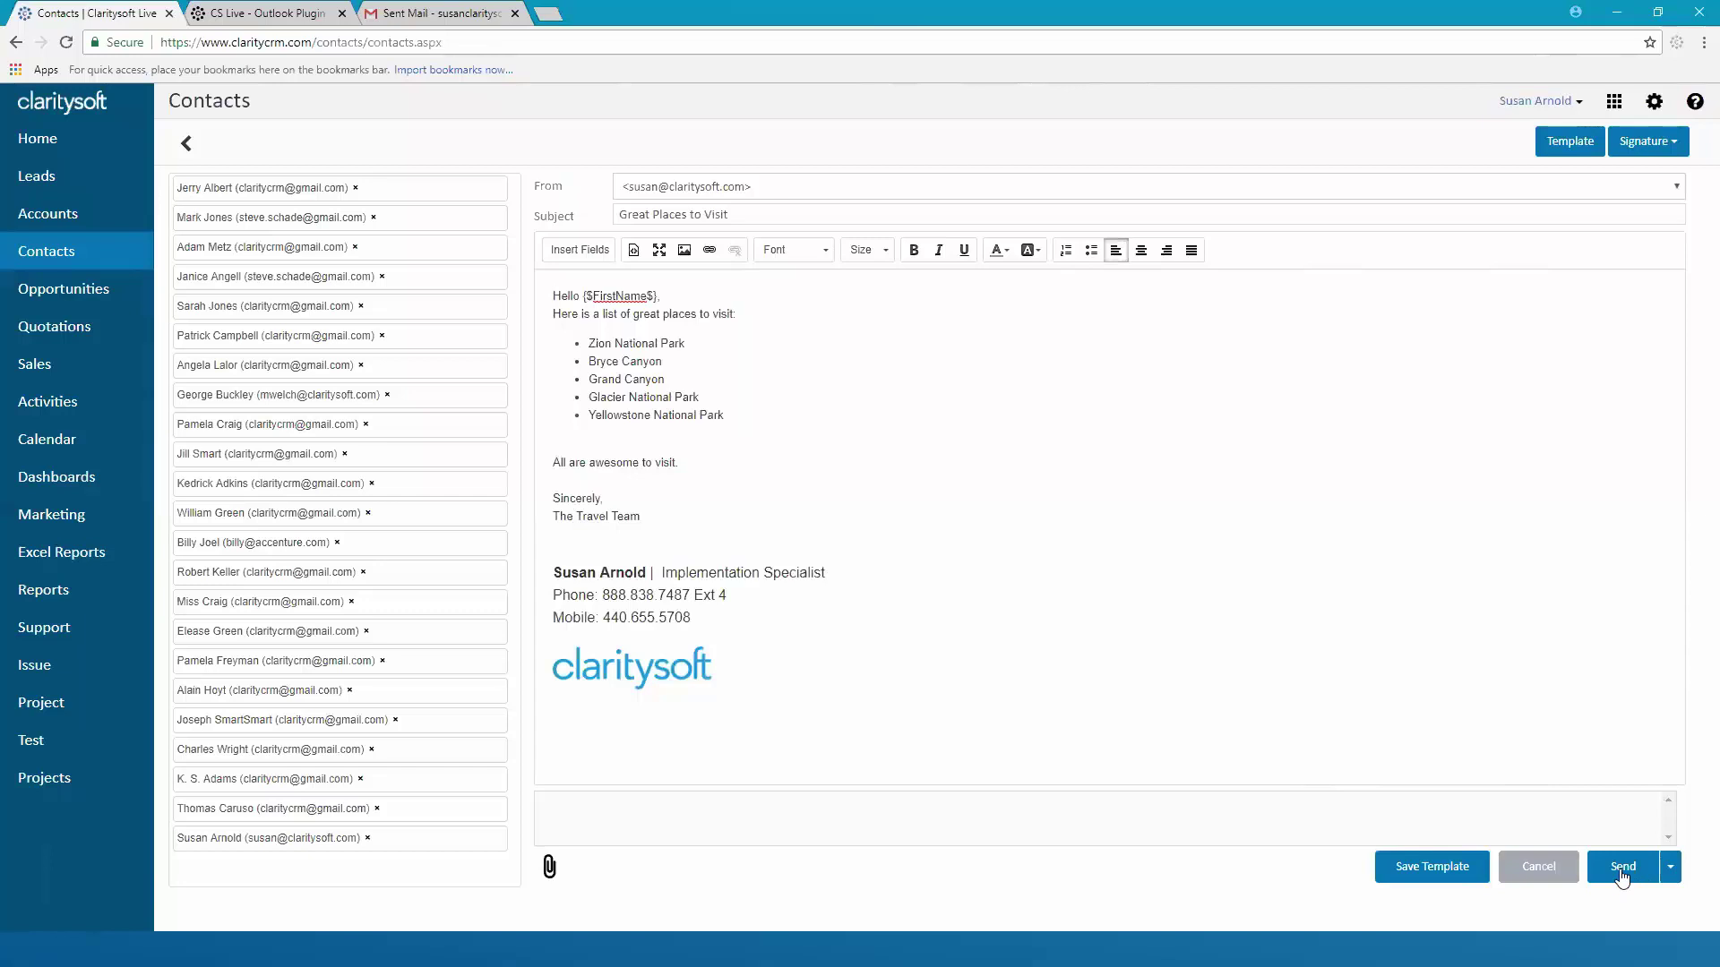
# Close the send-later options without scheduling and cancel the email
pyautogui.click(1672, 869)
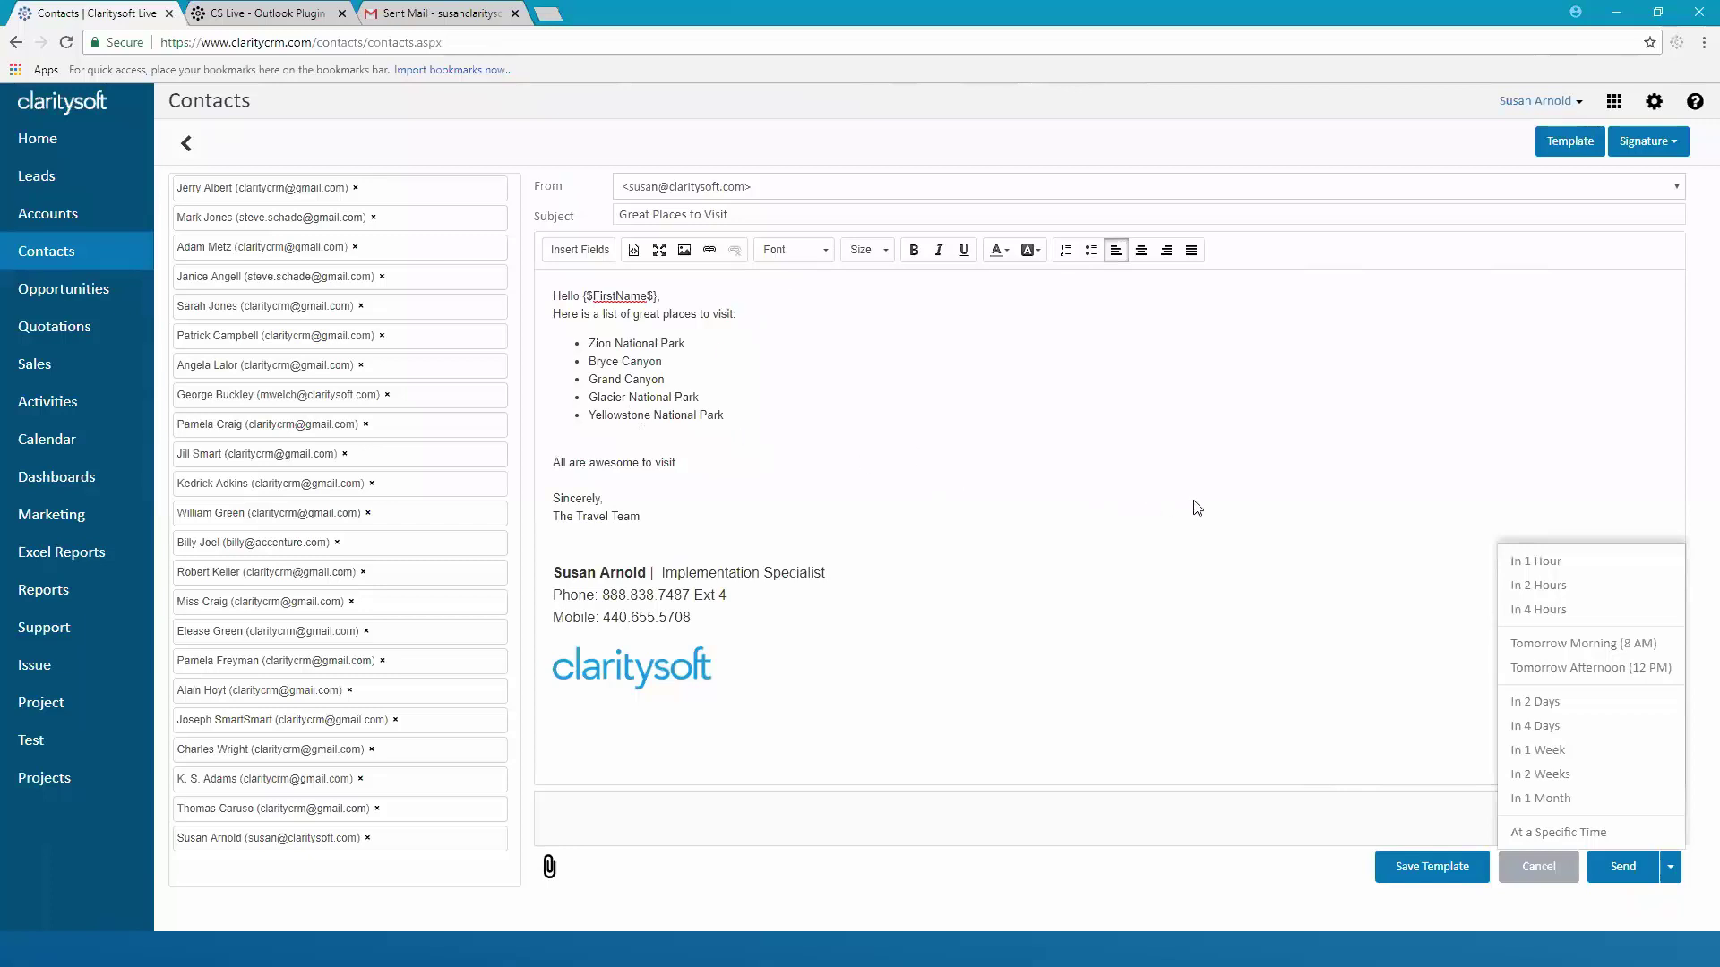
pyautogui.click(1532, 866)
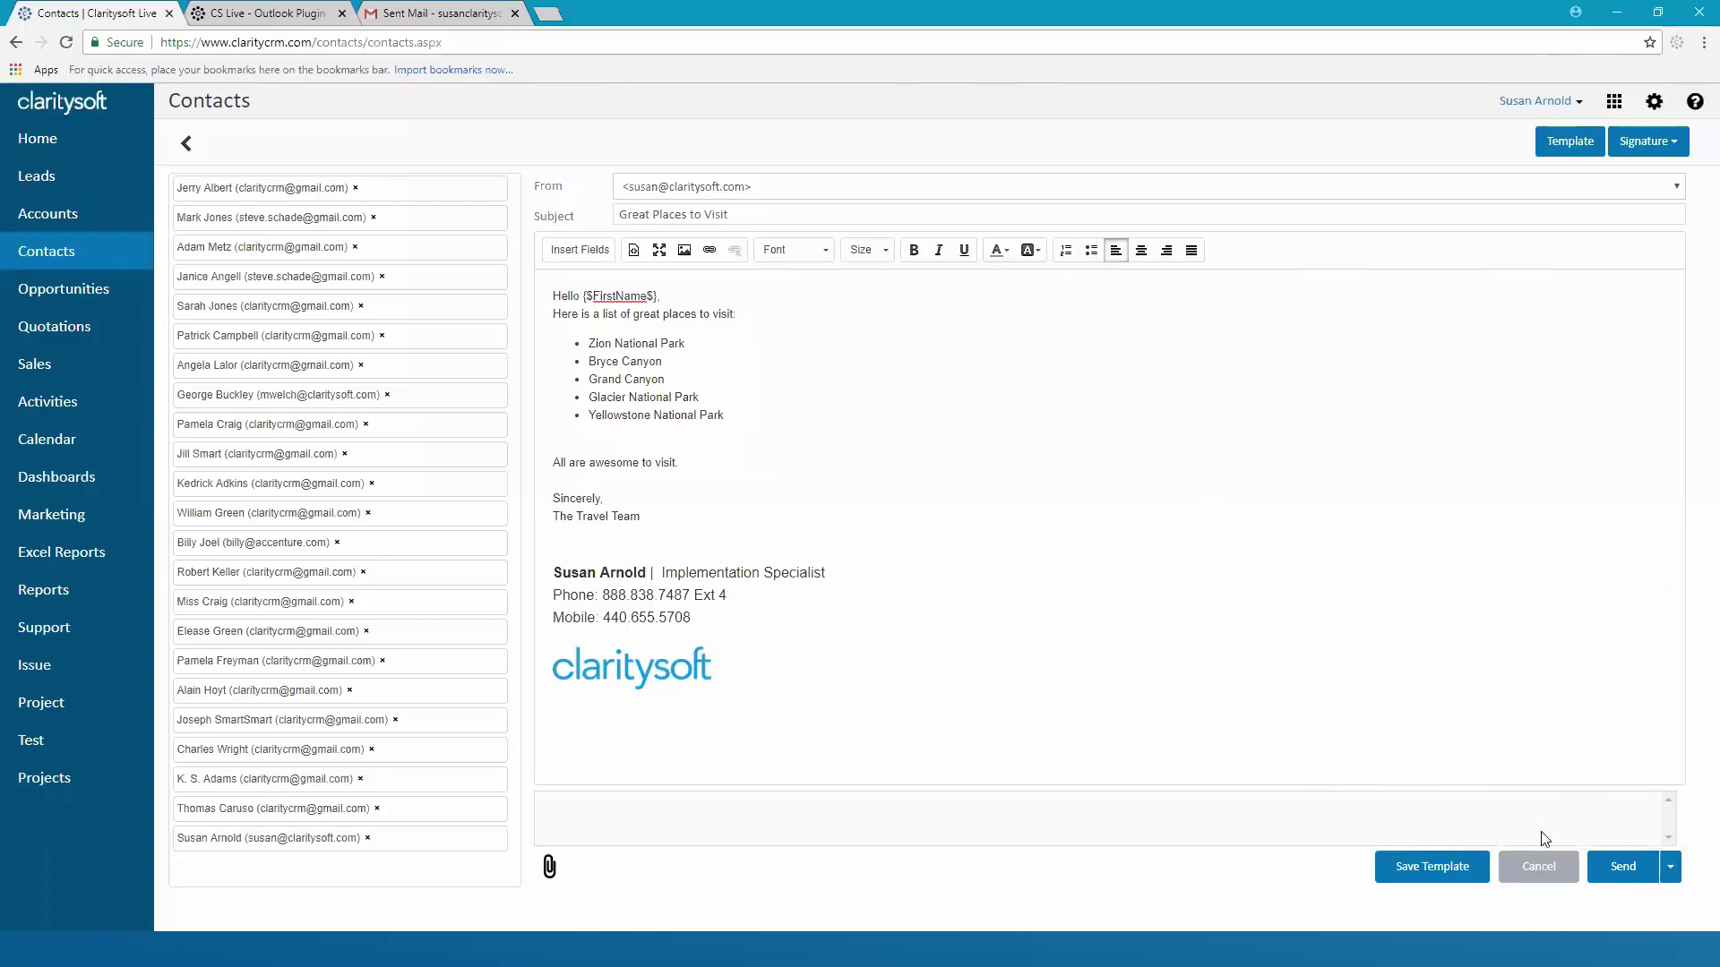
pyautogui.click(1537, 866)
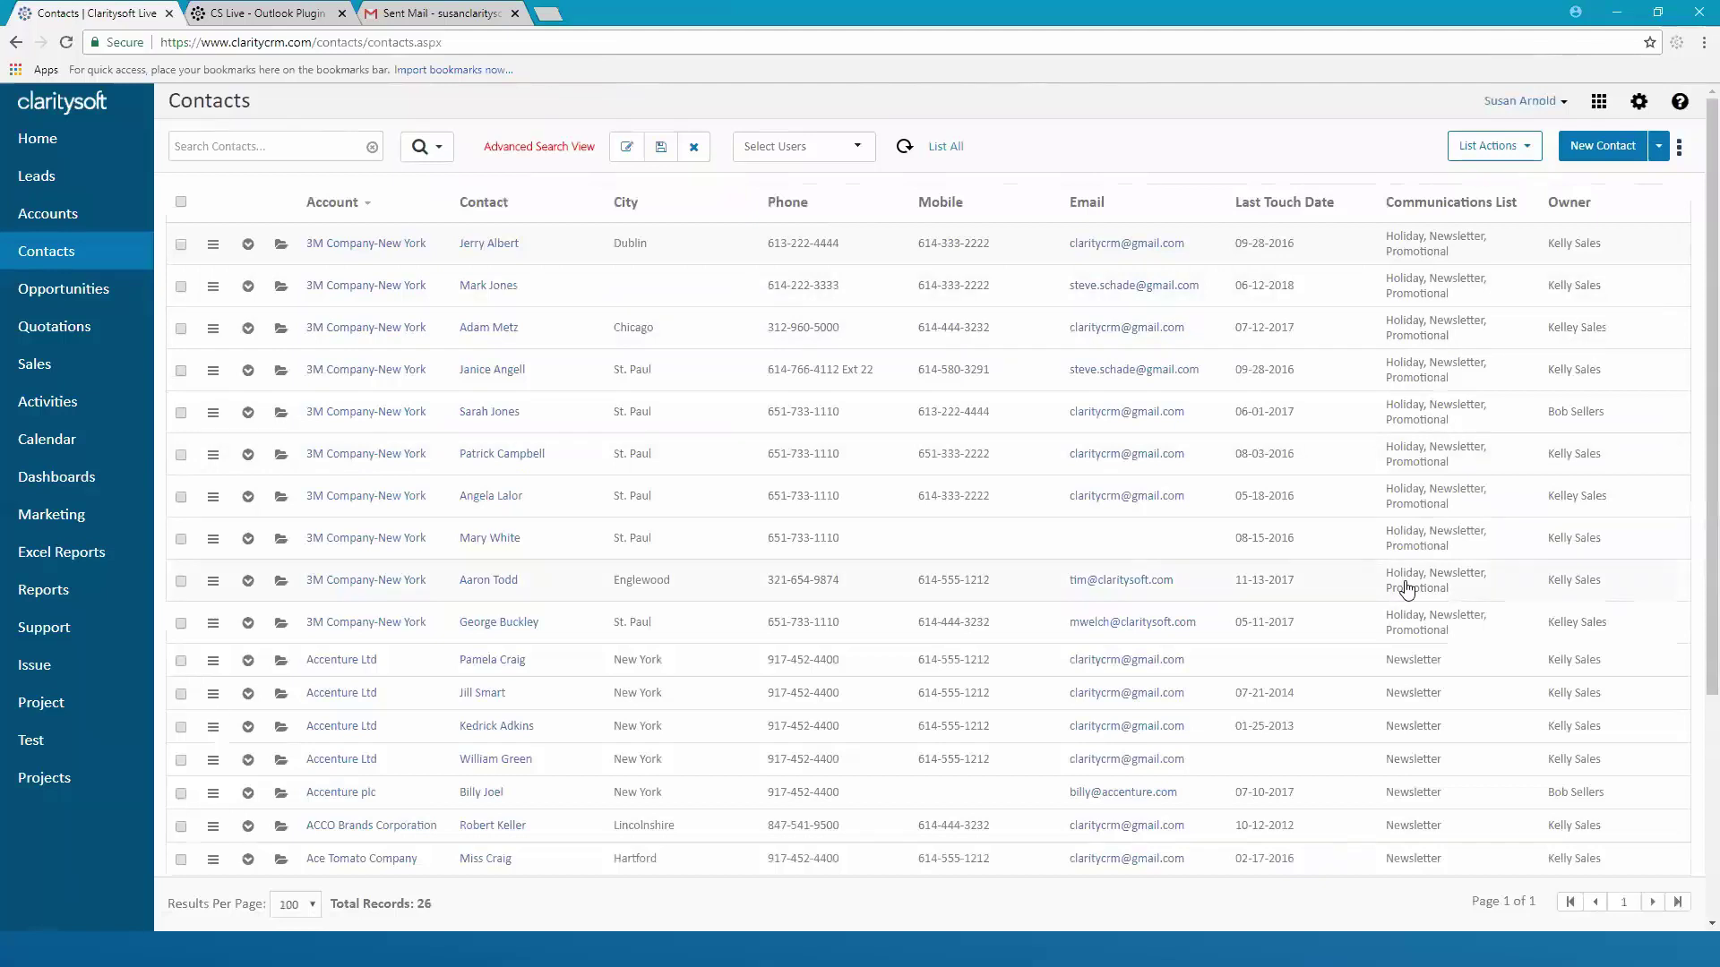
# Start another email to all checked contacts, cancel it, and clear the contact search
pyautogui.click(181, 203)
pyautogui.click(1525, 151)
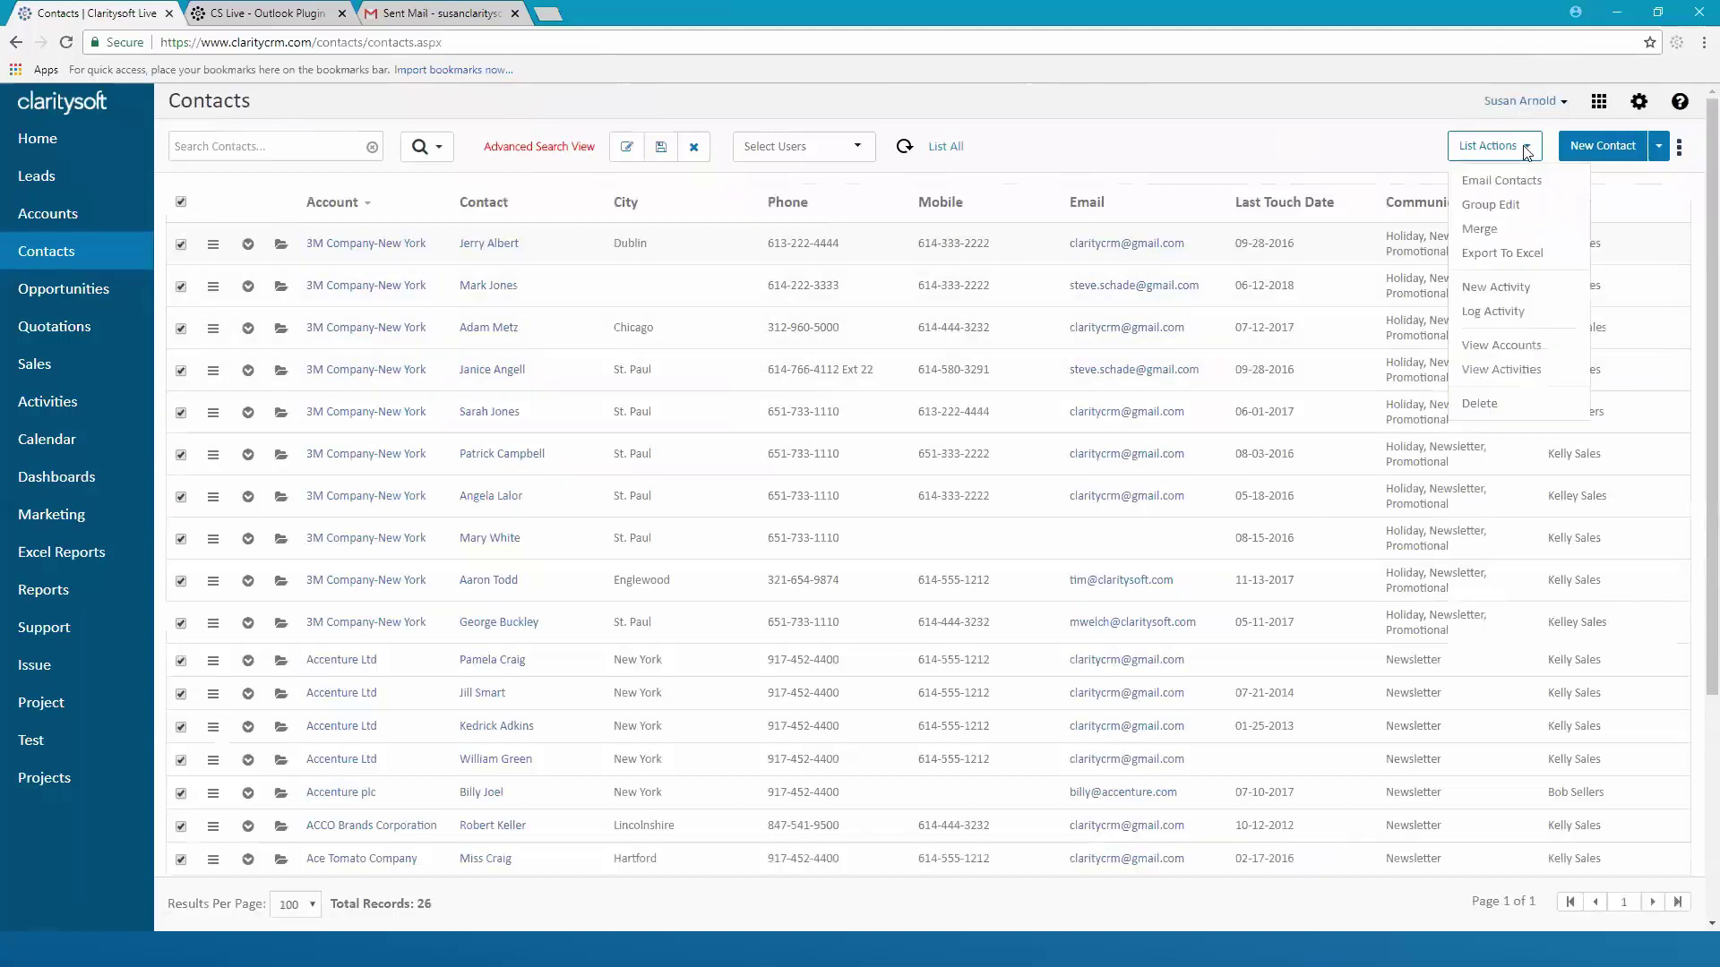
pyautogui.click(1483, 175)
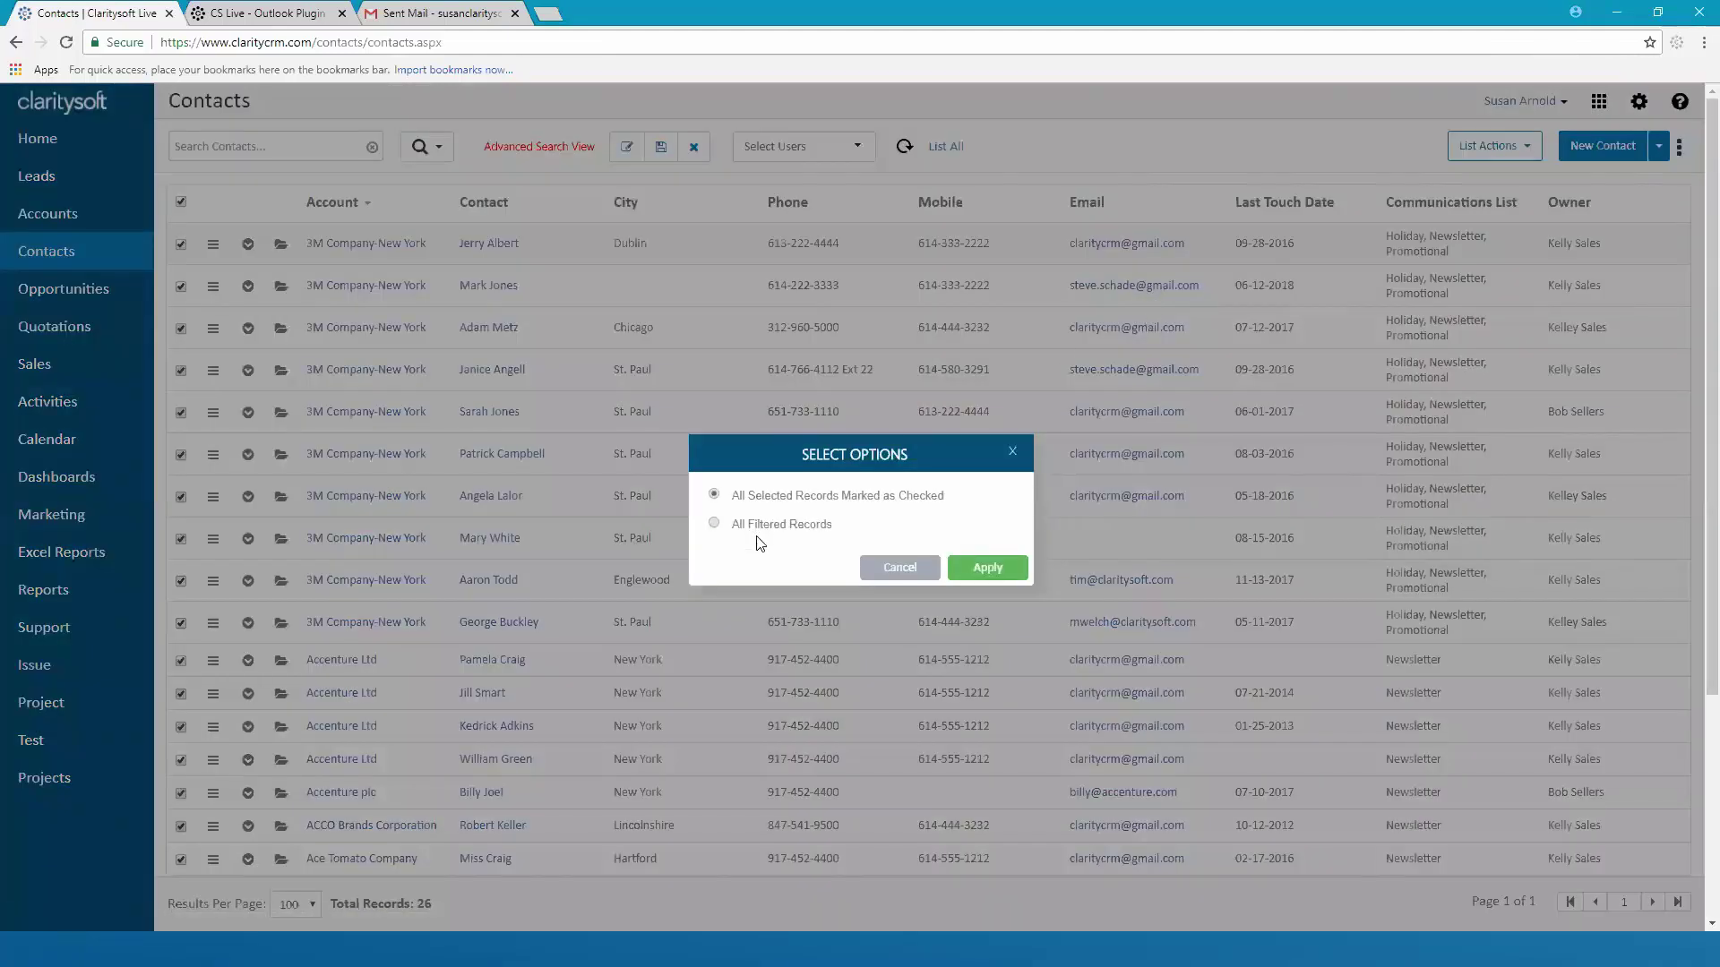
pyautogui.click(1000, 569)
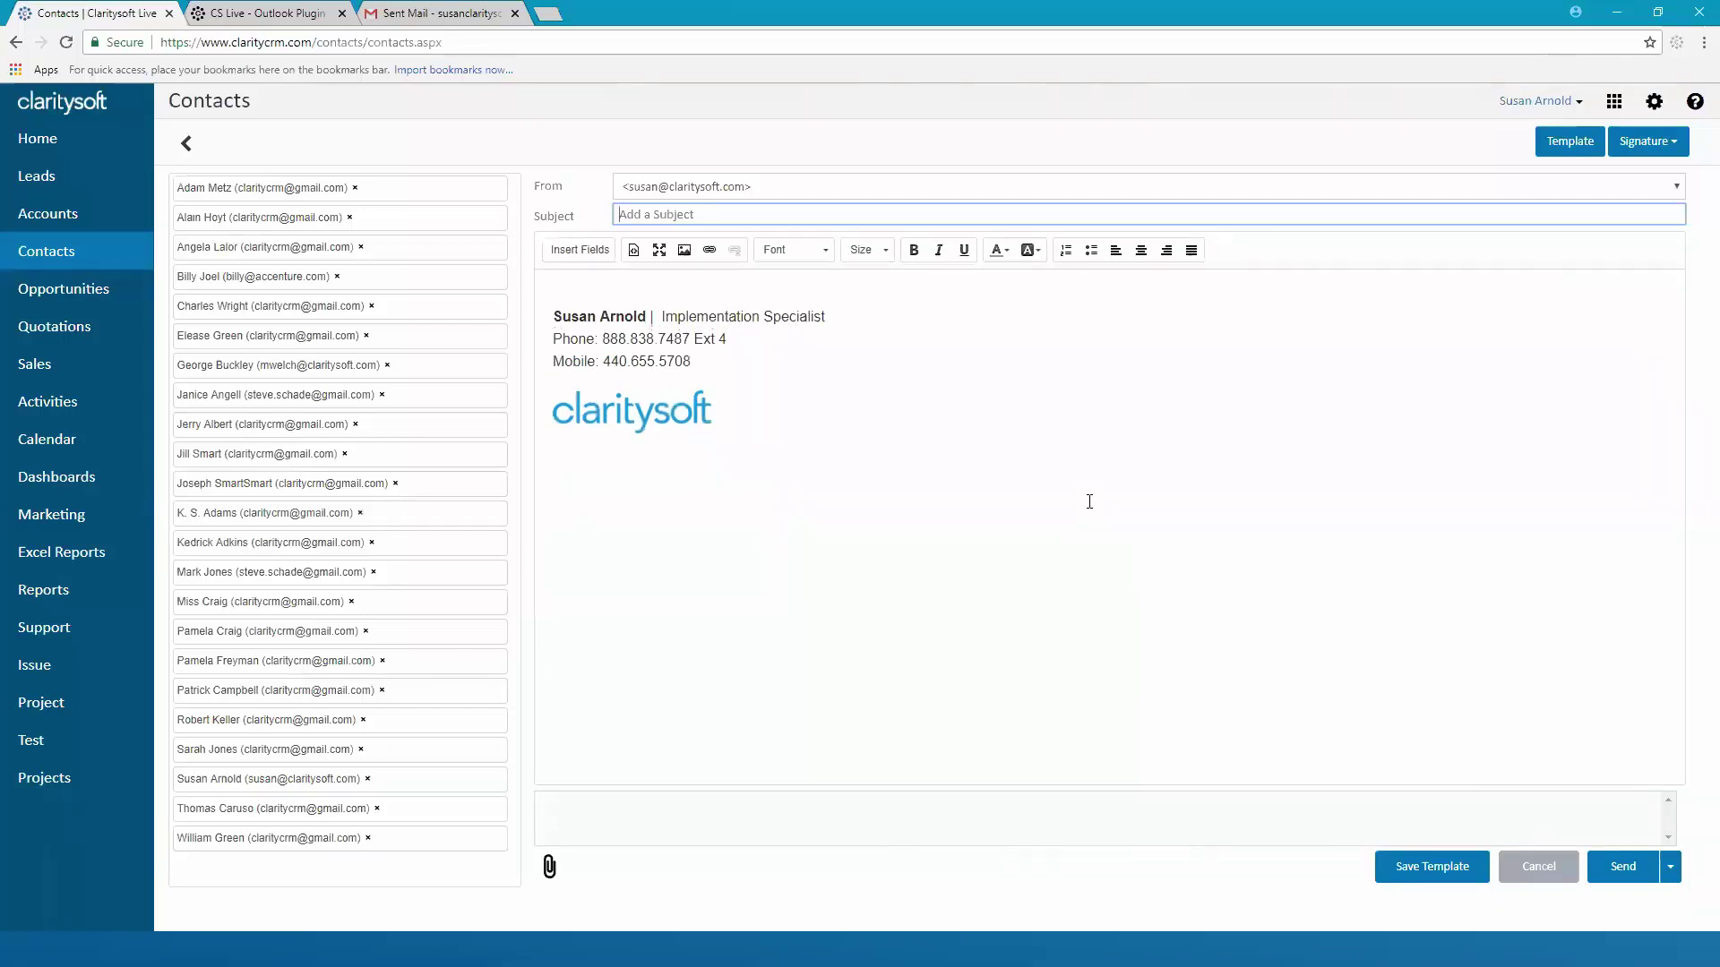
pyautogui.click(1539, 867)
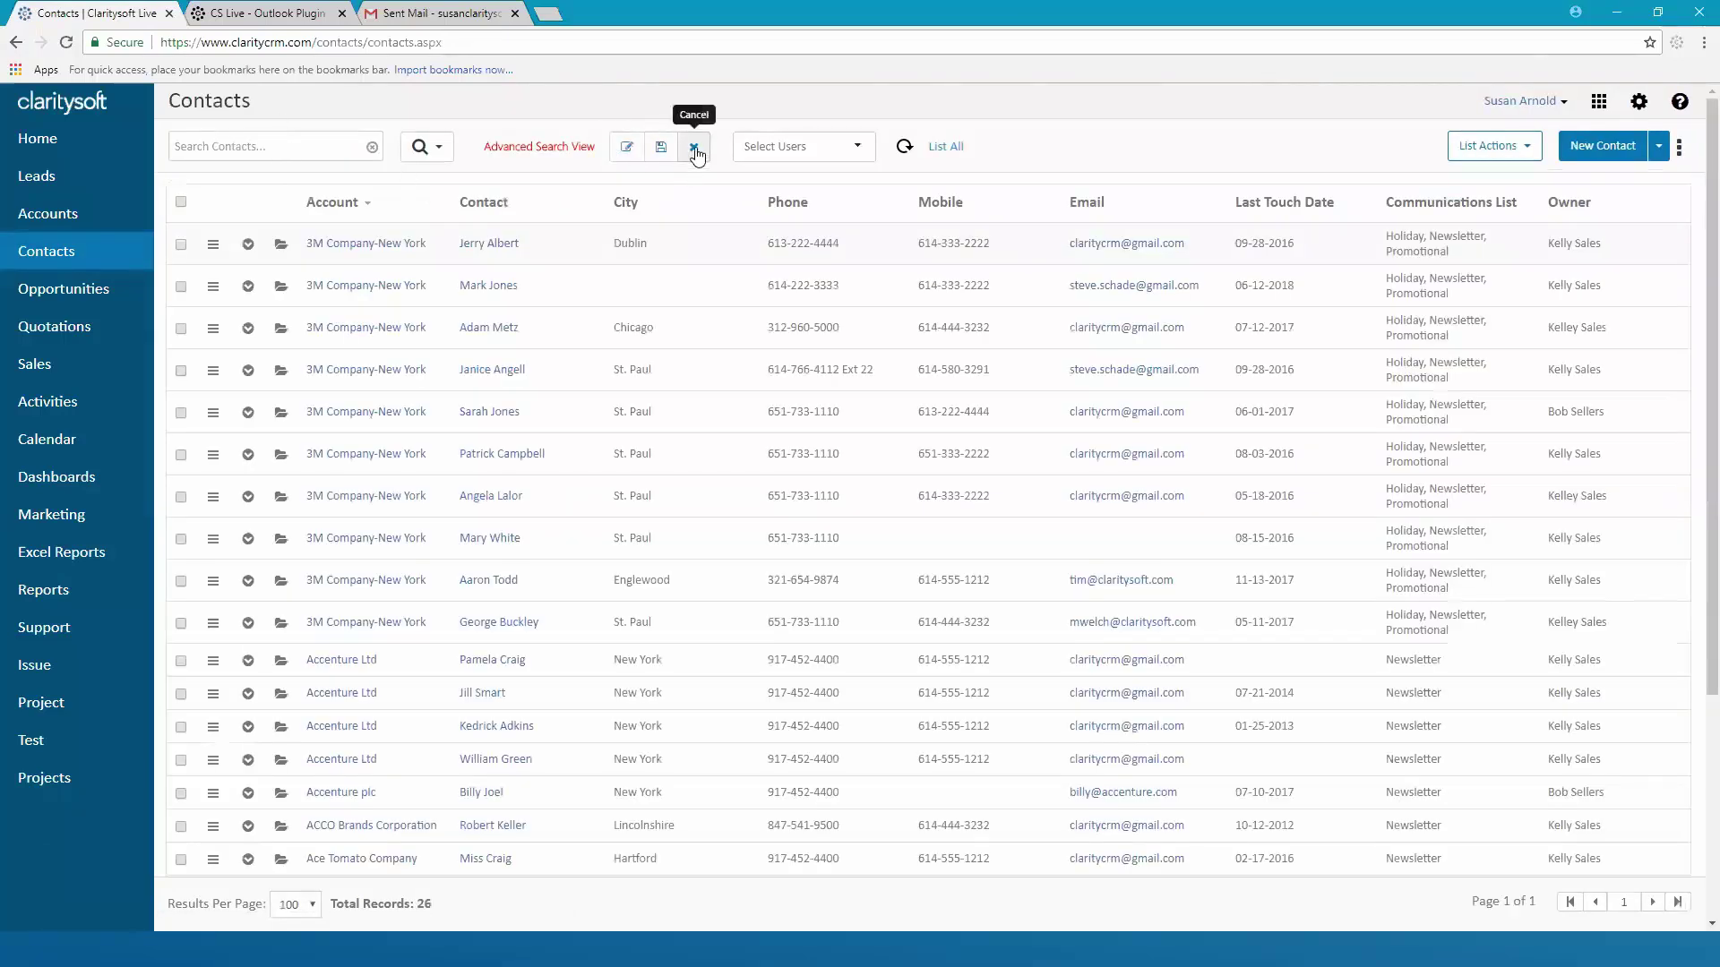
pyautogui.click(694, 151)
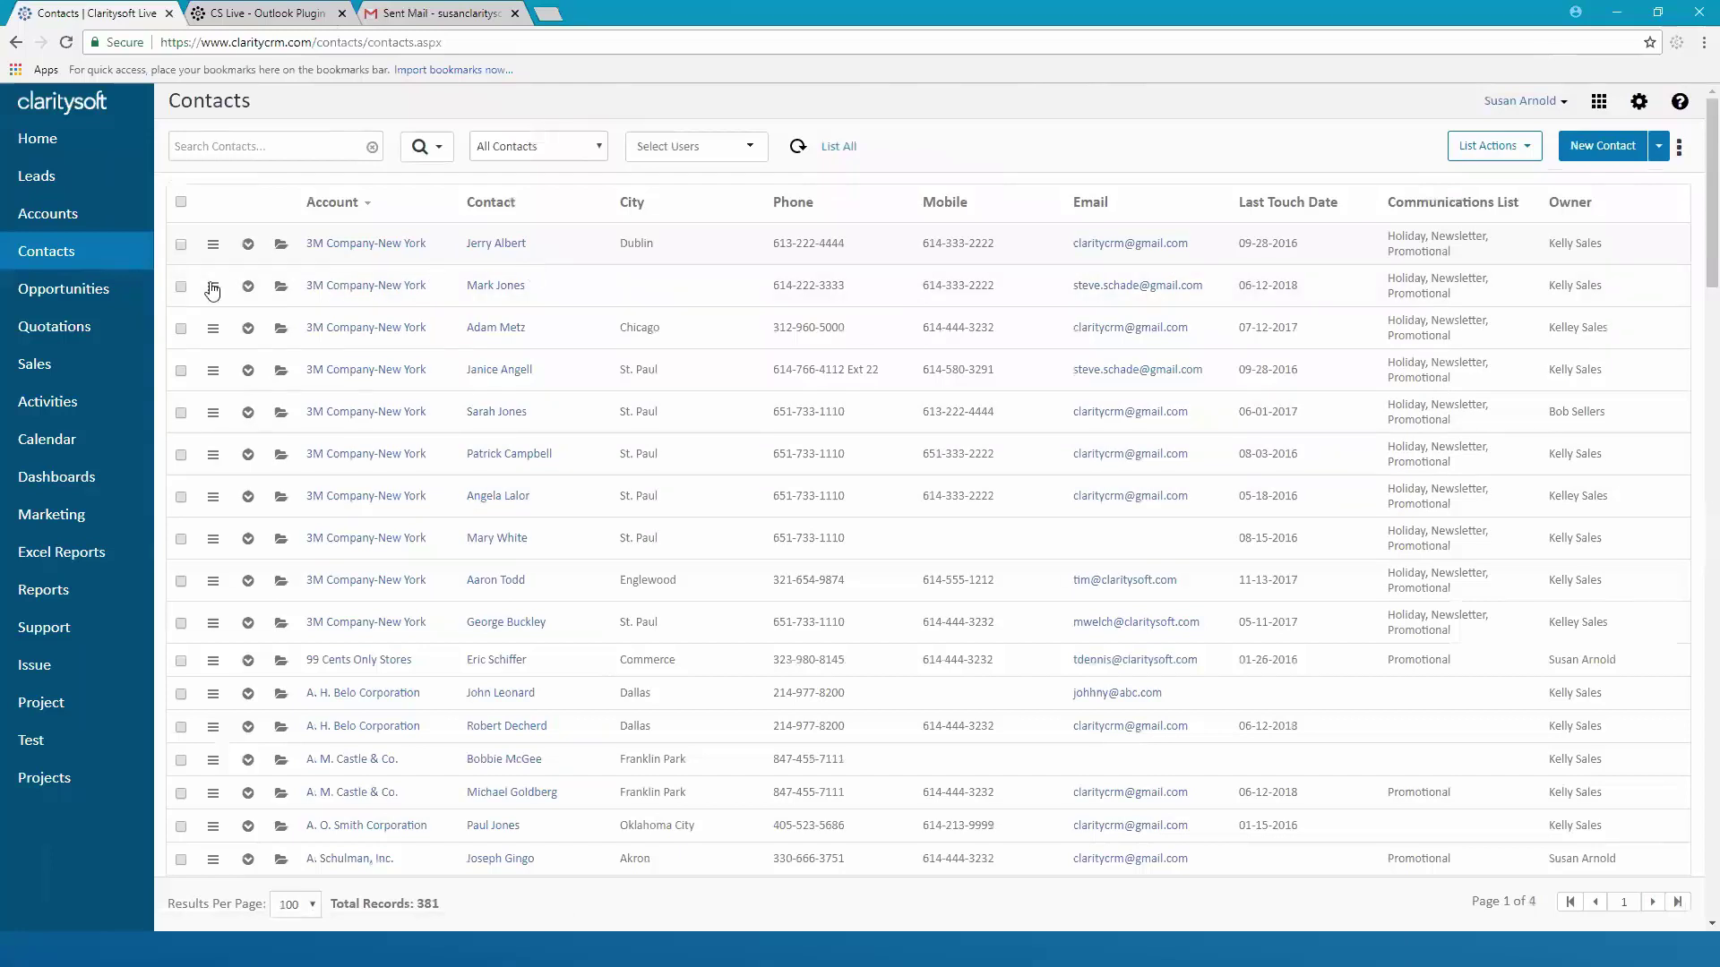
# Segment-search the Accounts list by Type Dealer, leaving 9 accounts
pyautogui.click(51, 219)
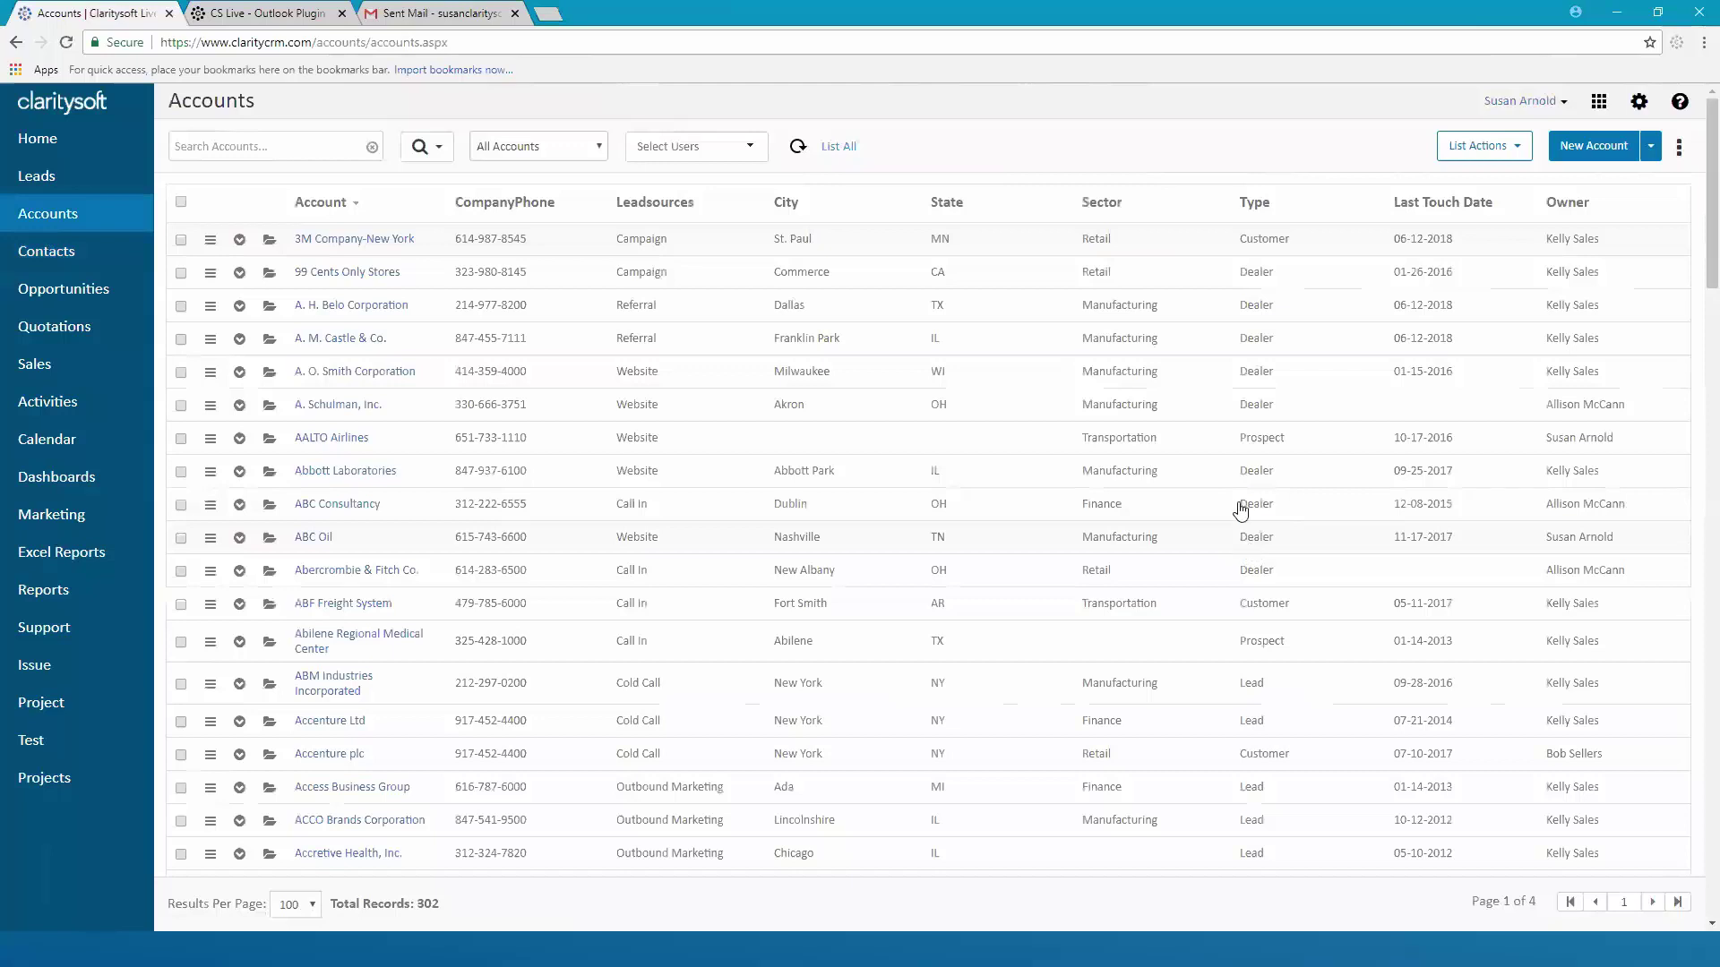
pyautogui.click(441, 150)
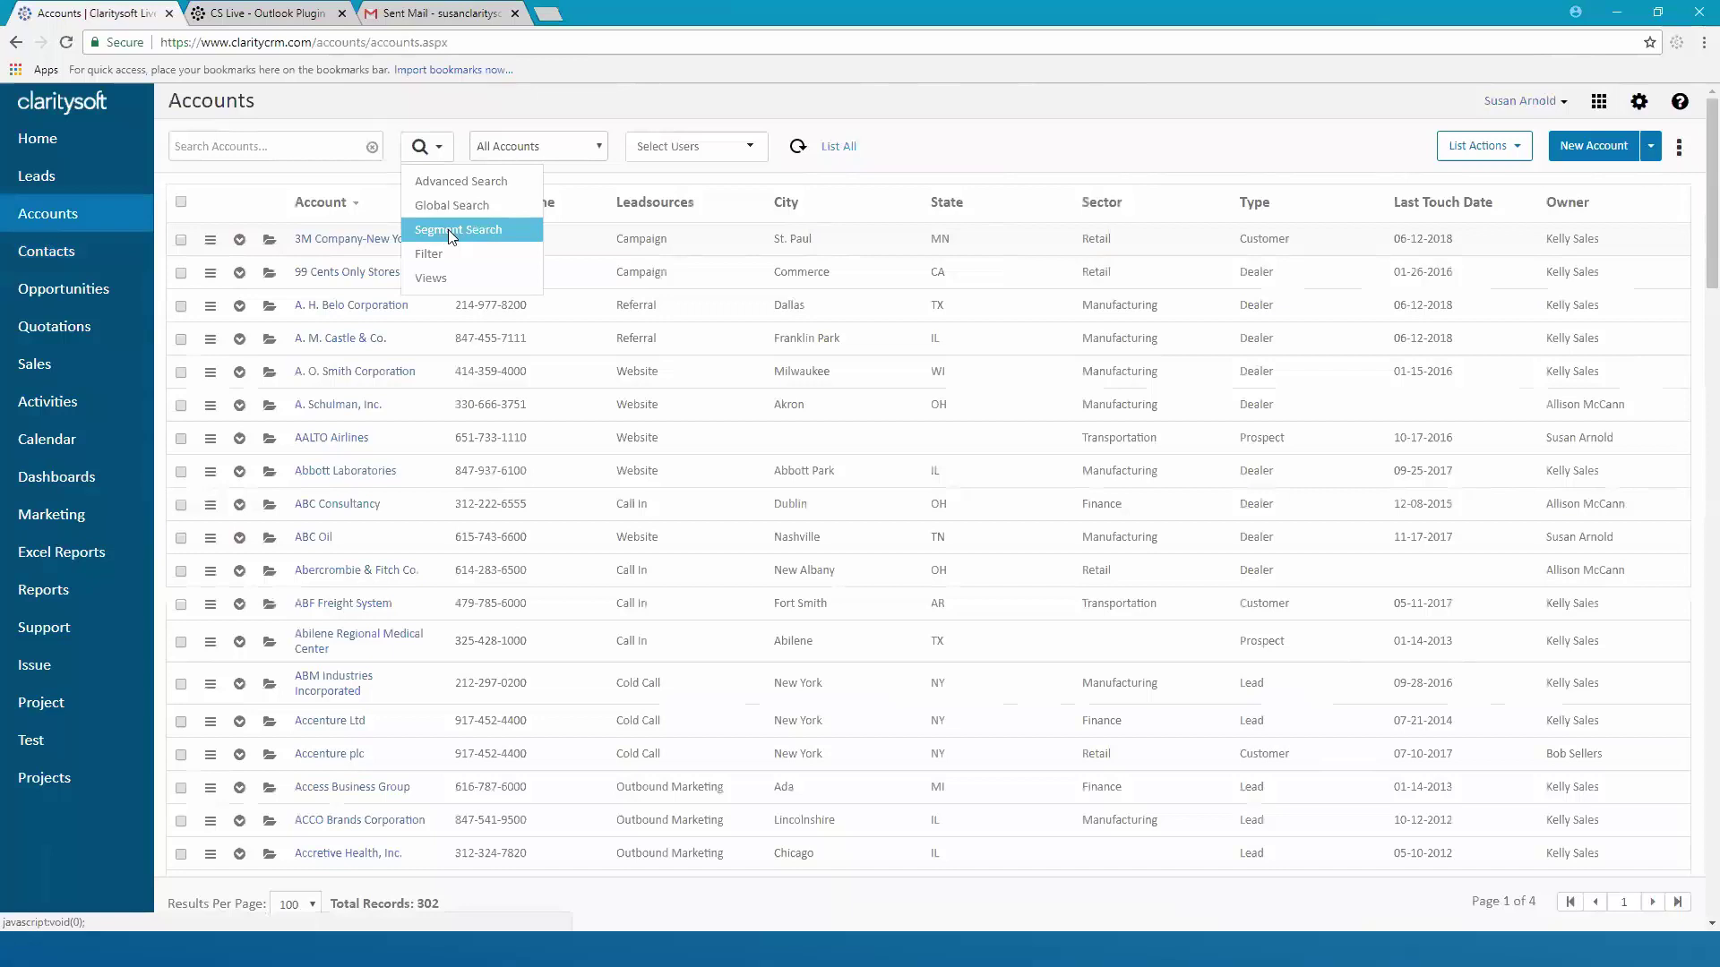
pyautogui.click(447, 230)
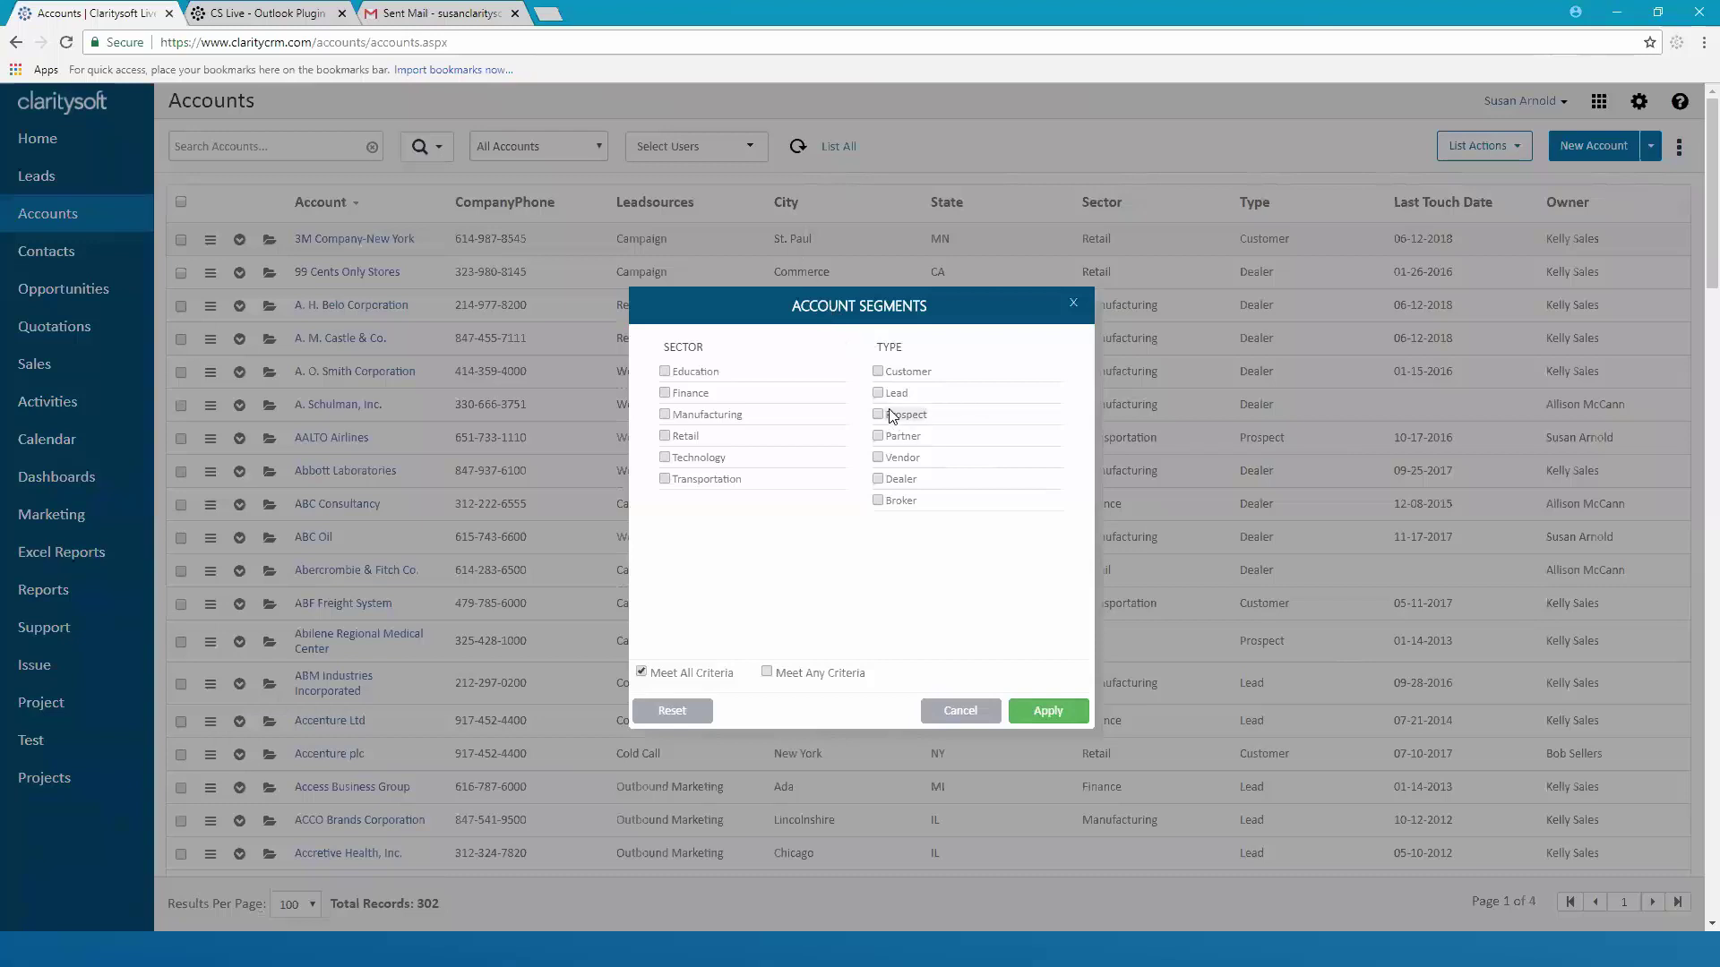
pyautogui.click(878, 480)
pyautogui.click(1056, 712)
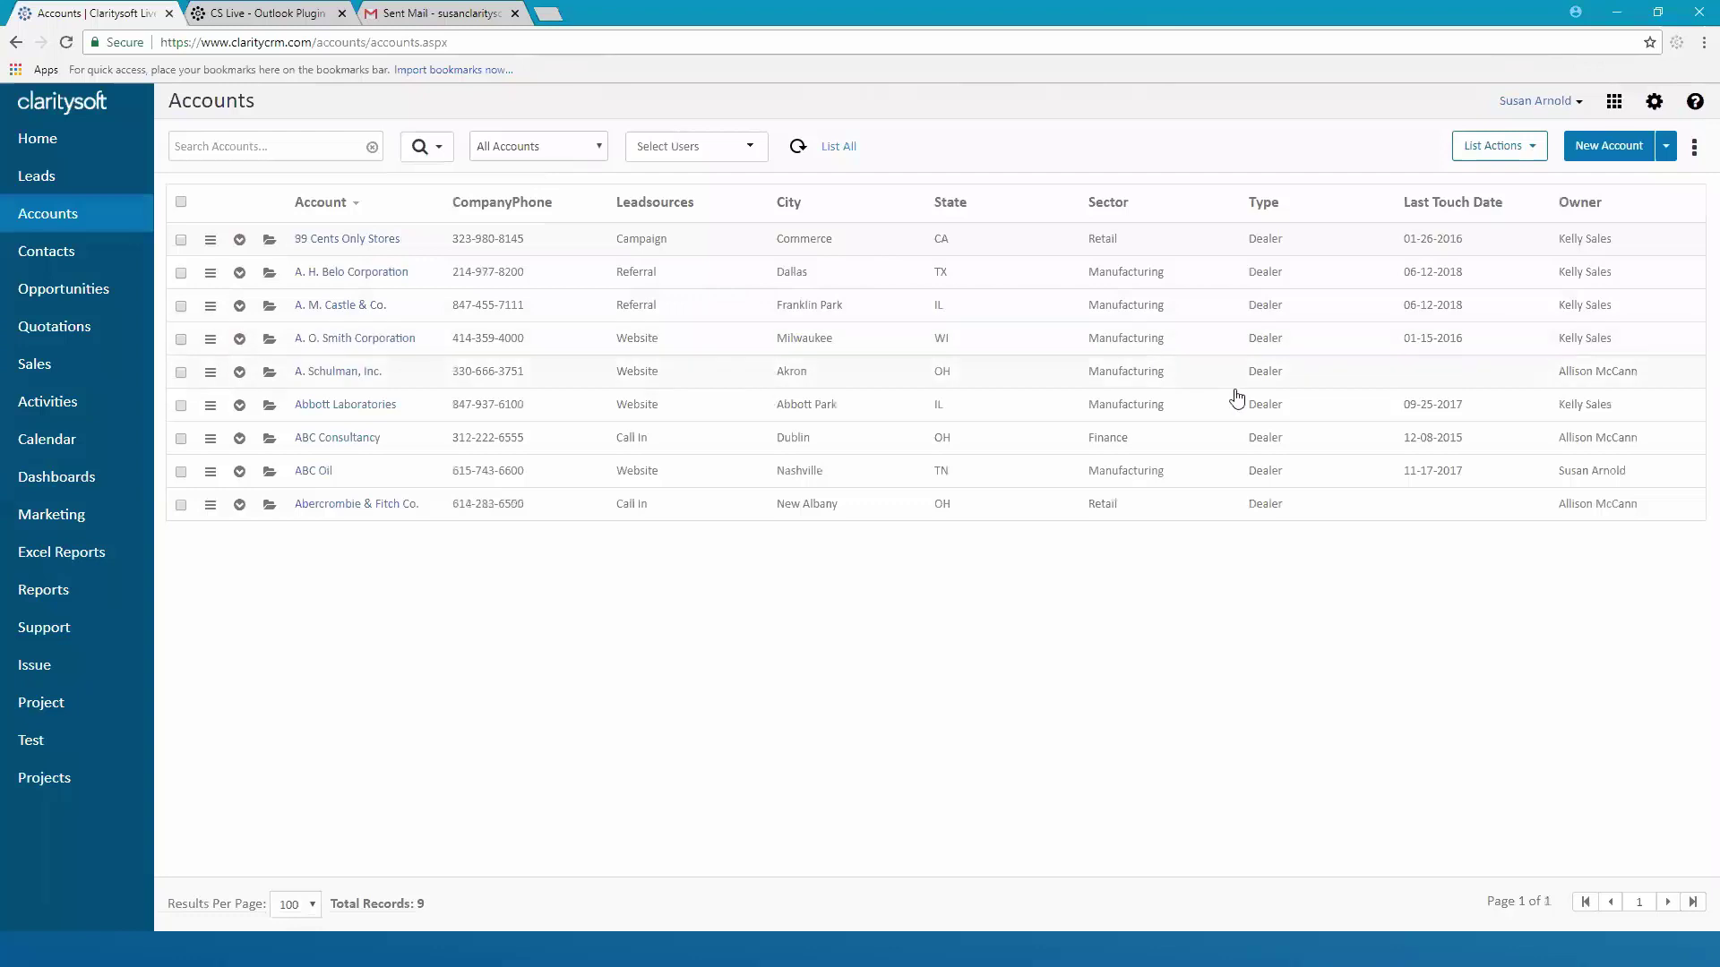
# Select all nine Dealer accounts and view their 19 contacts through List Actions
pyautogui.click(182, 203)
pyautogui.click(1537, 155)
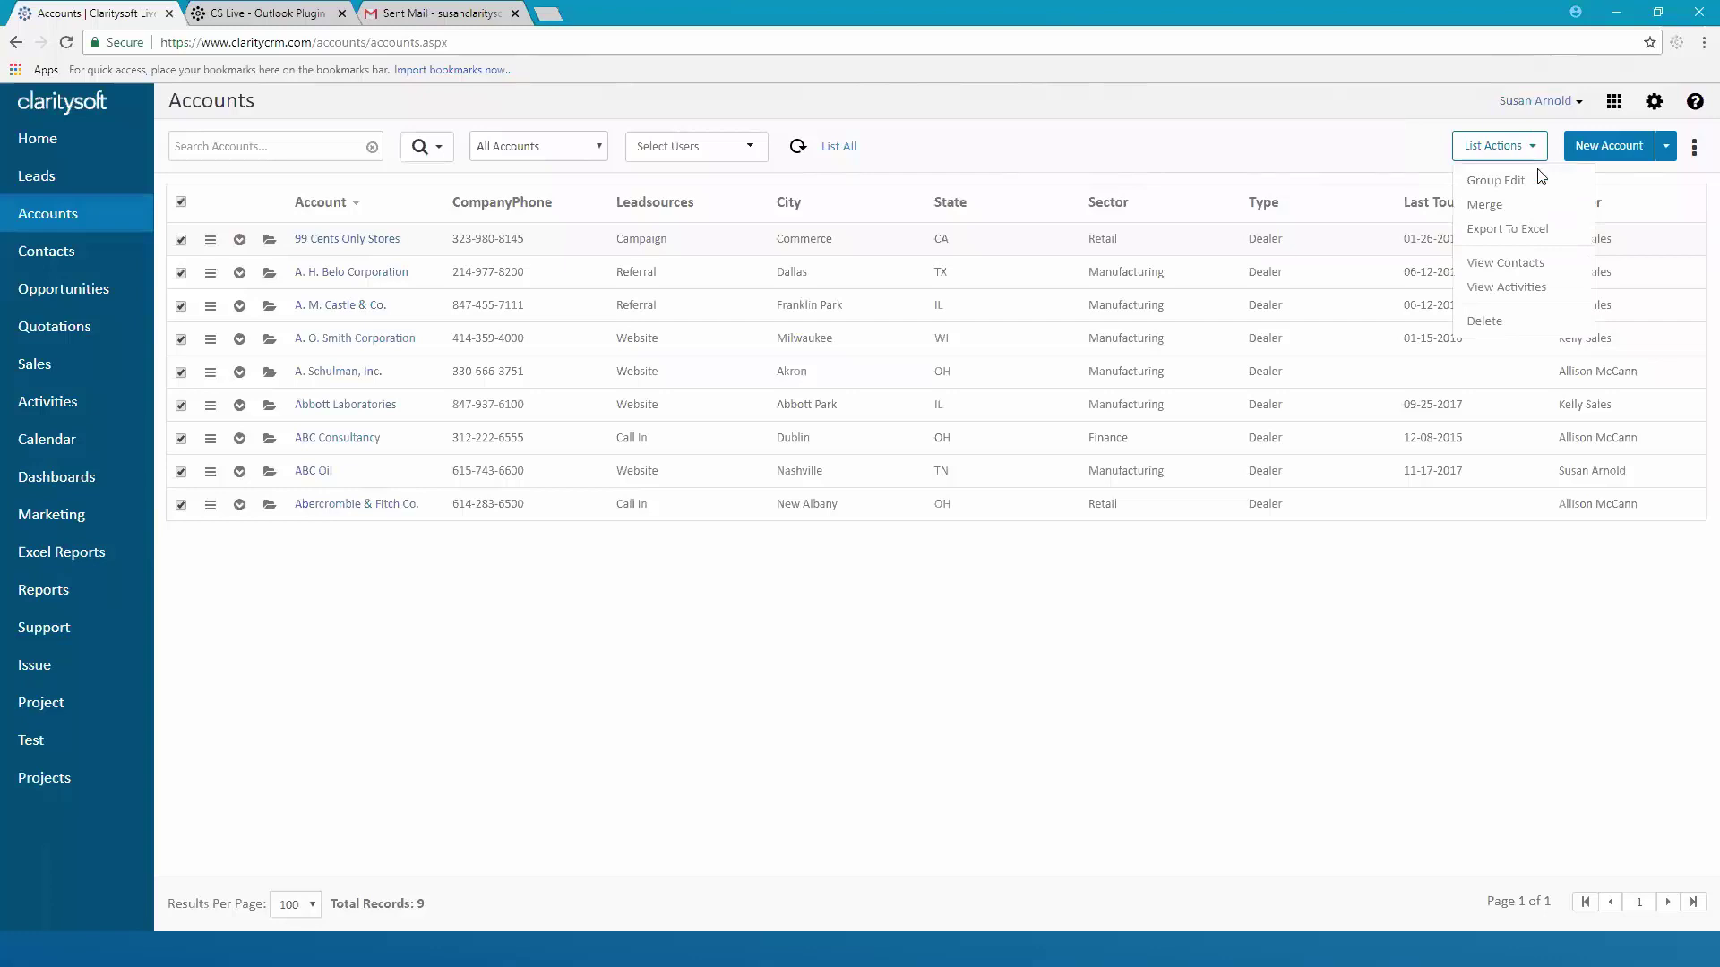
pyautogui.click(1509, 263)
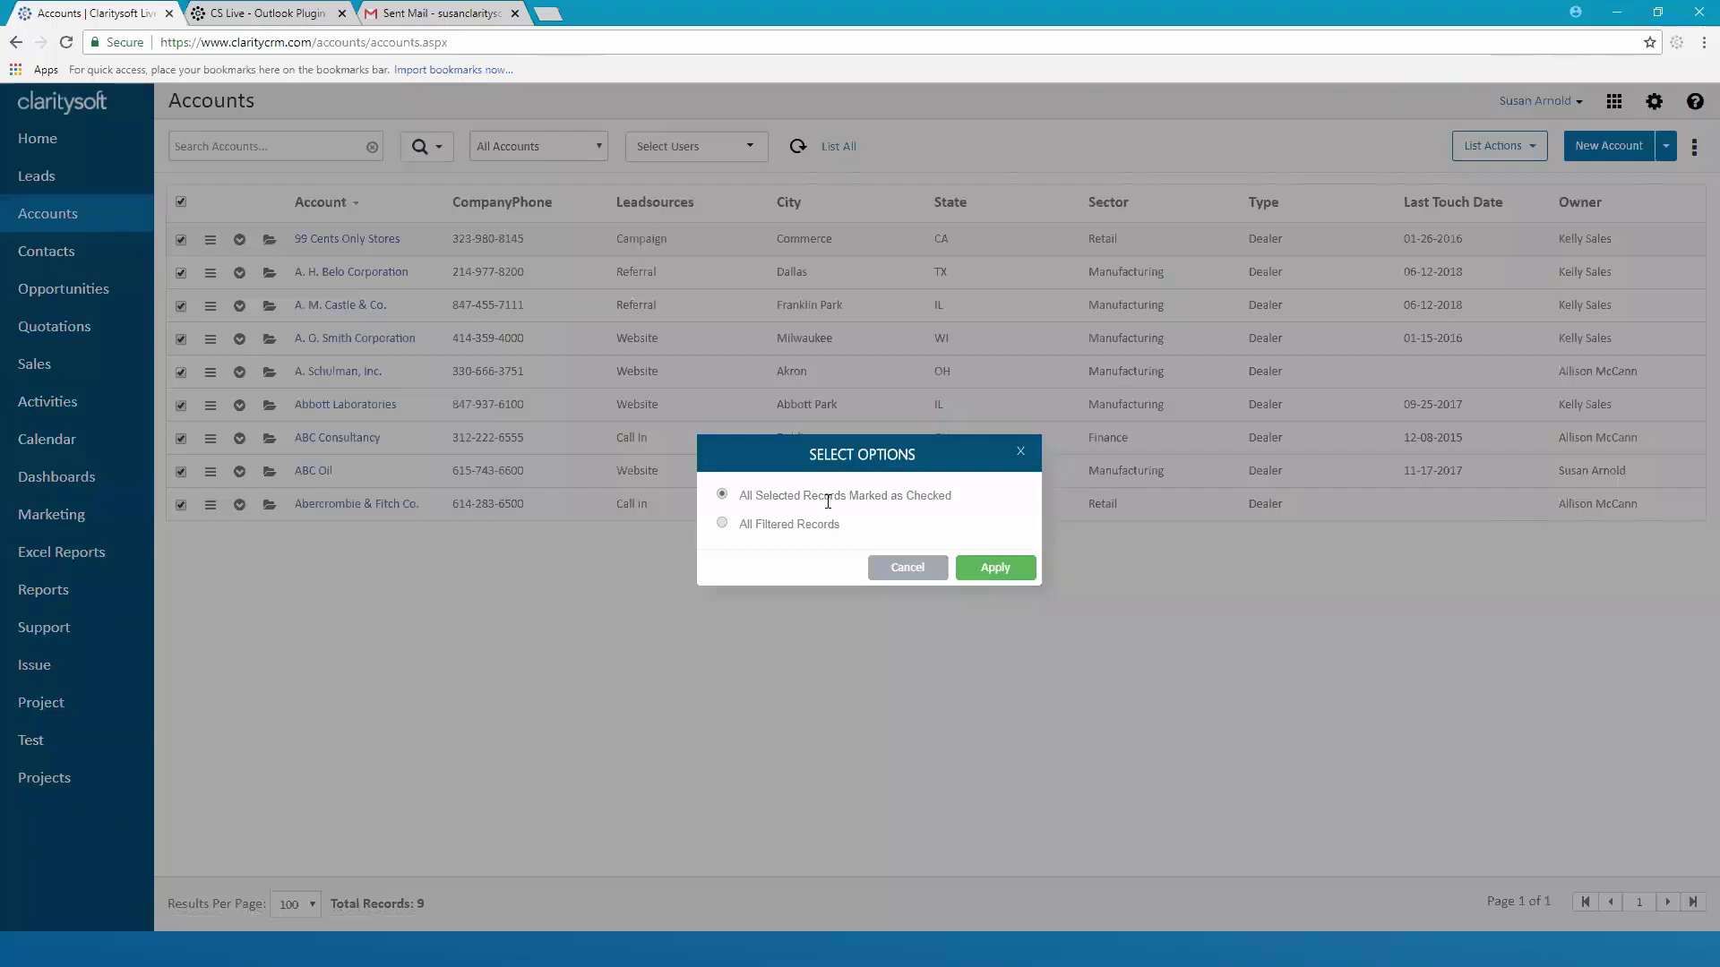
pyautogui.click(987, 567)
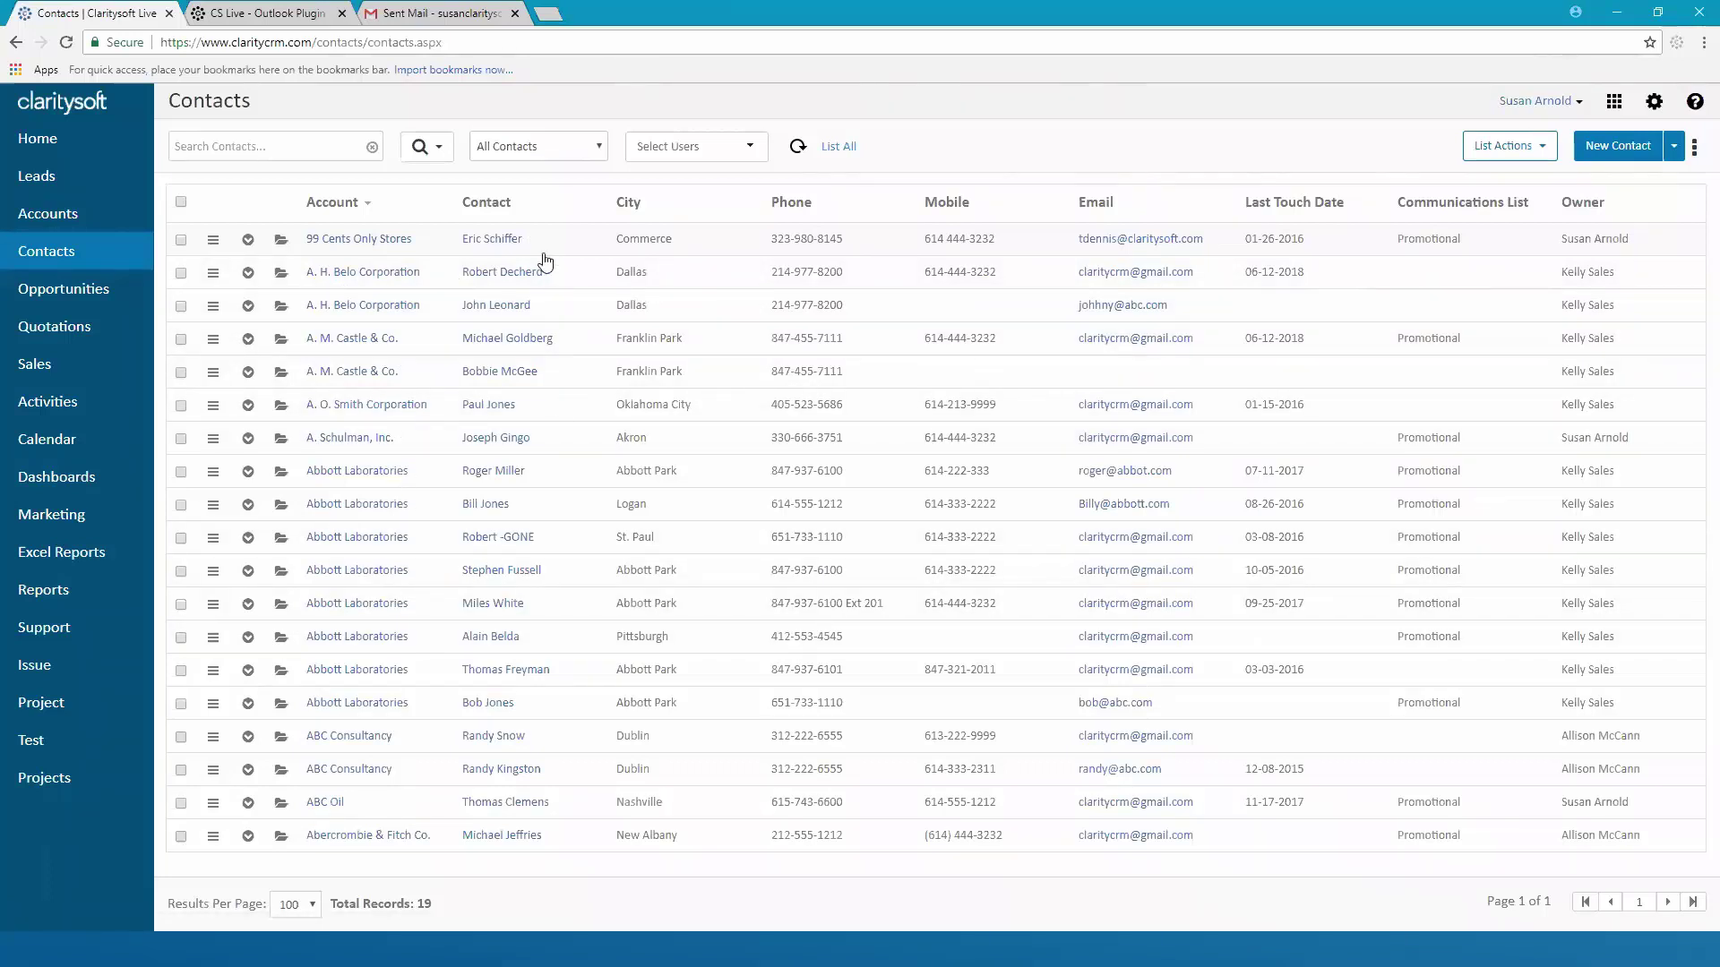
pyautogui.click(181, 202)
pyautogui.click(1536, 148)
pyautogui.click(1512, 179)
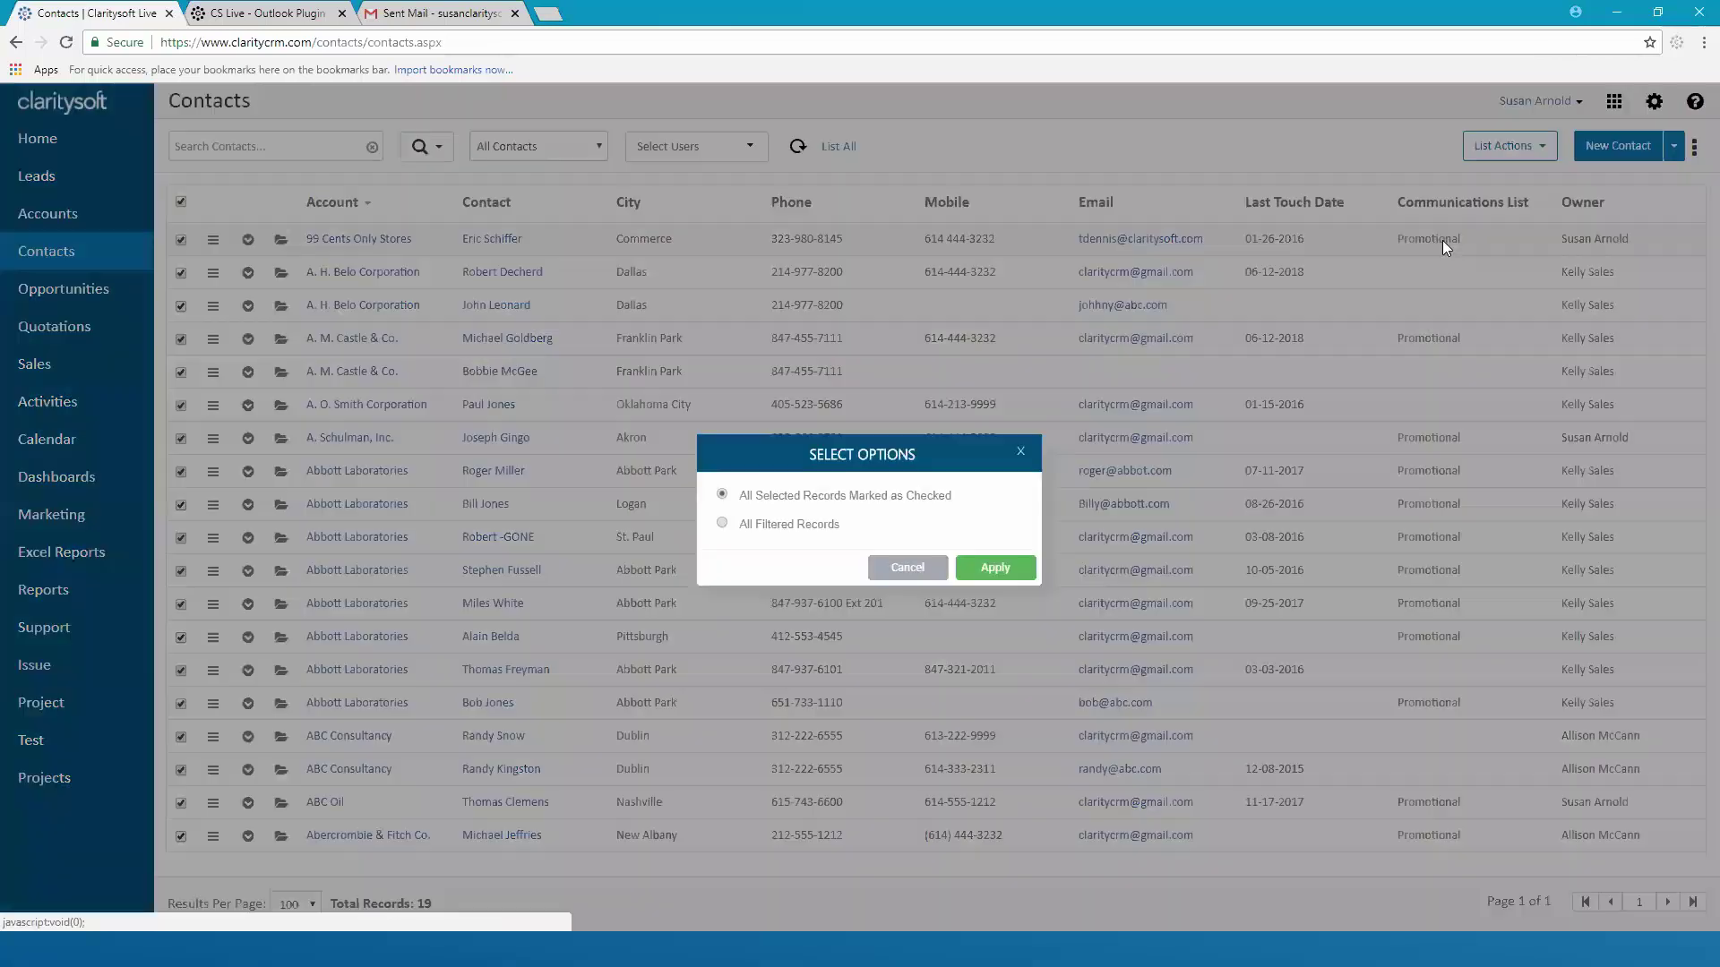
pyautogui.click(997, 570)
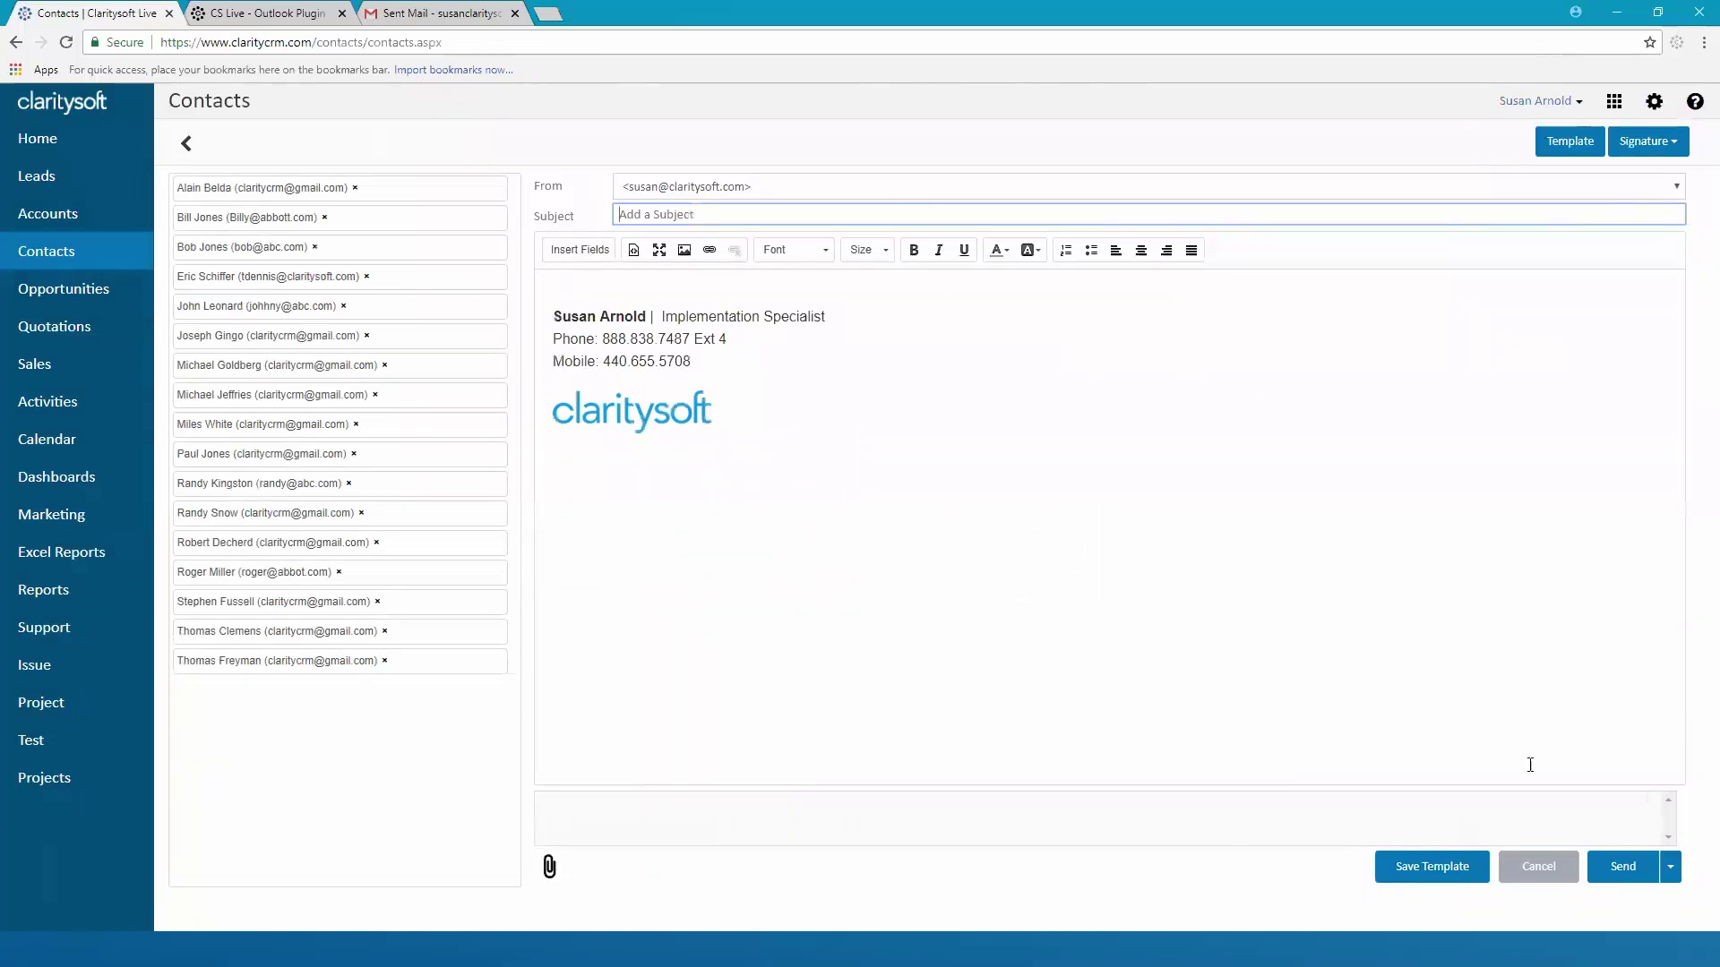
pyautogui.click(1539, 873)
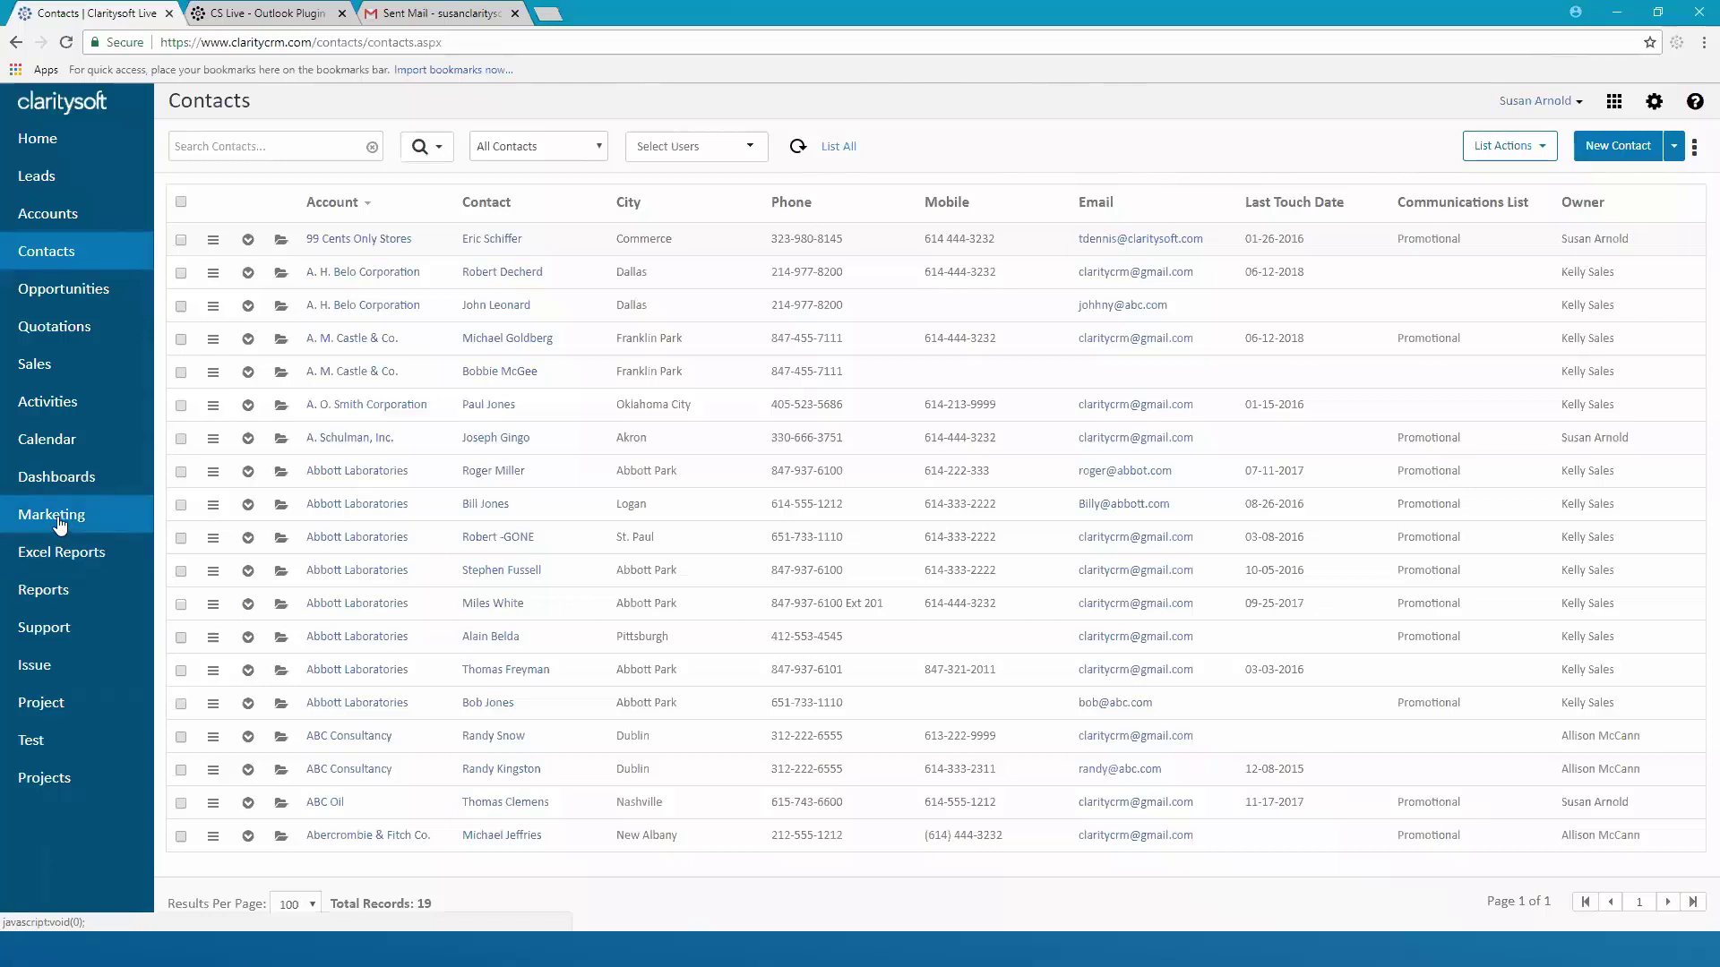
# Open Marketing's Email Tracking list filtered to emails sent This Month
pyautogui.click(57, 517)
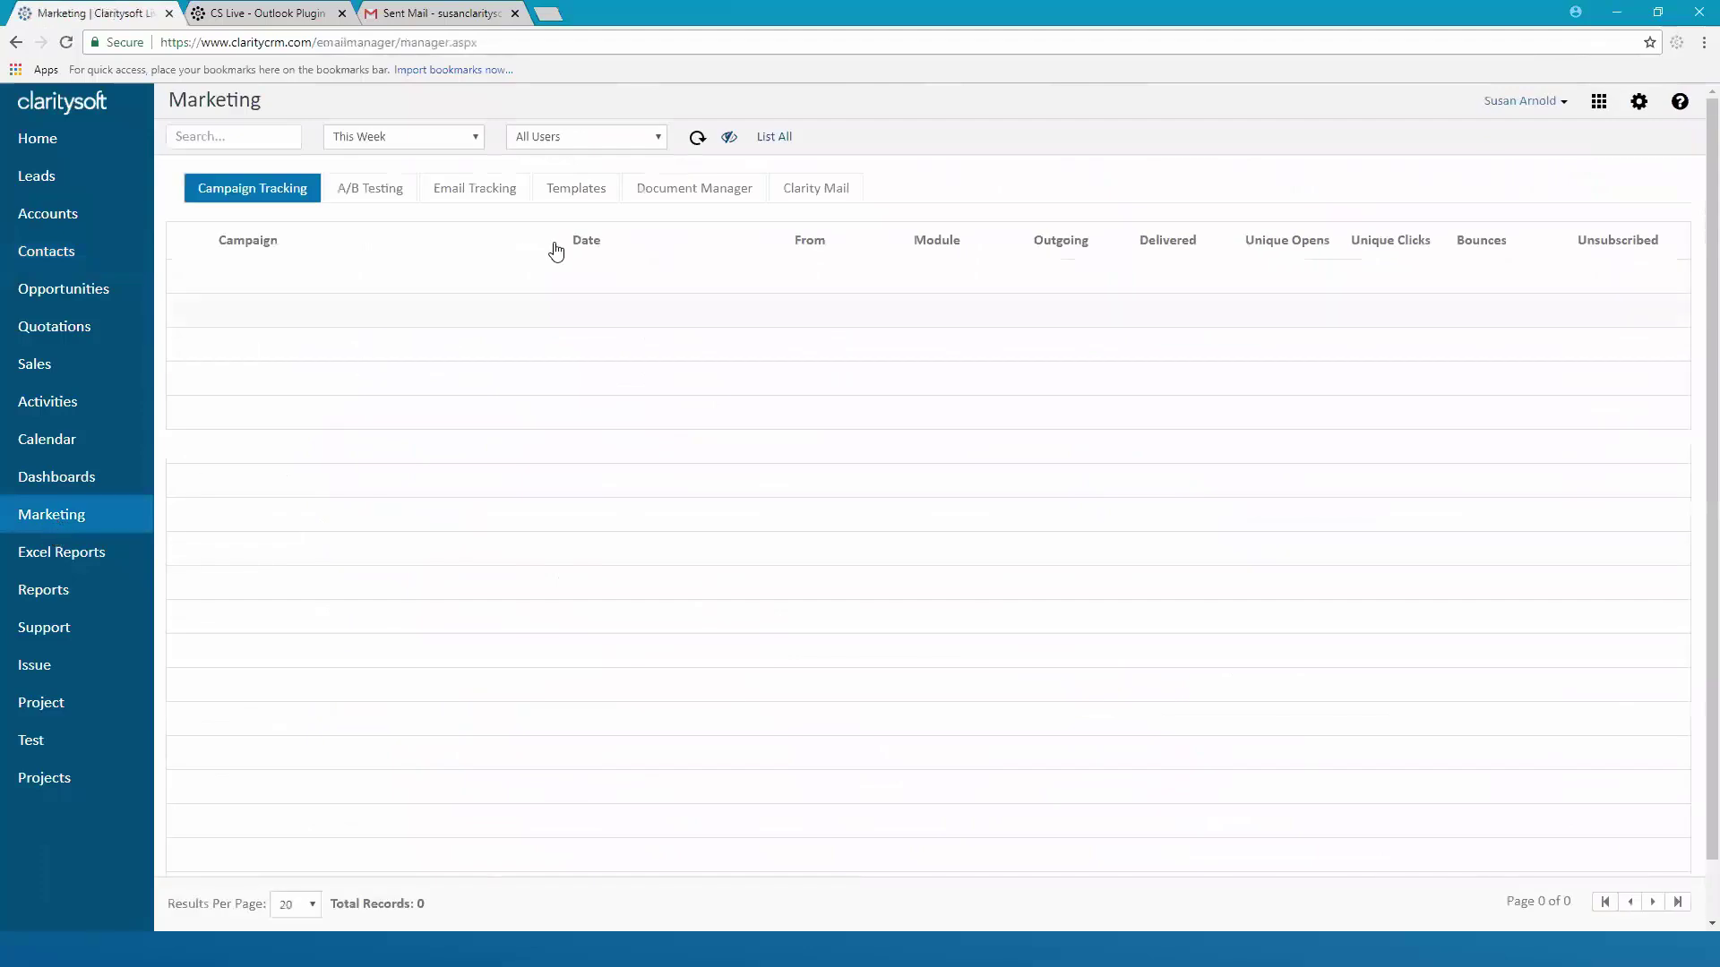
pyautogui.click(488, 195)
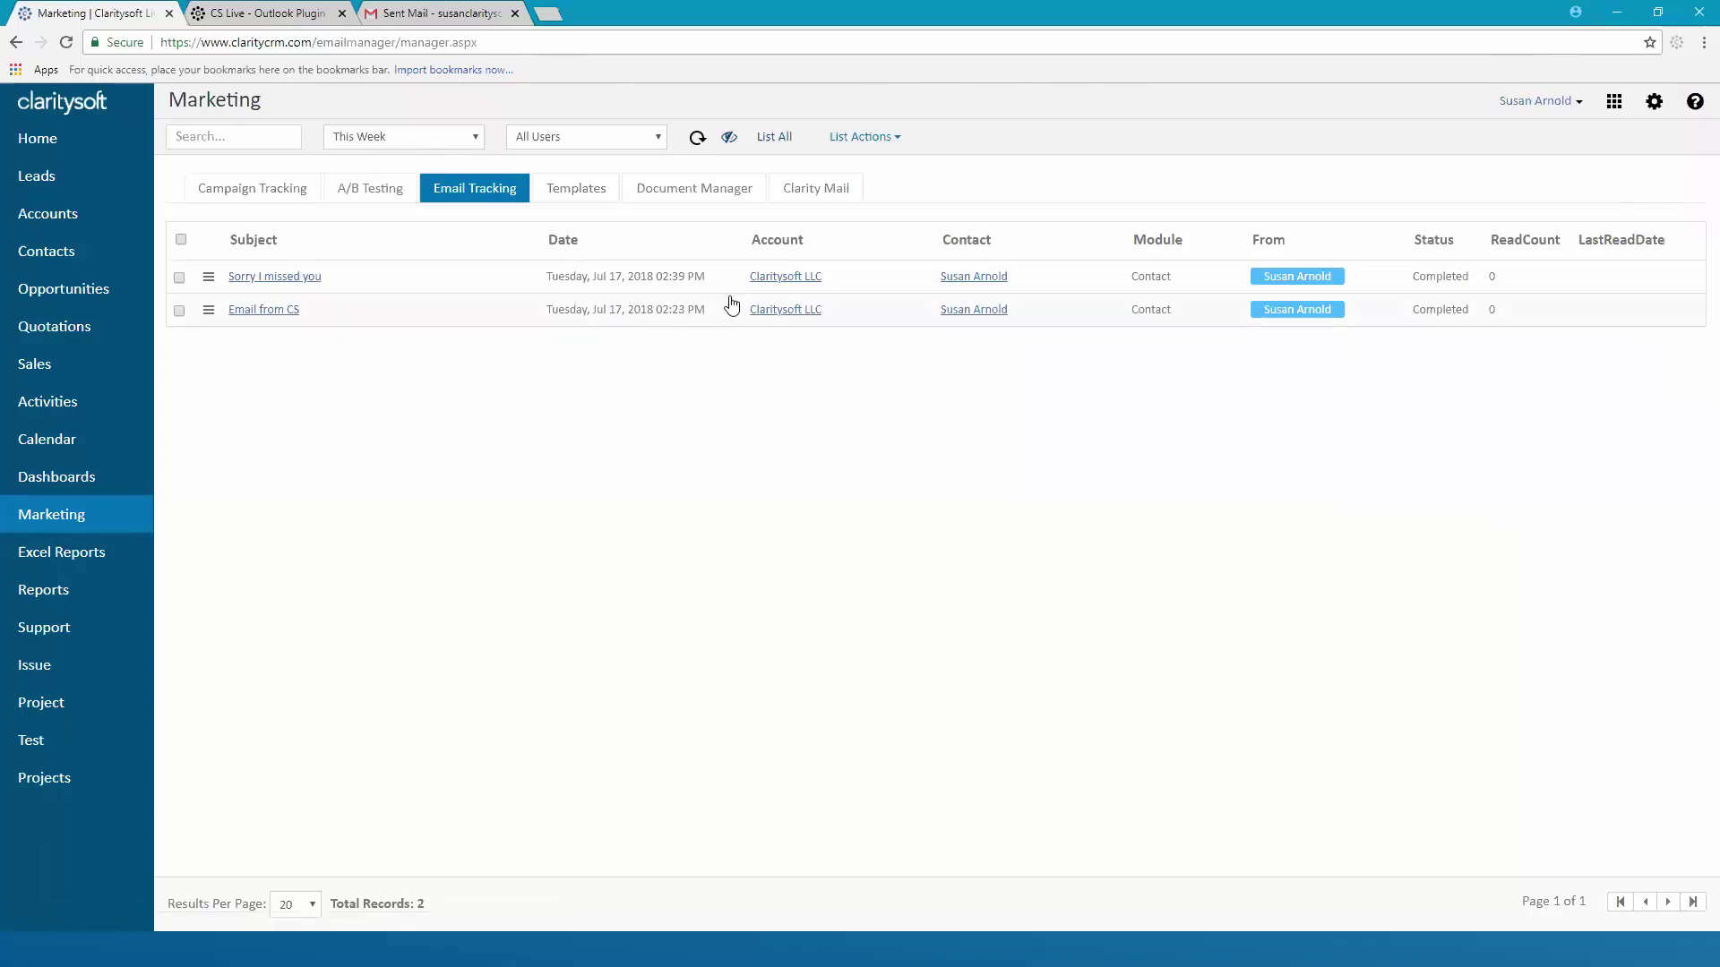
pyautogui.click(481, 139)
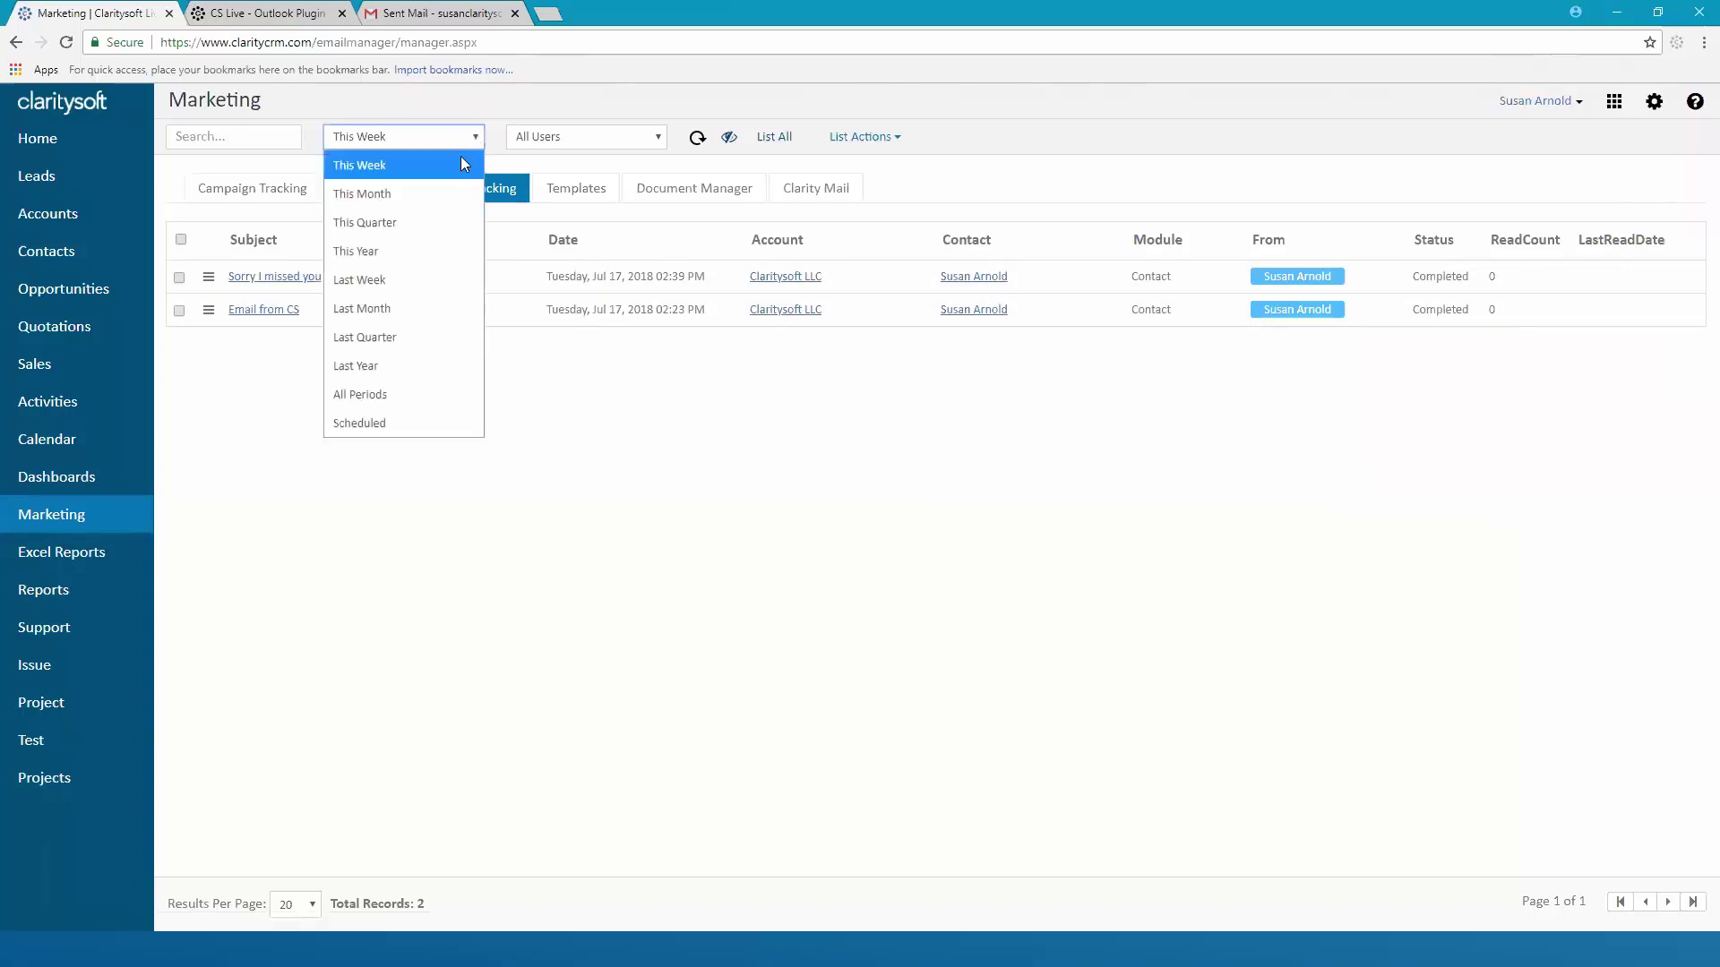
pyautogui.click(426, 201)
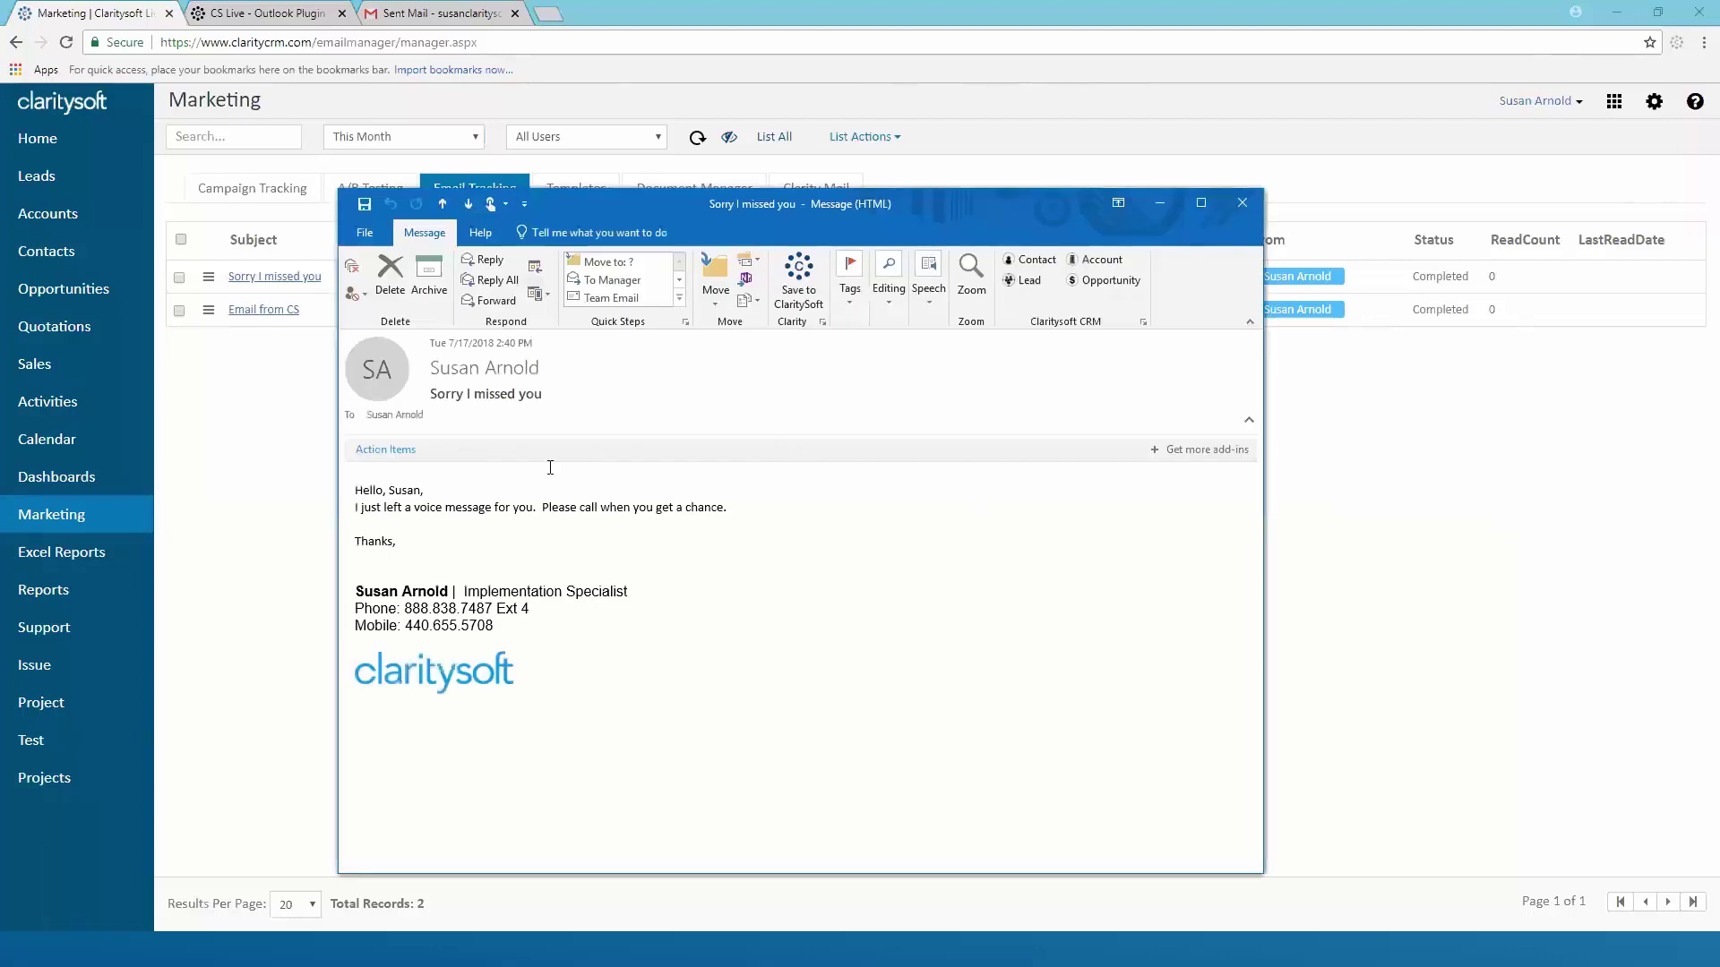
# Close the Outlook message, refresh tracking to show ReadCount 2, and show the Thank You slide
pyautogui.click(1242, 205)
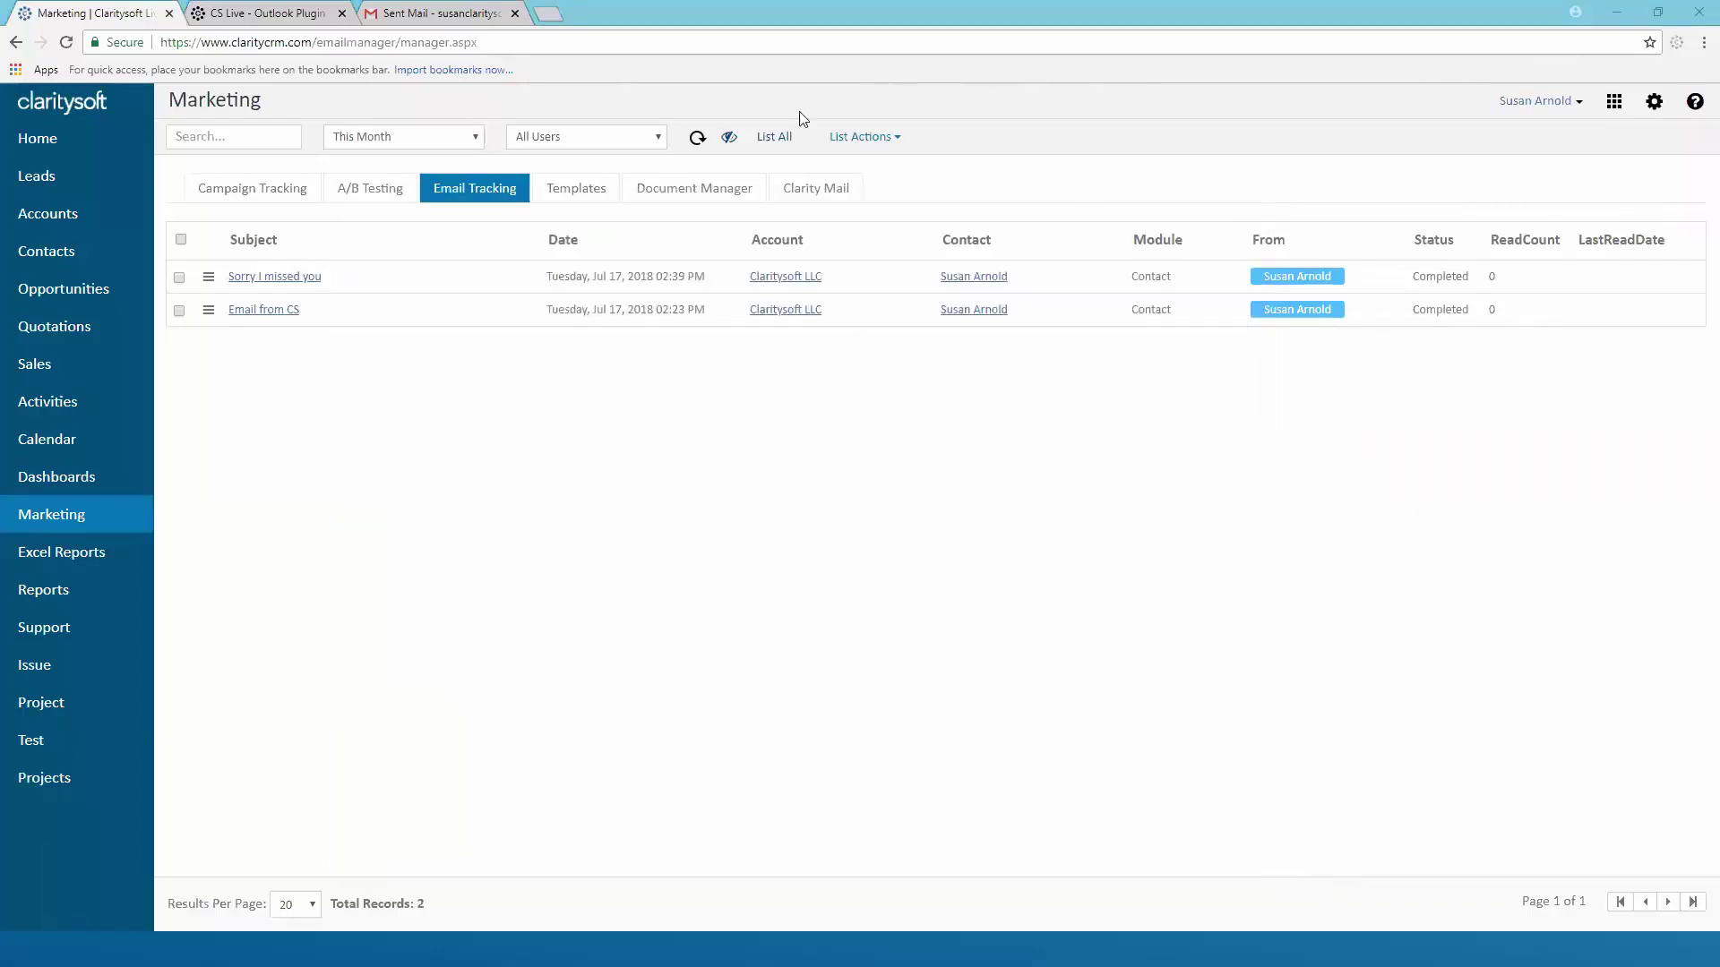
pyautogui.click(695, 141)
pyautogui.hotkey('alt', 'Tab')
pyautogui.click(608, 241)
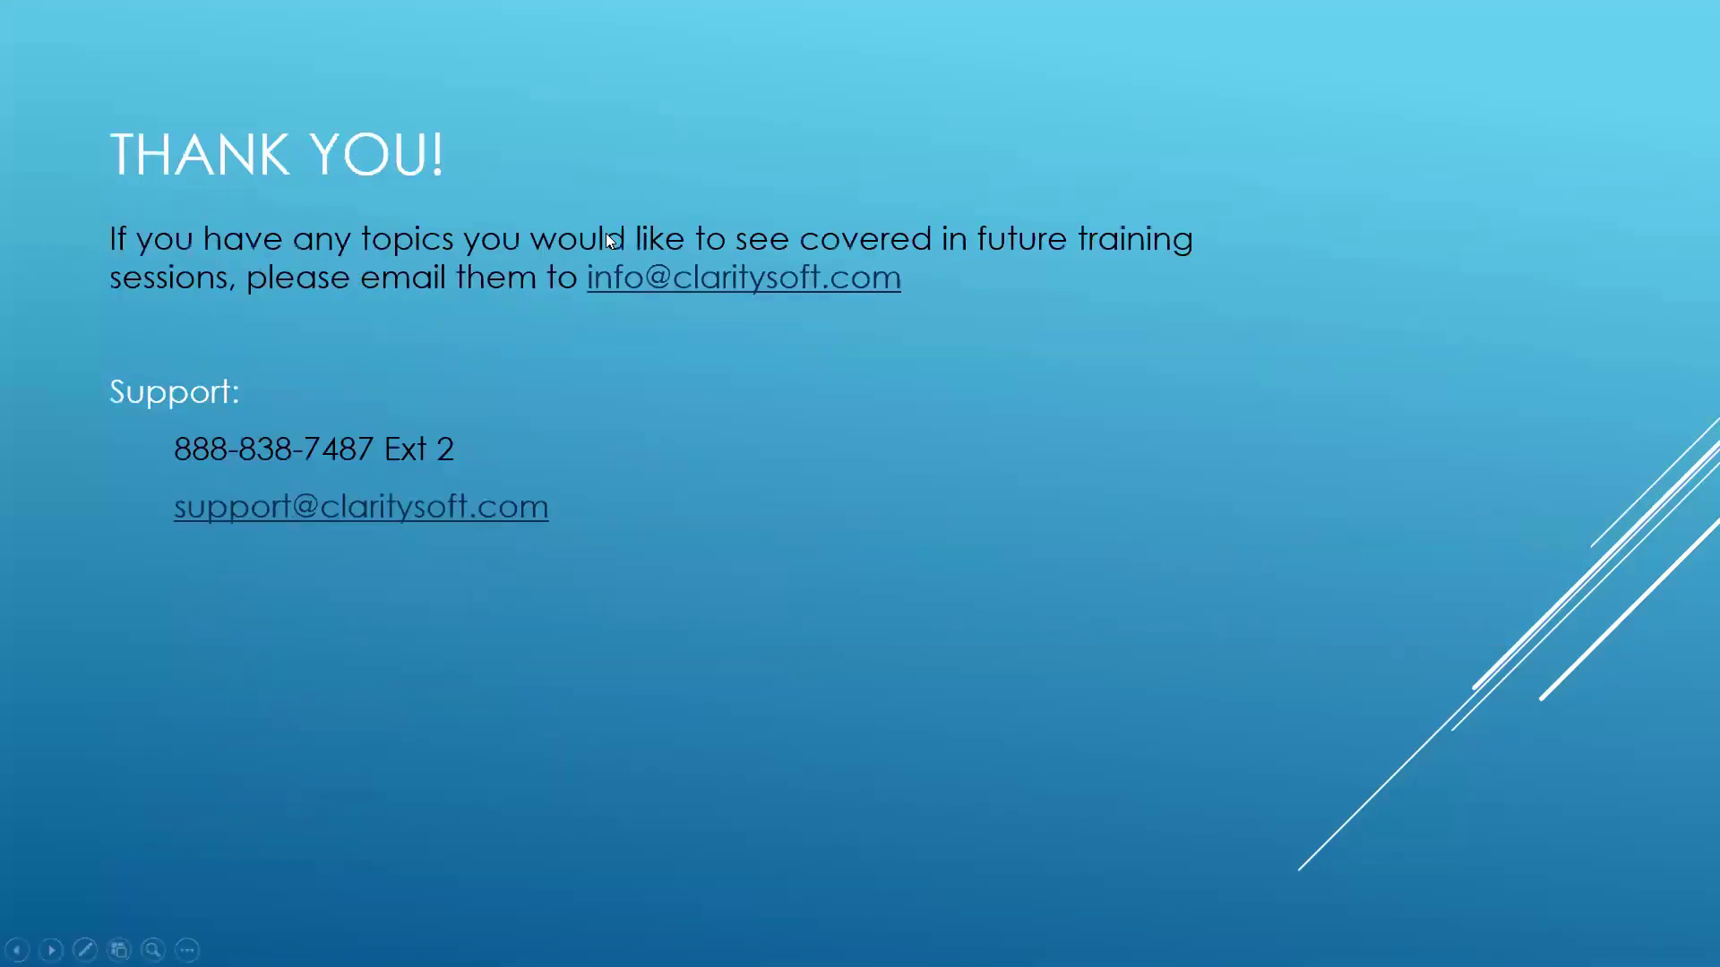